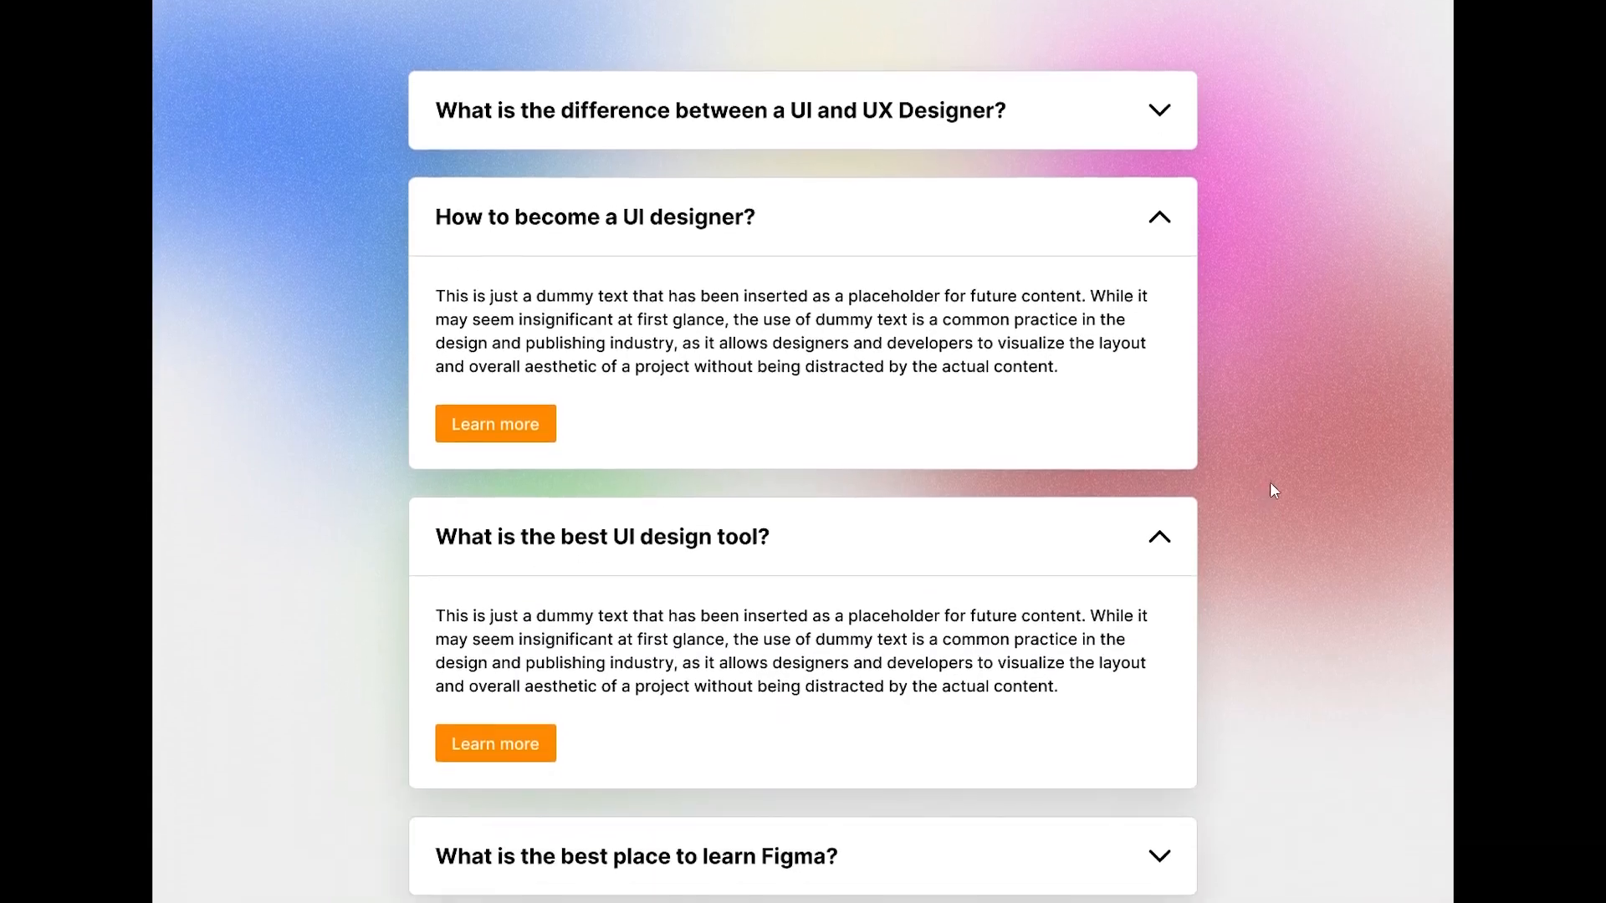
- Try out the General question FAQ prototype by expanding and collapsing its question toggles
left_click(1170, 465)
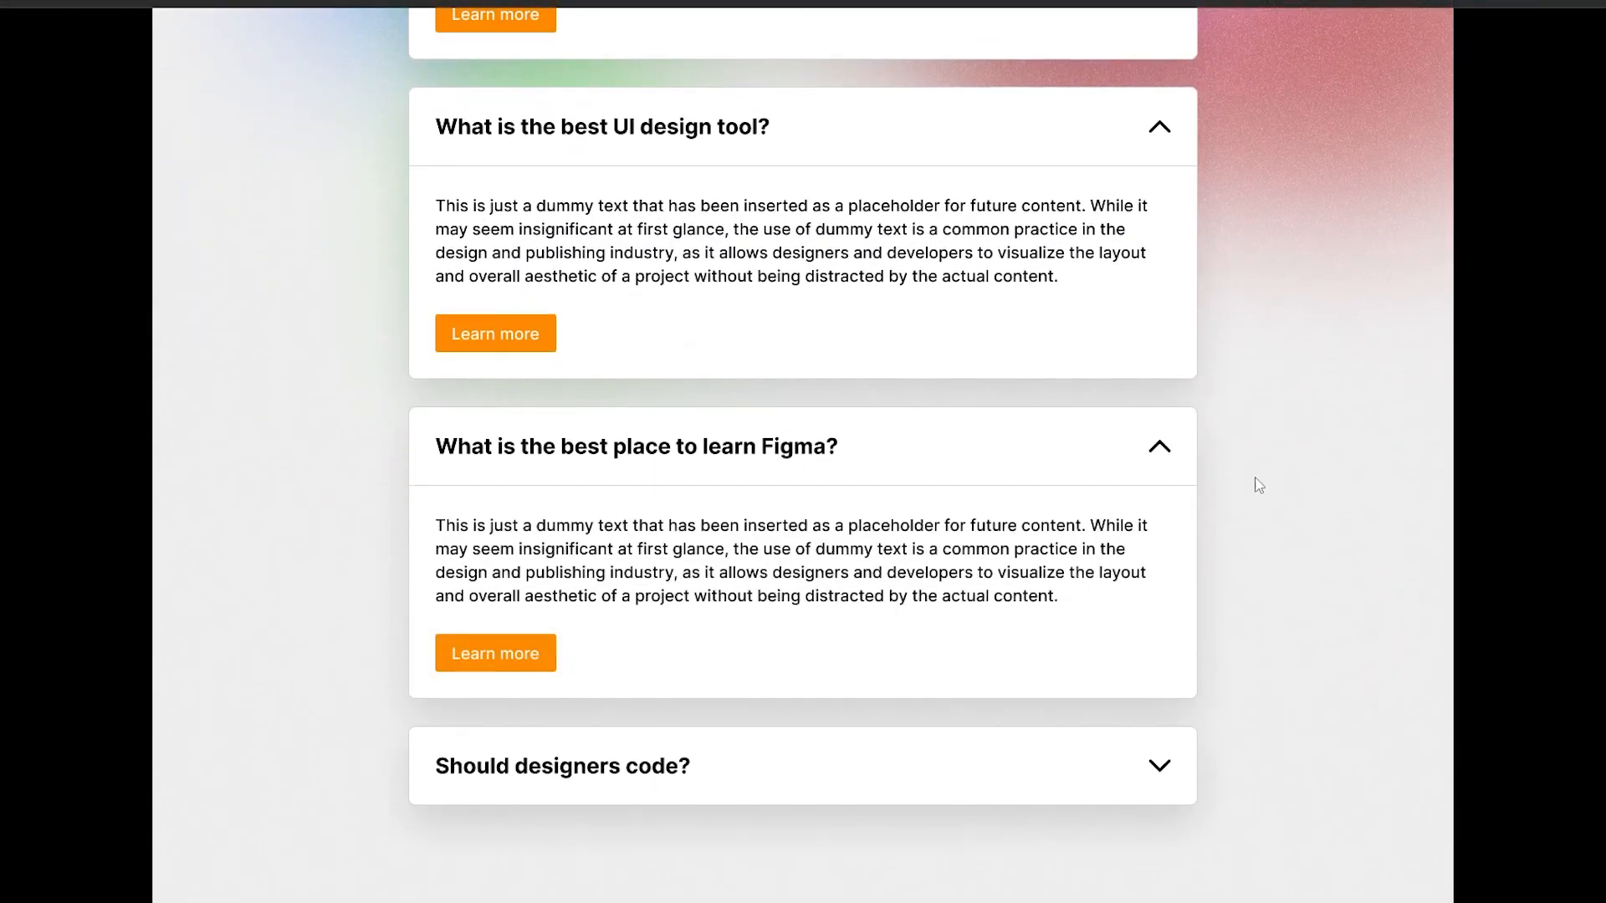
scroll(1254, 481, "down", 4)
left_click(1132, 465)
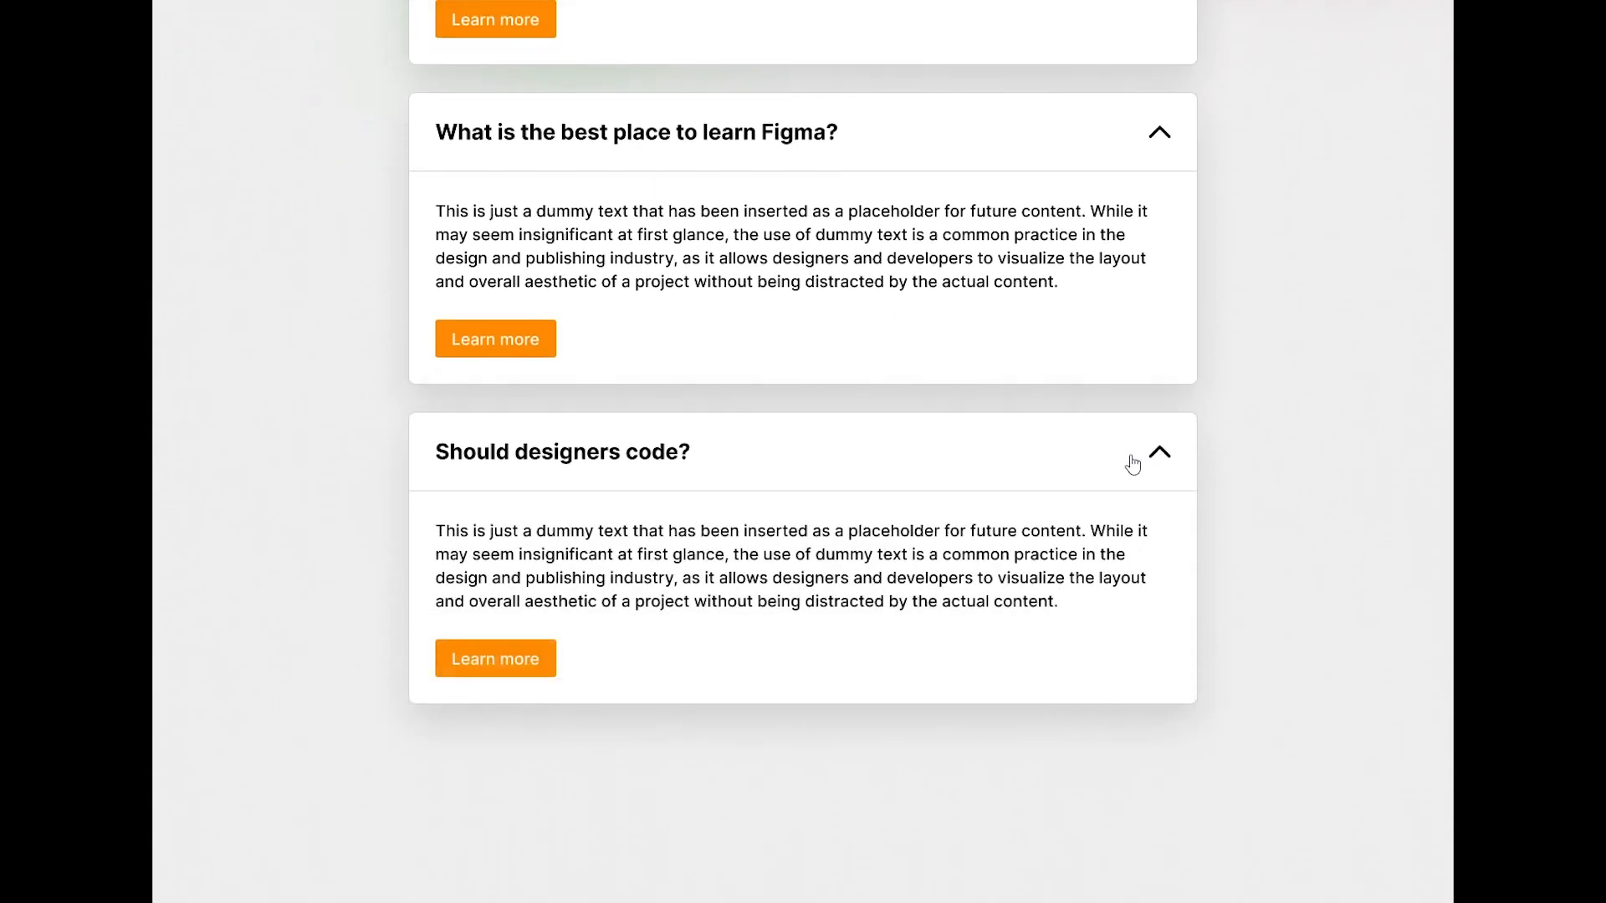
scroll(1351, 639, "up", 11)
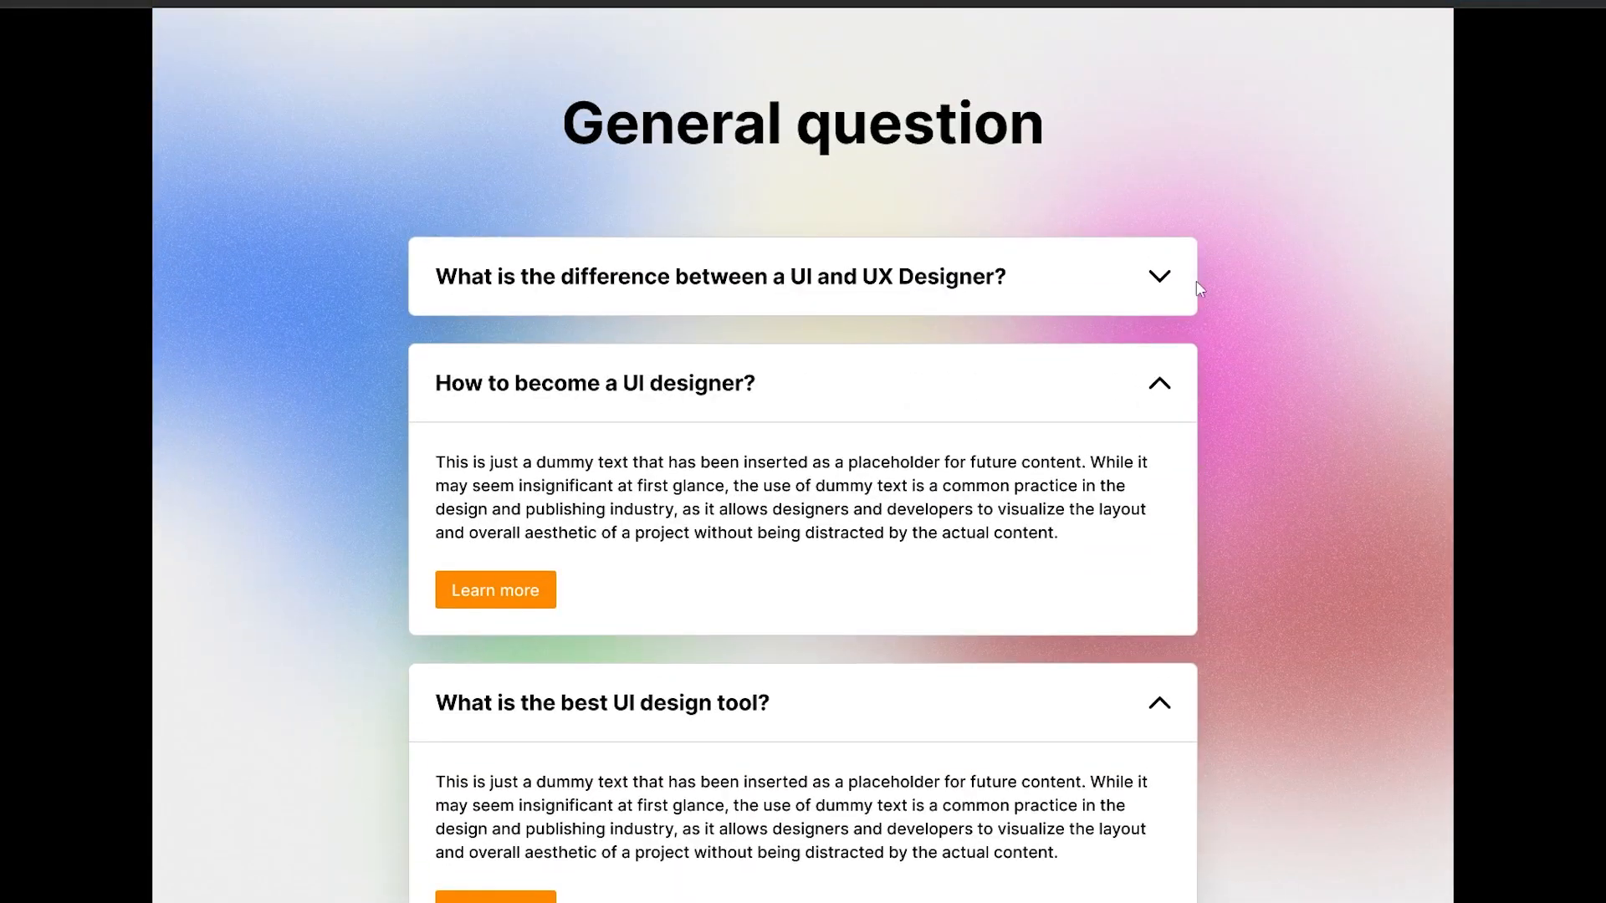
left_click(1174, 384)
left_click(1173, 483)
left_click(1168, 596)
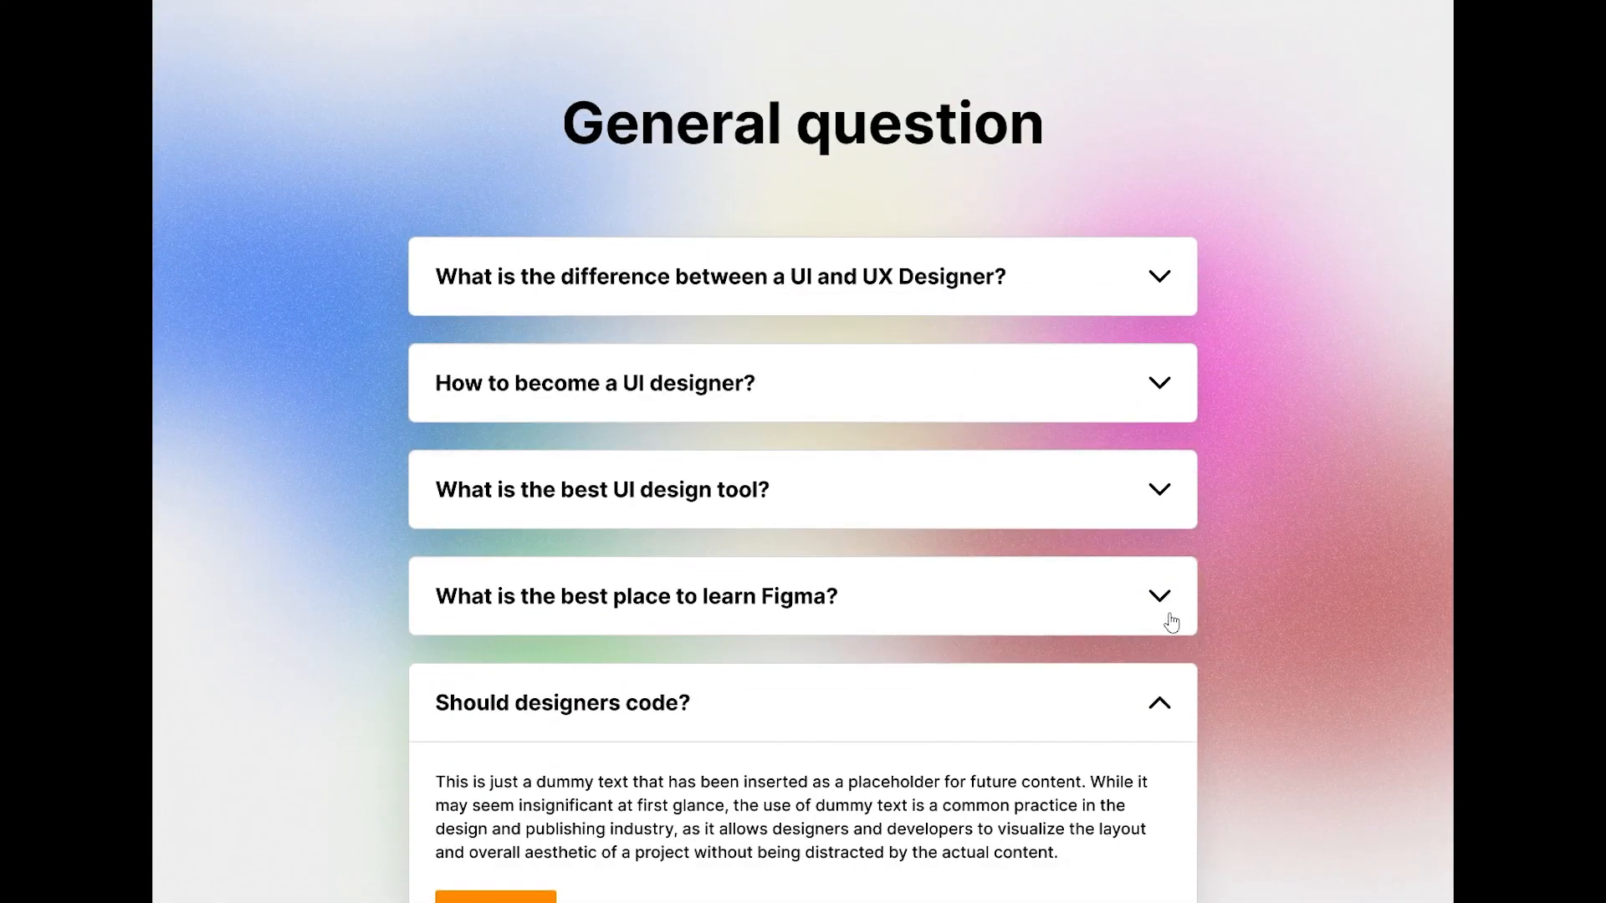
left_click(1170, 698)
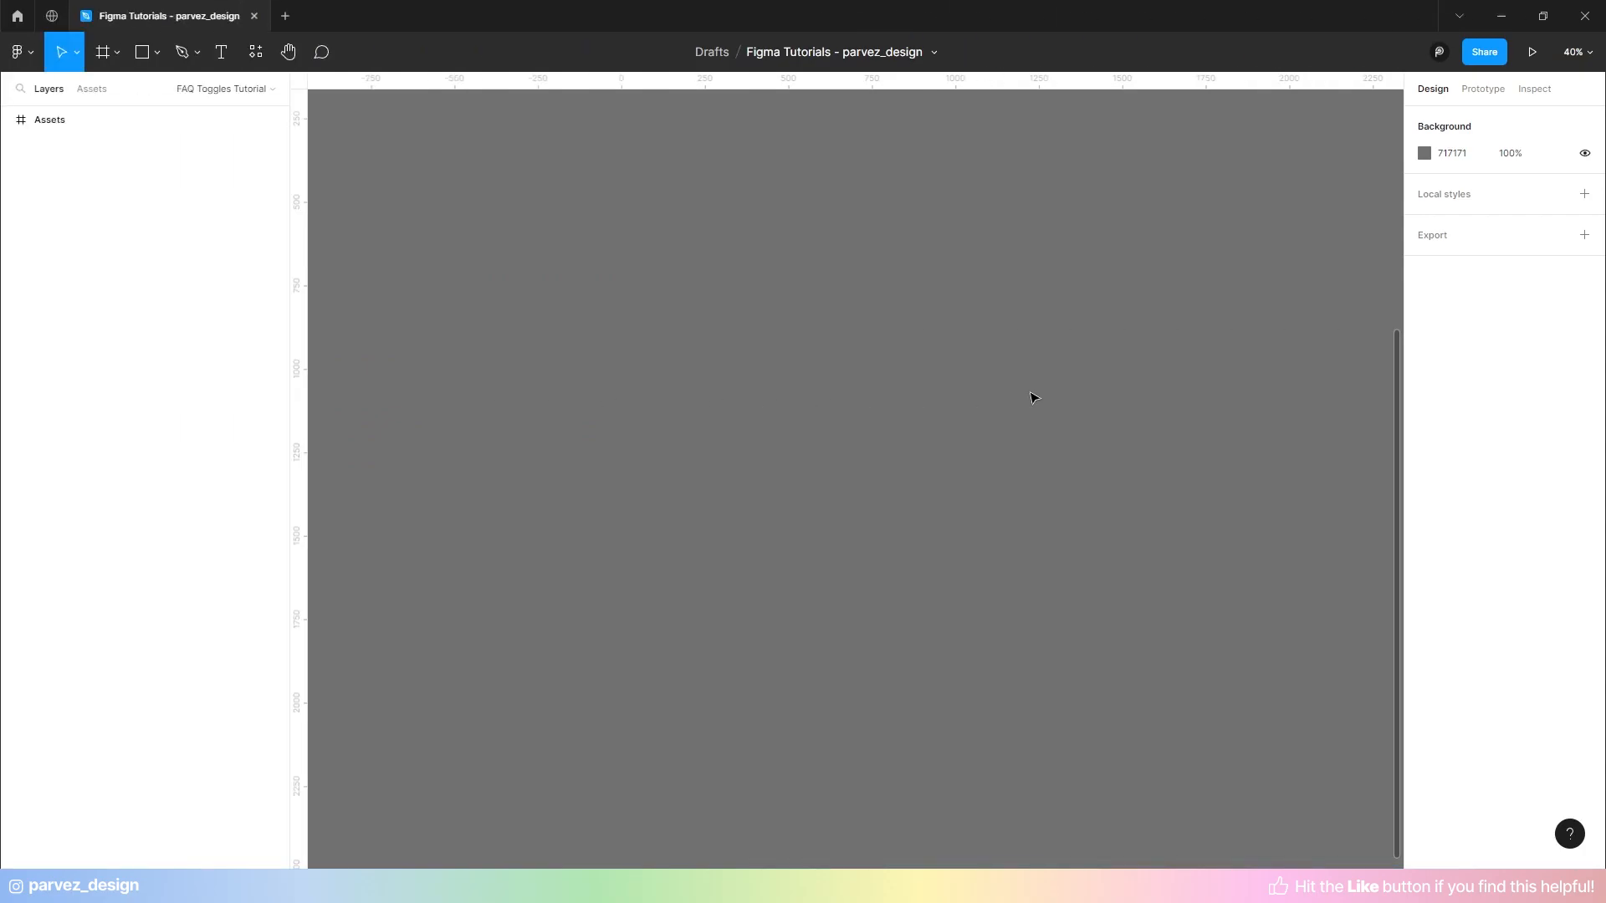
- Create a 1440 × 1024 Desktop frame and rename it "Component set"
left_click(109, 60)
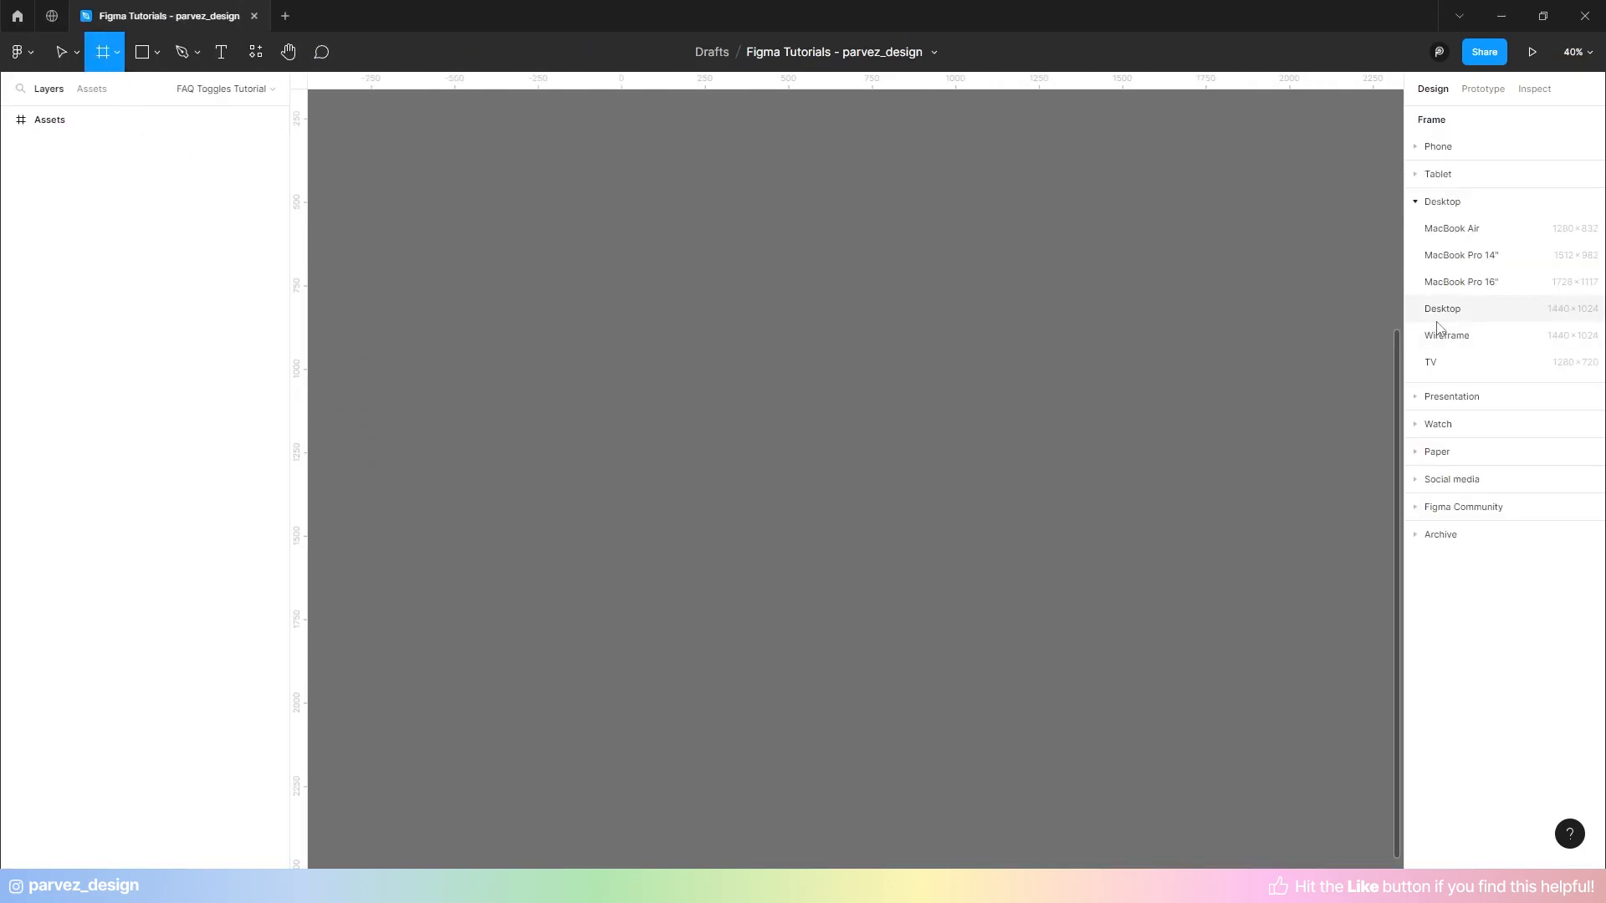
left_click(1462, 320)
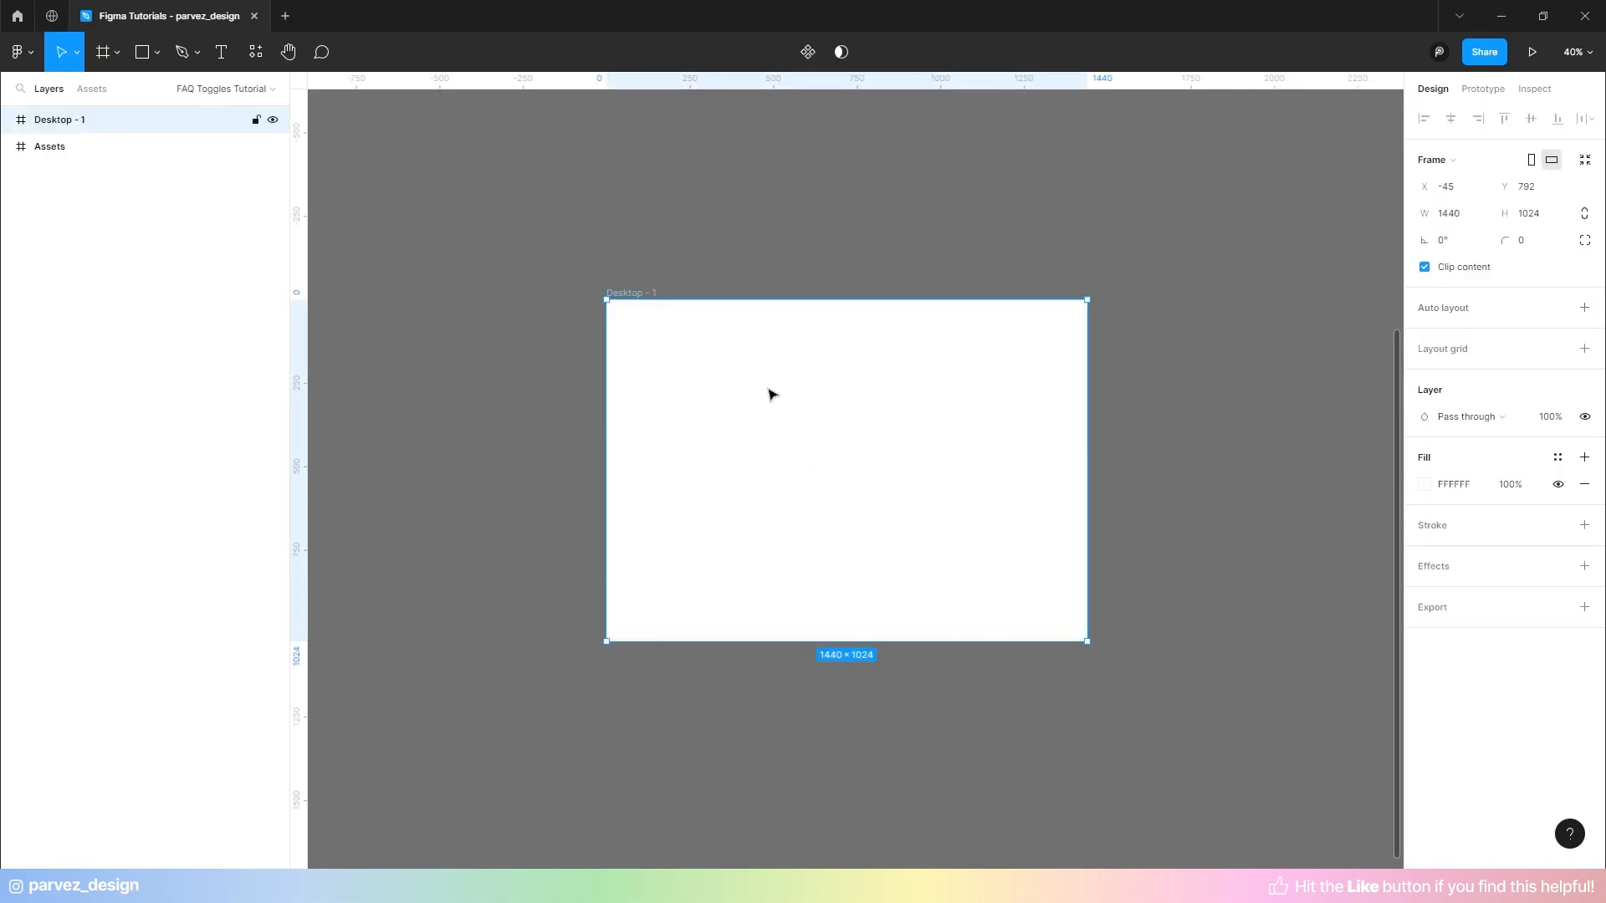
scroll(771, 396, "up", 3)
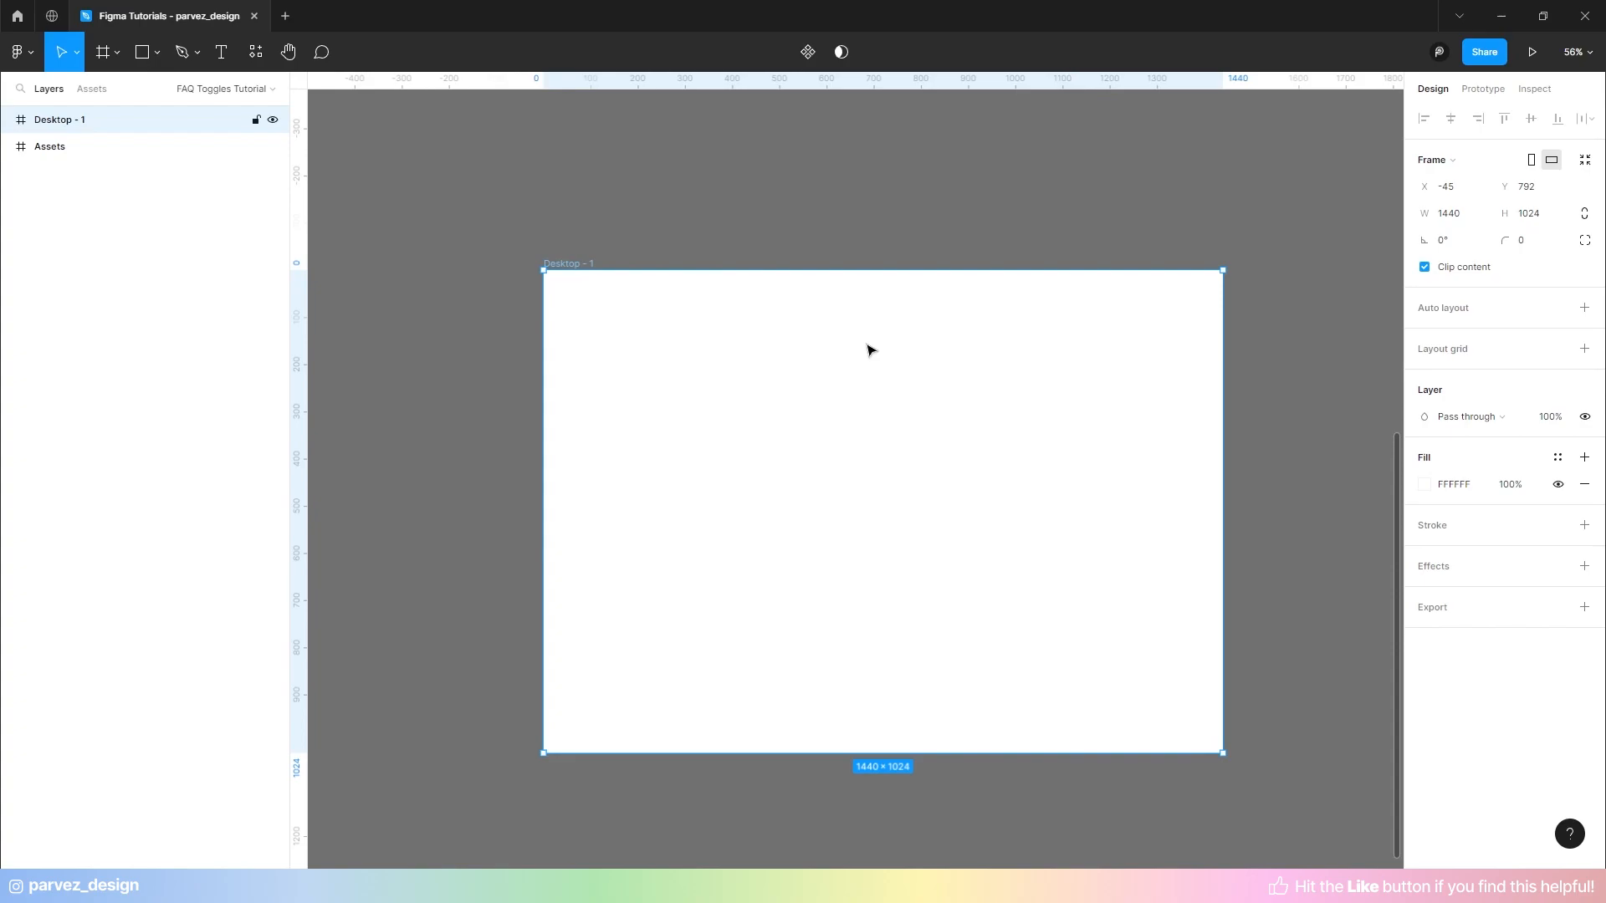
double_click(567, 263)
type("Component set")
key("Return")
scroll(695, 219, "up", 3)
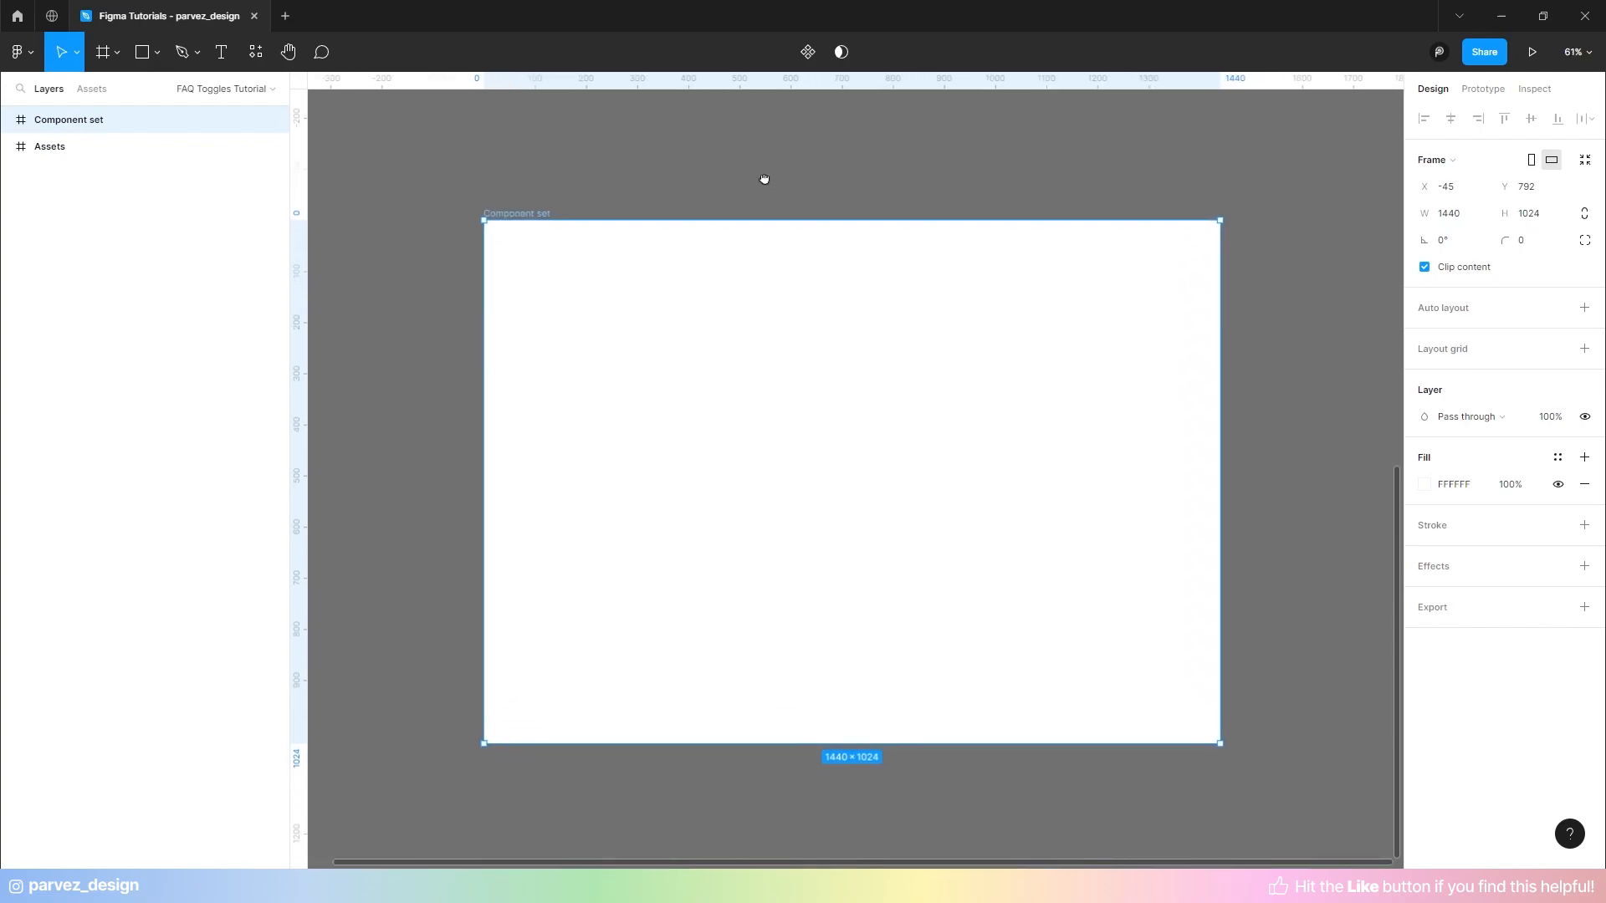
scroll(768, 184, "up", 2)
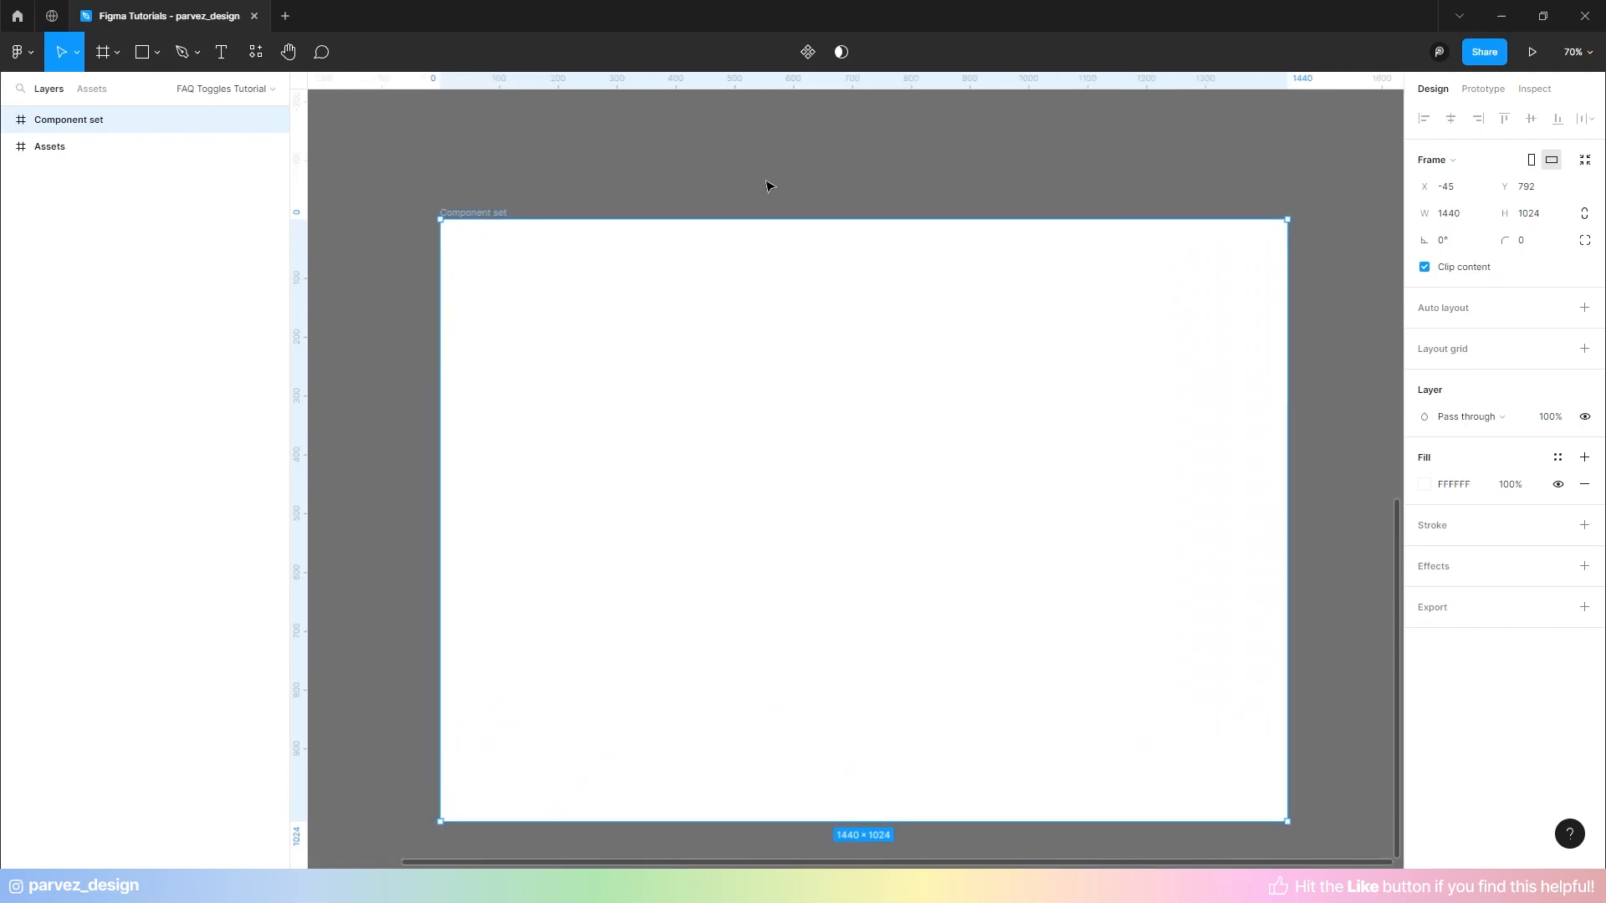
- Add a layout grid to the Component set frame and change it to columns with a count of 12
left_click(1585, 349)
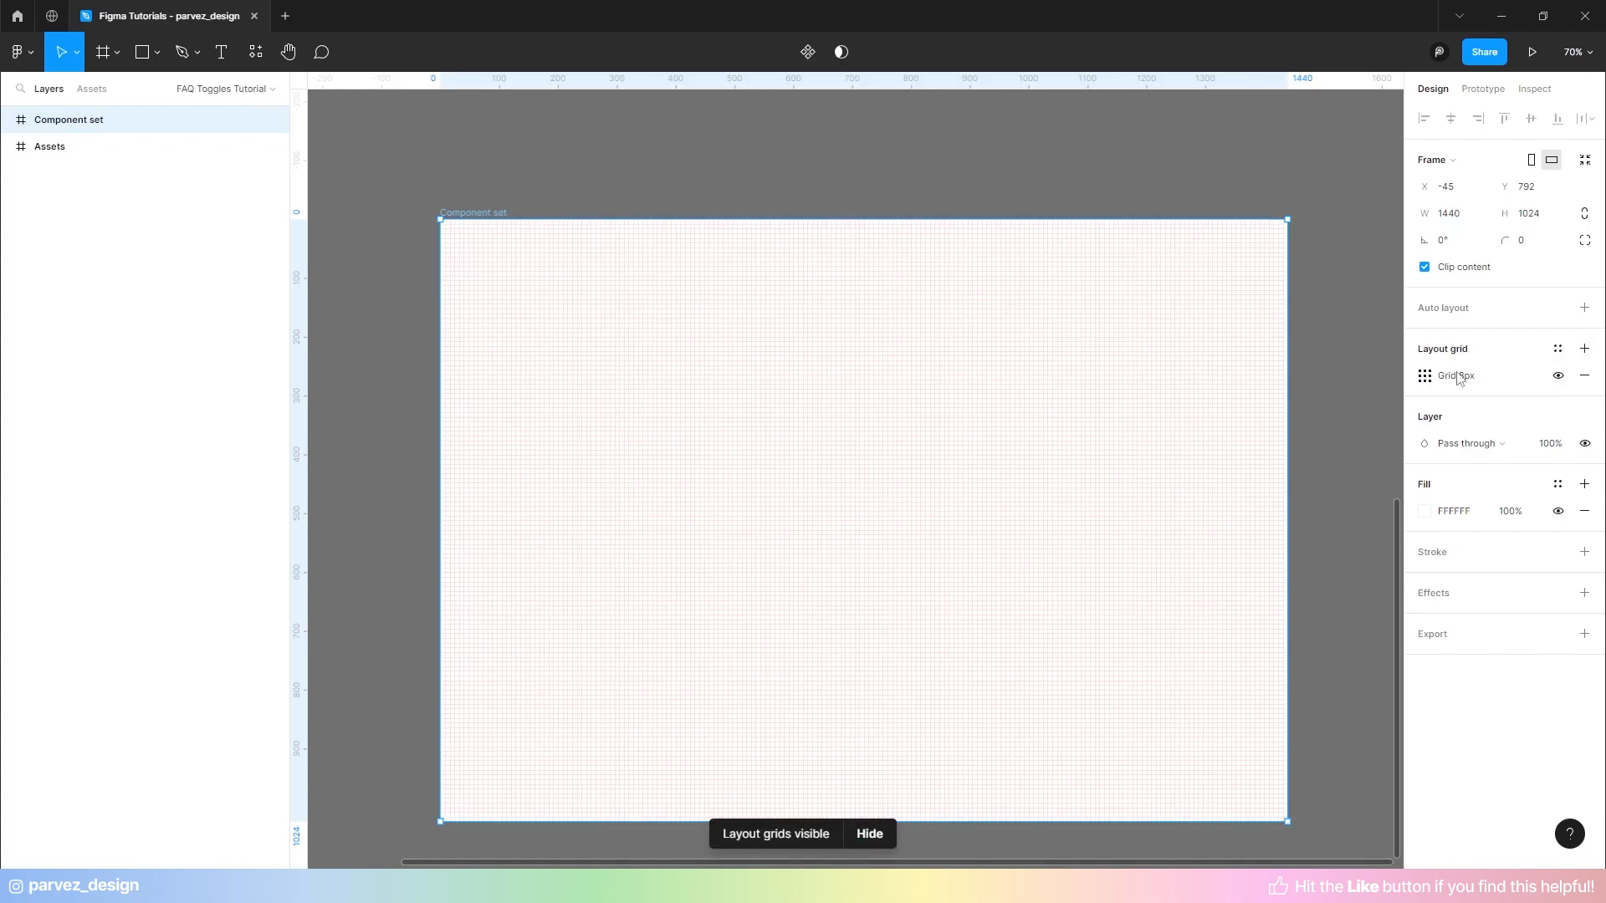
left_click(1427, 383)
left_click(1242, 387)
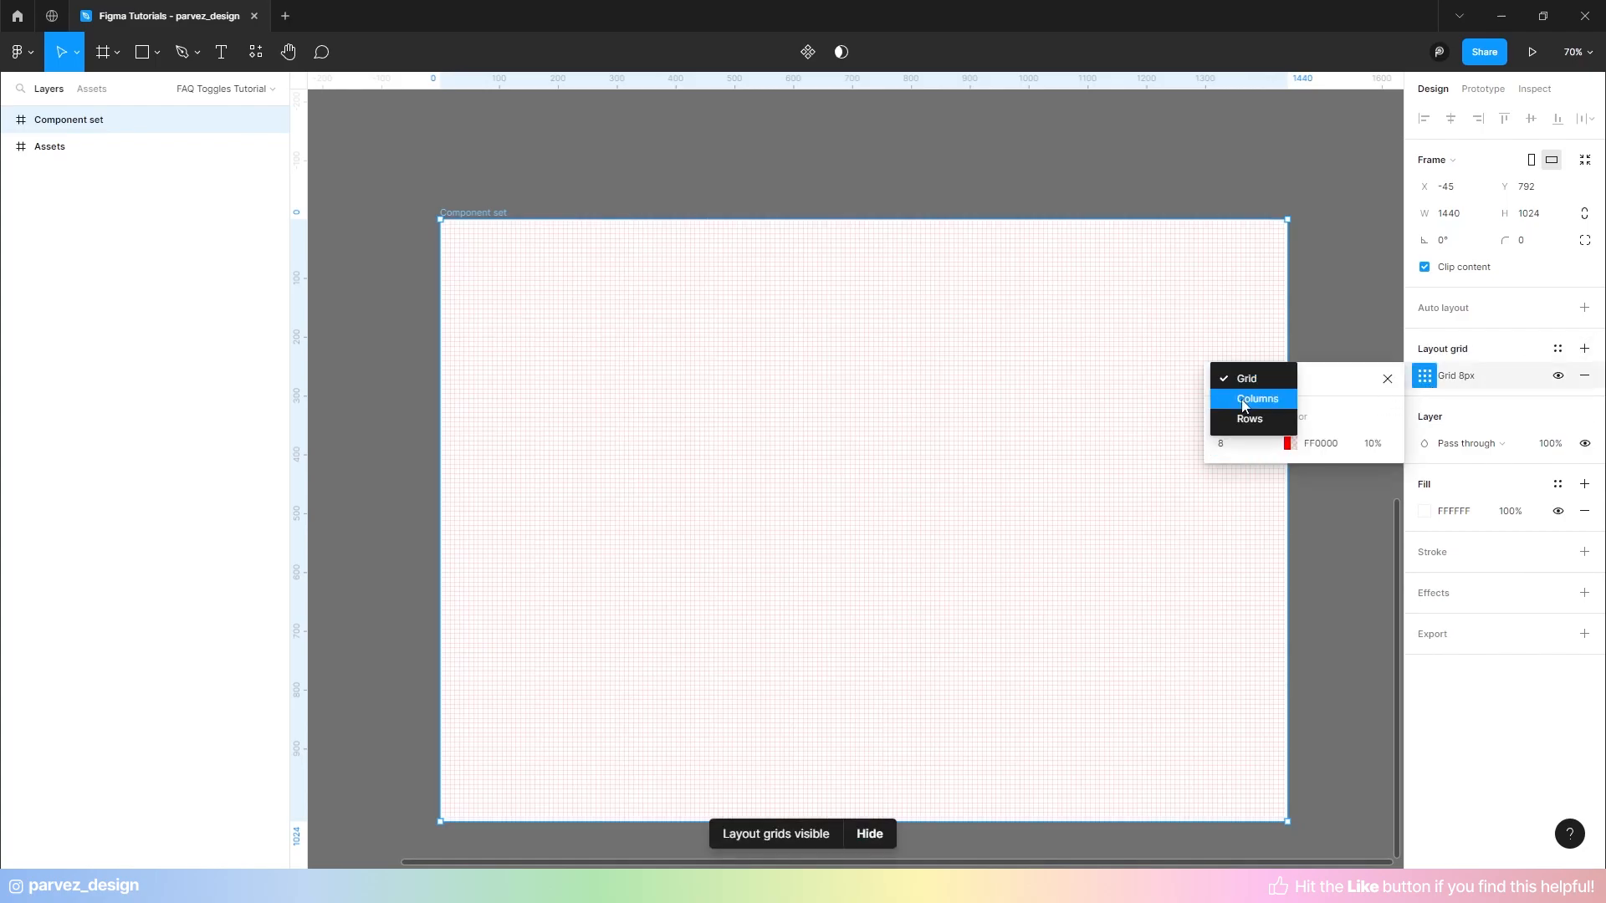
left_click(1244, 398)
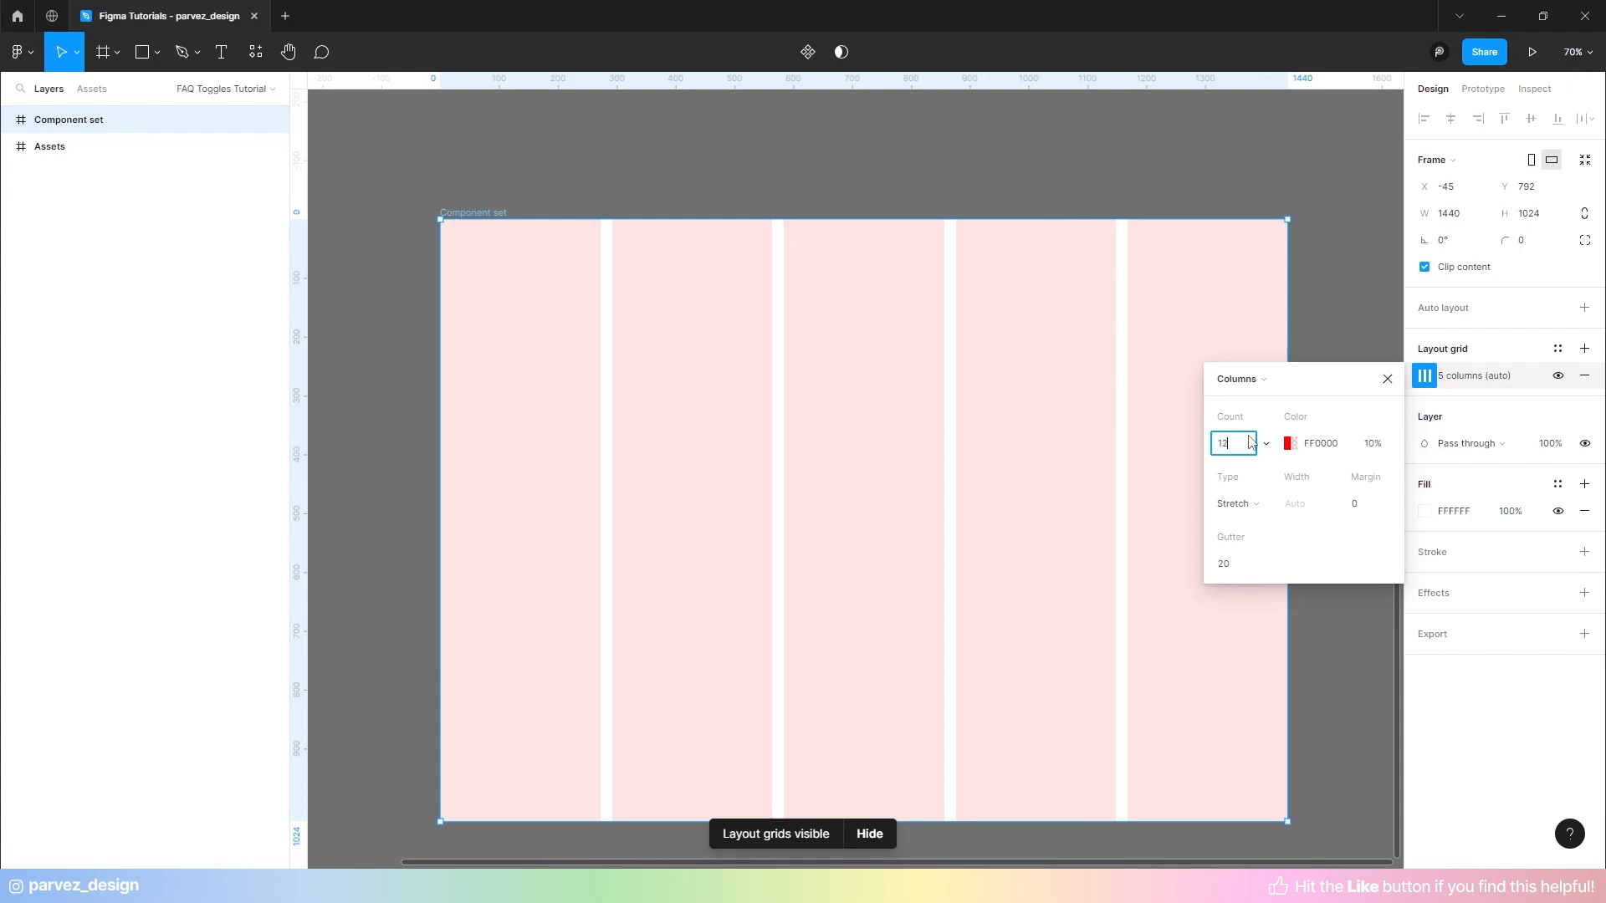
left_click(1250, 442)
type("12")
key("Return")
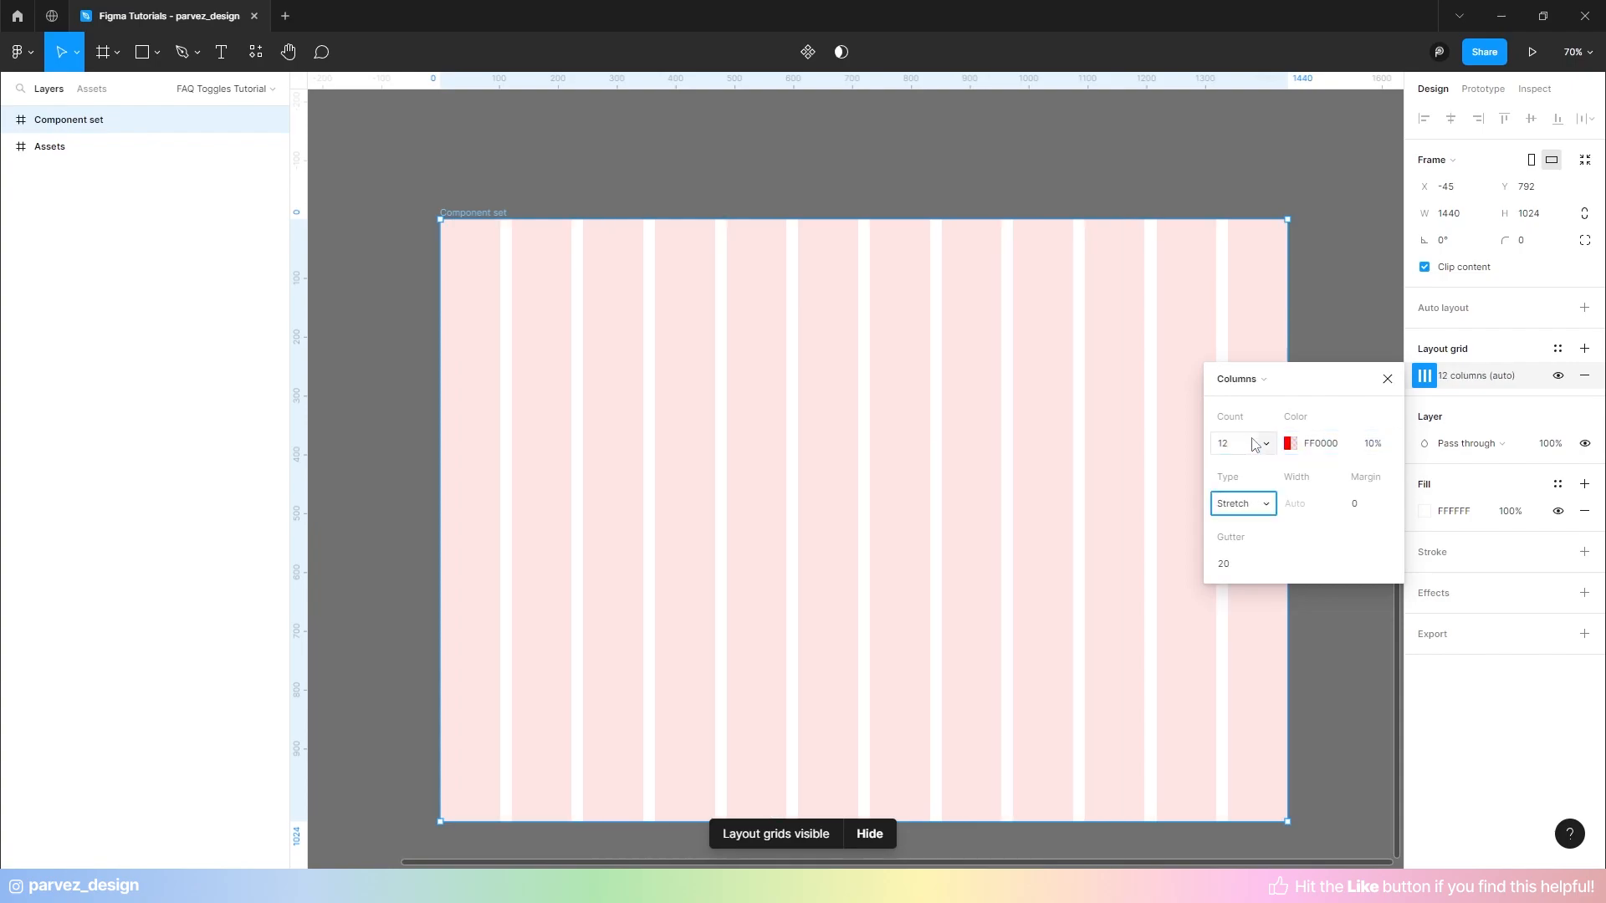
- Set the column grid's type to Center, with a column width of 70 and a gutter of 30
left_click(1237, 504)
left_click(1262, 484)
left_click(1307, 506)
type("70")
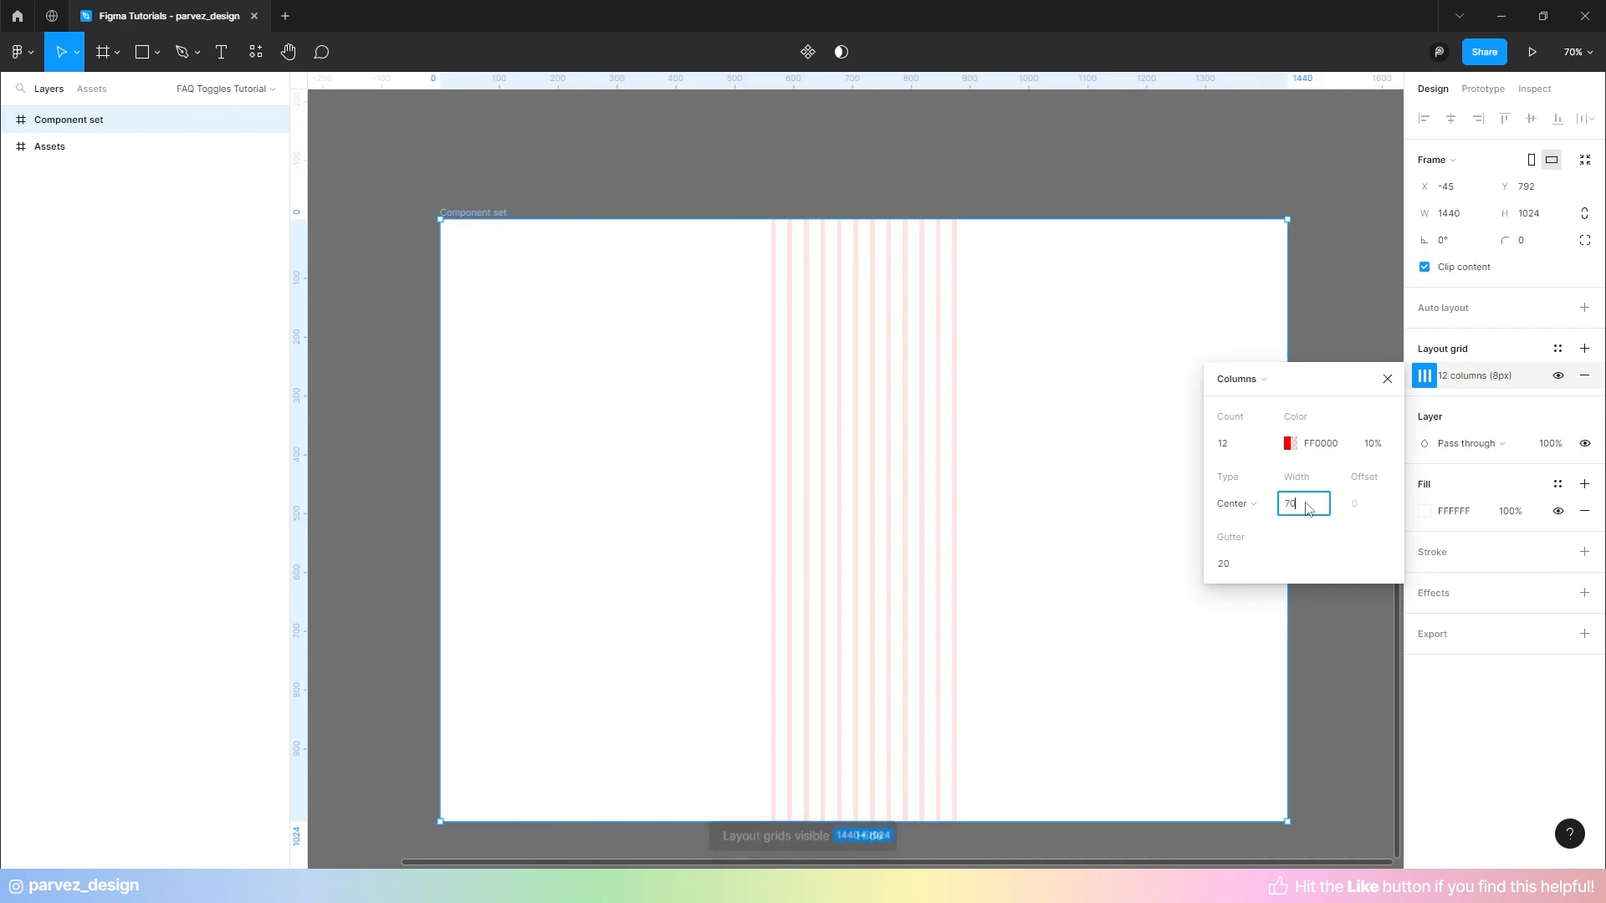
left_click(1259, 566)
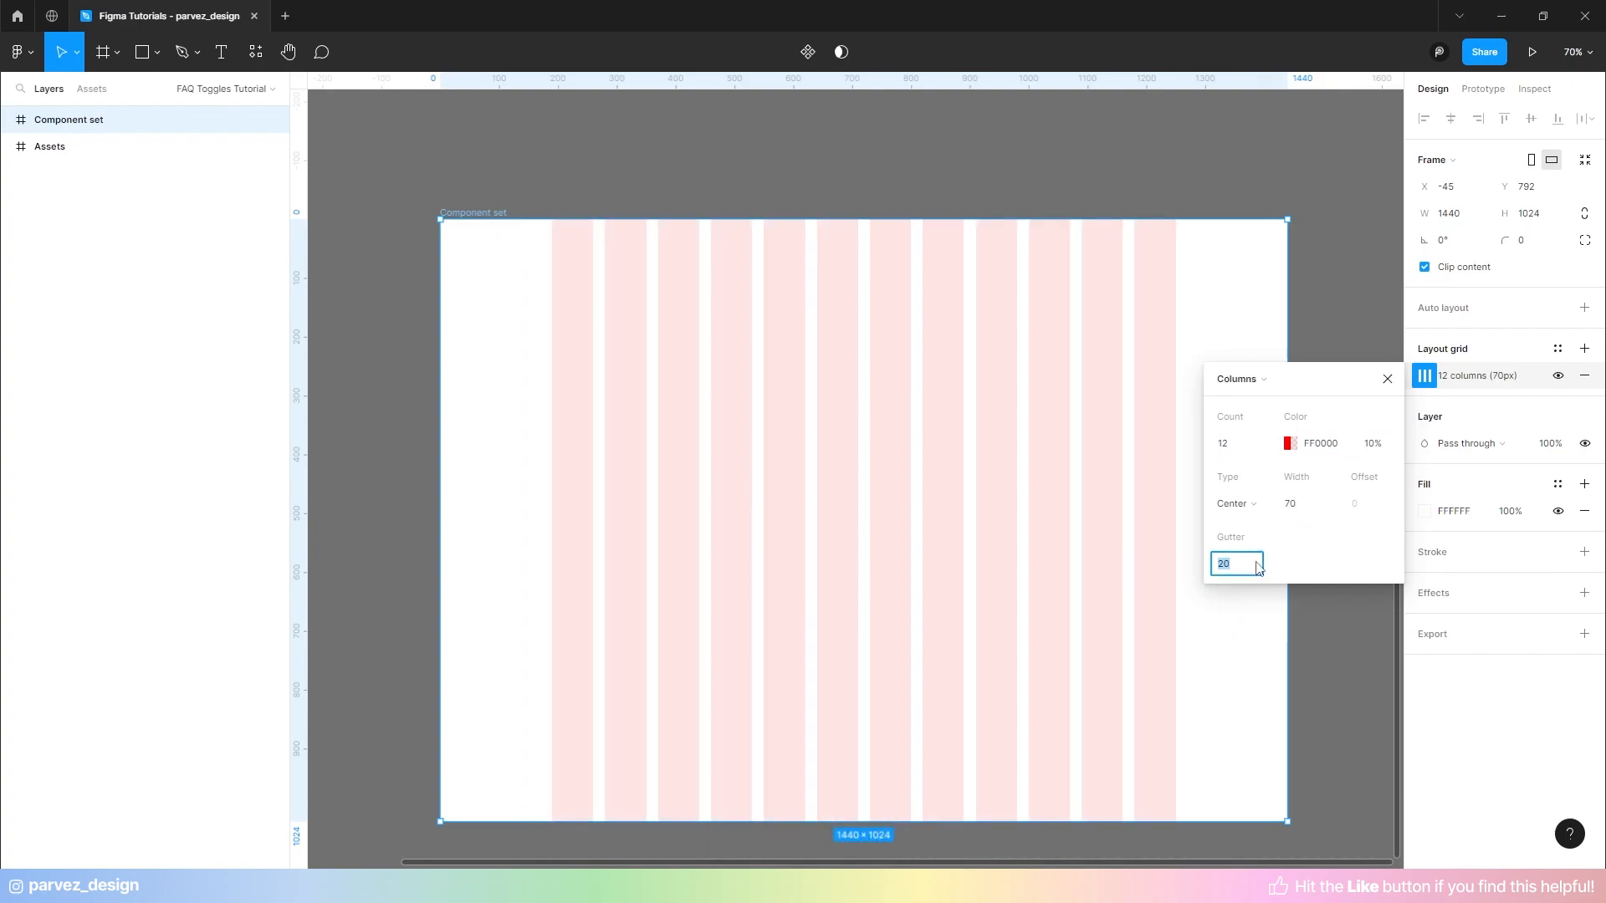
type("30")
key("Return")
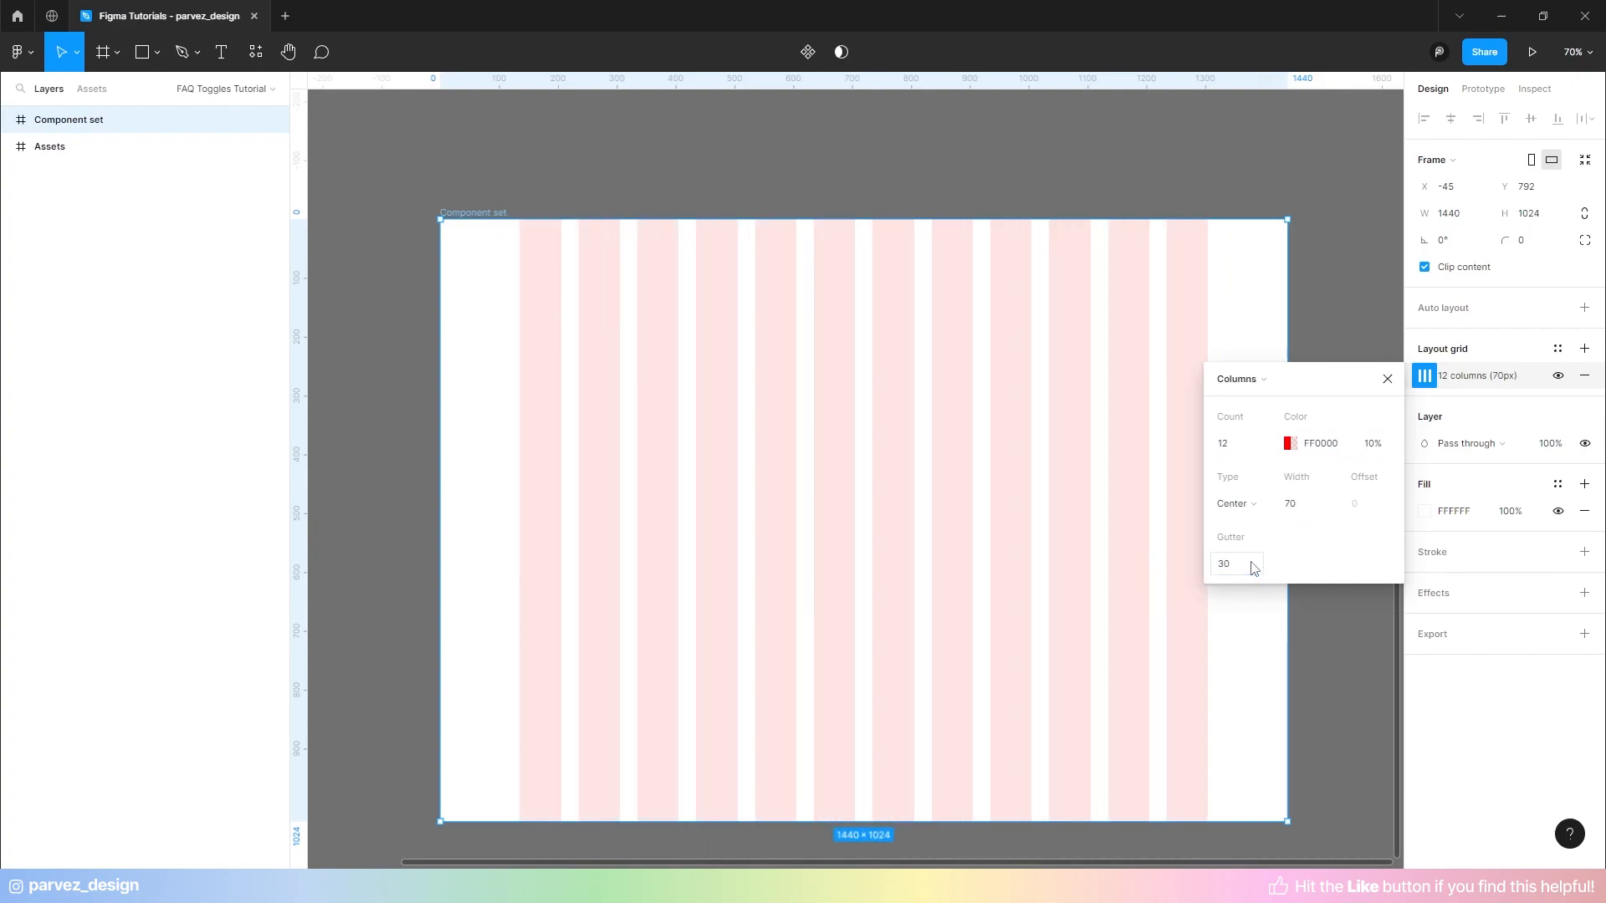
left_click(1387, 379)
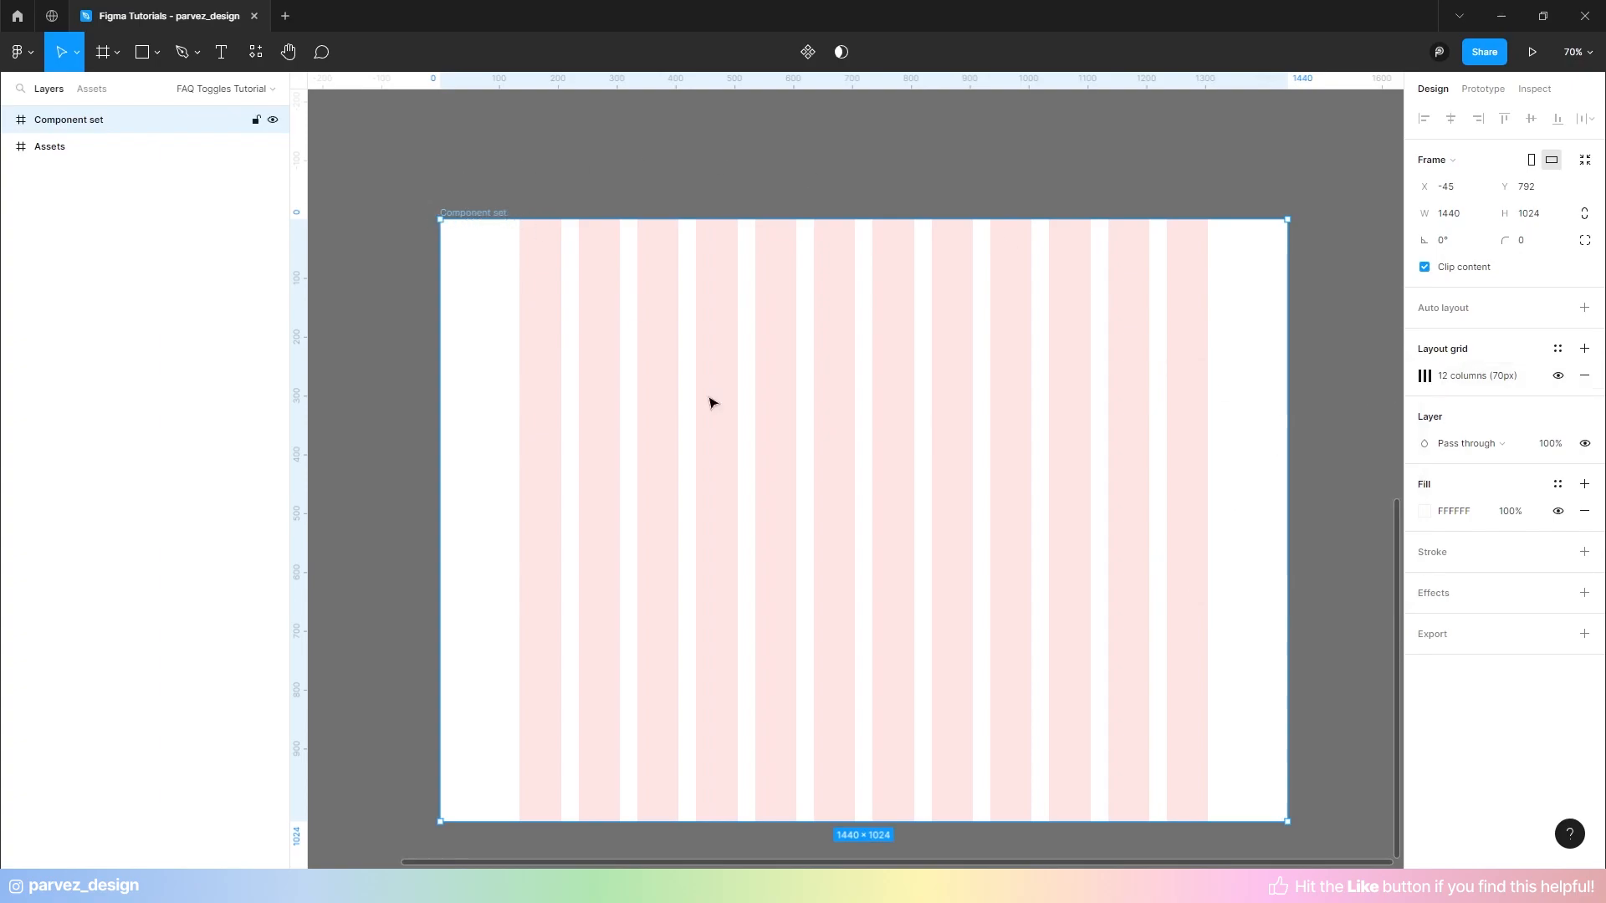
- Set the Component set frame's fill color to F8F8F8
left_click(1464, 516)
type("f8f8")
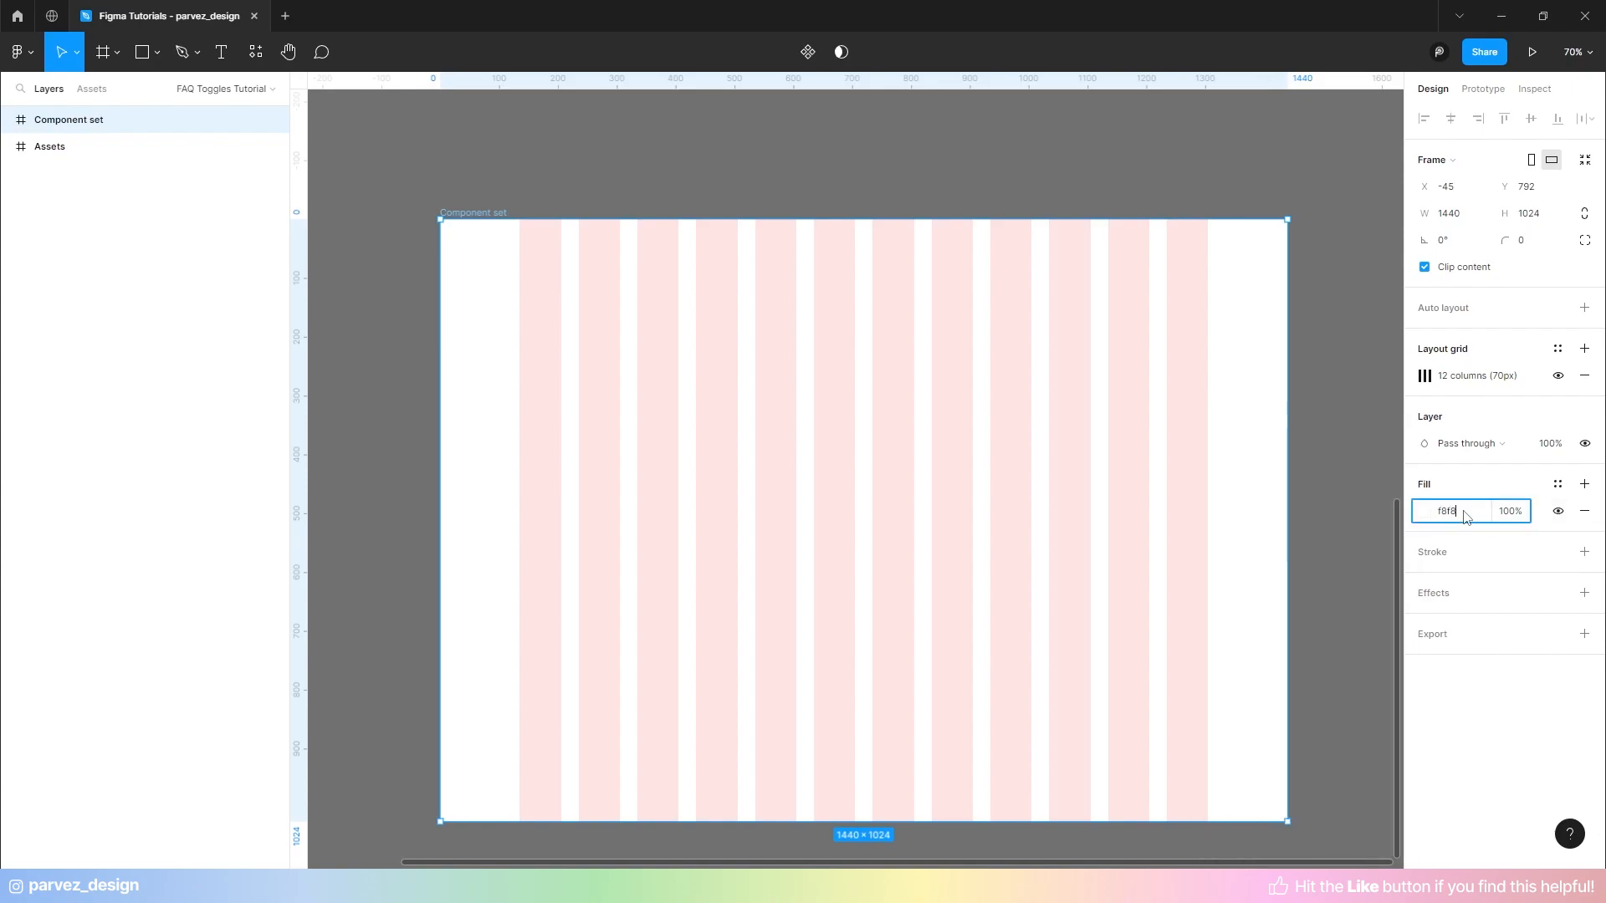
key("Return")
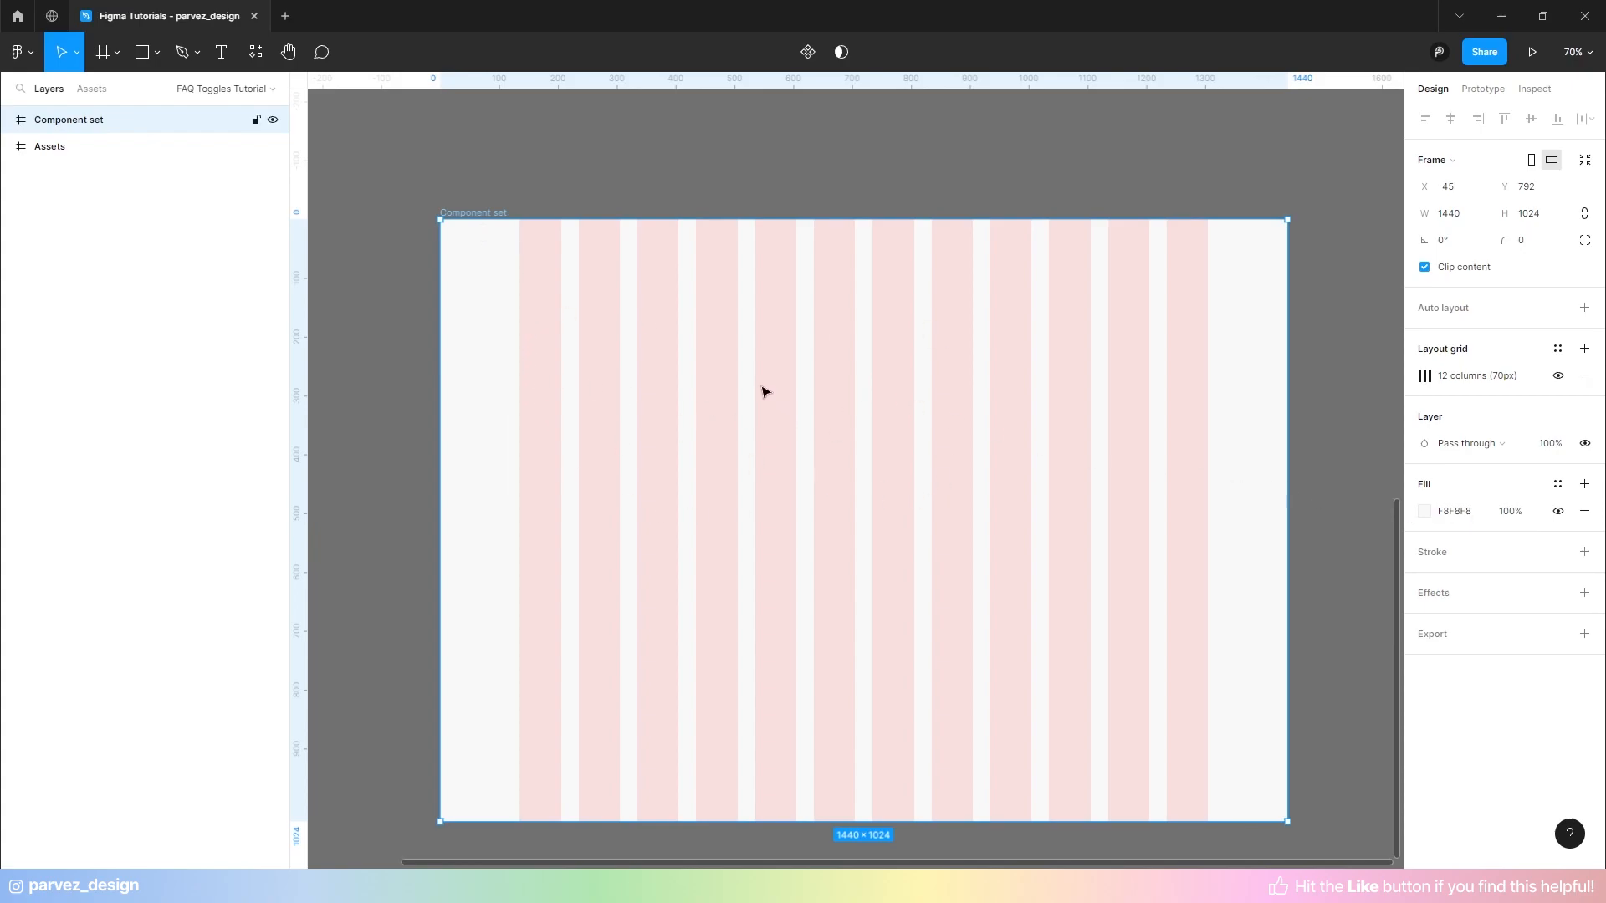
- Draw a 570-wide frame across the first six grid columns inside Component set and set its height to 88
left_click(102, 54)
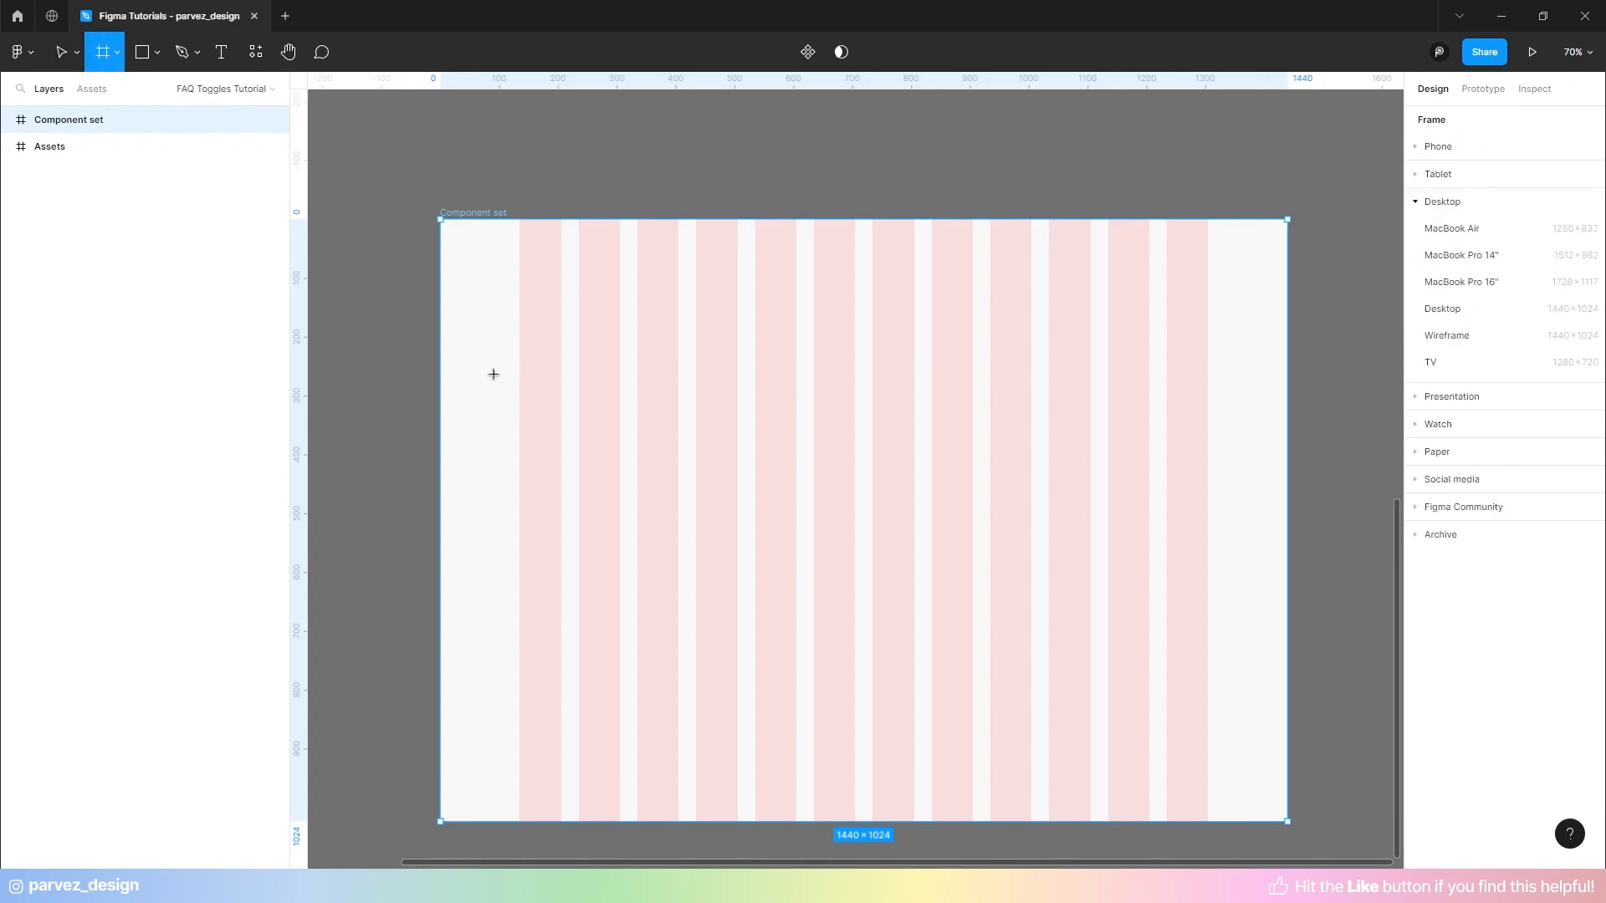
left_click_drag(519, 341, 856, 407)
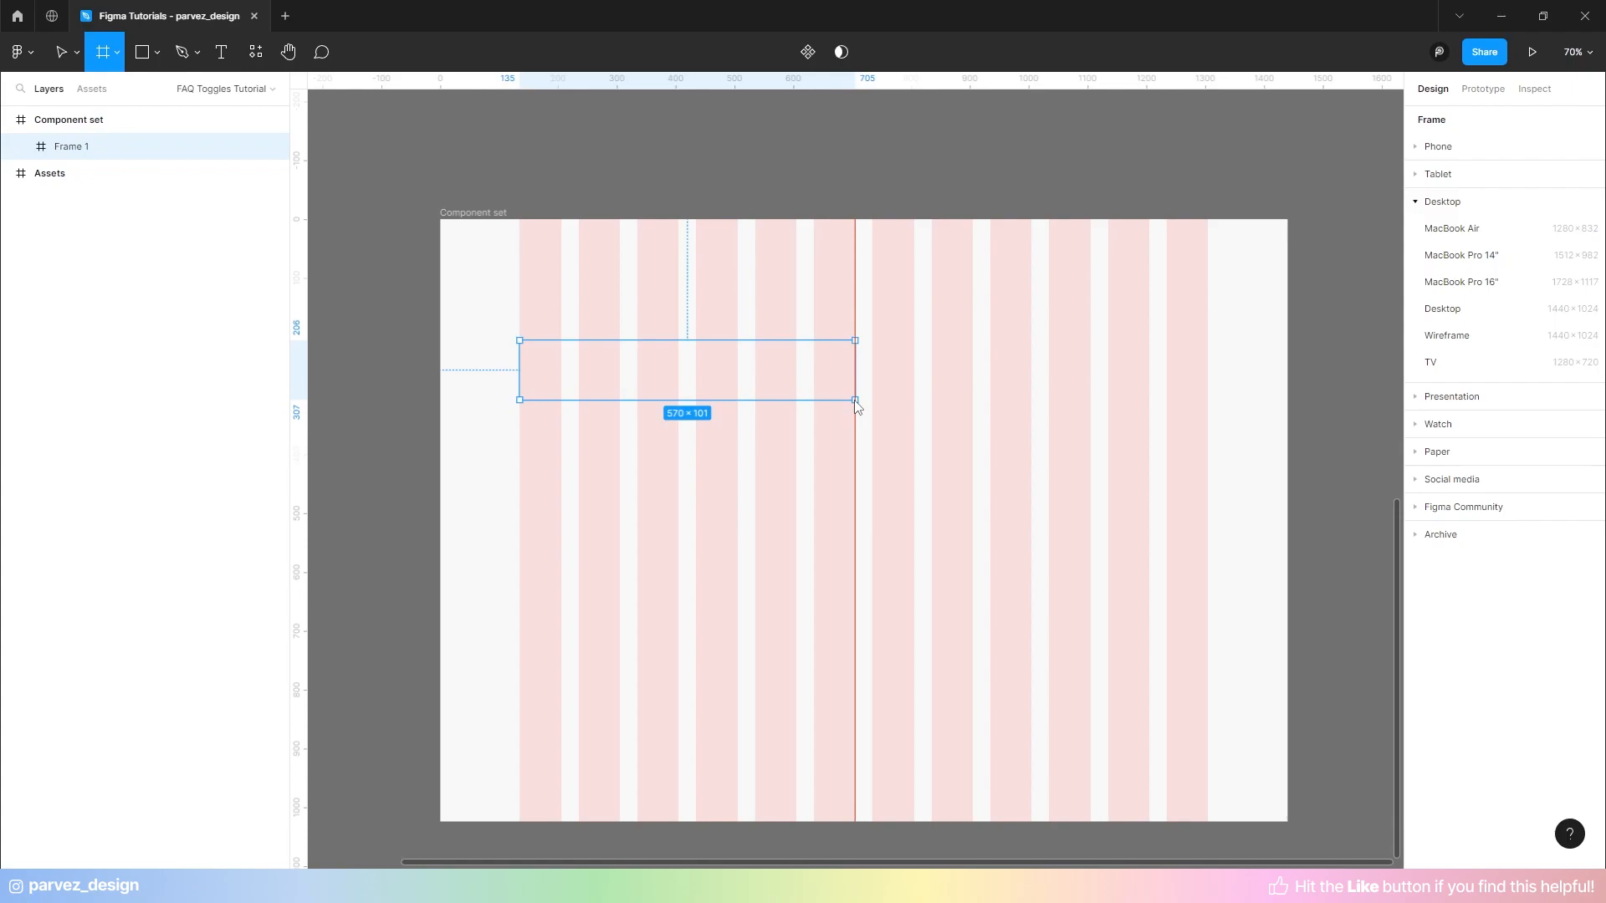
left_click_drag(855, 406, 856, 408)
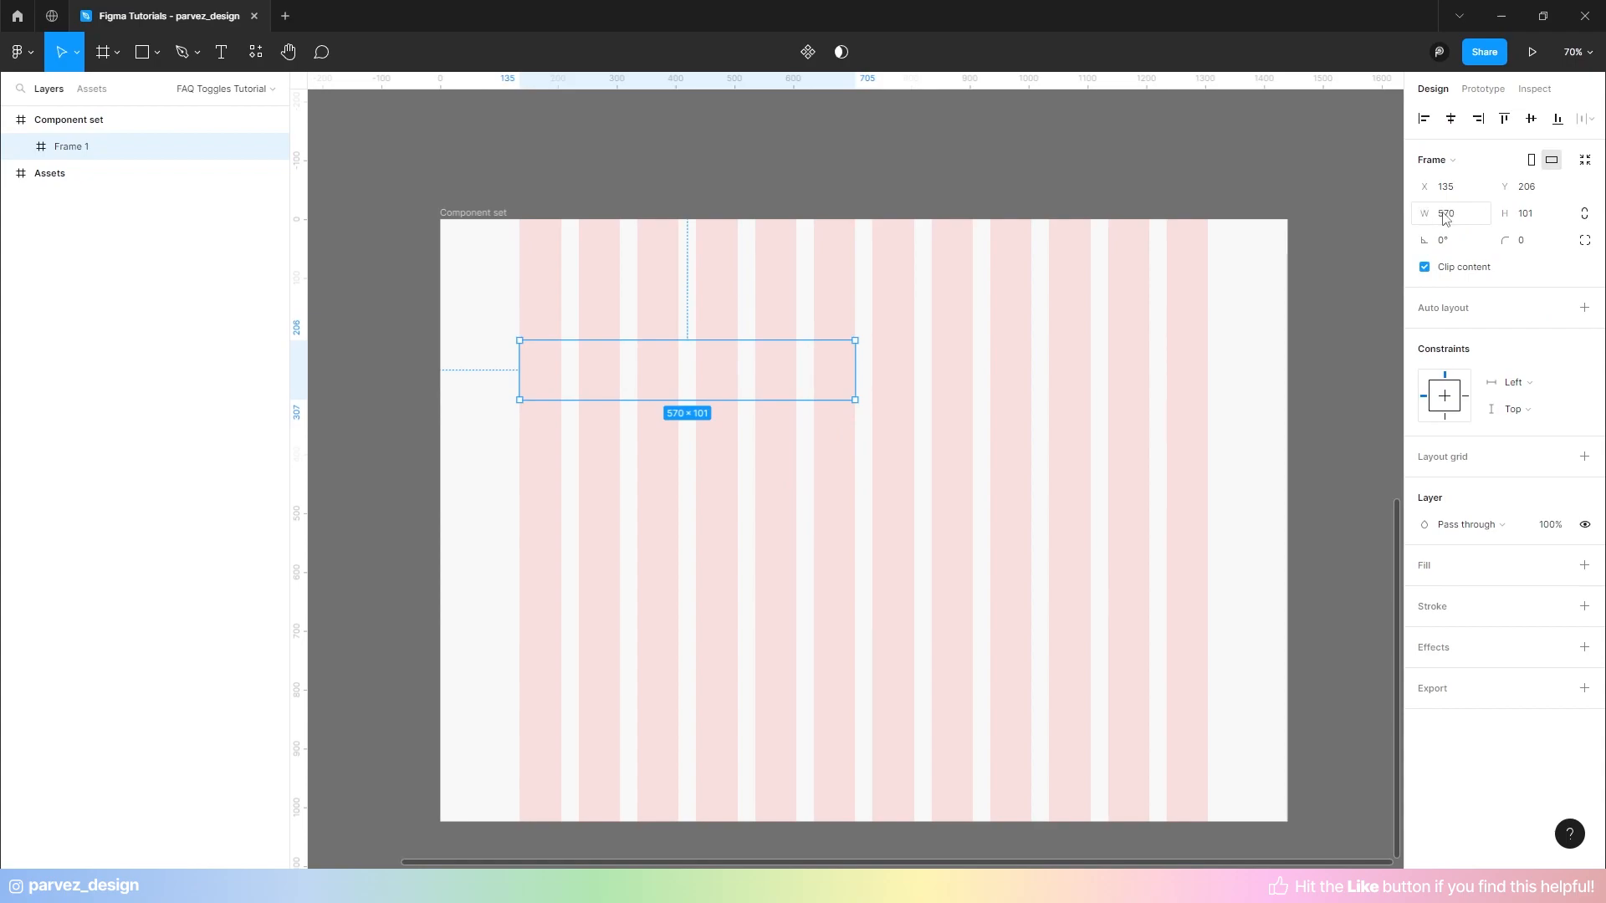
left_click(1537, 224)
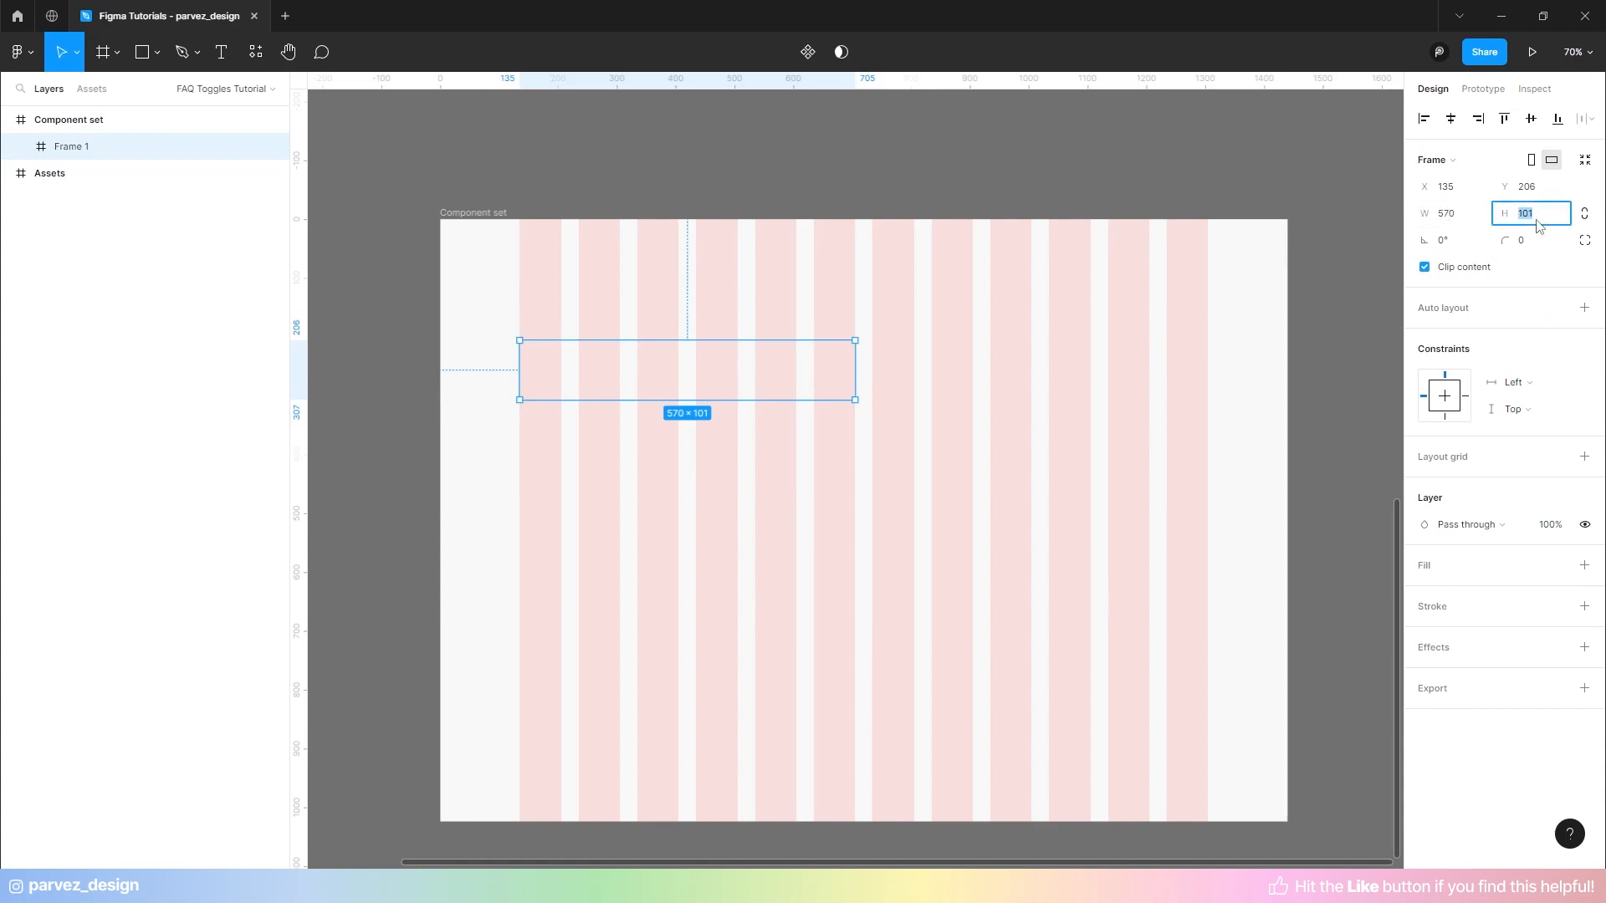
key("Return")
- Hide the layout grid on the Component set frame
scroll(535, 356, "up", 5)
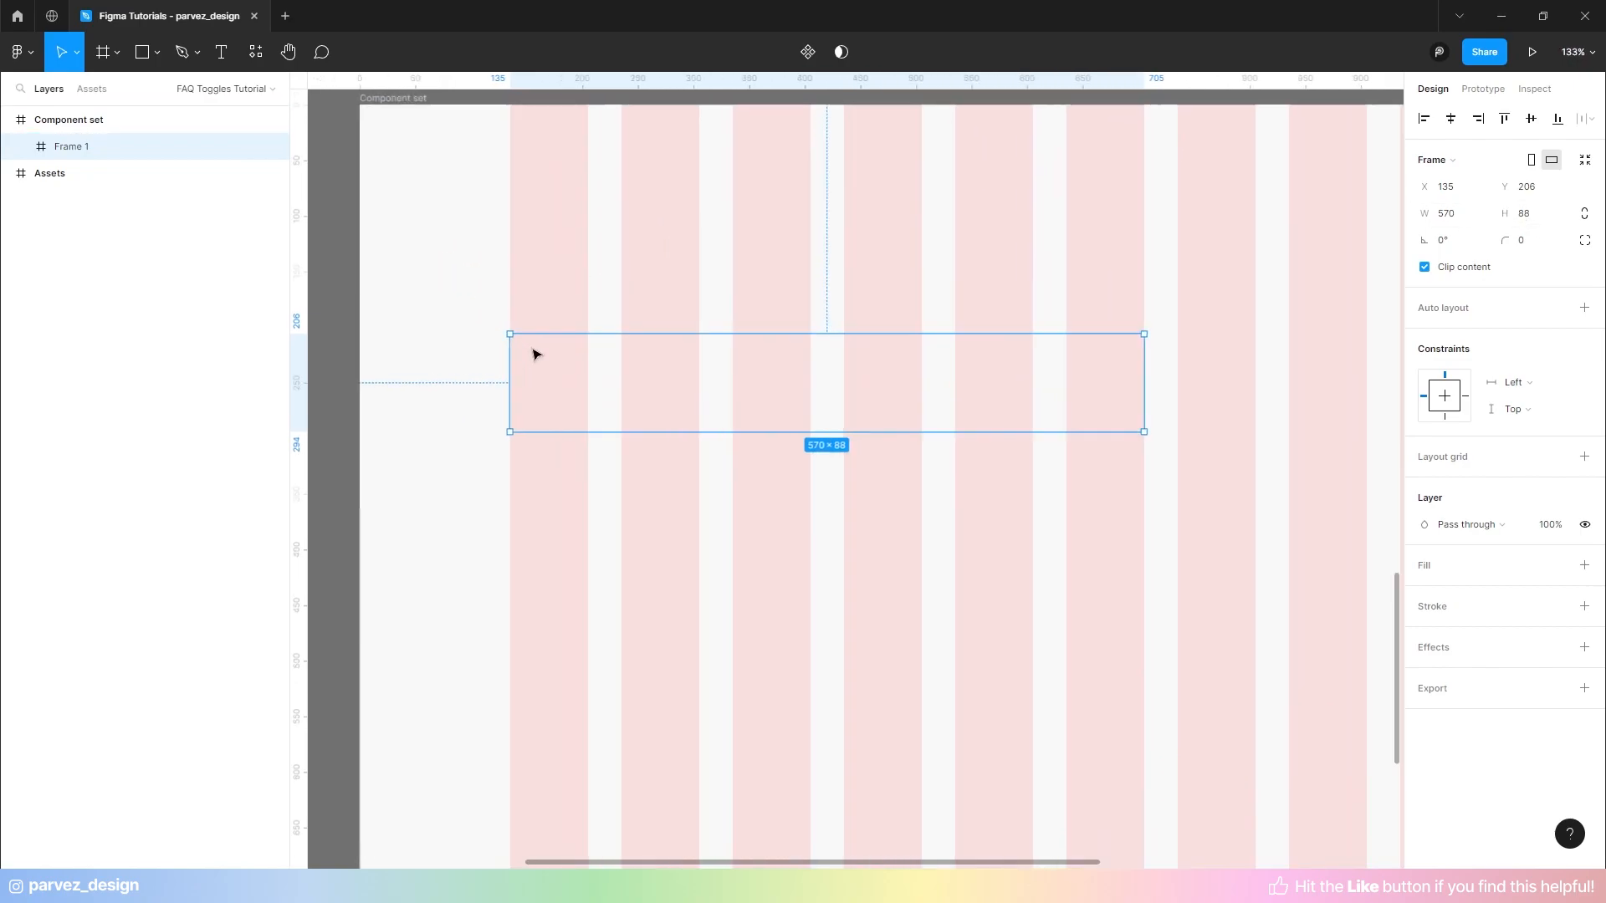
scroll(539, 349, "up", 2)
scroll(590, 387, "down", 2)
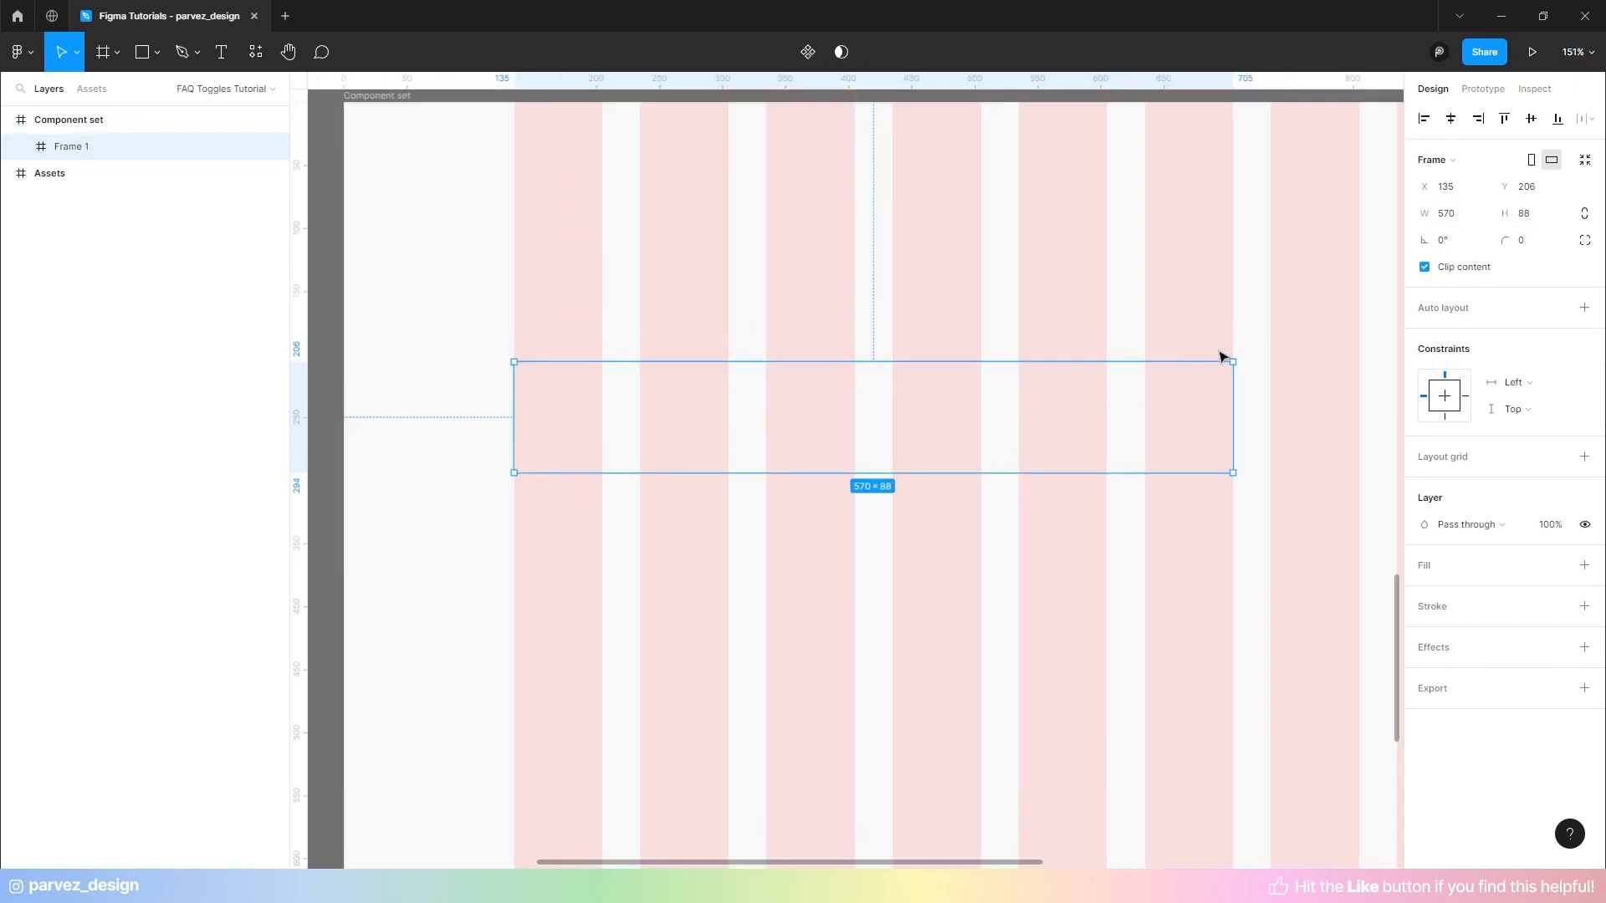
scroll(1204, 308, "up", 2)
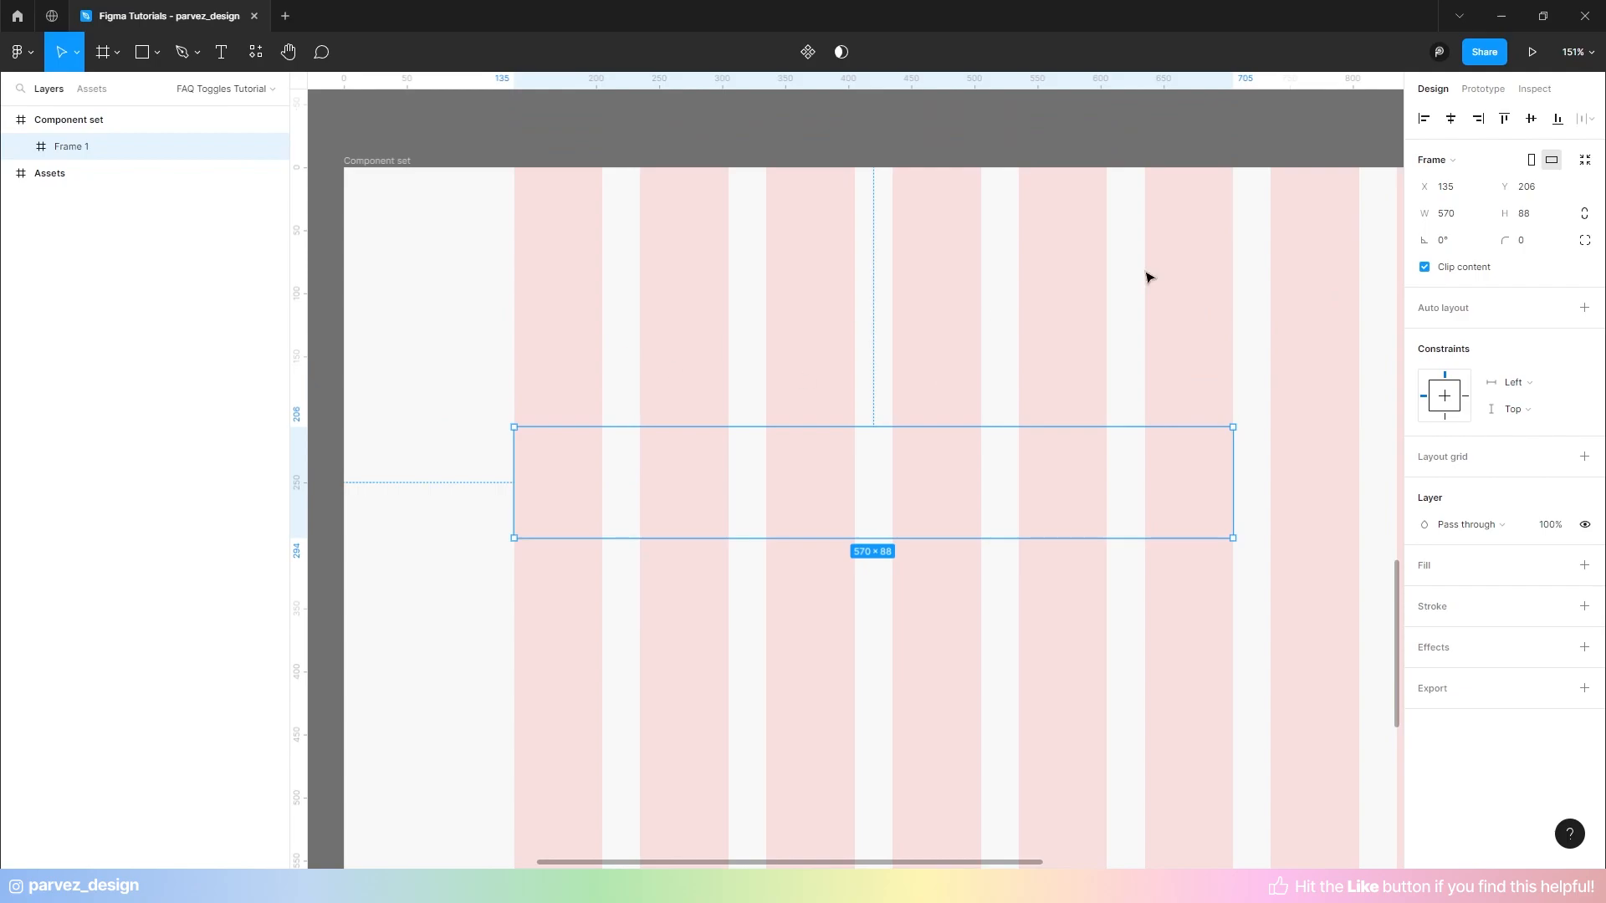
left_click(384, 162)
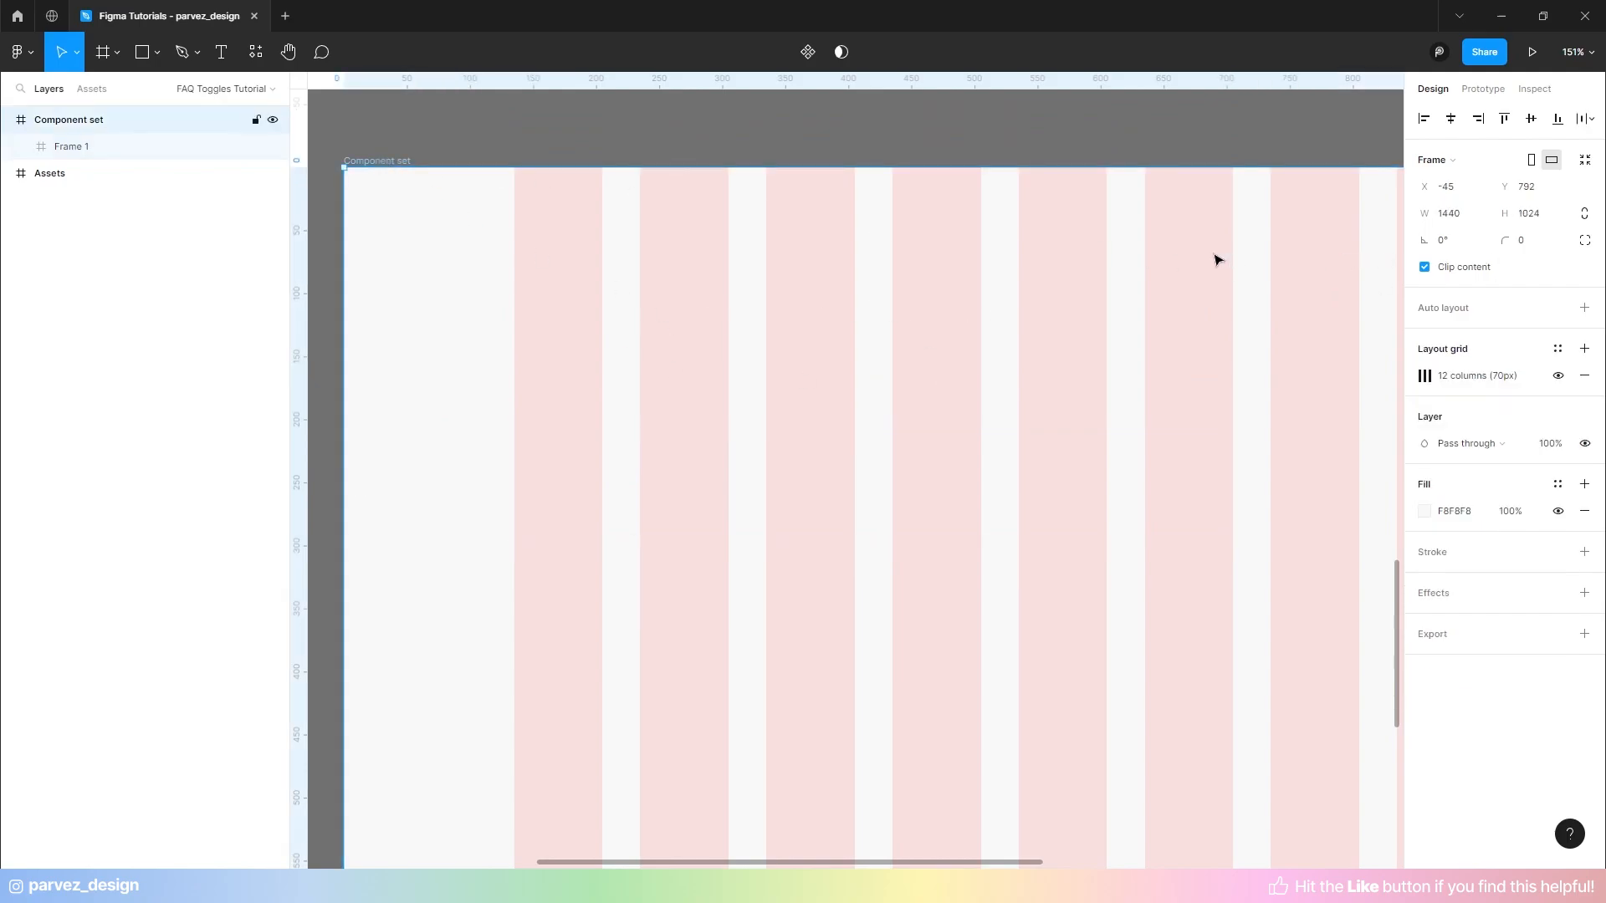
key("ctrl+shift+4")
- Rename the 570 × 88 frame inside Component set as "Closed.Container"
left_click(687, 468)
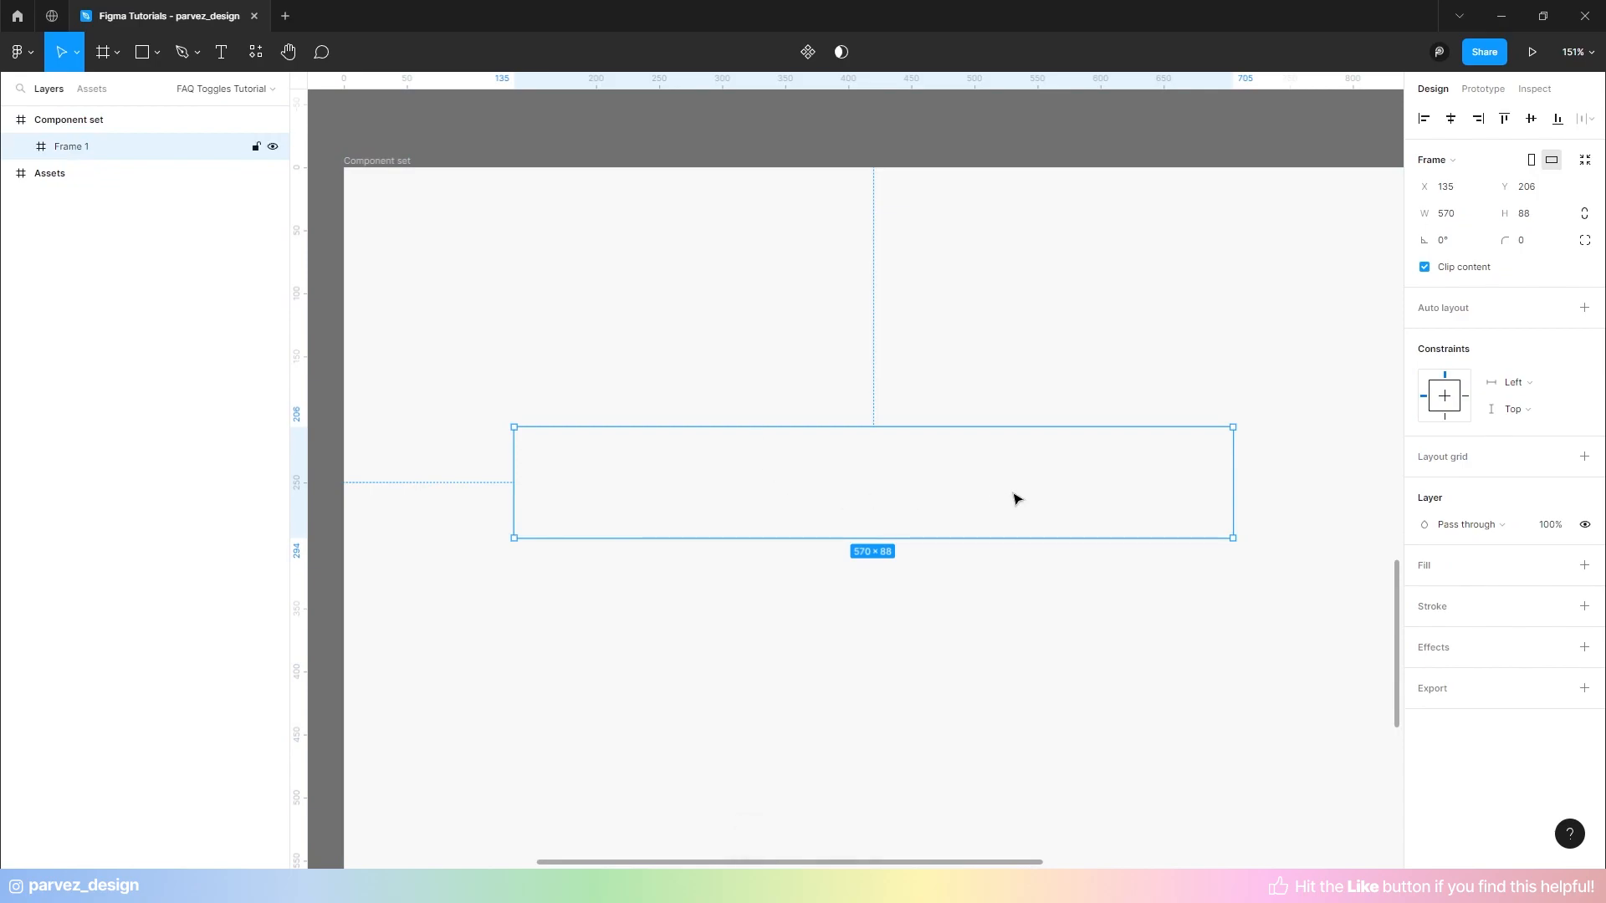
double_click(90, 147)
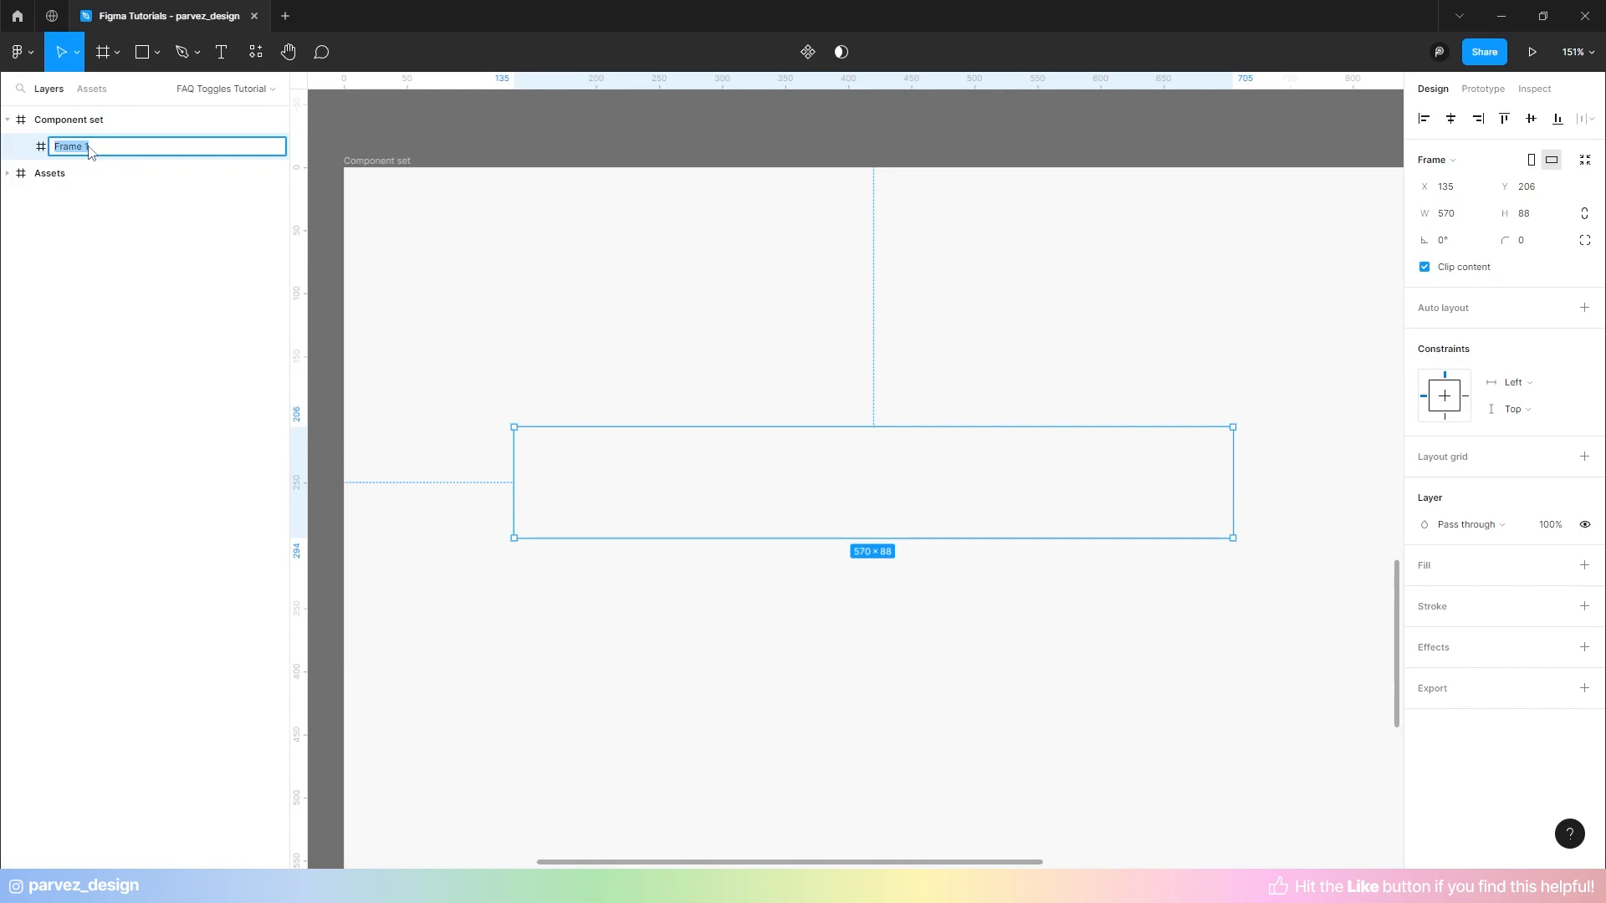
type("Closed Container")
key("Return")
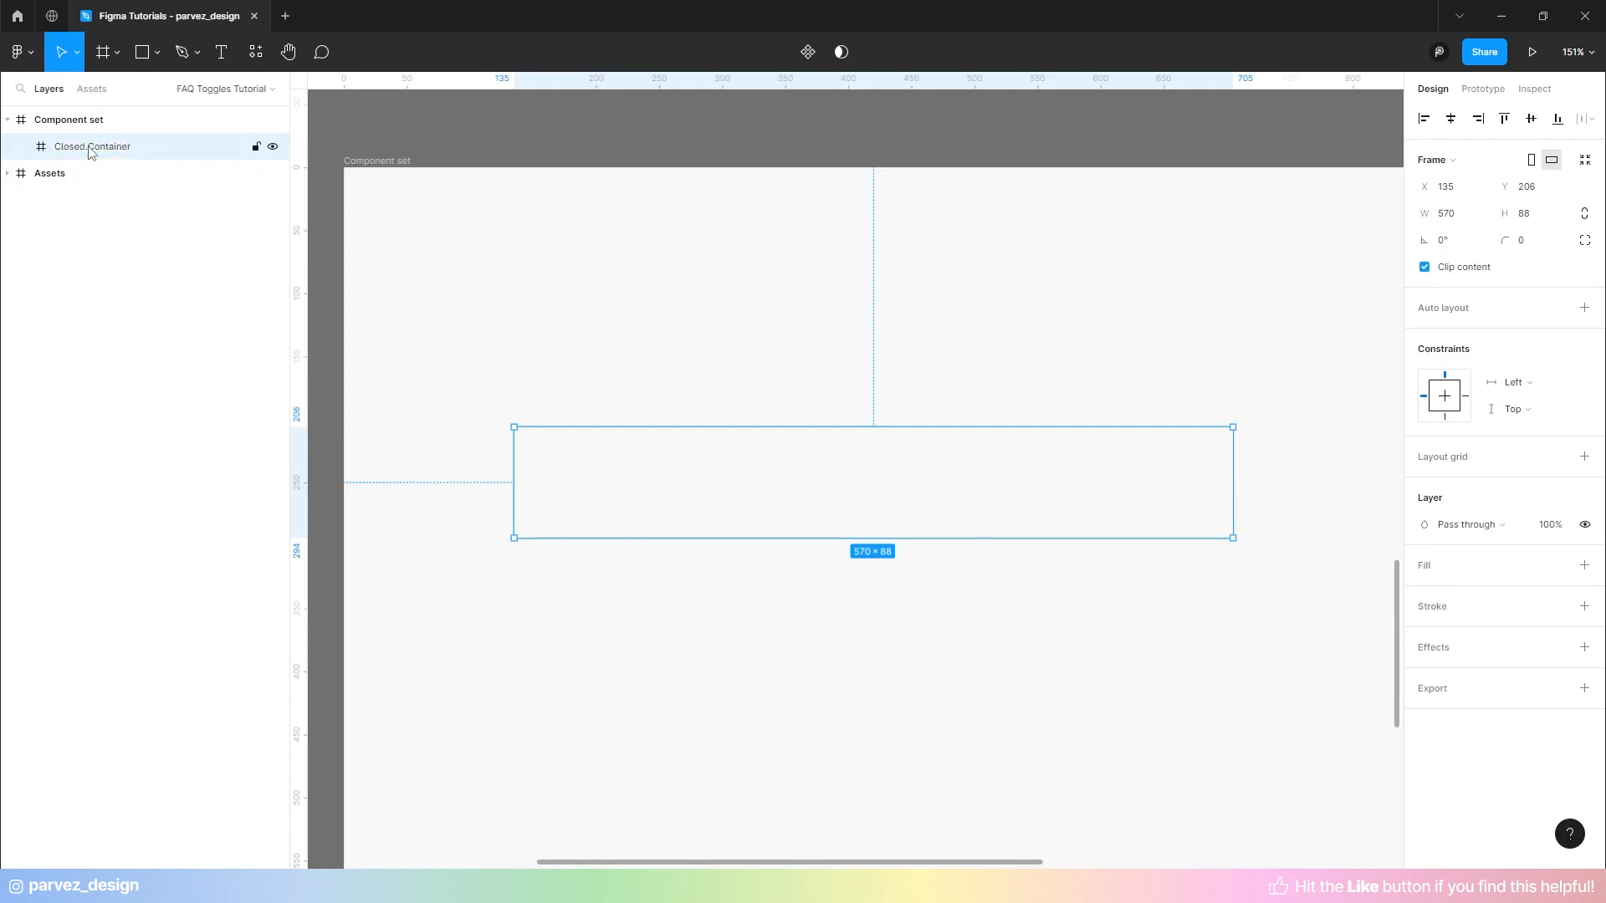
- Give the Closed.Container frame a white FFFFFF fill and a light grey D7D7D7 stroke
scroll(619, 273, "down", 1)
scroll(948, 410, "up", 1)
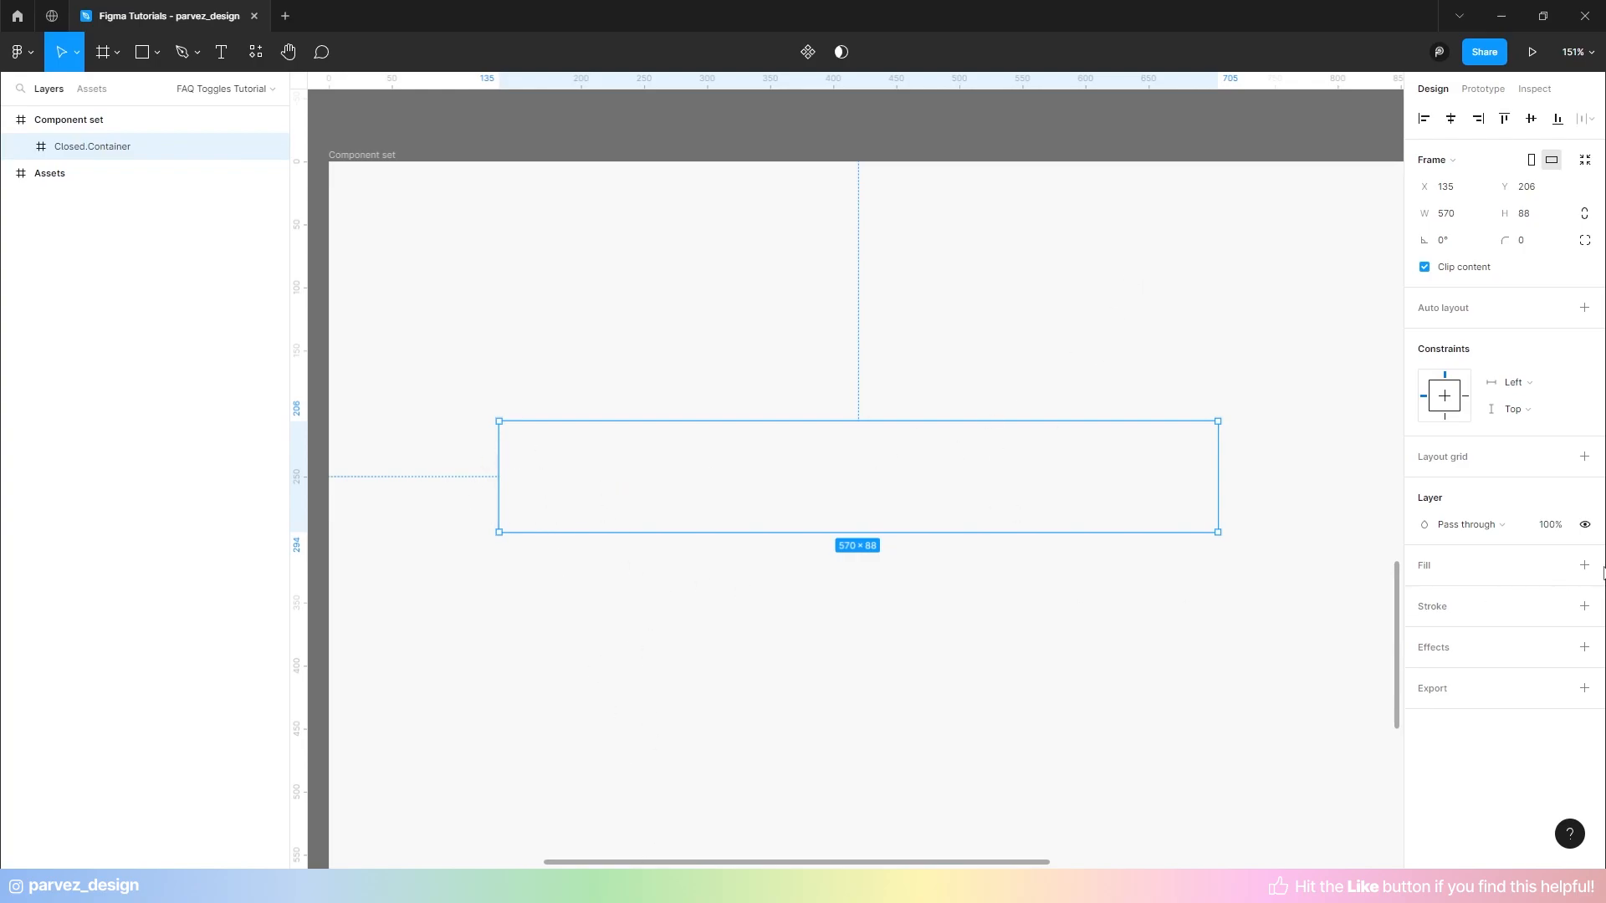
left_click(1593, 567)
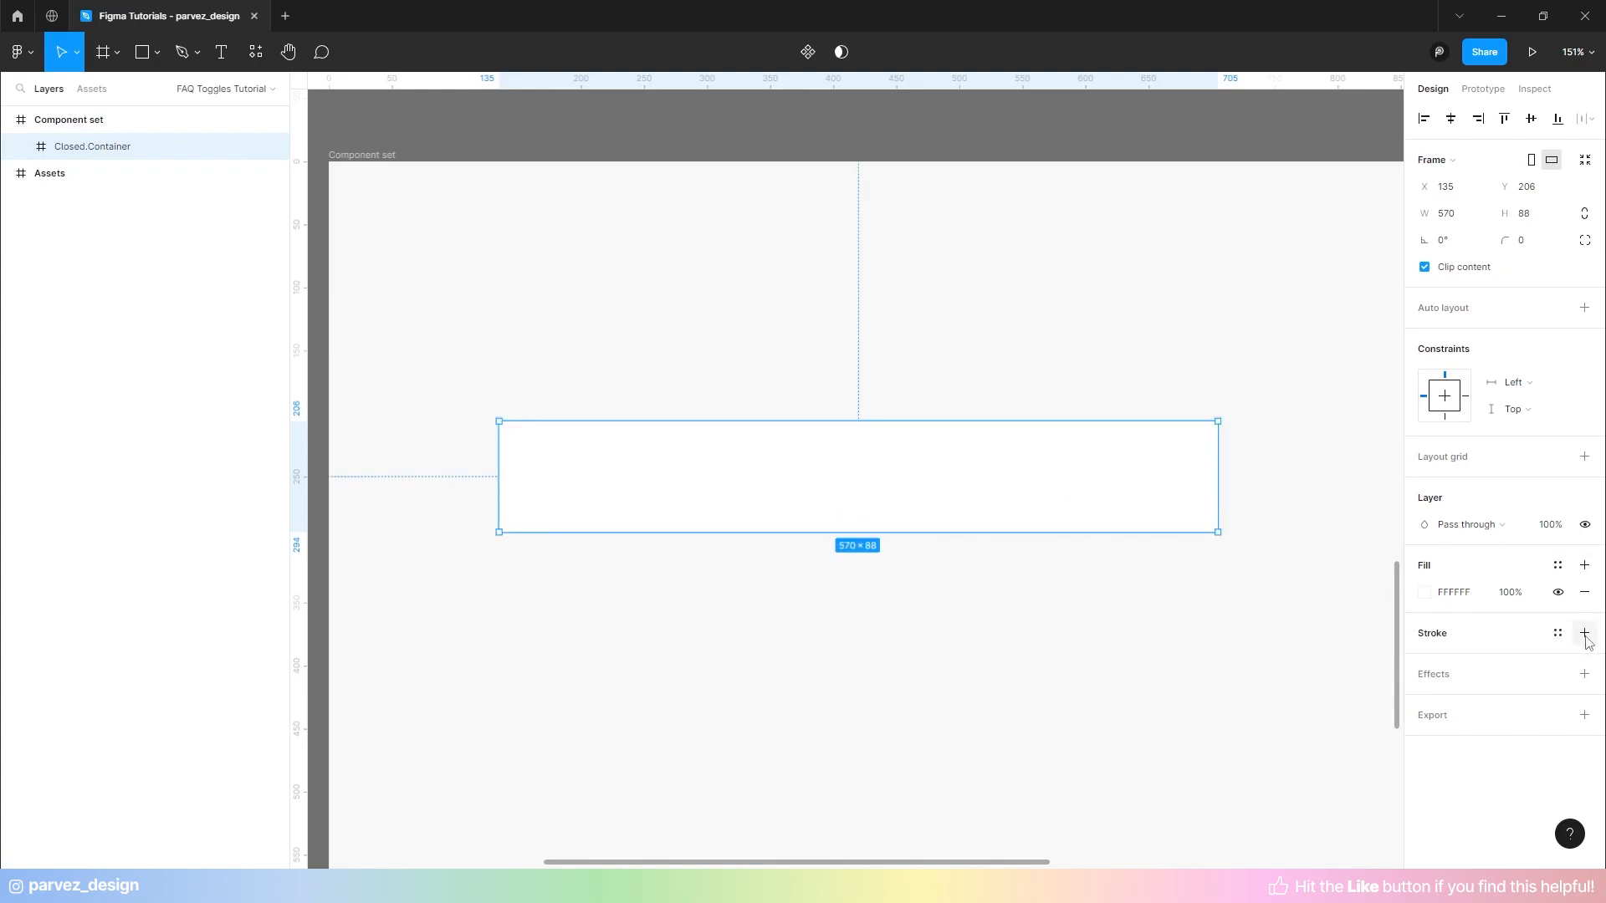
left_click(1584, 633)
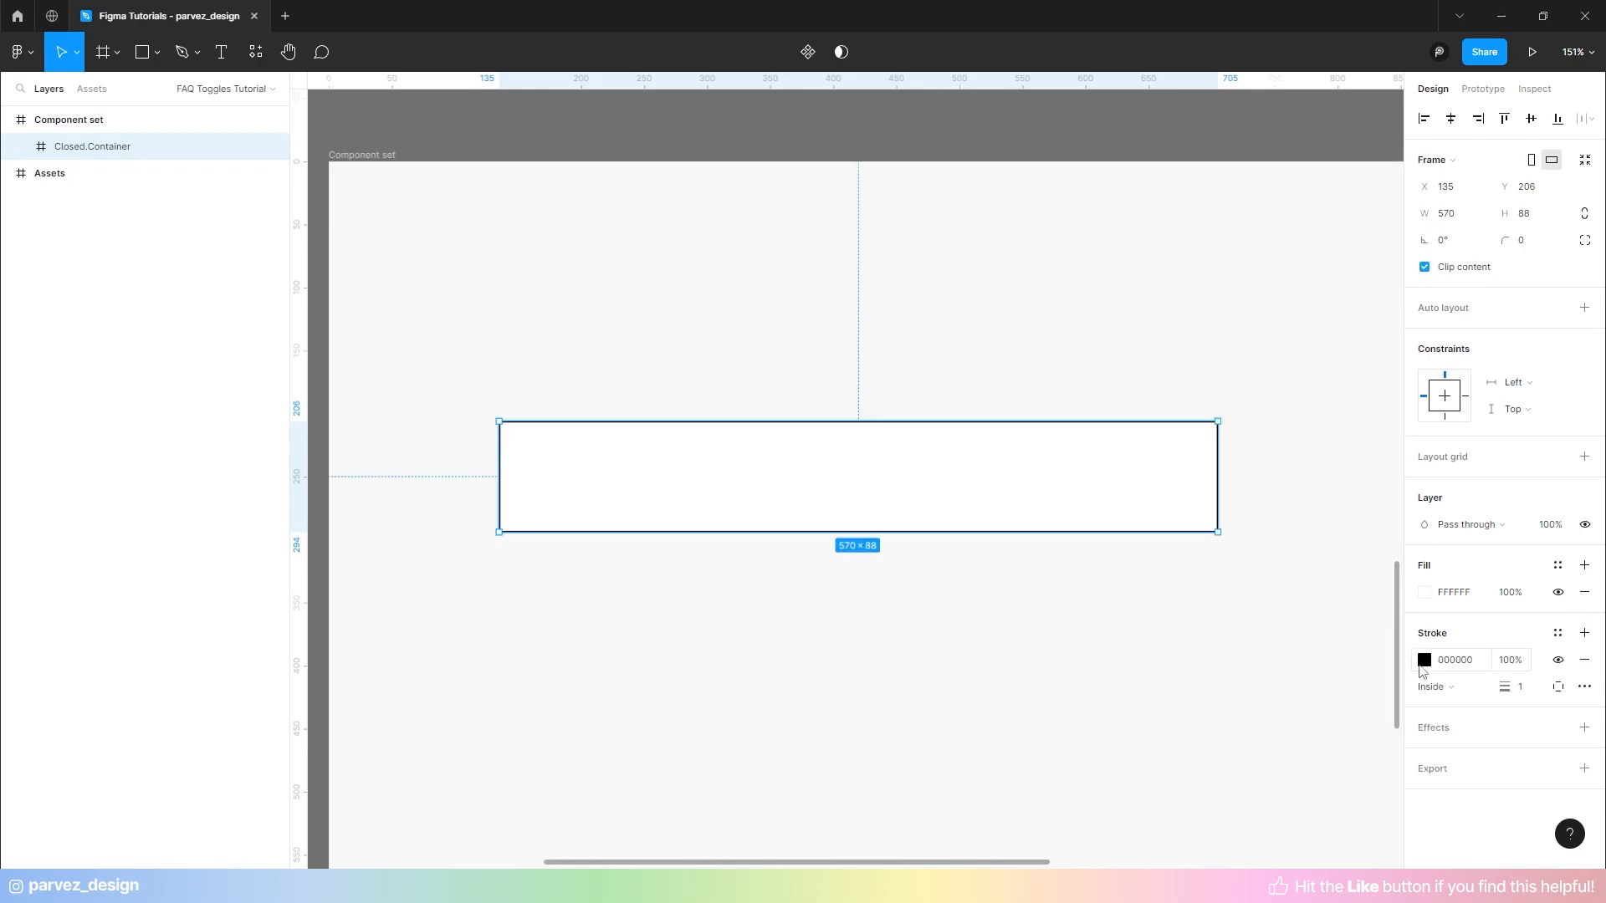
left_click(1424, 660)
left_click(1204, 491)
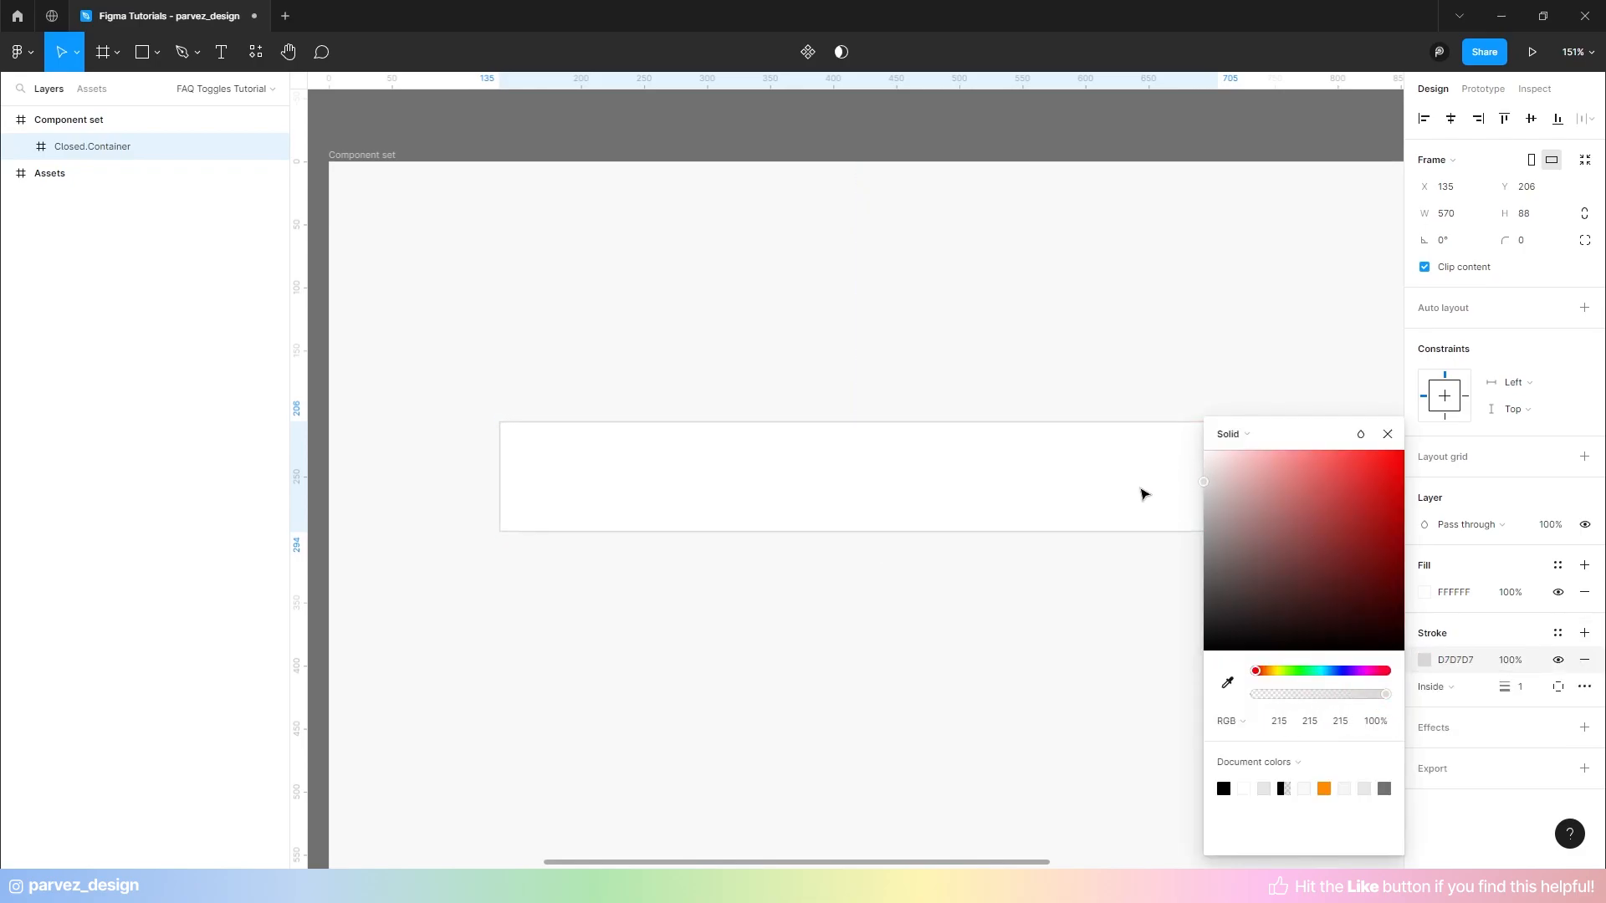
- Set the Closed.Container frame's stroke colour to D3D3D3 and its corner radius to 8
left_click_drag(1139, 499, 1134, 497)
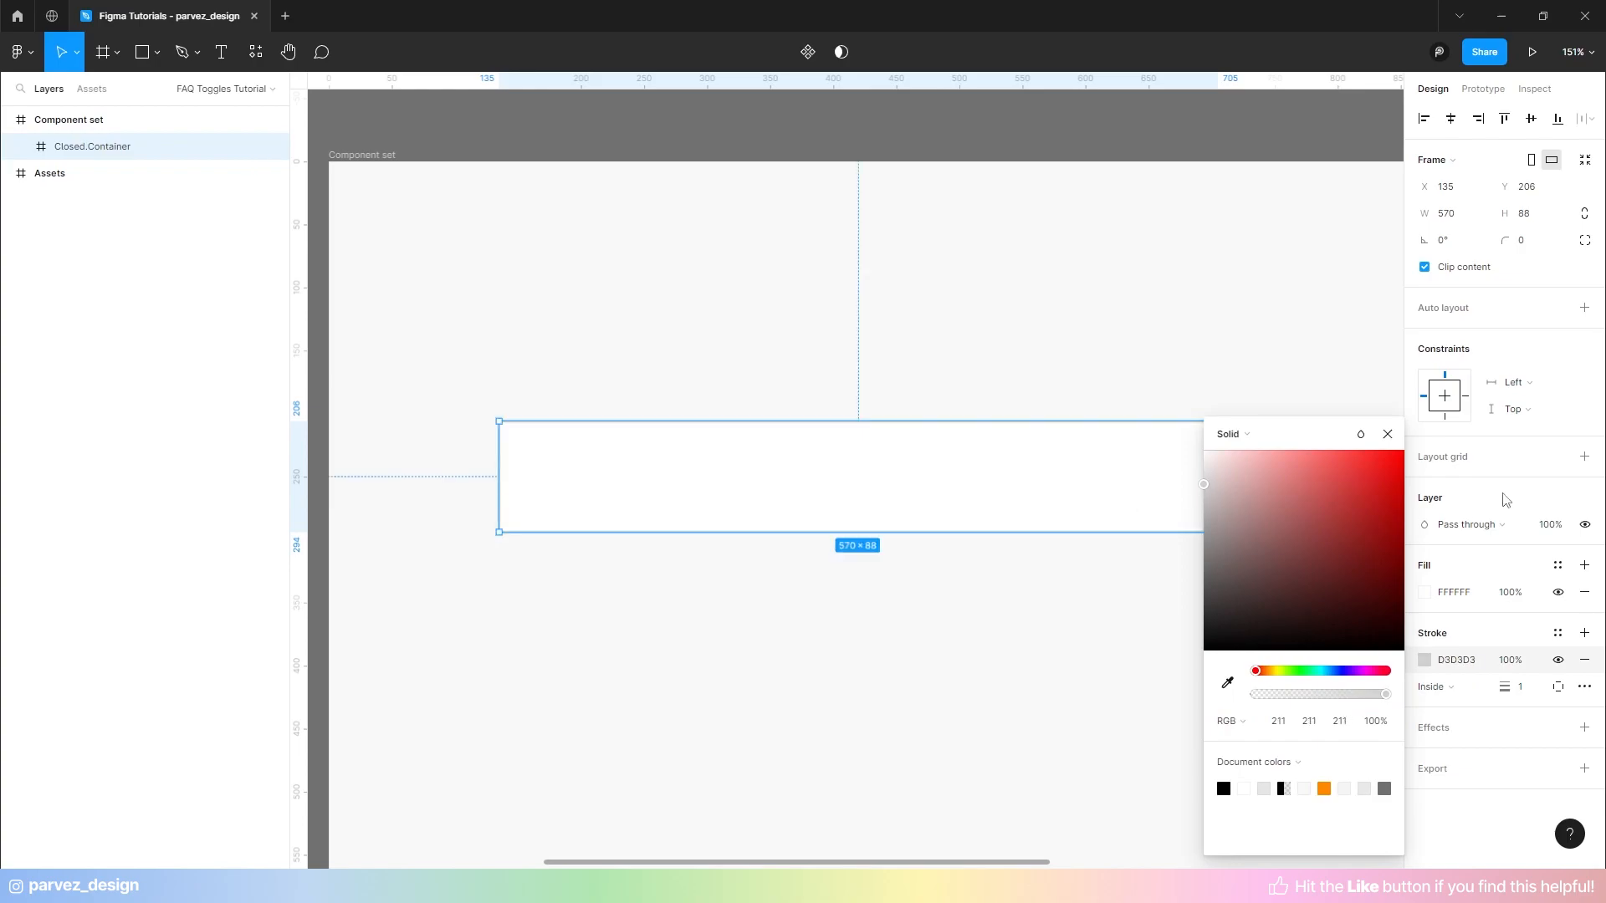
left_click(1388, 434)
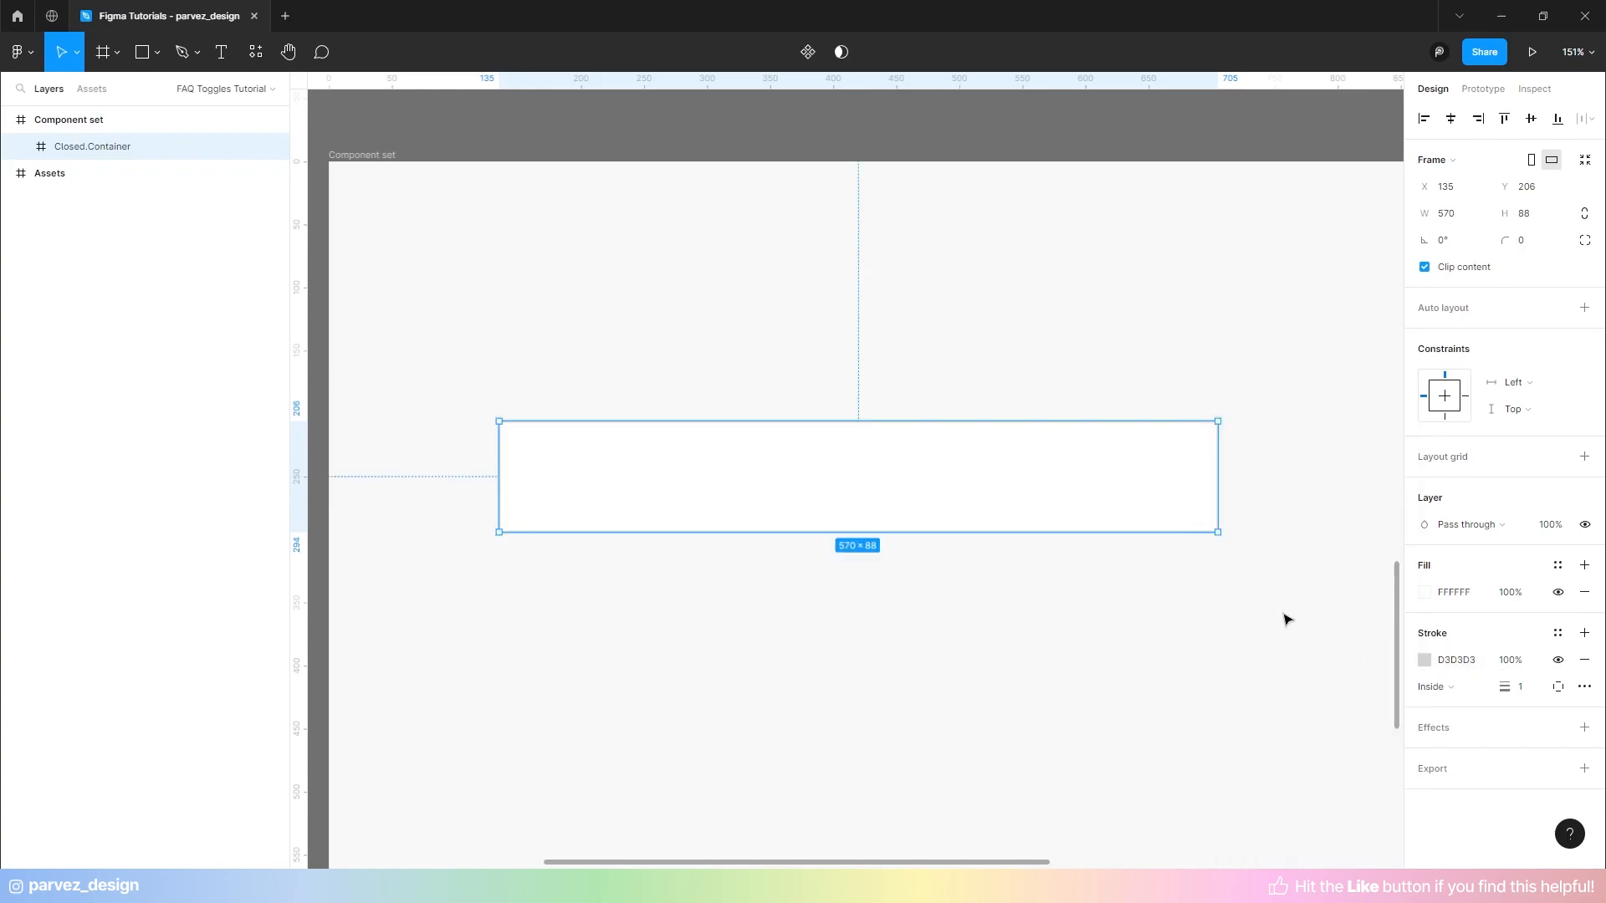
left_click(1551, 248)
type("8")
key("Return")
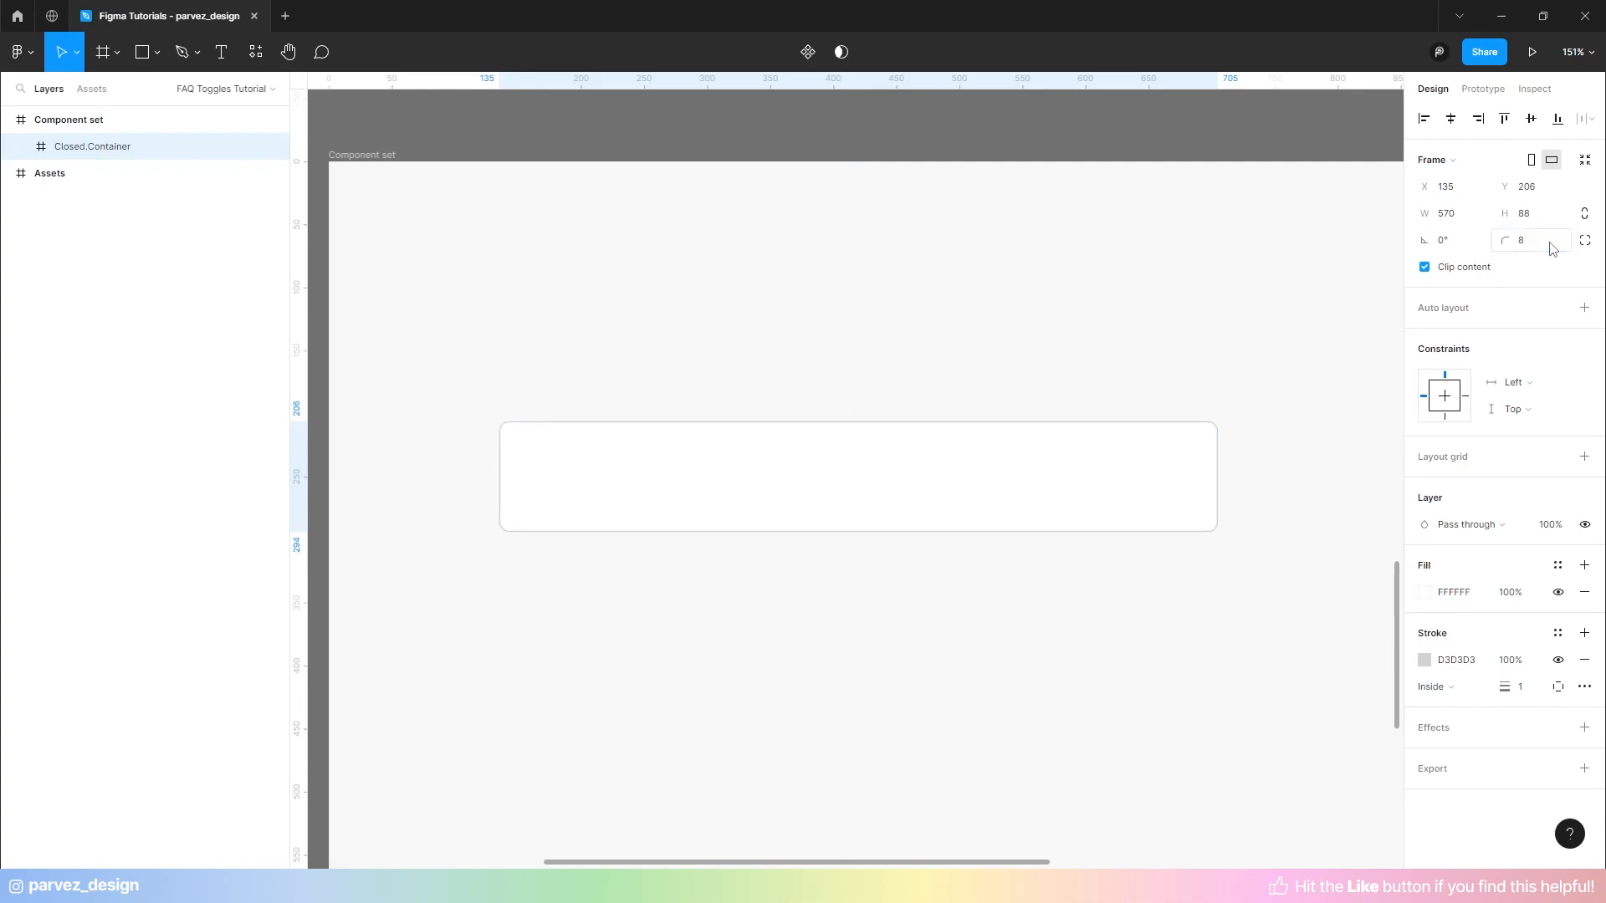
left_click(1352, 596)
scroll(1270, 421, "up", 5)
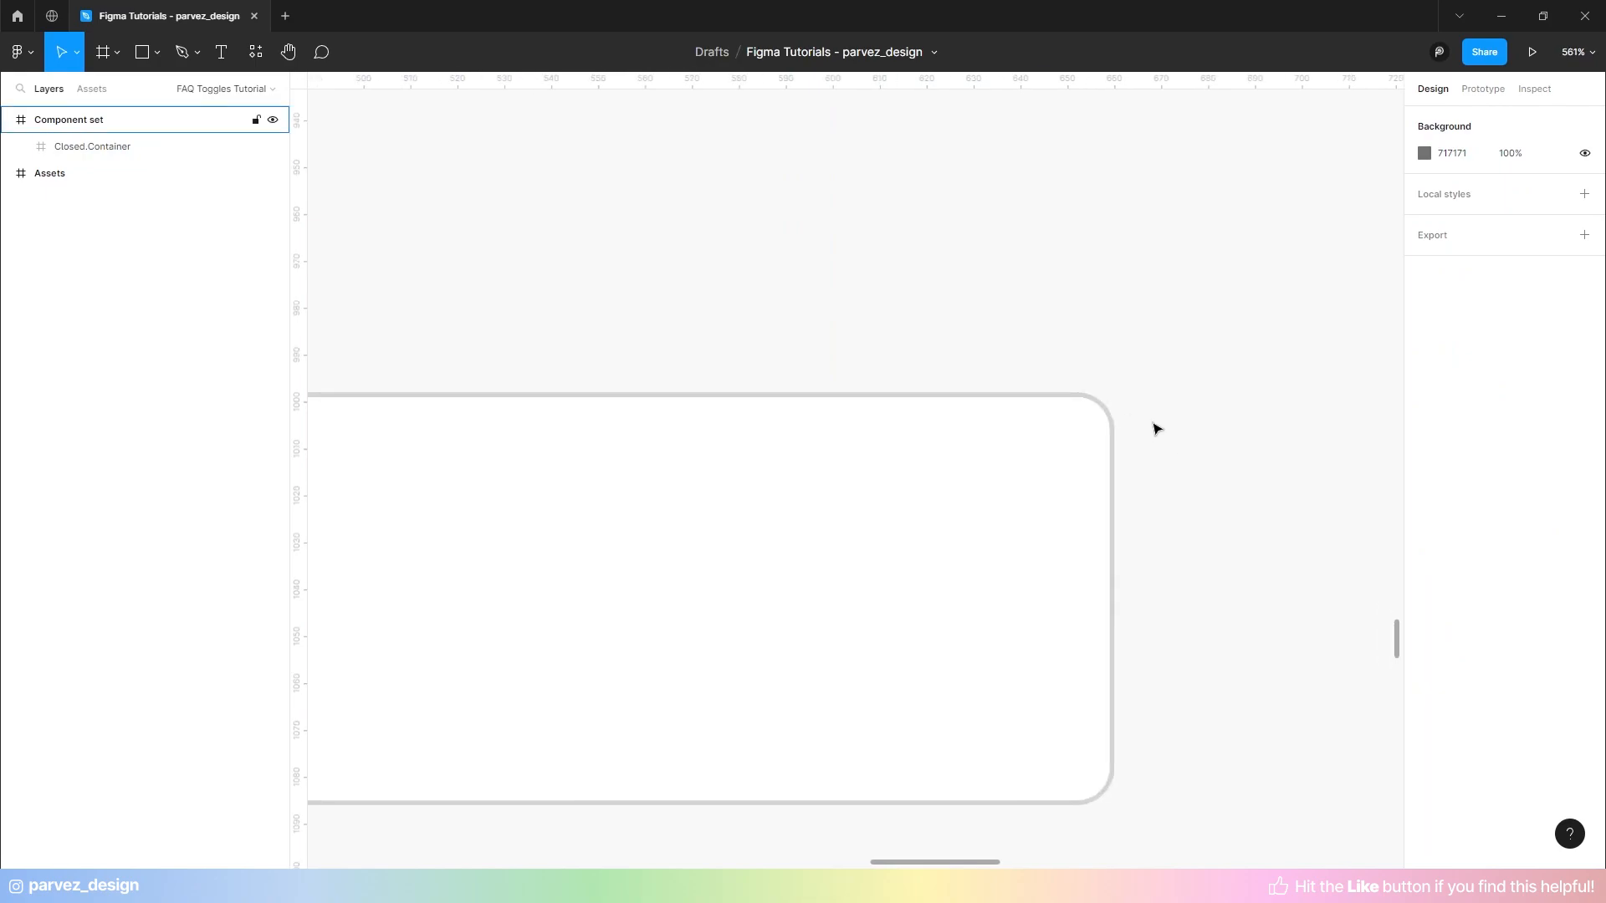
scroll(1179, 430, "down", 10)
scroll(996, 580, "up", 4)
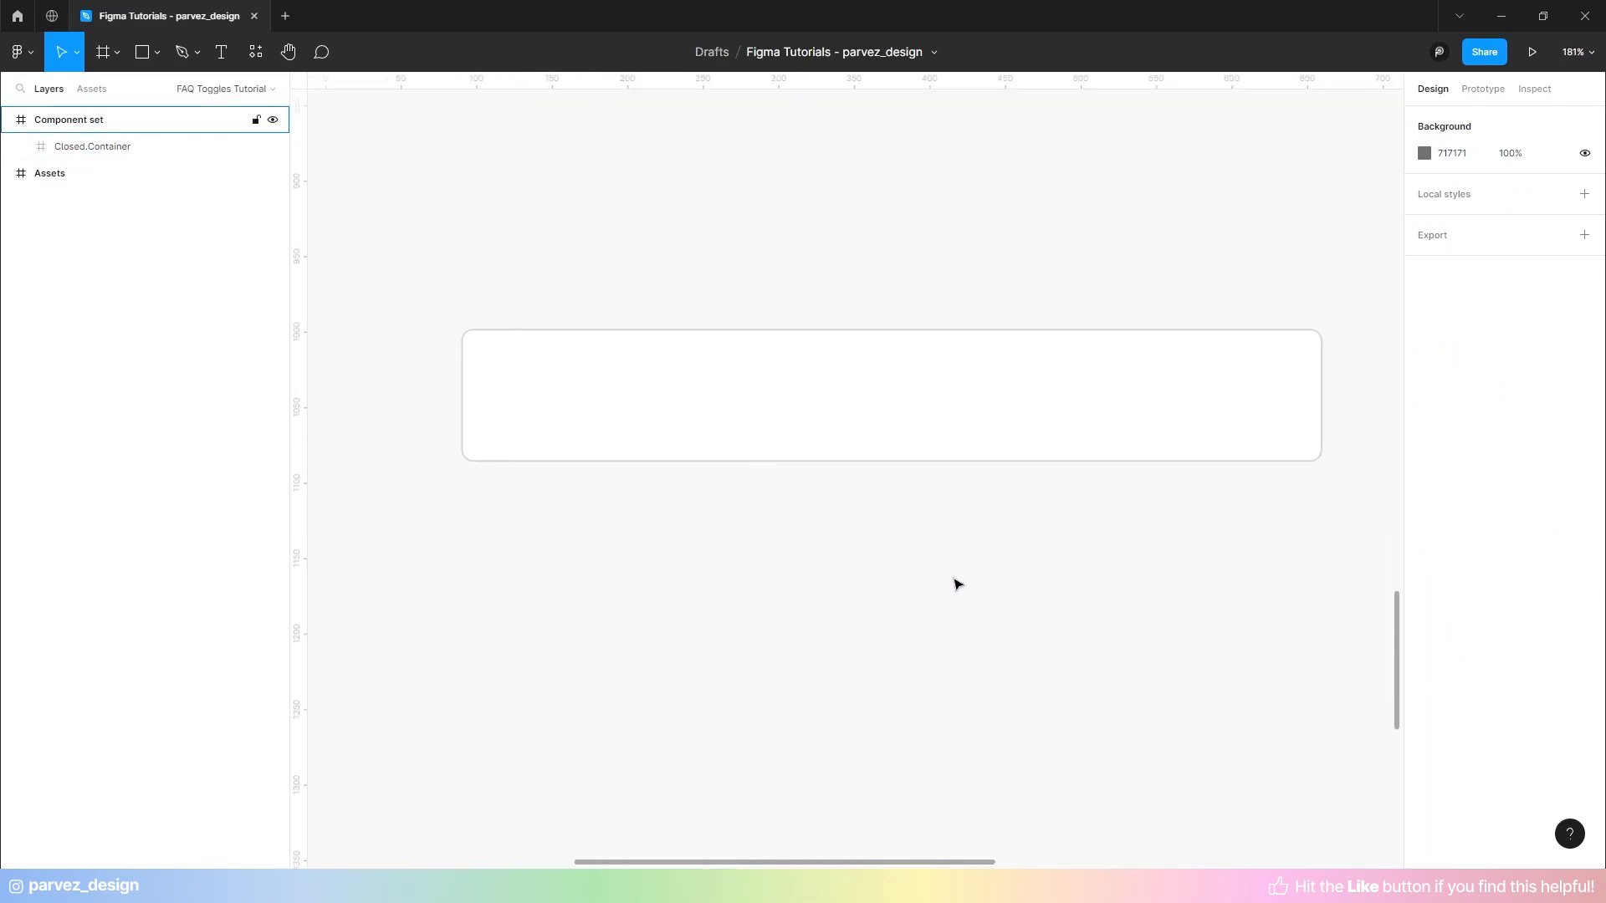
scroll(1122, 560, "right", 1)
- Add a drop shadow to Closed.Container with a Y offset of 20, a blur of 50 and 7% opacity
left_click(1067, 452)
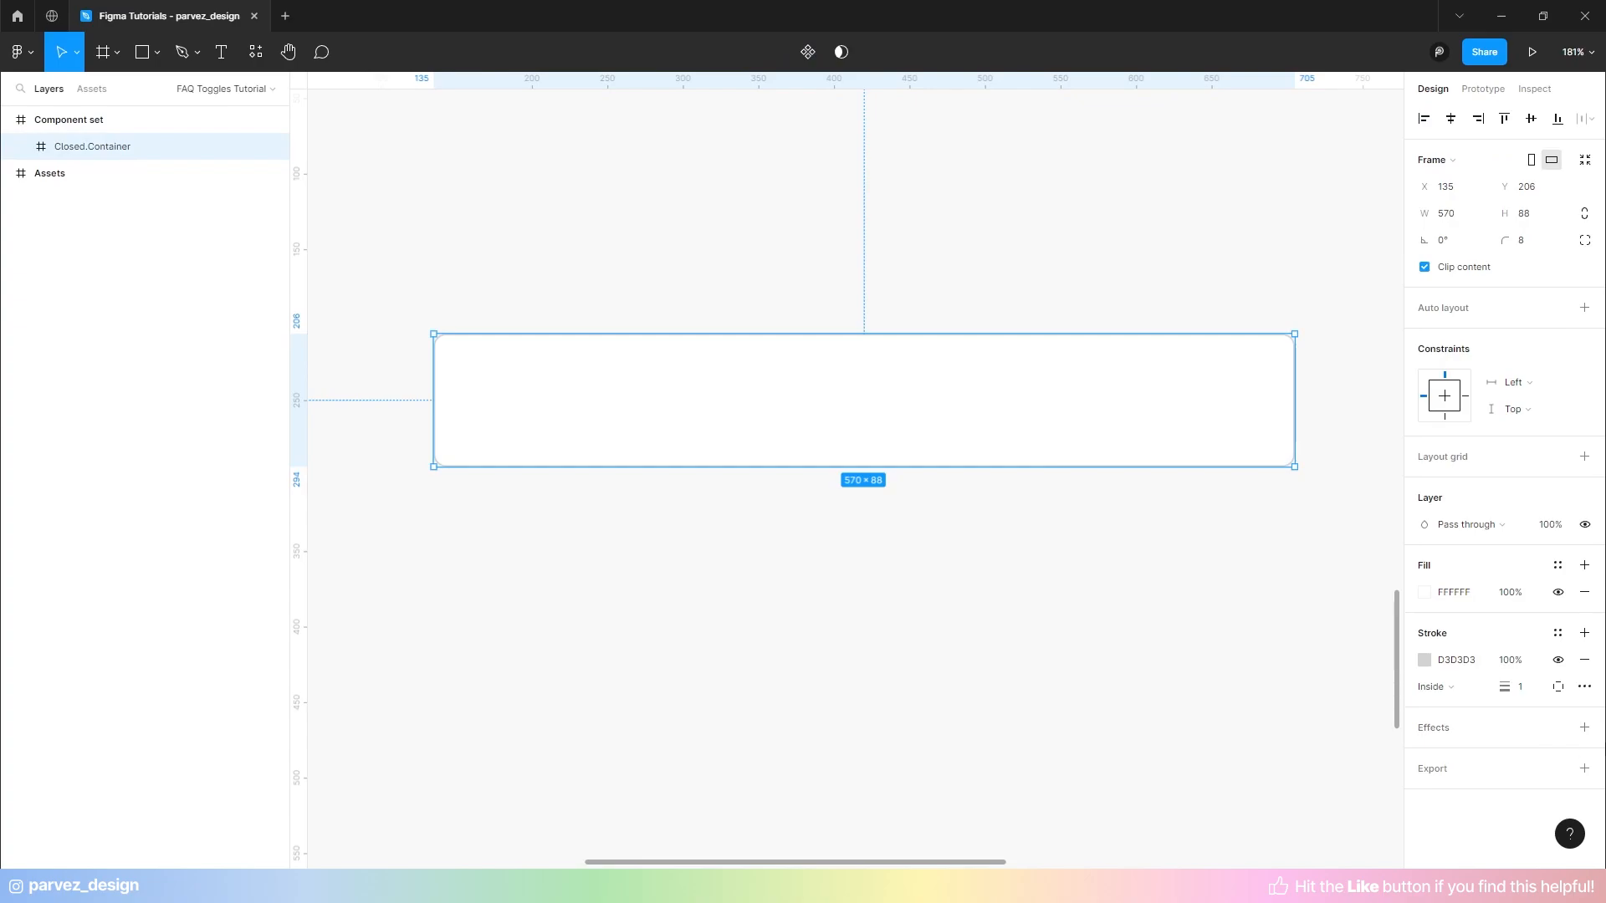
left_click(1585, 726)
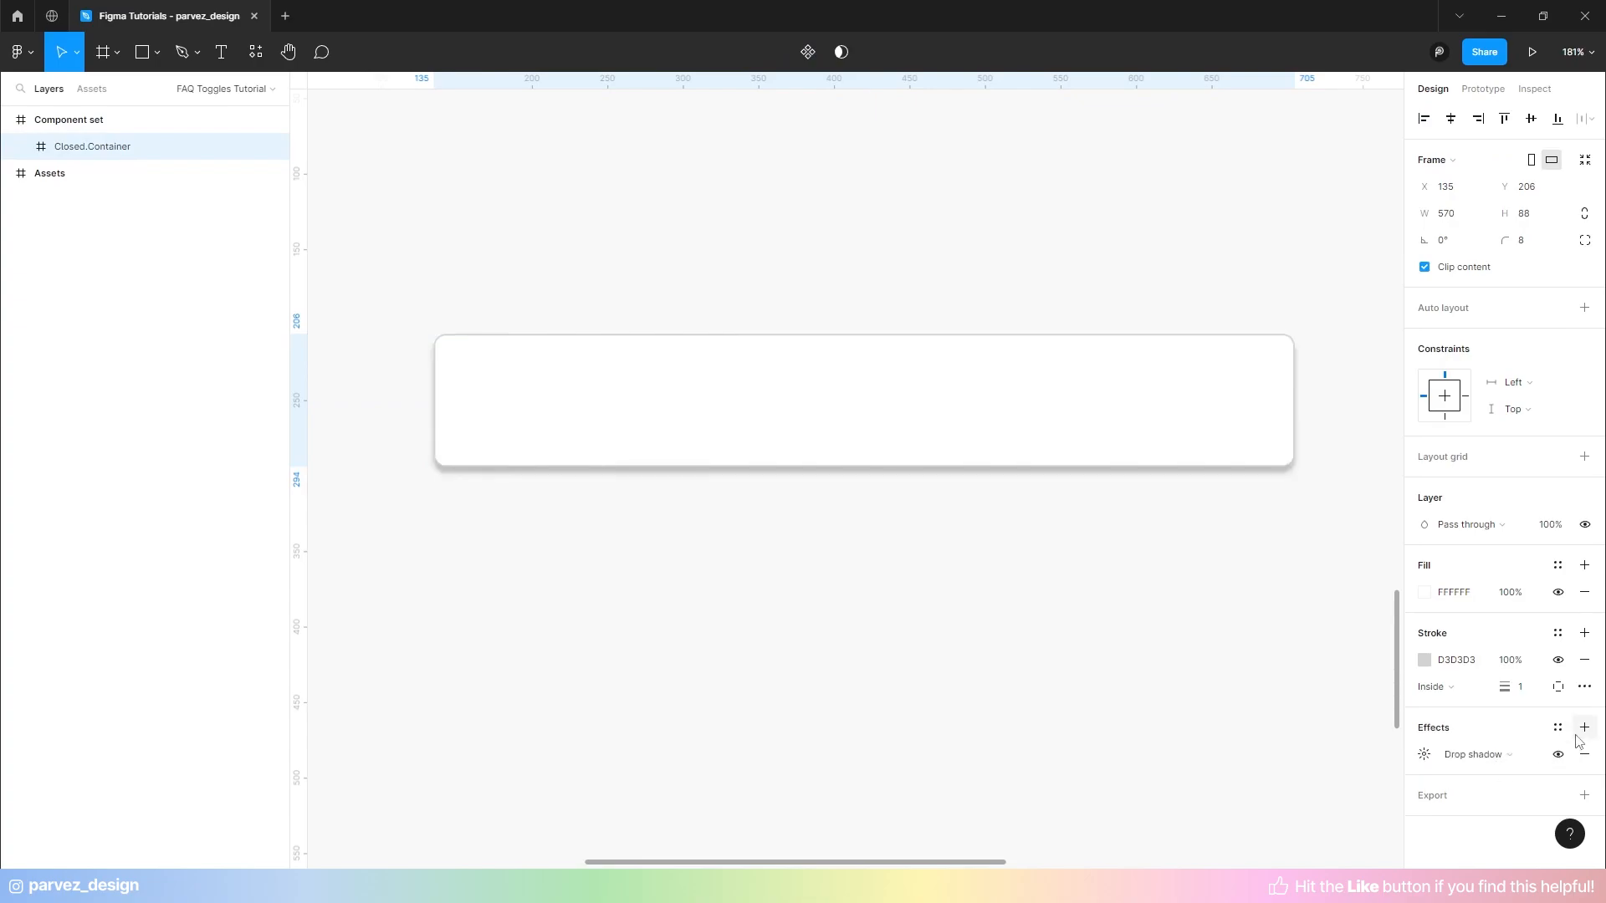
left_click(1424, 755)
left_click(1361, 787)
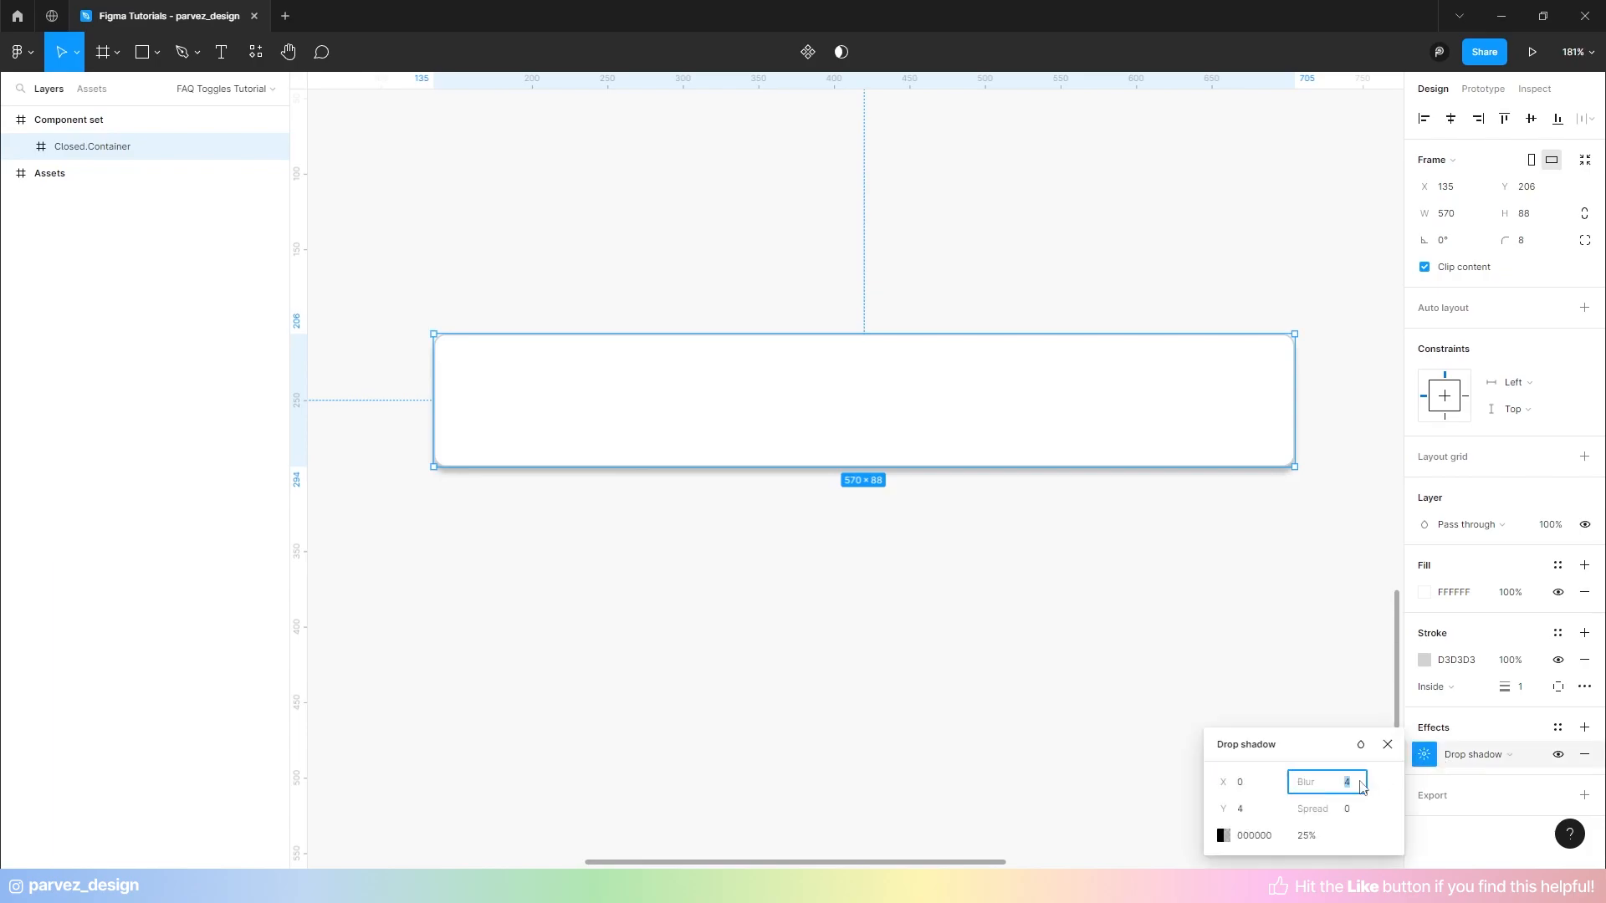
type("50")
left_click(1263, 818)
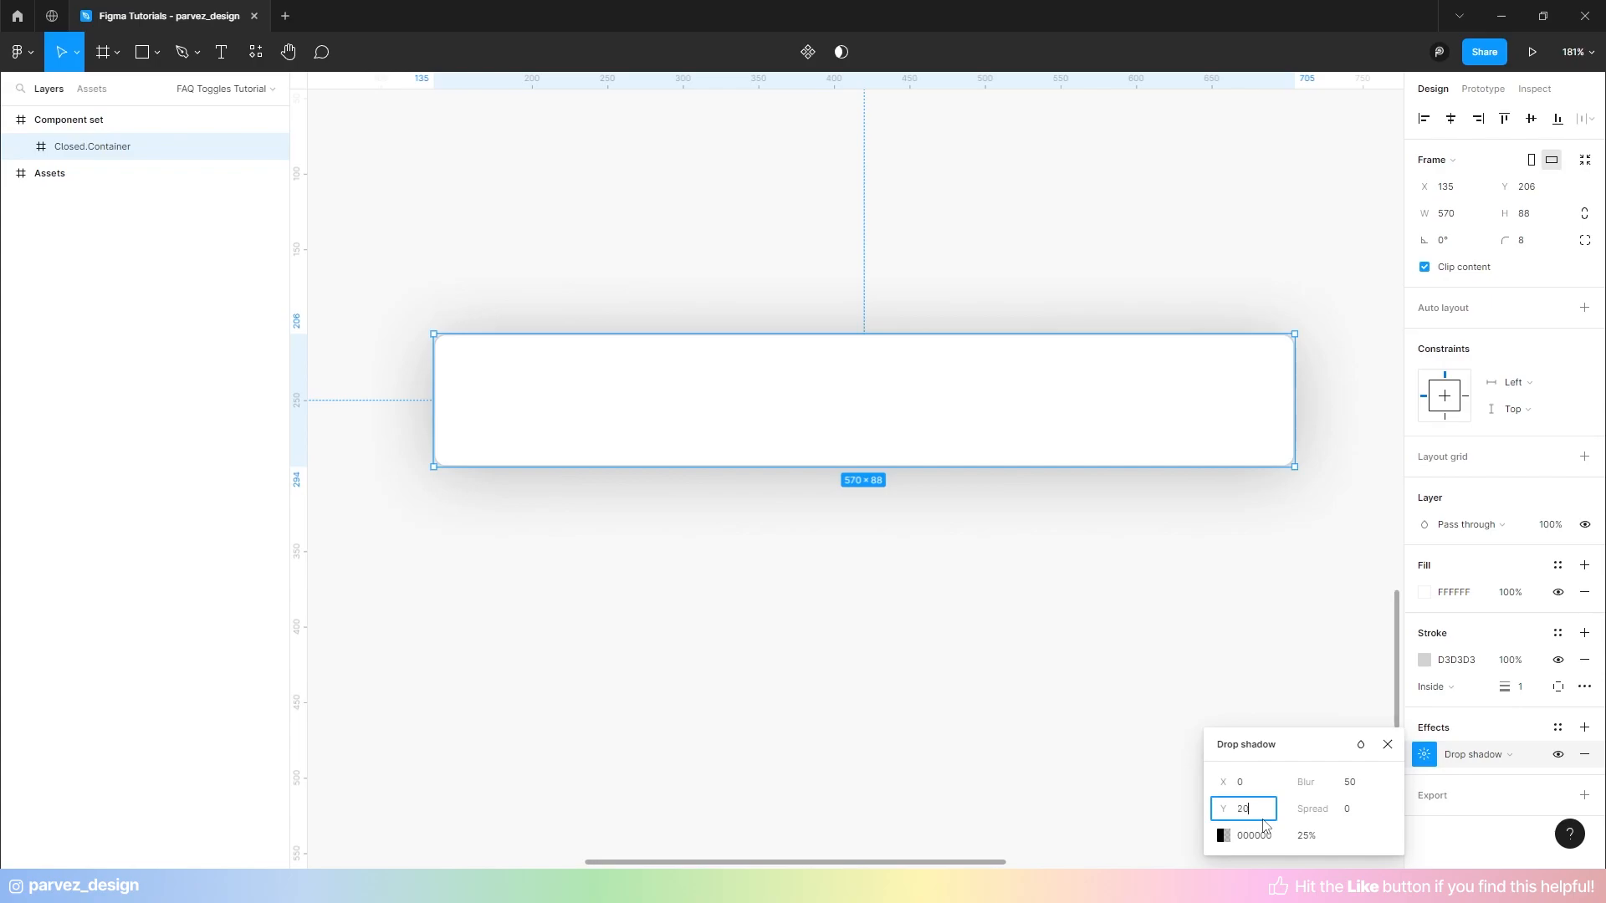
type("20")
key("Return")
left_click(1312, 838)
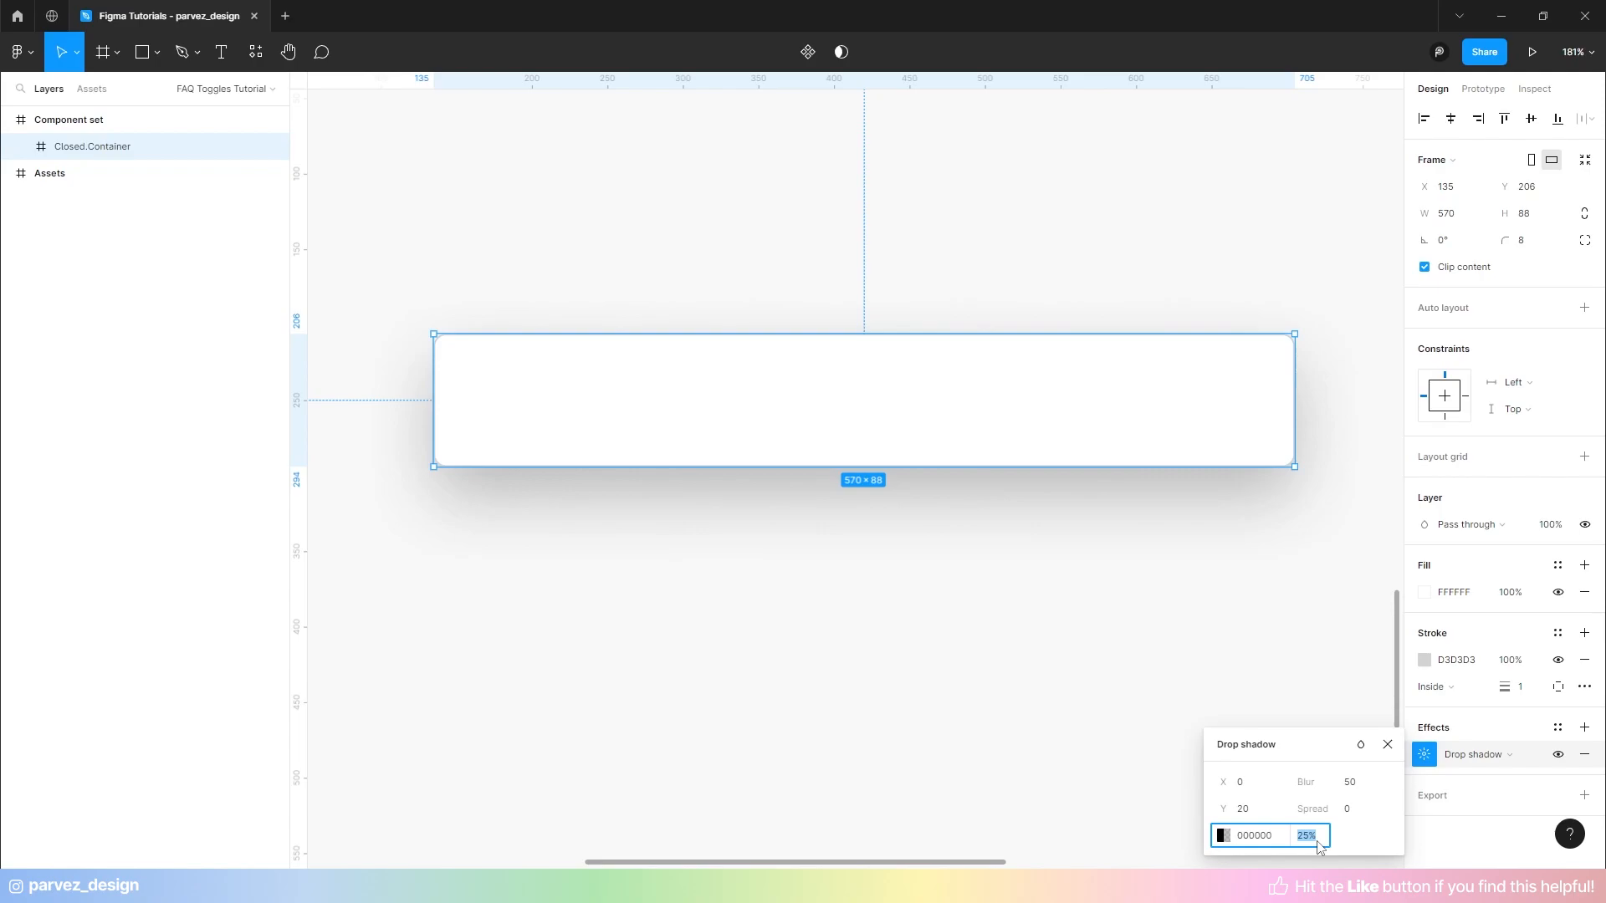
type("7")
key("Return")
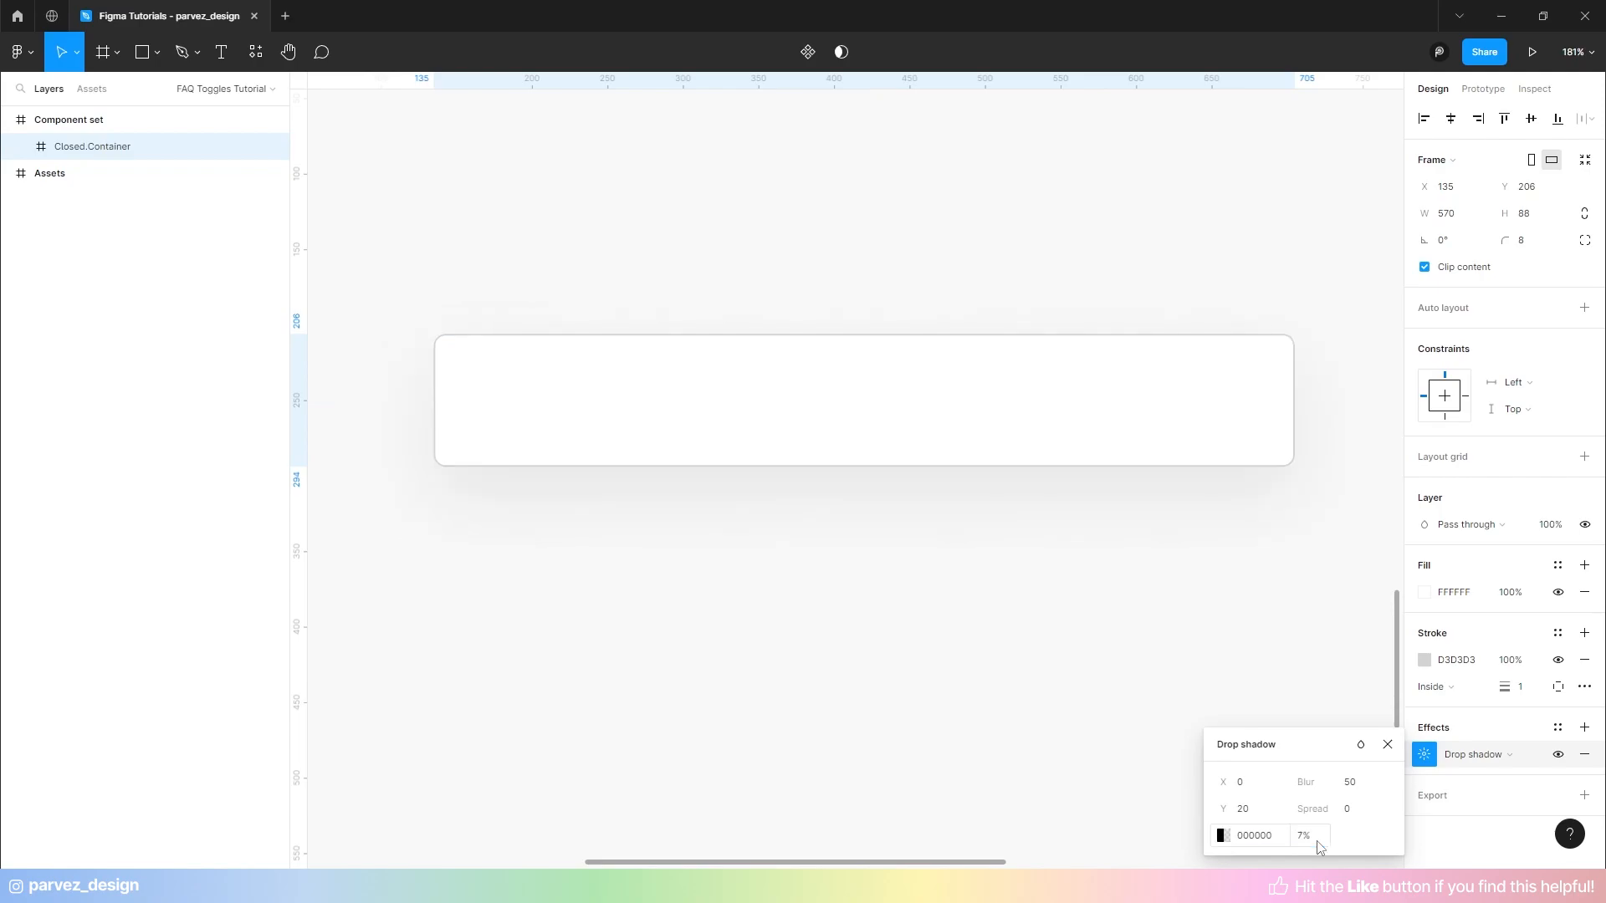
left_click(1388, 745)
left_click(1052, 678)
scroll(885, 438, "down", 3)
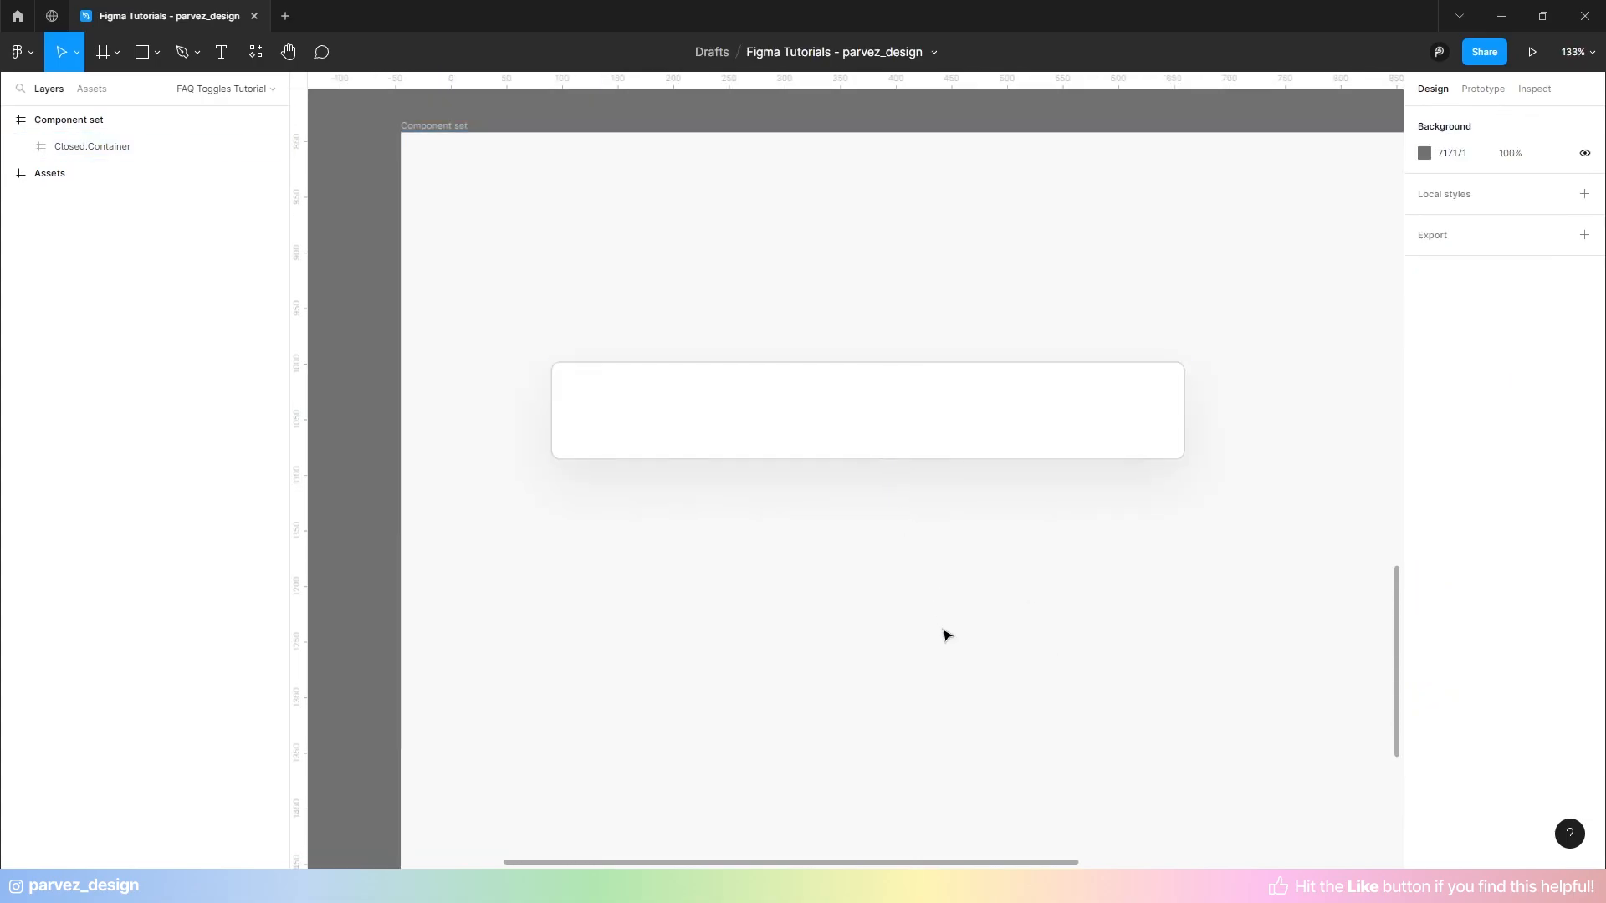
scroll(906, 656, "up", 2)
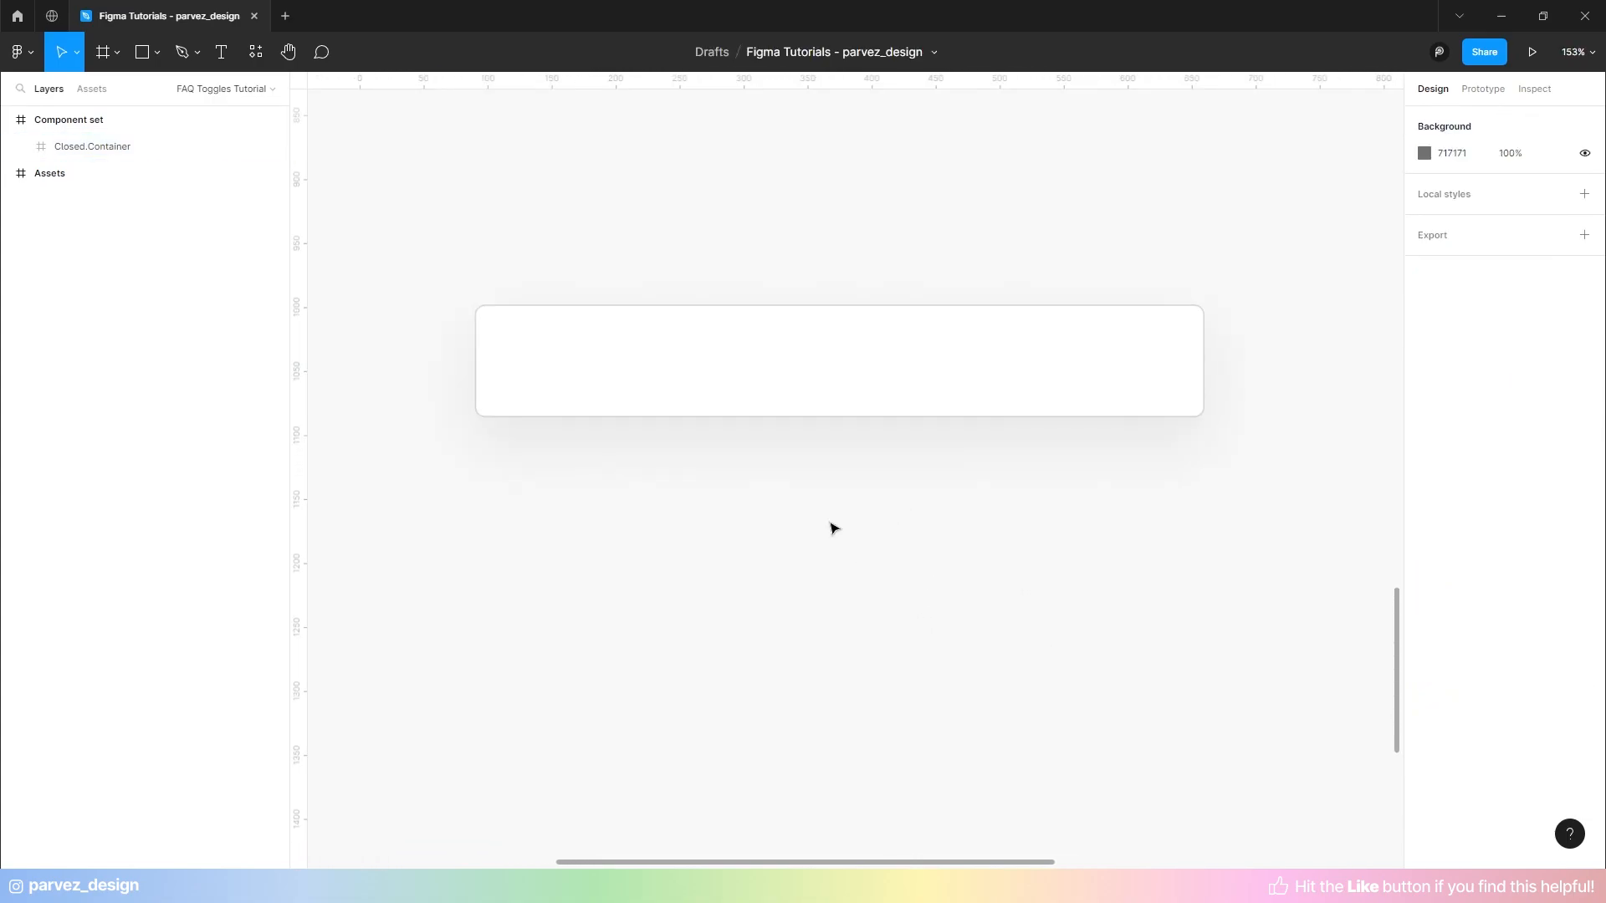
- Add auto layout to Closed.Container with horizontal padding, vertical padding and item spacing all set to 0
left_click(973, 379)
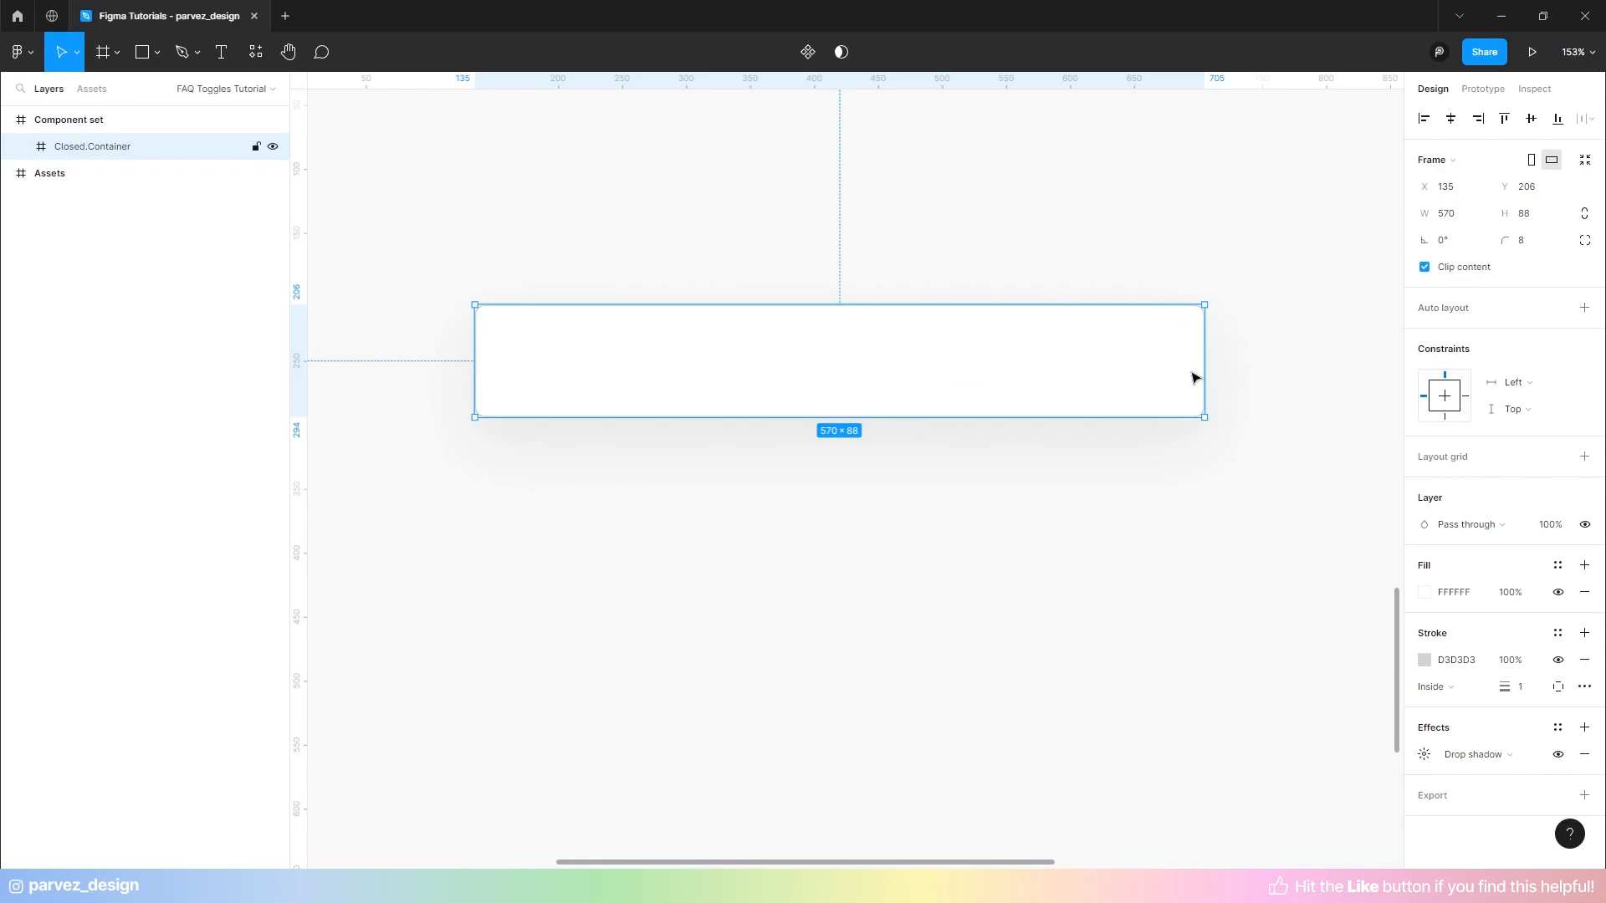
left_click(1585, 309)
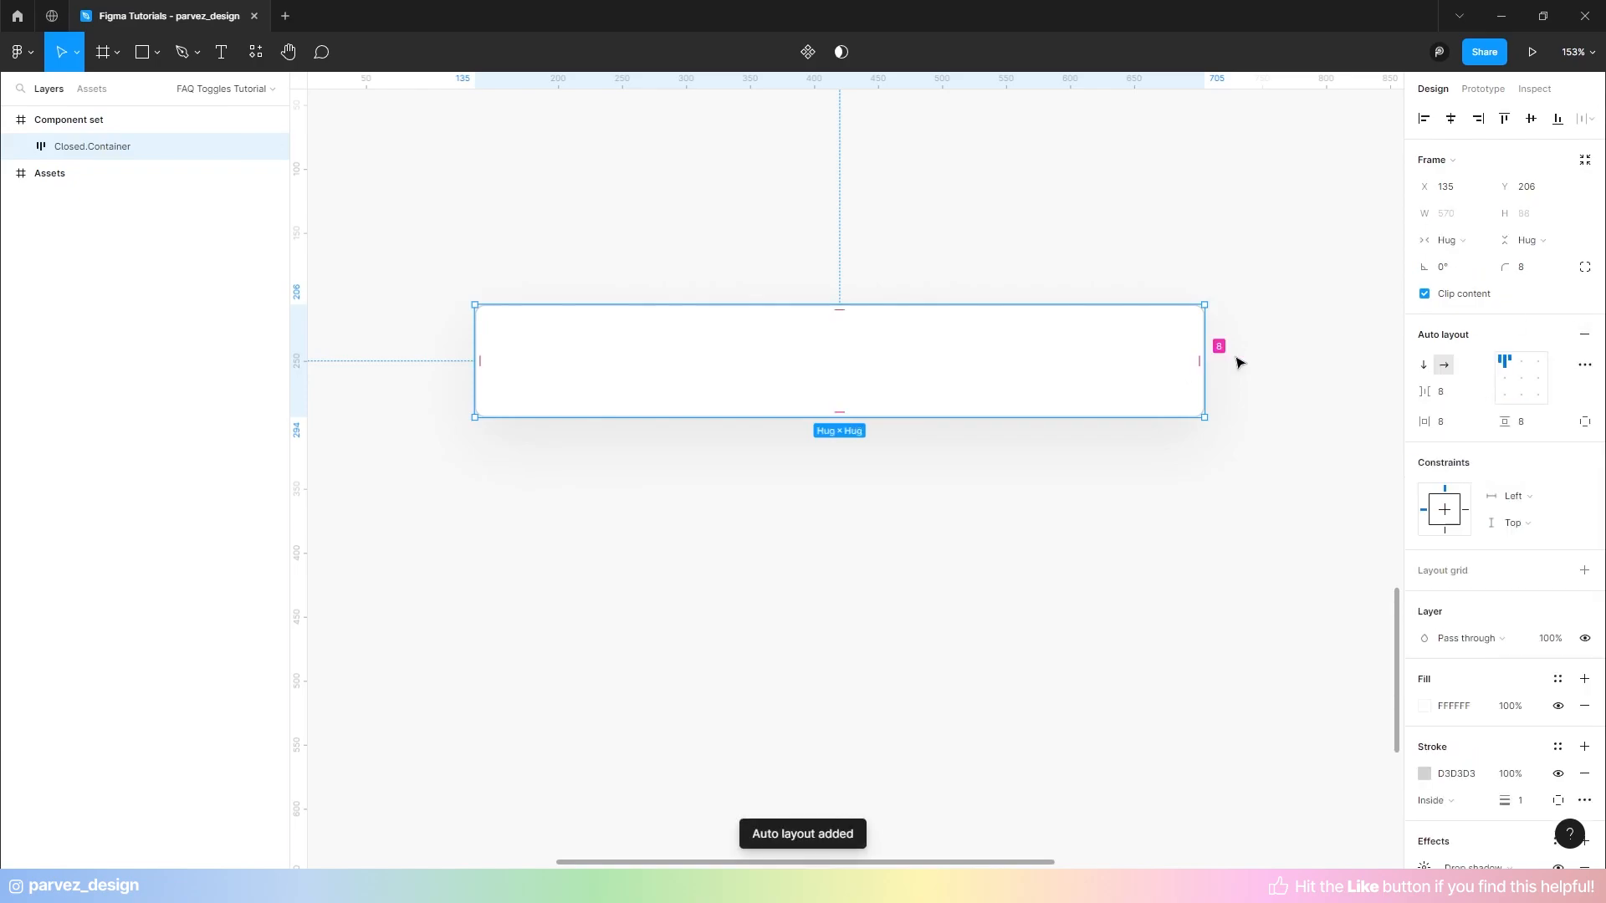
left_click(1462, 425)
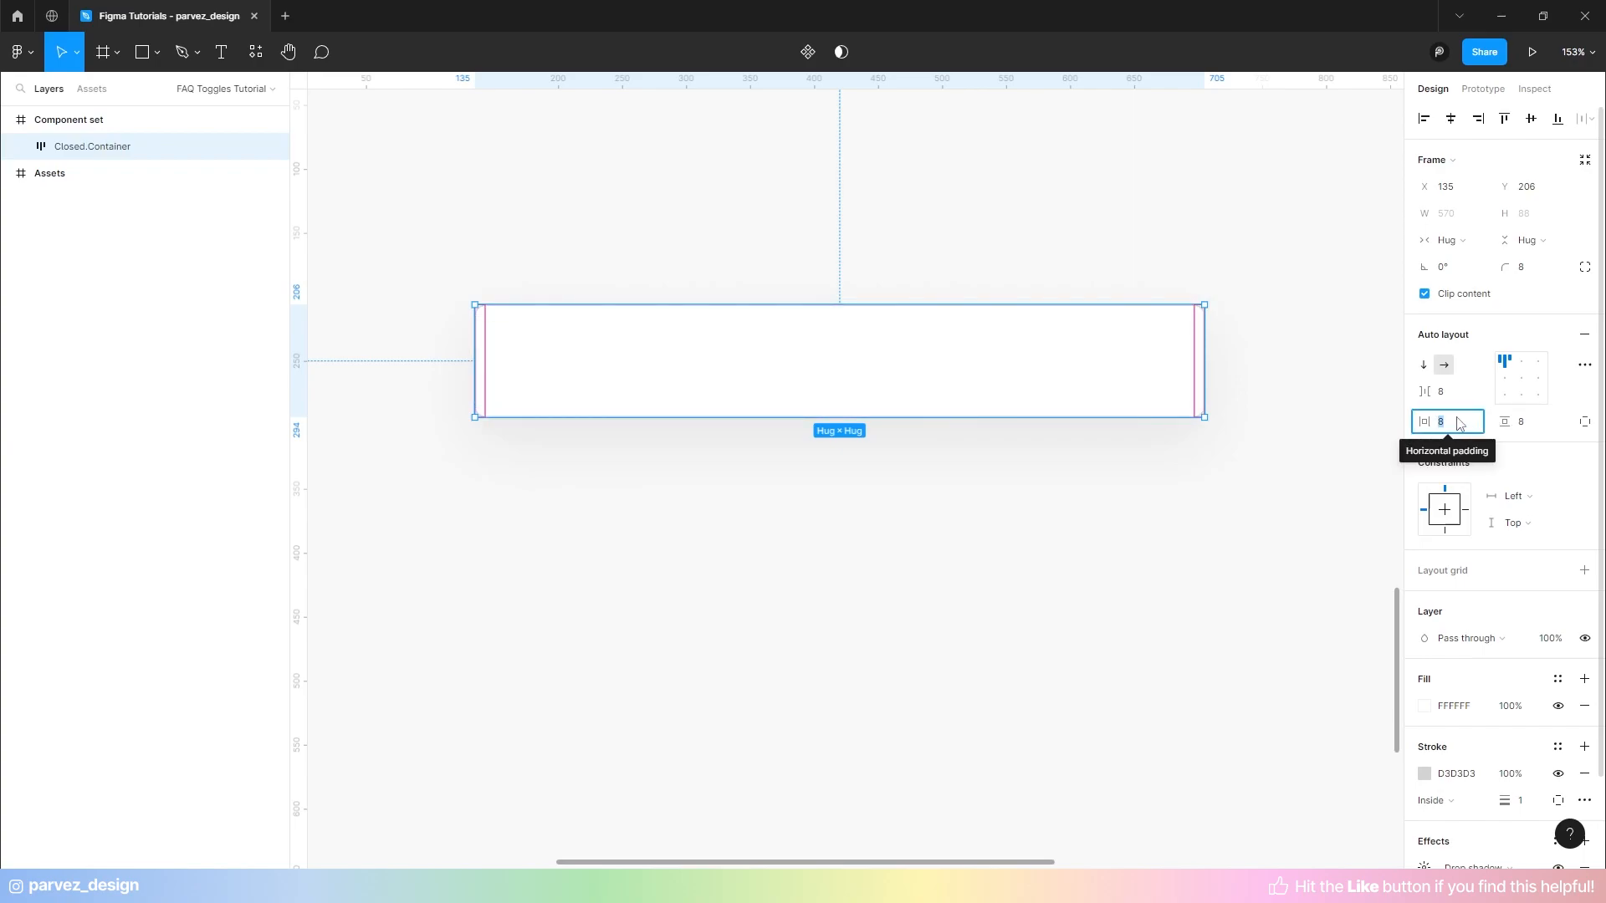
type("0")
key("Tab")
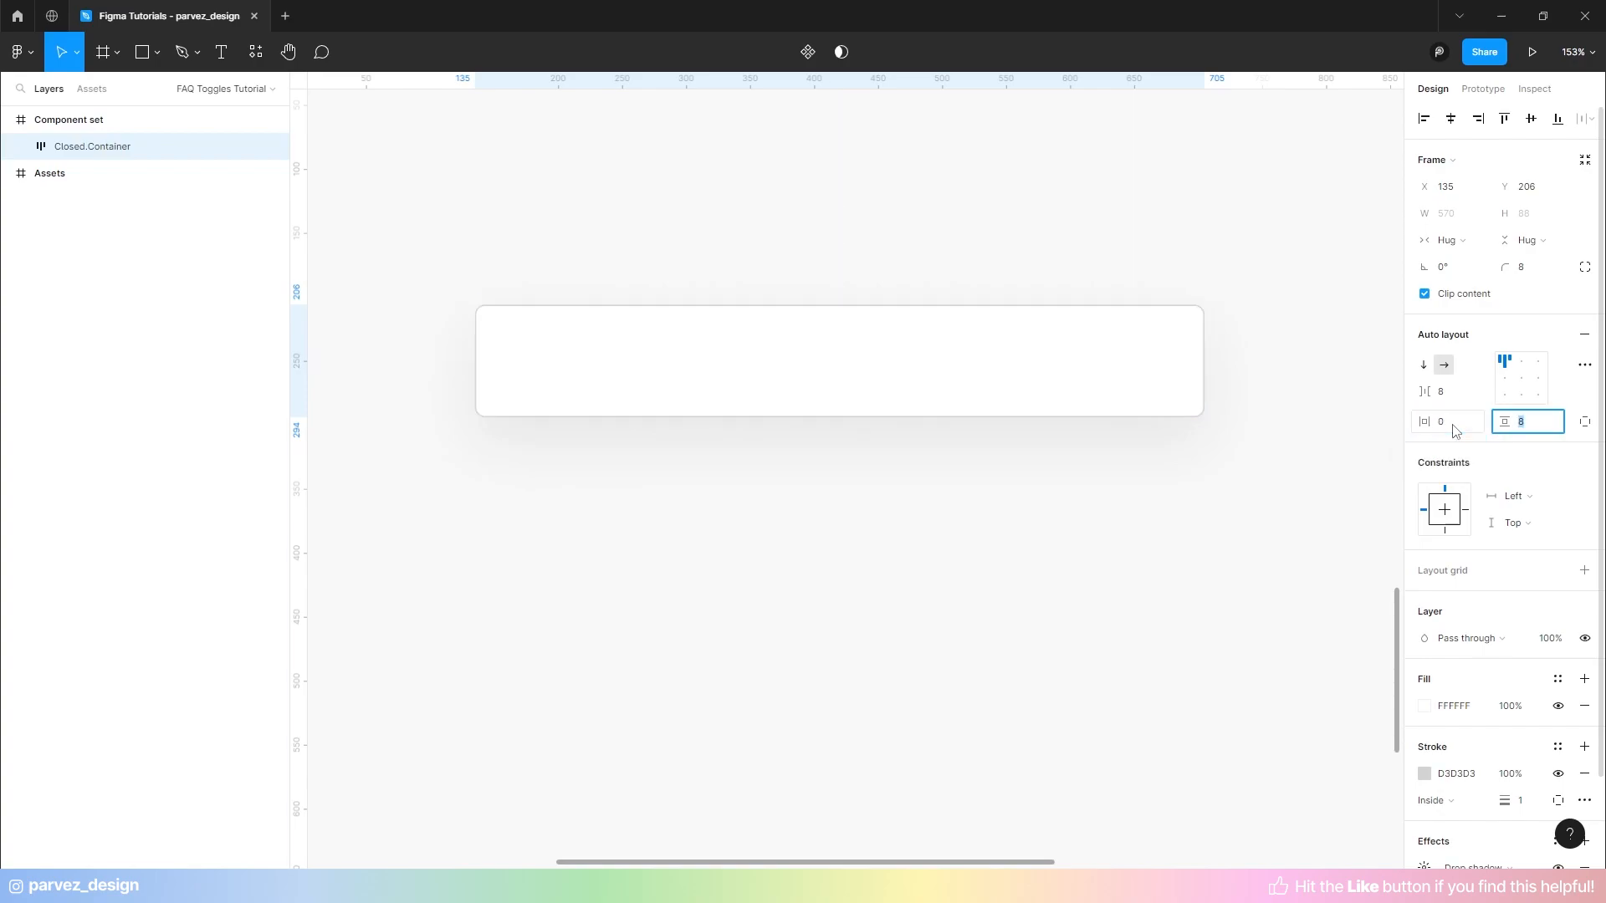
key("Return")
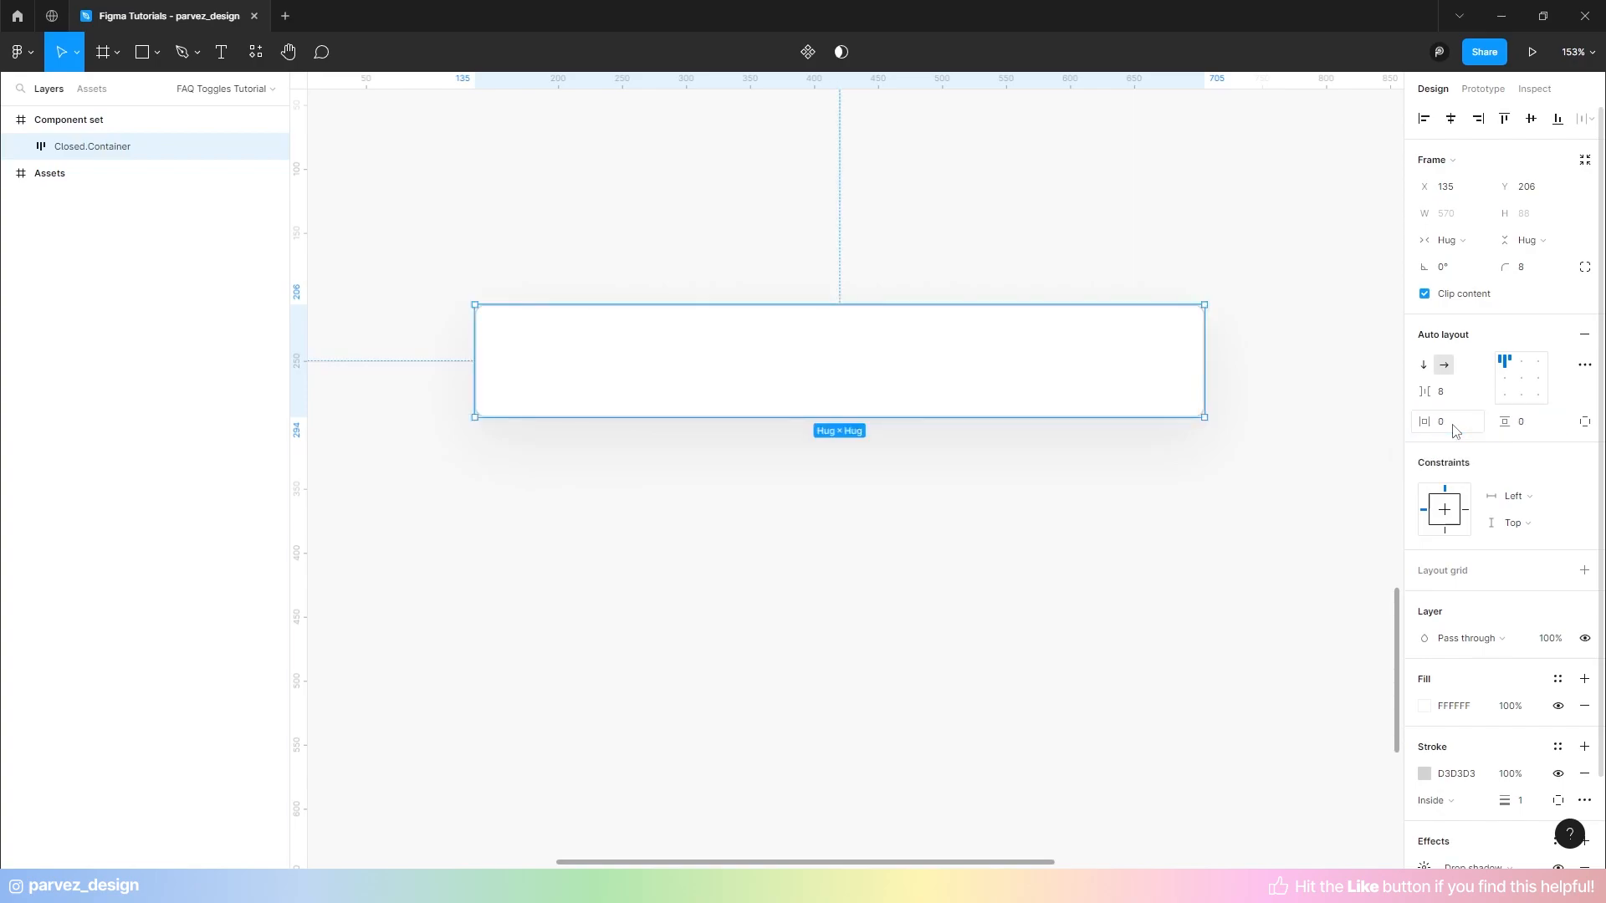
left_click(1469, 399)
key("Return")
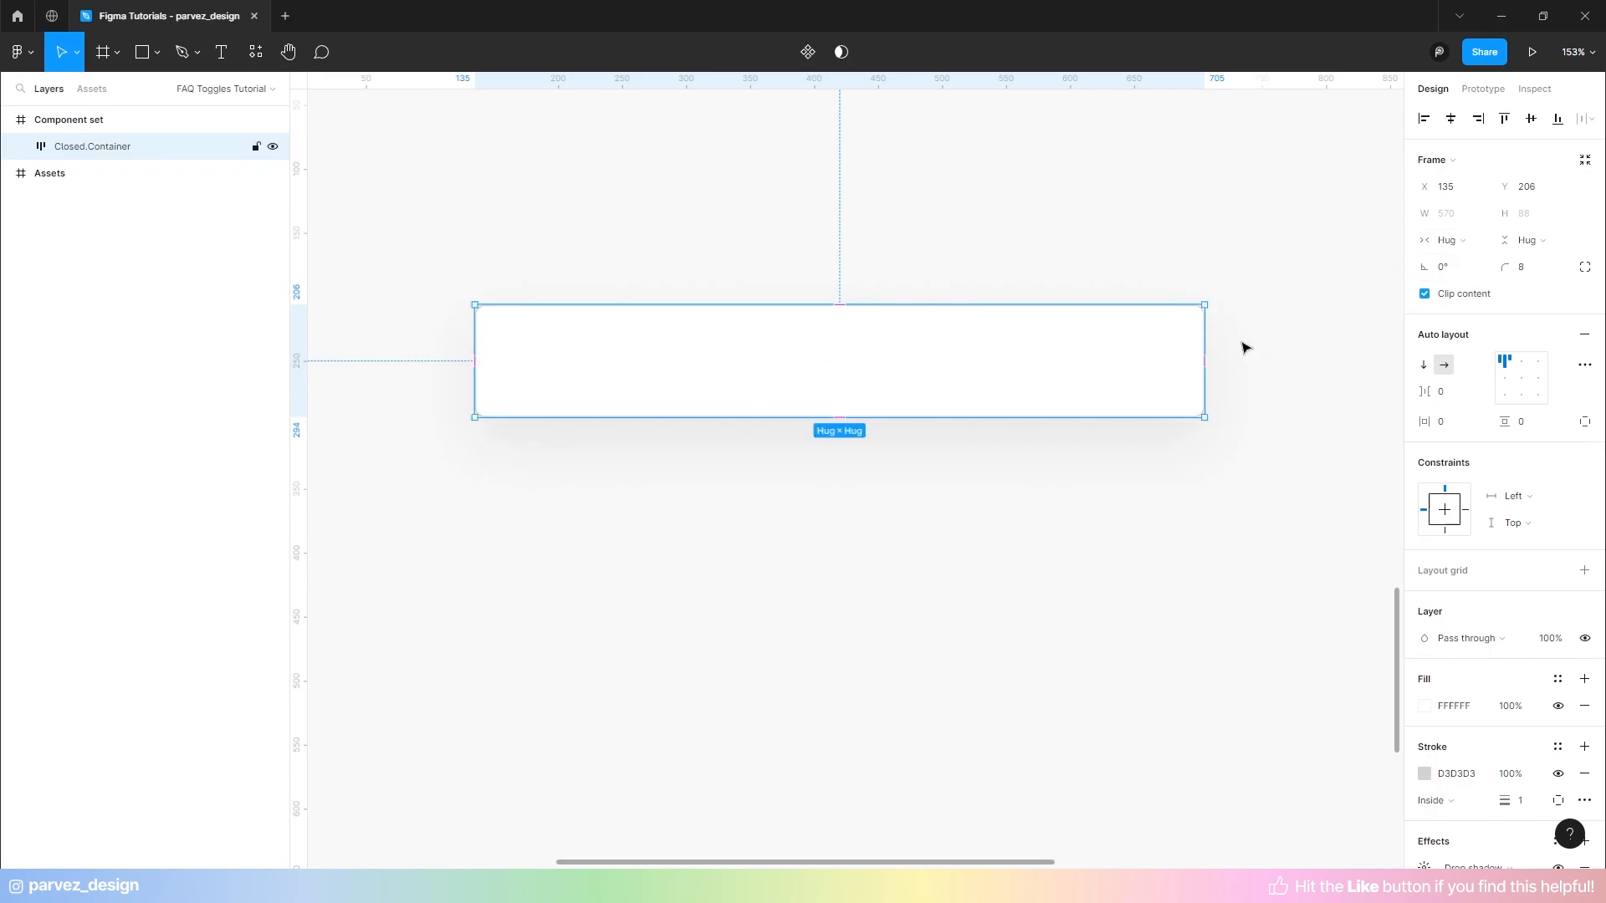
- Change Closed.Container's resizing to fixed width and fixed height
left_click(1455, 240)
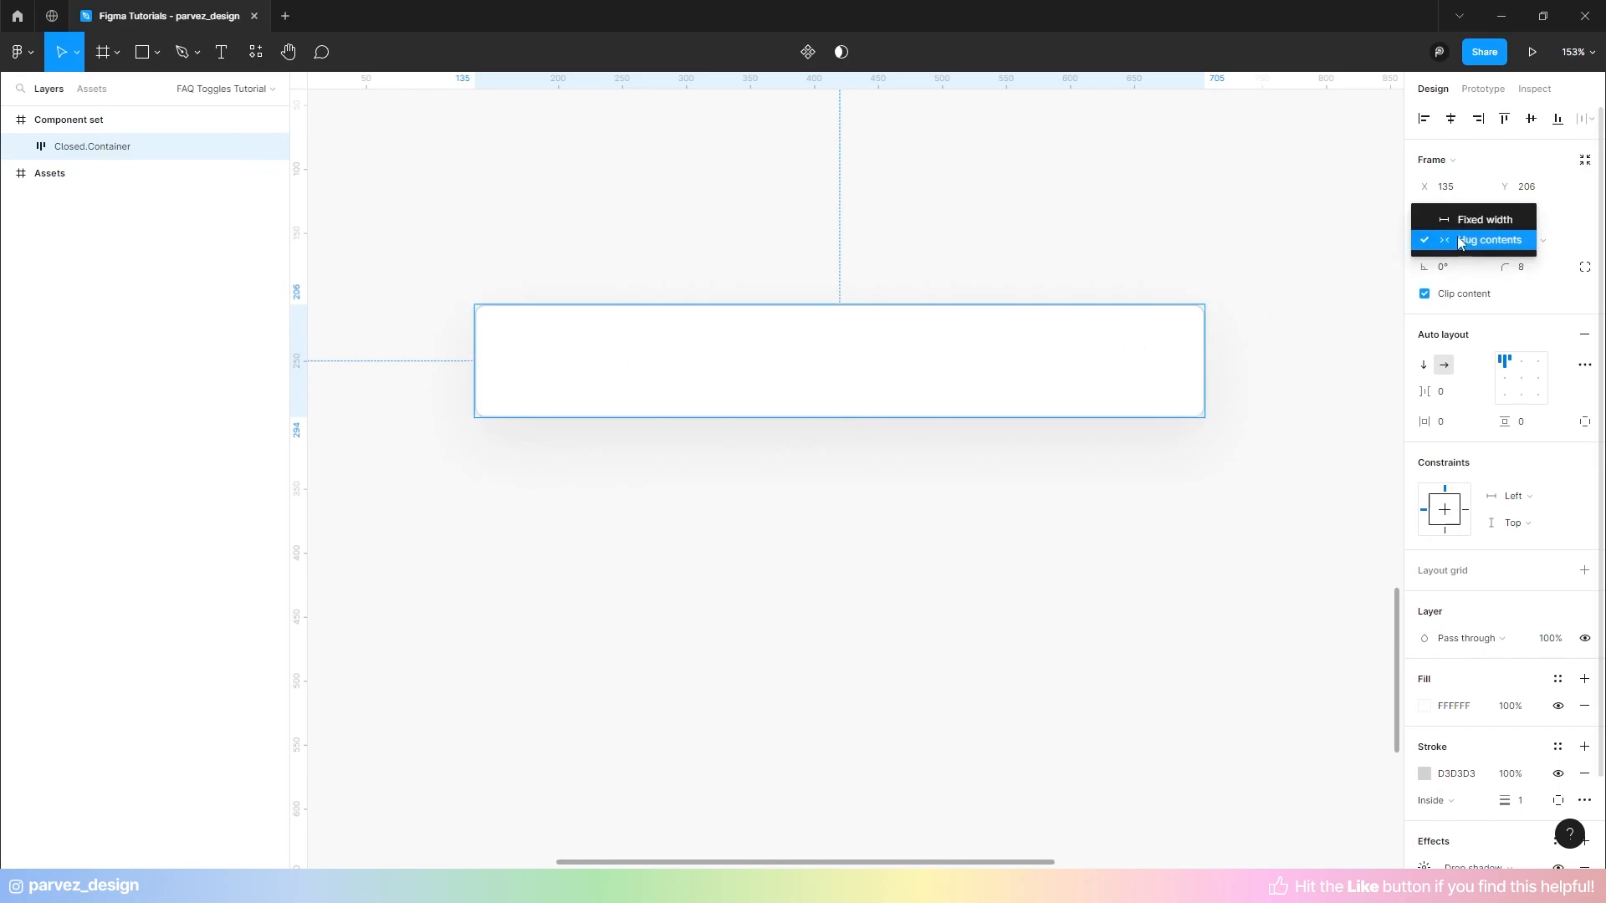
left_click(1472, 222)
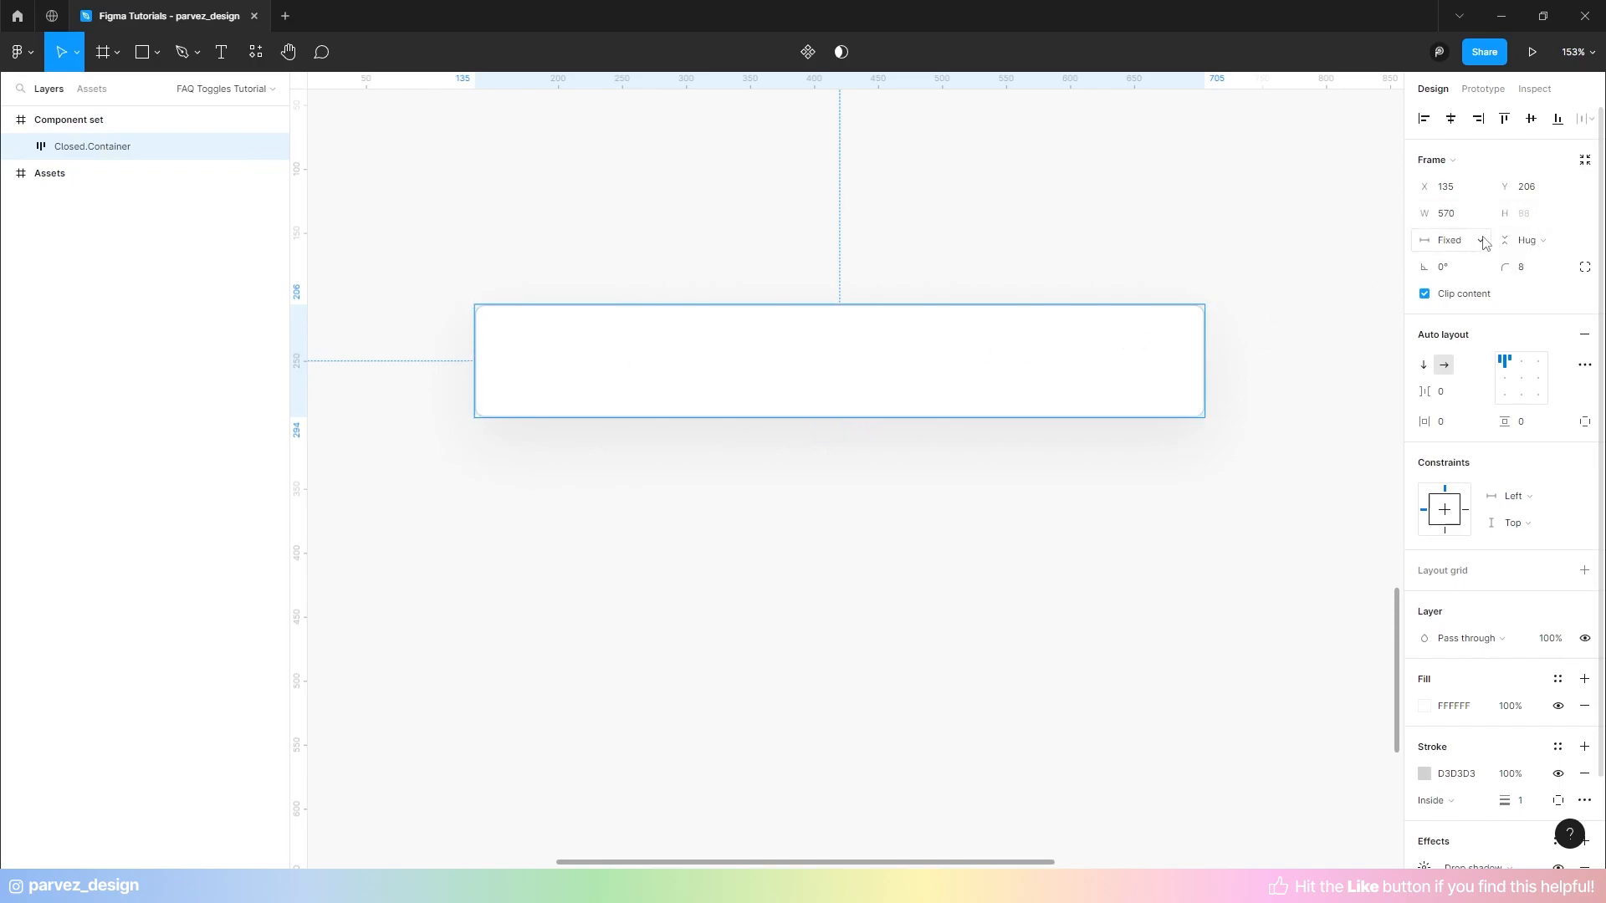
left_click(1527, 249)
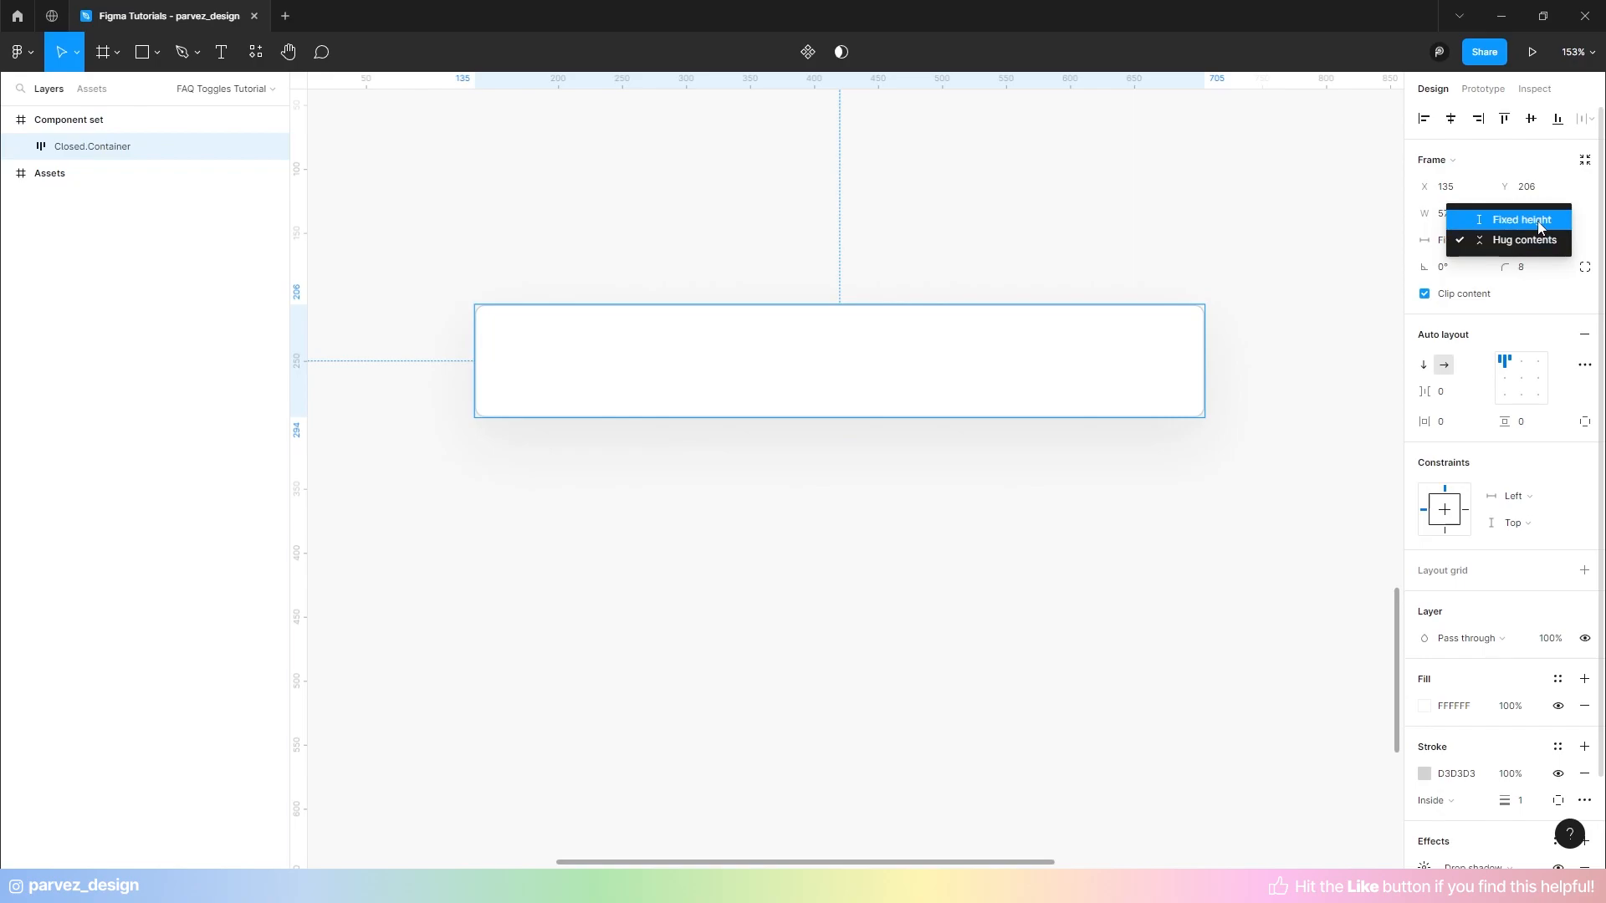
left_click(1540, 229)
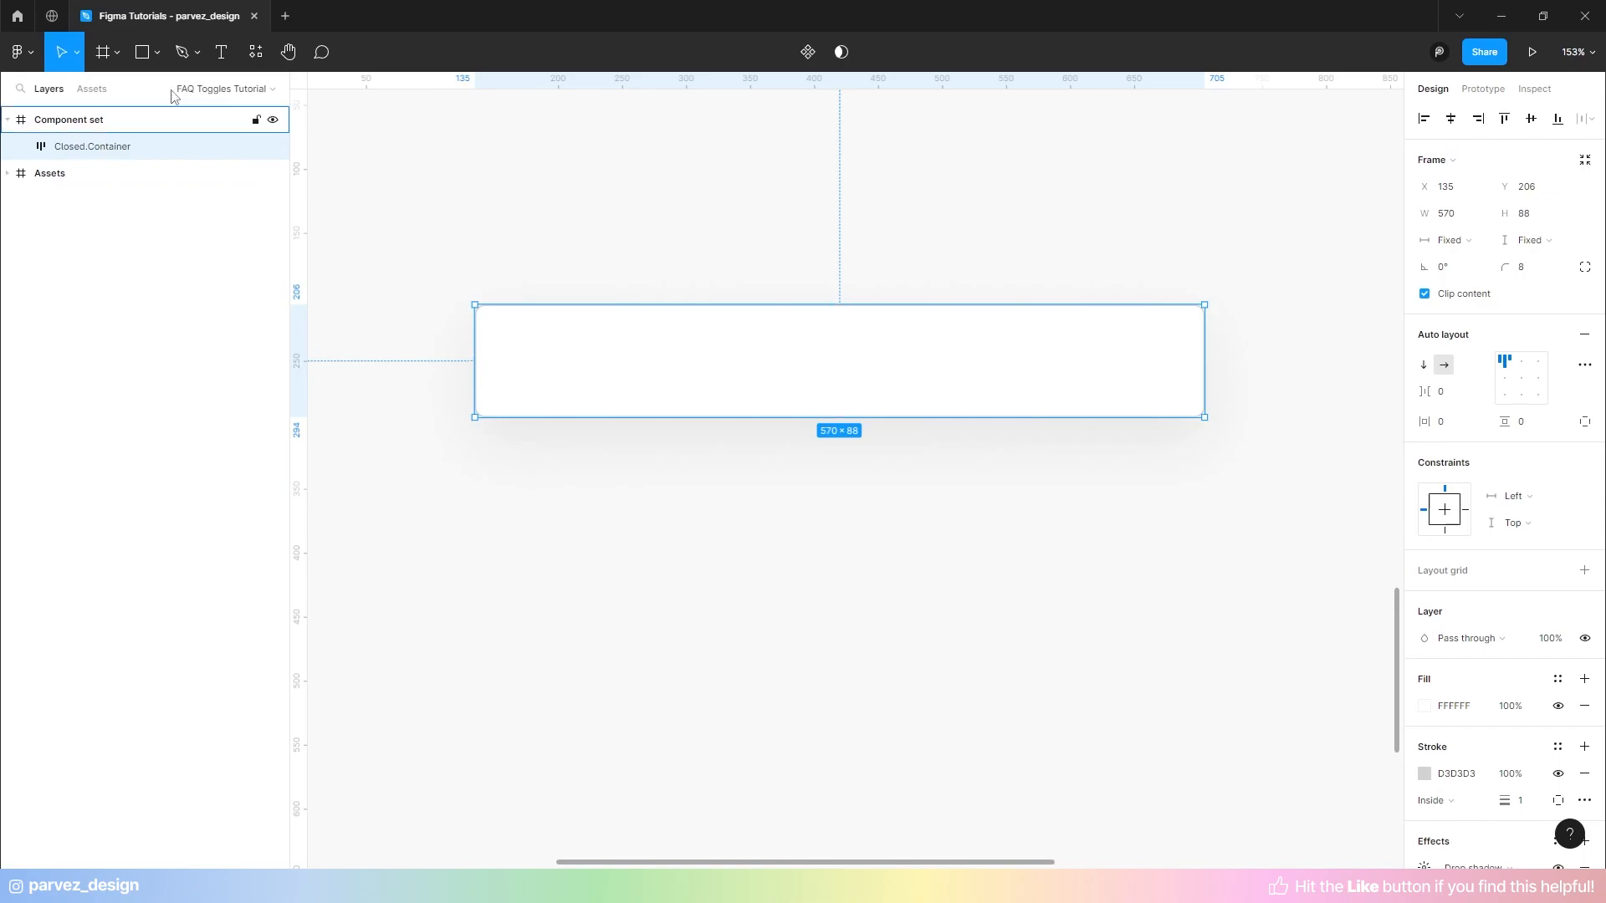
- Add a text layer reading "This is a question" inside Closed.Container
left_click(223, 57)
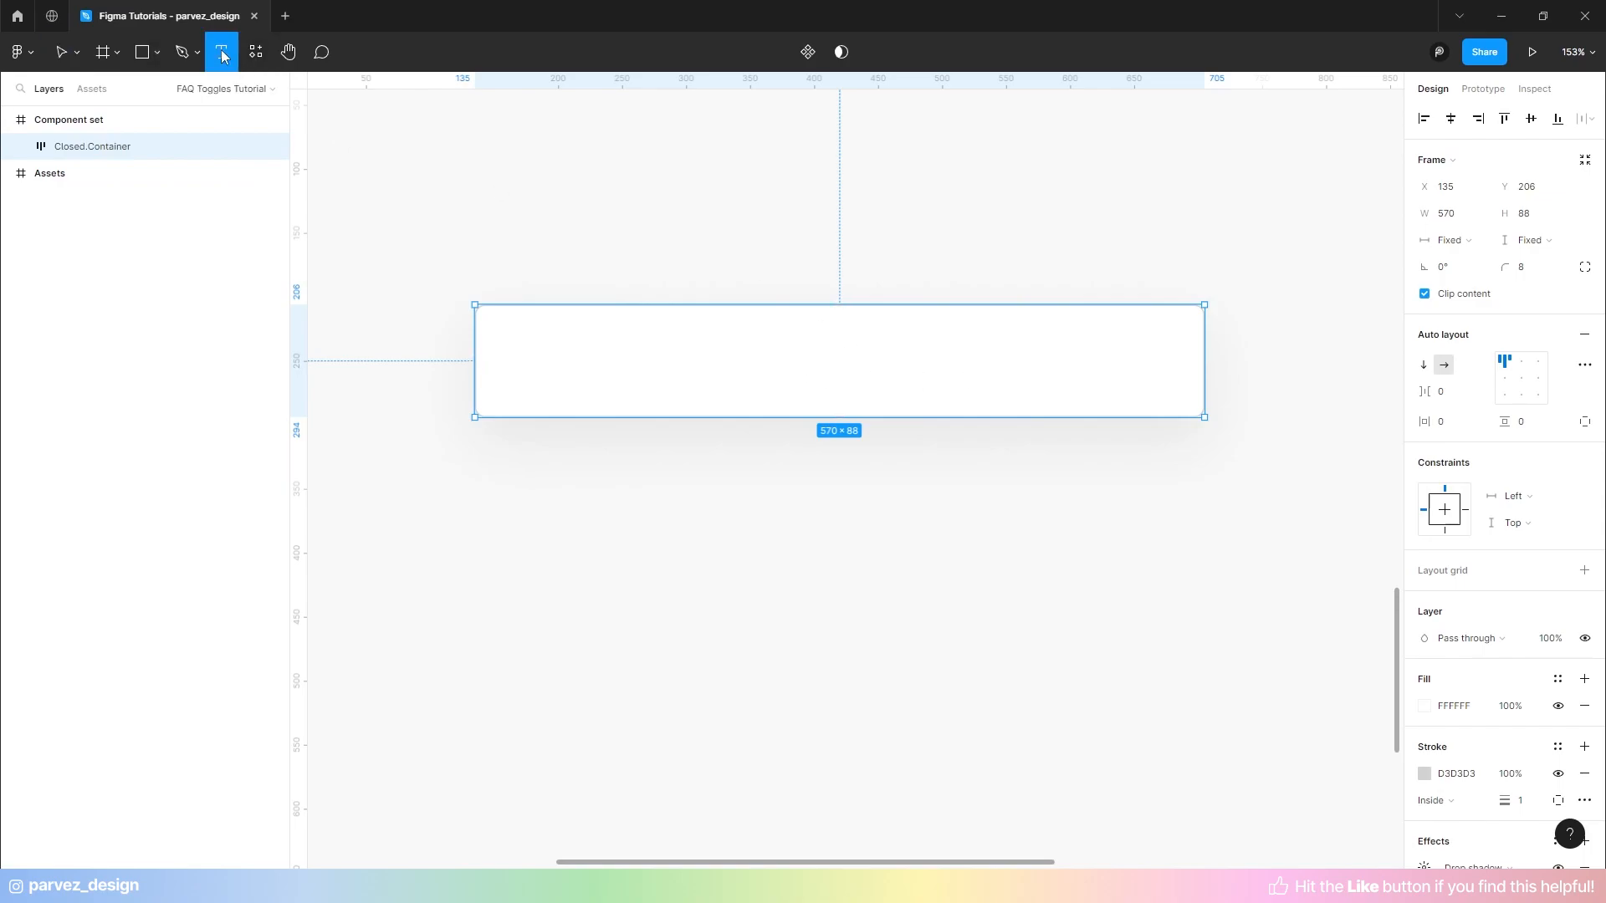
left_click(523, 359)
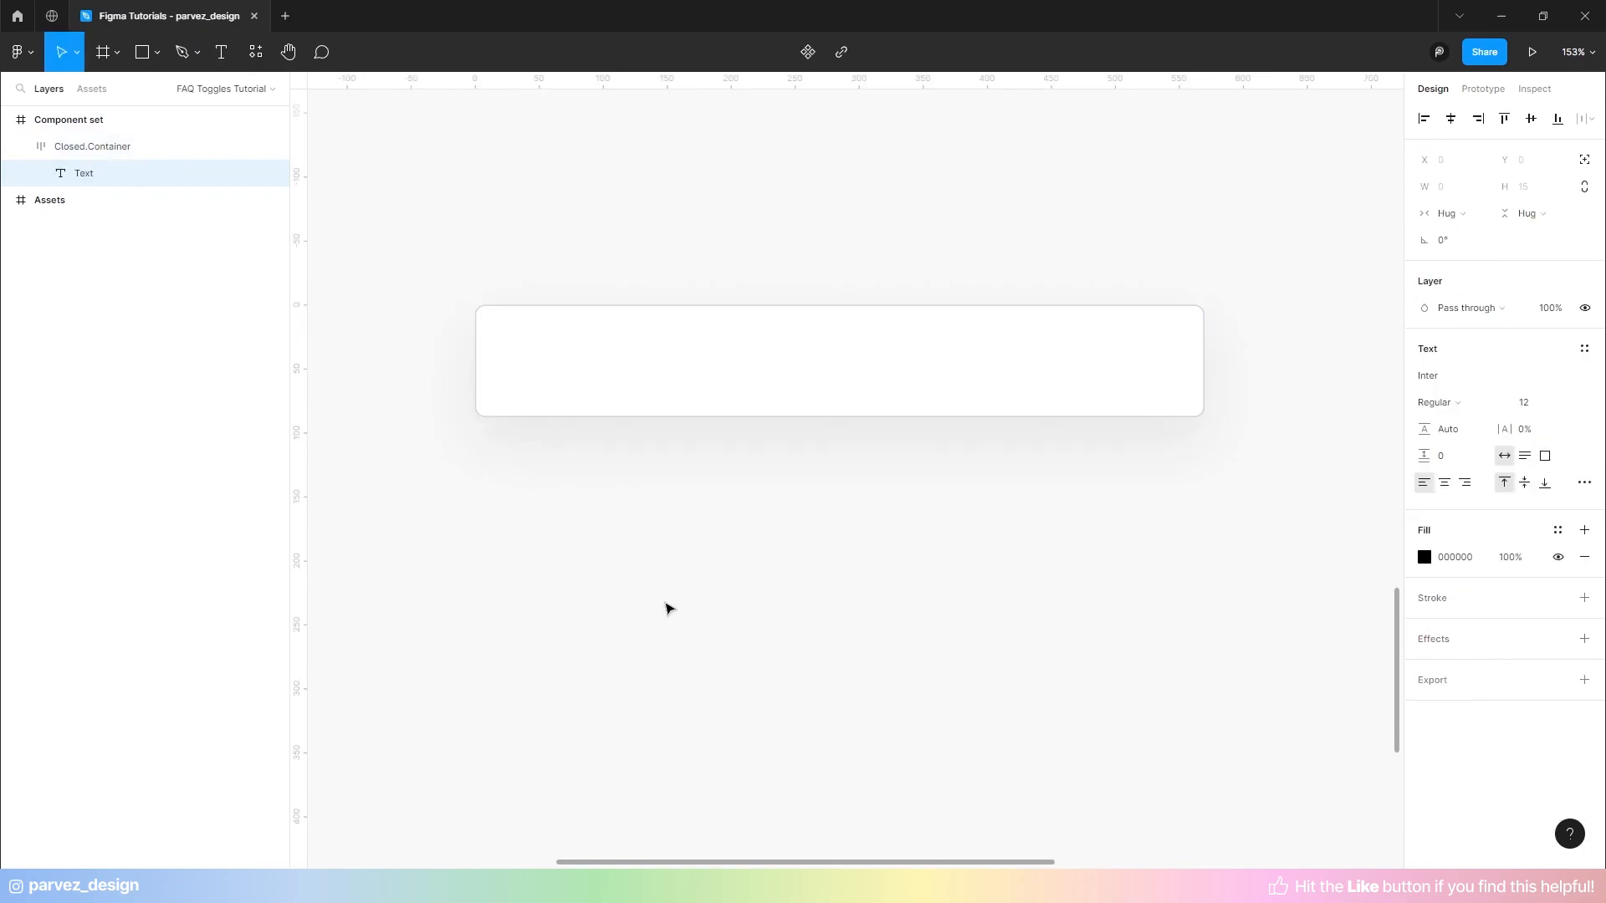
type("This is a ques")
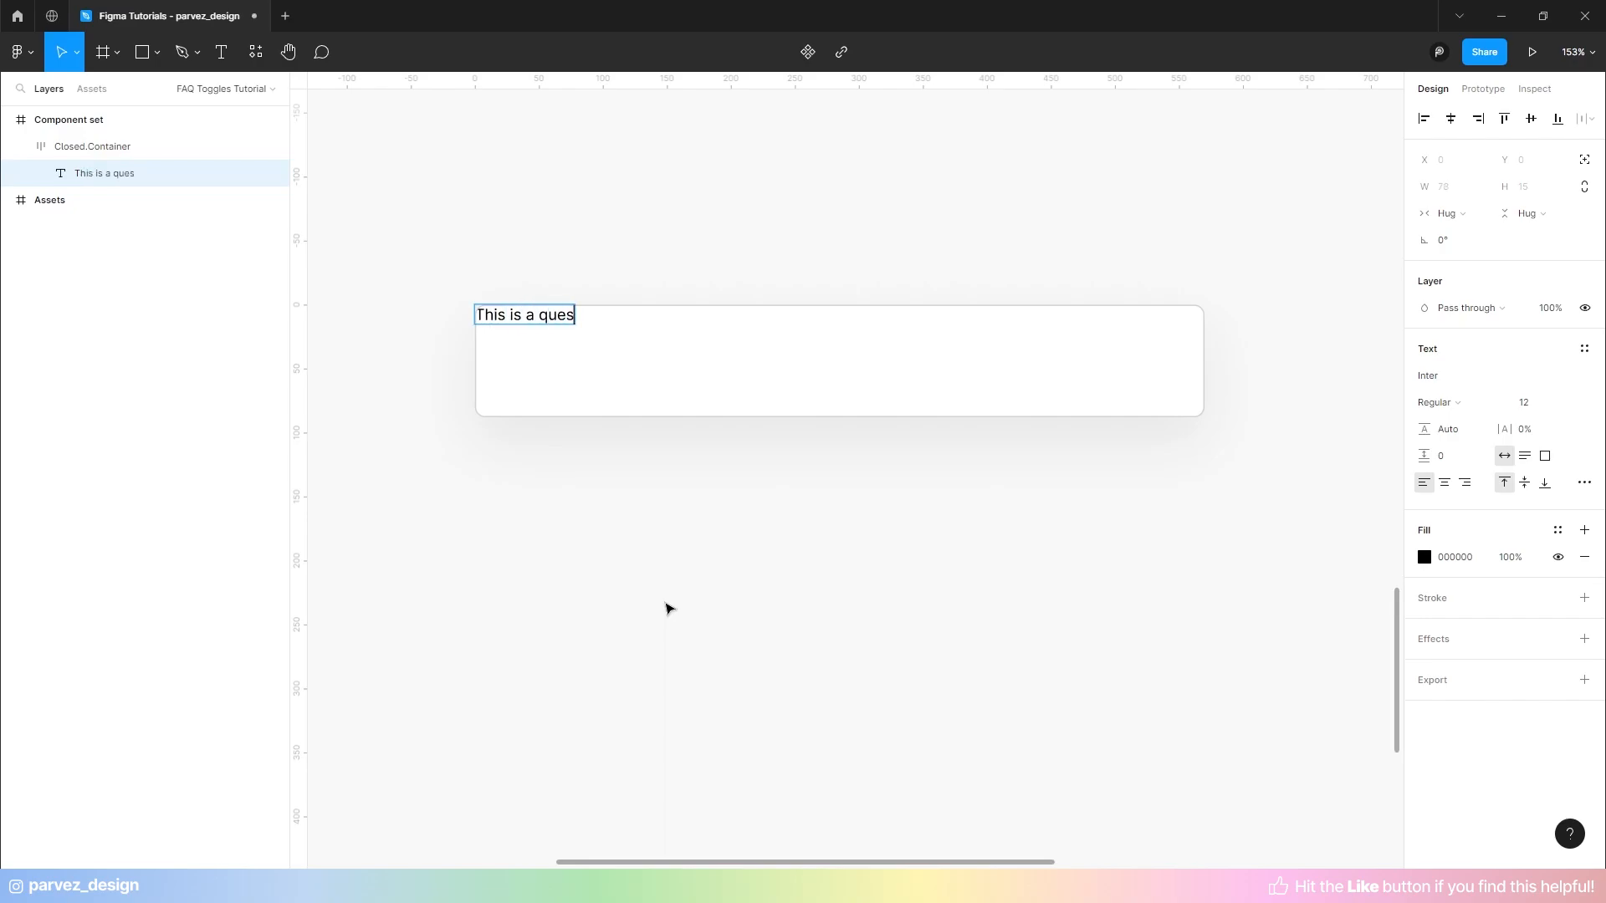
type("tions")
key("BackSpace")
key("Escape")
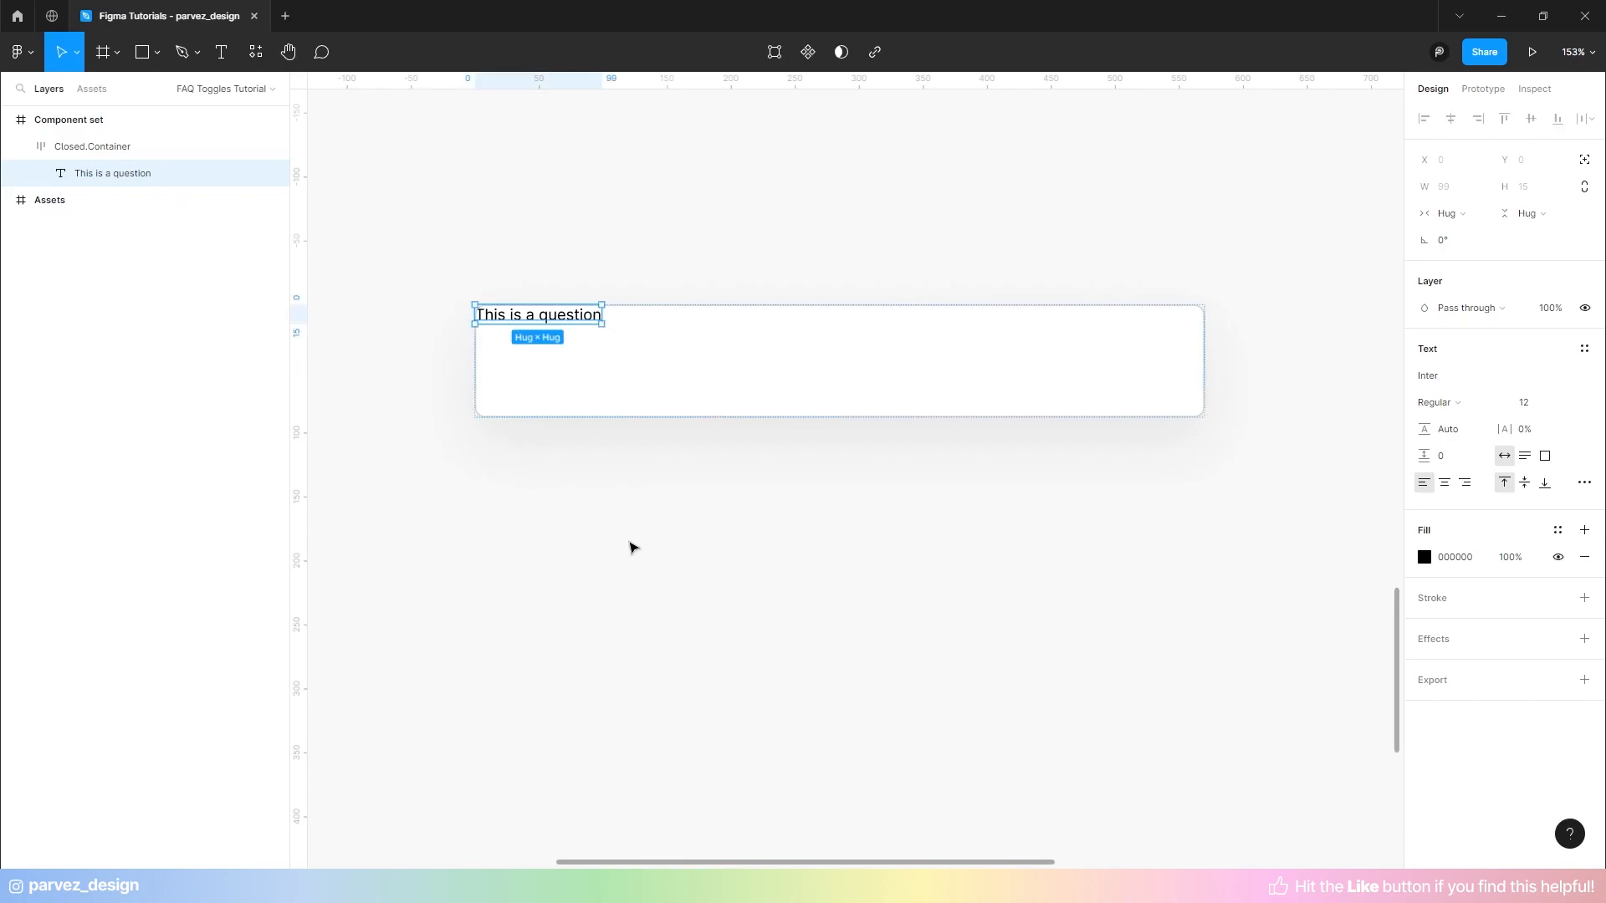
- Style the "This is a question" text as Bold with a font size of 24
left_click(1445, 402)
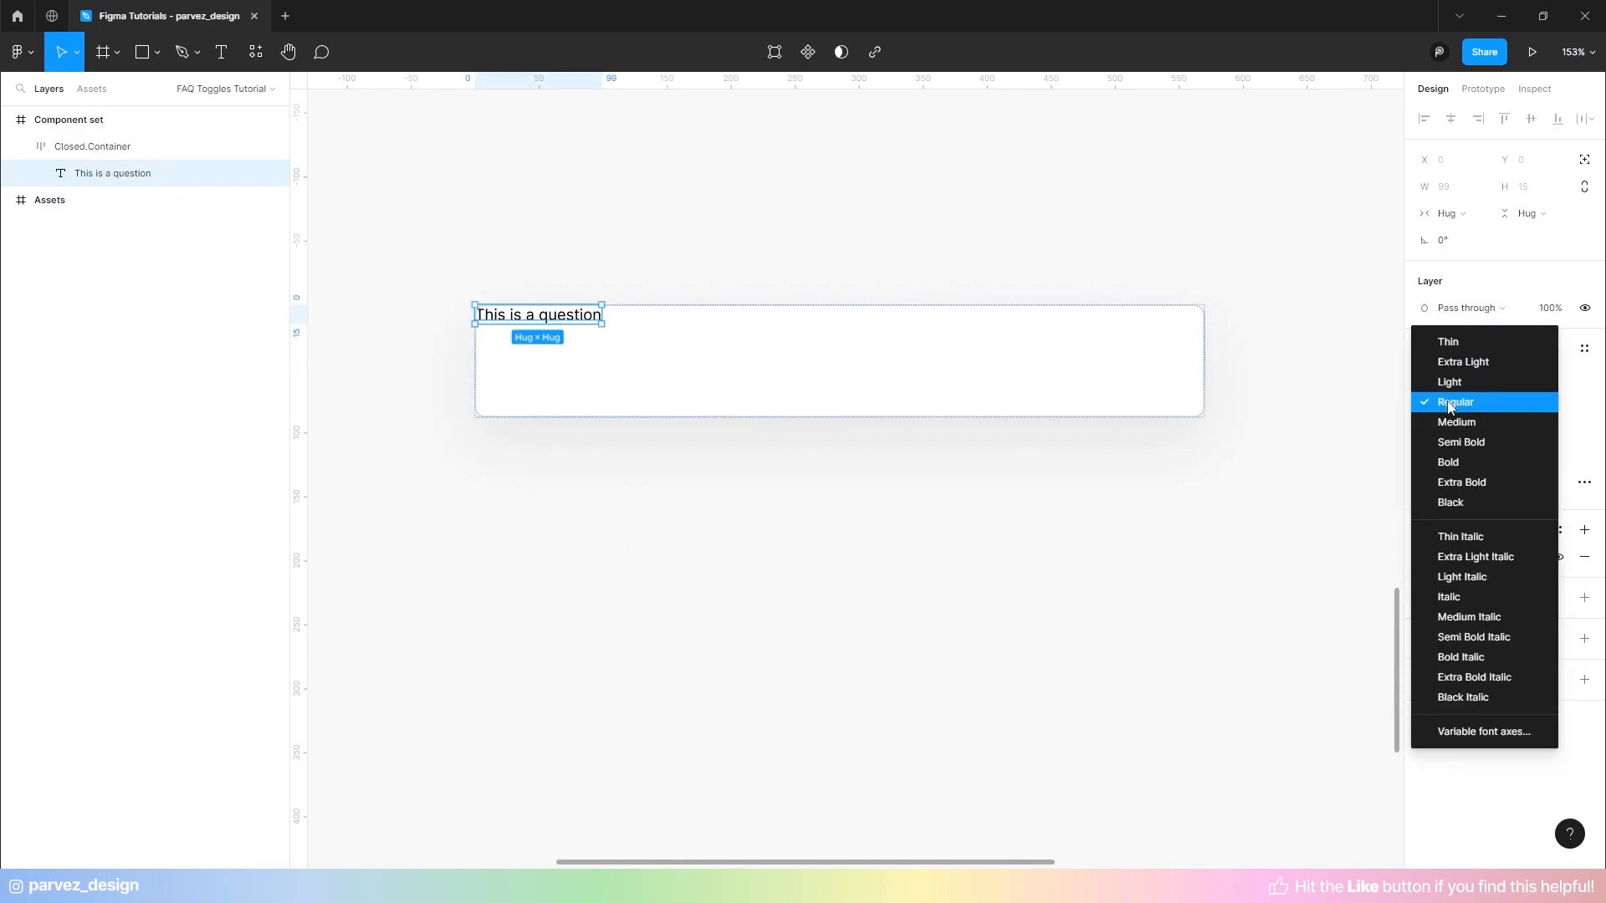
left_click(1458, 462)
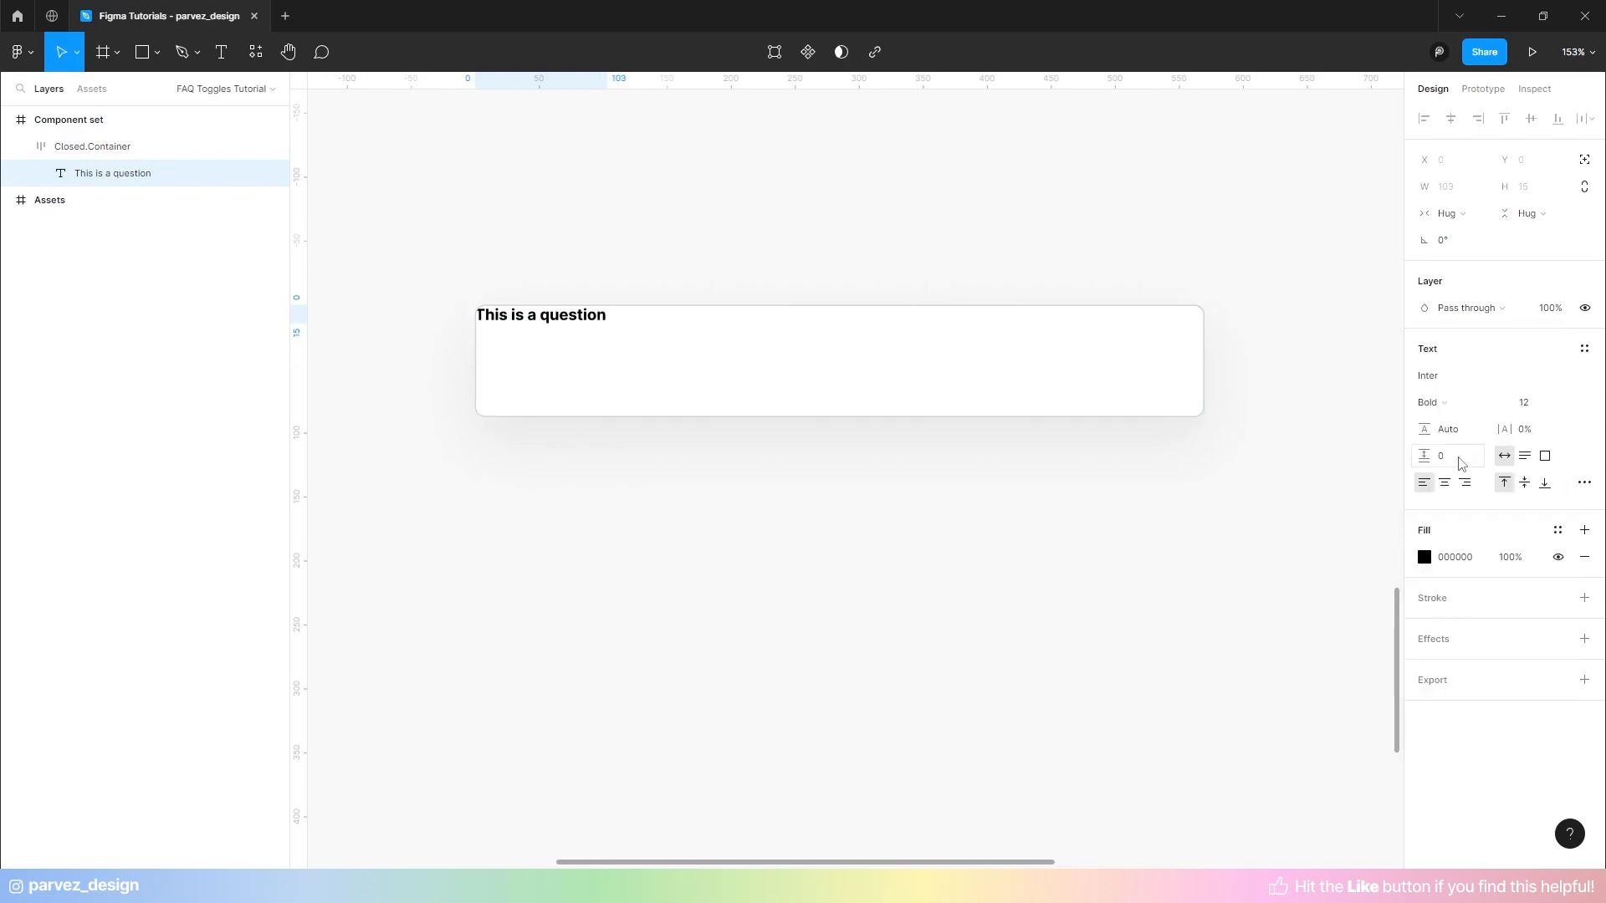
left_click(1568, 404)
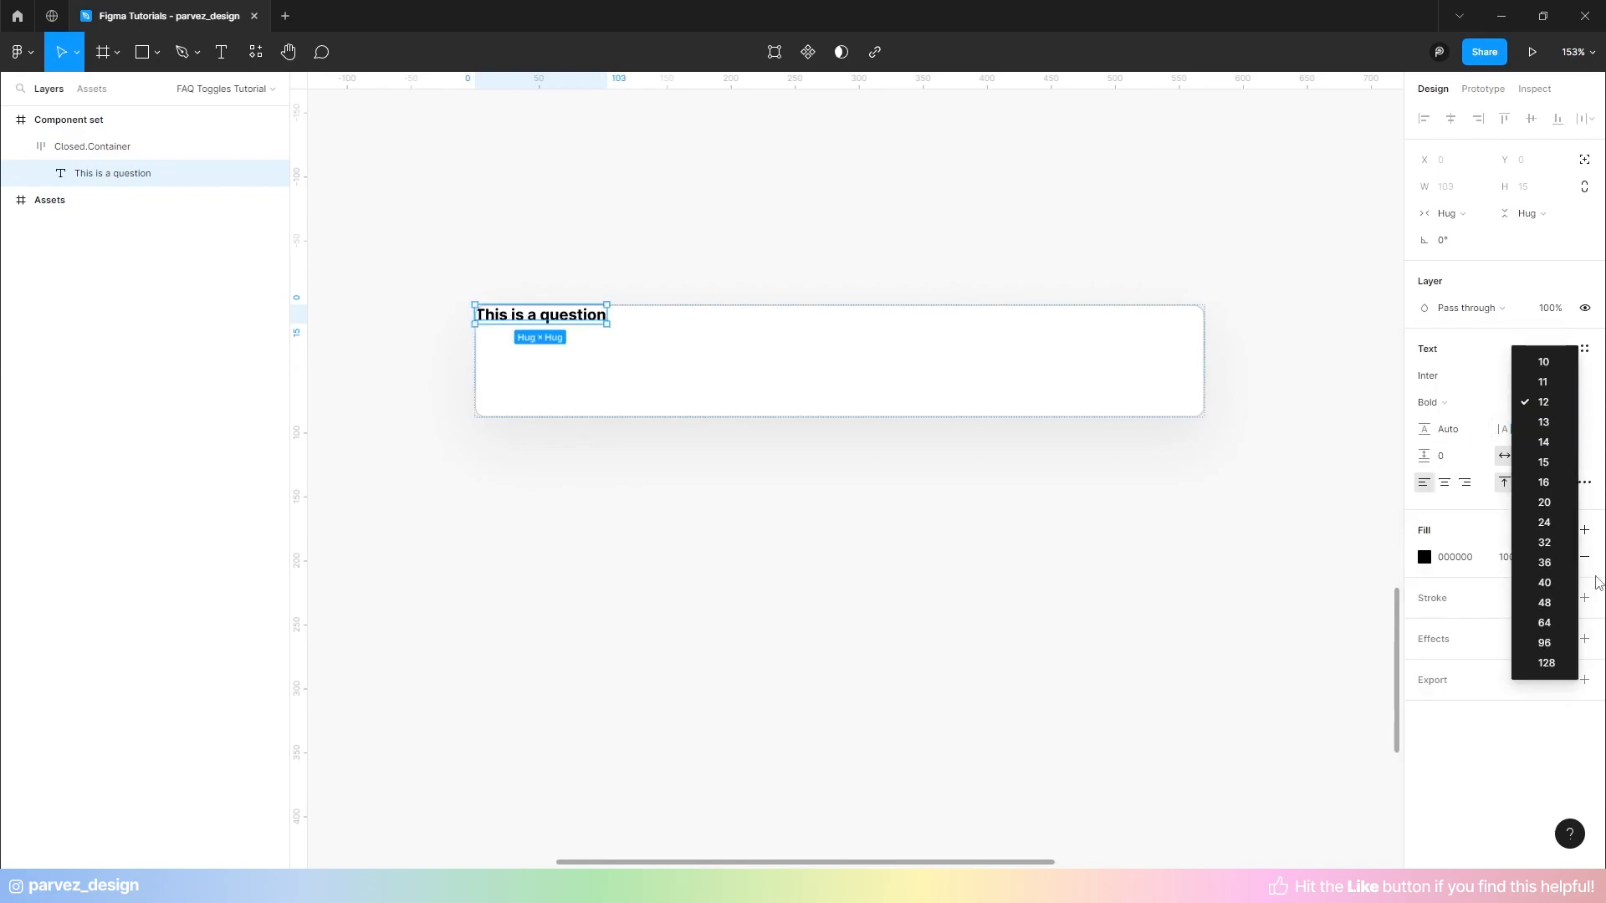
left_click(1557, 523)
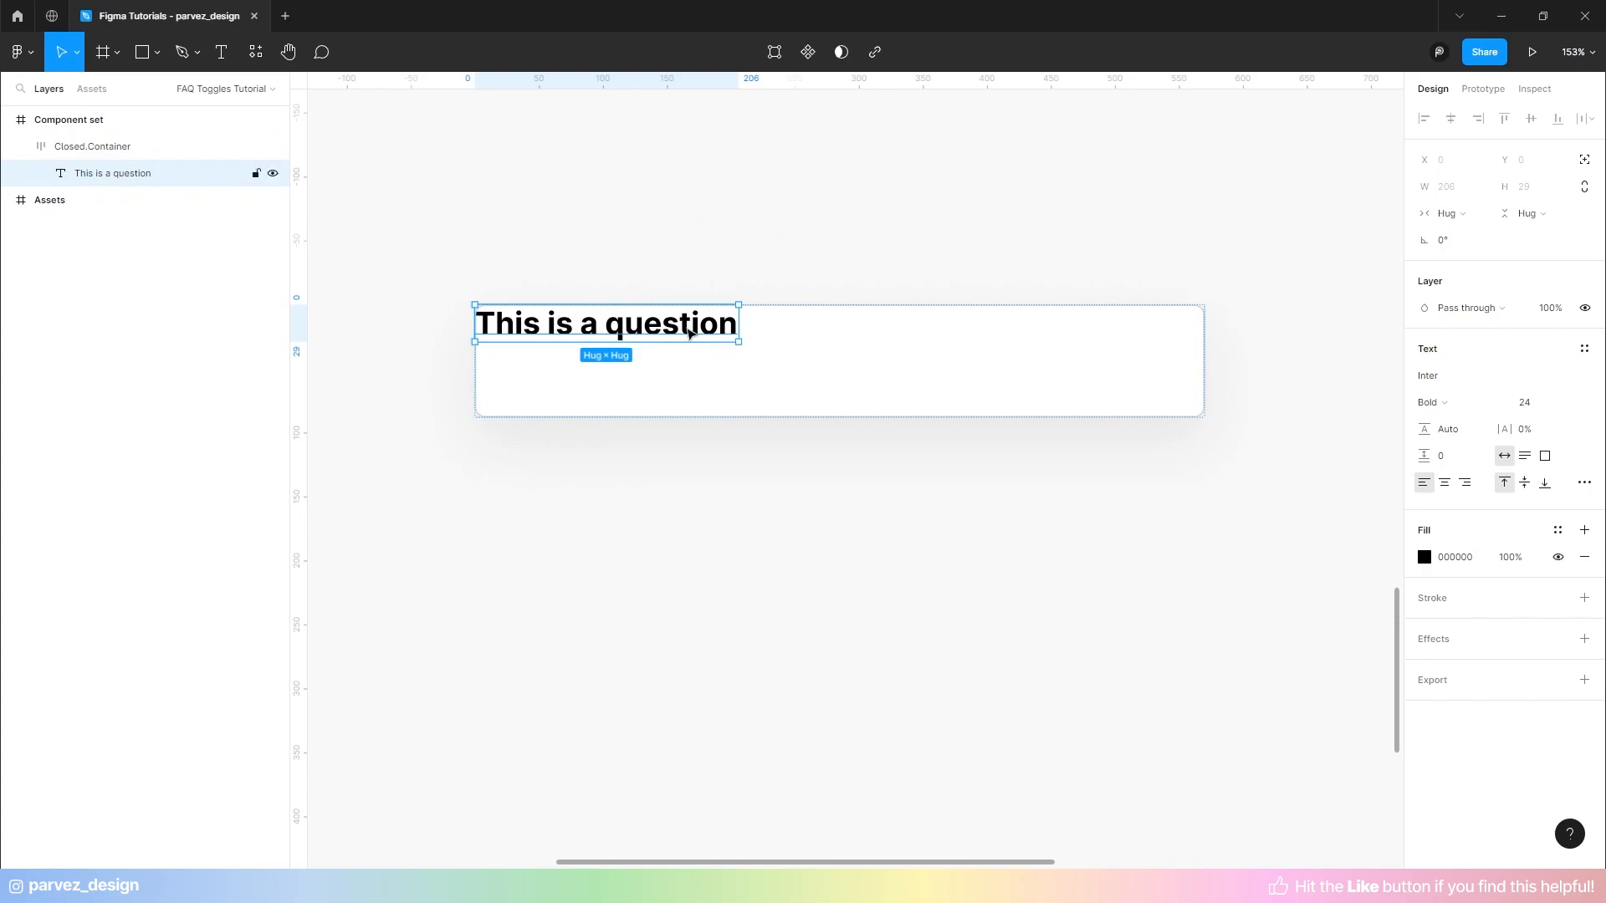
- Wrap the question text in its own auto layout frame and rename that frame "Heading"
scroll(1151, 472, "up", 1)
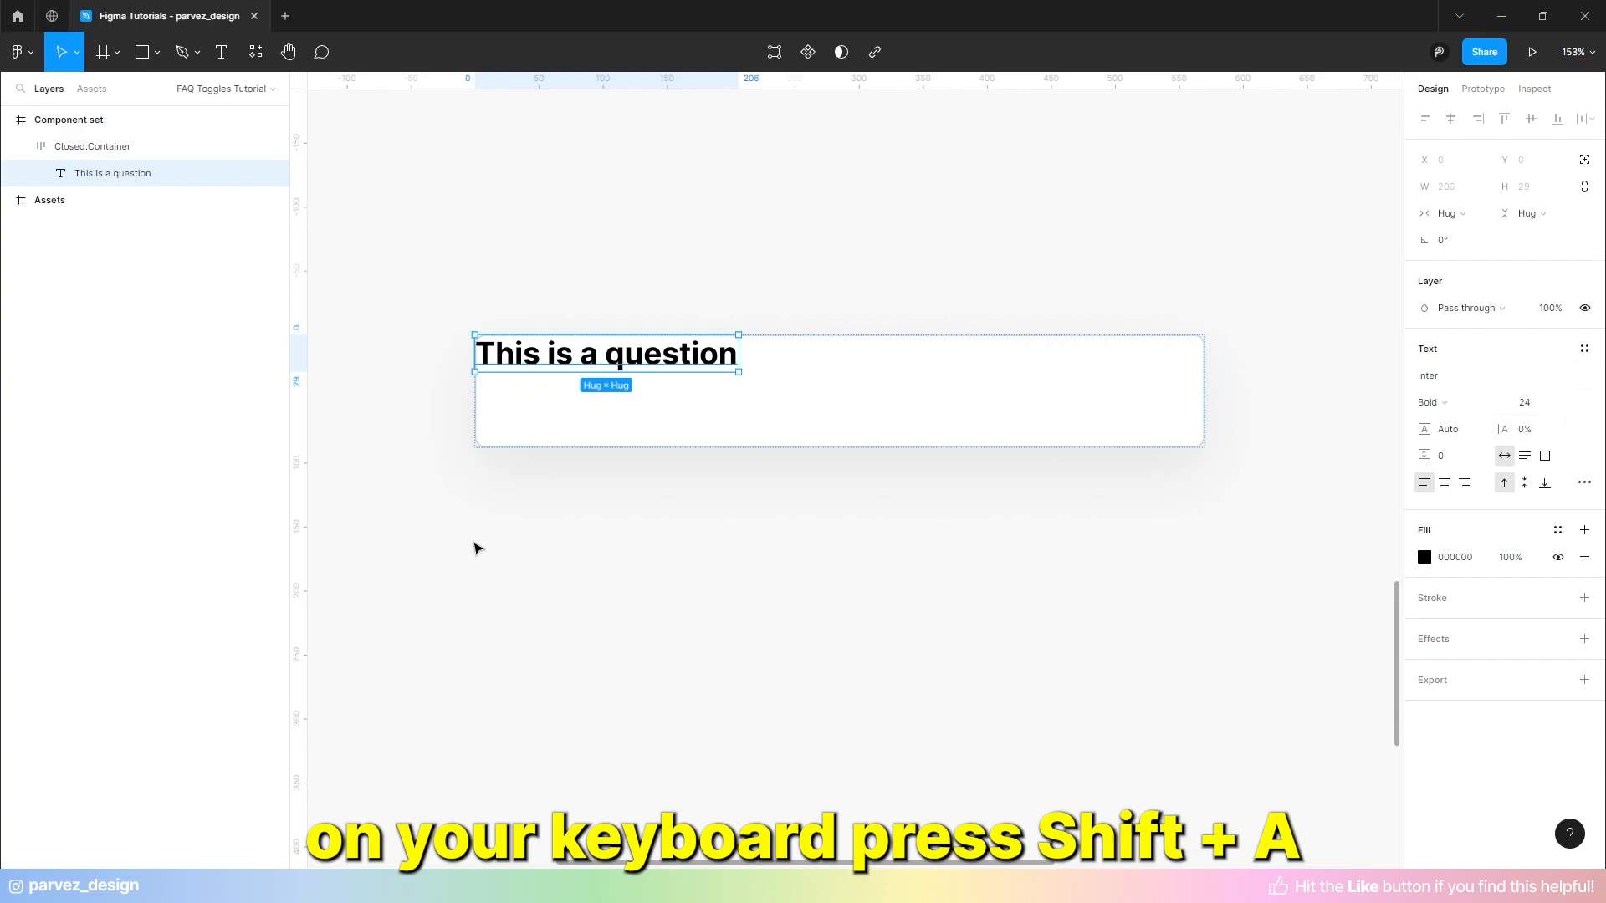
key("shift+a")
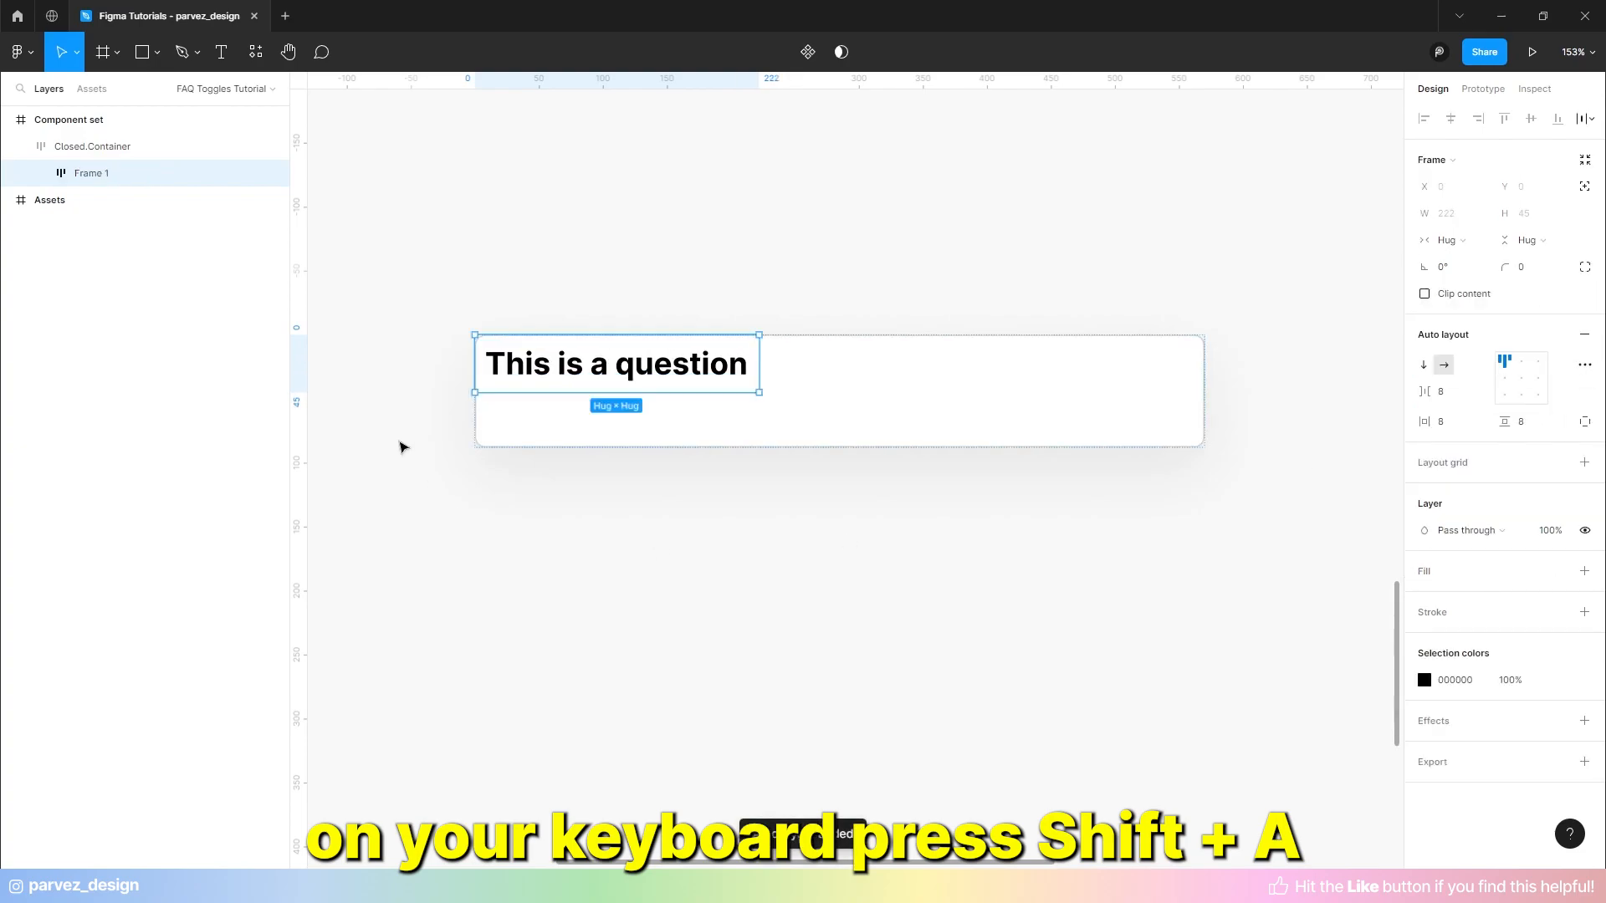
double_click(92, 173)
type("Heading")
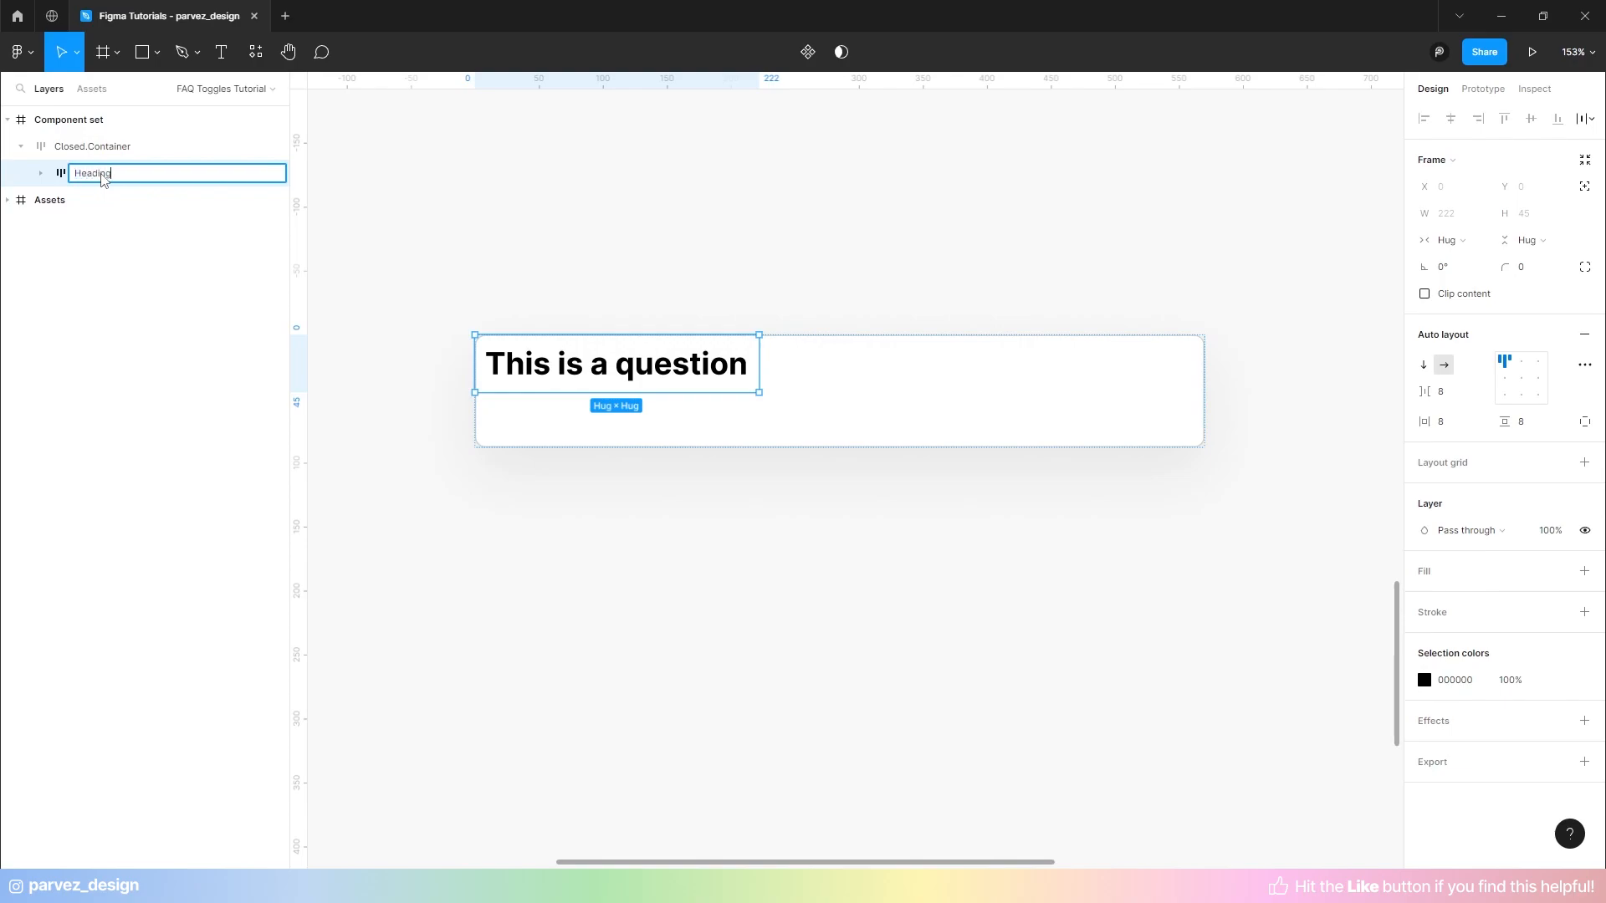
key("Return")
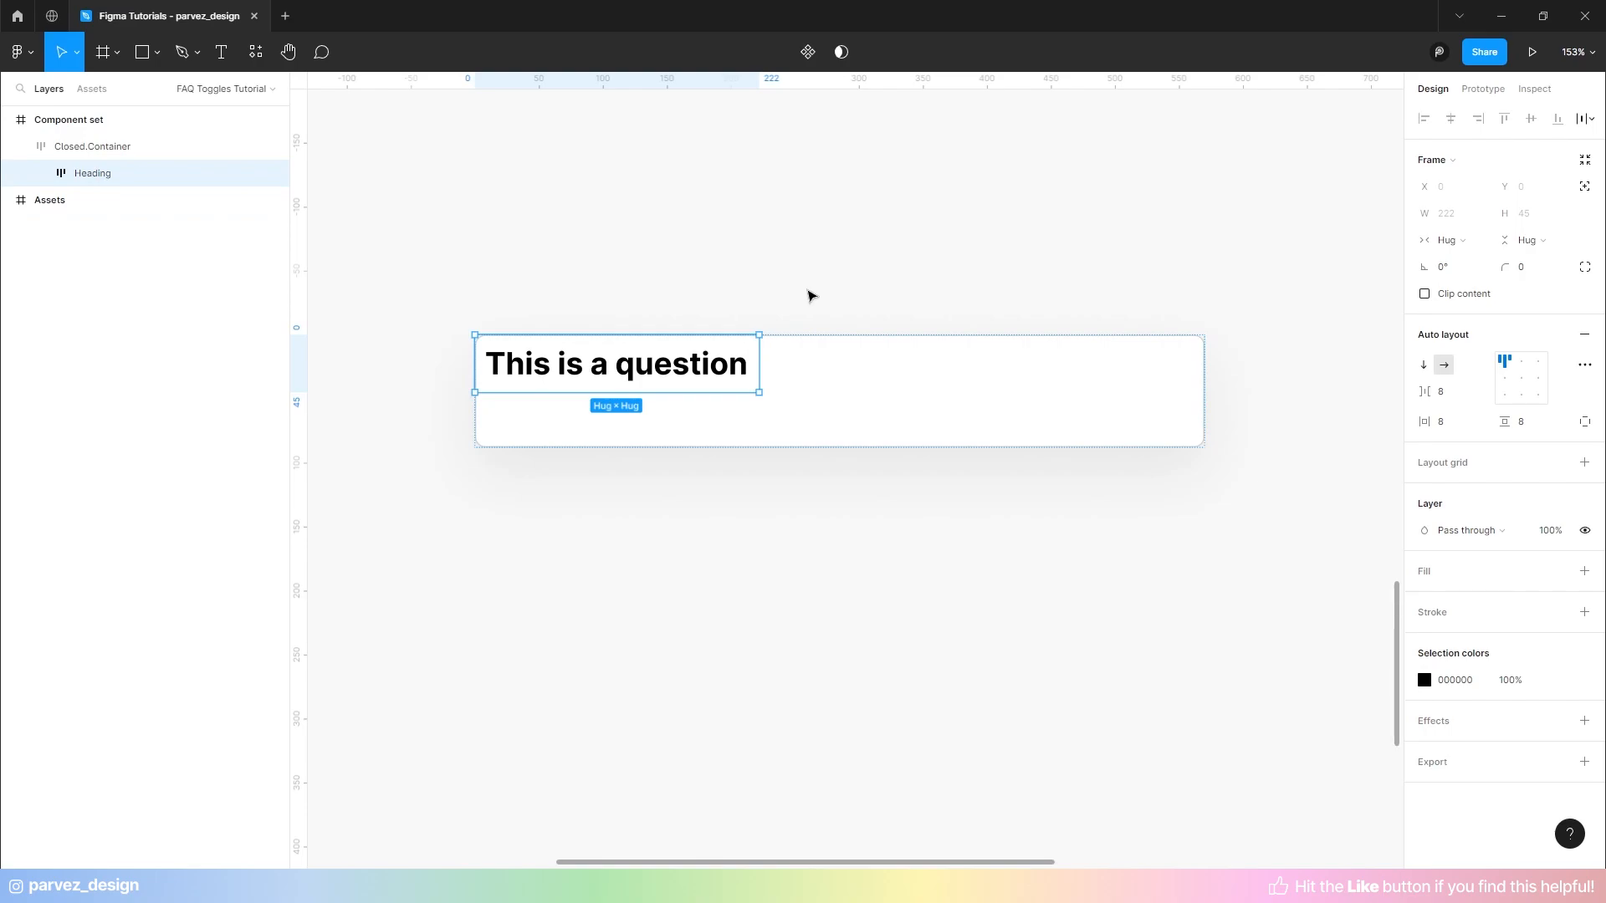
- Make the Heading frame fill its container in width and height, with its content left-aligned and vertically centred
scroll(679, 402, "up", 1)
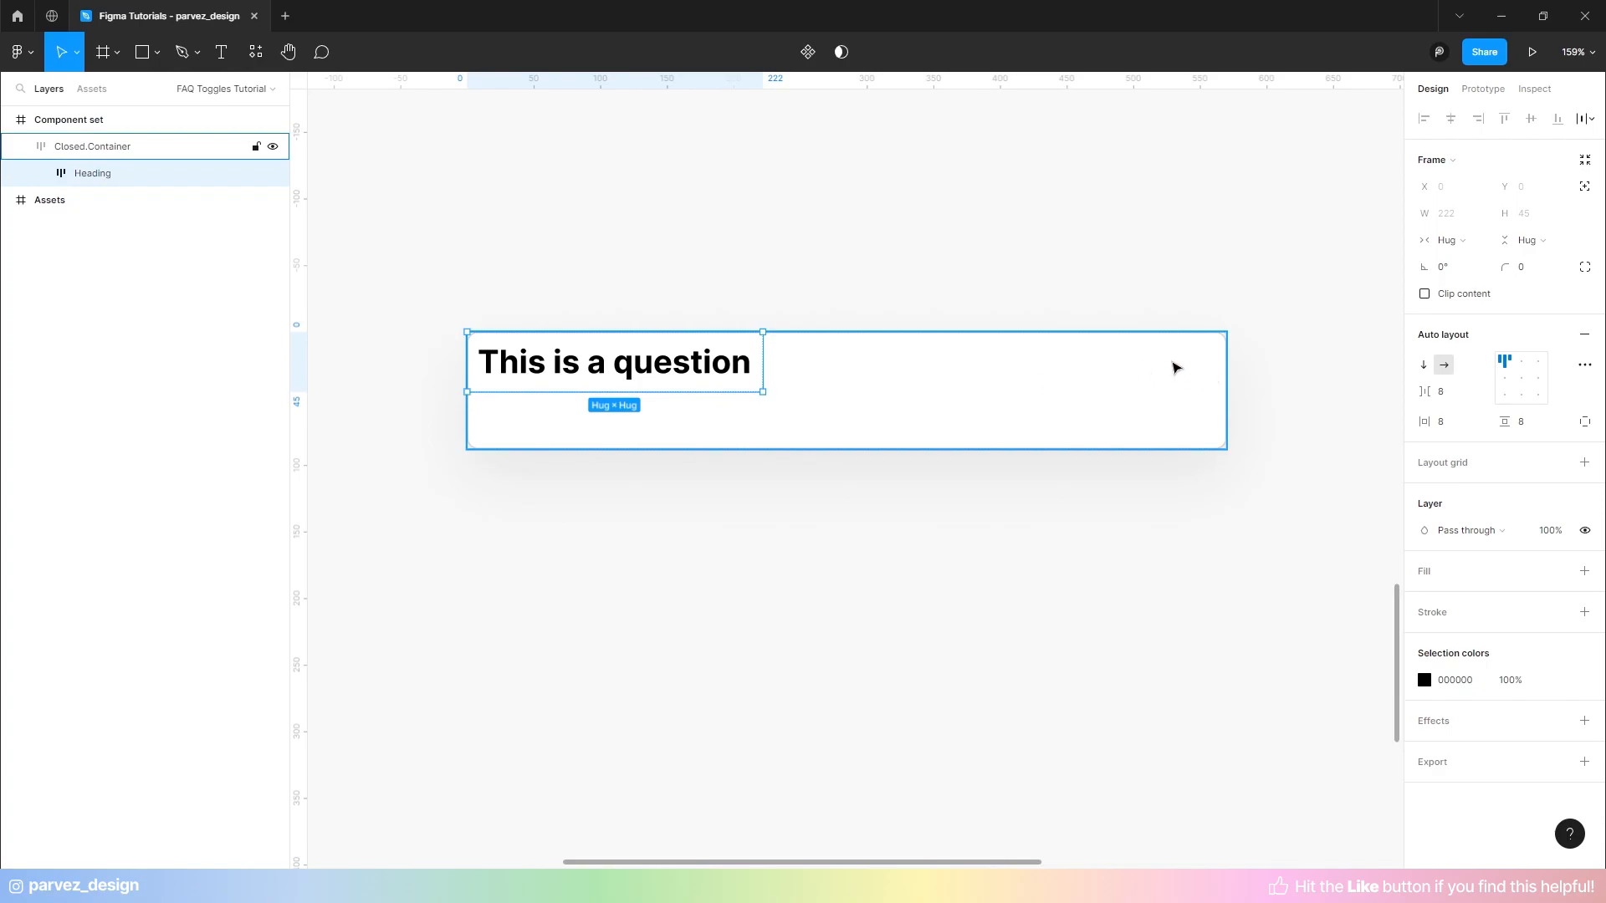
left_click(1477, 243)
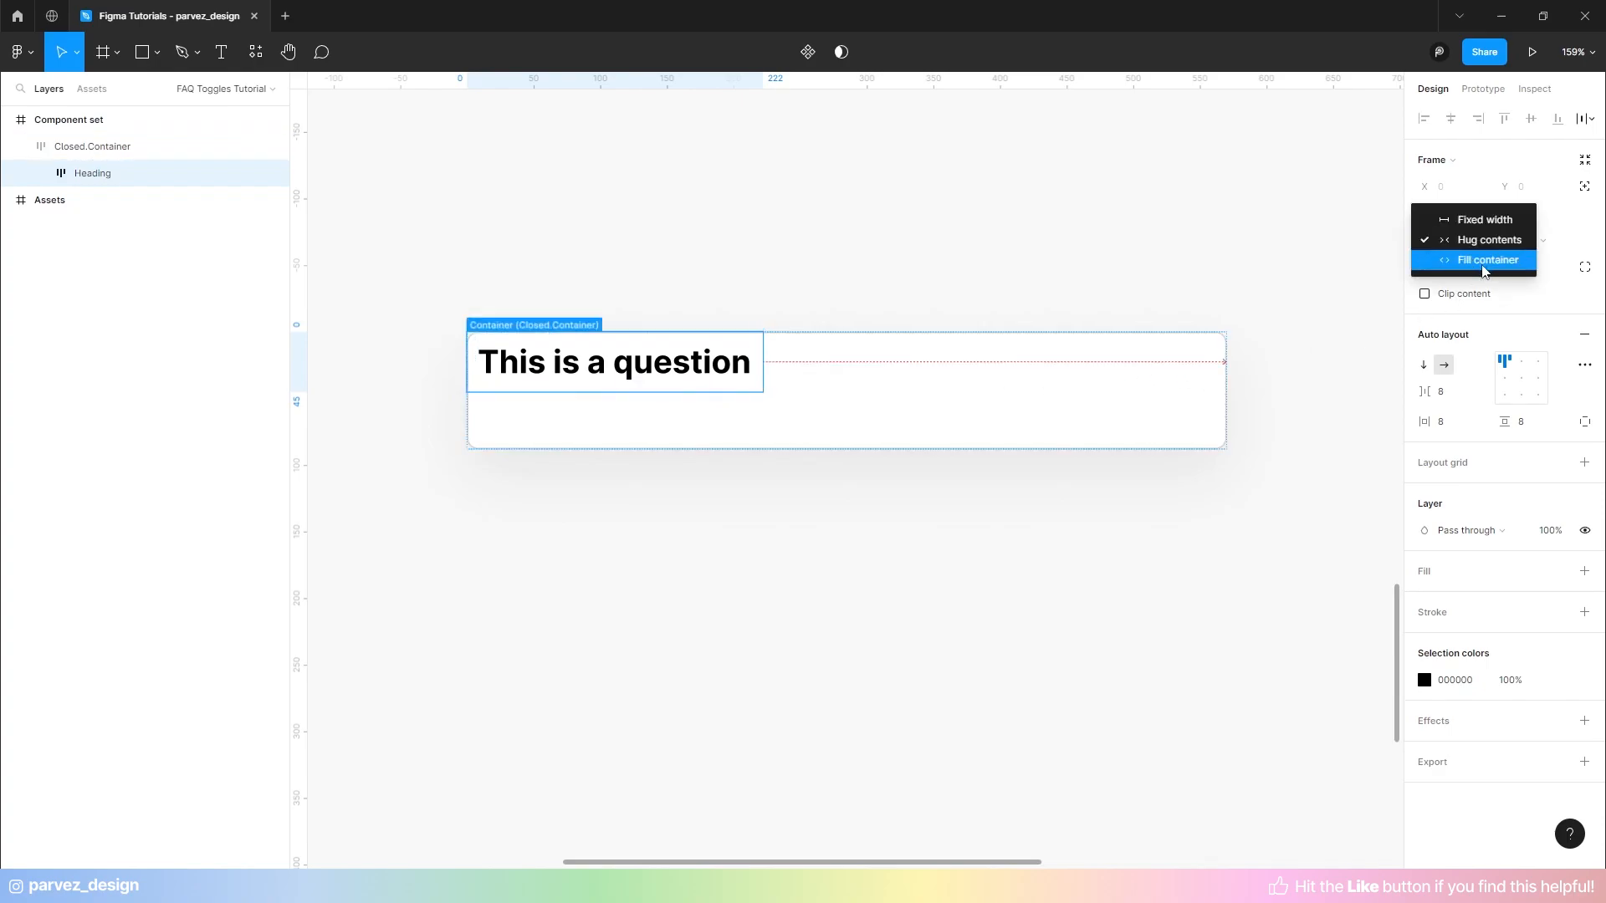
left_click(1483, 262)
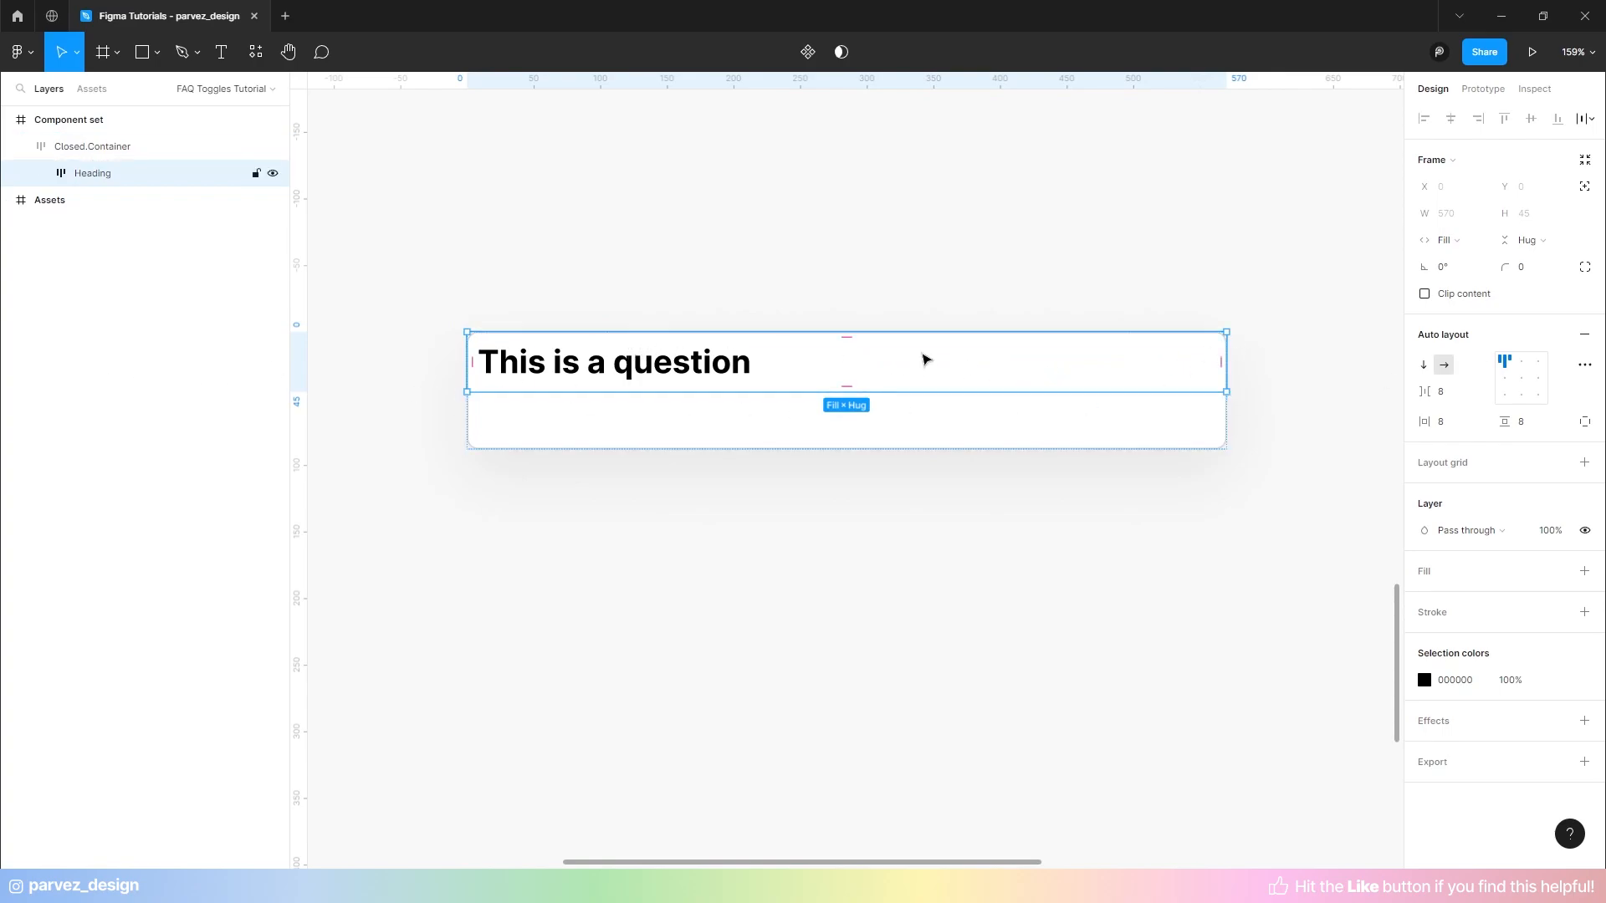
left_click(1558, 245)
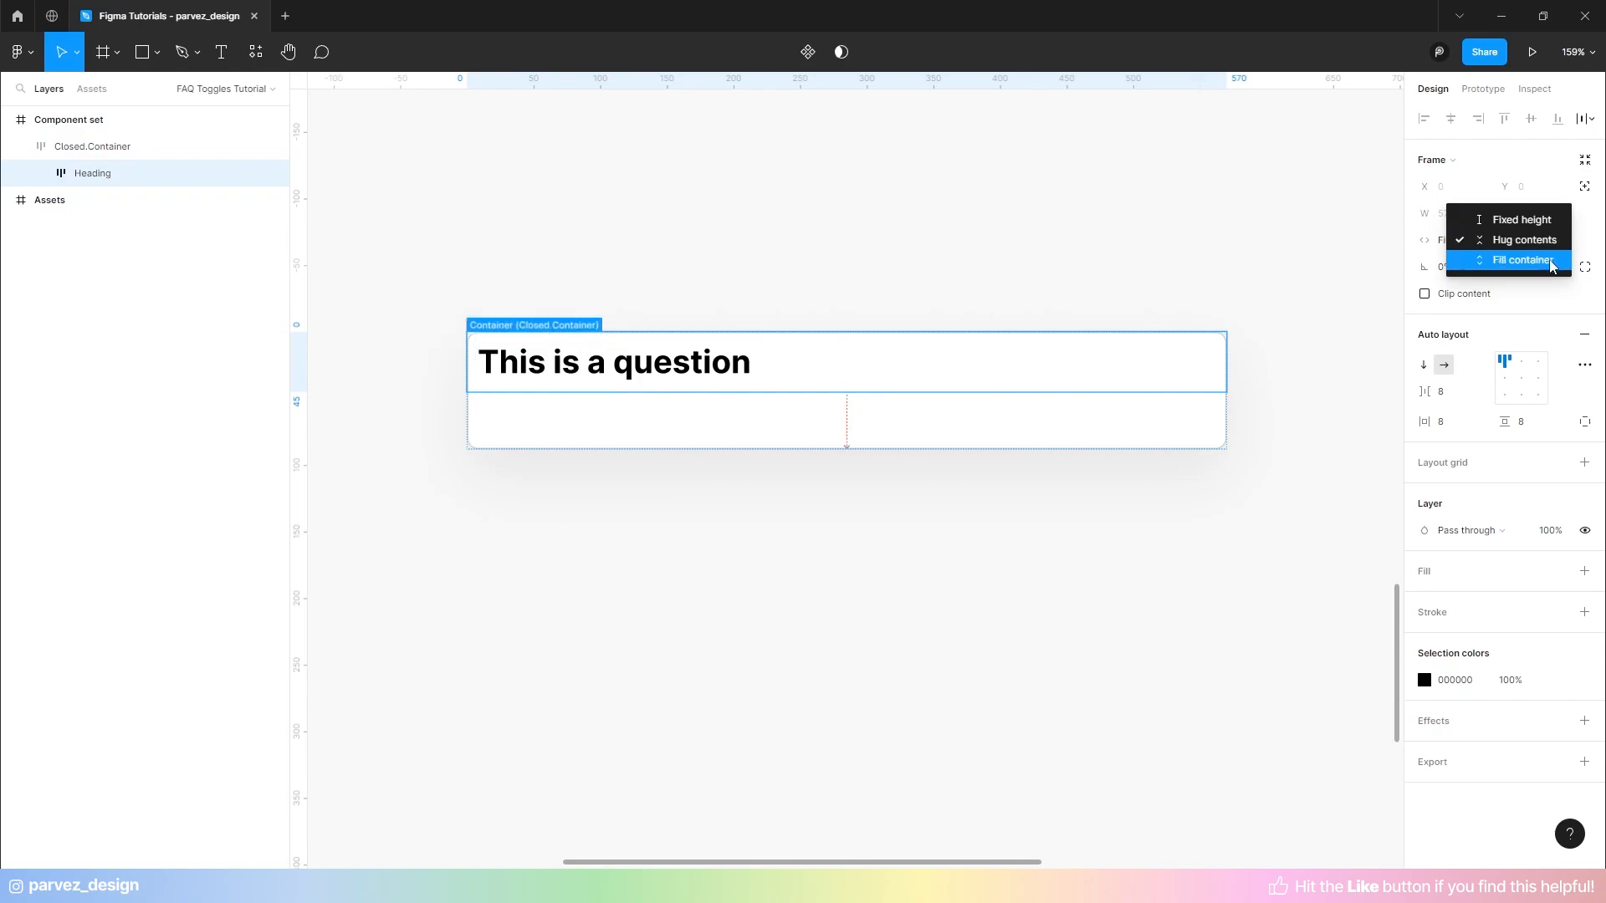
left_click(1551, 264)
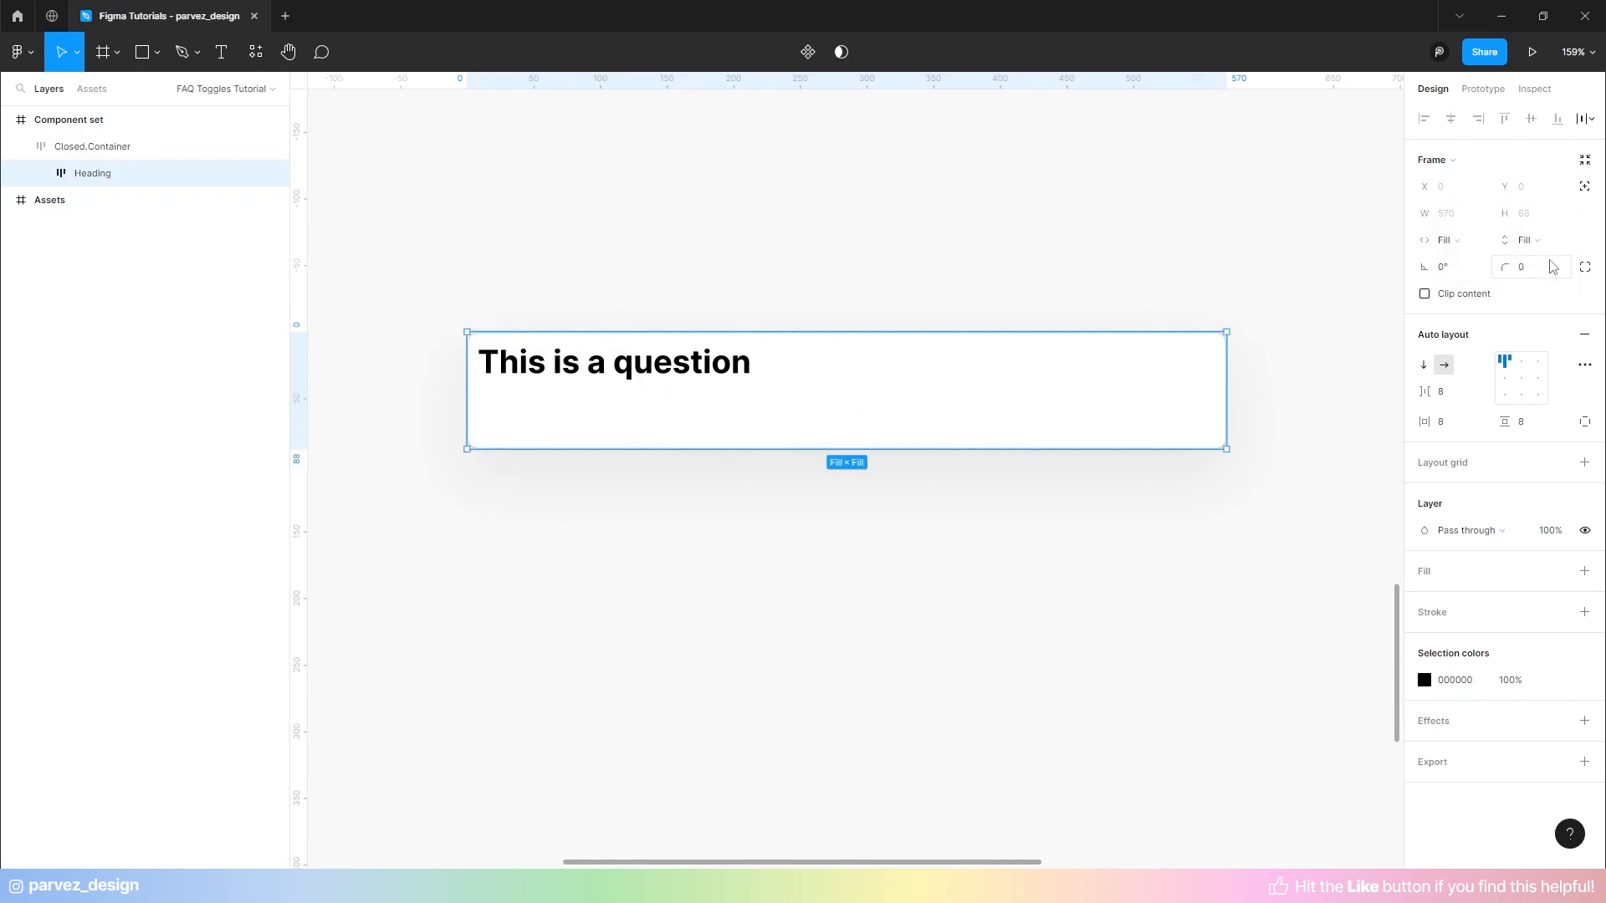
left_click(1505, 379)
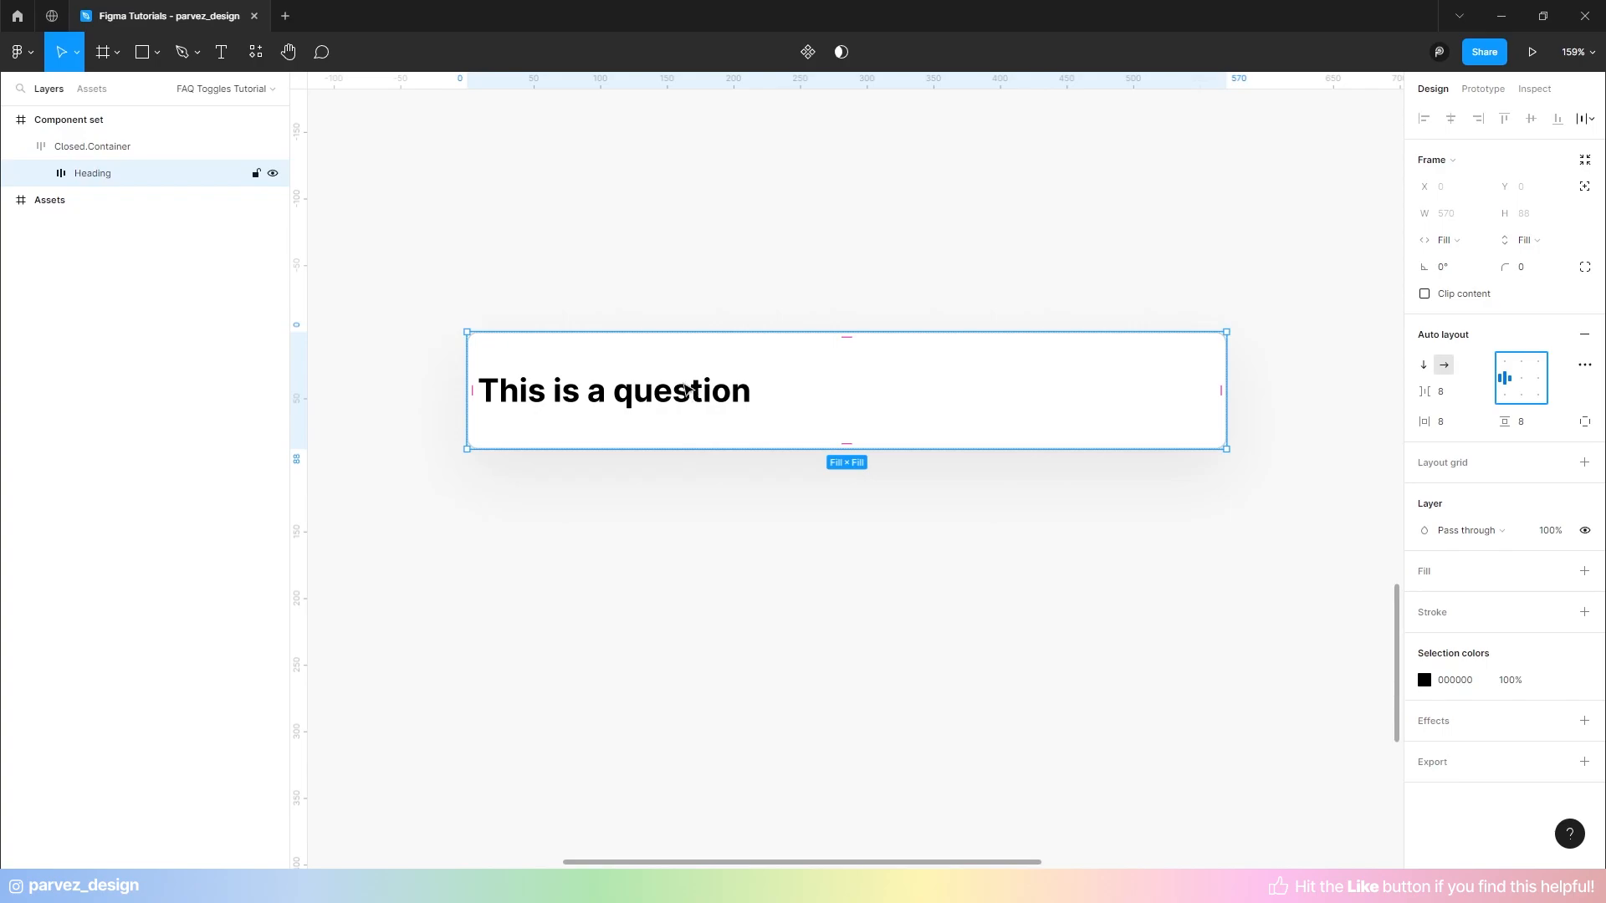
- Set both the horizontal and vertical padding of the Heading frame to 30
left_click(1450, 425)
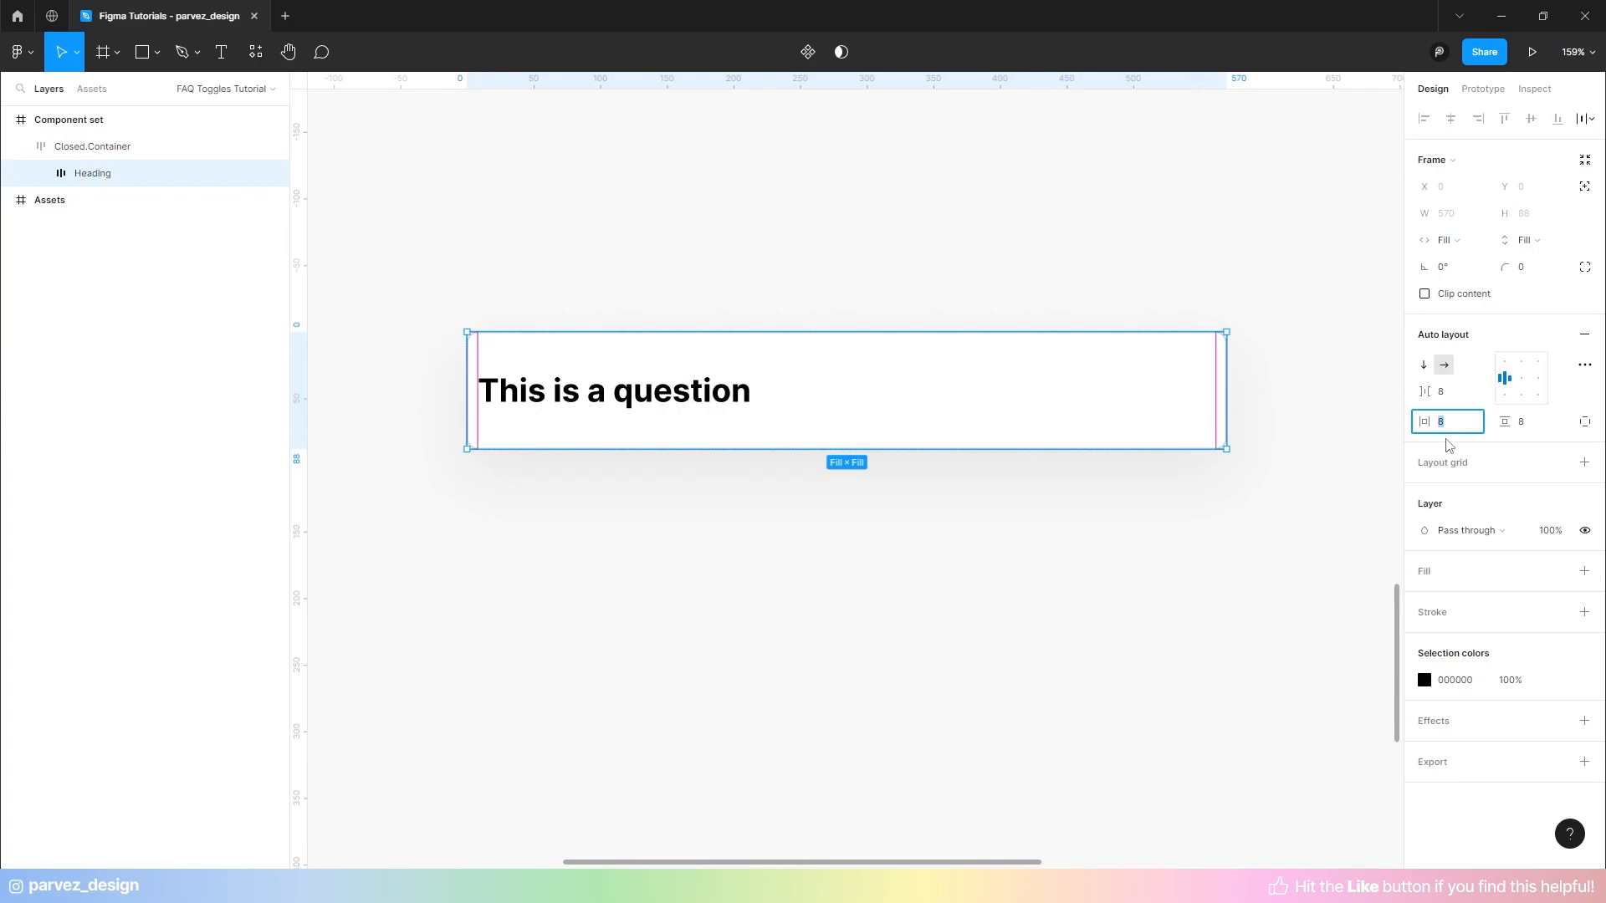
key("Tab")
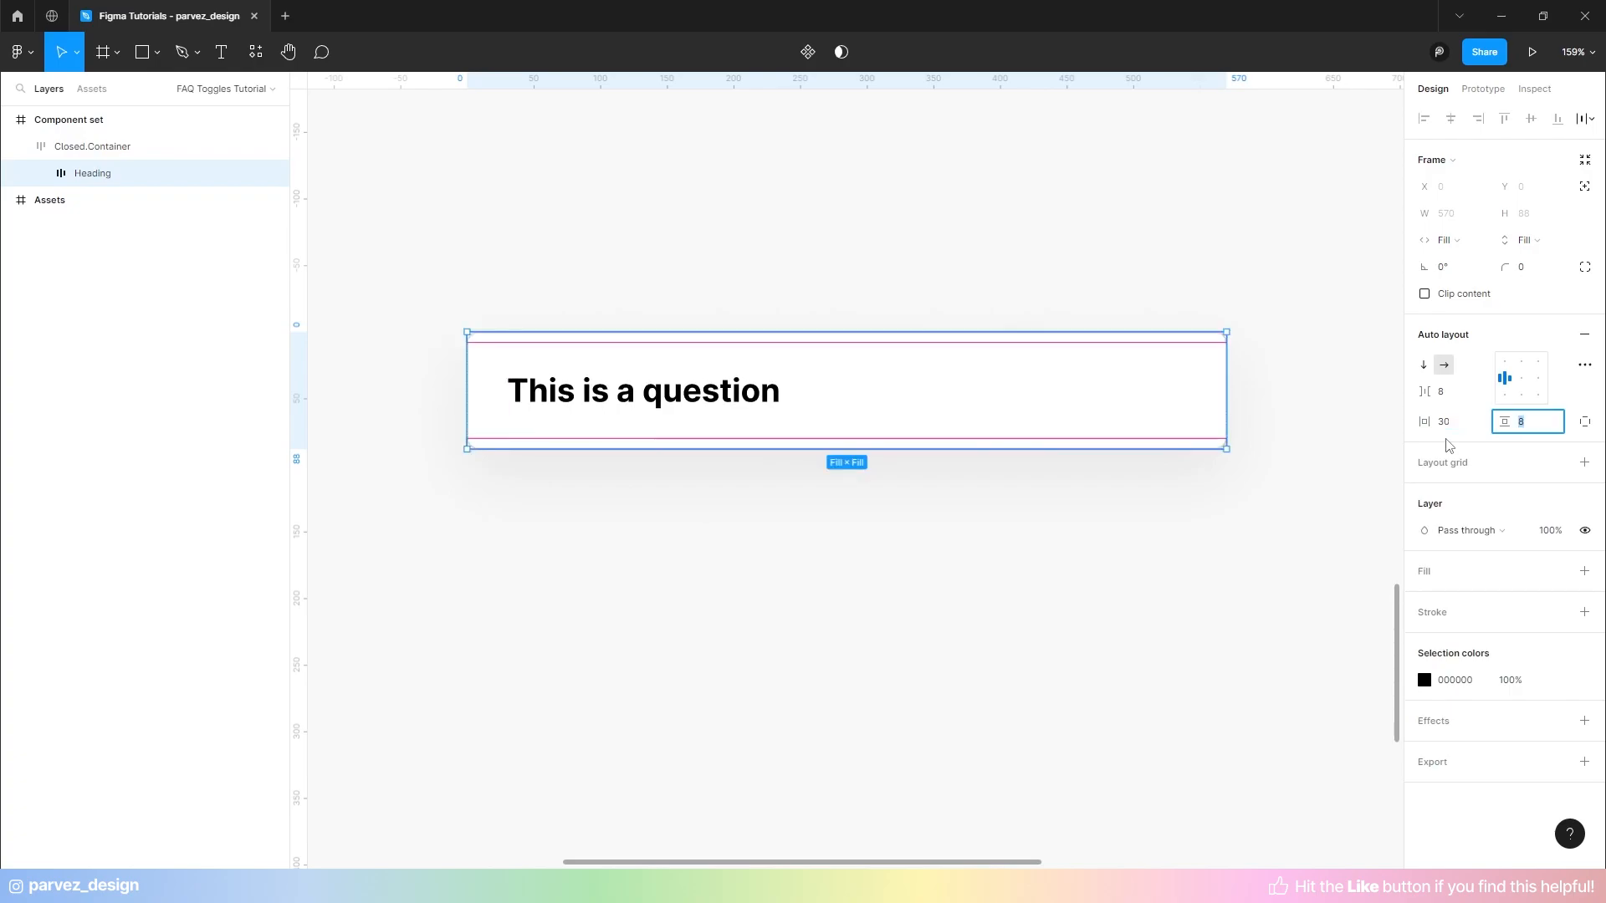
type("30")
key("Return")
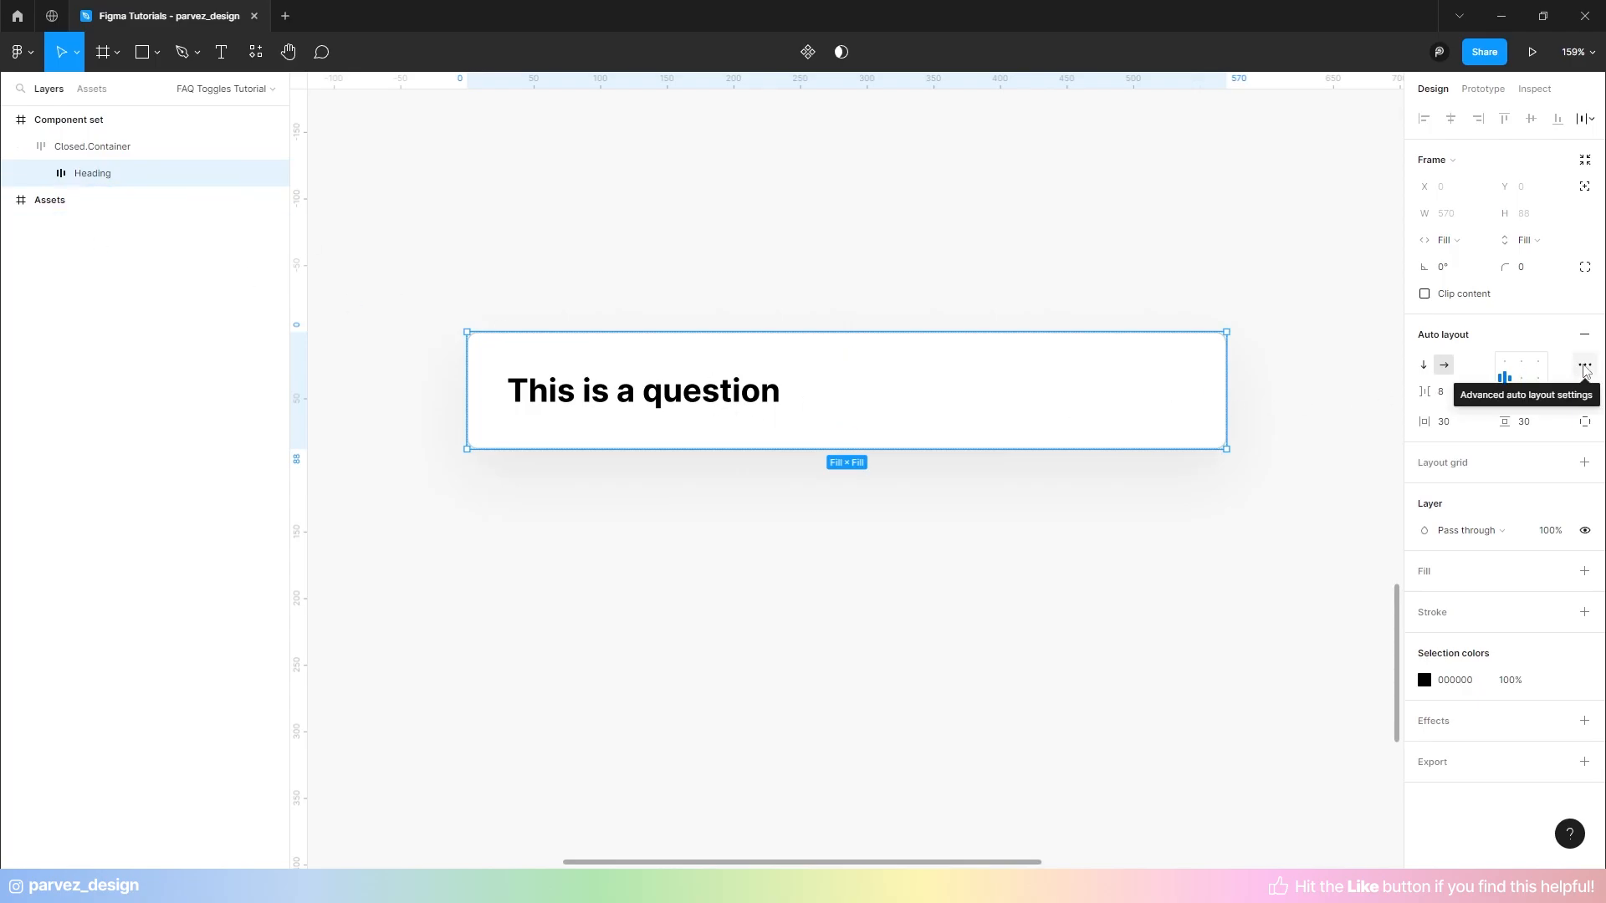
- Change the Heading frame's auto layout spacing mode to Space between
left_click(1583, 369)
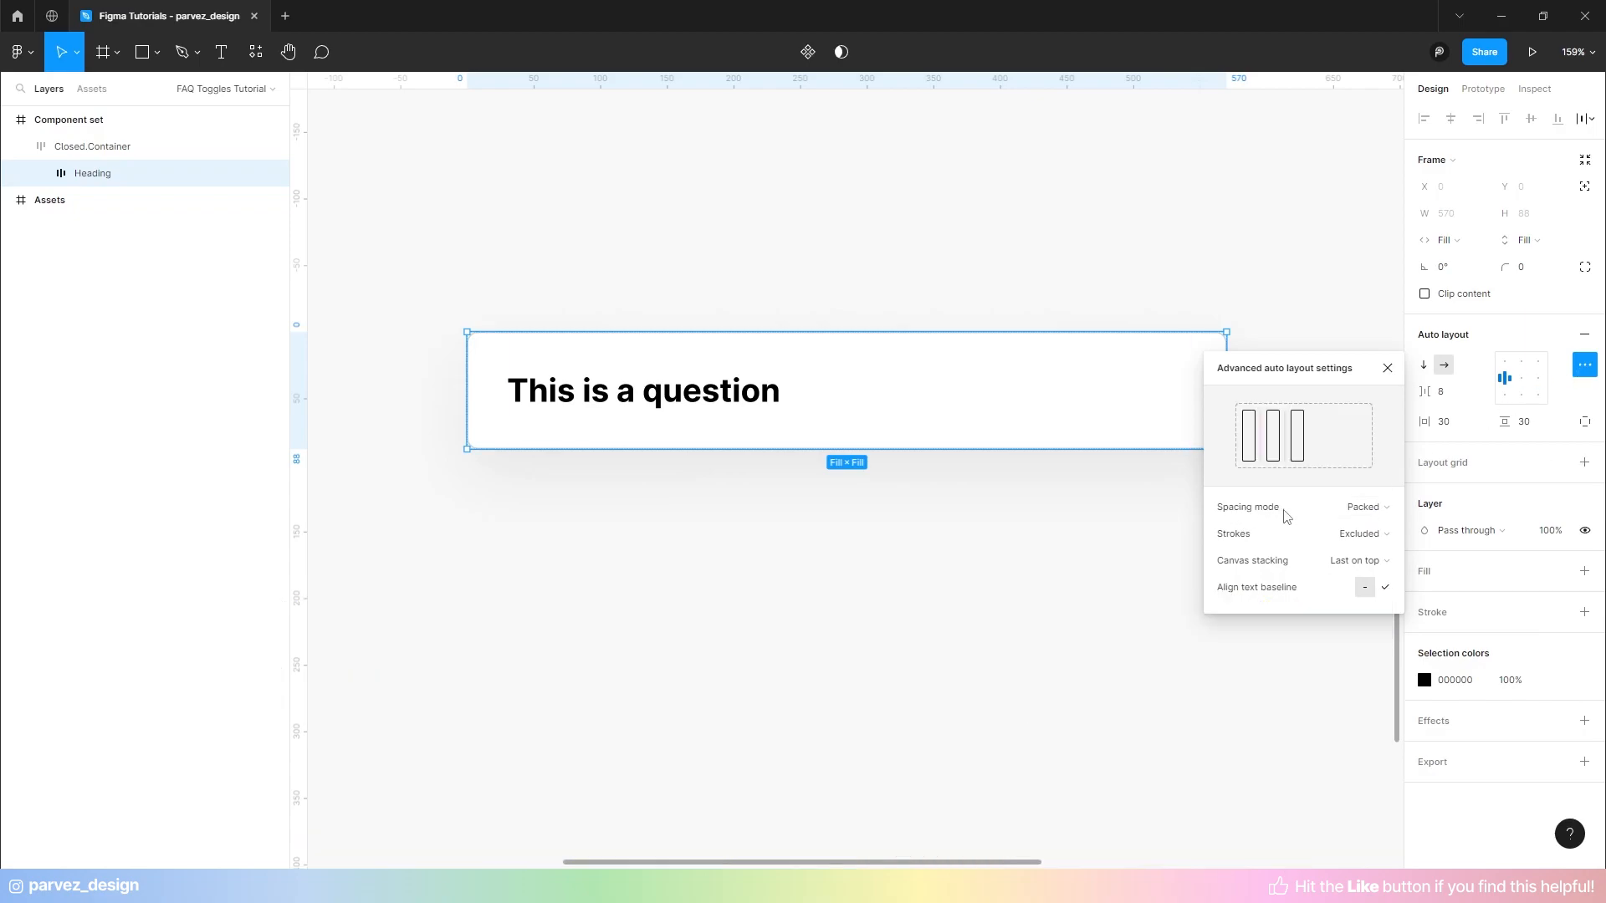
left_click(1356, 521)
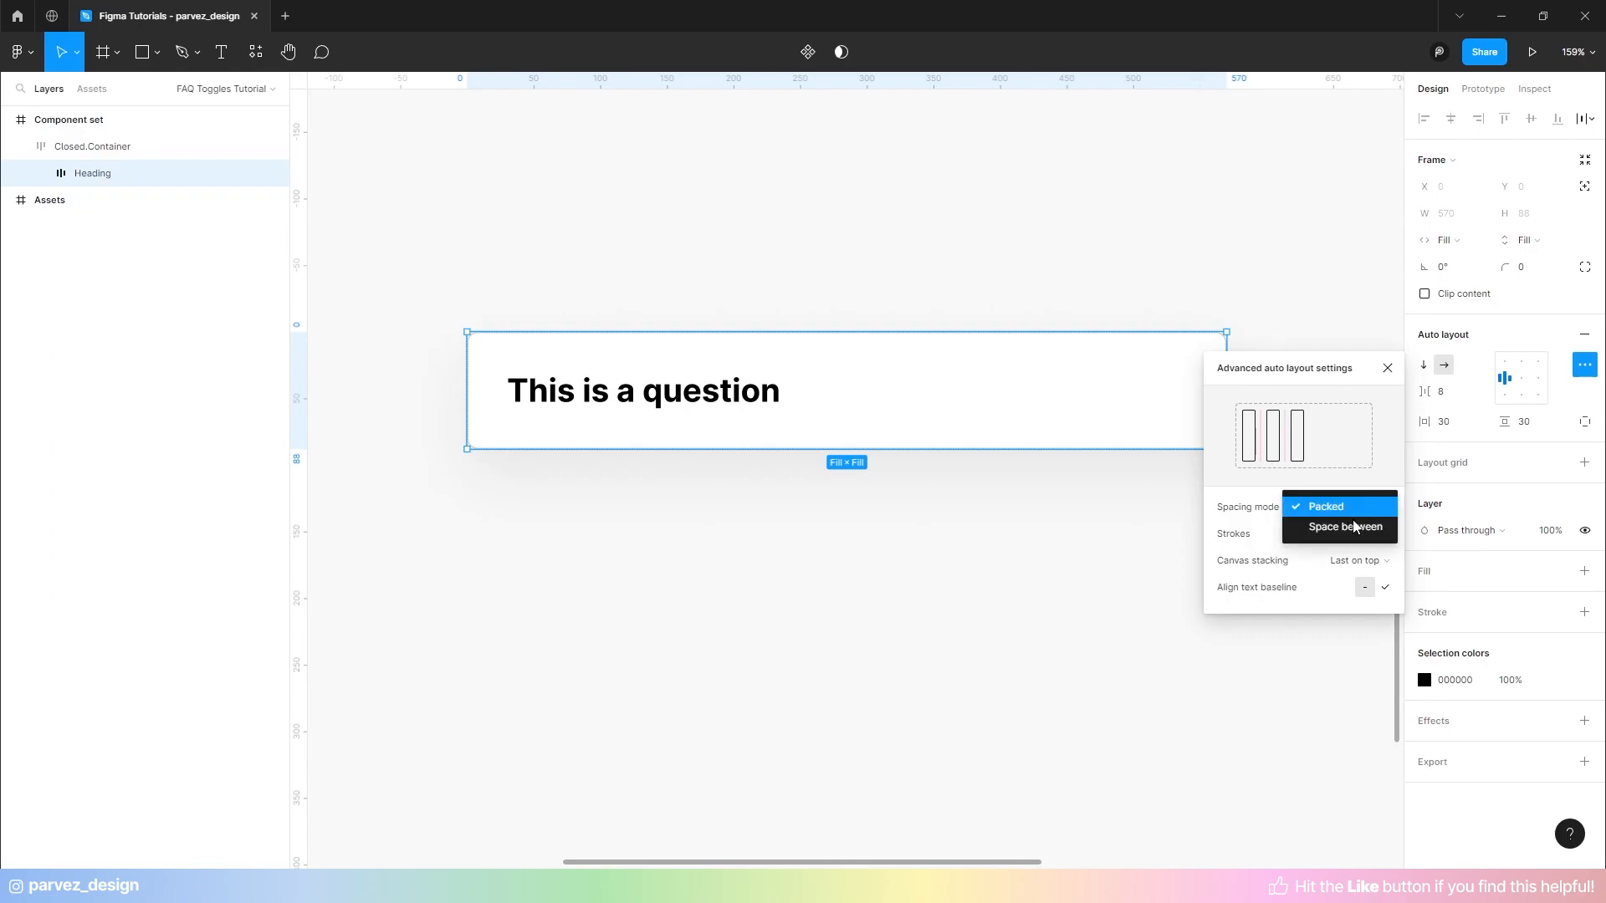
left_click(1356, 528)
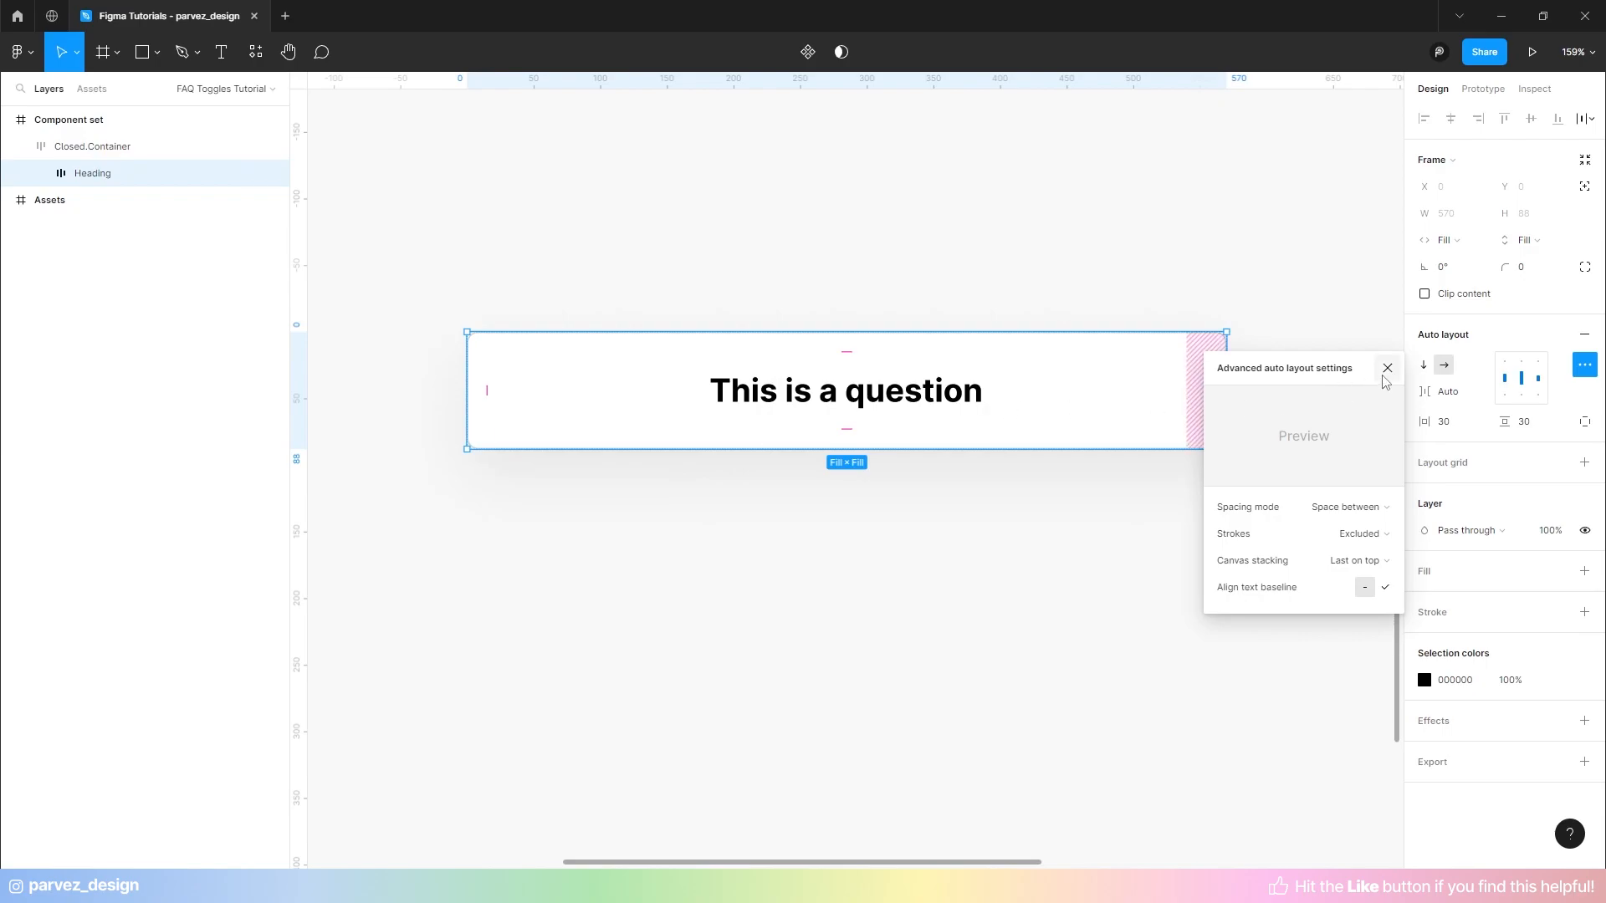
left_click(1217, 399)
- Copy the Down arrow icon from the Assets frame into the Heading frame, after the question text
scroll(545, 405, "up", 3)
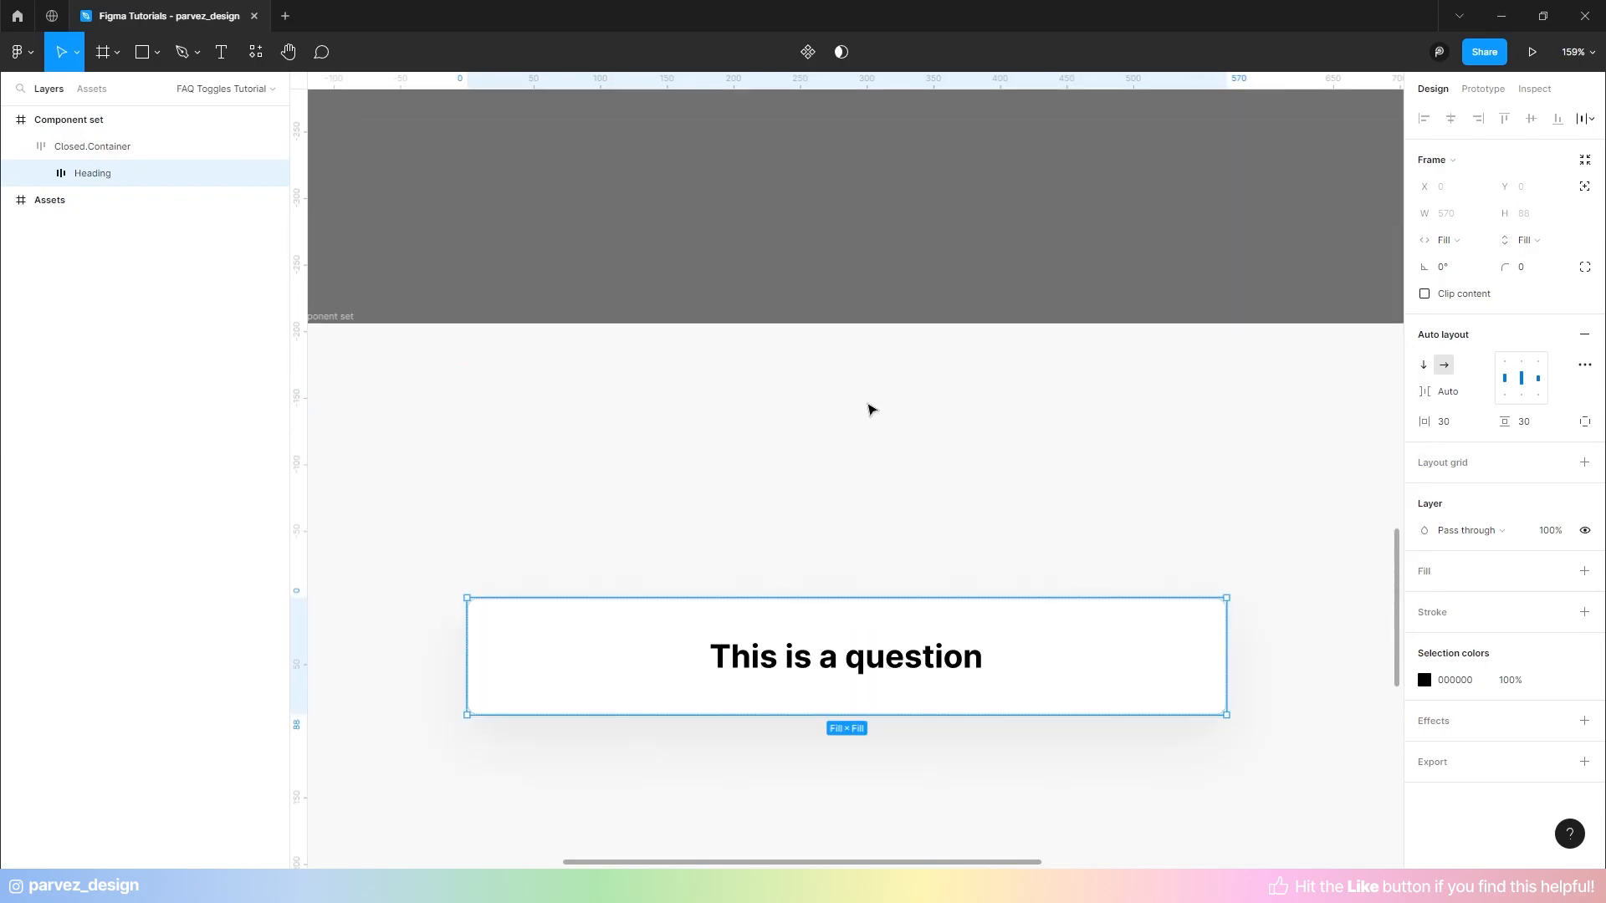
scroll(635, 378, "up", 3)
scroll(636, 378, "up", 10)
scroll(979, 491, "left", 6)
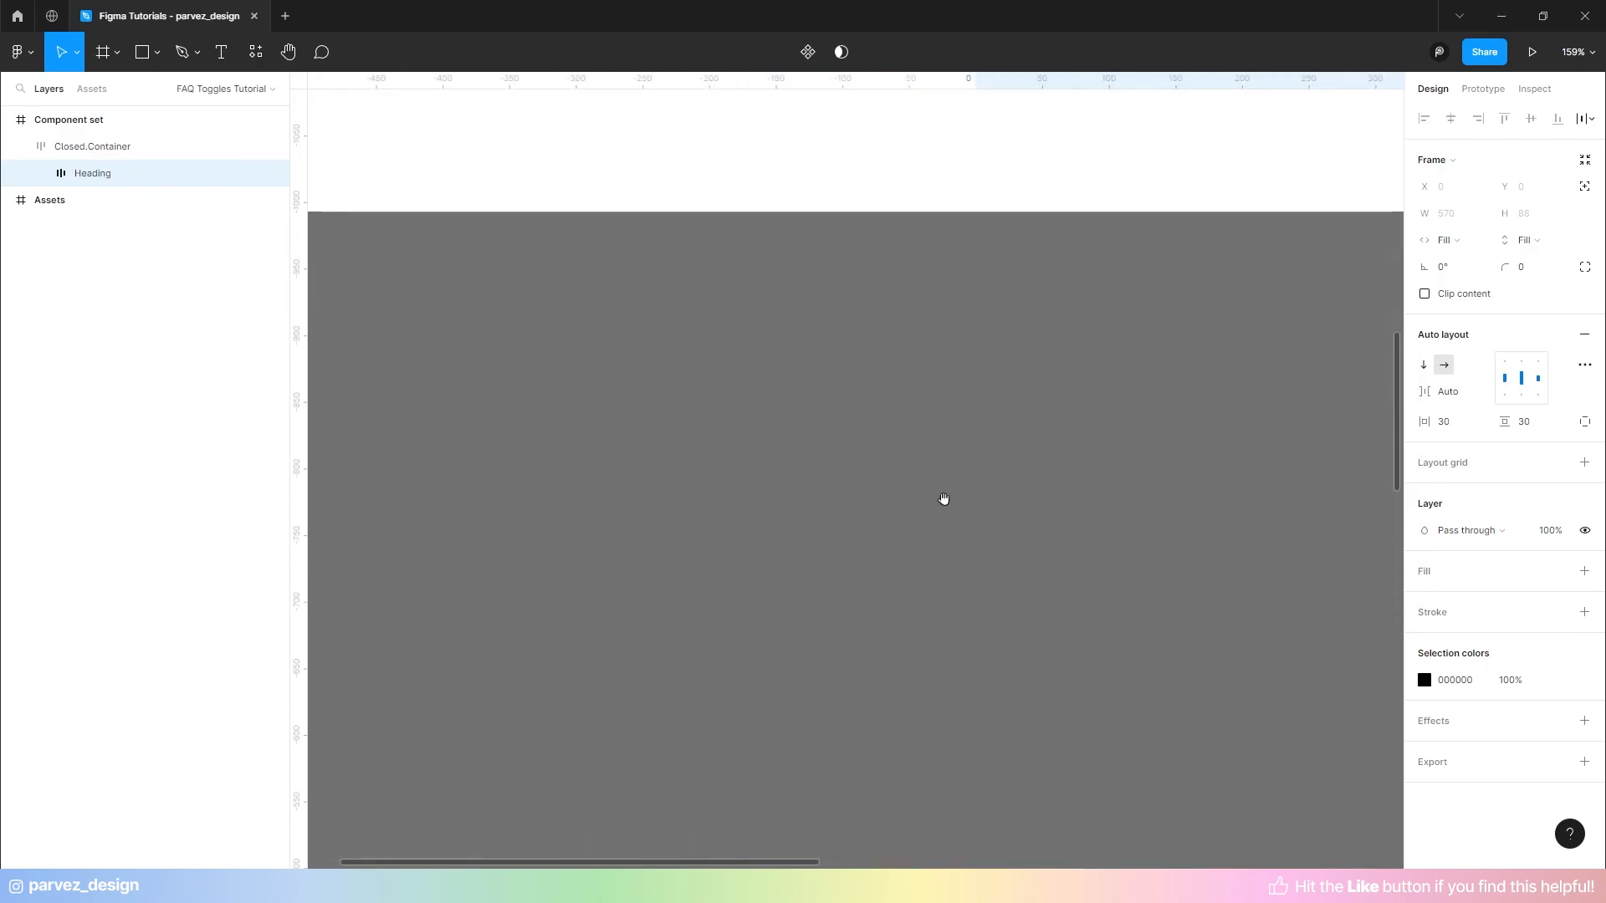
scroll(918, 478, "up", 7)
scroll(1033, 538, "left", 3)
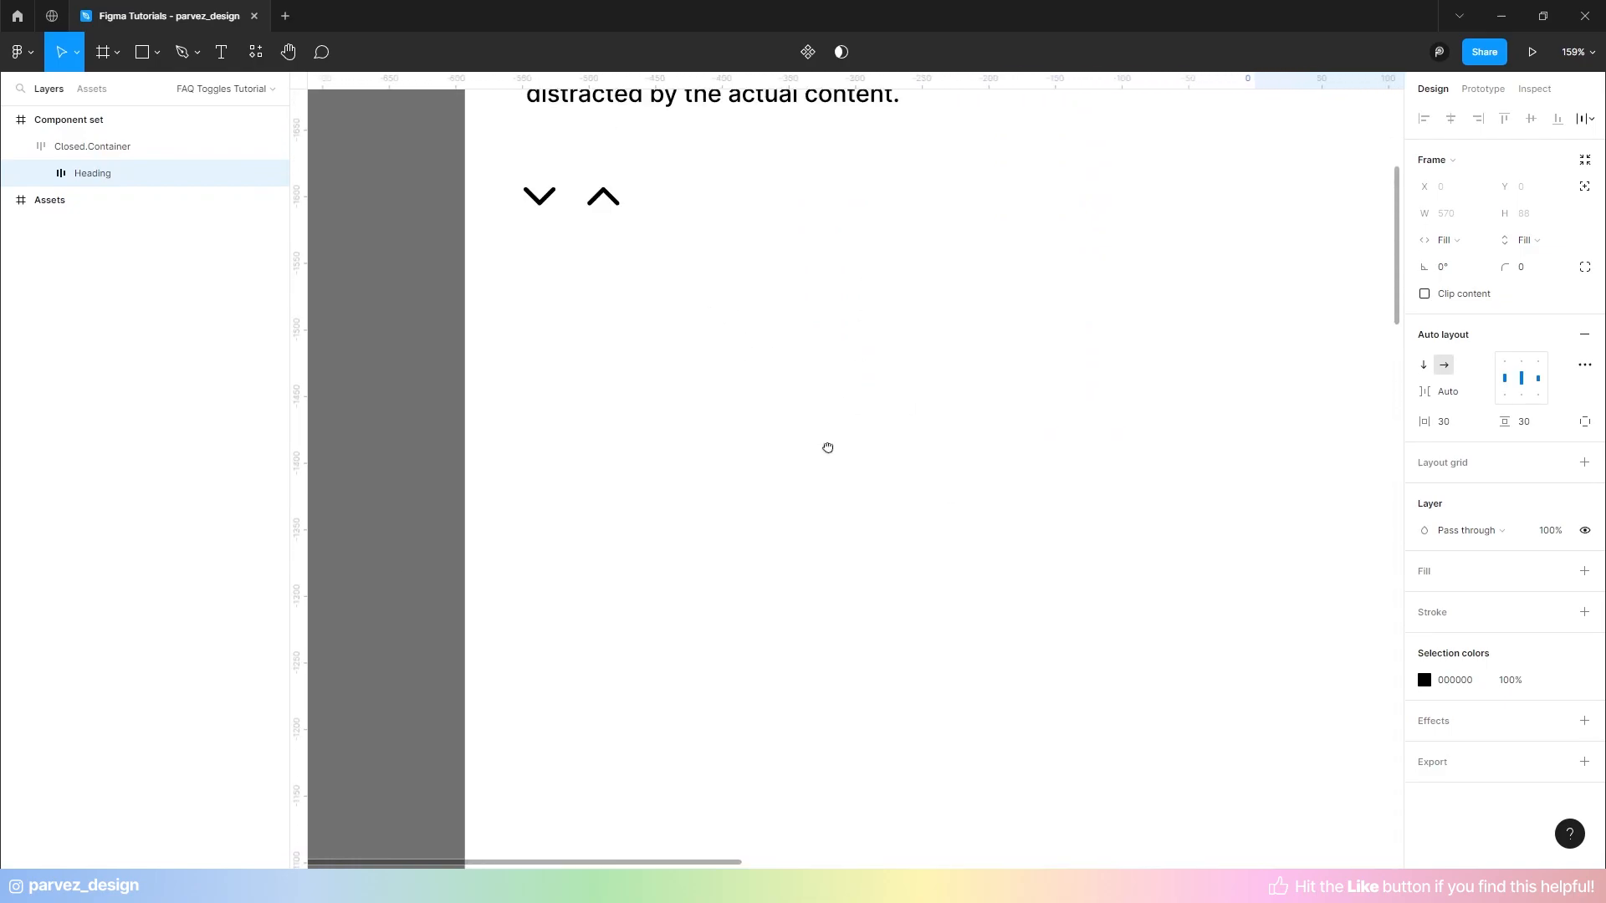
left_click(542, 207)
scroll(462, 437, "down", 15)
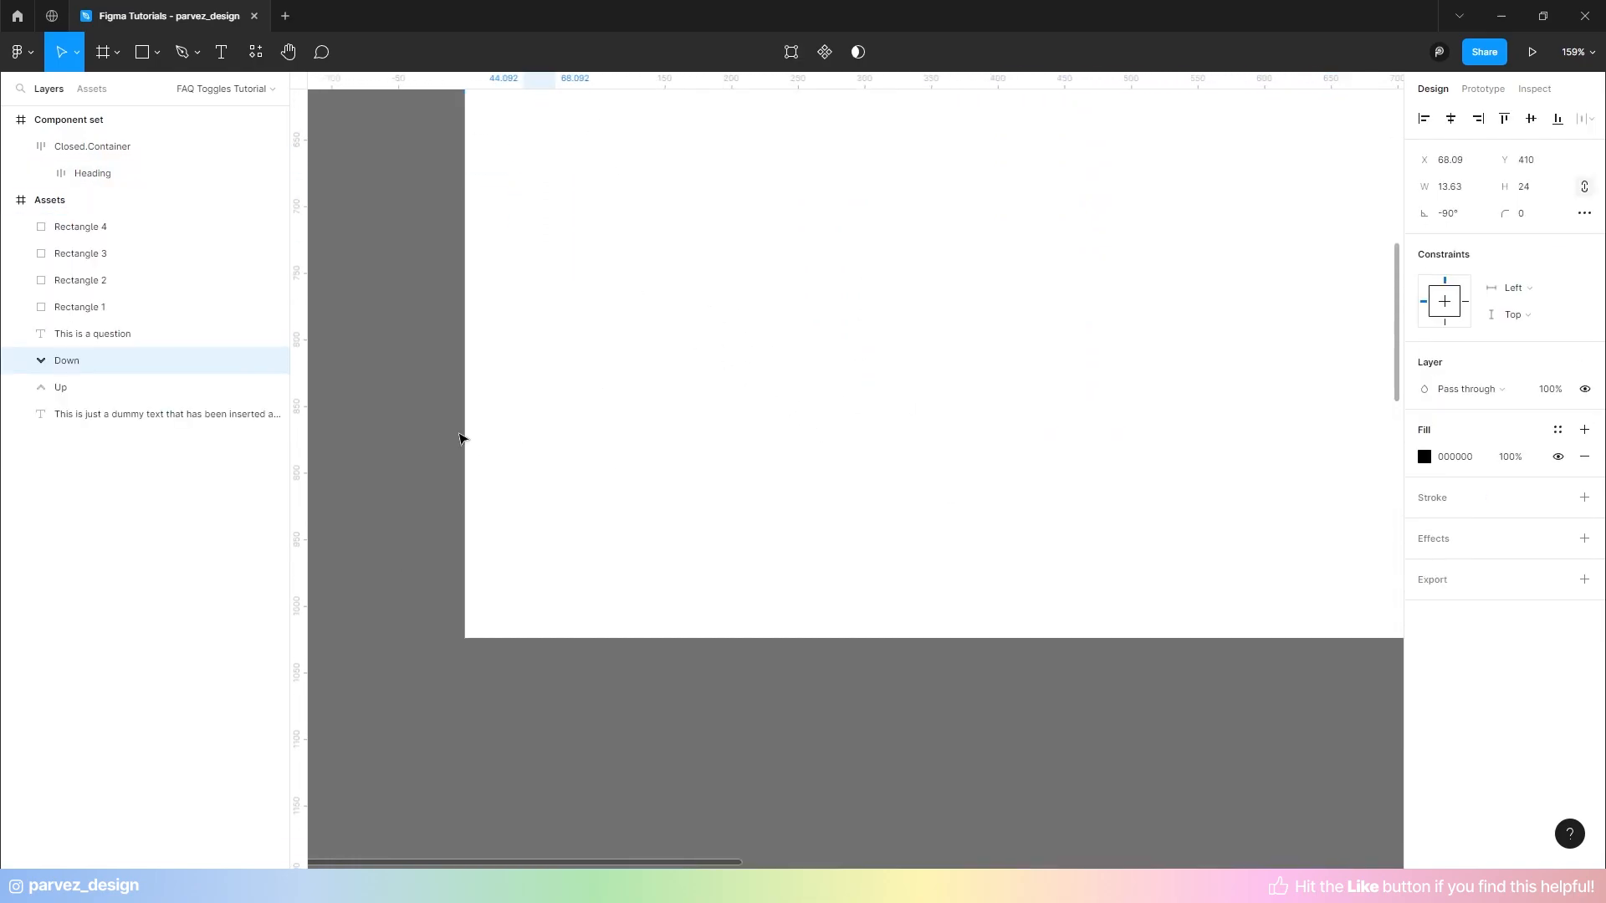
scroll(463, 436, "down", 8)
scroll(1197, 519, "right", 12)
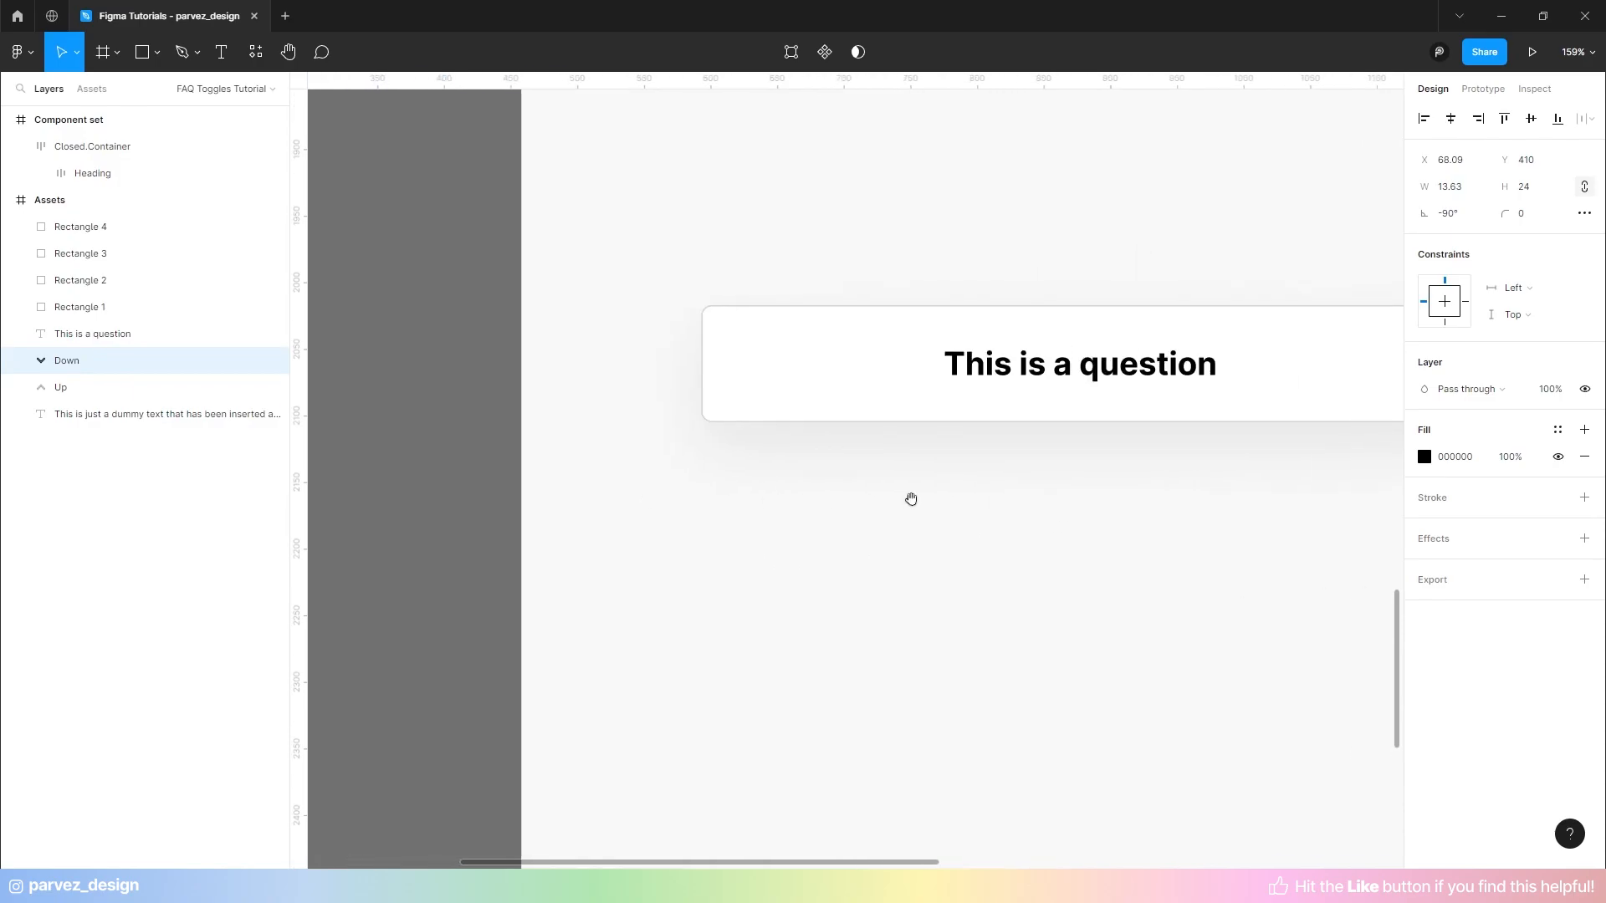
left_click_drag(718, 512, 856, 501)
left_click(649, 388, "ctrl")
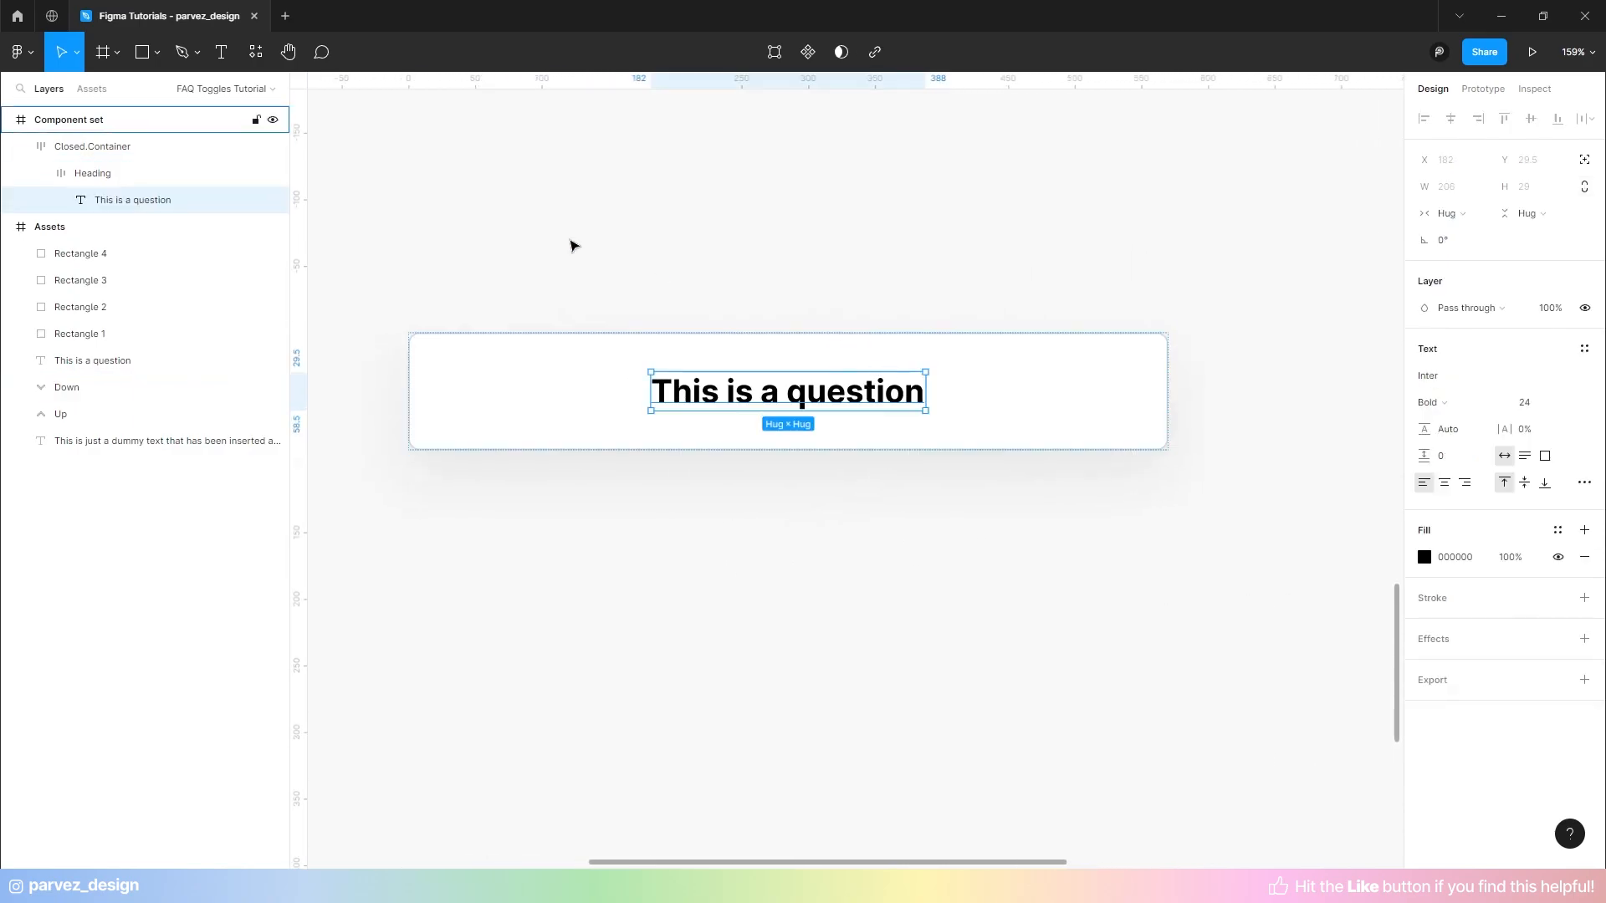
left_click(115, 173)
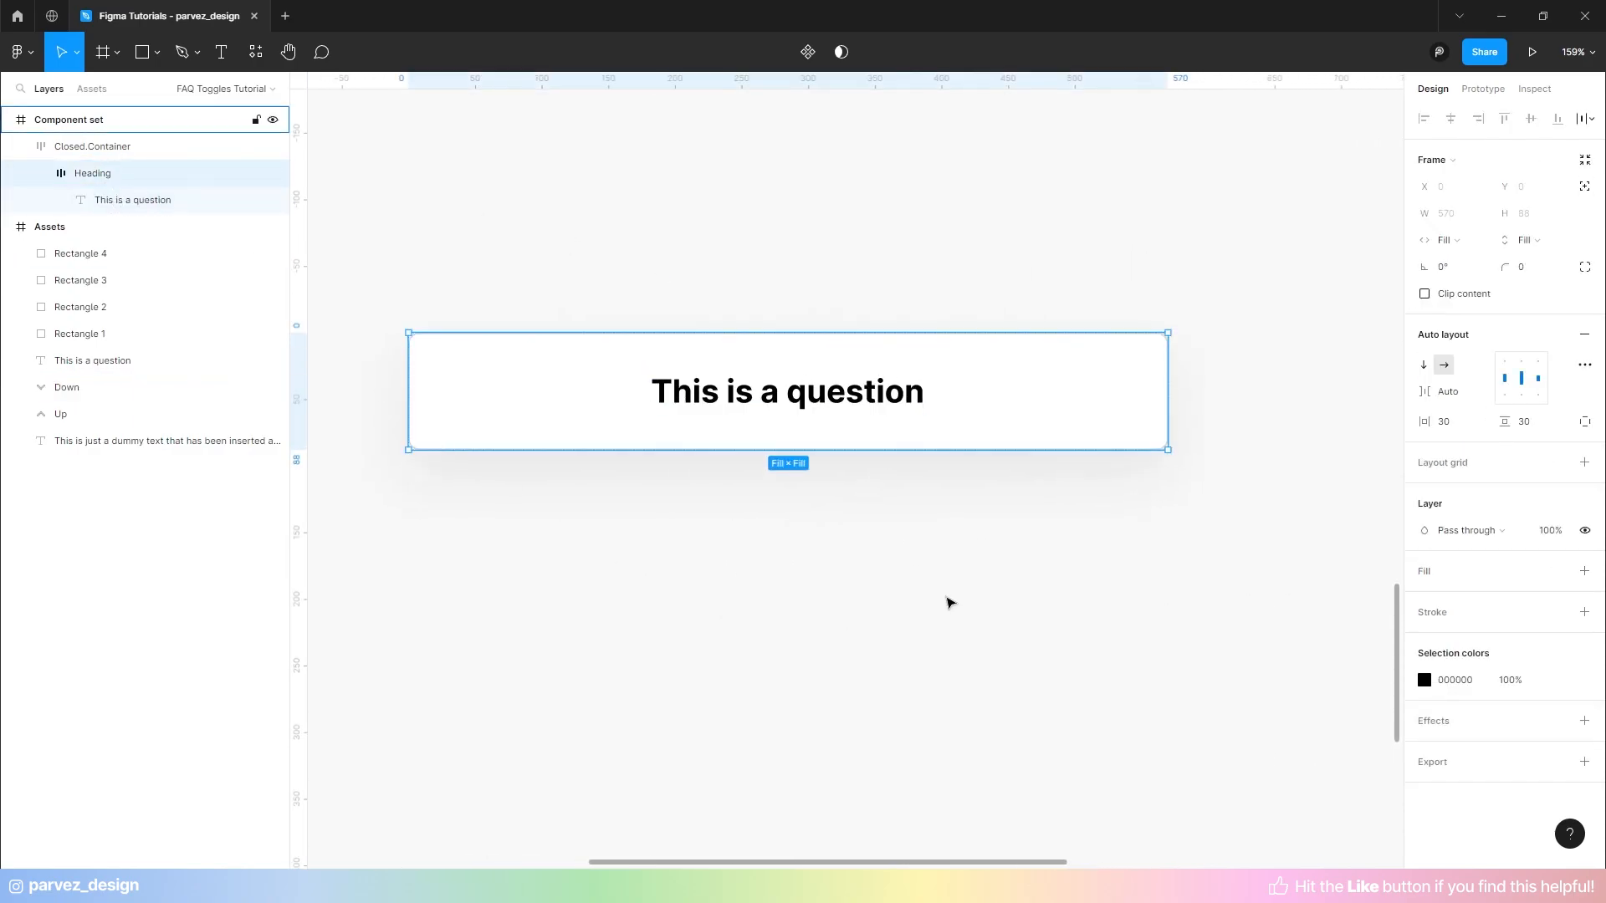
key("ctrl+v")
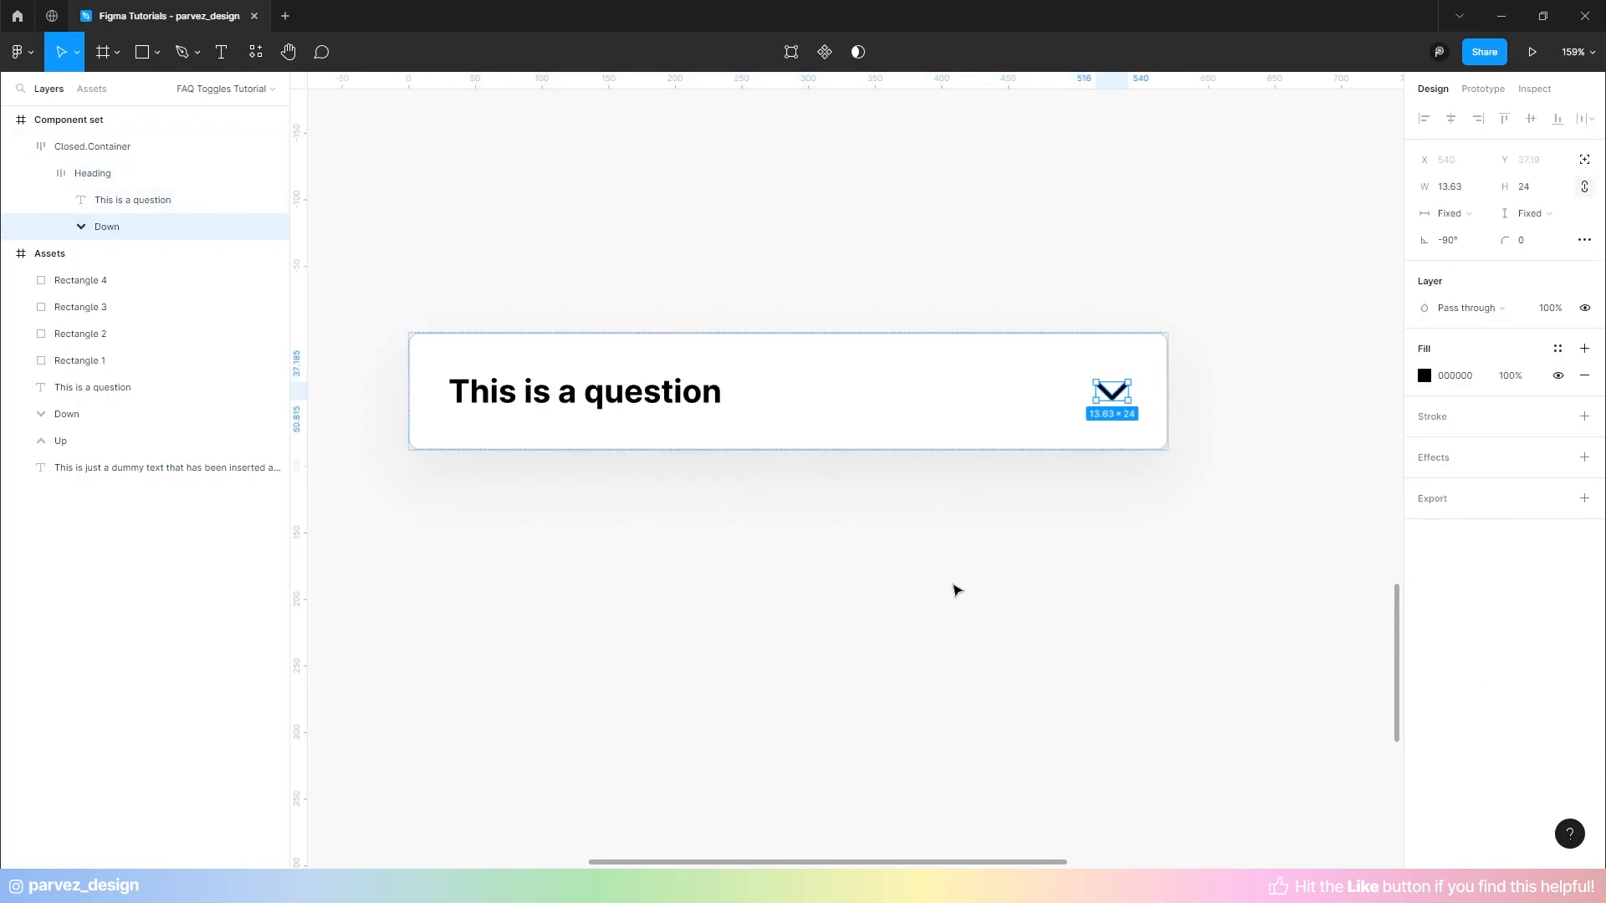
- Collapse the Closed.Container layer and clear the selection
left_click(1109, 478)
left_click(41, 173)
left_click(10, 151)
left_click(22, 150)
left_click(1159, 617)
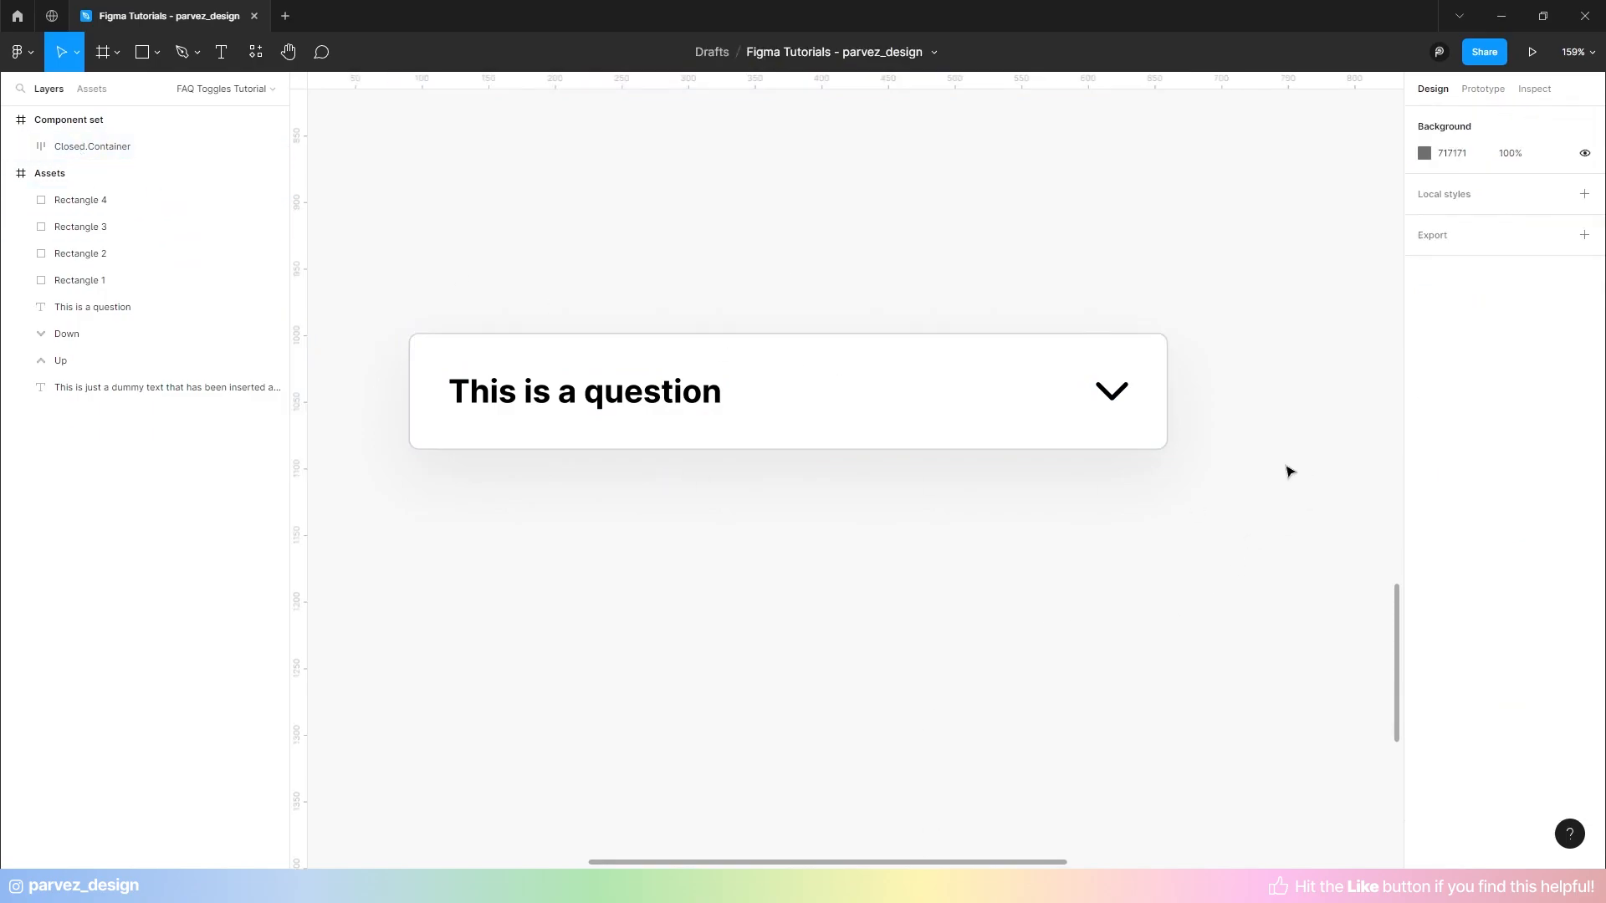
- Duplicate Closed.Container straight below the original, at about Y 381
scroll(1265, 473, "down", 2)
scroll(1330, 365, "down", 2)
scroll(1330, 366, "left", 1)
left_click(762, 316)
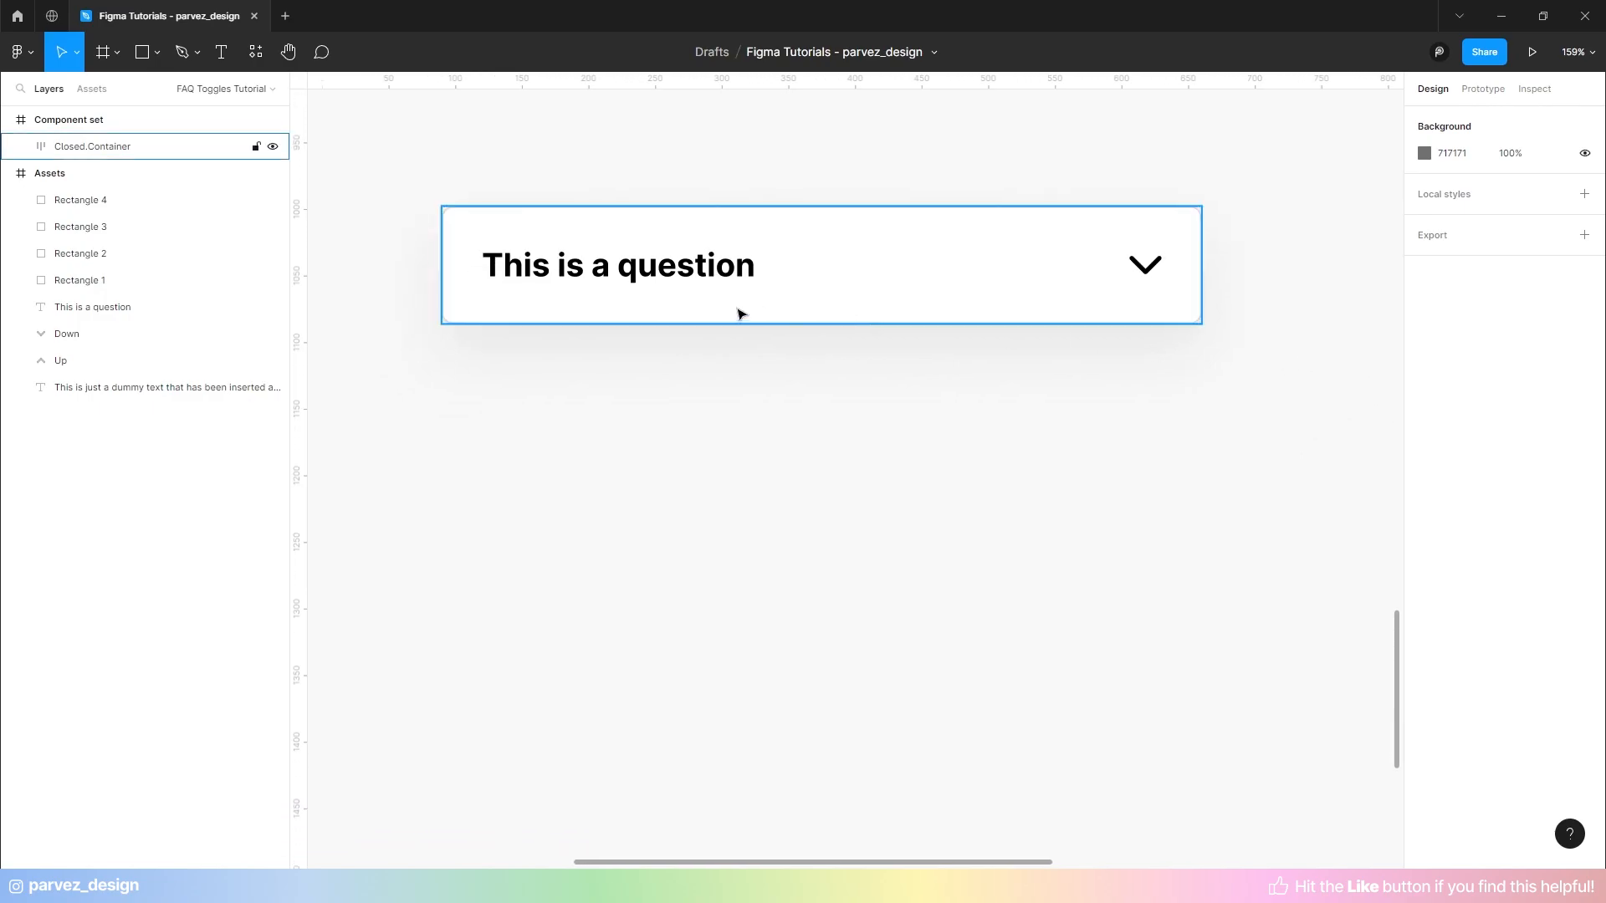
left_click(886, 580)
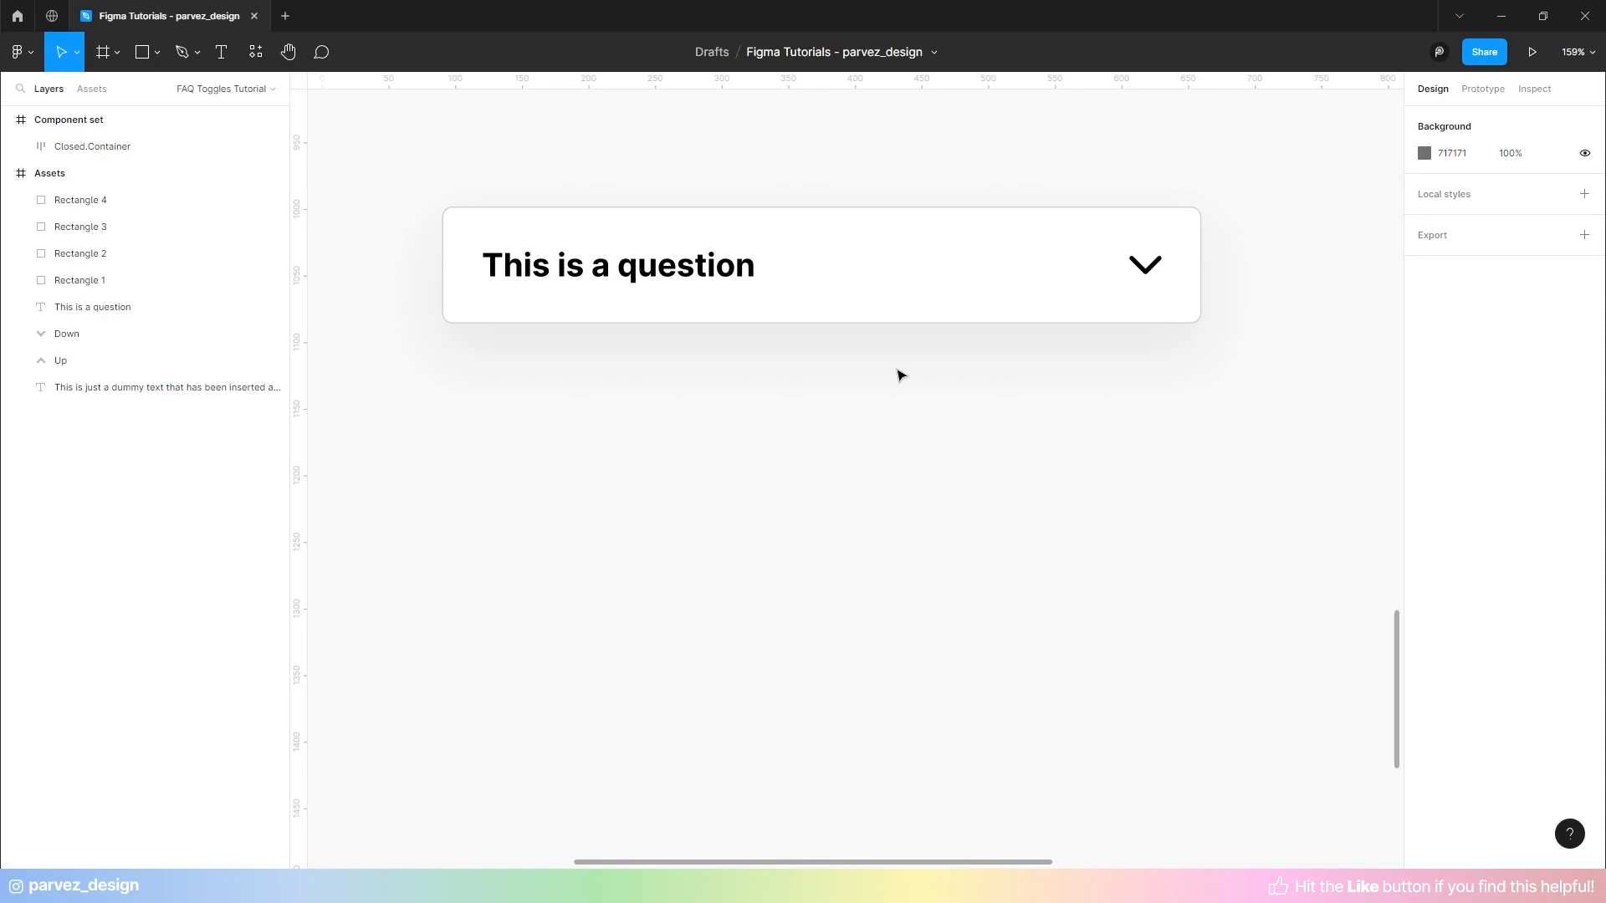
left_click(957, 280)
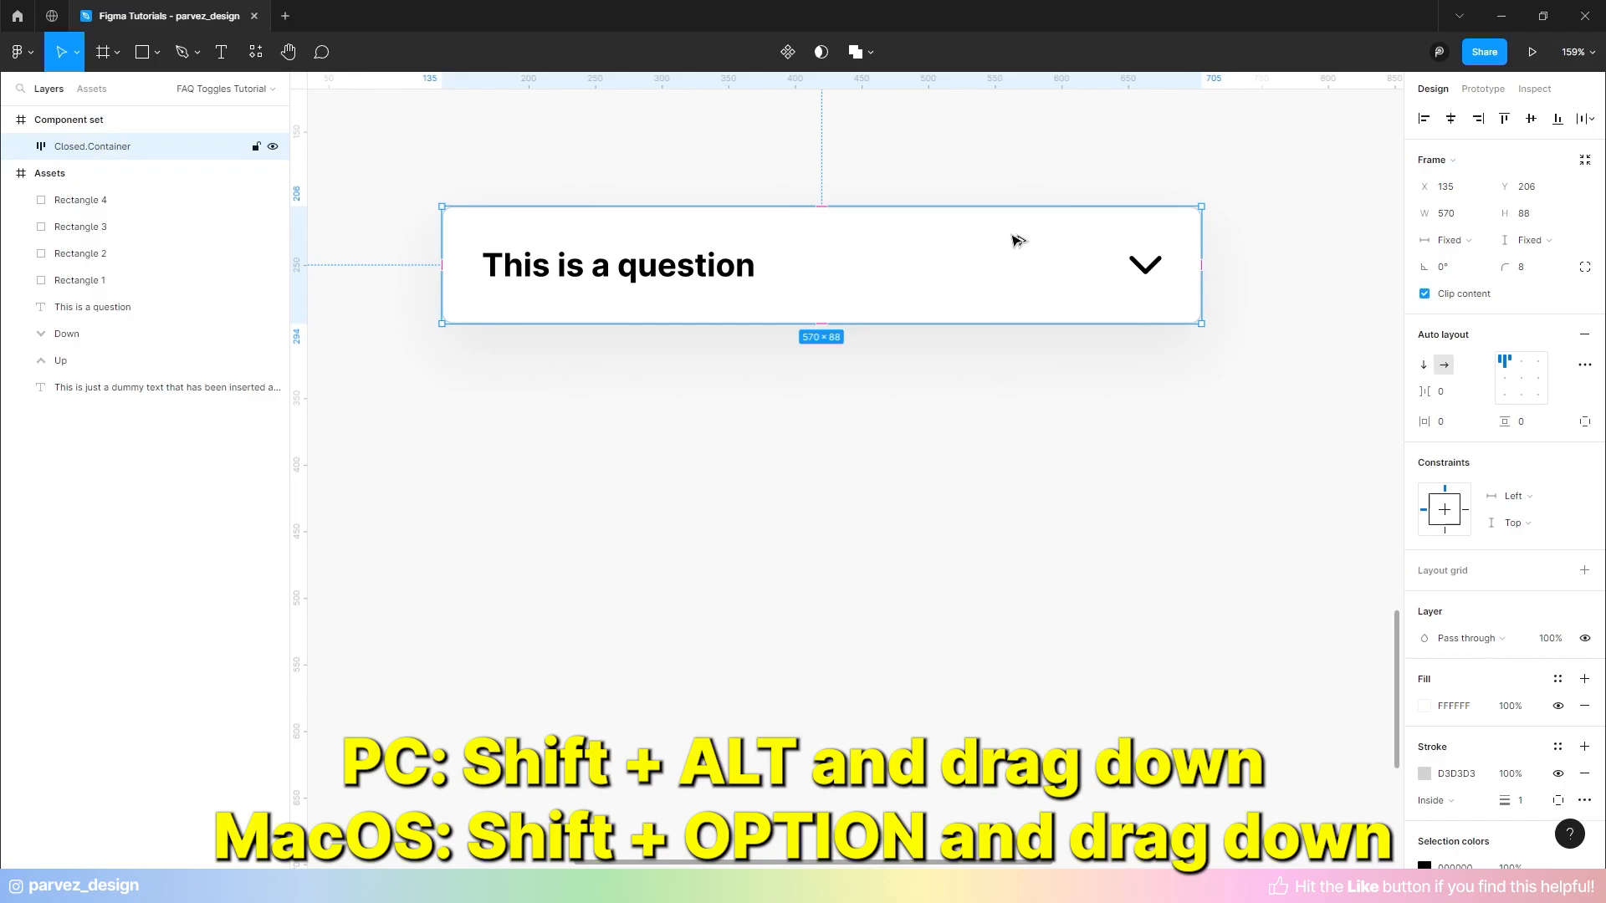
left_click_drag(1016, 255, 1007, 494)
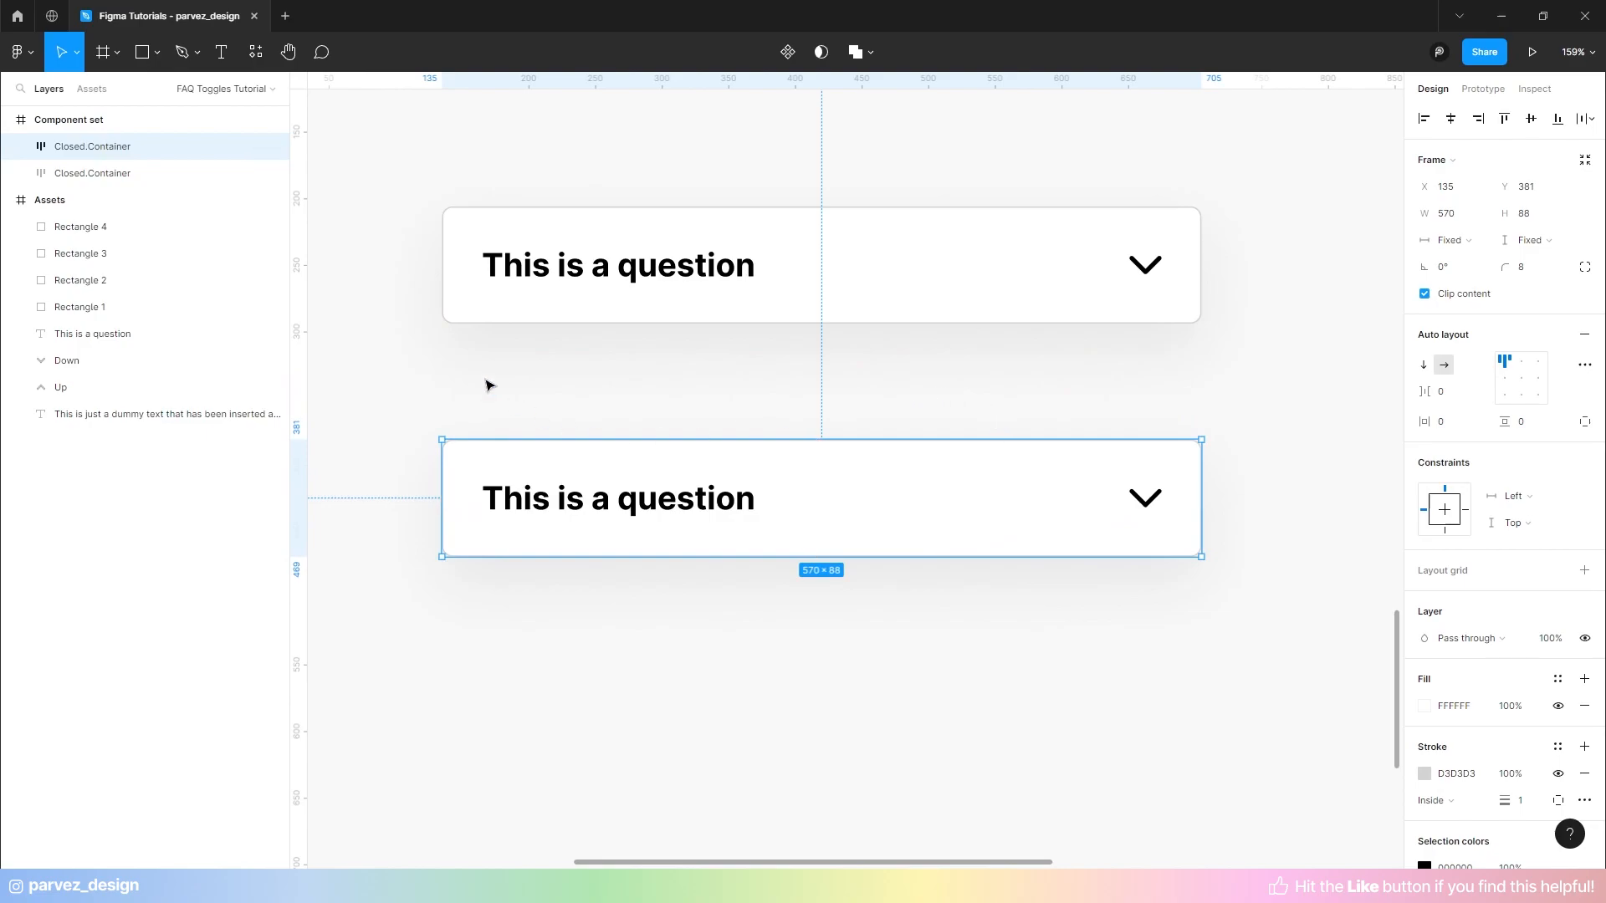
- Rename the duplicated container "Opened.Container"
double_click(72, 156)
left_click(67, 154)
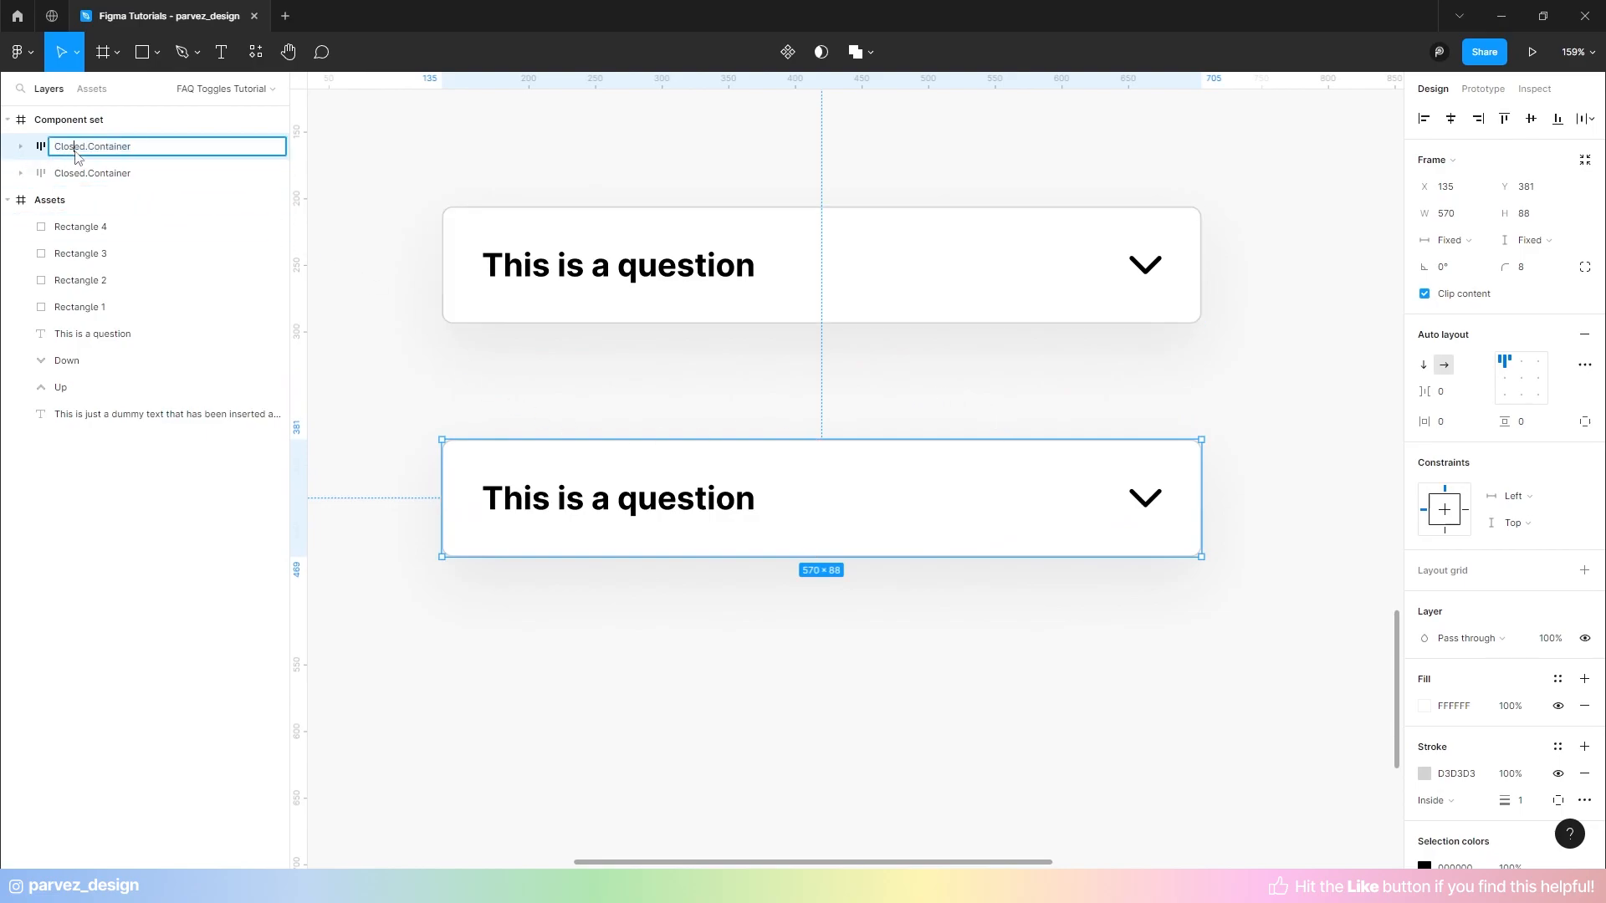
left_click_drag(86, 157, 34, 159)
type("Opened")
key("Return")
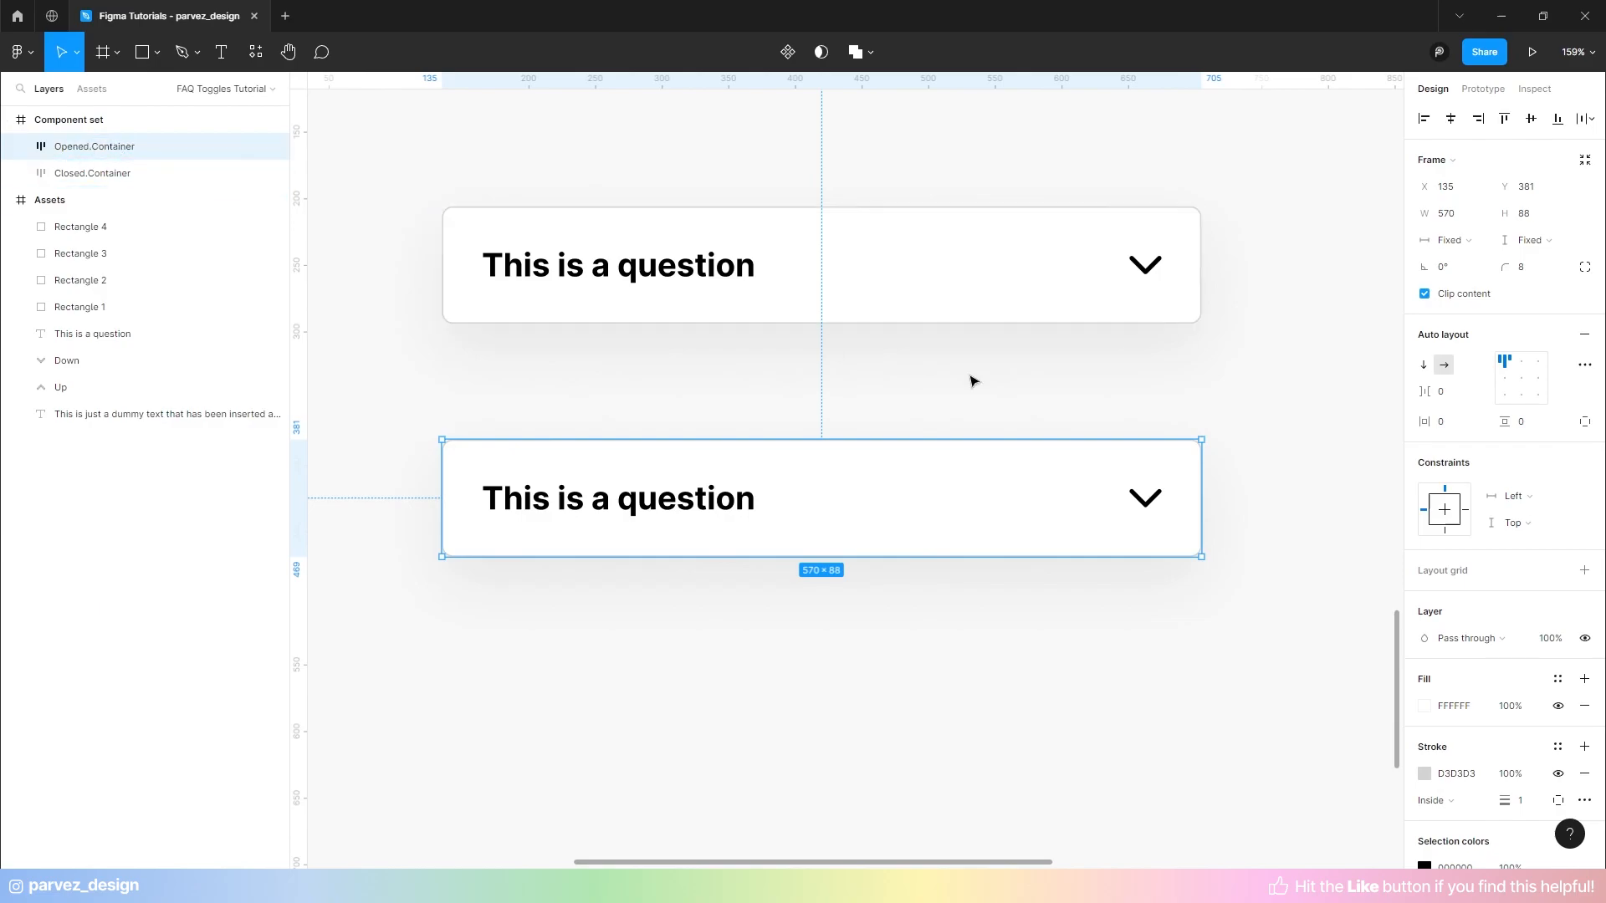
- Extend Opened.Container downward to a height of 300, keeping its upper edge in place
scroll(973, 353, "down", 1)
scroll(973, 353, "down", 3)
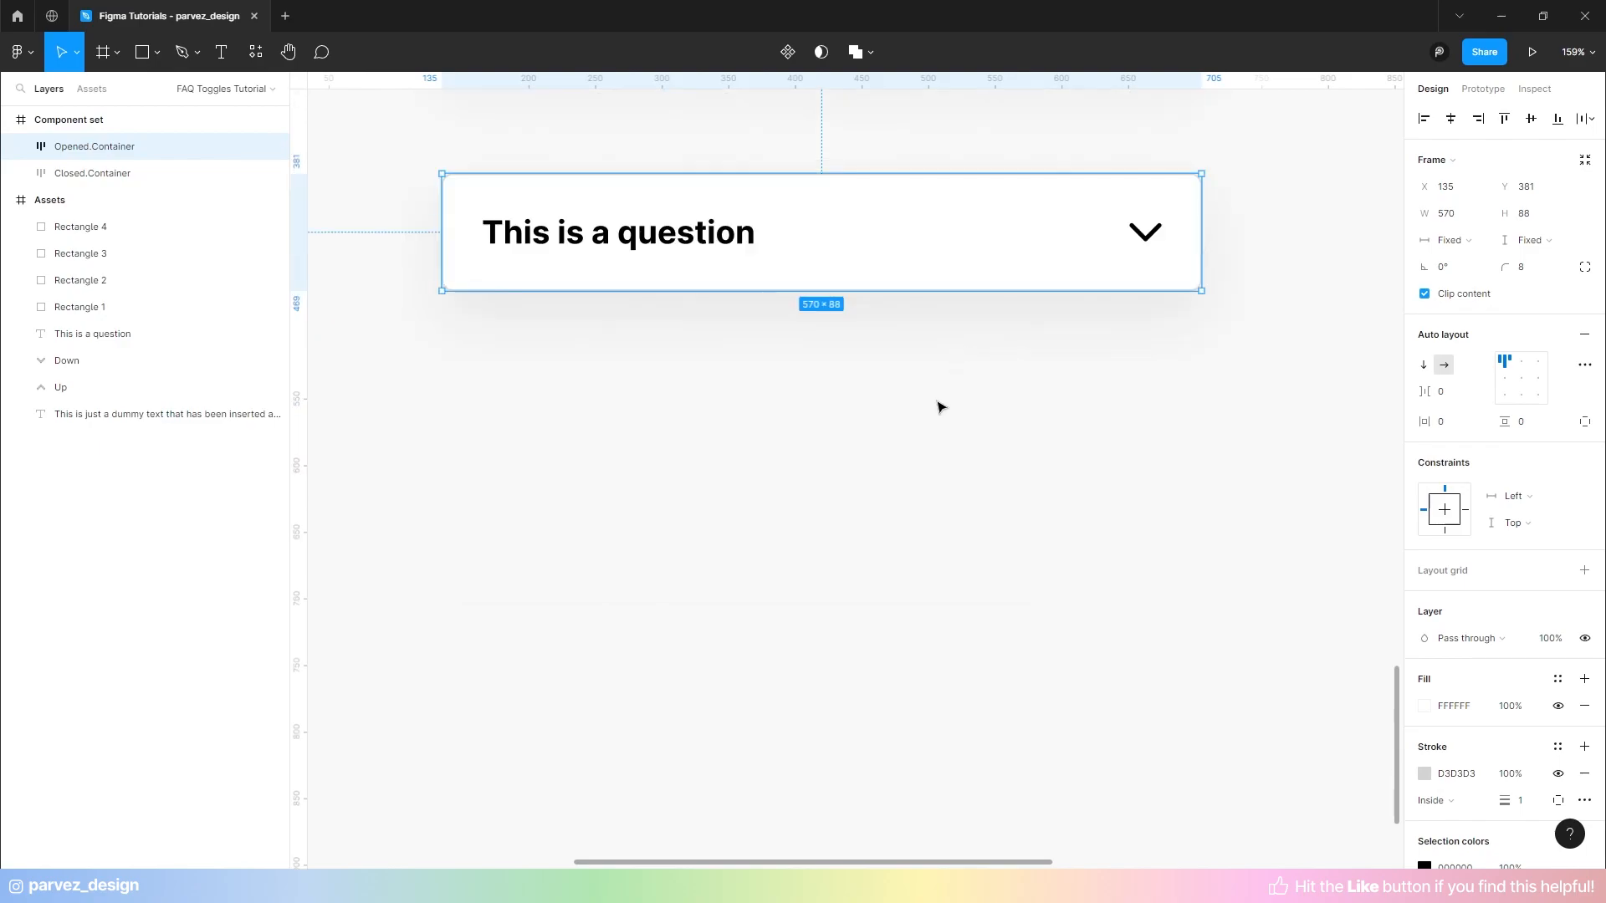
scroll(844, 379, "down", 1, "ctrl")
scroll(843, 379, "down", 2, "ctrl")
scroll(864, 376, "up", 1)
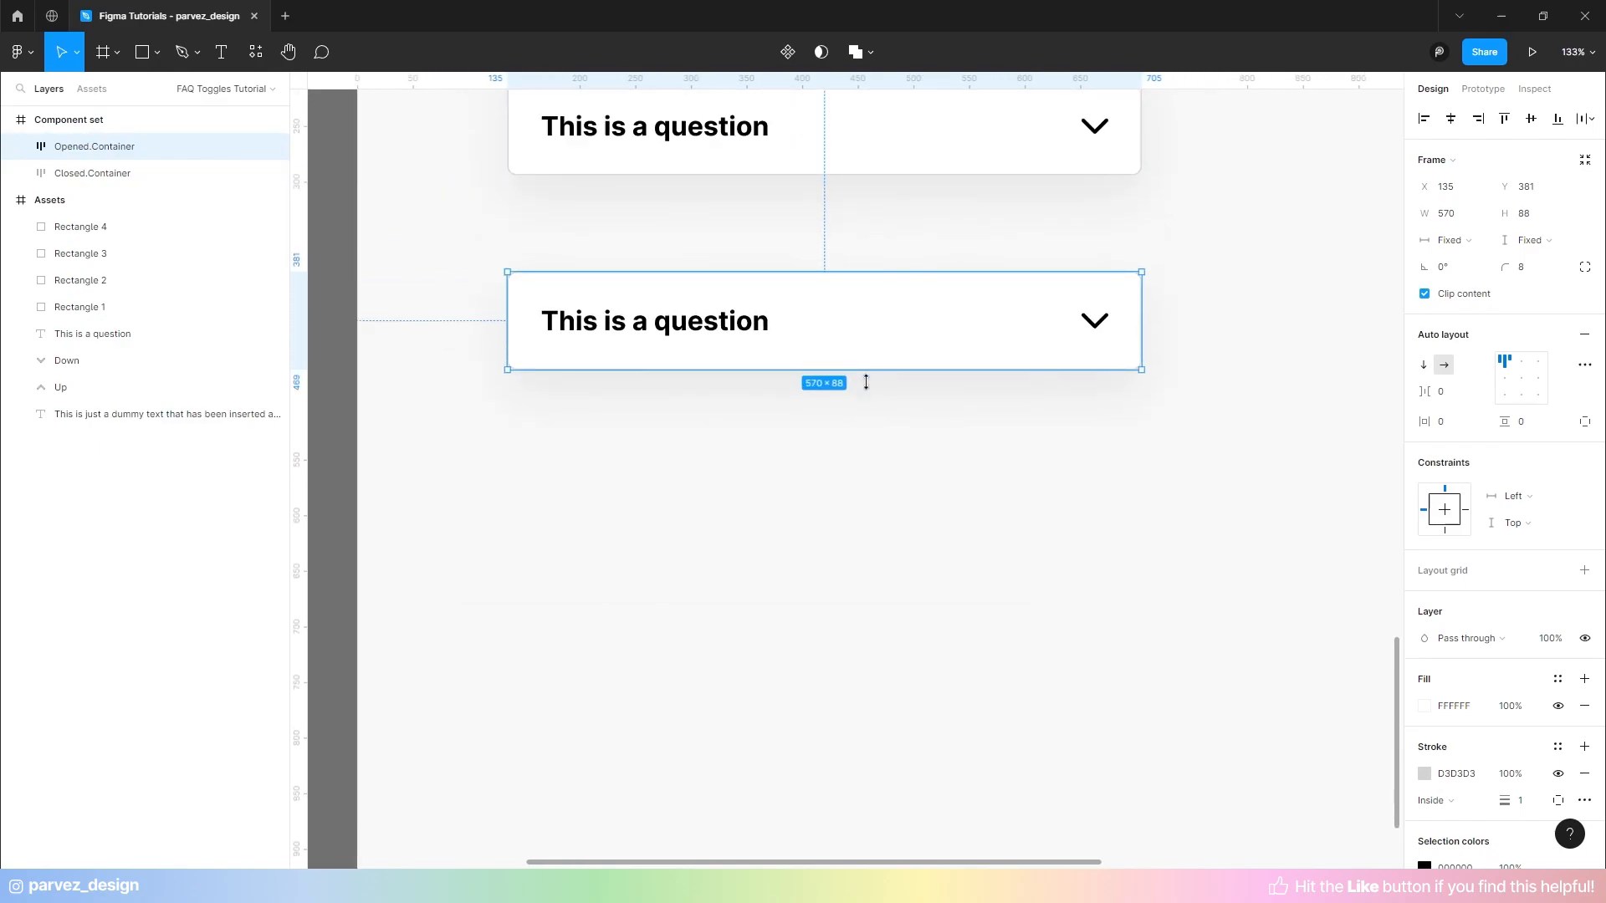
left_click_drag(849, 375, 846, 590)
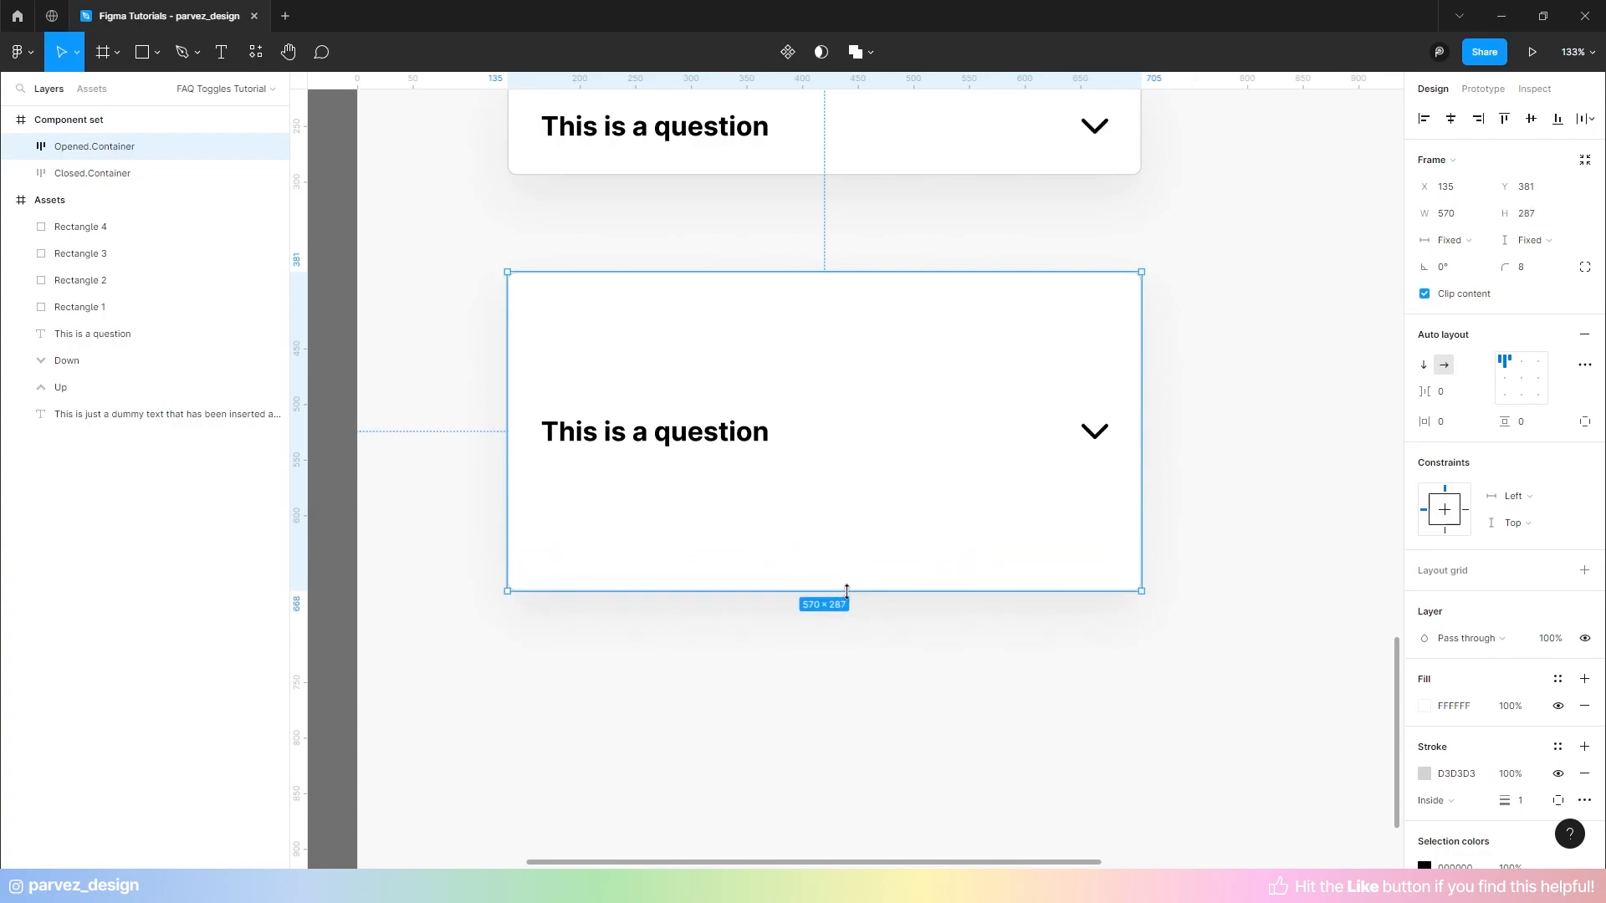
left_click_drag(846, 590, 847, 606)
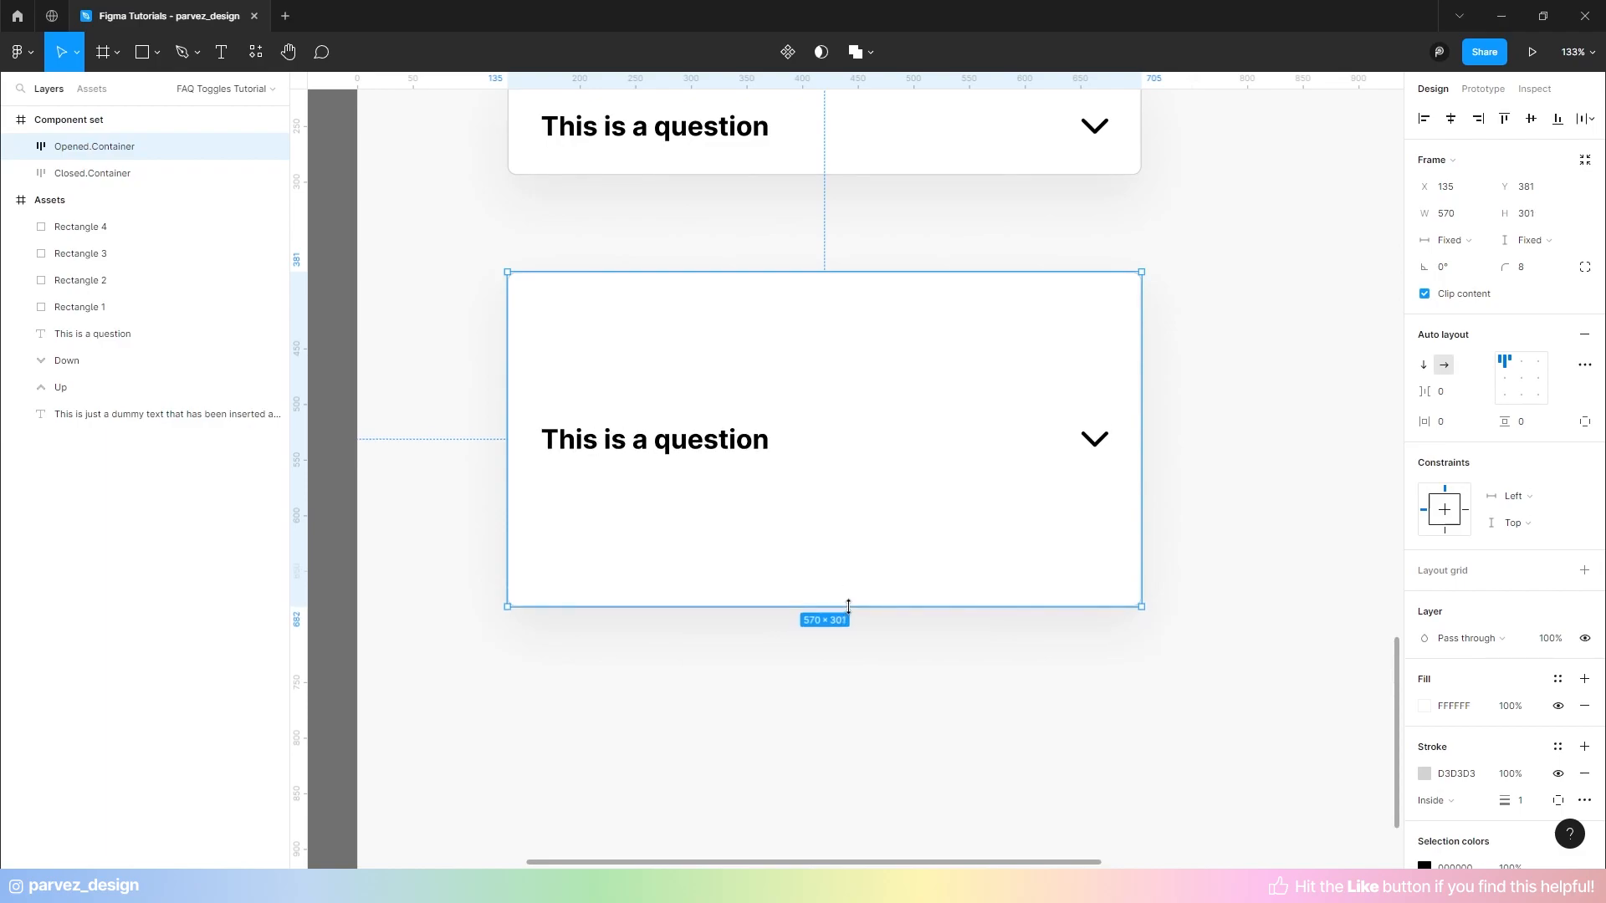
left_click_drag(848, 606, 846, 603)
scroll(831, 570, "up", 1)
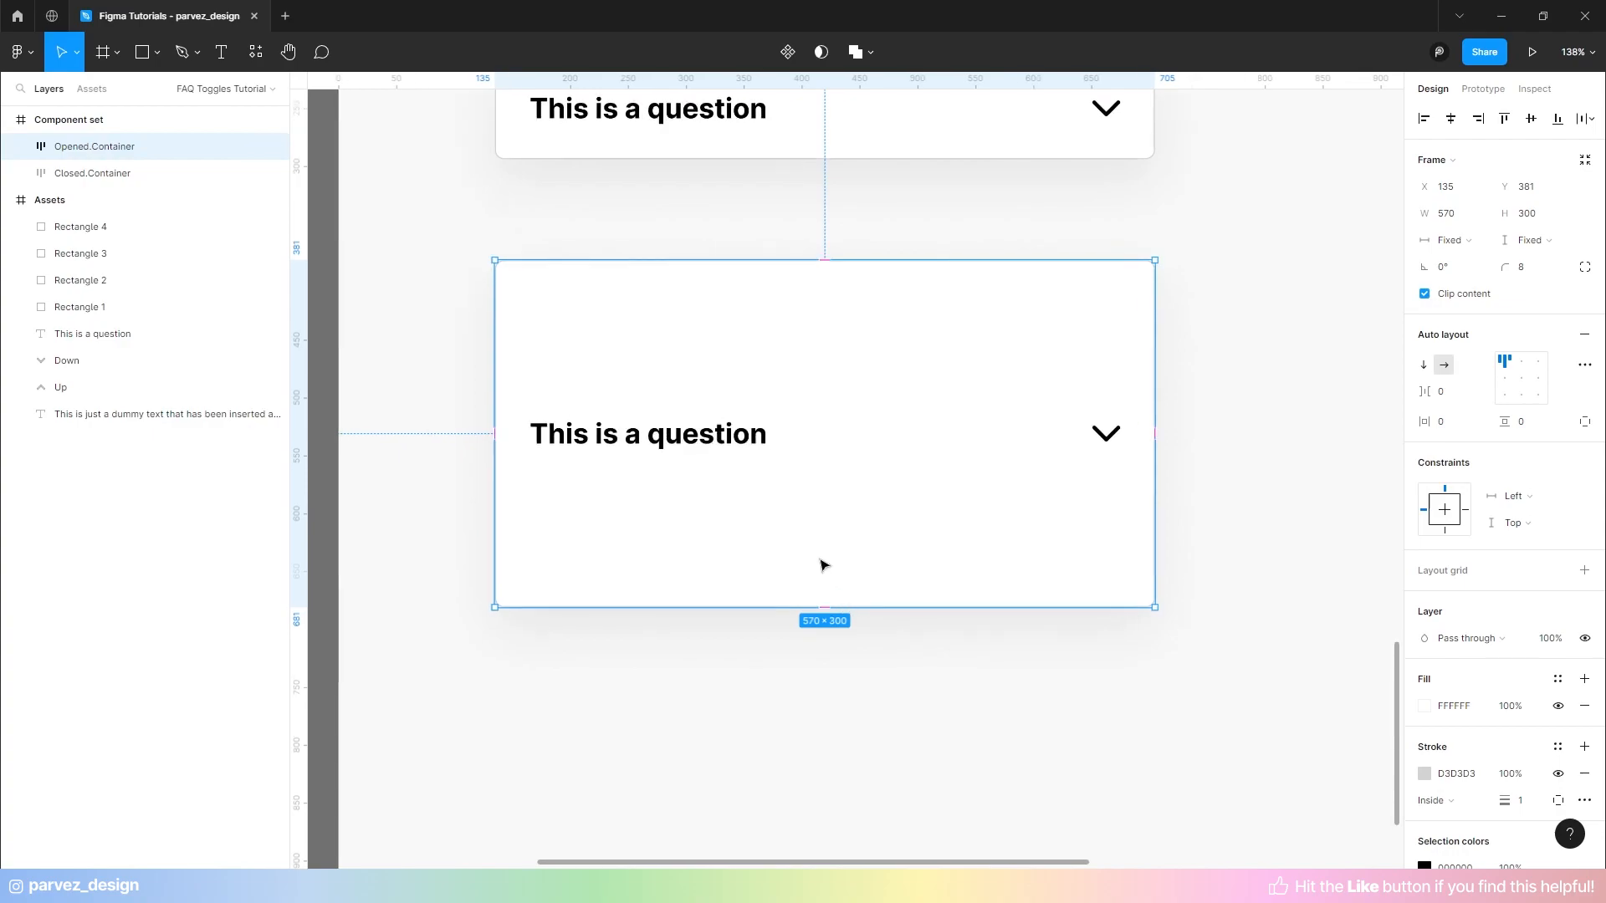
- Set the vertical resizing of the Heading frame inside Opened.Container to Fixed height
left_click(21, 148)
left_click(92, 175)
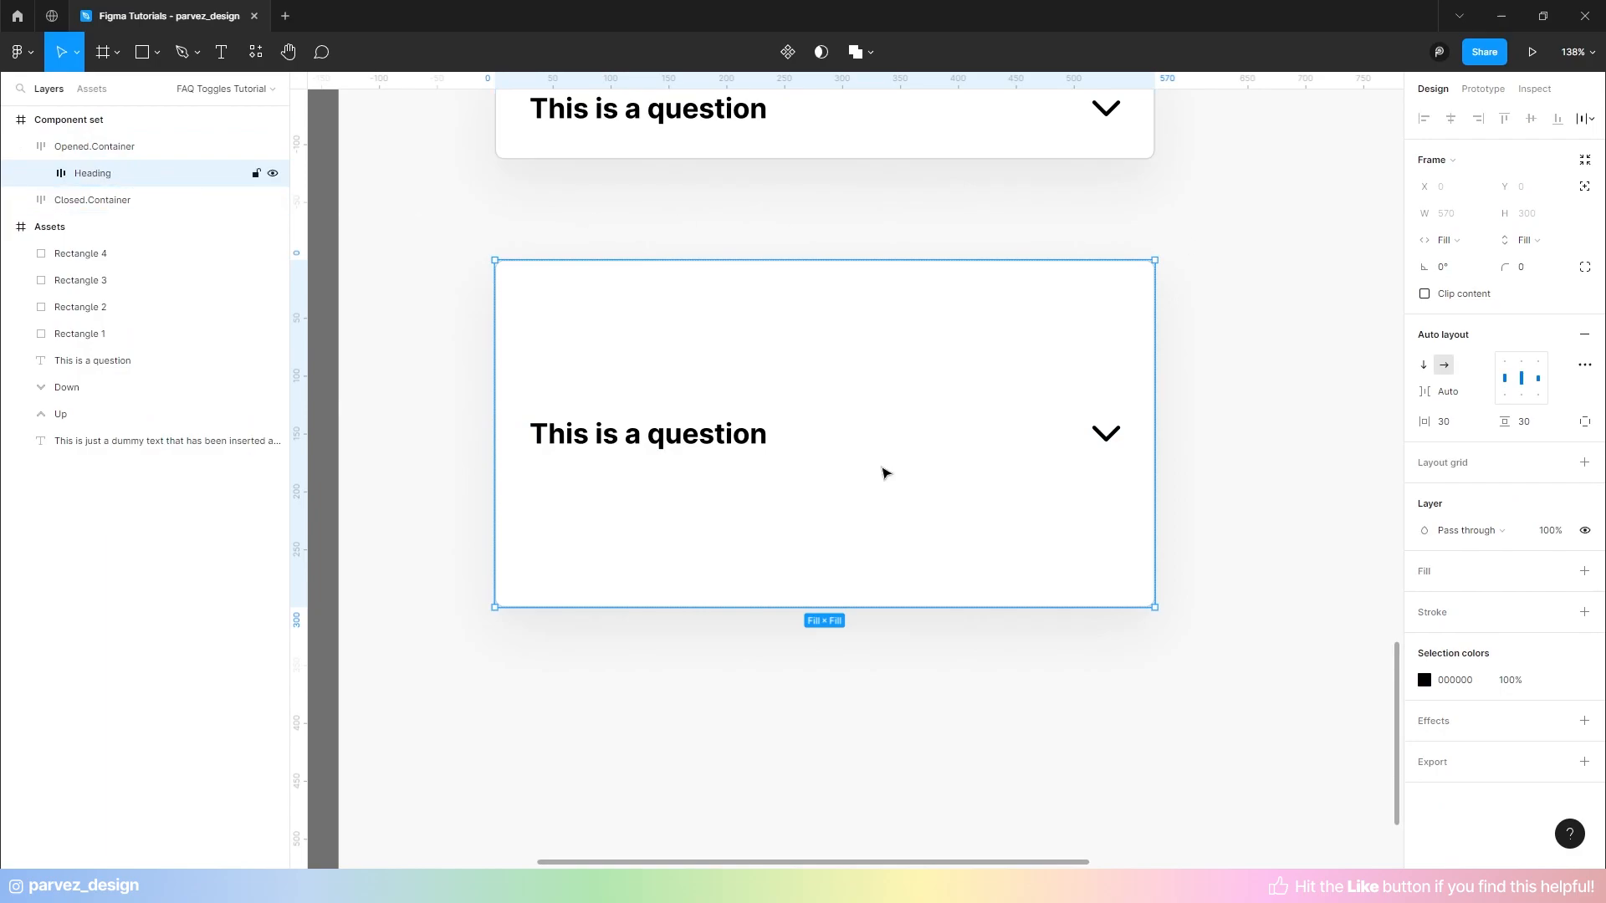
left_click(1543, 243)
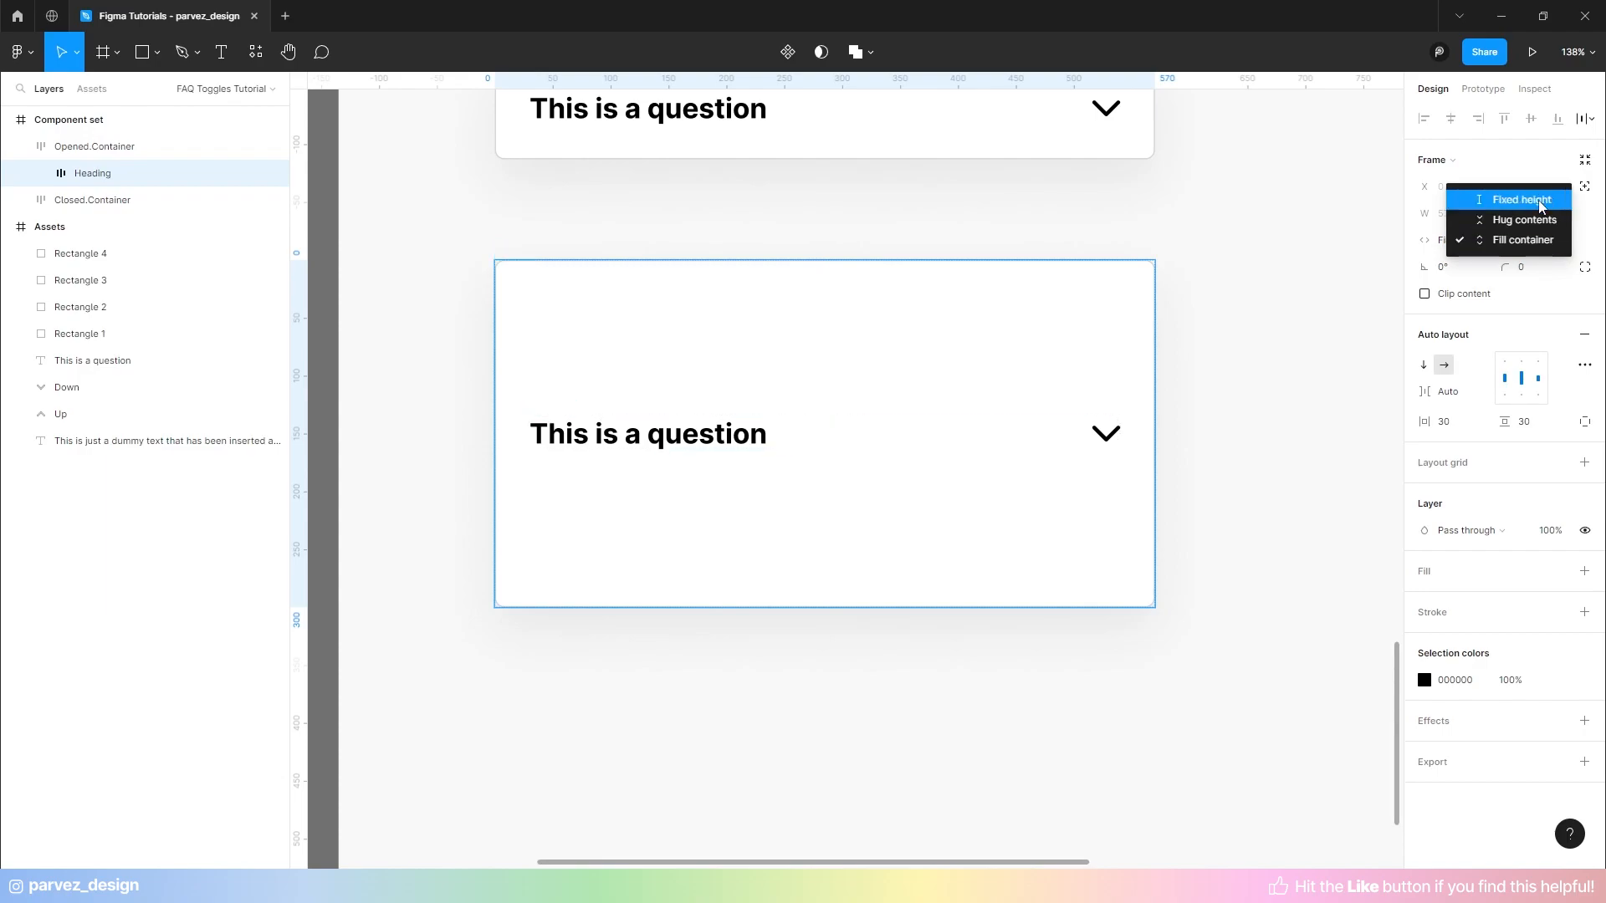
left_click(1542, 203)
scroll(1087, 308, "up", 3)
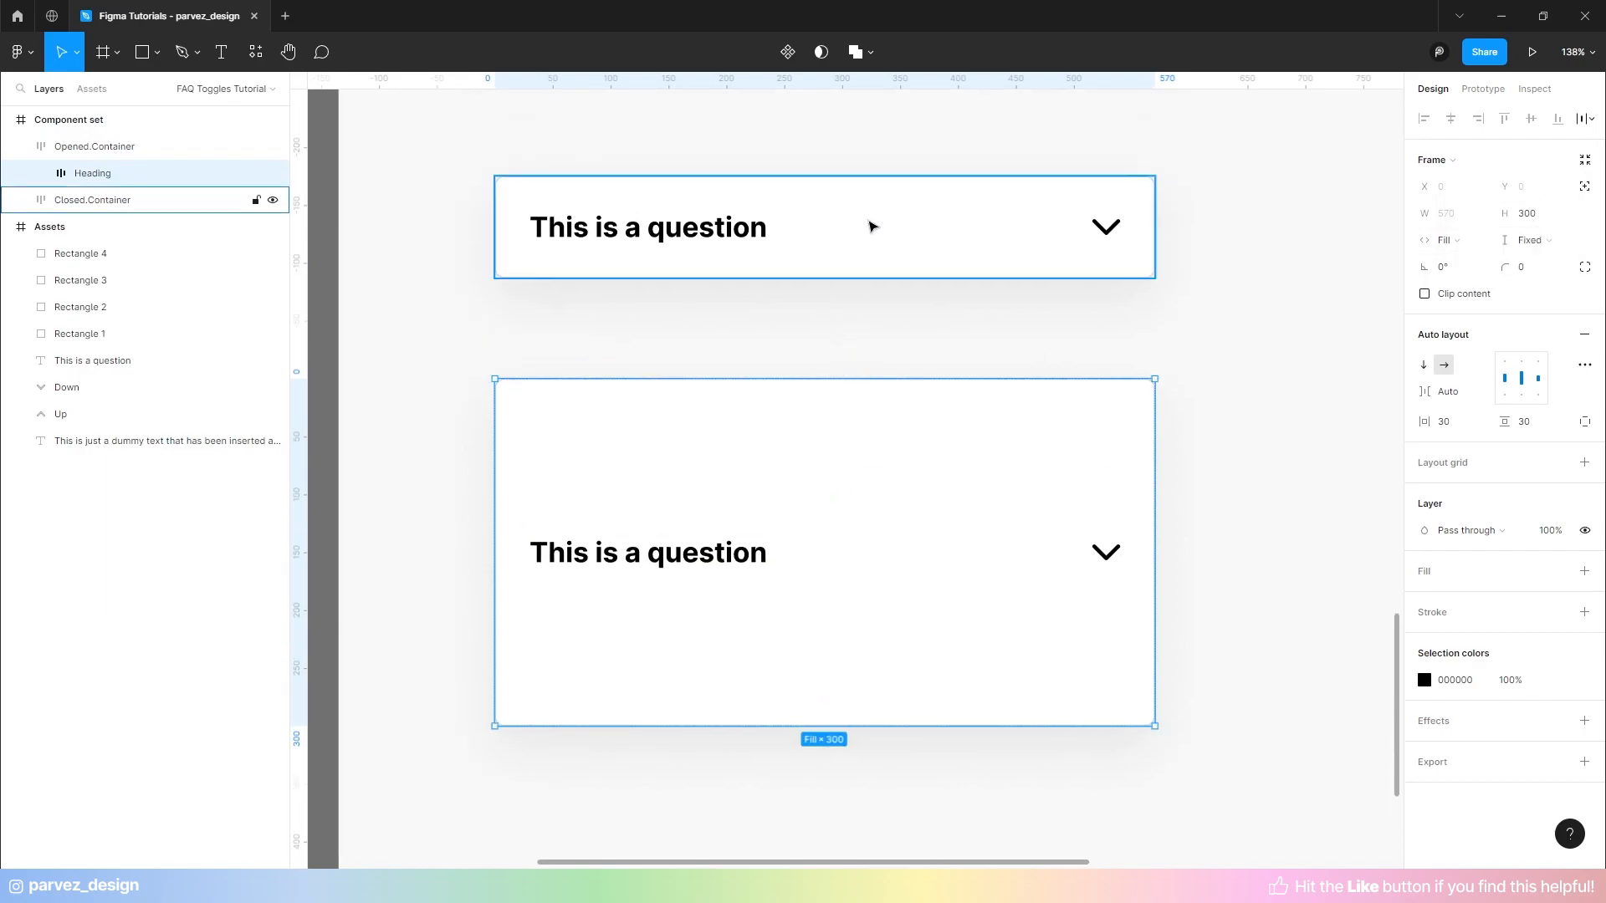
- Set the height of the Heading frame inside Opened.Container to 88
left_click(870, 225)
left_click(744, 558)
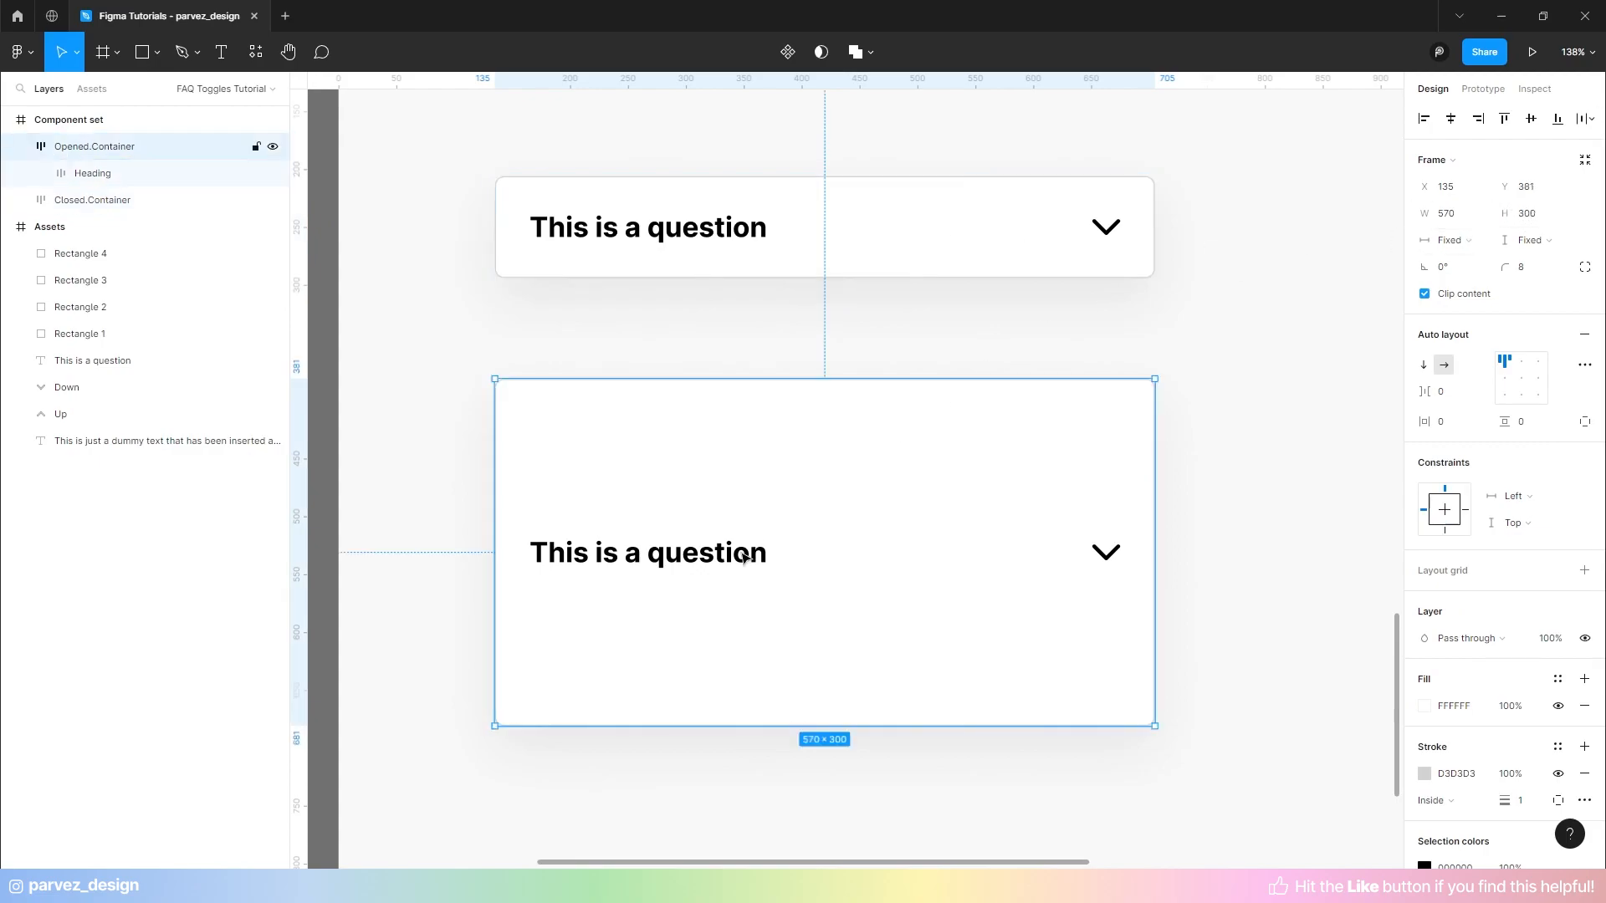
double_click(740, 554)
left_click(1560, 214)
key("Return")
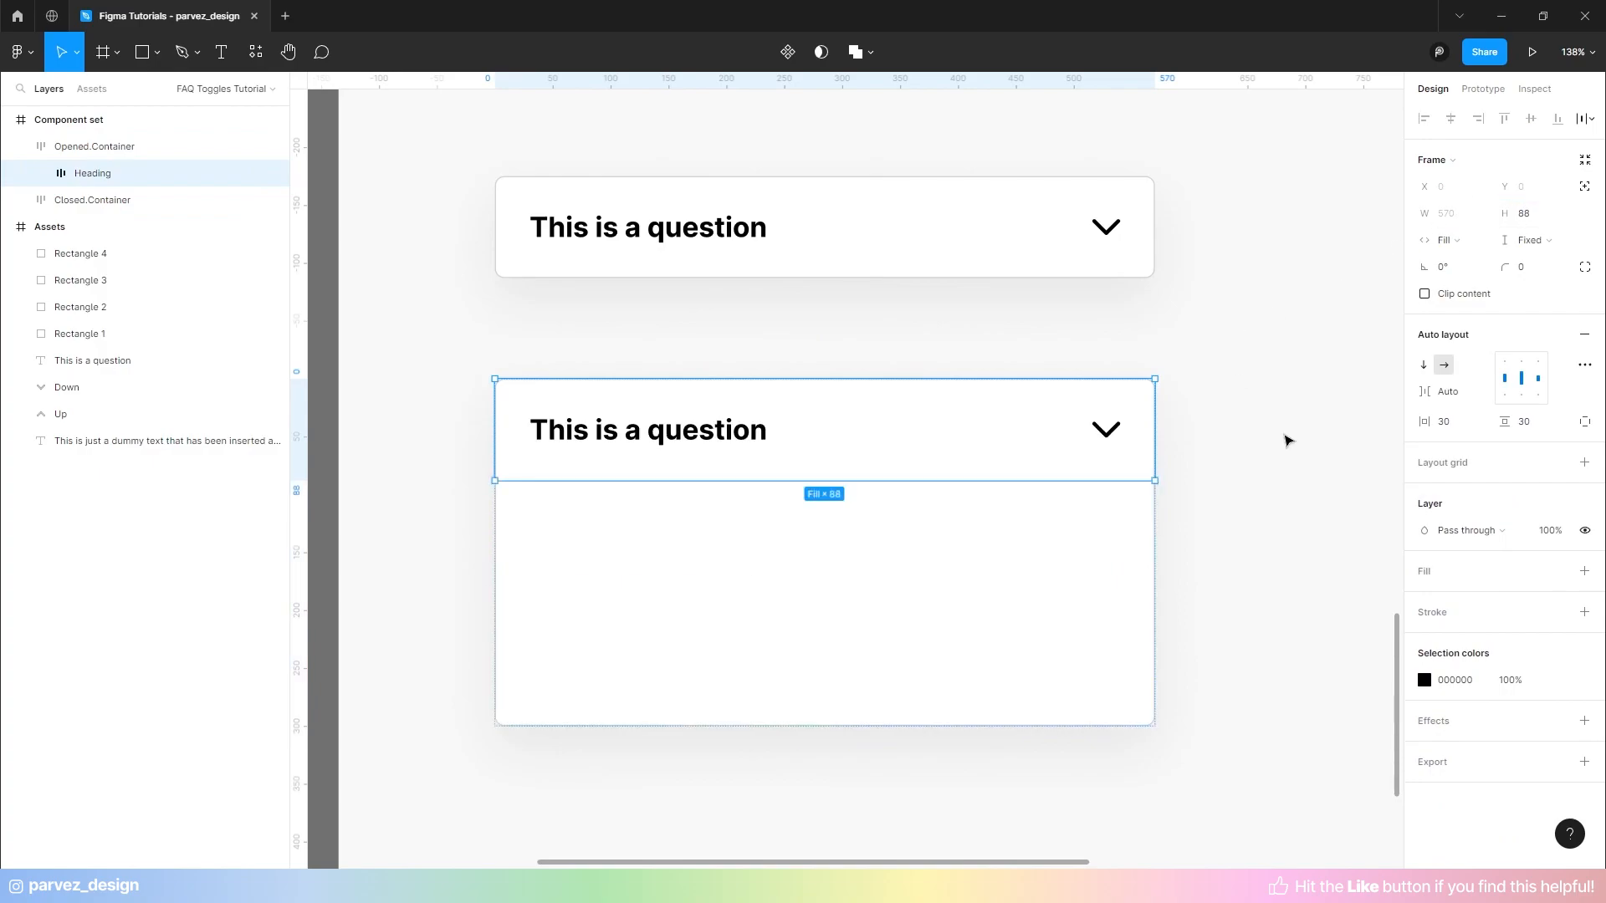
left_click(1288, 441)
- Add a stroke to Opened.Container's Heading frame and sample its colour, D3D3D3, from the container's grey border
double_click(912, 447)
left_click(1584, 613)
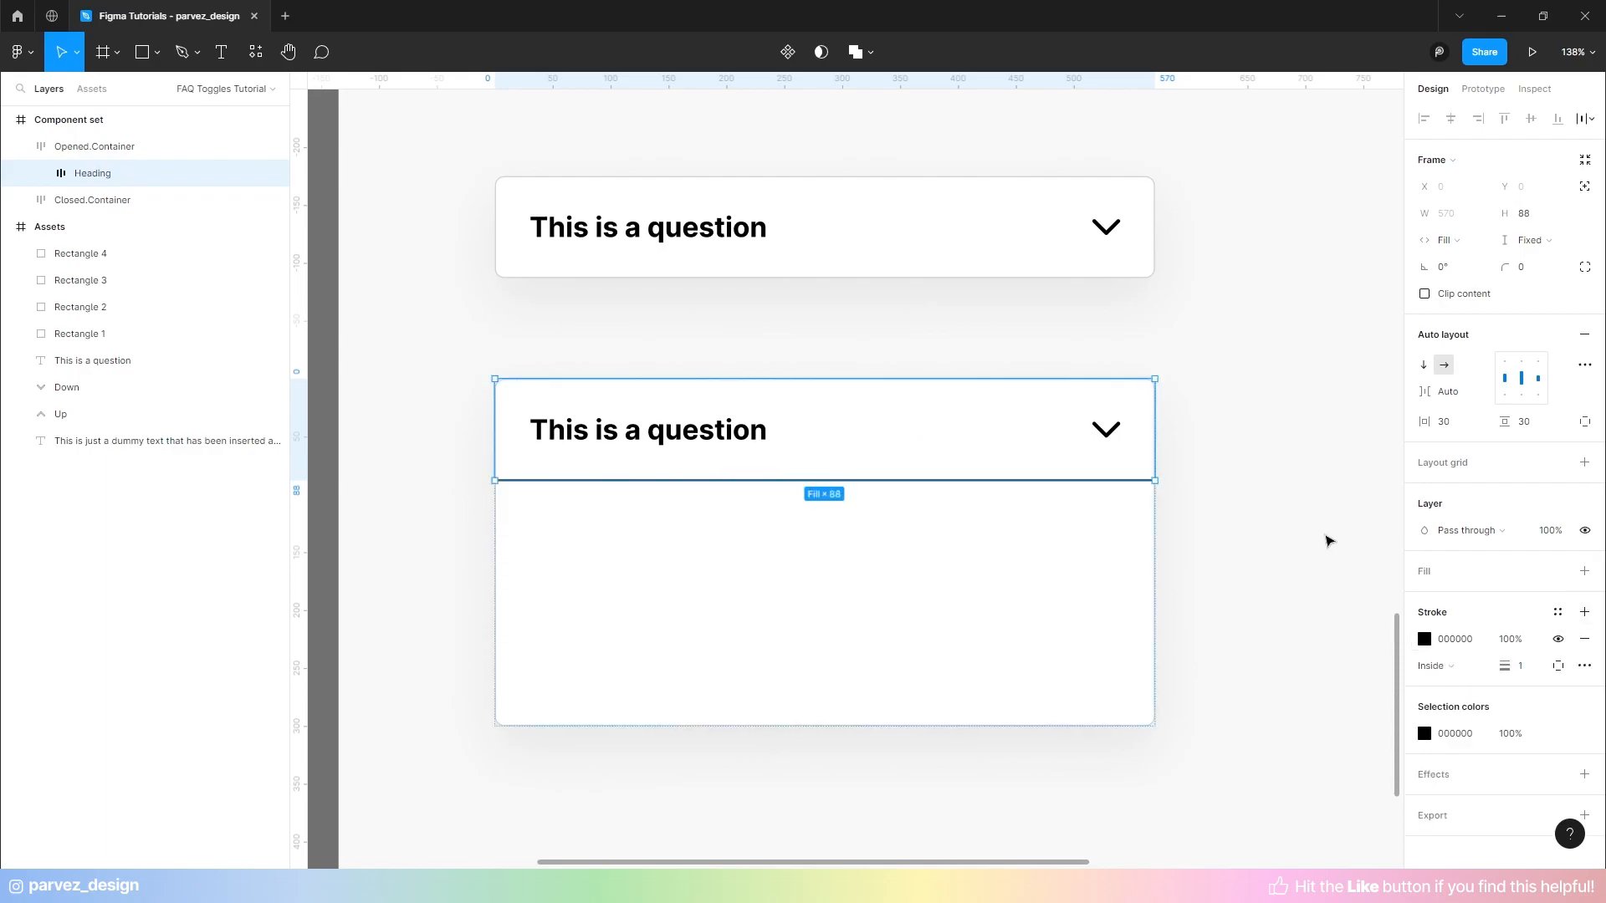
scroll(1140, 377, "up", 7)
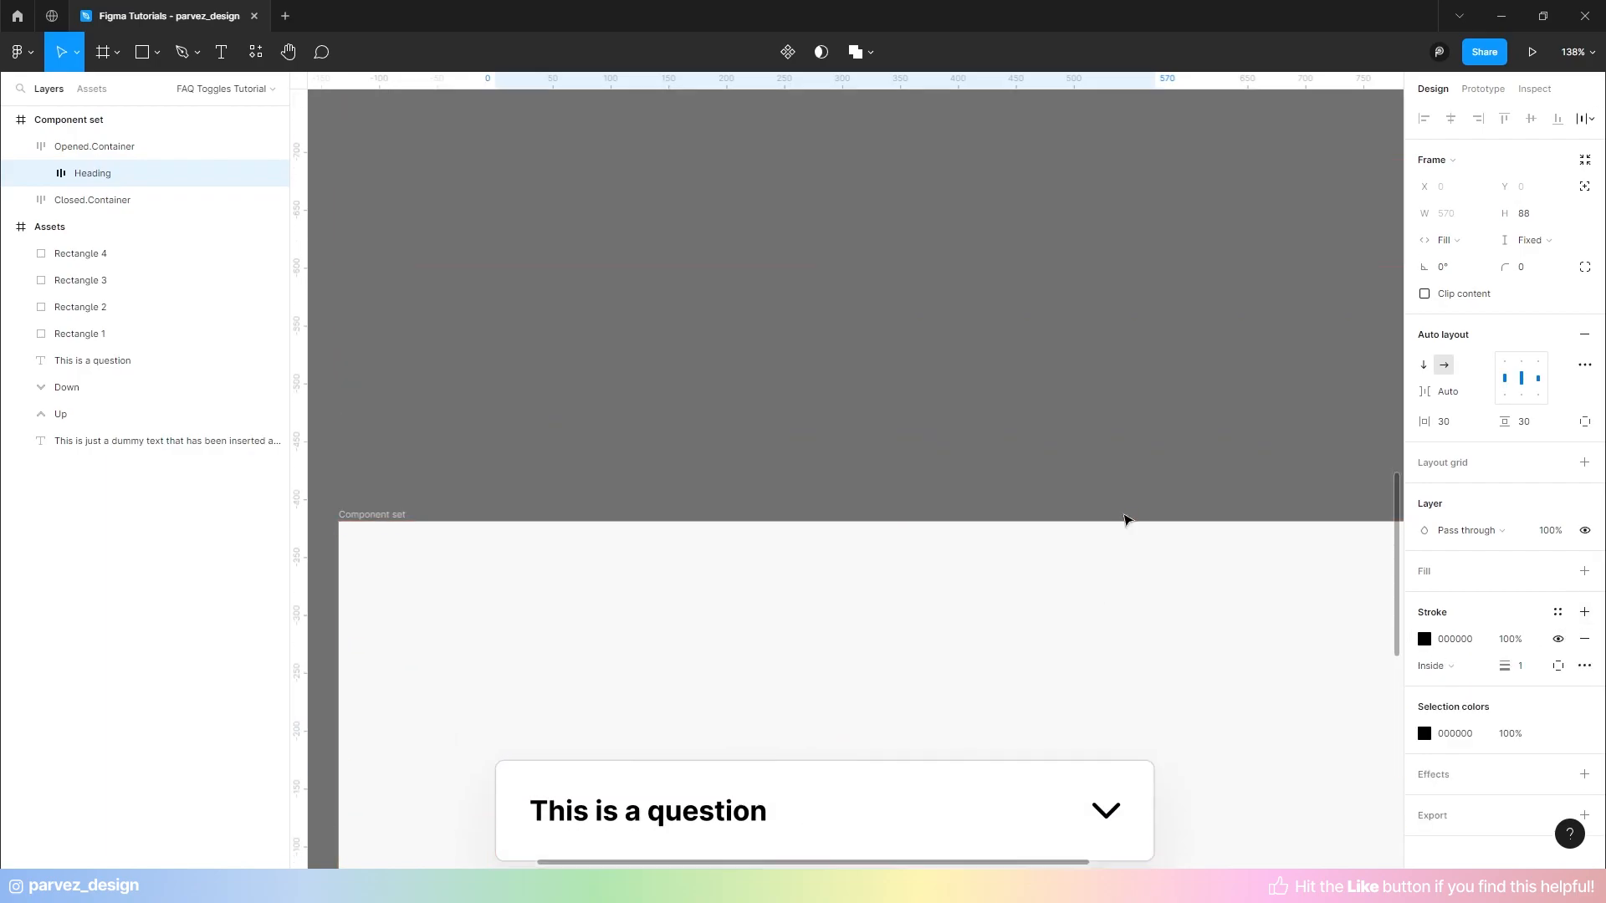
scroll(1127, 515, "down", 5)
scroll(1129, 507, "up", 3)
scroll(1129, 506, "up", 10)
left_click(1425, 639)
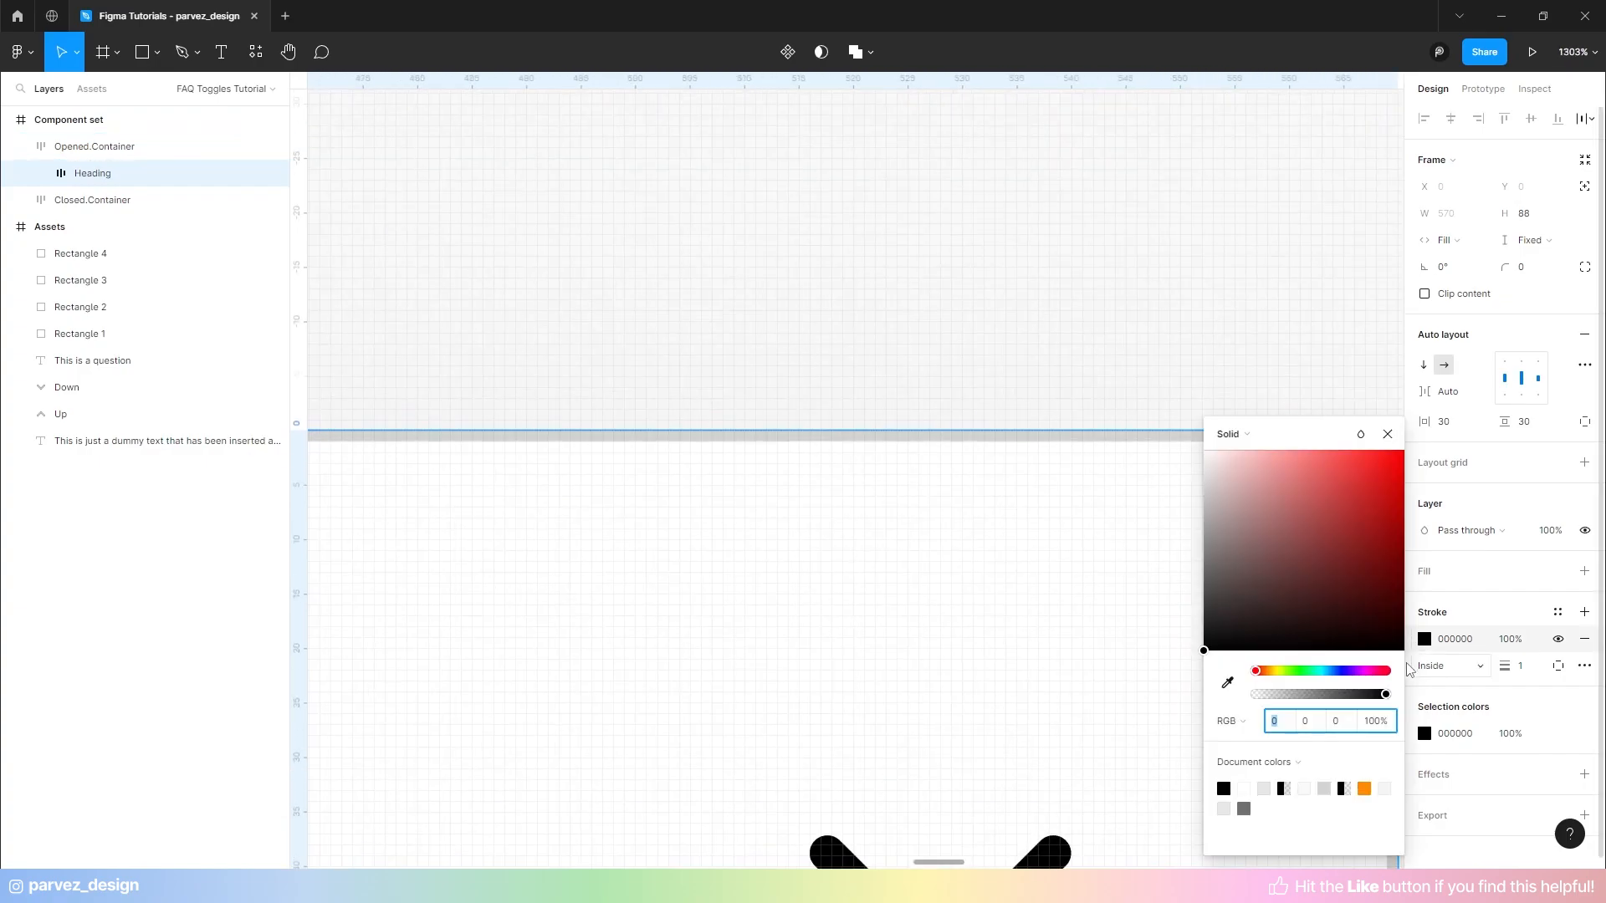
left_click(1228, 684)
left_click(1107, 432)
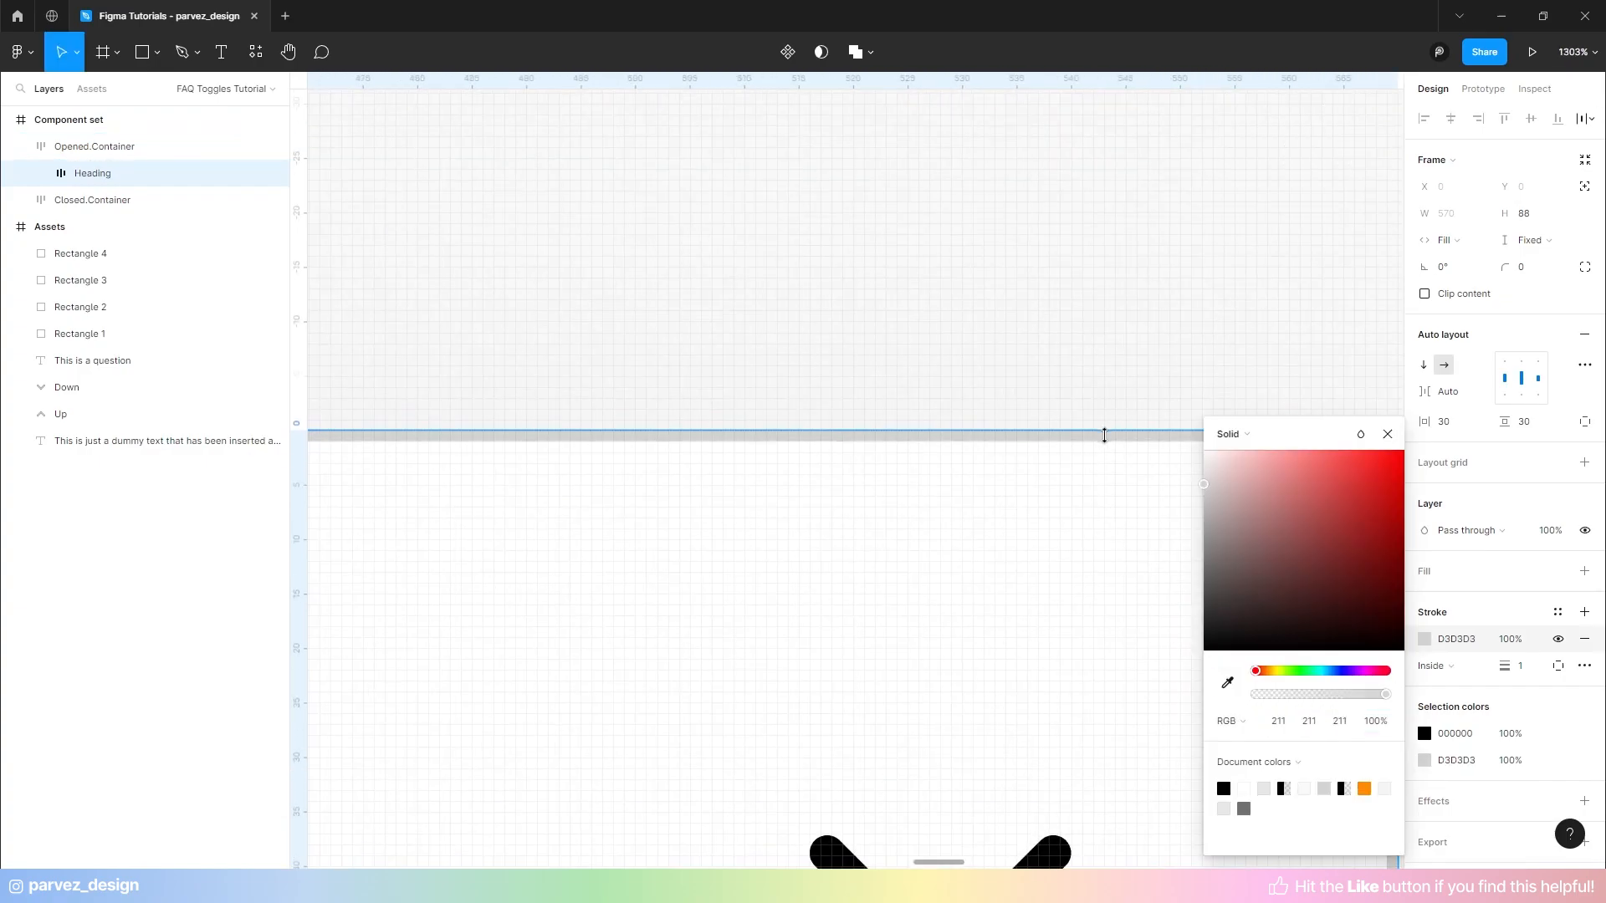
left_click(1387, 434)
- Limit the Heading frame's stroke to its bottom side so that it forms a divider
scroll(1065, 334, "down", 10)
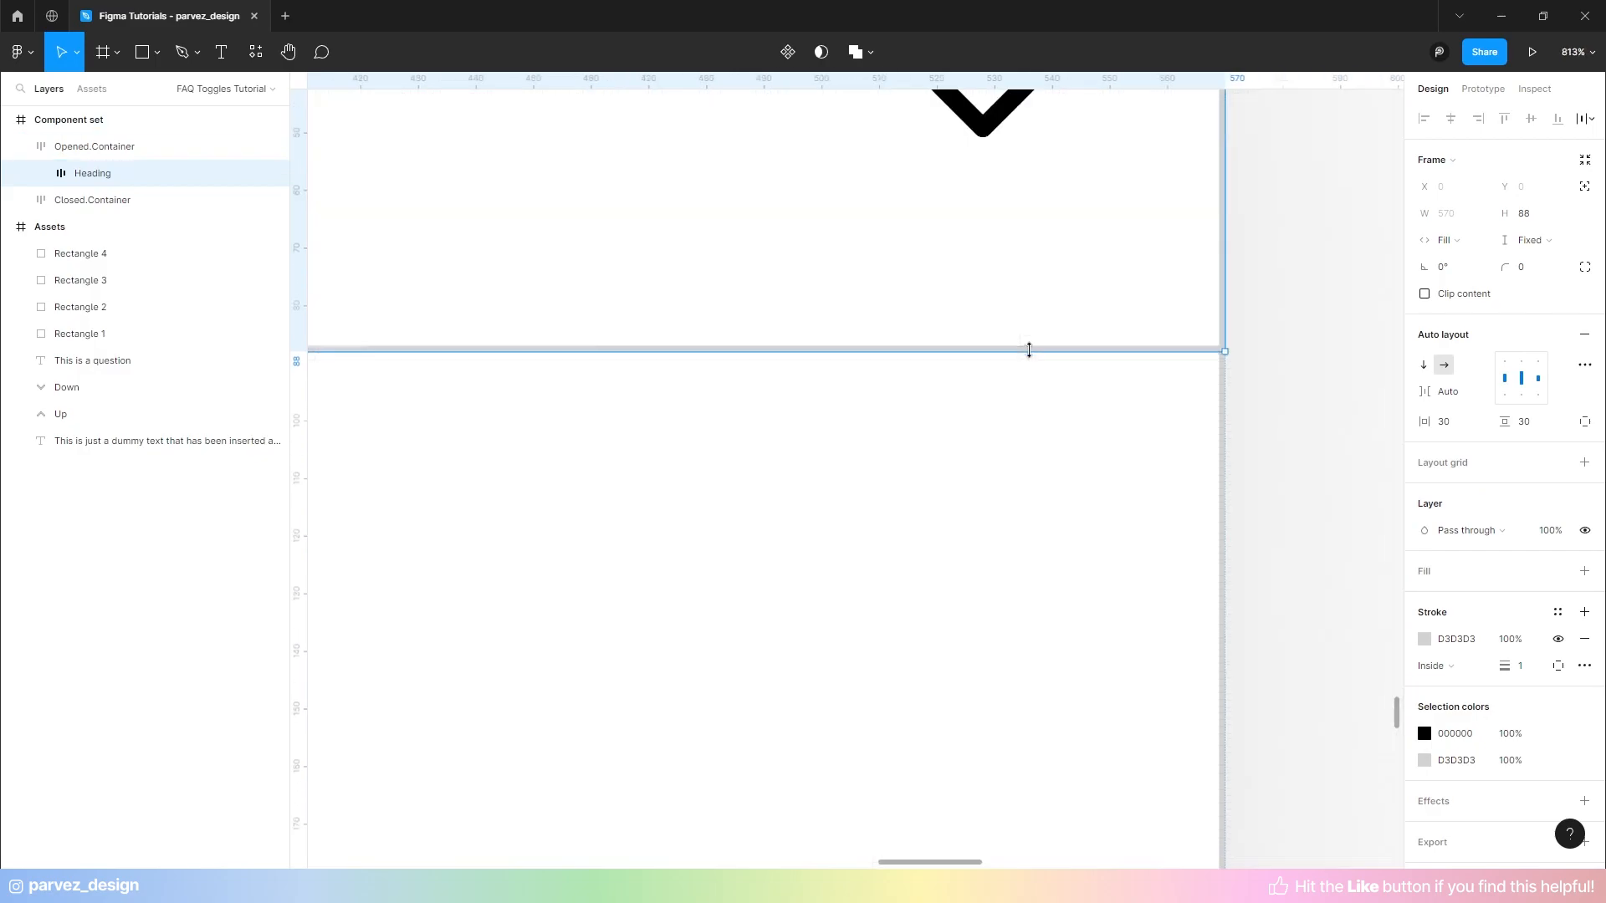
scroll(972, 424, "down", 6)
scroll(736, 384, "up", 4)
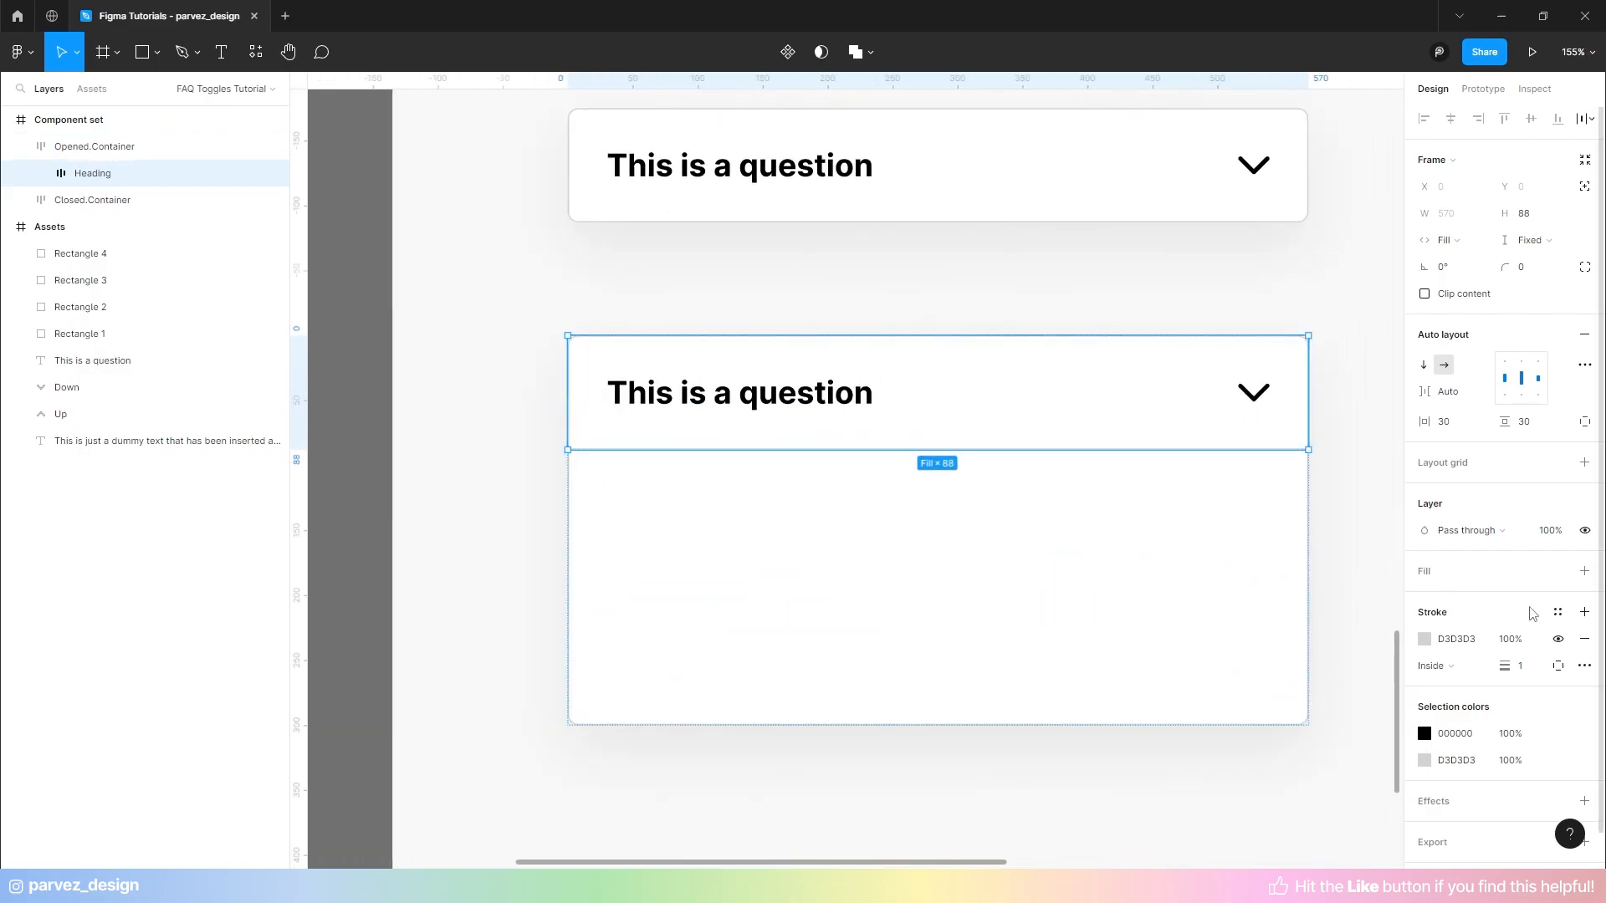
left_click(1557, 666)
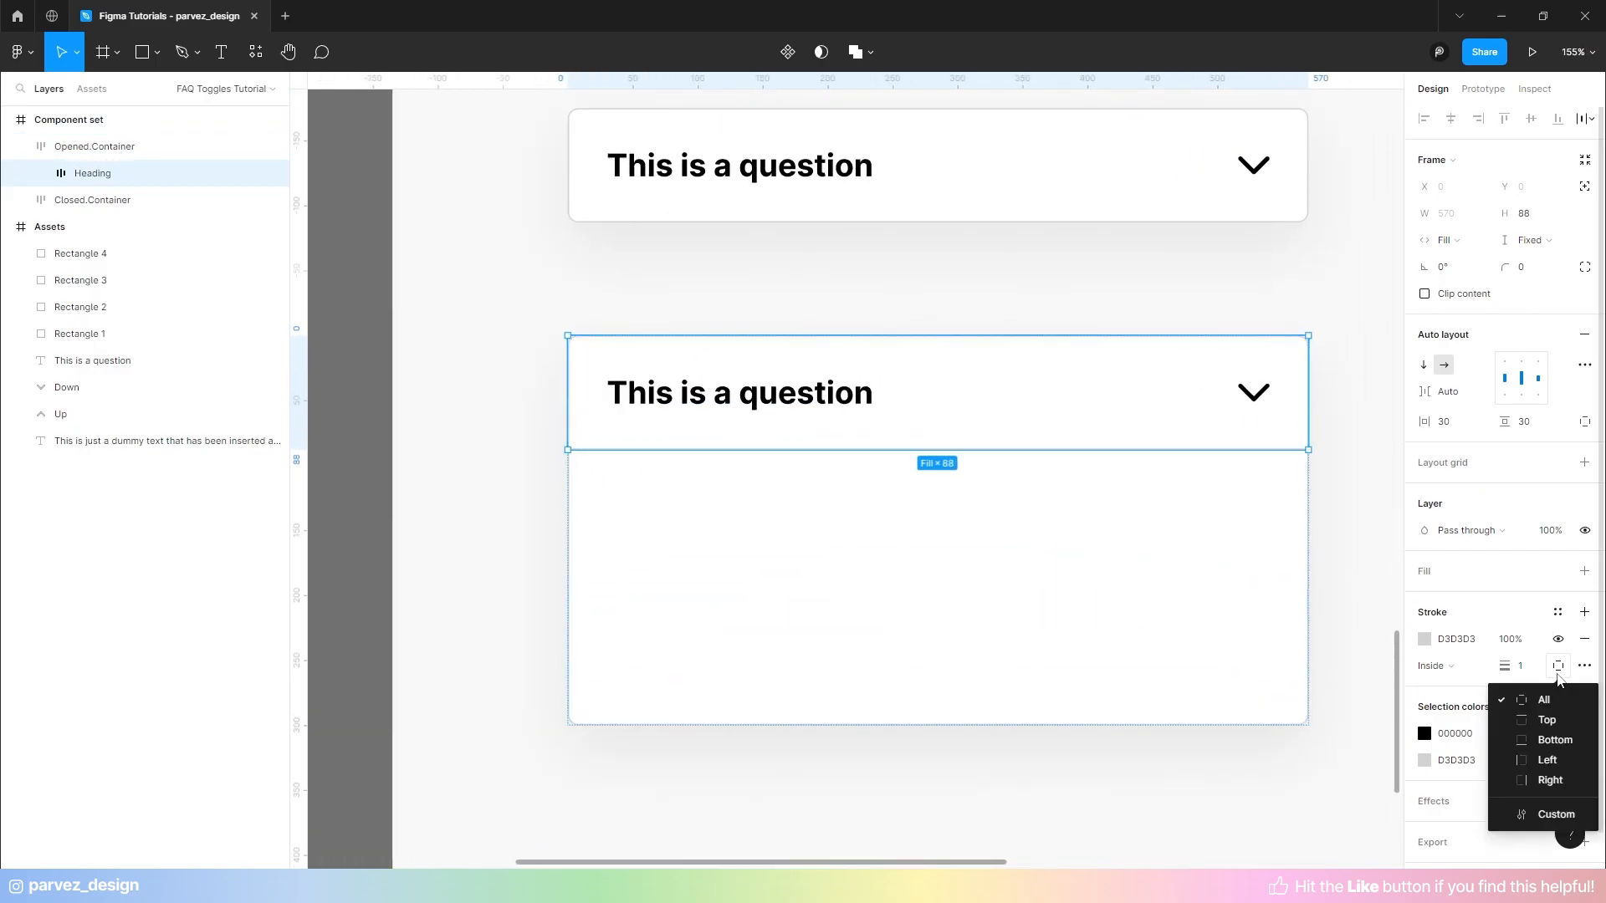
left_click(1555, 741)
left_click(921, 816)
mouse_move(1123, 763)
left_mouse_down()
mouse_move(1073, 719)
mouse_move(1068, 736)
left_mouse_up()
scroll(1087, 702, "down", 1)
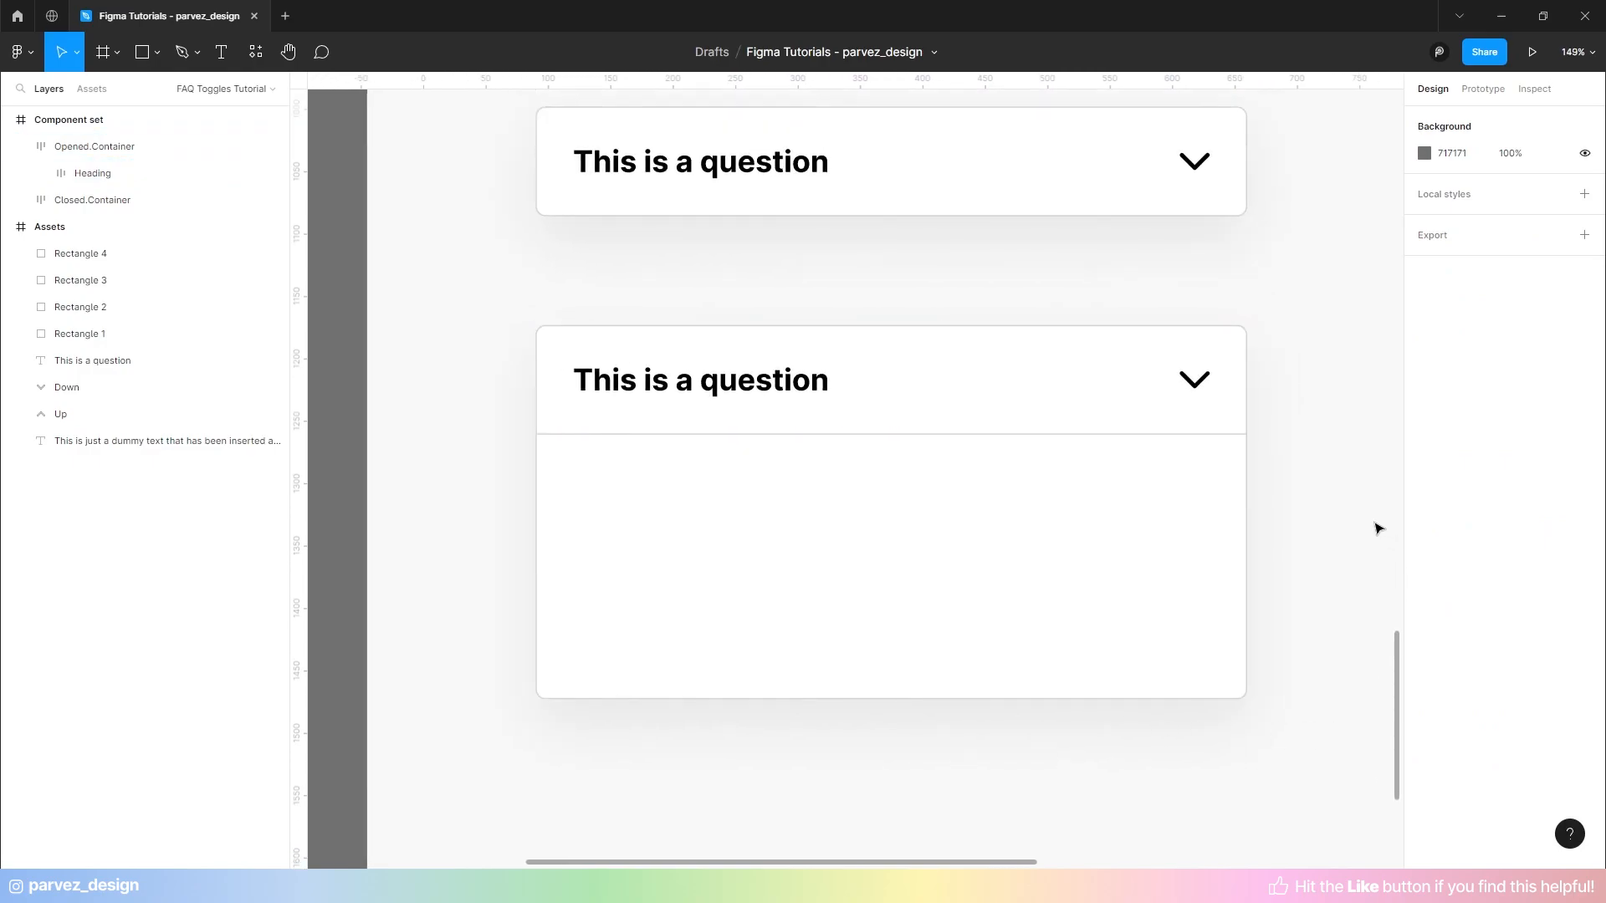
- Switch the auto layout direction of Opened.Container to vertical
left_click(99, 156)
left_click(105, 179)
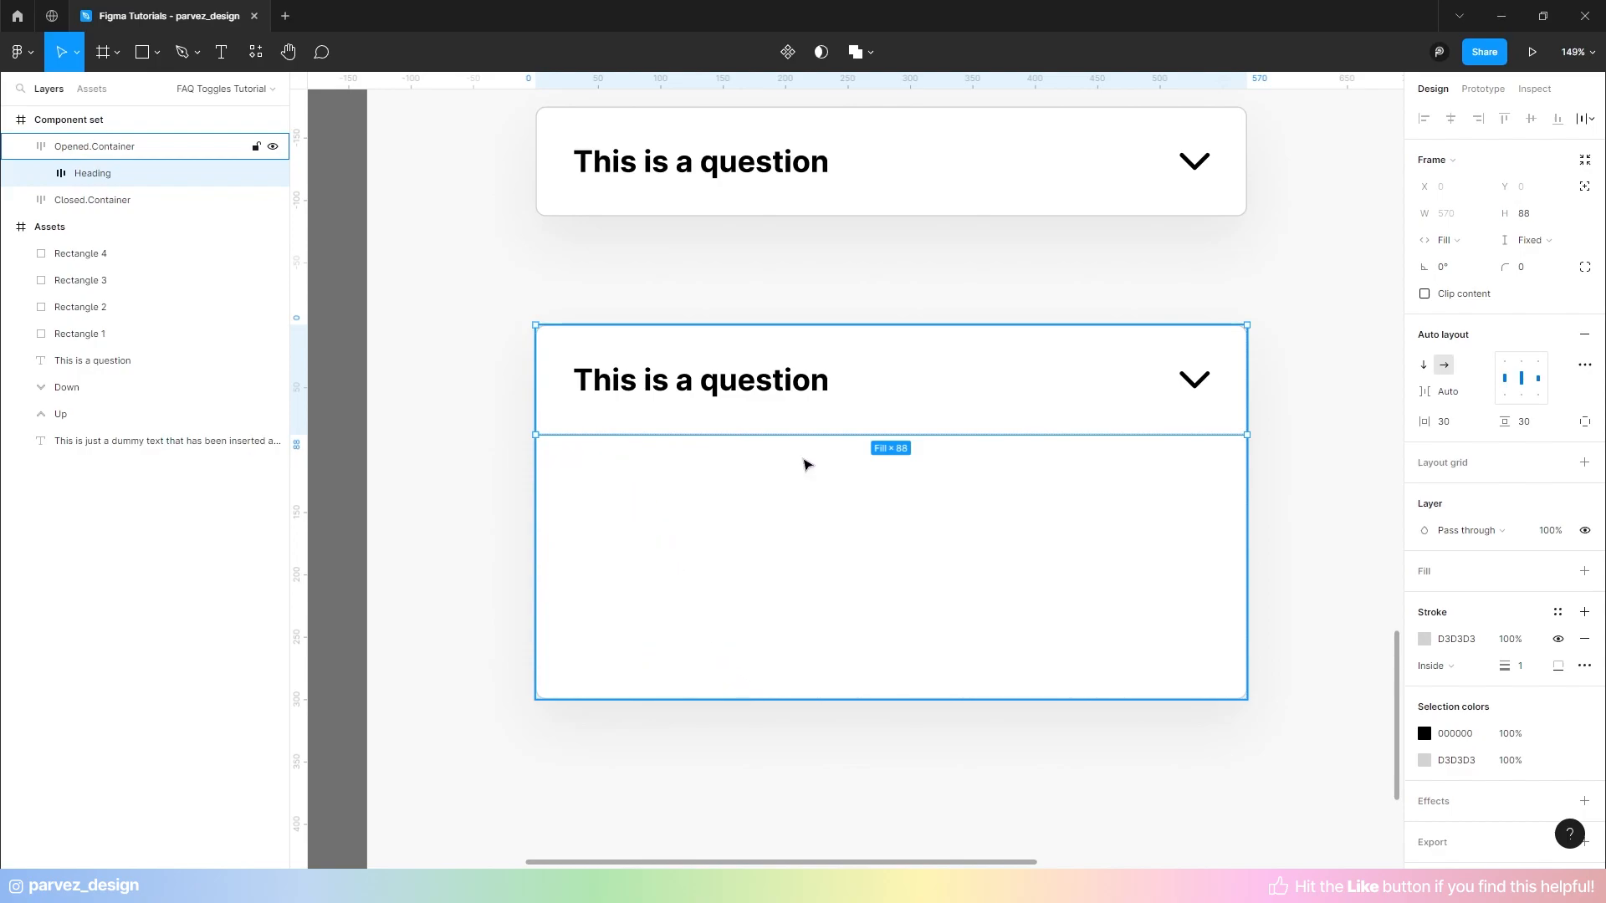
left_click(218, 54)
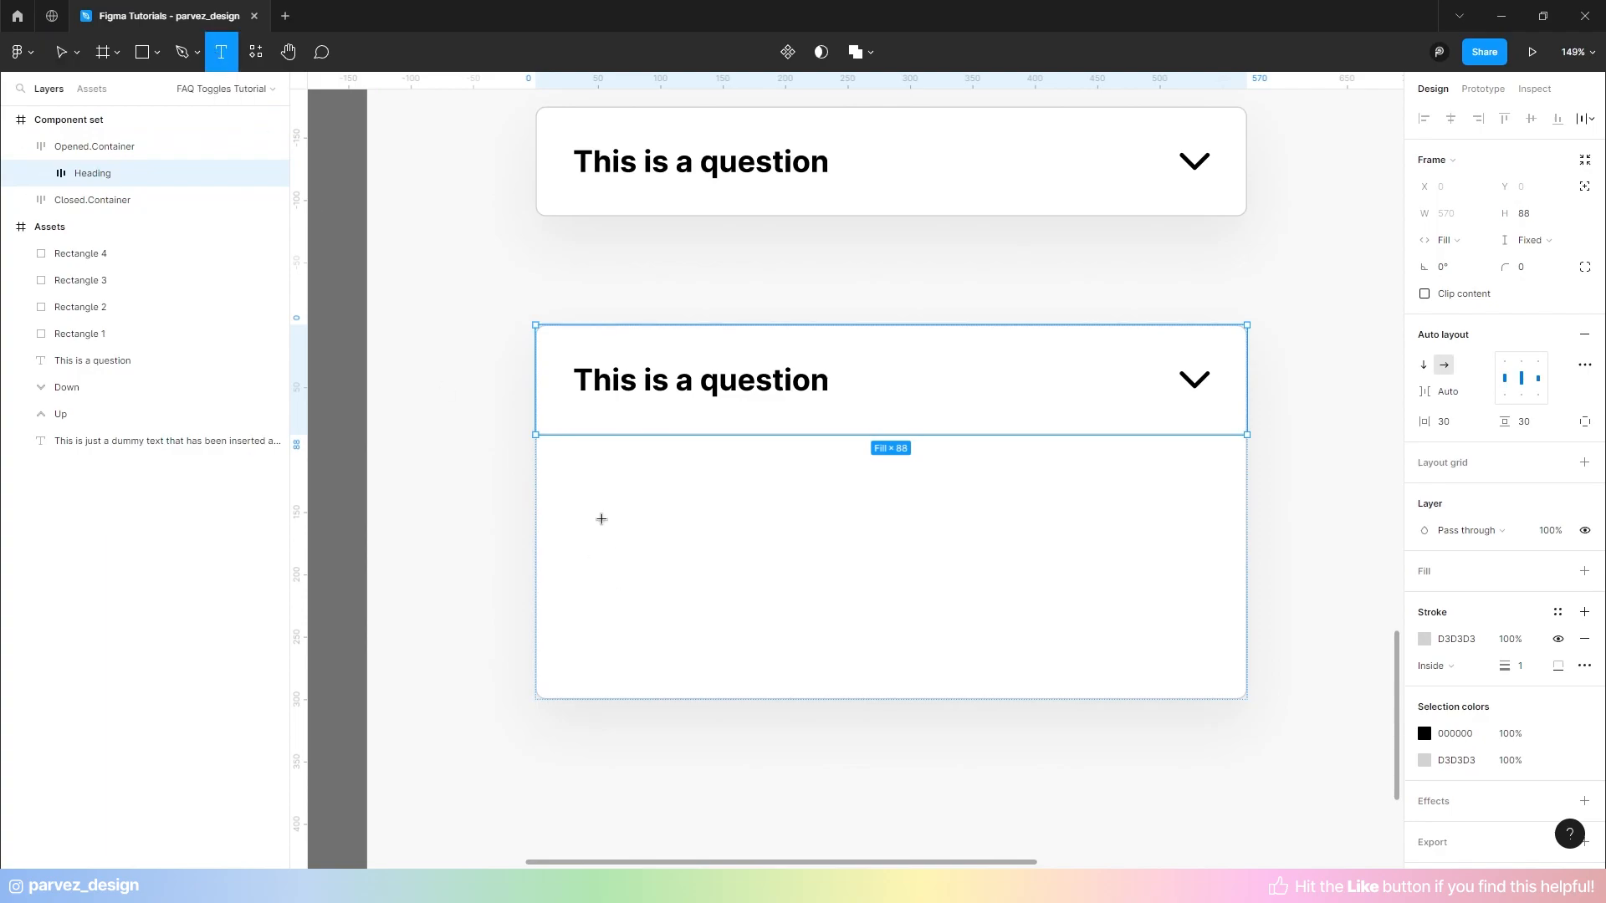
left_click(98, 151)
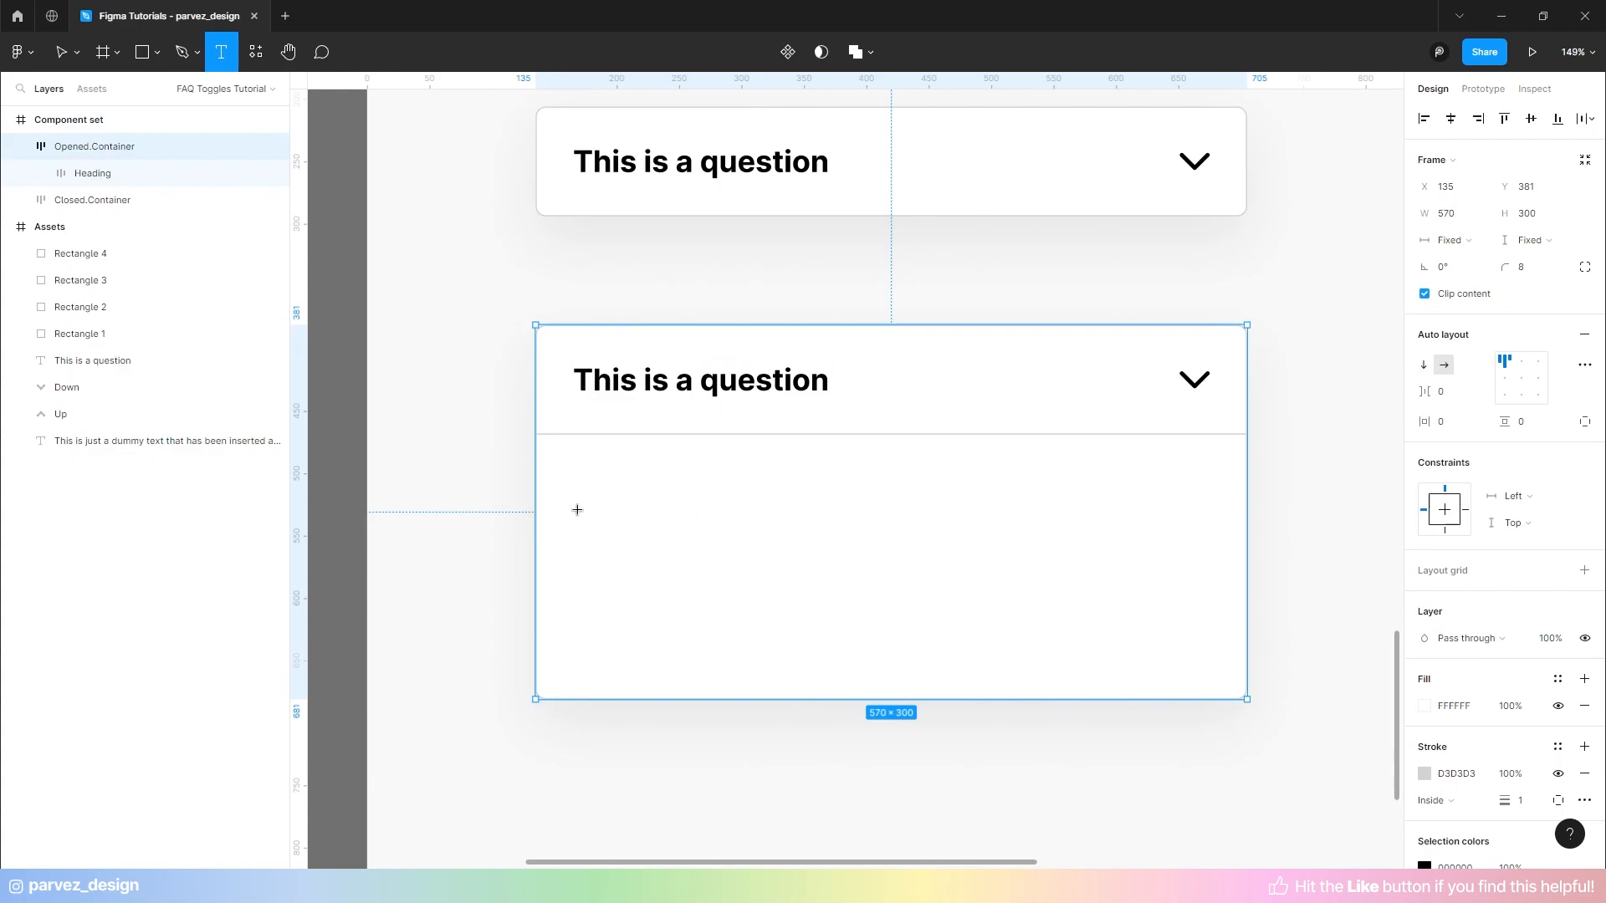
left_click(1427, 367)
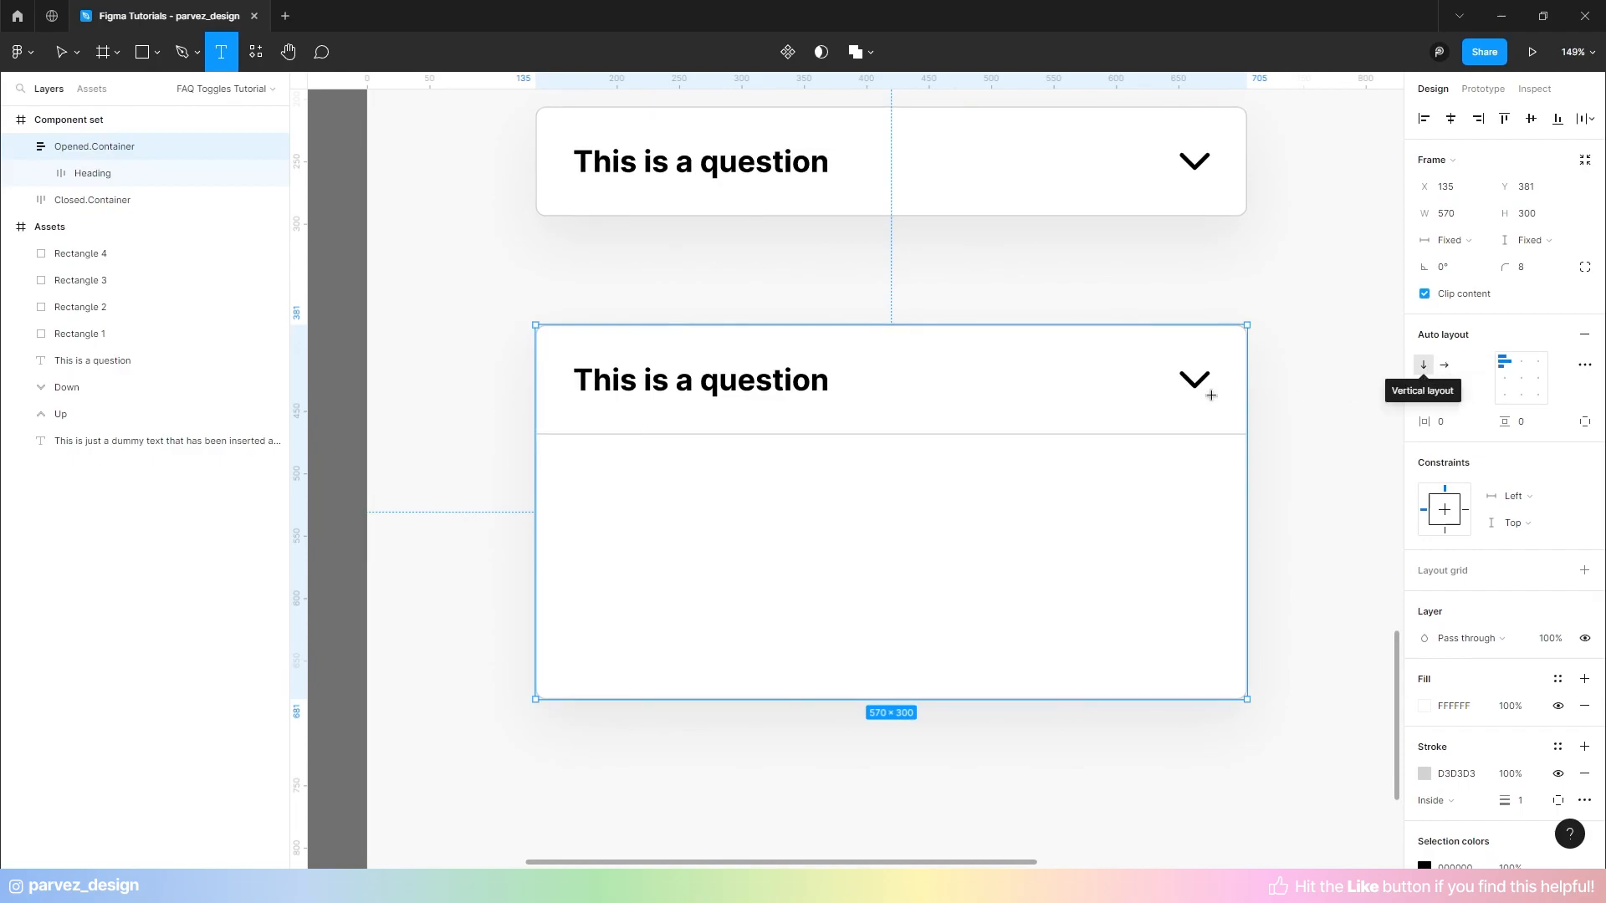
- Add the text "This is an answer" inside Opened.Container, below the Heading frame
left_click(580, 469)
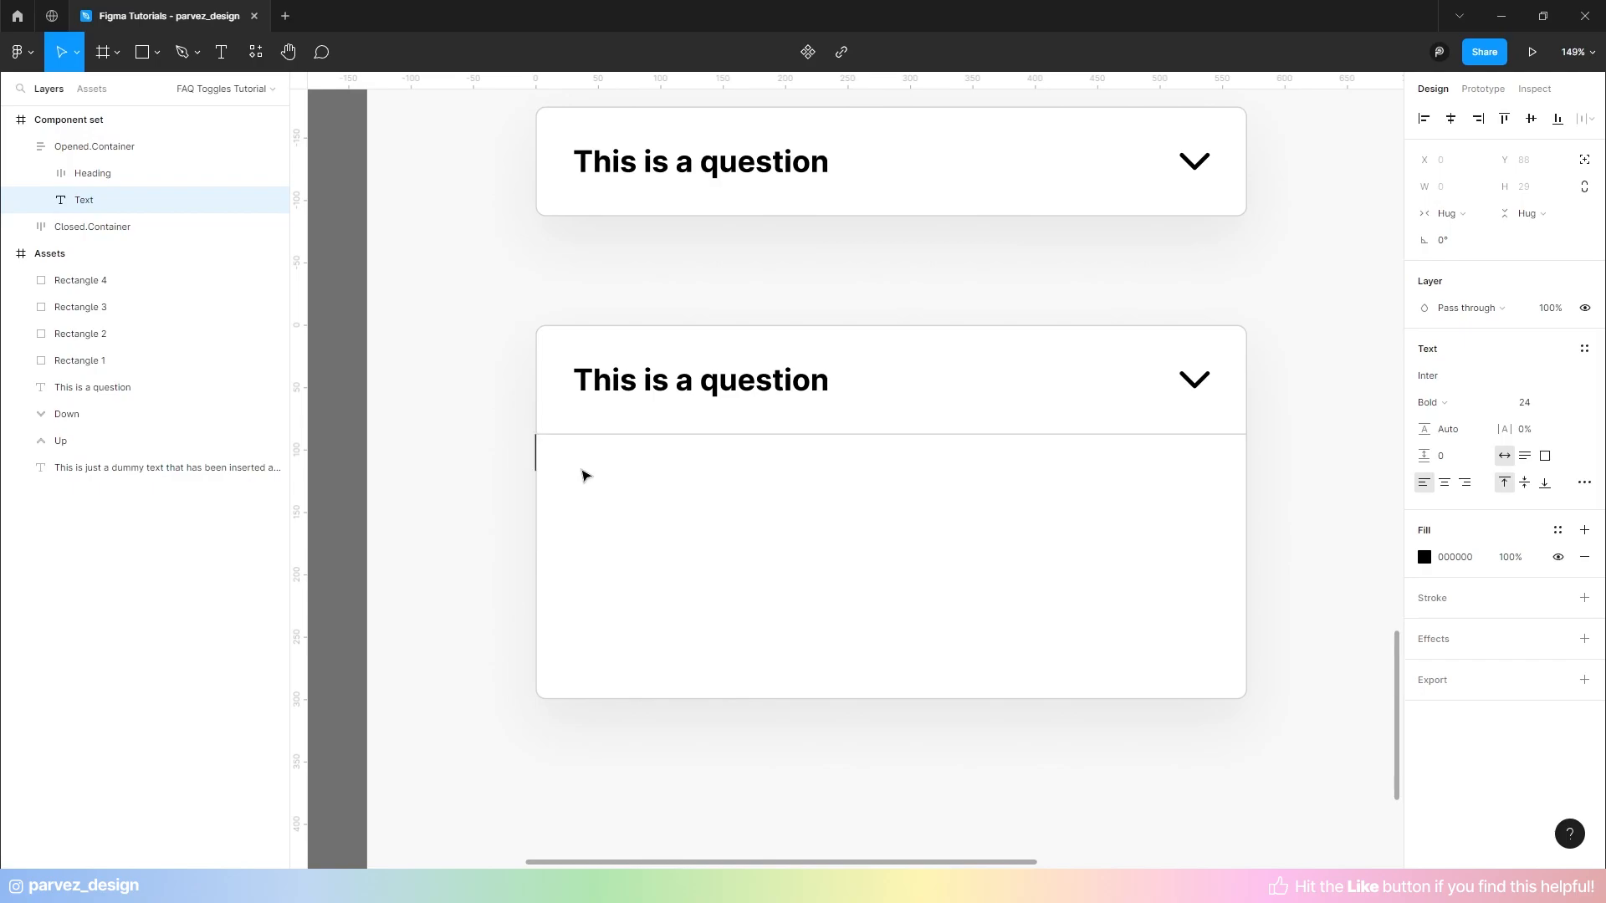
type("This")
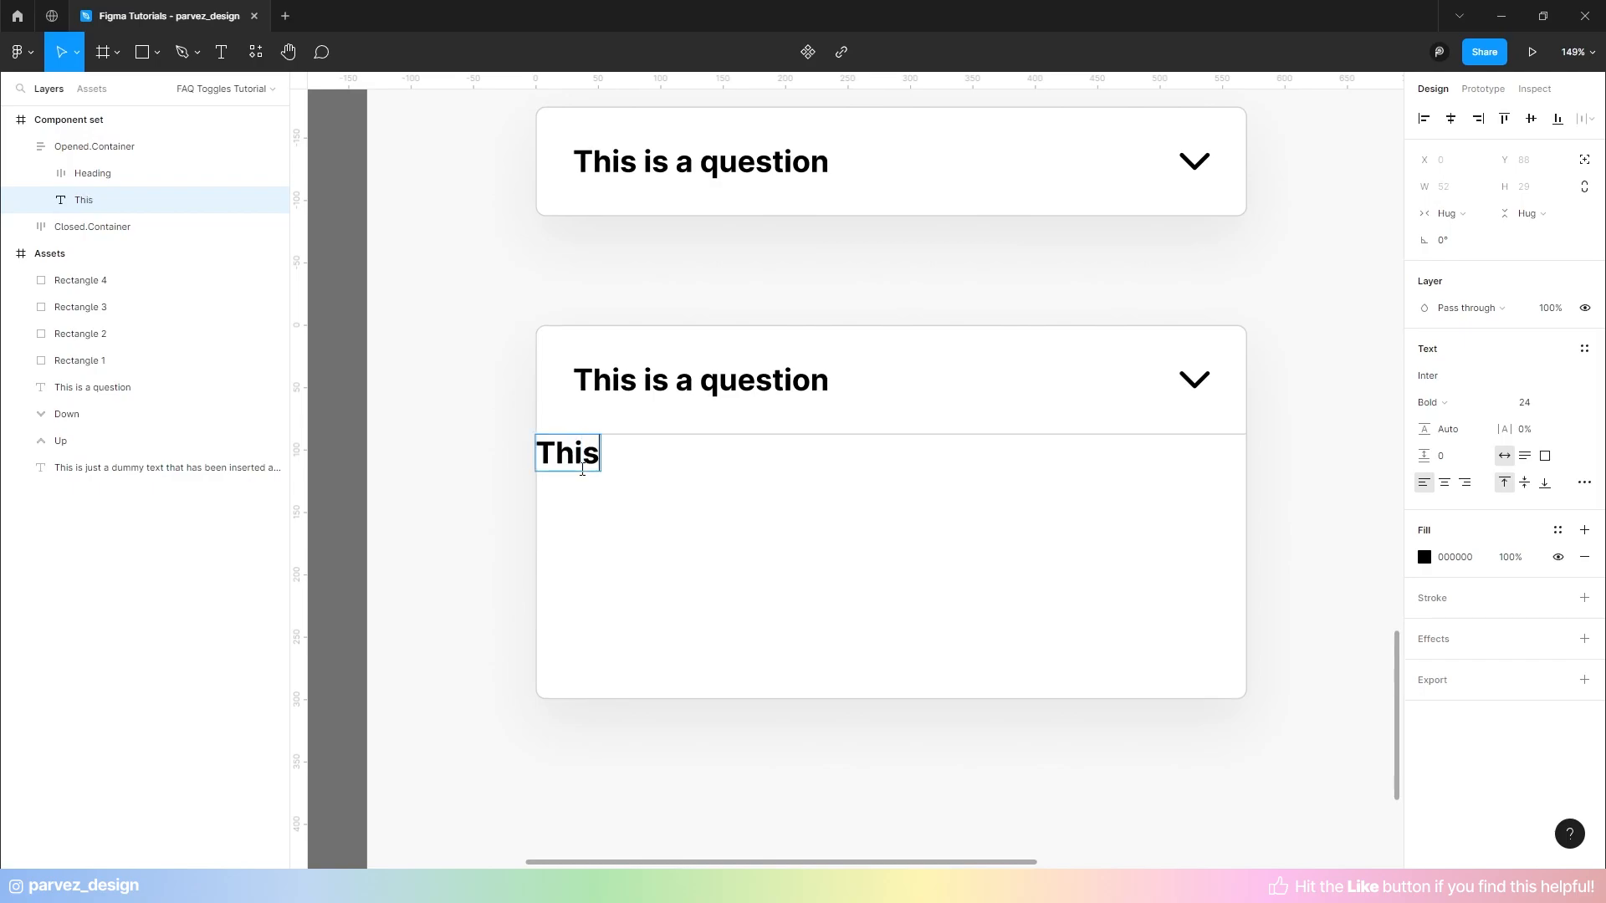
type(" is an answer")
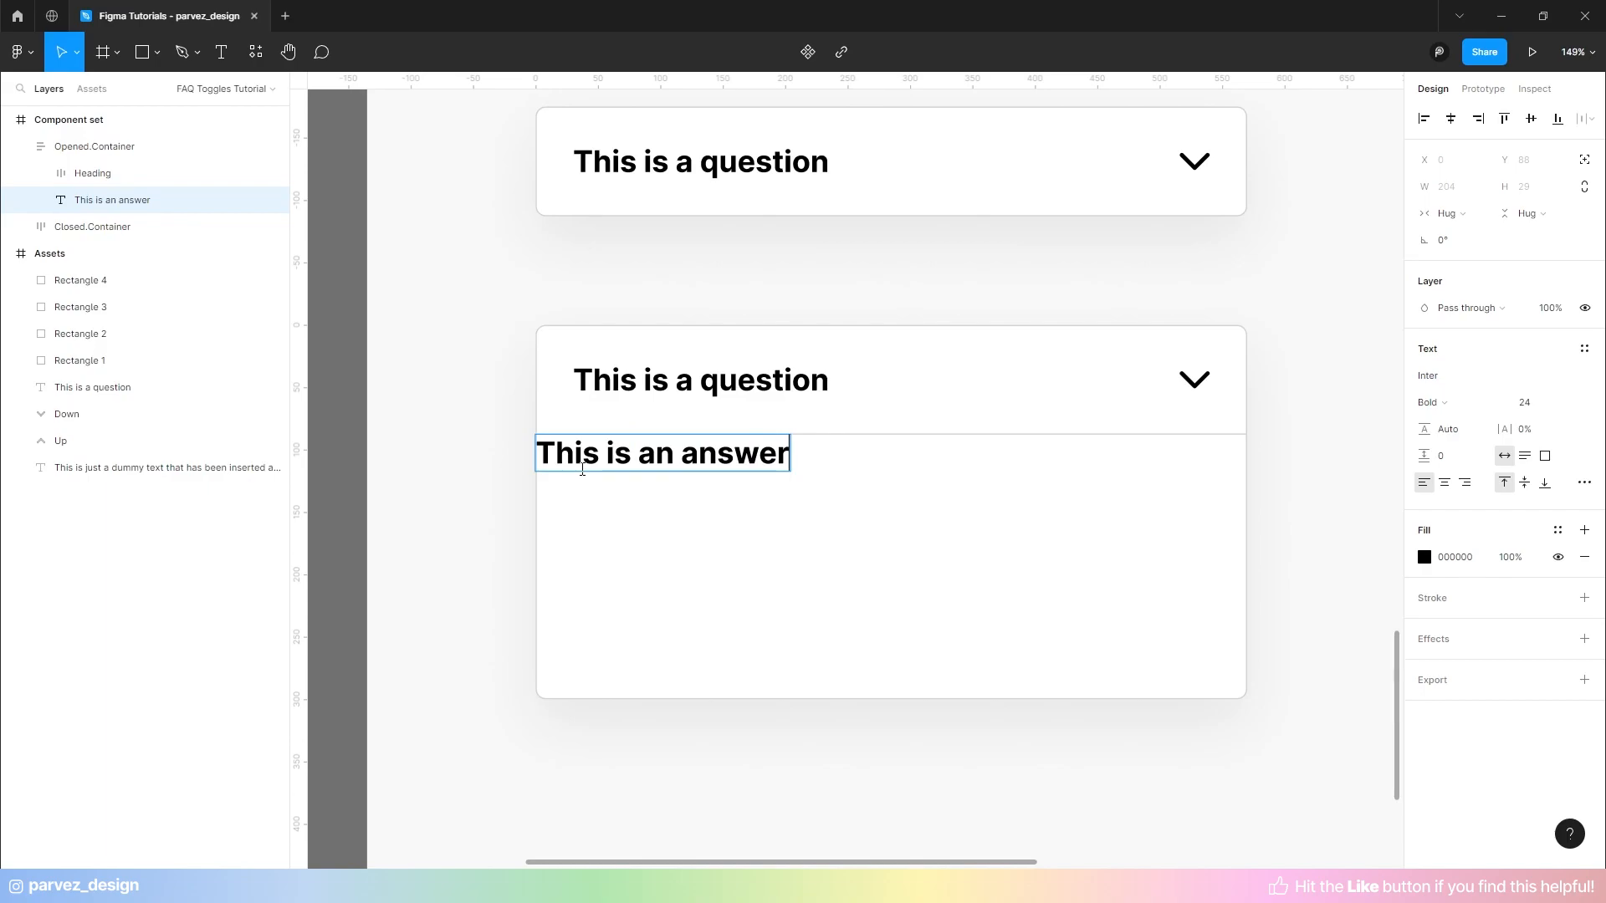
key("Escape")
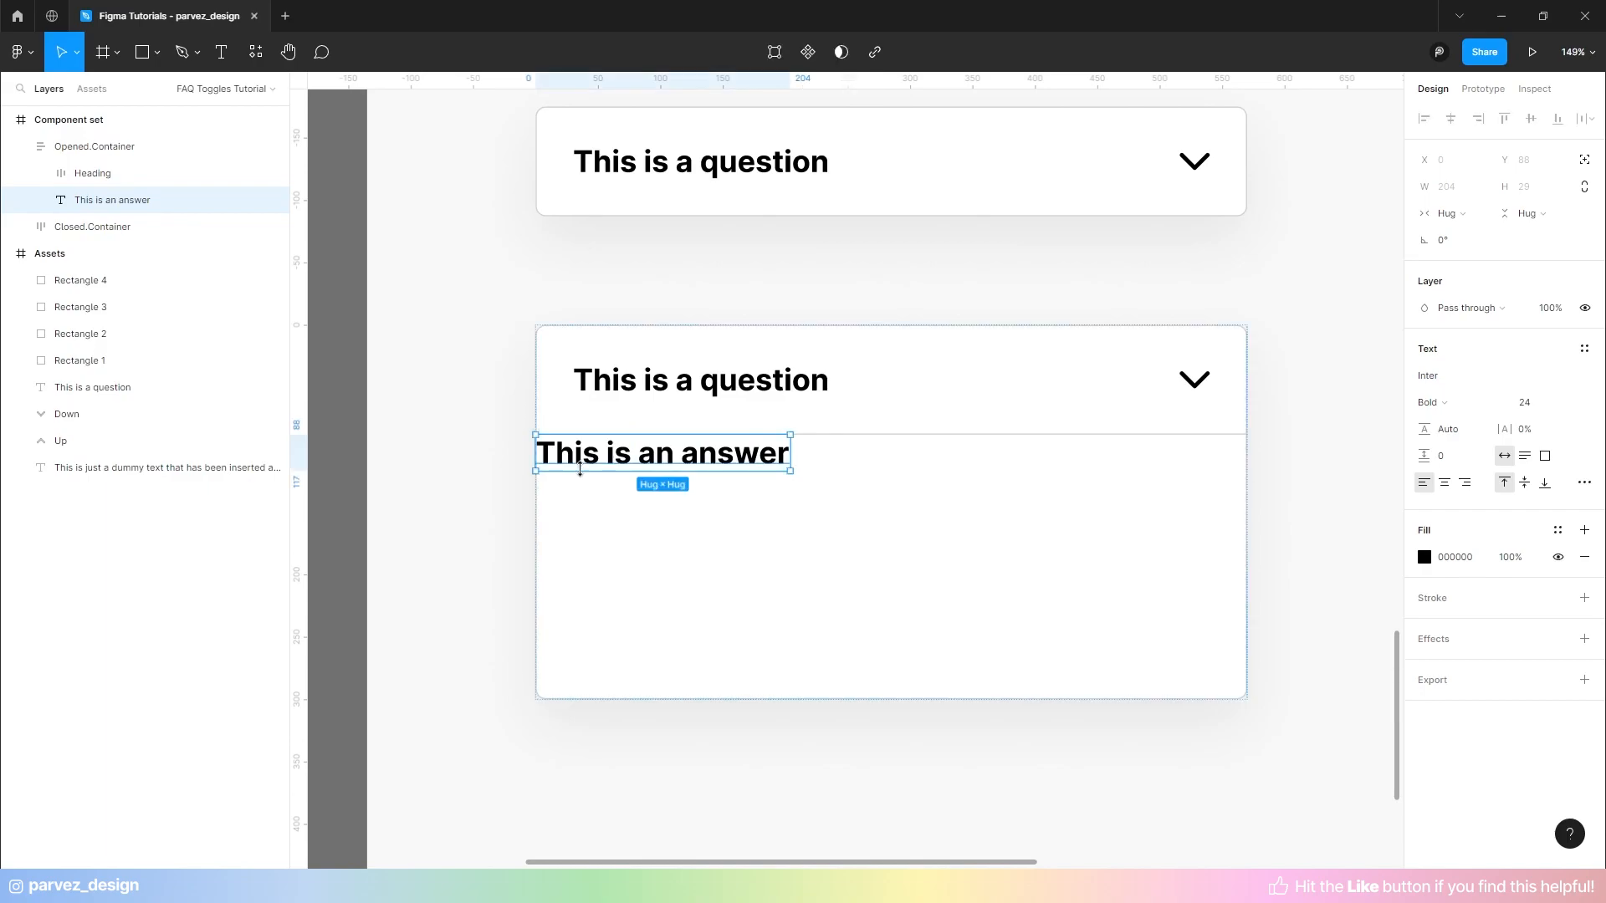
- Wrap the answer text in an auto layout frame and set that frame's horizontal resizing to Fill
scroll(836, 581, "up", 2)
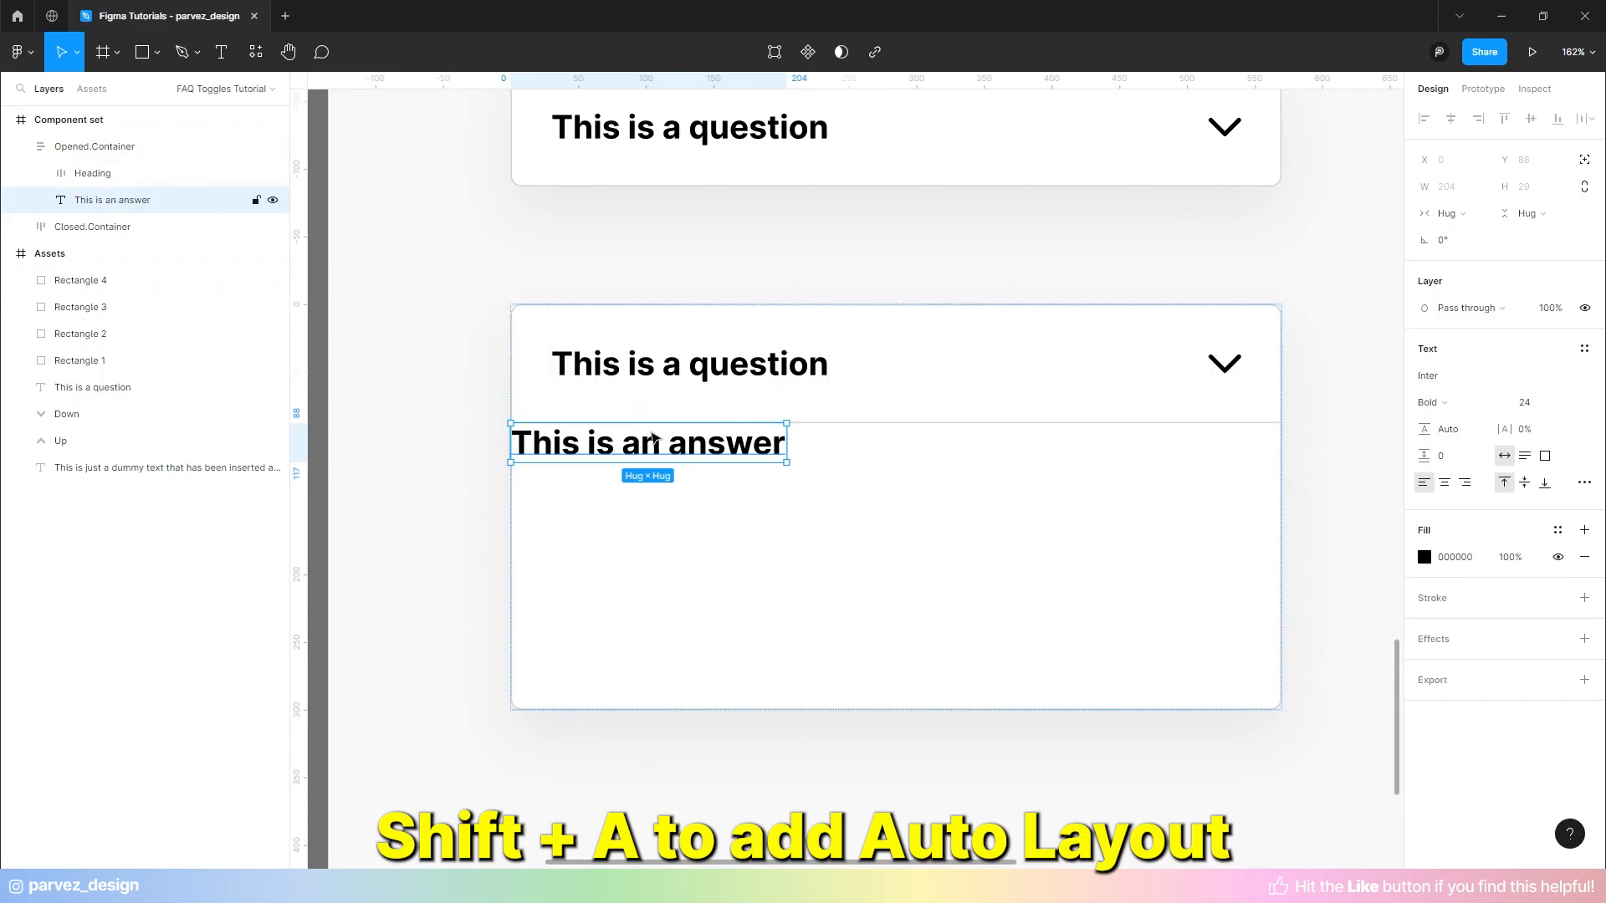
key("shift+a")
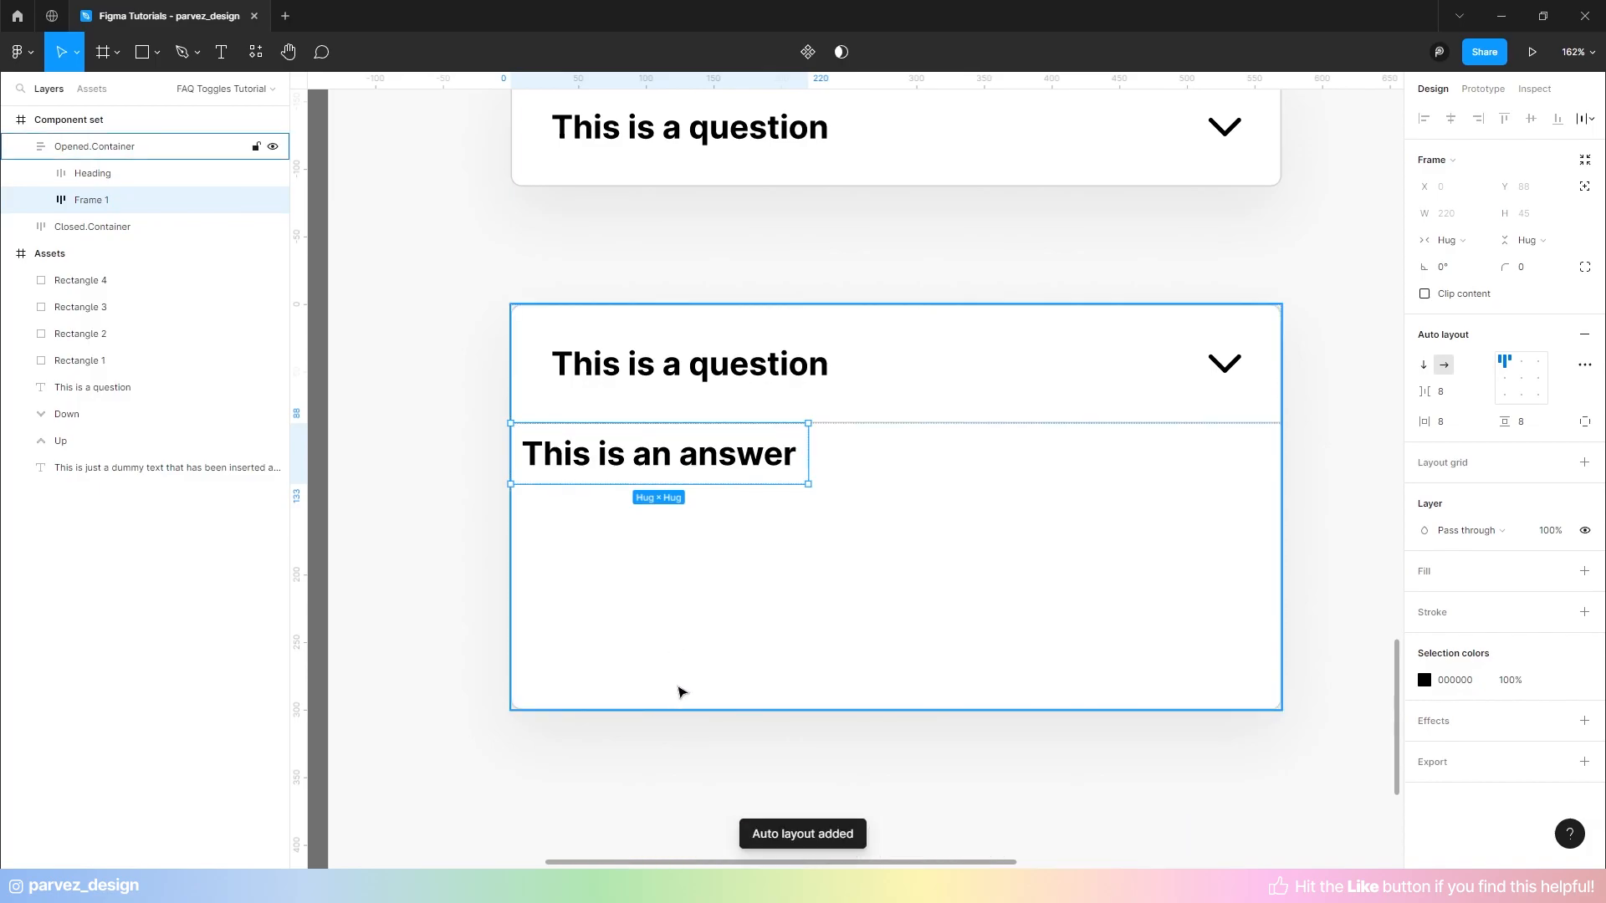
left_click(1477, 245)
left_click(1476, 260)
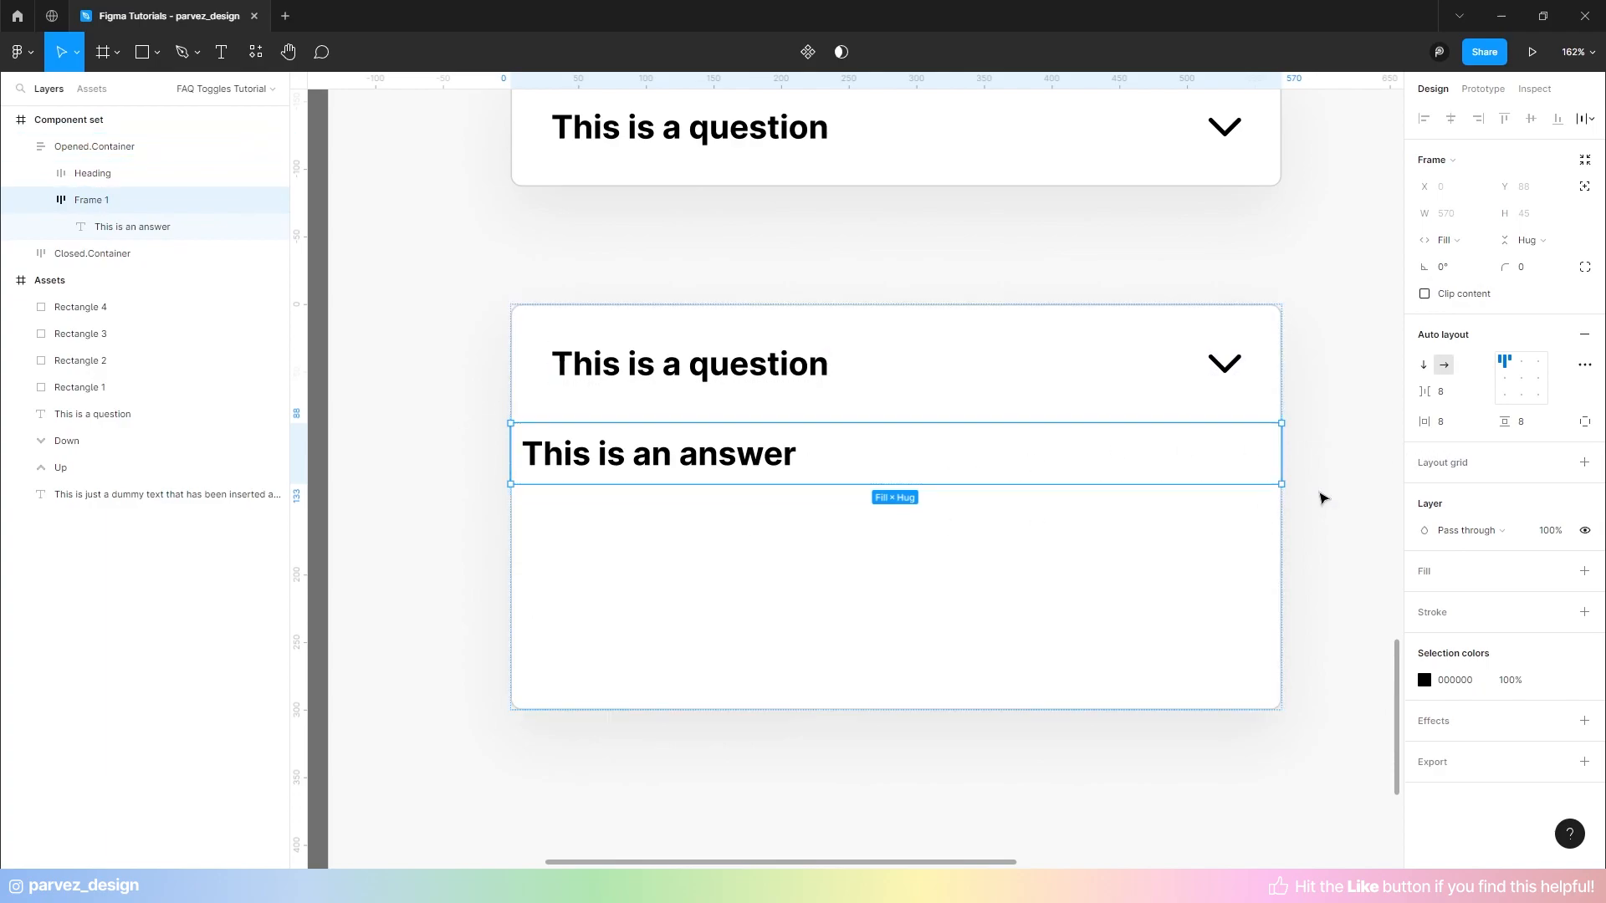
- Set the horizontal and vertical padding of the answer's auto layout frame to 30
left_click(1473, 427)
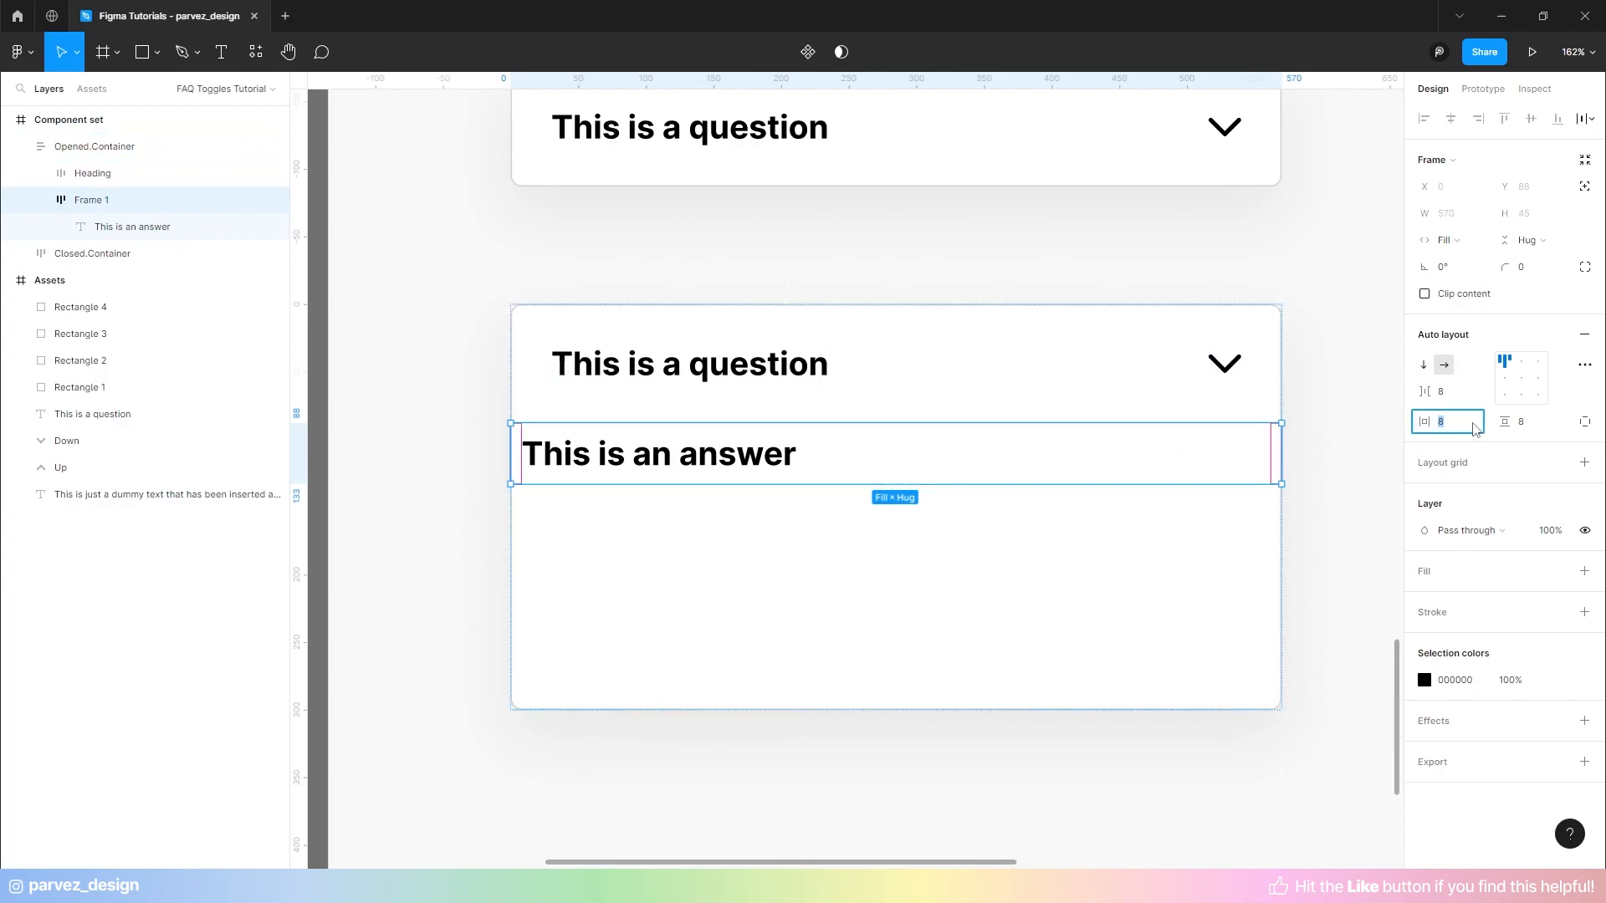
type("30")
key("Tab")
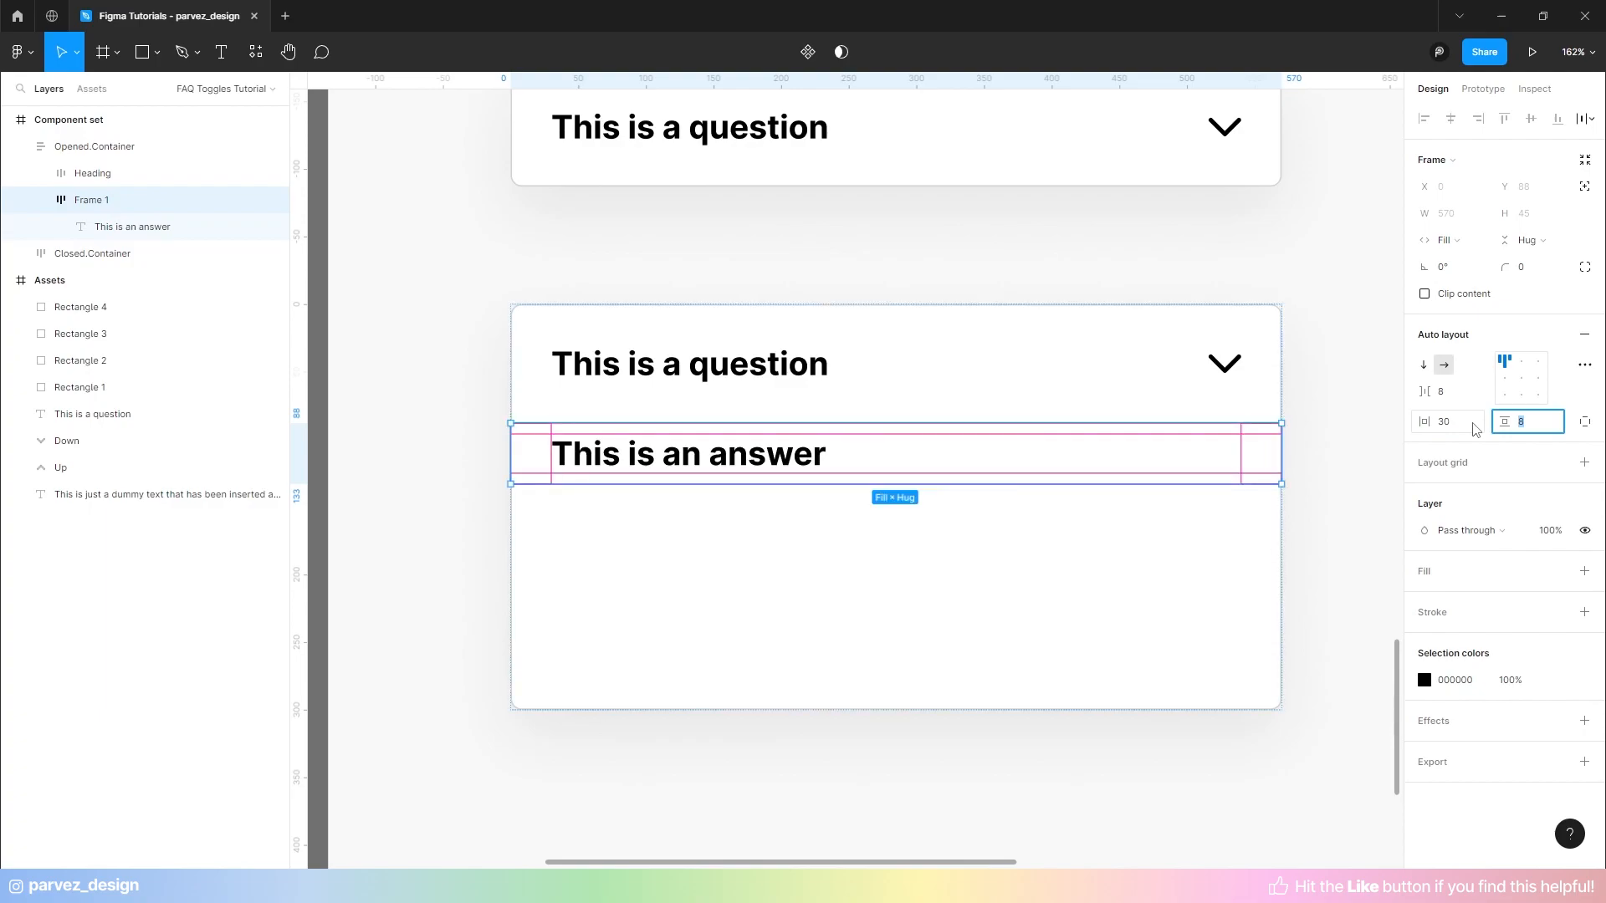
key("Return")
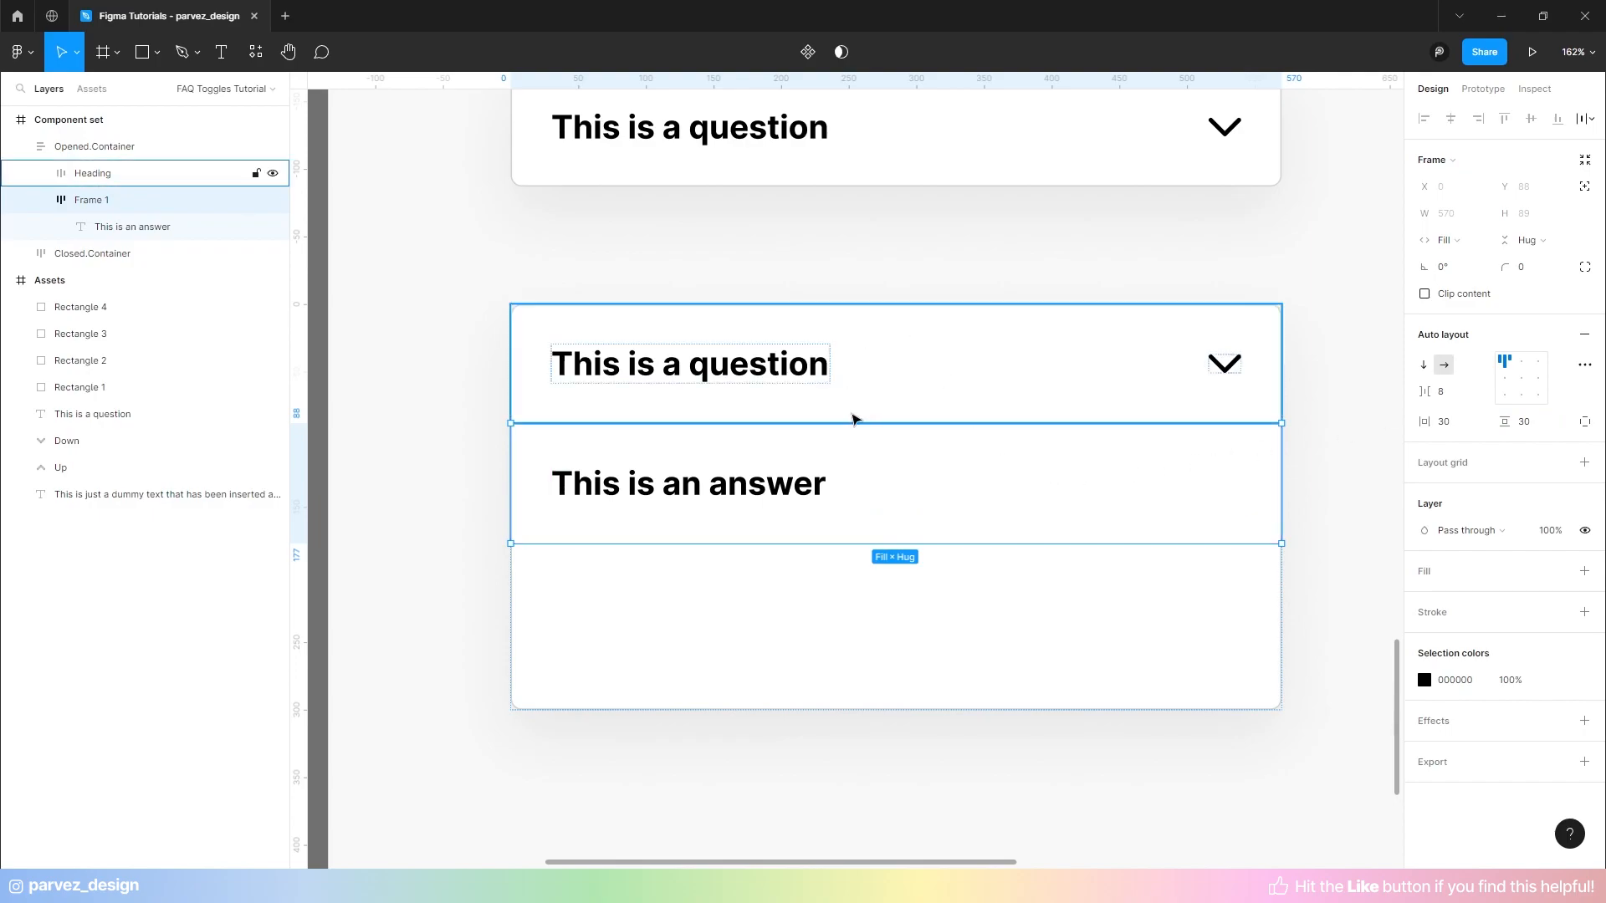
- Set the "This is an answer" text to Medium weight and font size 18
left_click(803, 491)
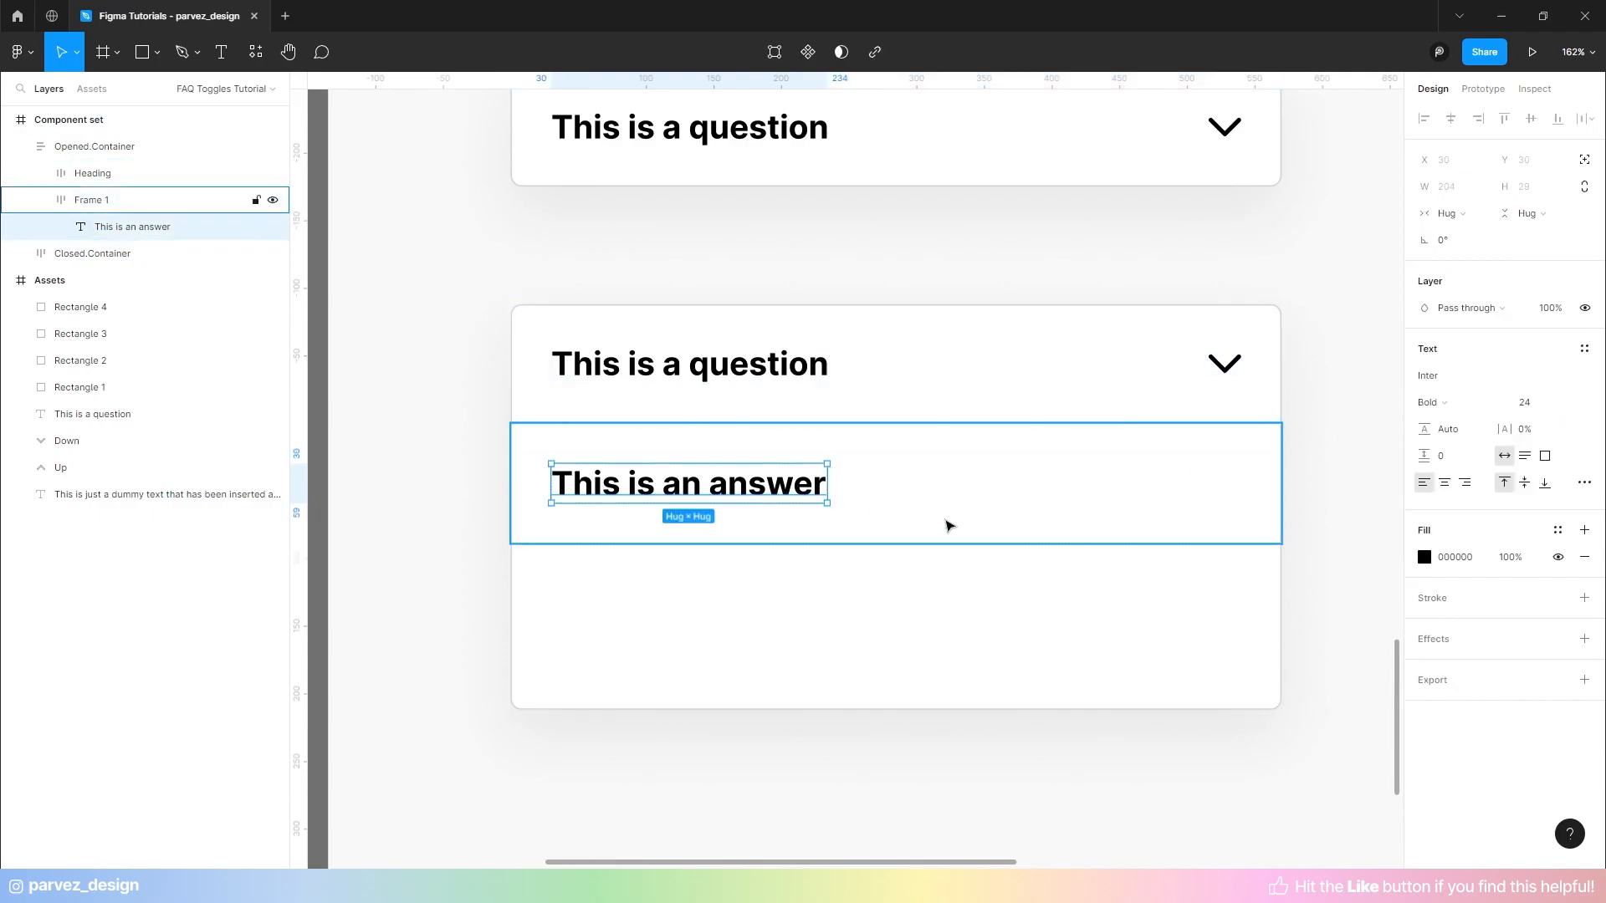
left_click(1482, 407)
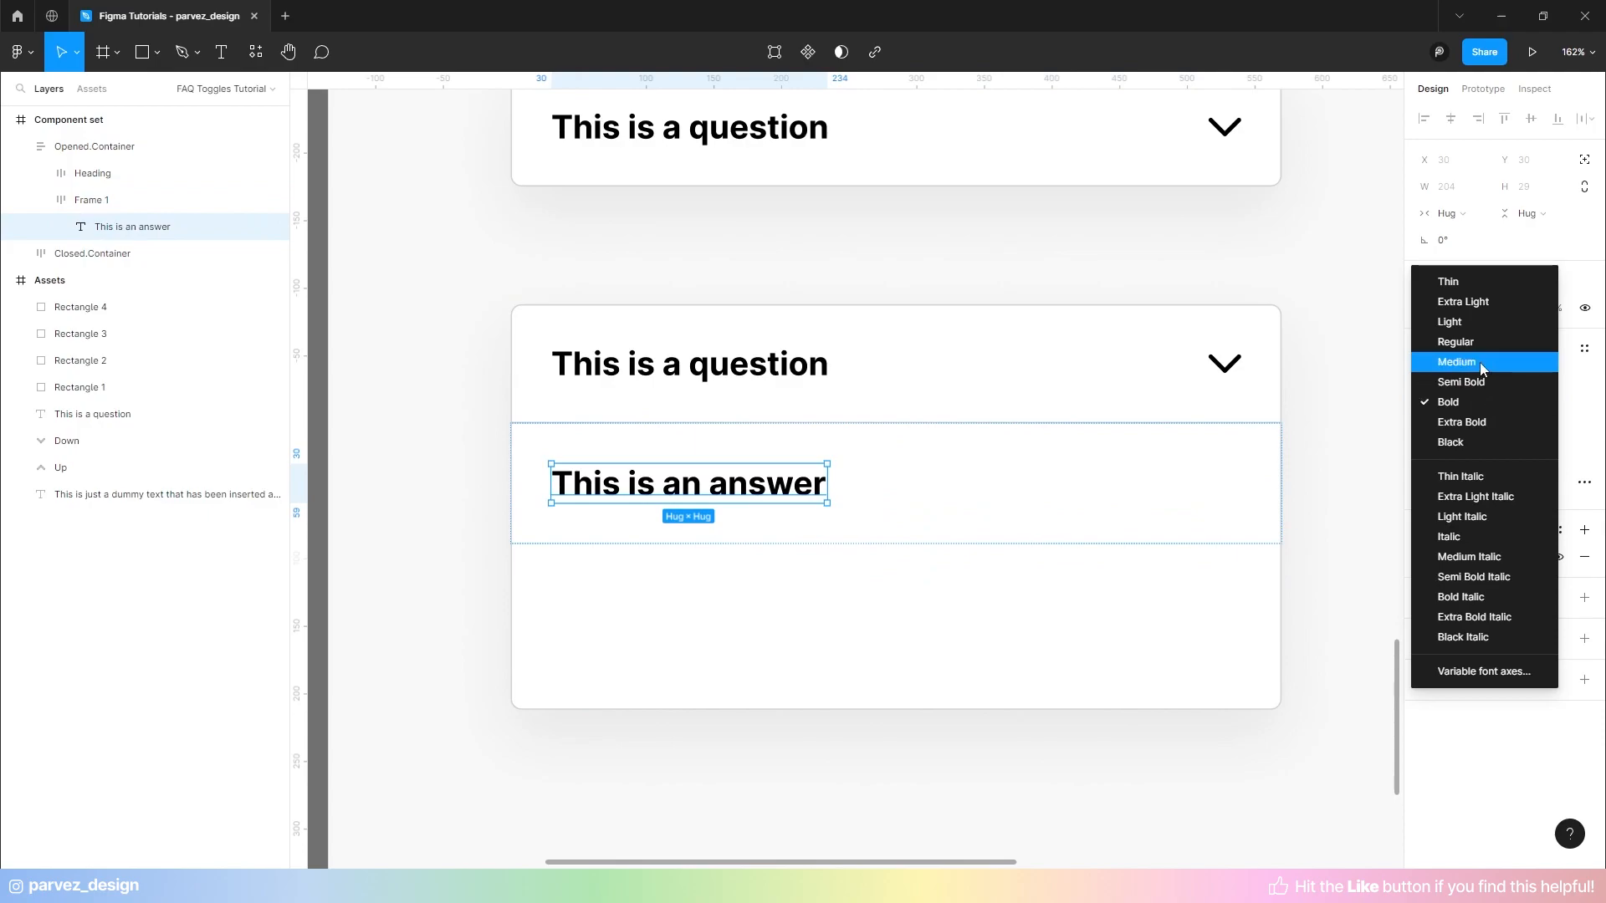
left_click(1479, 363)
left_click(1551, 404)
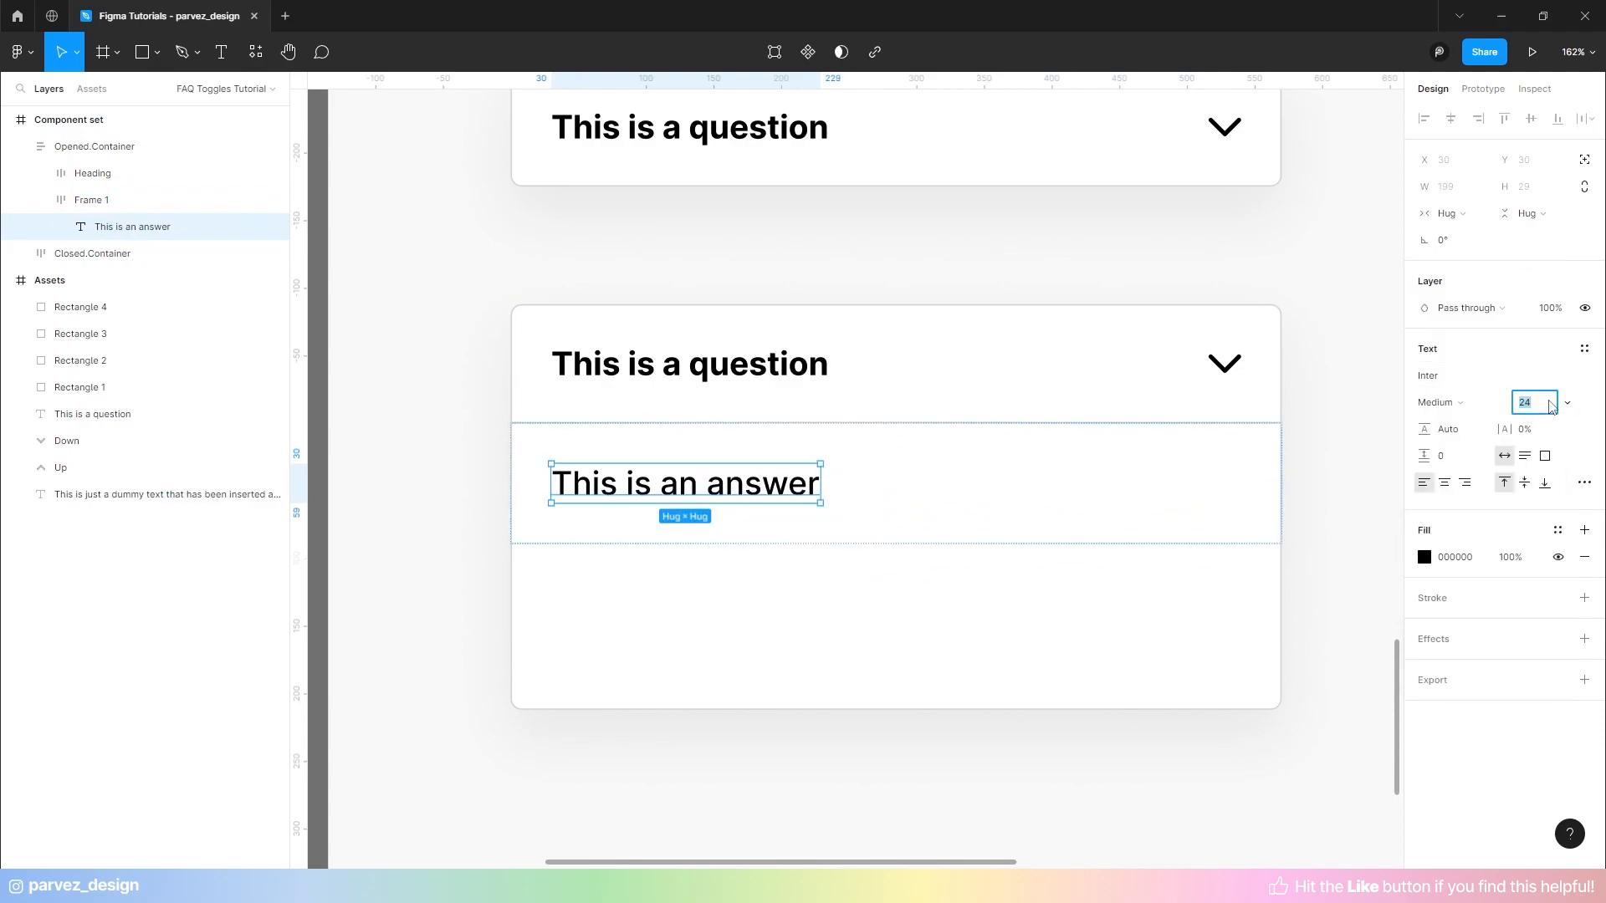
key("Return")
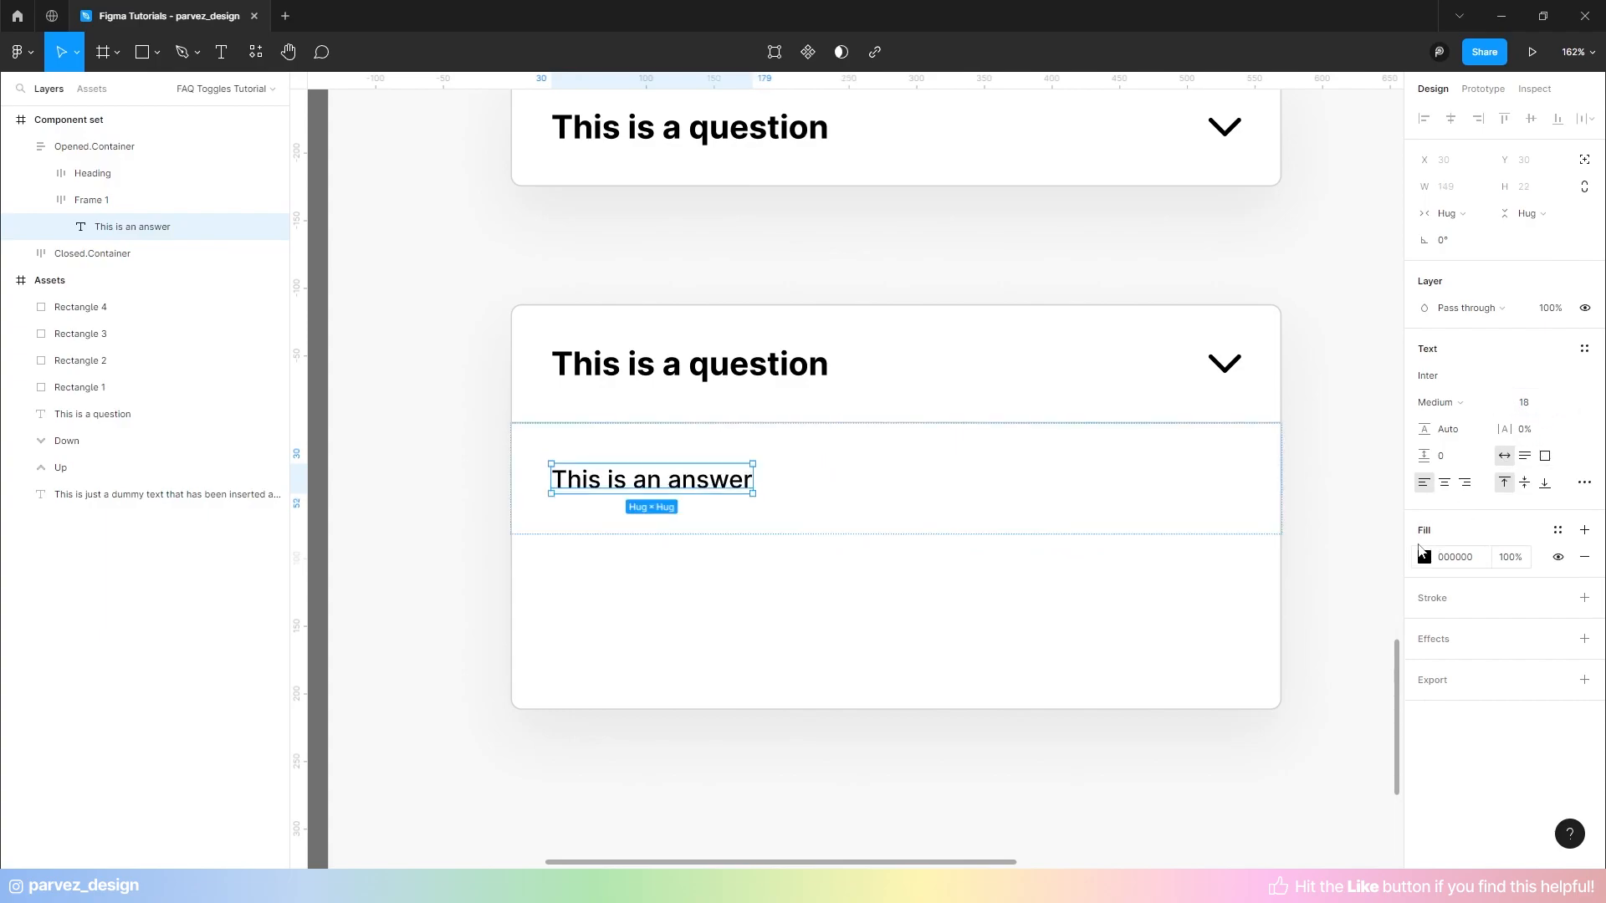
- Change the fill of the answer text to dark grey 3F3F3F
left_click(1426, 562)
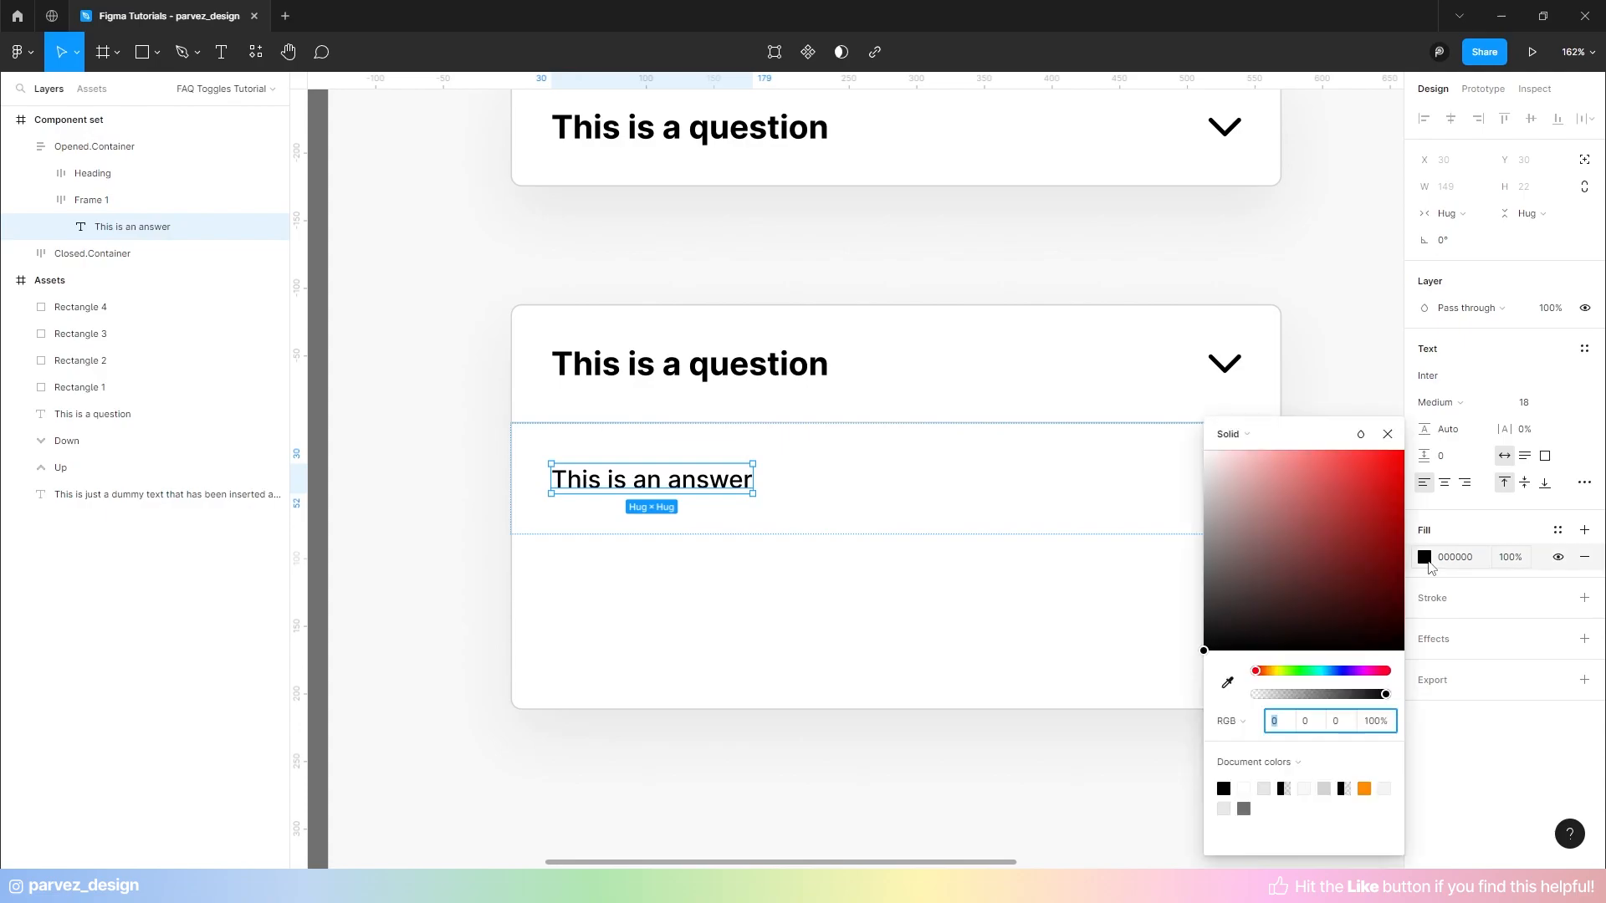
left_click_drag(1212, 657, 1163, 605)
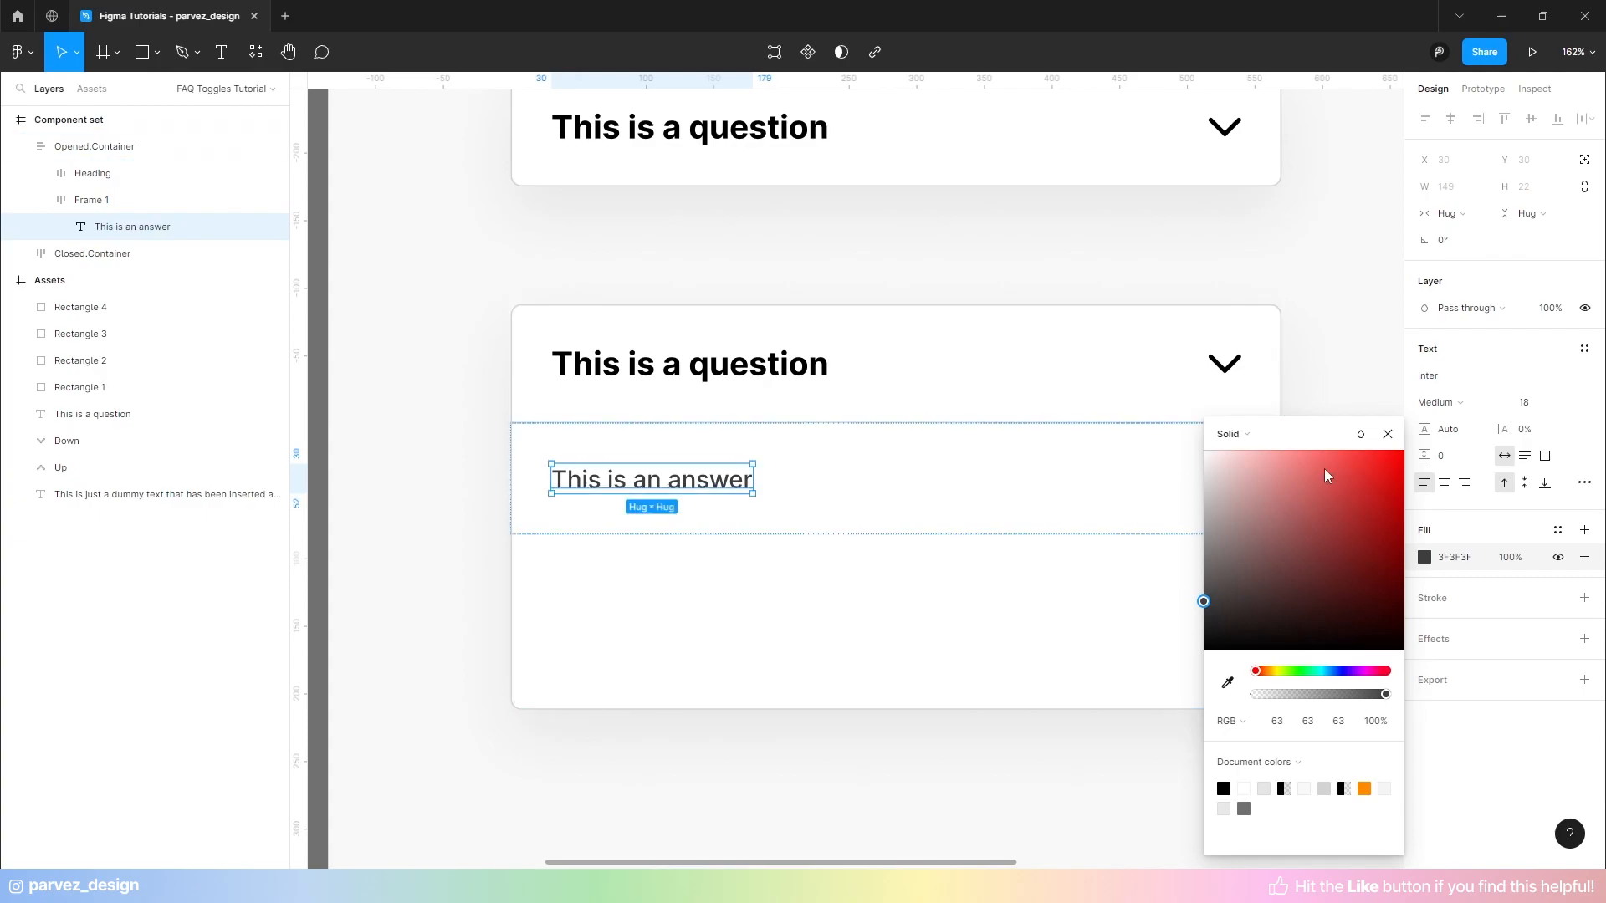
left_click(1387, 434)
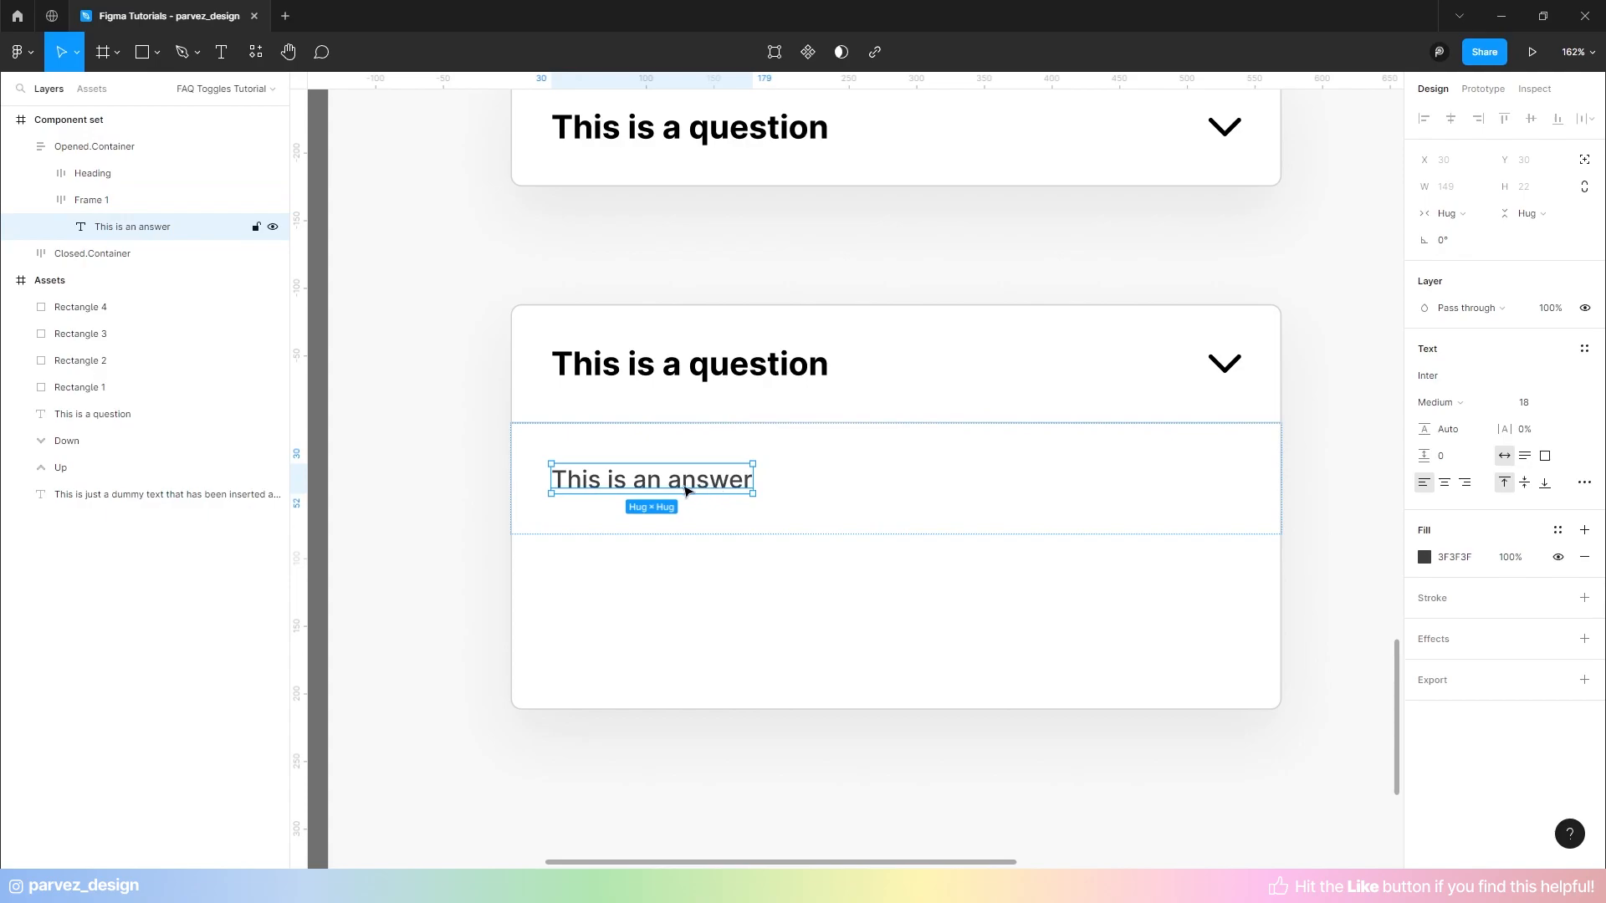
left_click(469, 483)
- Copy the full content of the dummy text paragraph in the Assets frame
scroll(471, 485, "up", 10)
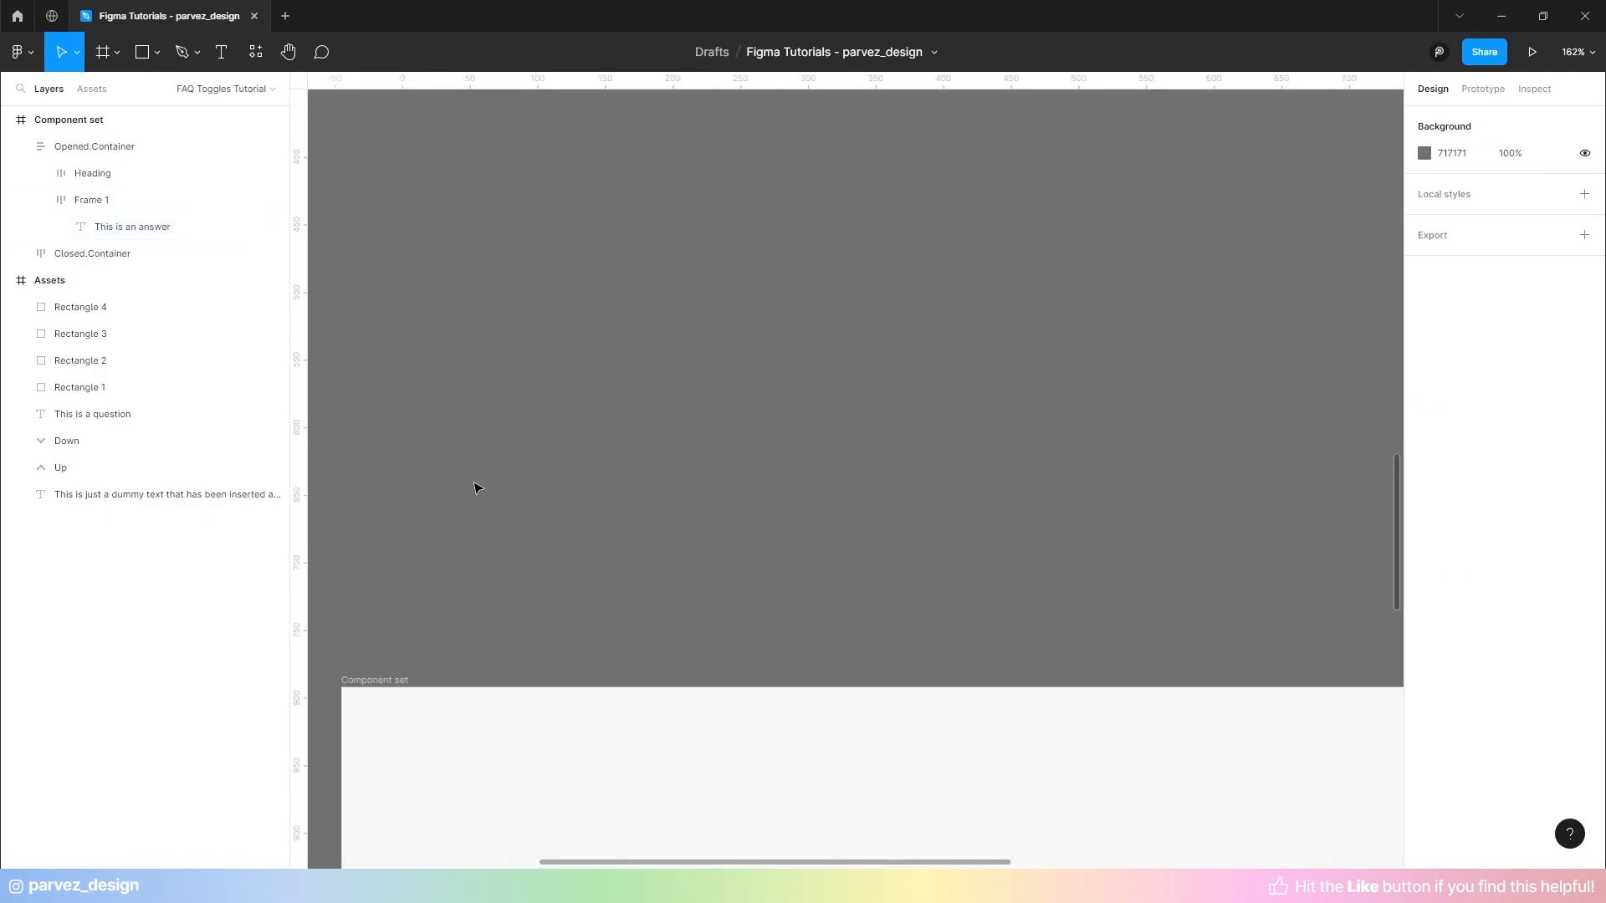
scroll(476, 489, "up", 15)
scroll(490, 489, "up", 5)
scroll(943, 481, "left", 10)
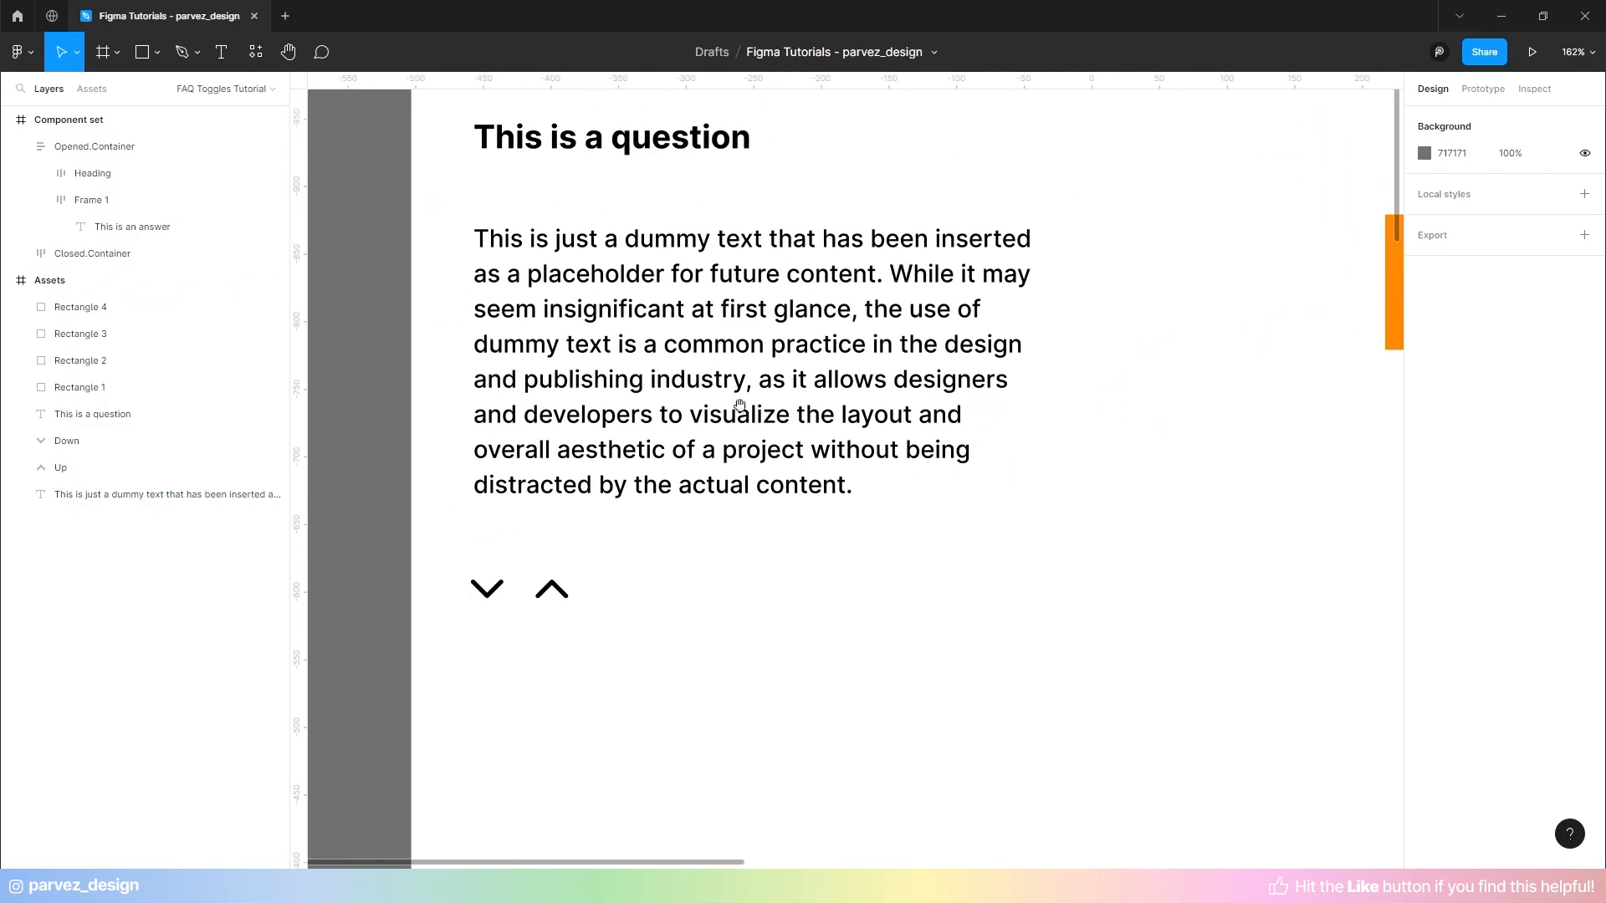
left_click(755, 418)
key("Return")
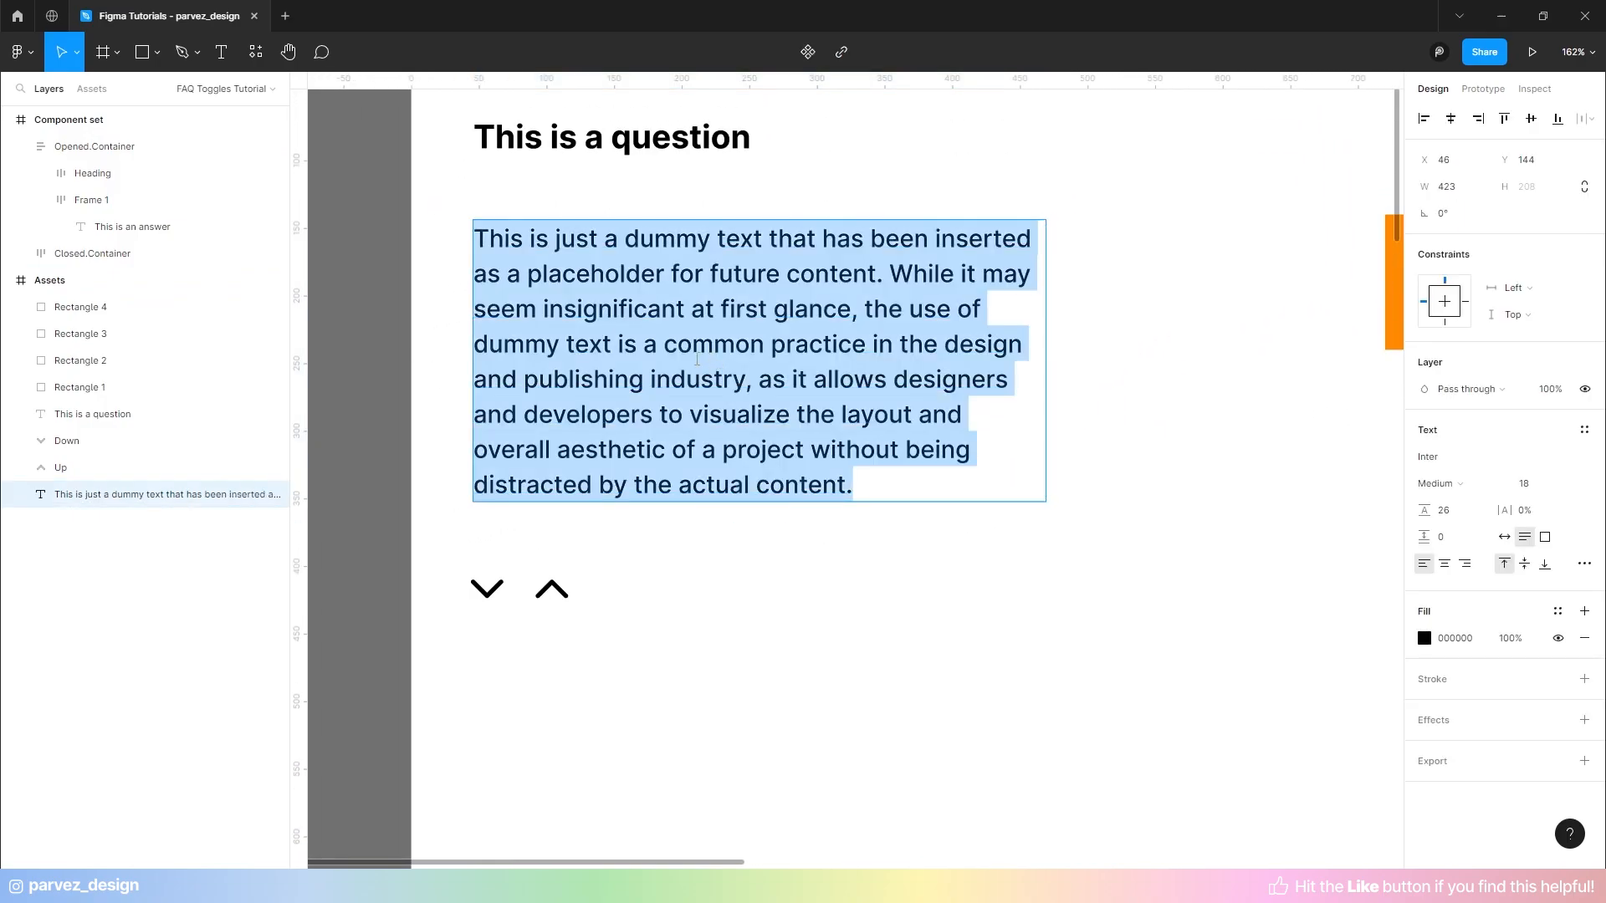
- Replace the "This is an answer" text in the opened container with the copied dummy paragraph
scroll(688, 376, "down", 20)
scroll(617, 420, "down", 5)
scroll(979, 434, "up", 5)
double_click(781, 368, "ctrl")
scroll(595, 398, "down", 3)
scroll(800, 394, "up", 1)
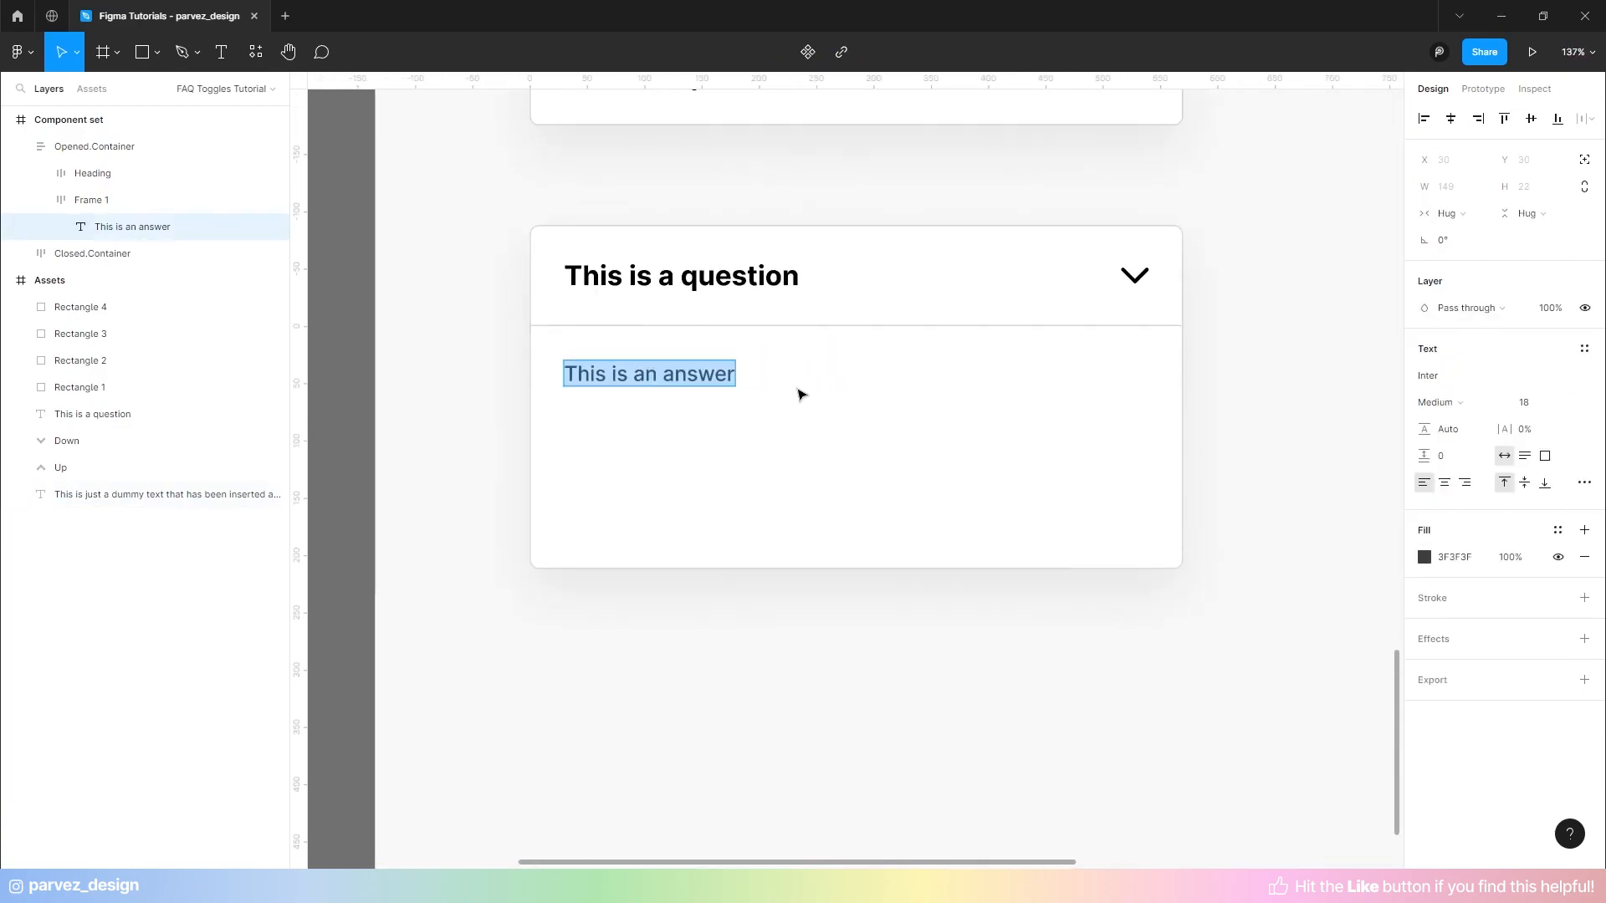
key("ctrl+v")
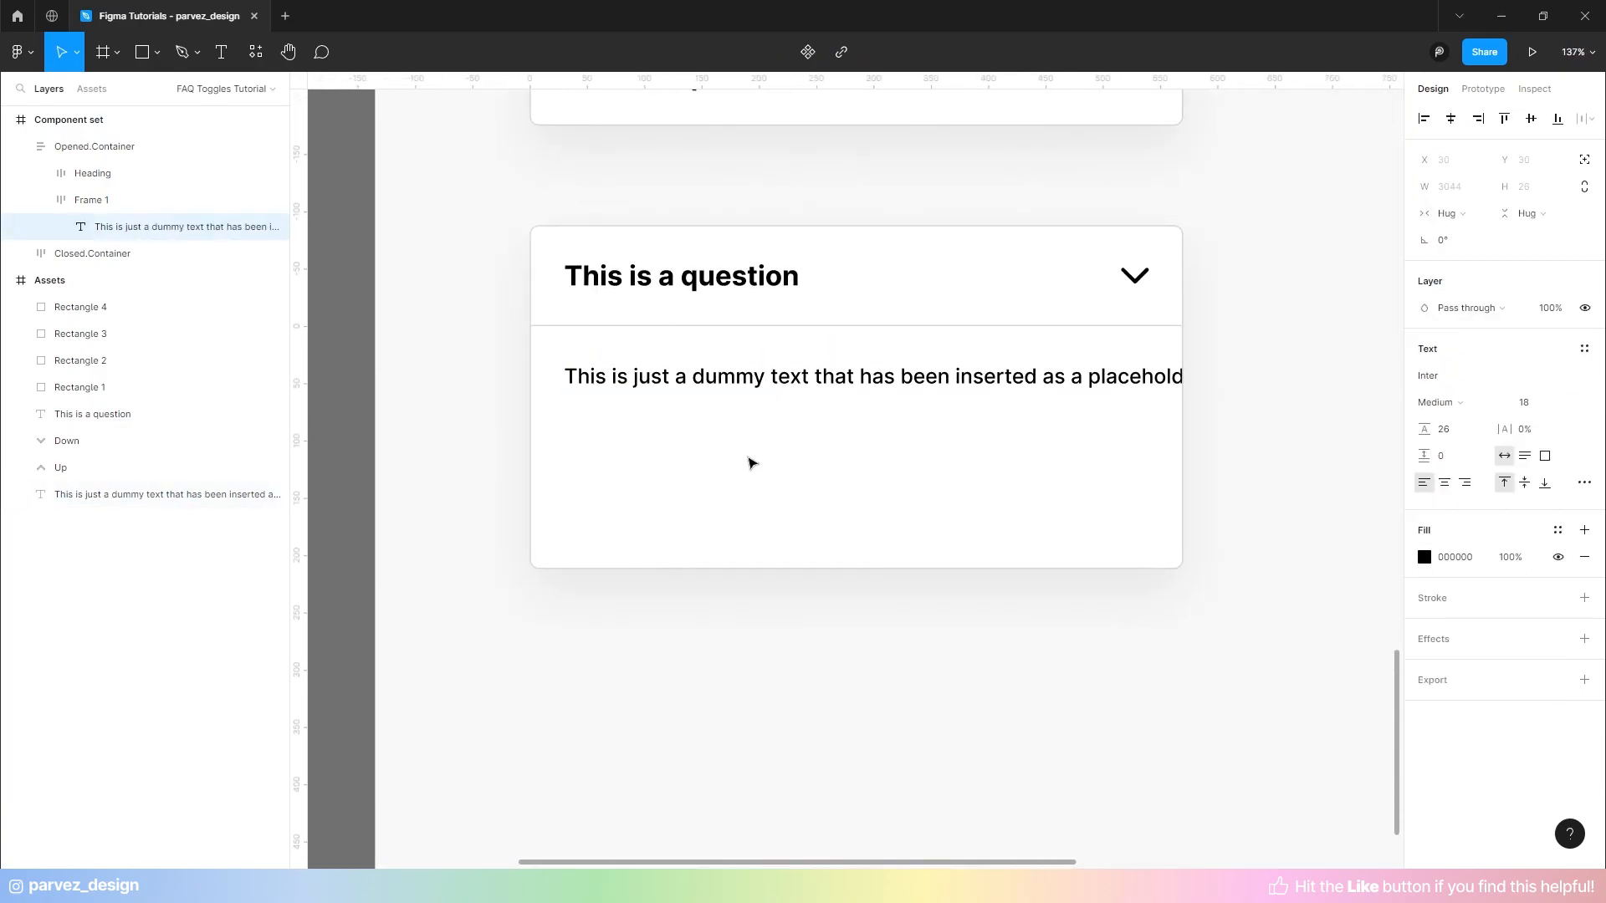
- Set the answer paragraph's horizontal resizing to fill its container
scroll(803, 405, "up", 1)
scroll(828, 403, "down", 1)
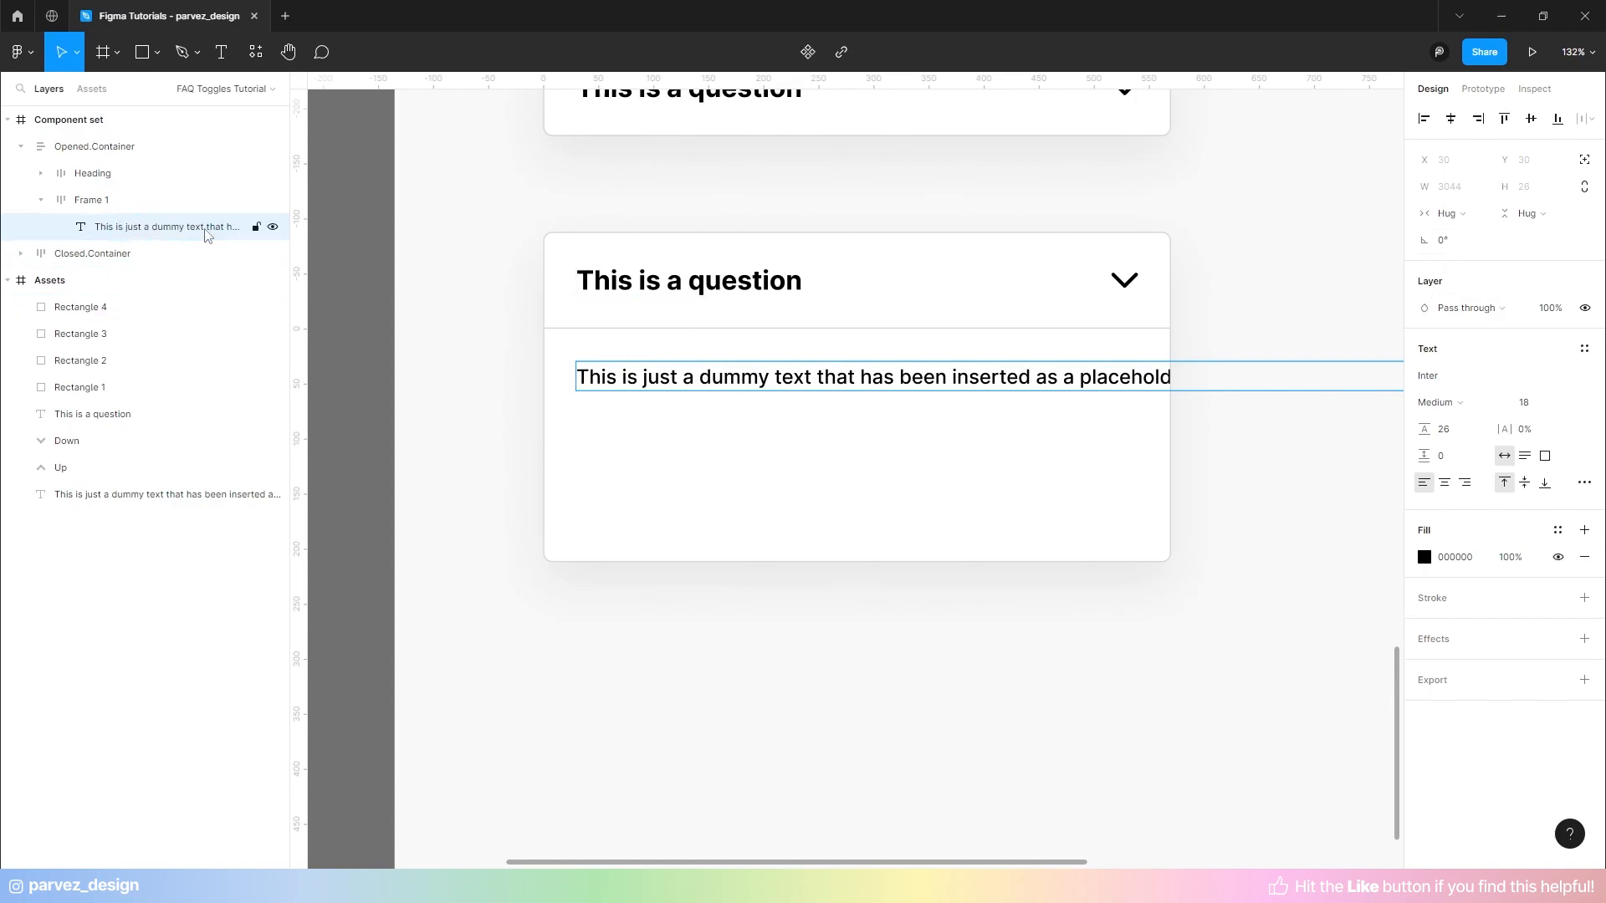
left_click(1452, 214)
left_click(1468, 235)
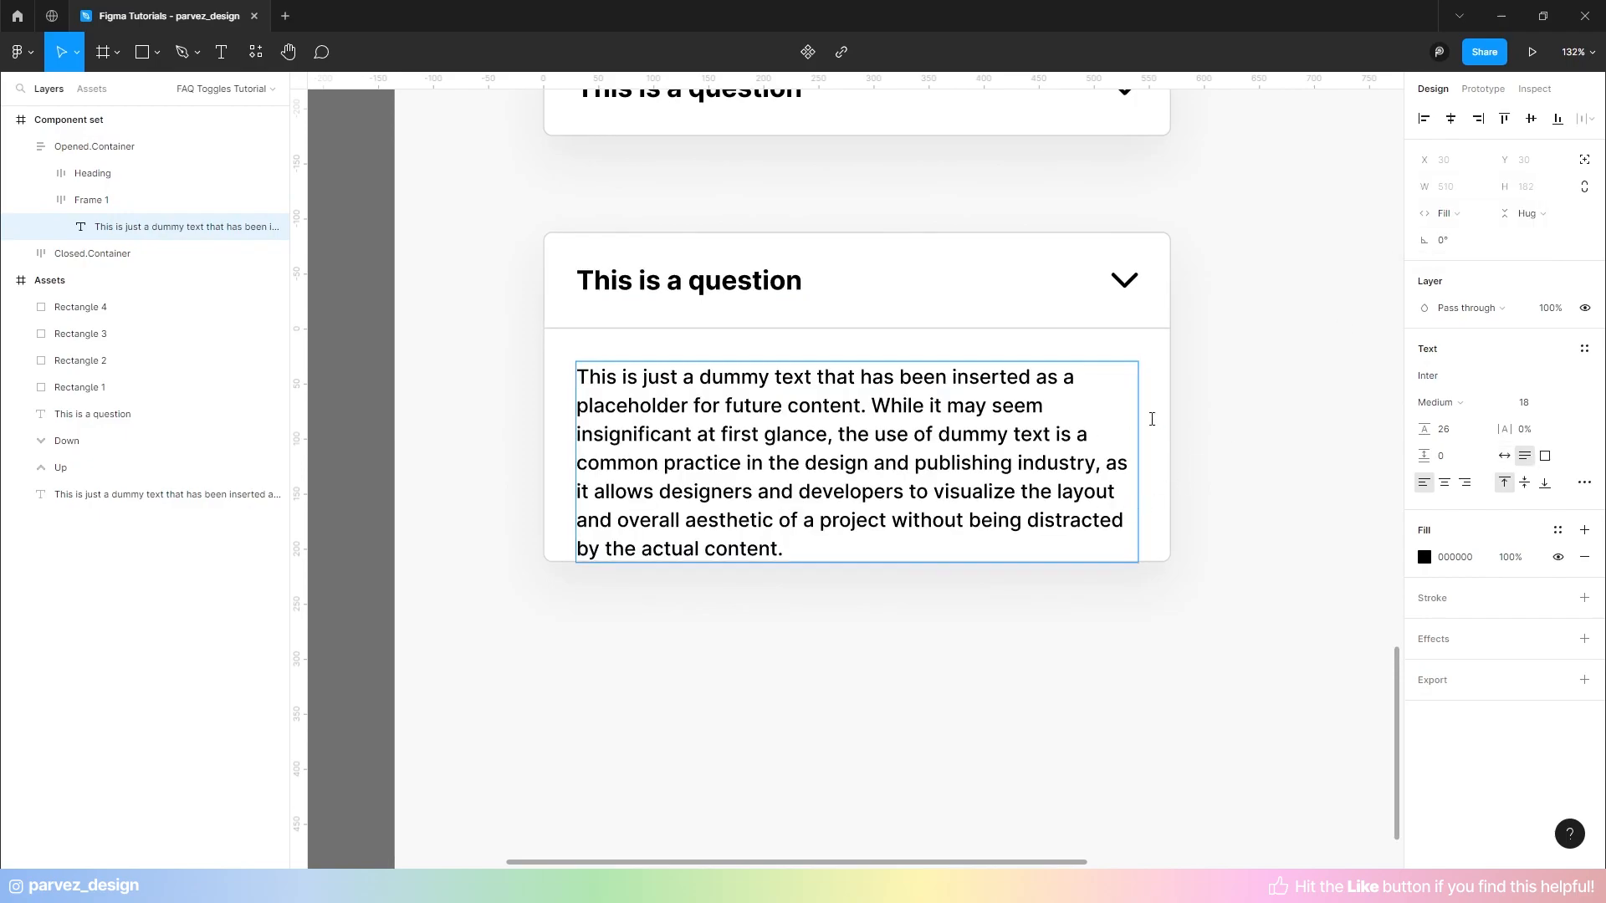
- Rename Frame 1, which holds the answer paragraph, as "Description Copy"
left_click(90, 201)
double_click(101, 201)
type("Description")
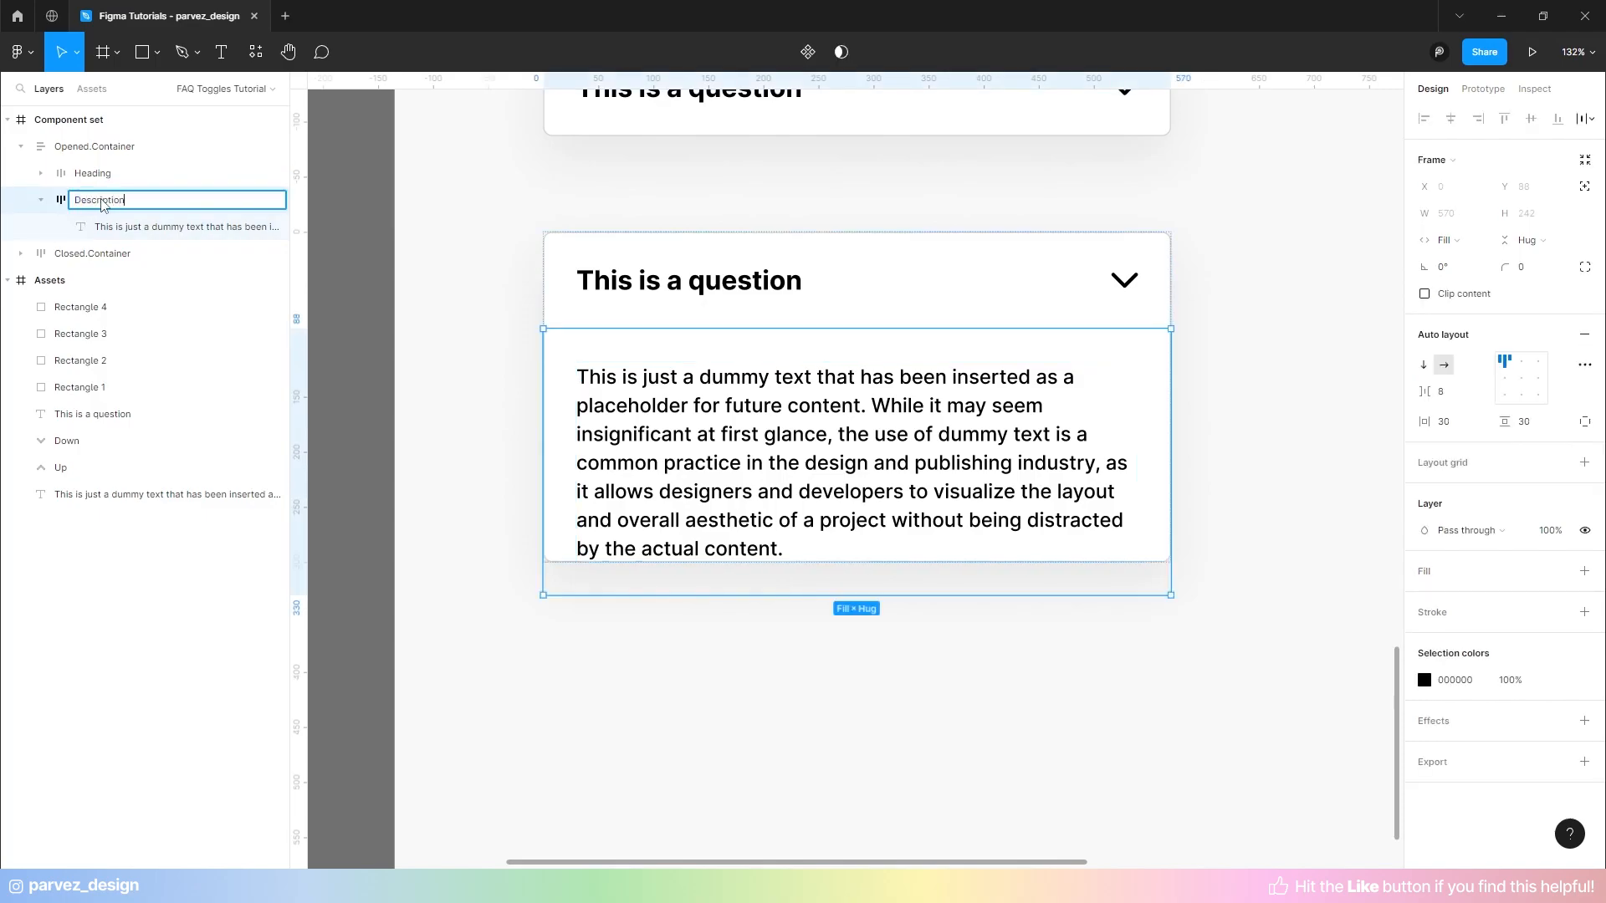
key("Return")
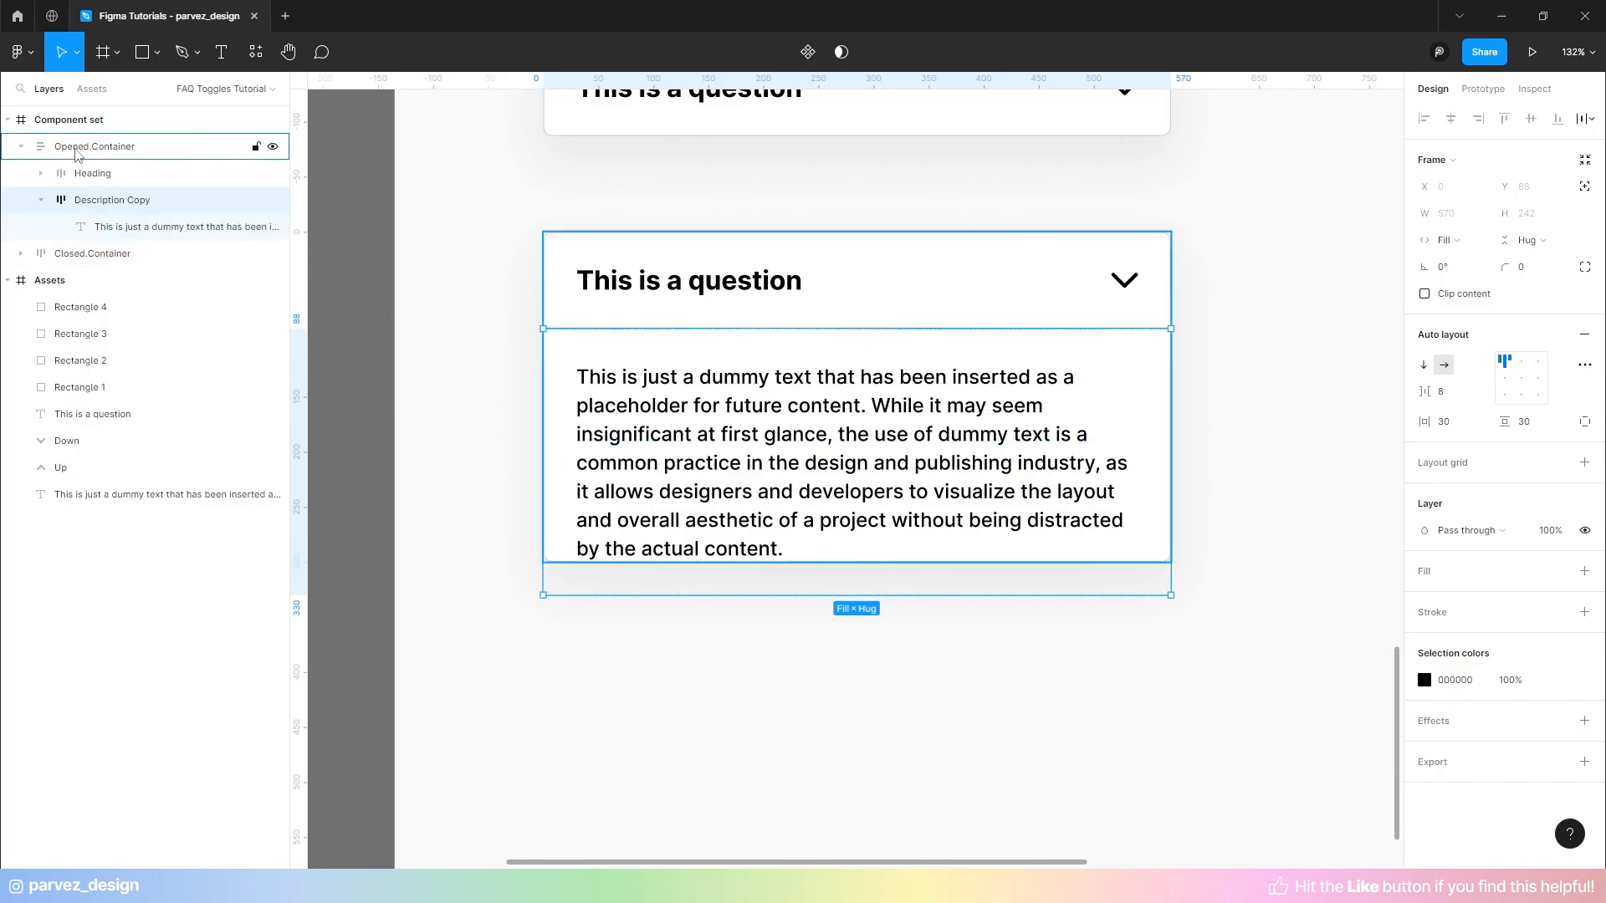
- Set the vertical resizing of Opened.Container to Hug contents
left_click(88, 147)
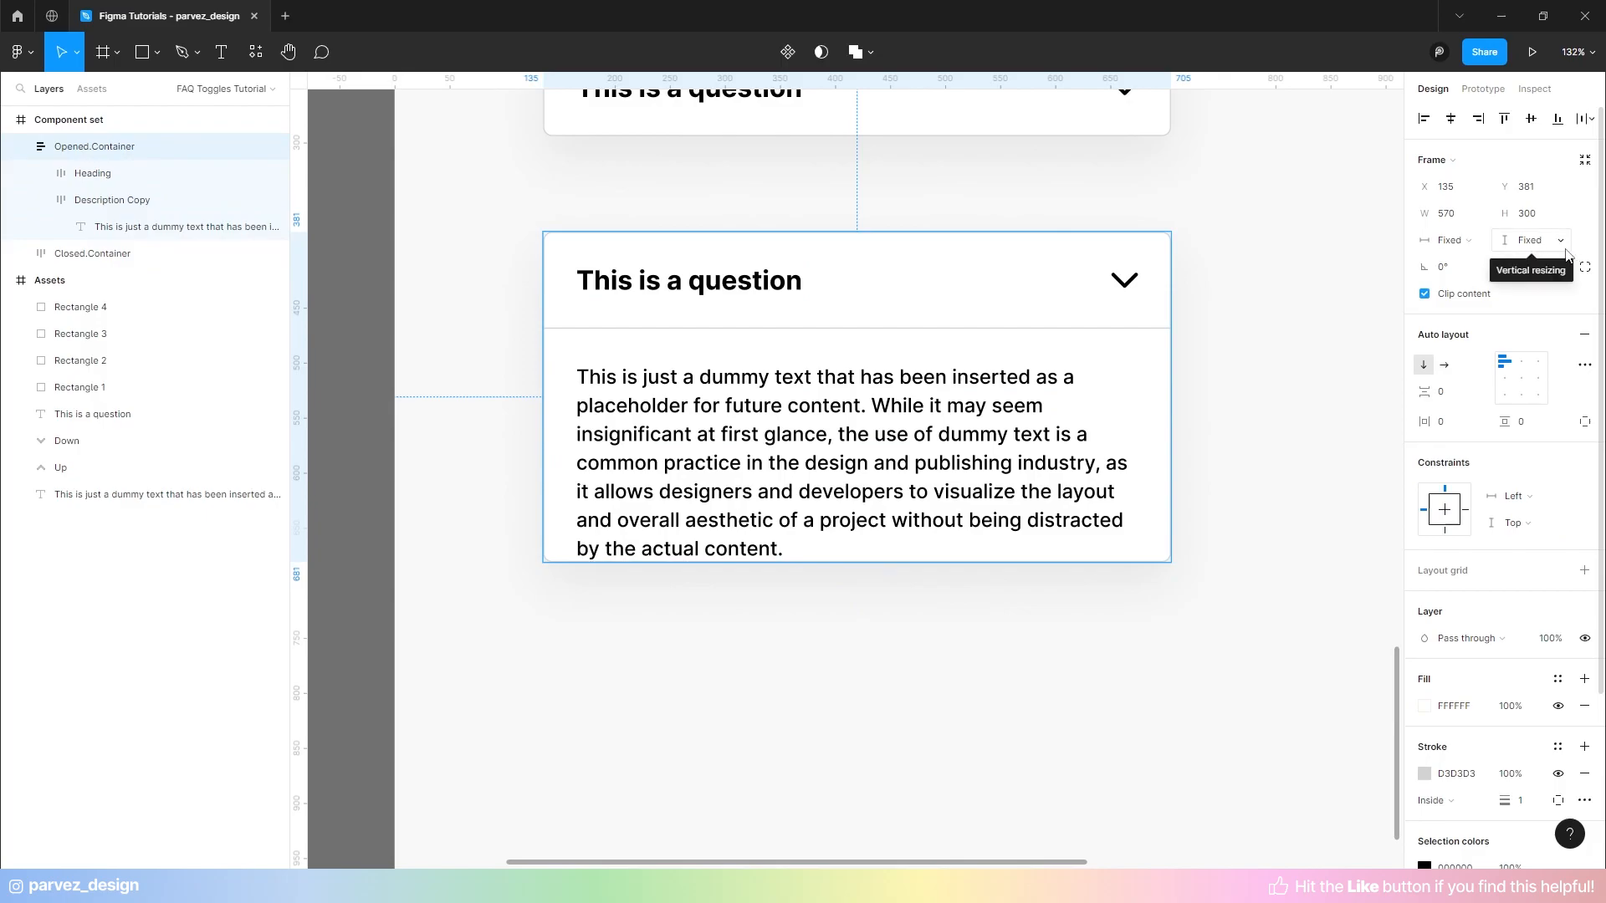
left_click(1563, 247)
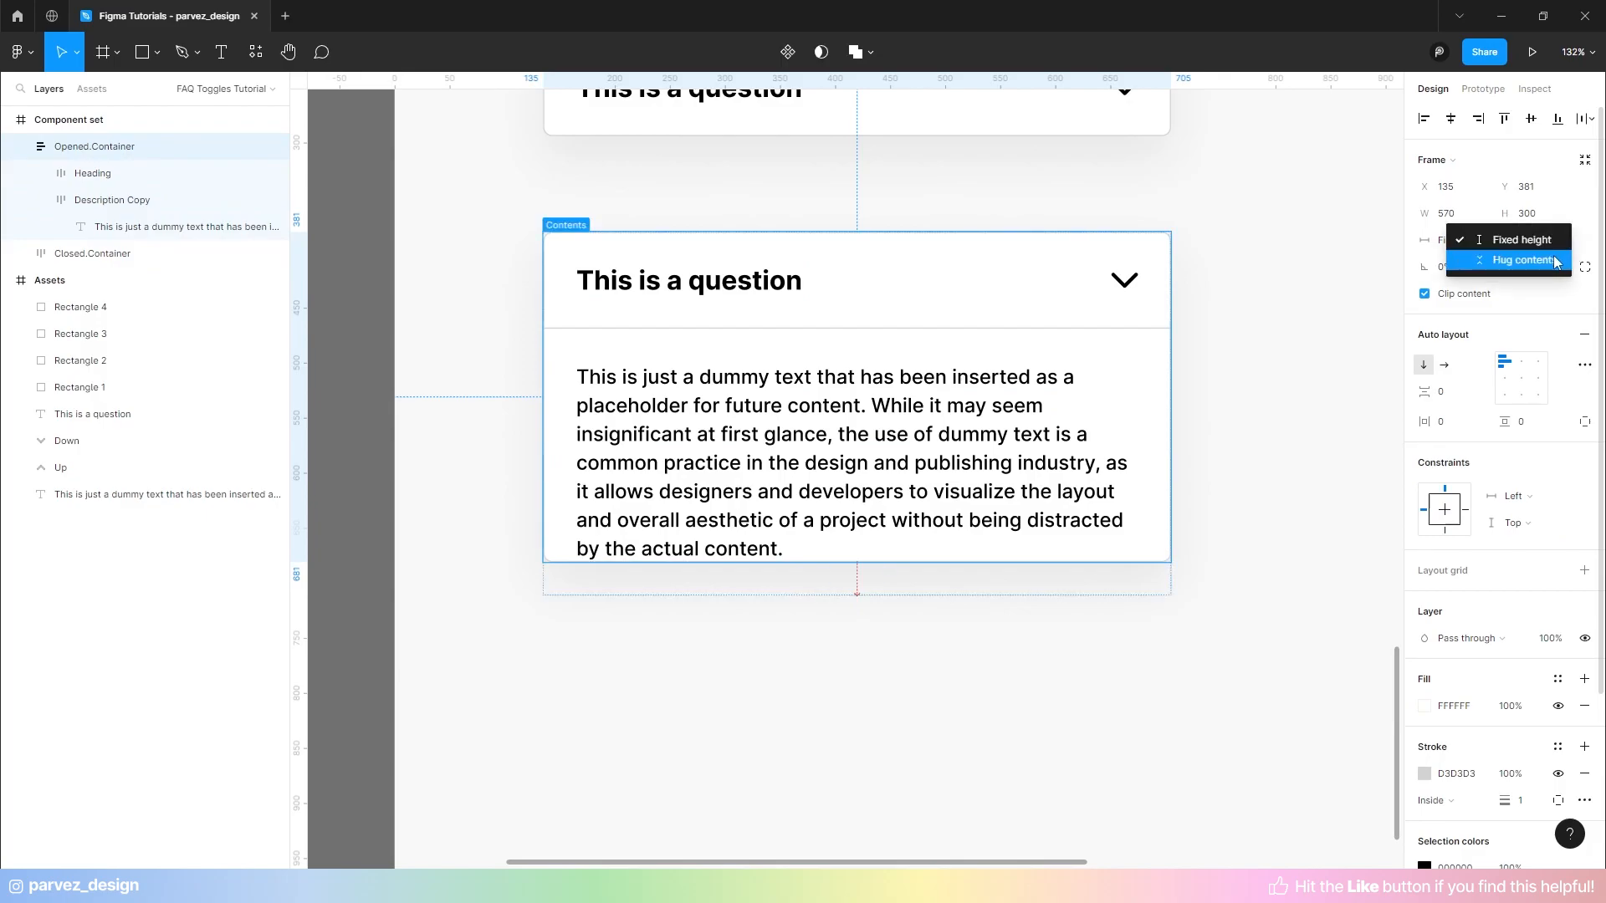
left_click(1556, 261)
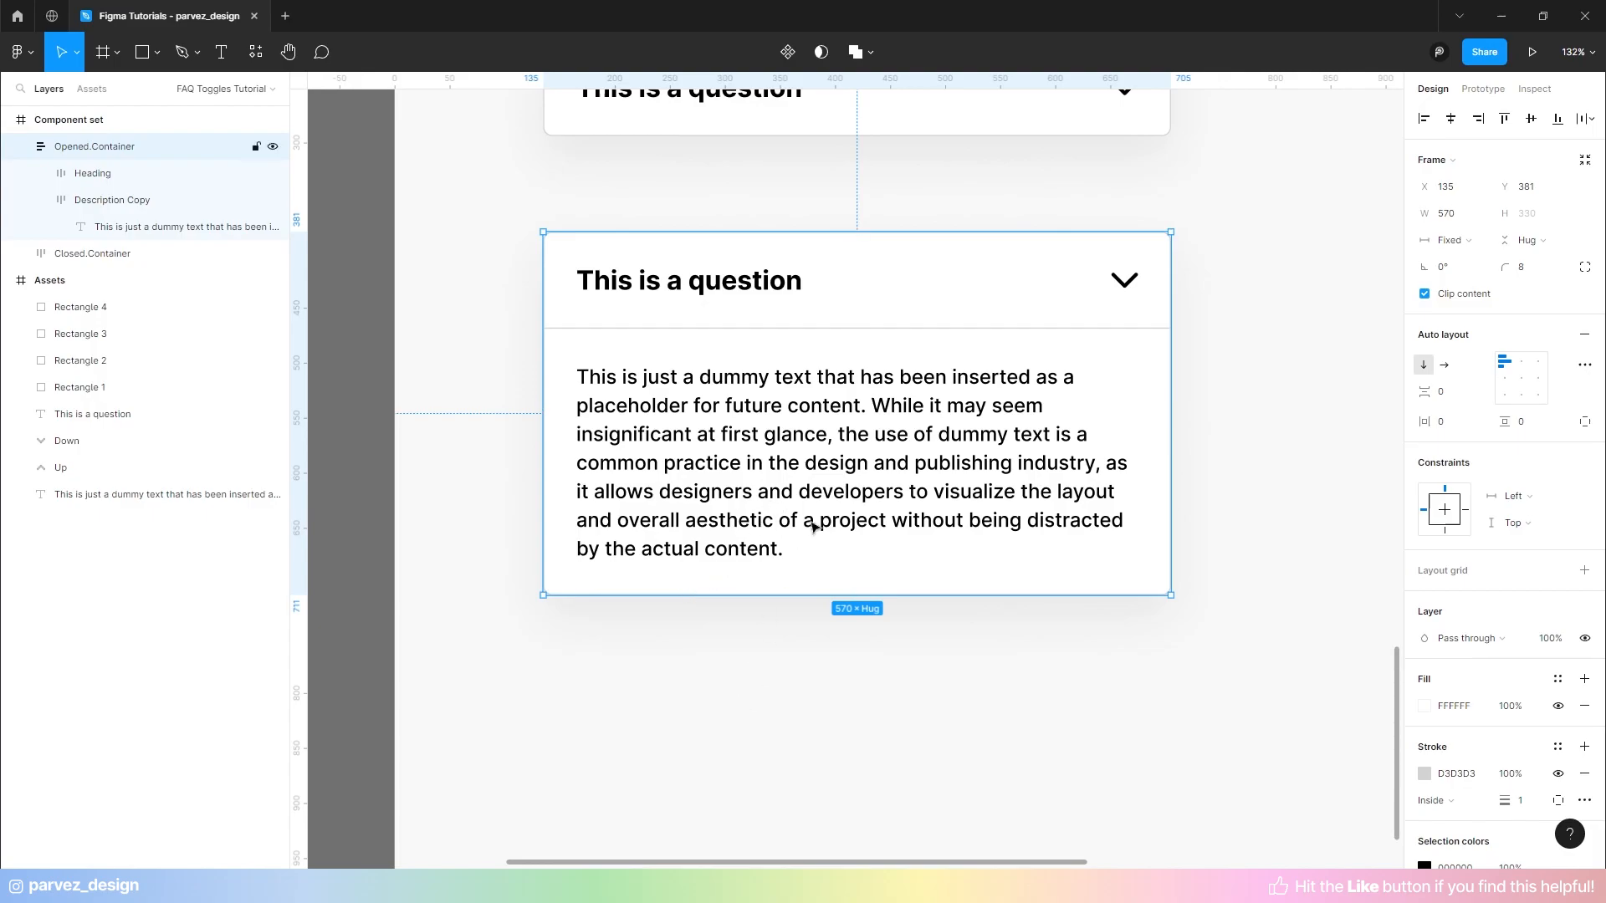
left_click(845, 735)
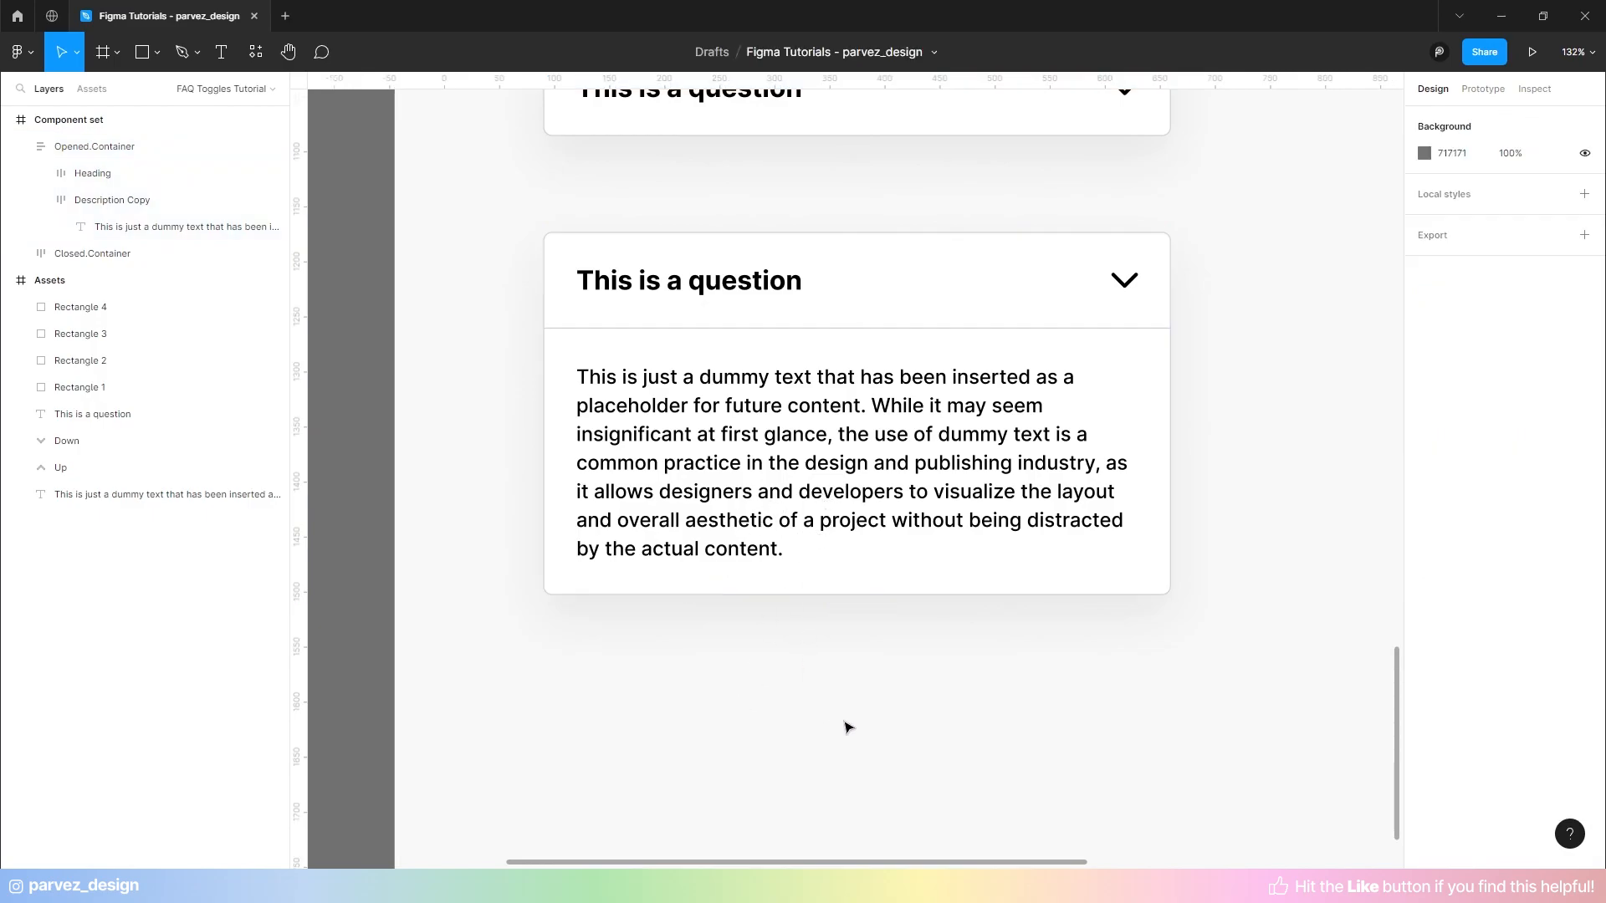
- Test the opened container's resizing by adding filler text at the end of the answer paragraph and deleting it again
double_click(795, 483)
left_click(856, 550)
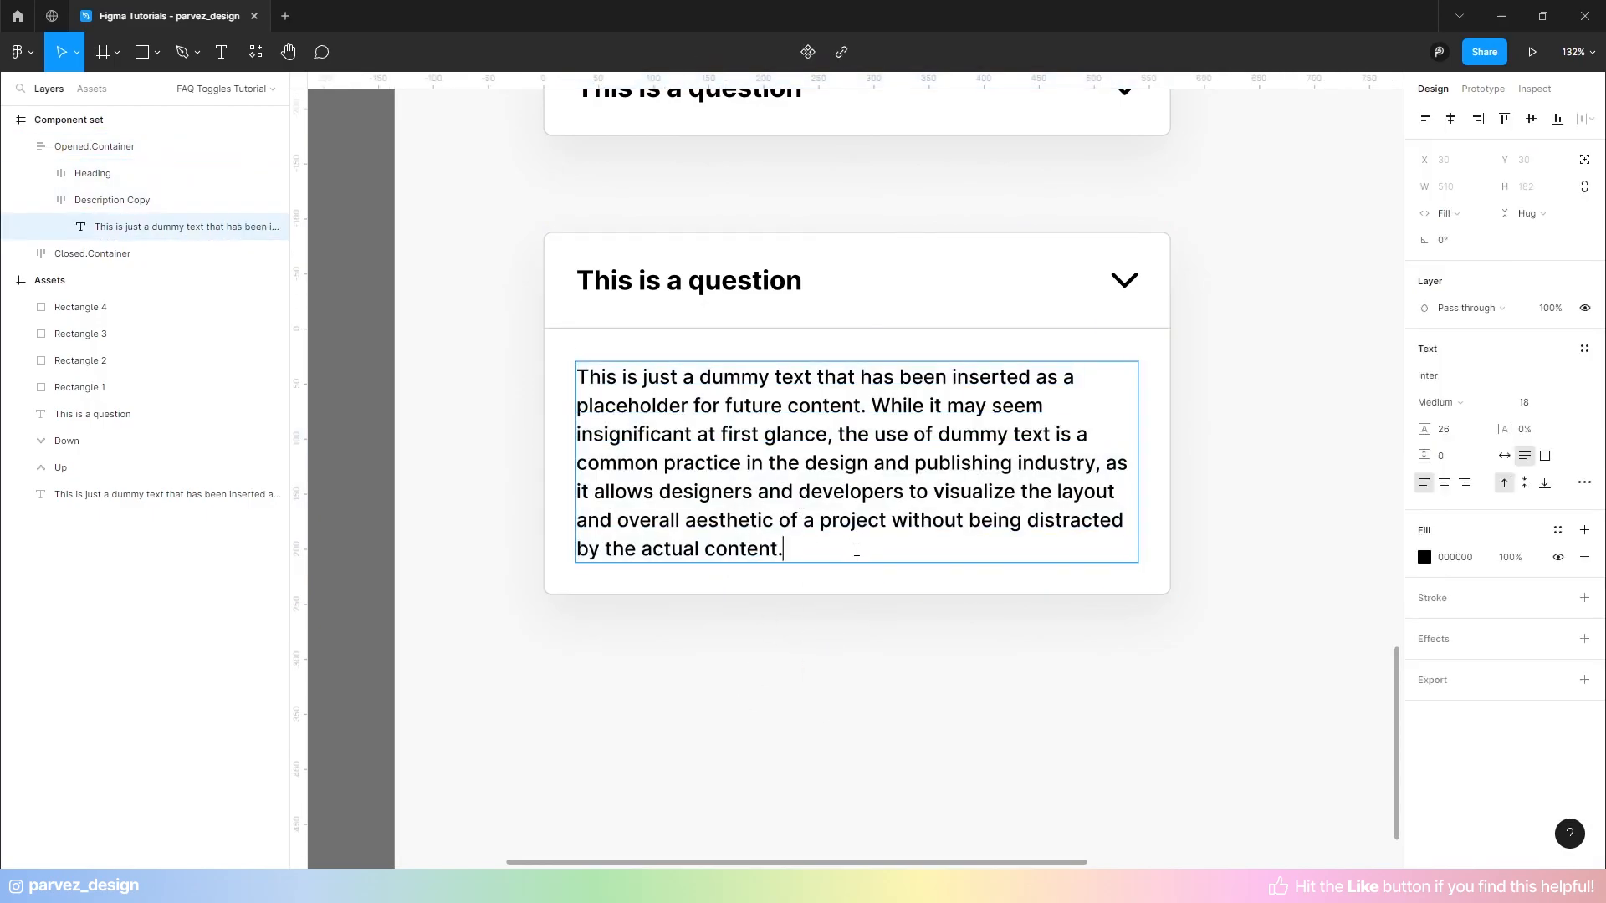
type("This is an examp")
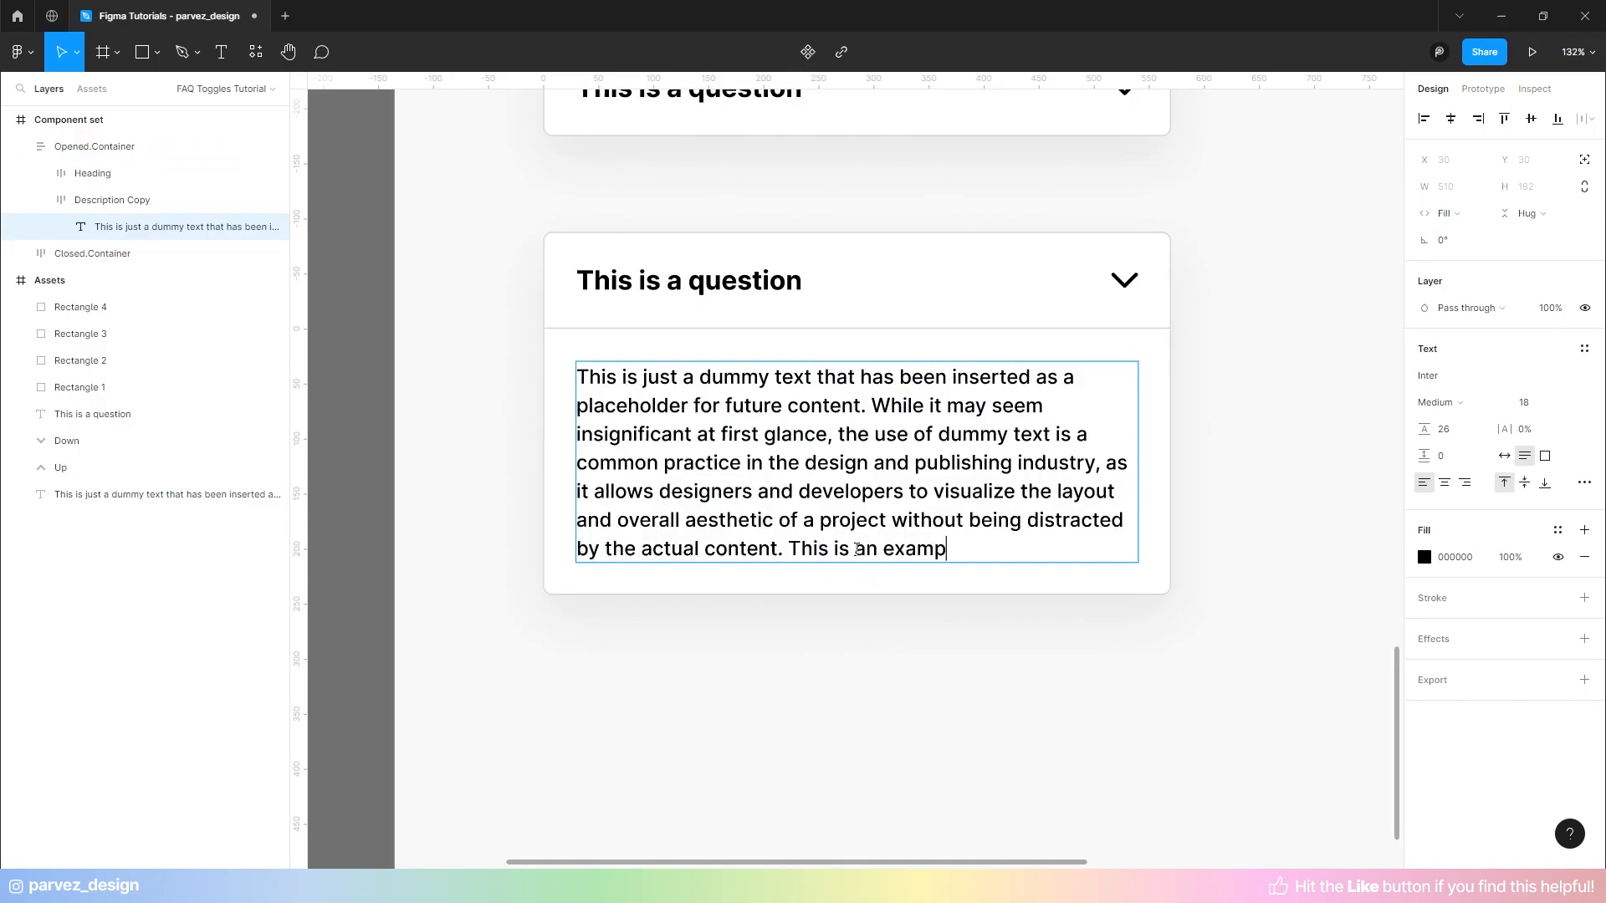
type("le of a tescription to give you an idea of ")
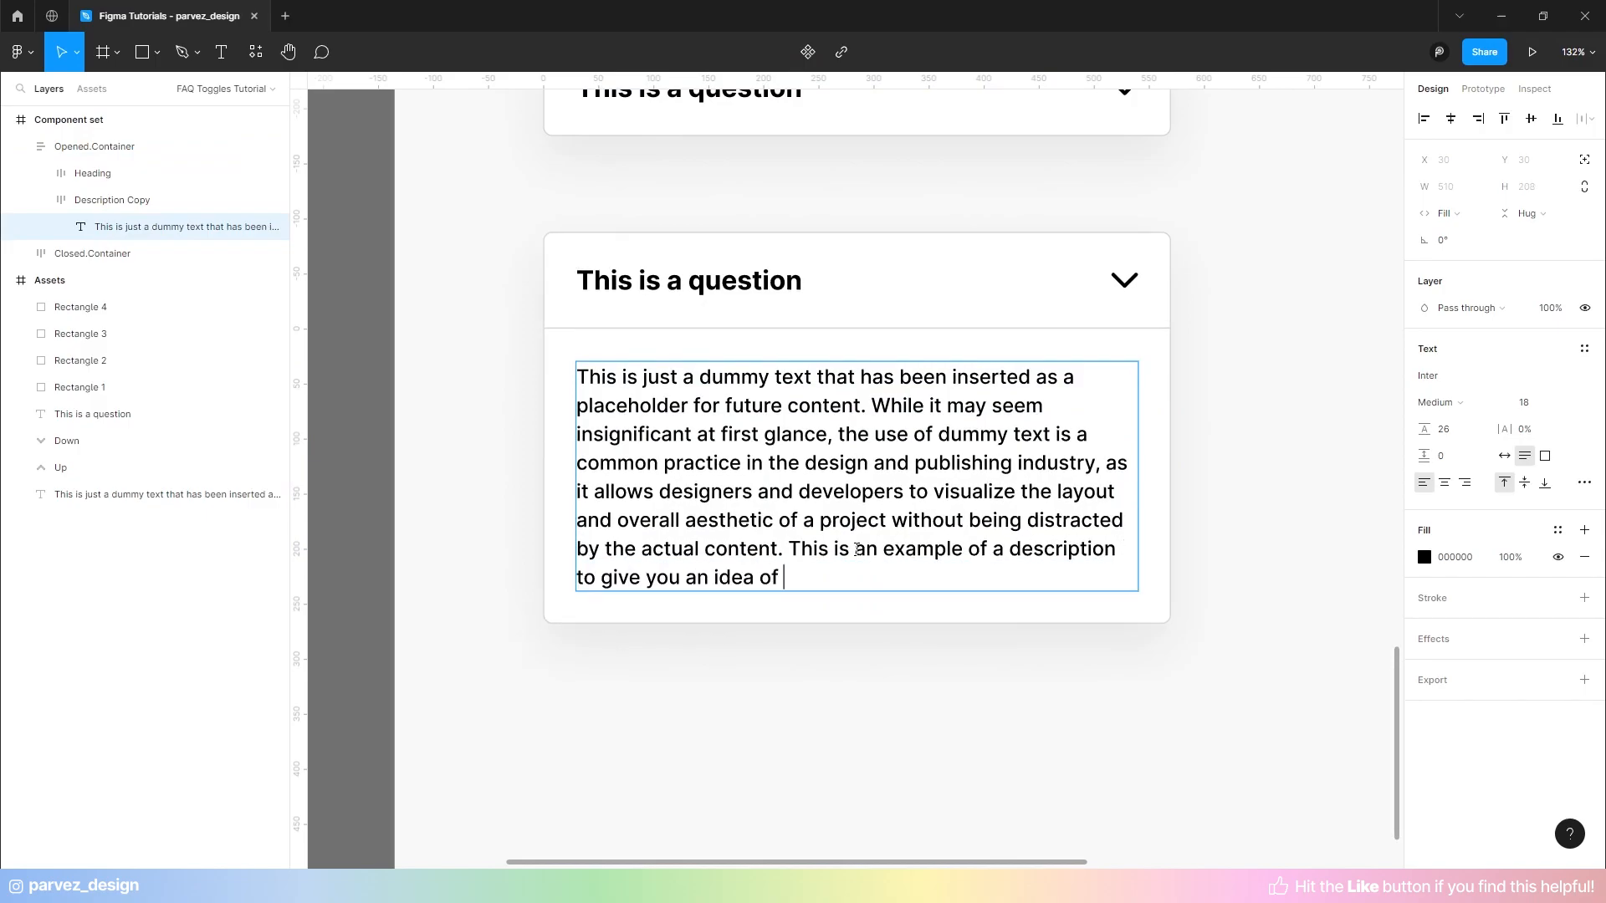
type("how this thing works rugh ieorh geiorhg oehr gioehgio ")
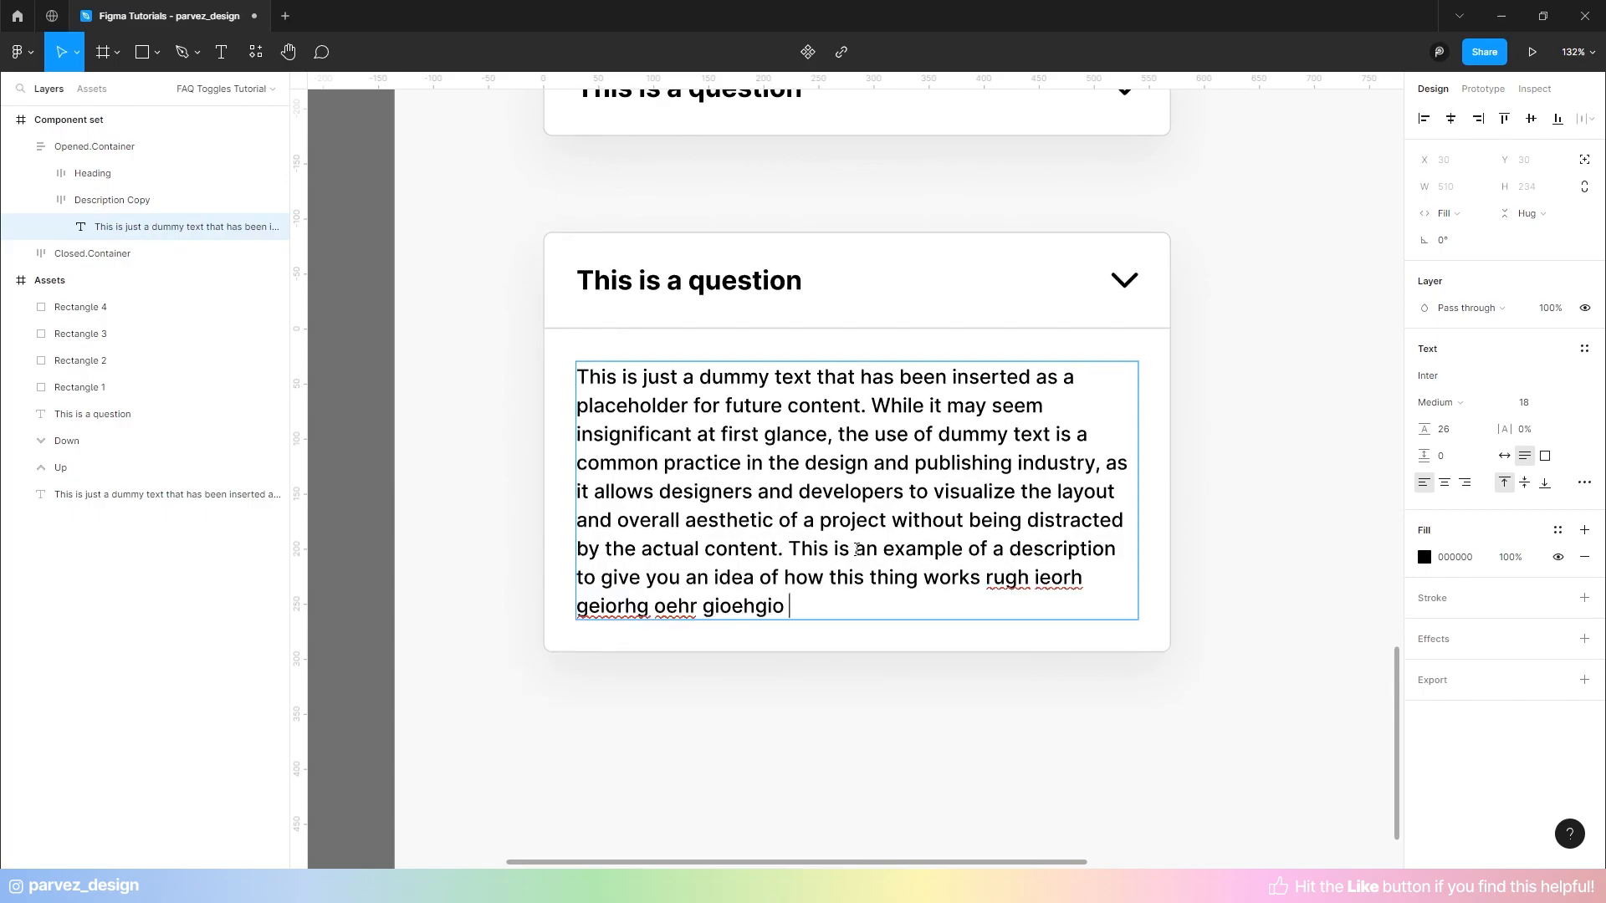
type("ehoi ehio heiogh eior gheiogh ioeh gioeh gioeh gioeh gioeh rgih gioegh ioeh gioe gie gioehgioehrgio ehgio heiog heriogh")
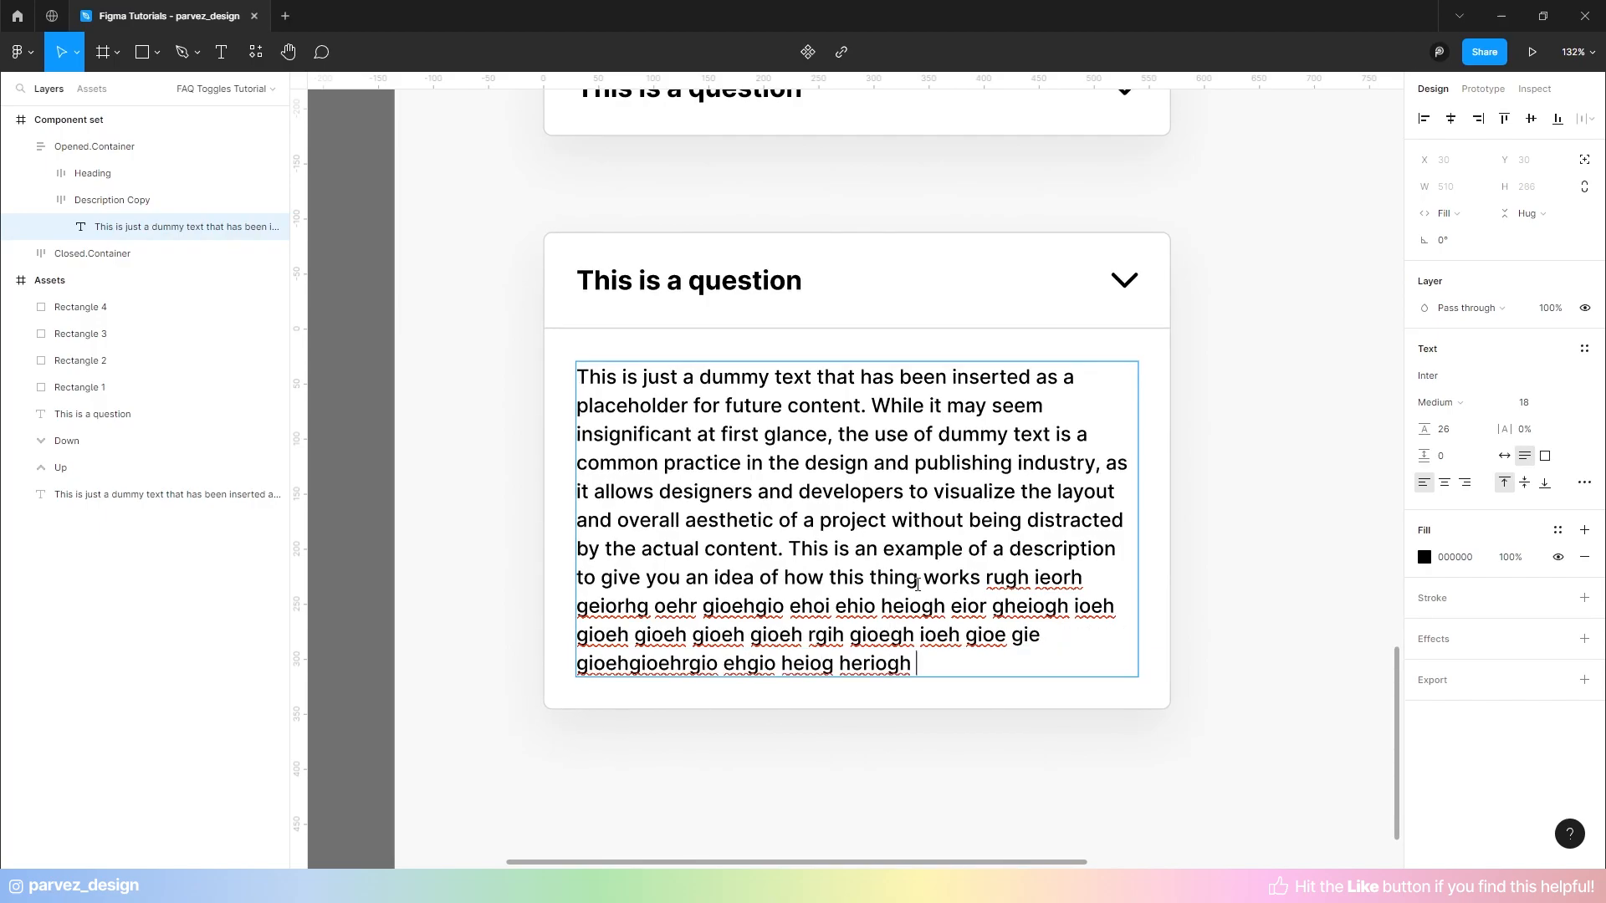
left_click(782, 554, "shift")
key("BackSpace")
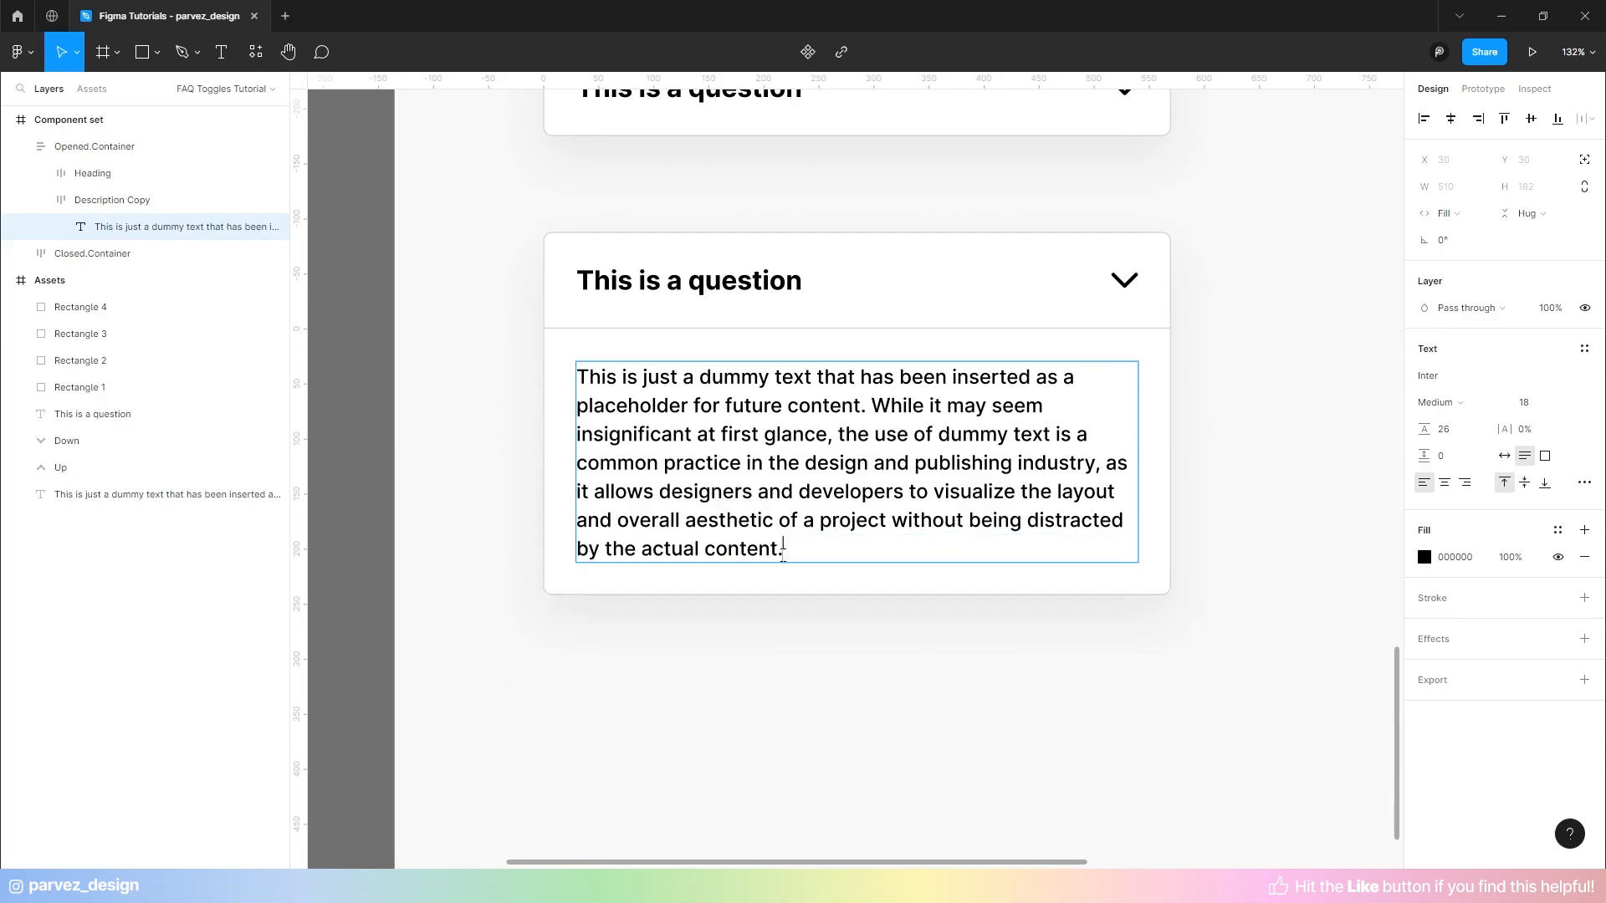
left_click(817, 617)
- Create a component set from the closed and opened containers
scroll(779, 640, "down", 1)
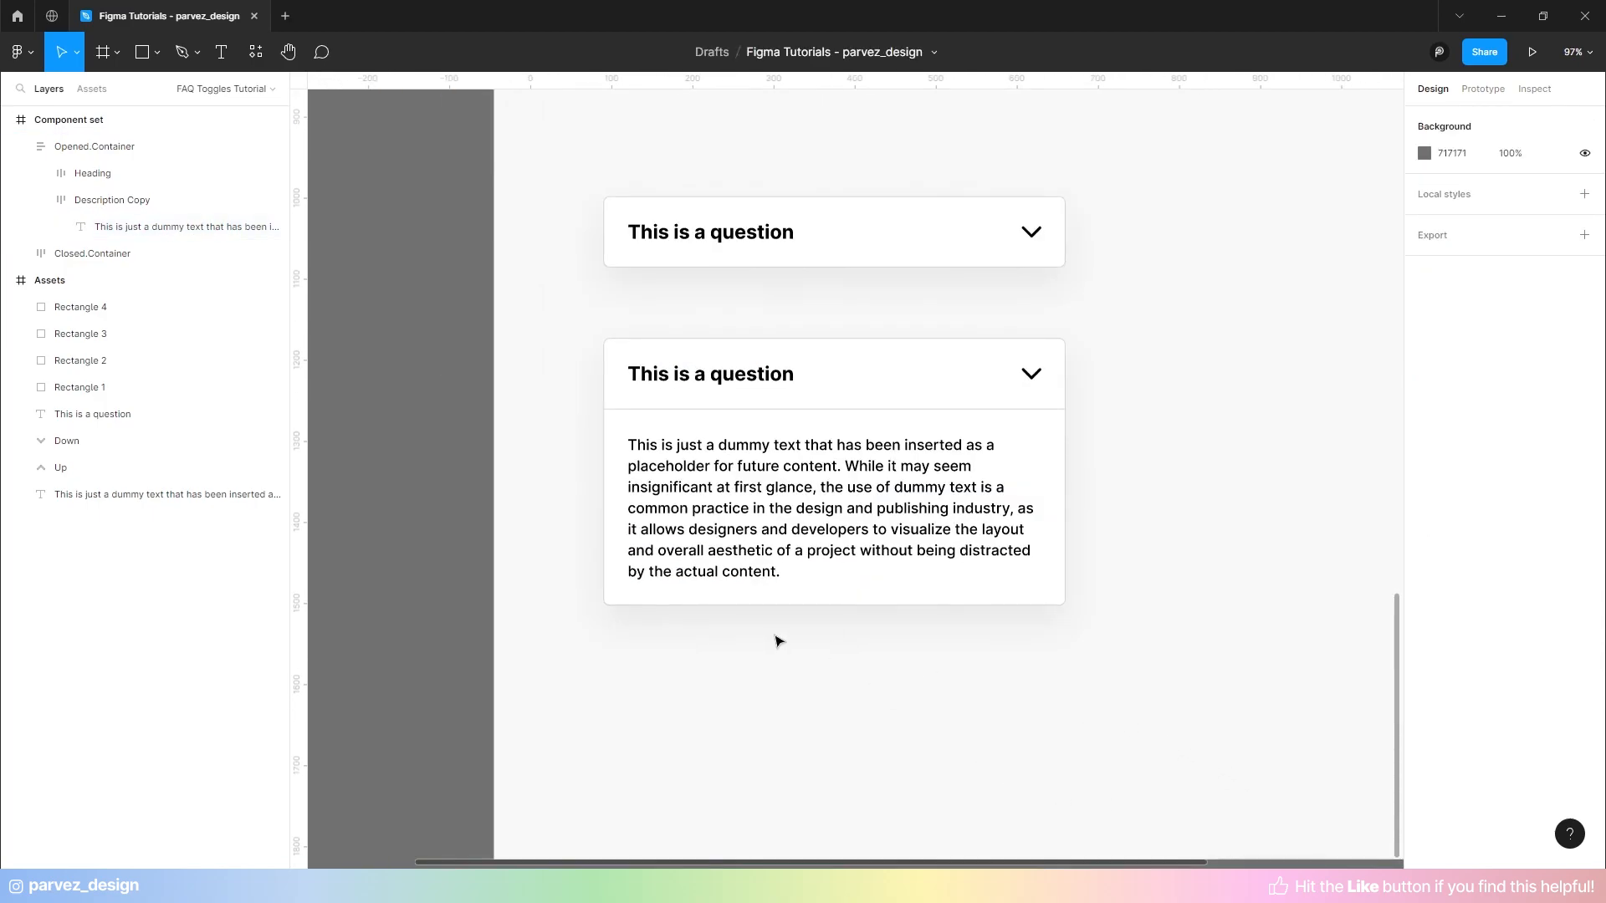
scroll(818, 577, "up", 1)
scroll(815, 578, "up", 4)
scroll(816, 577, "down", 1)
left_click(814, 578)
left_click(21, 147)
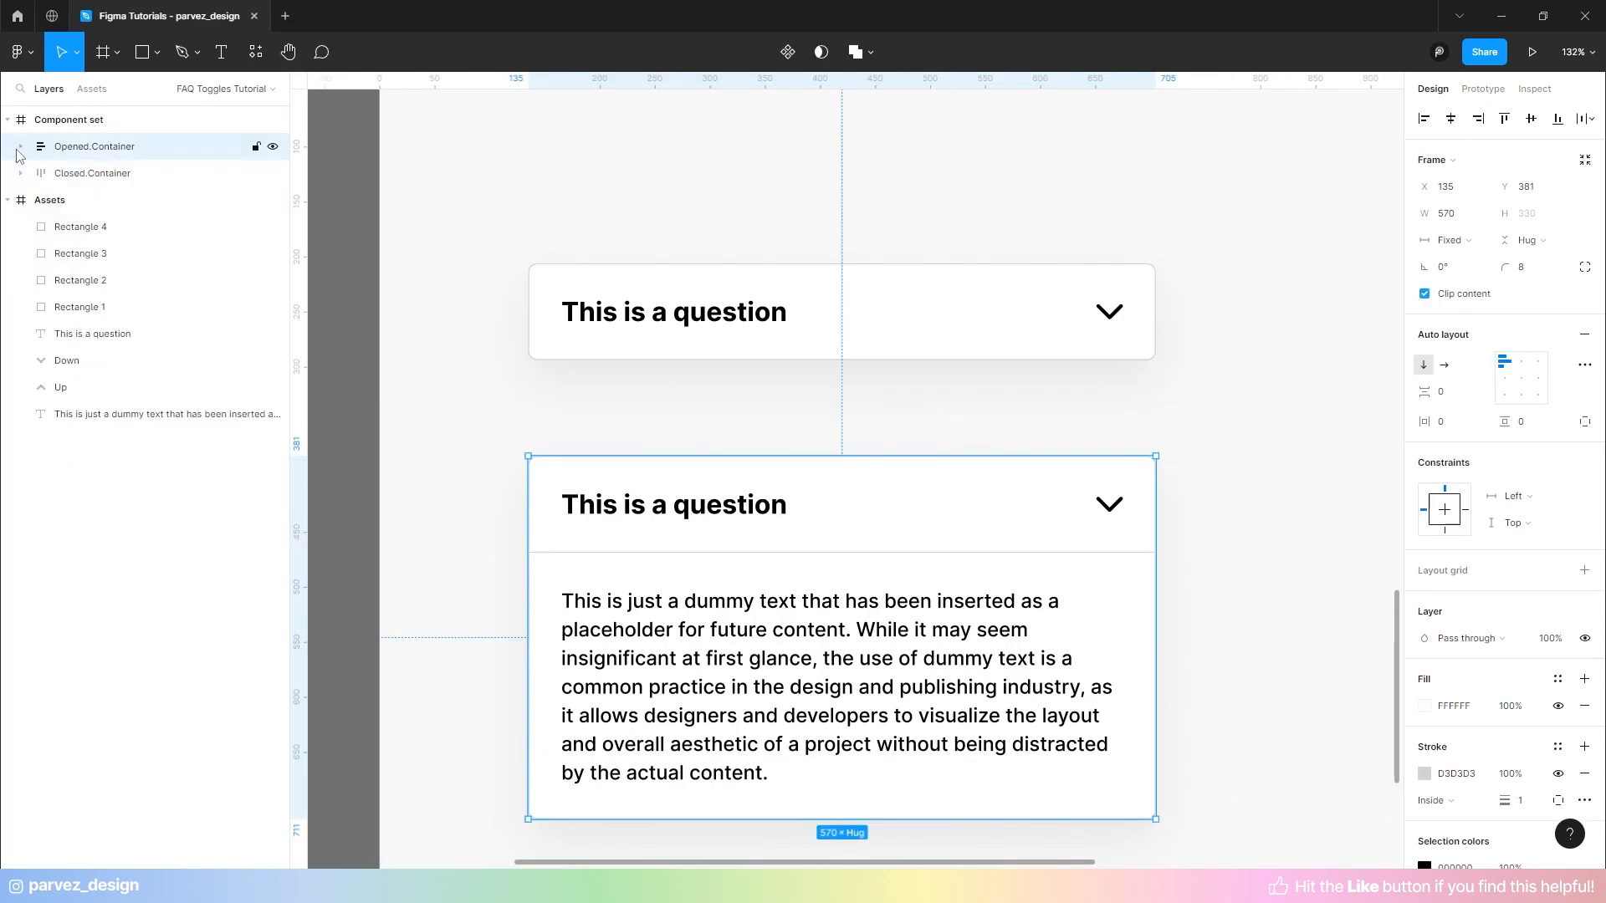
left_click(1318, 283)
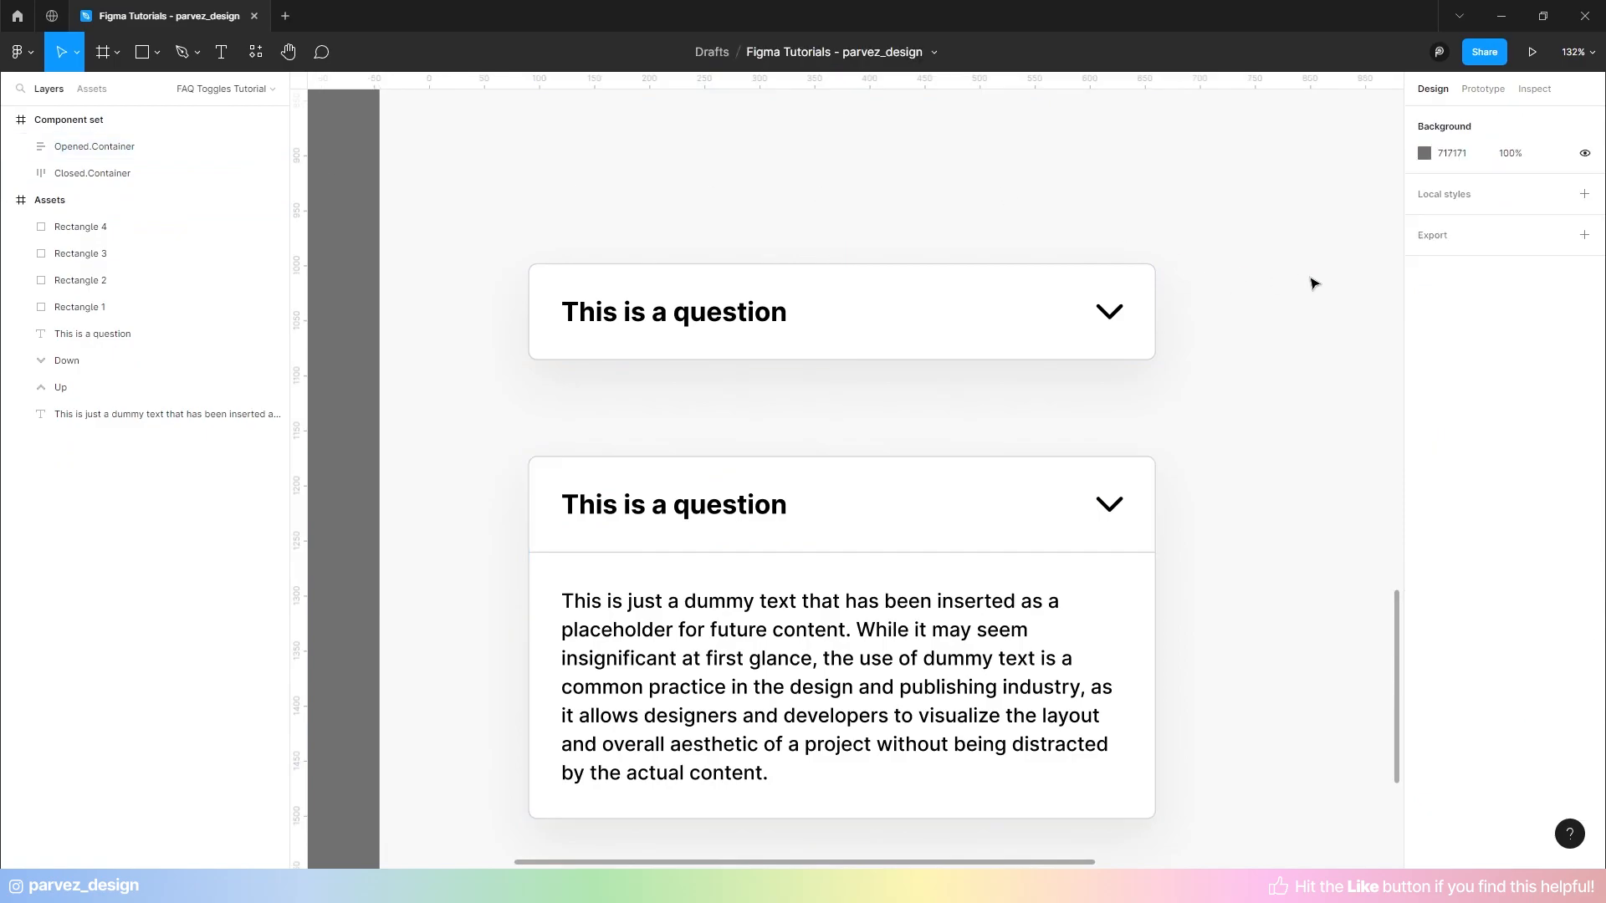
scroll(1258, 240, "down", 3)
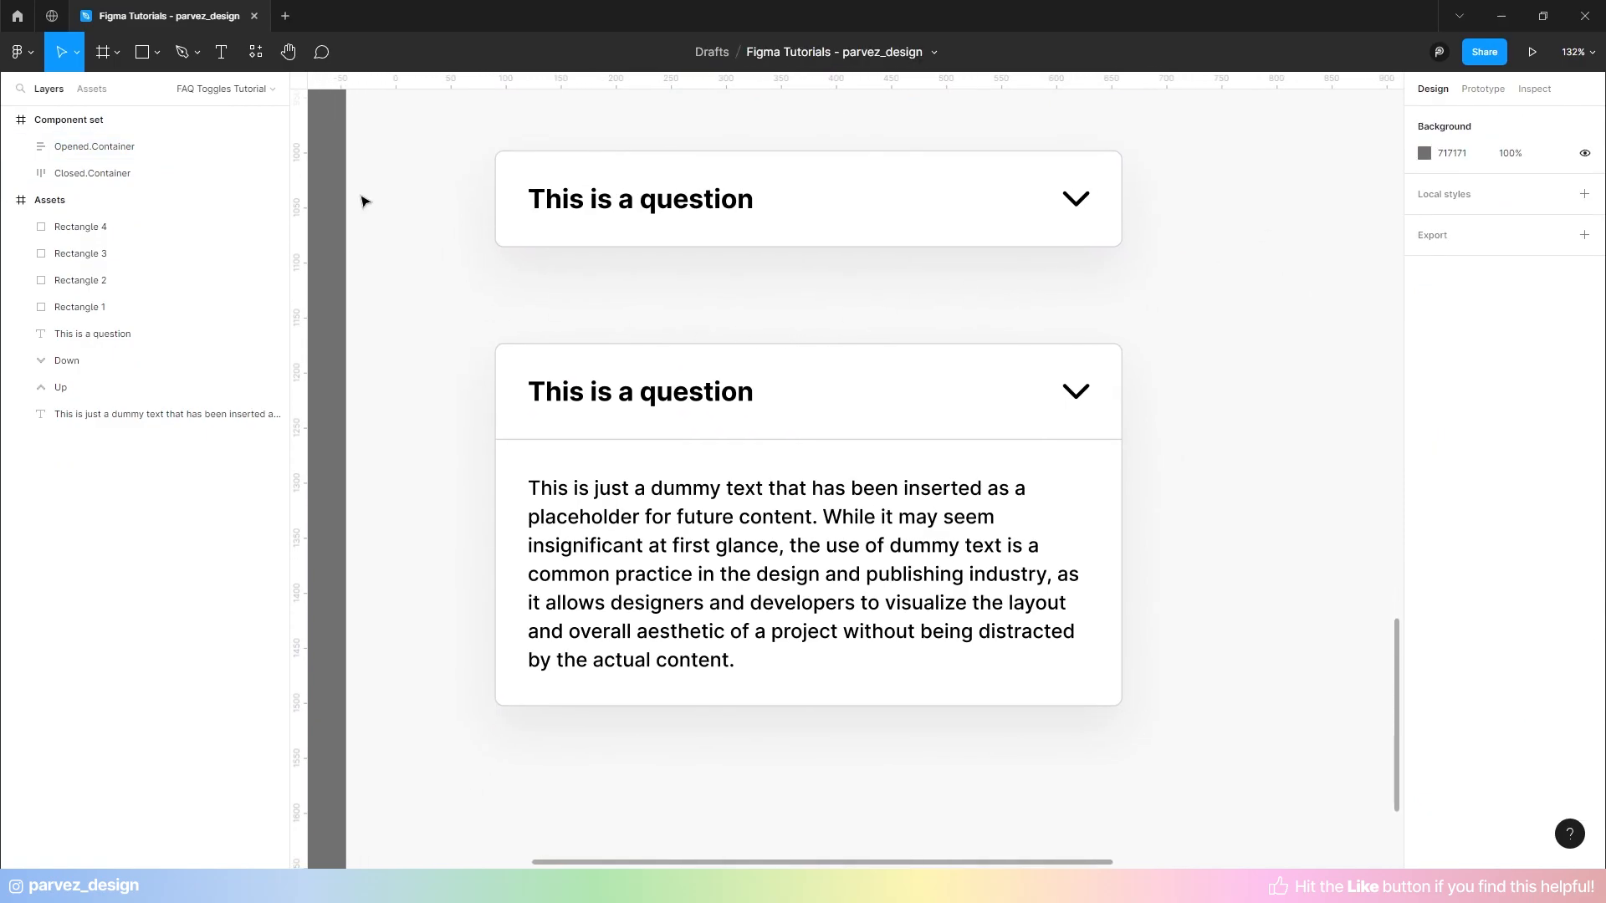
left_click_drag(412, 121, 1221, 754)
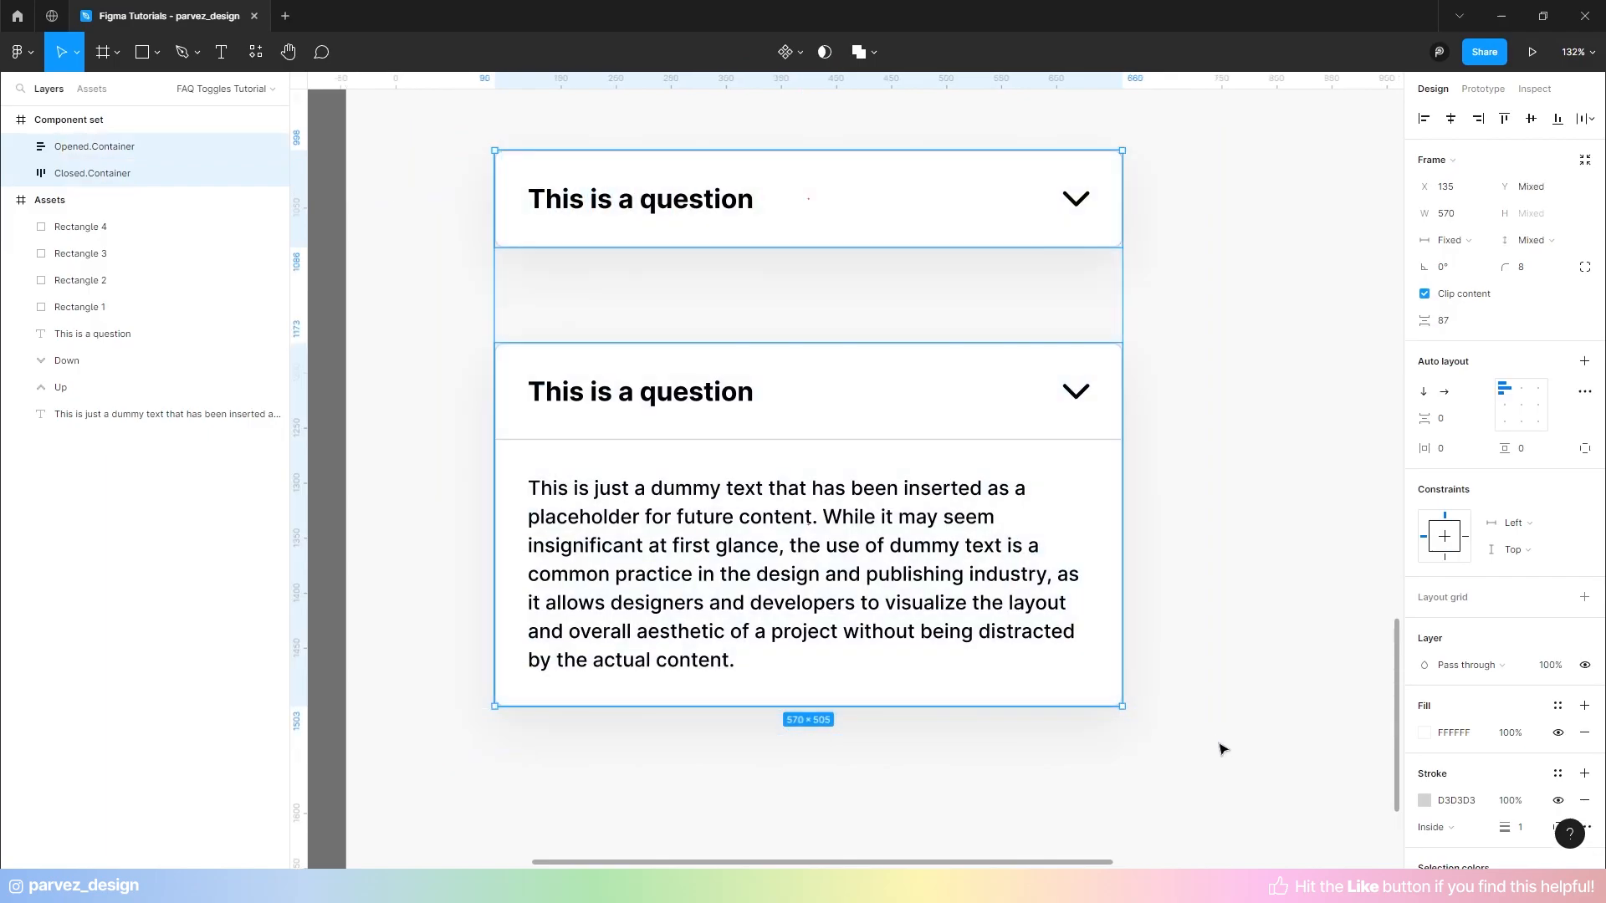
left_click(802, 56)
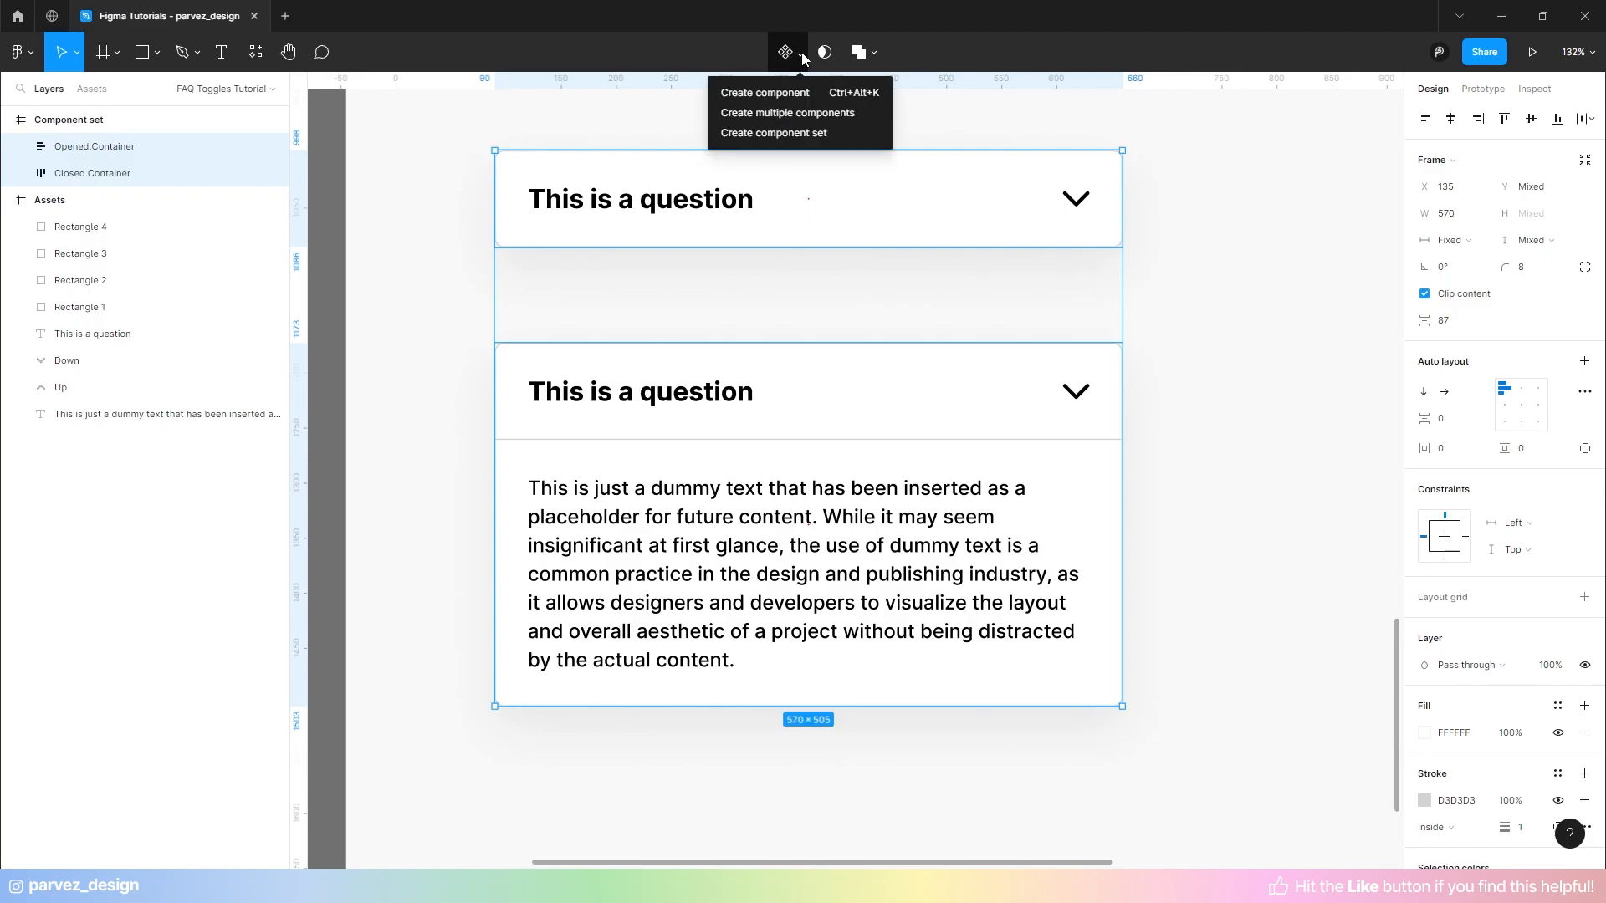
left_click(847, 133)
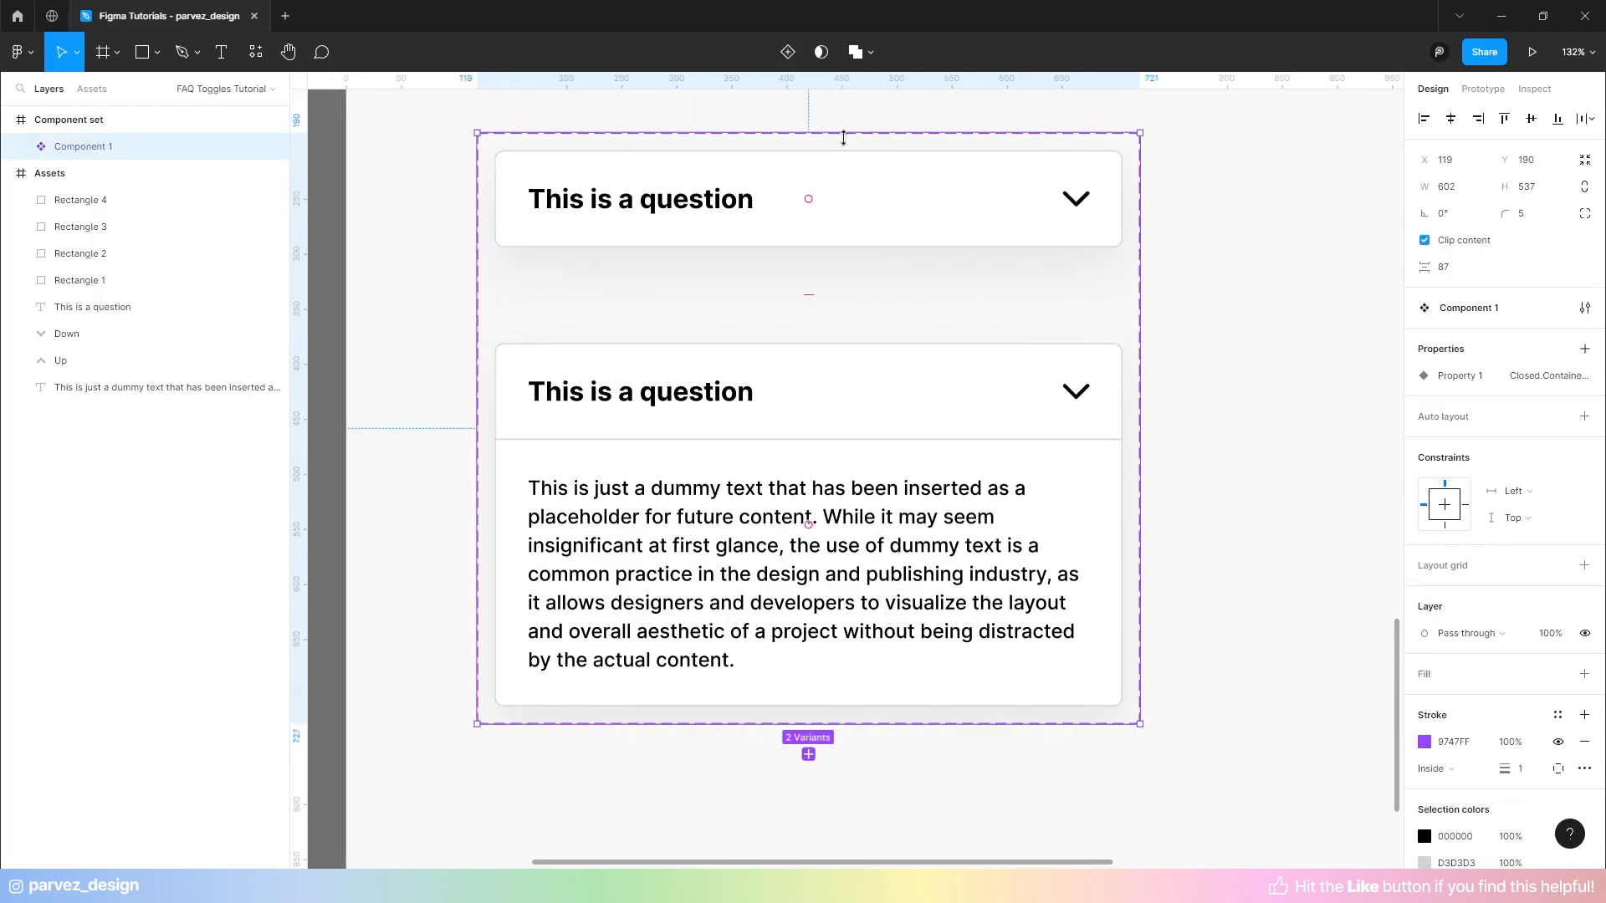
- Rename the component set as "FAQ Accordion"
left_click(21, 147)
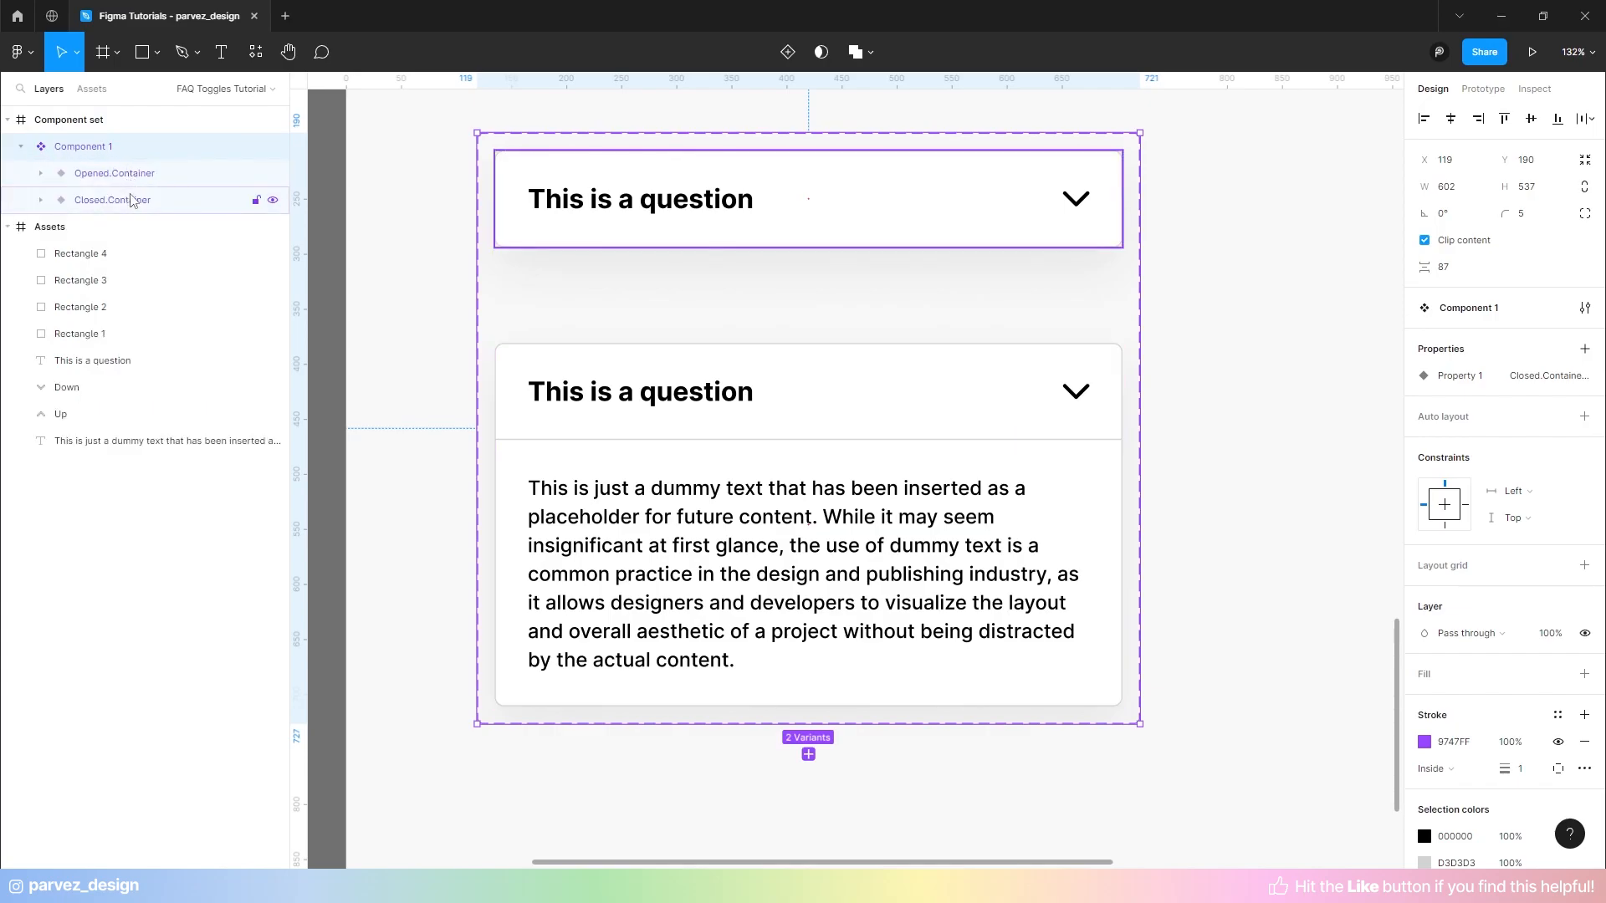
double_click(94, 149)
type("FAQ Accordion")
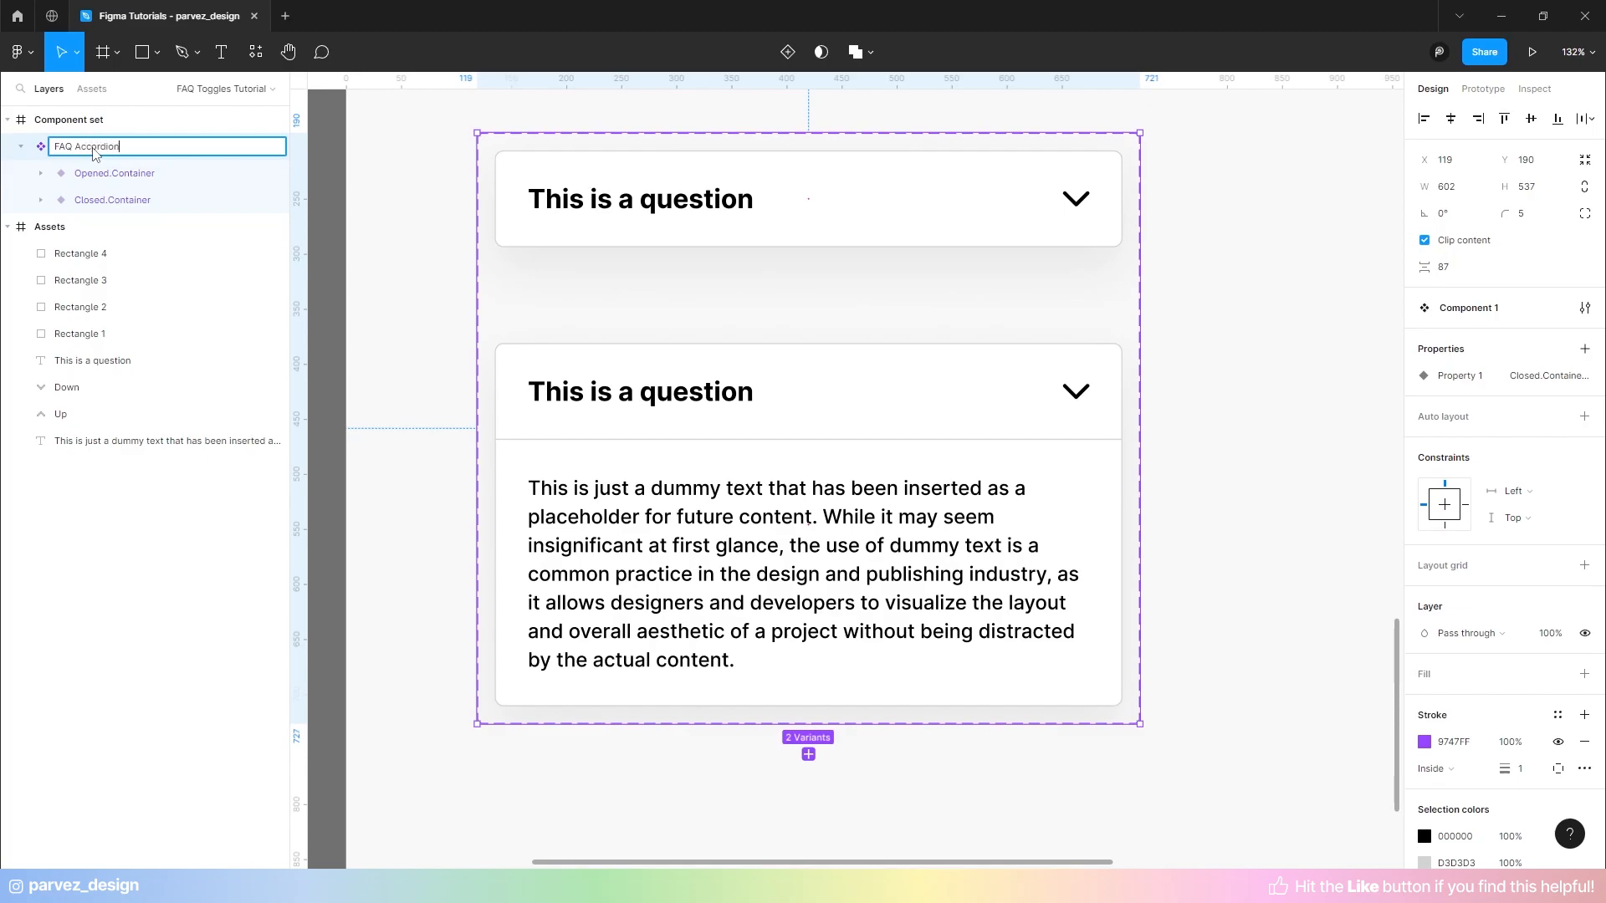
key("Return")
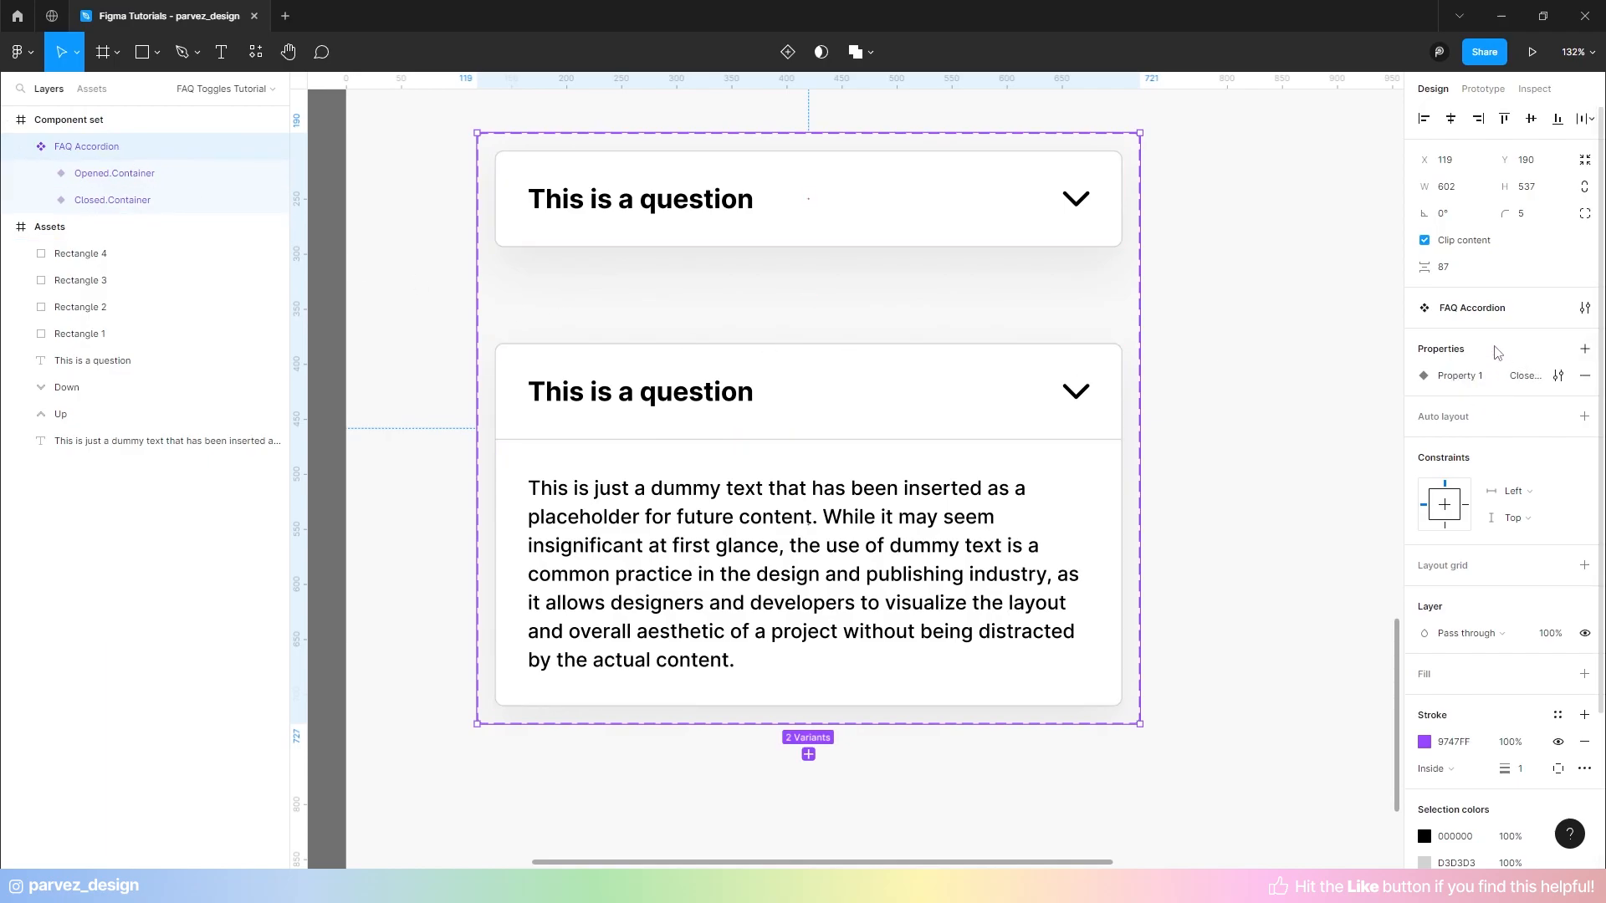
- Rename the FAQ Accordion's variant property as "State"
mouse_move(1507, 374)
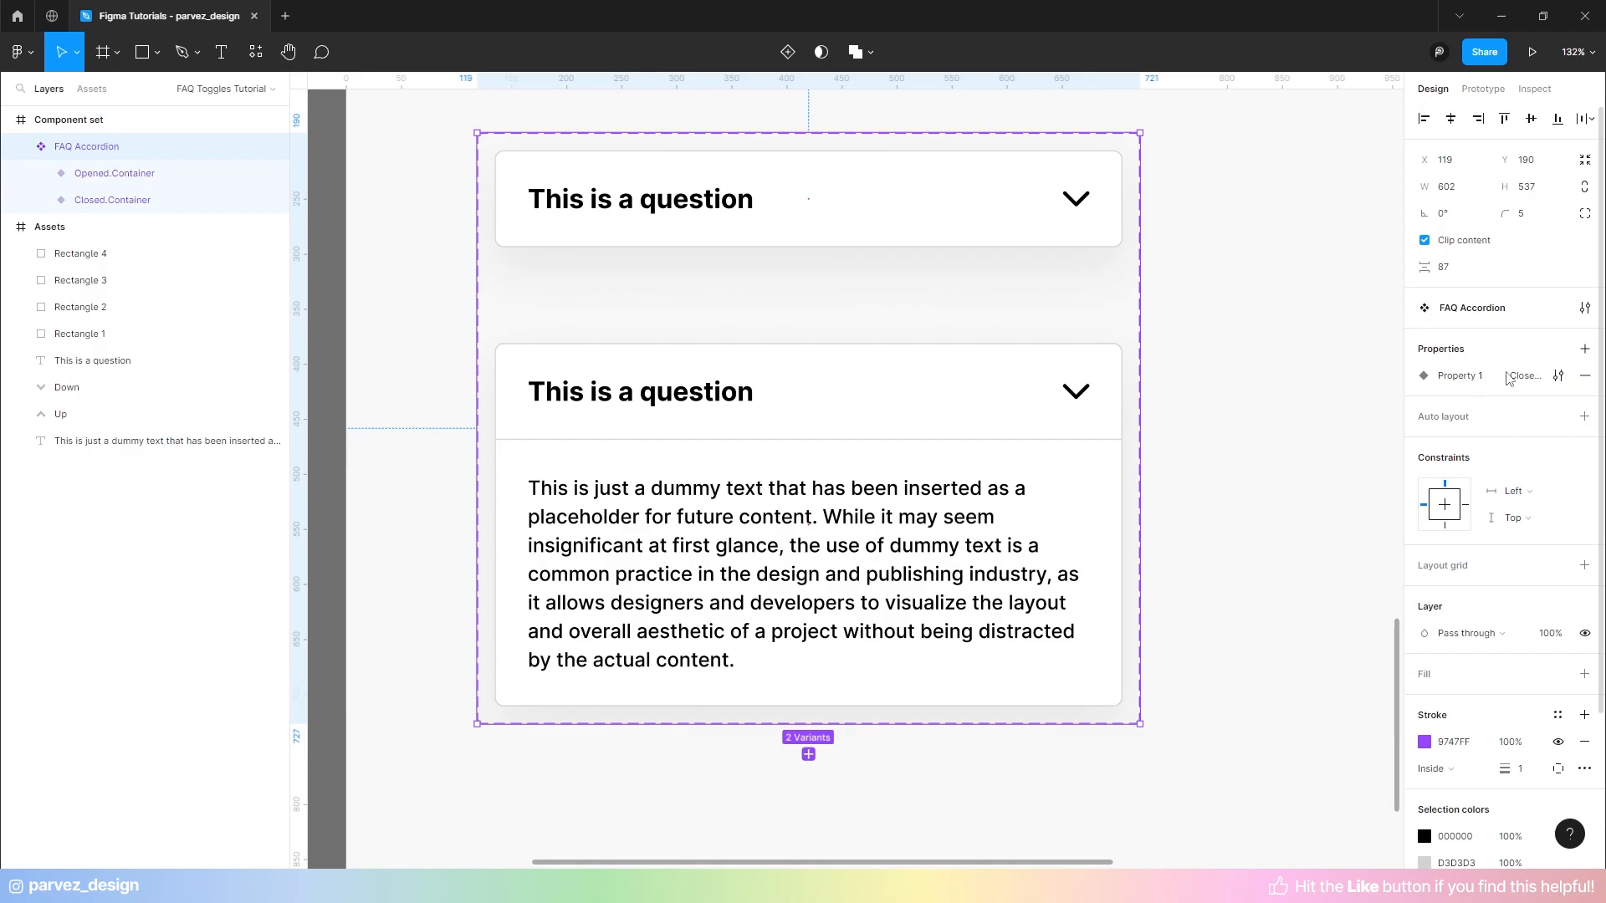
left_click(1557, 378)
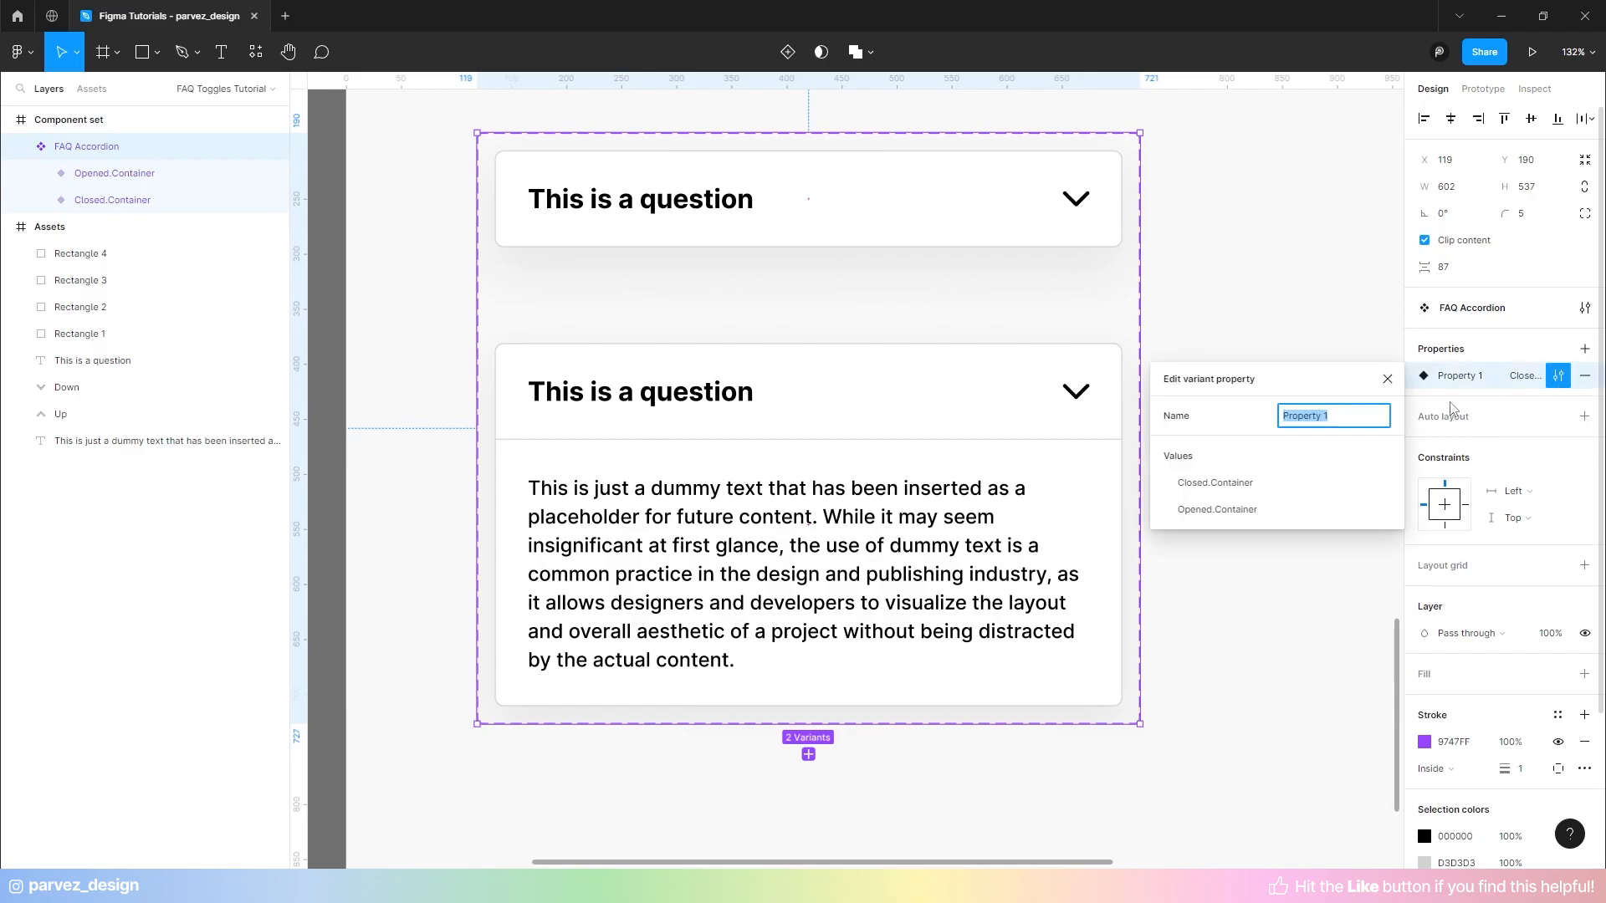
type("State")
left_click(1243, 484)
- Rename the State property's values Closed.Container and Opened.Container to "Closed" and "Opened"
left_click(1558, 376)
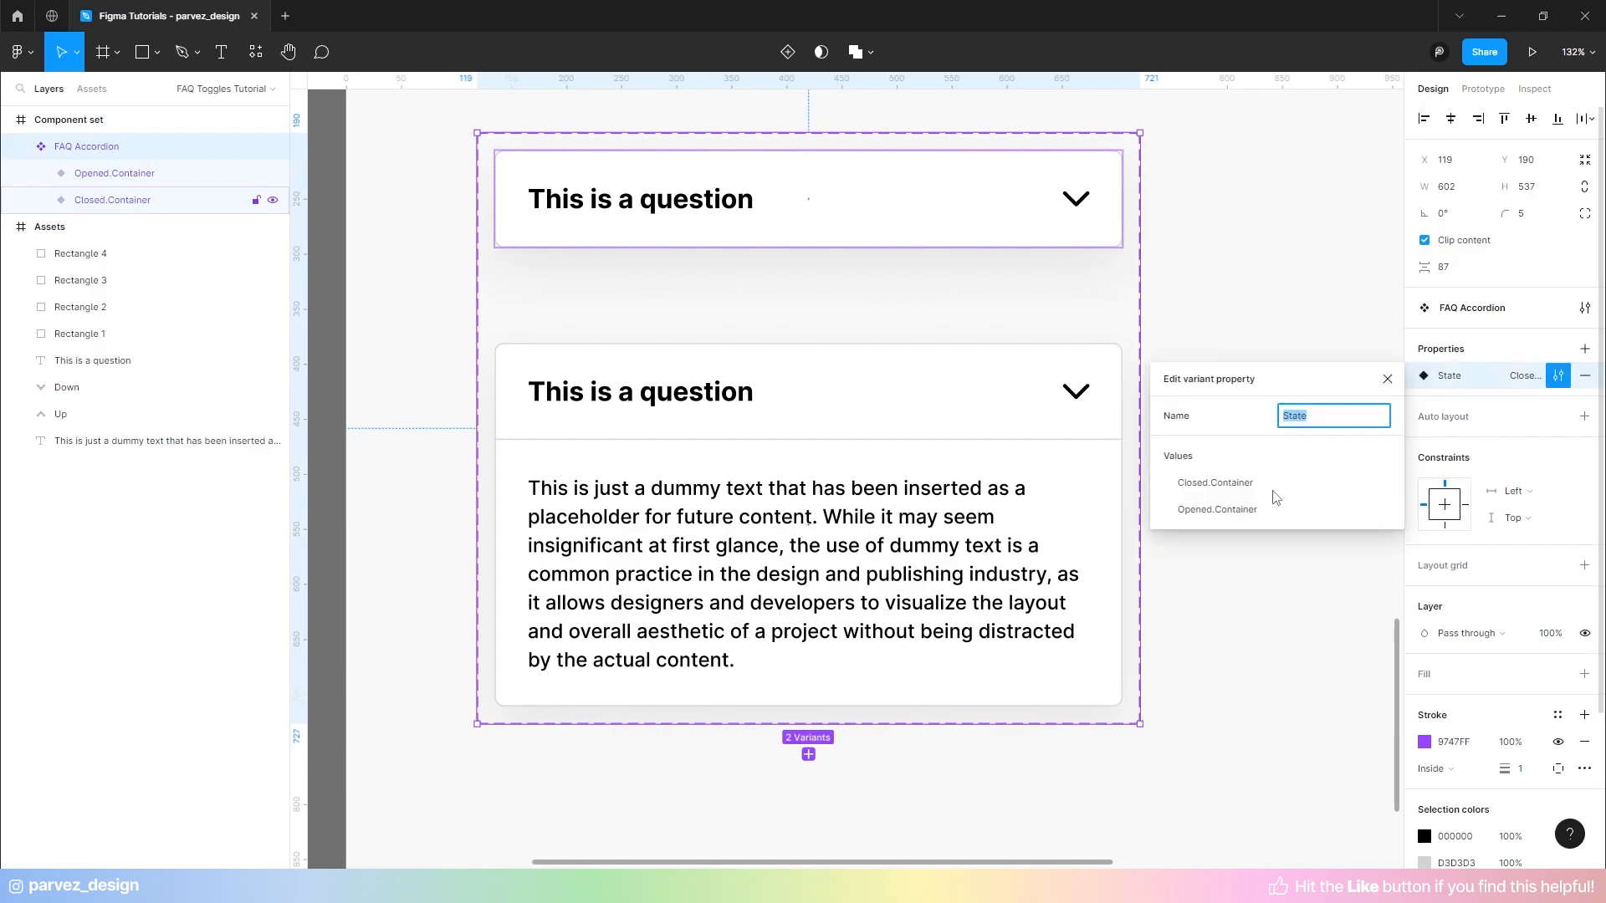
double_click(1215, 491)
left_click(1215, 493)
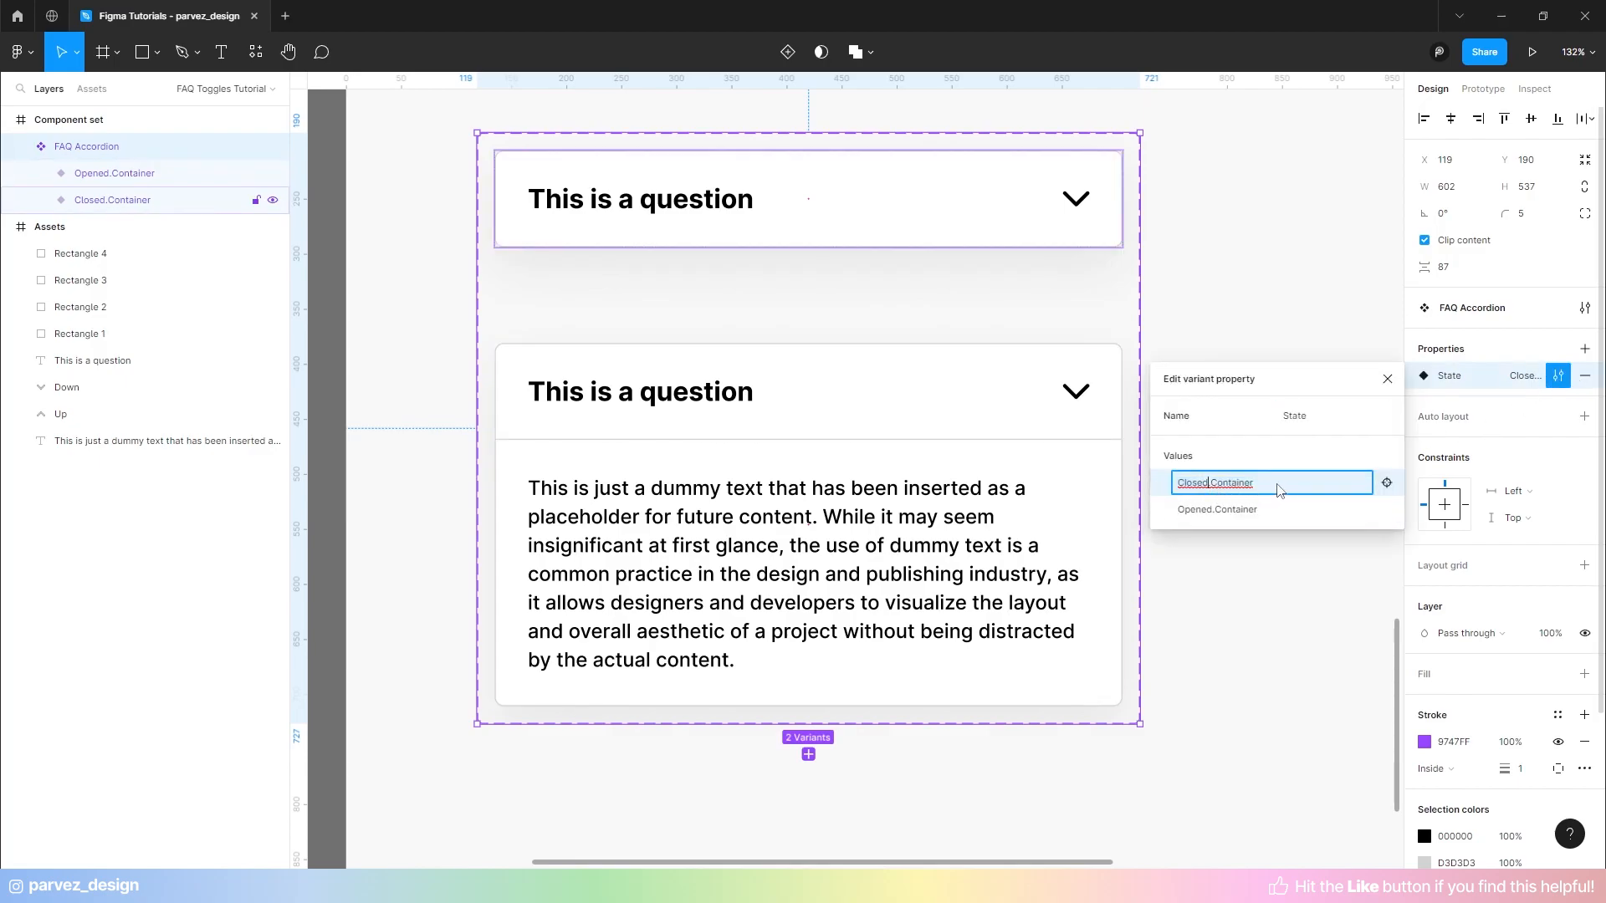
key("shift+End")
key("BackSpace")
left_click(1246, 509)
left_click(1214, 510)
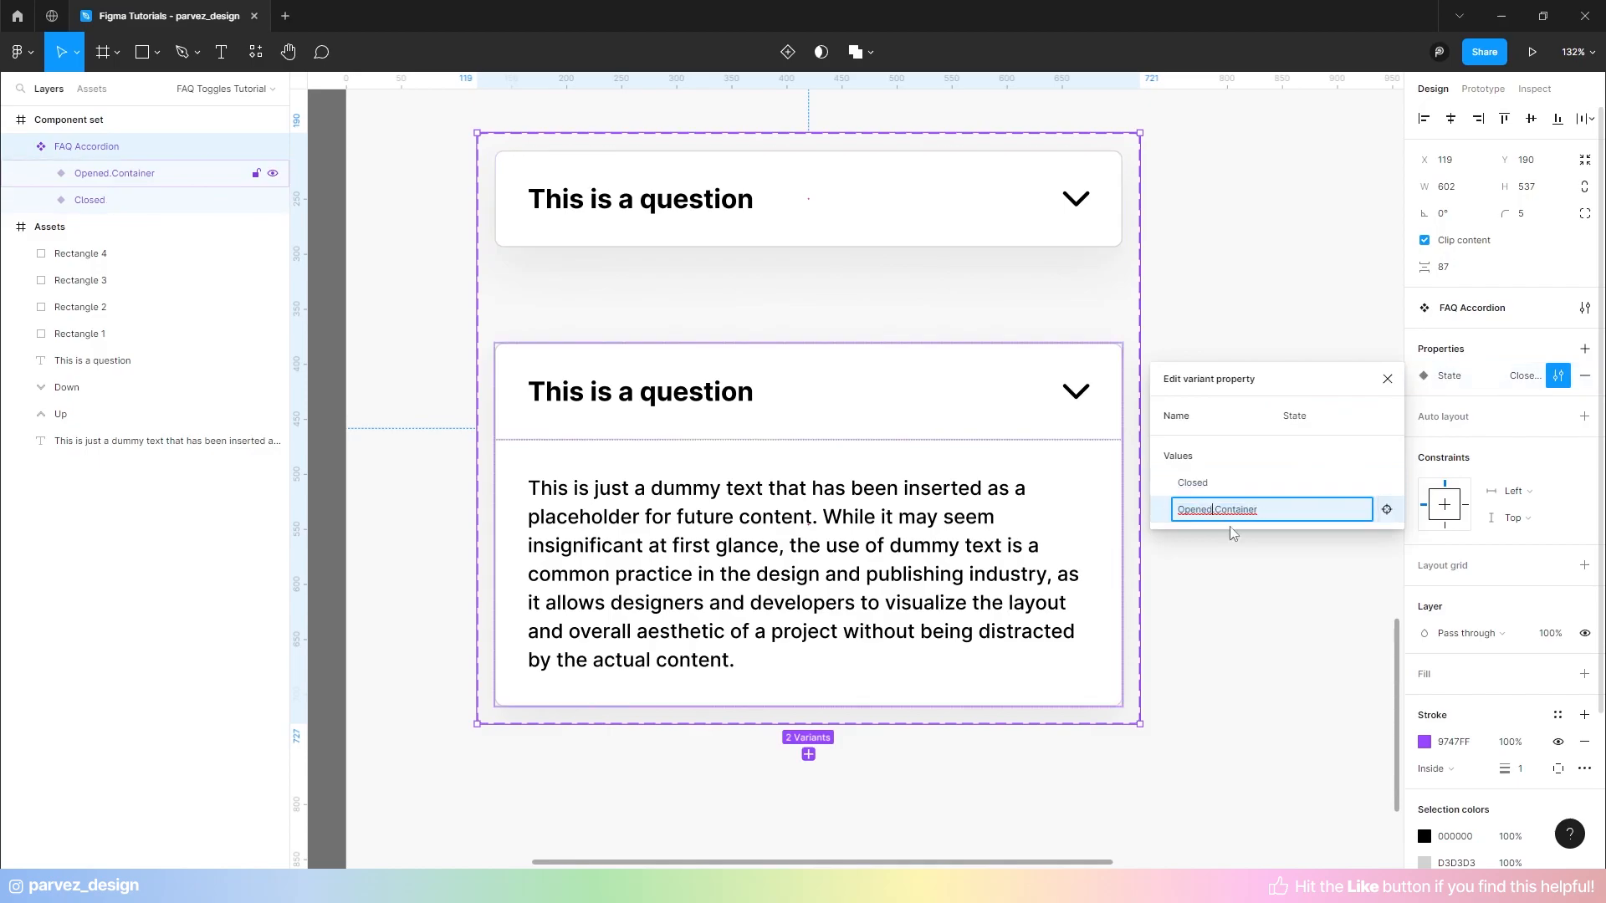
key("shift+End")
key("BackSpace")
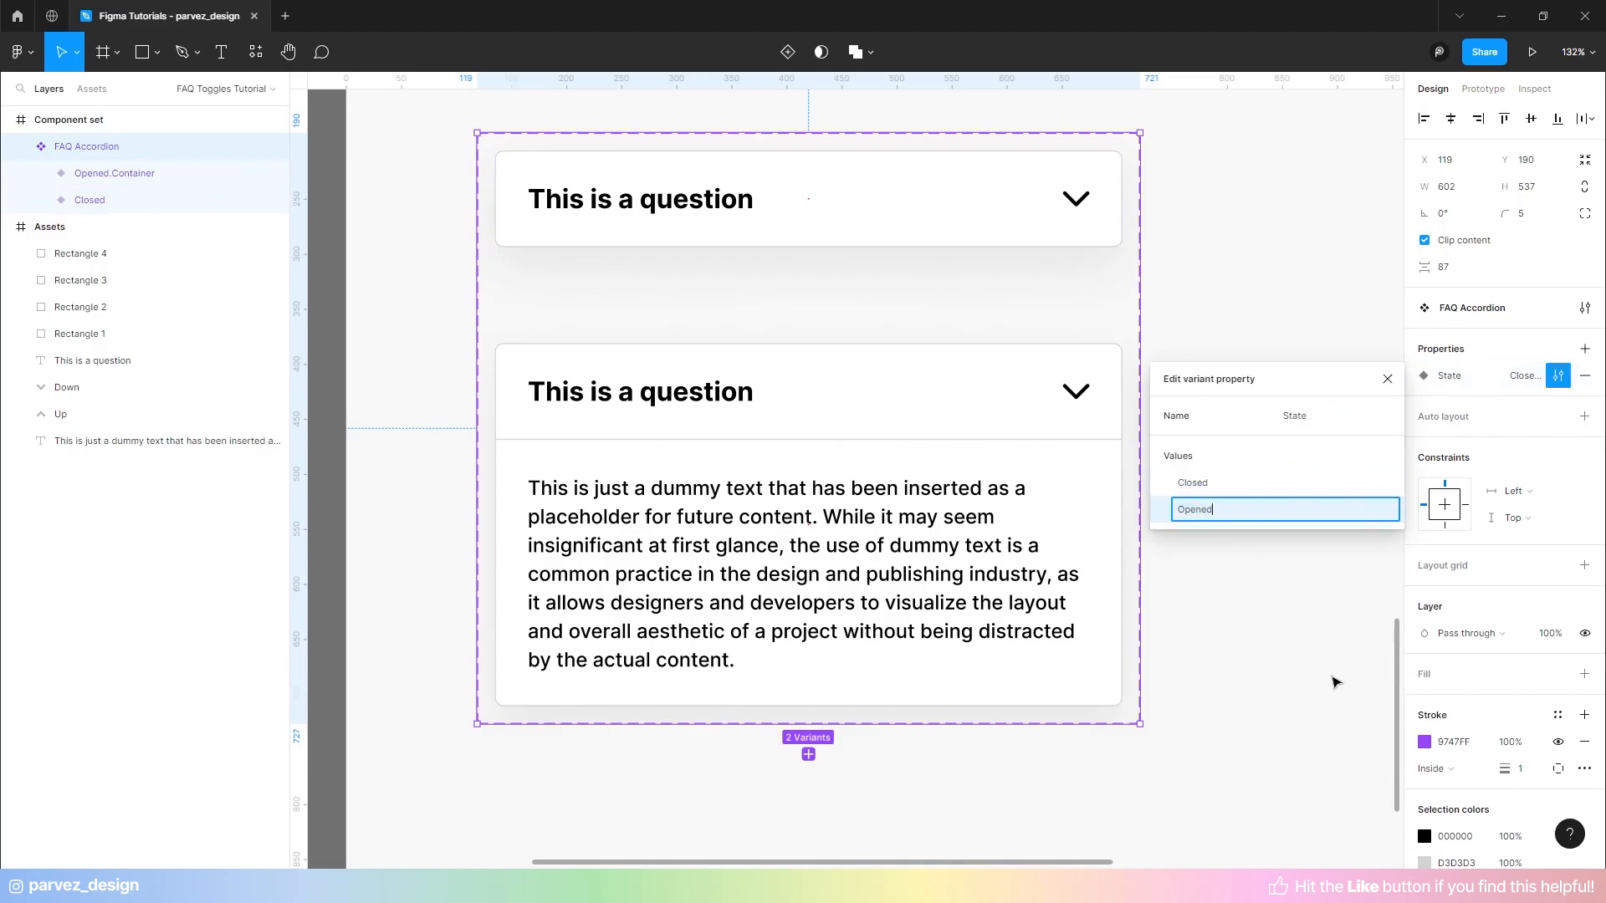
key("Return")
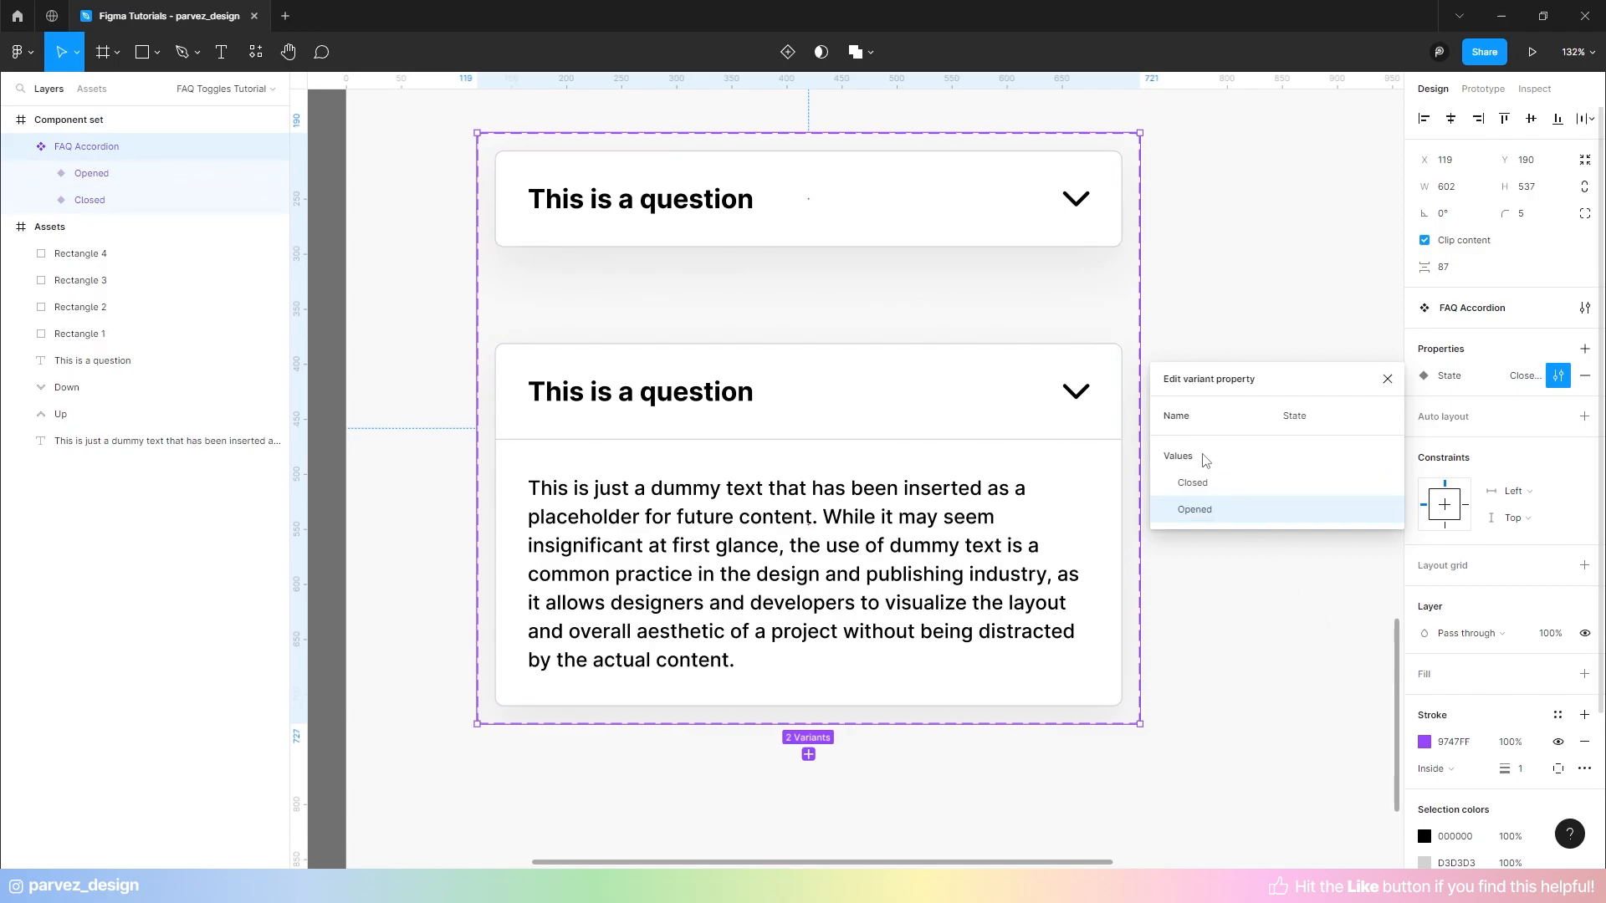
left_click(1388, 379)
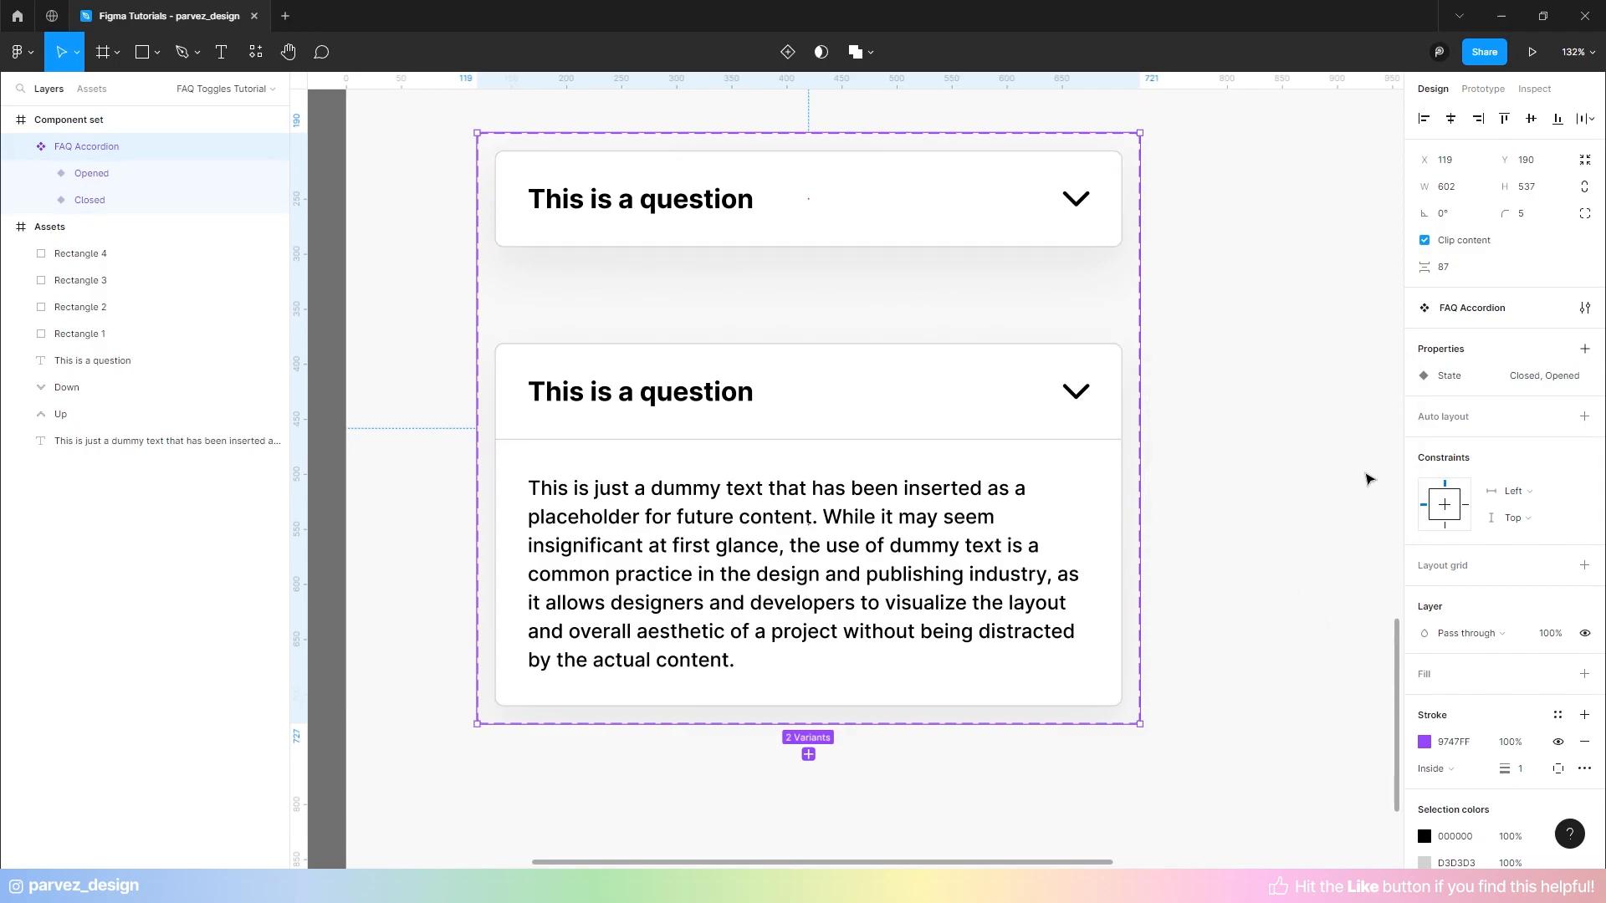
left_click(1336, 477)
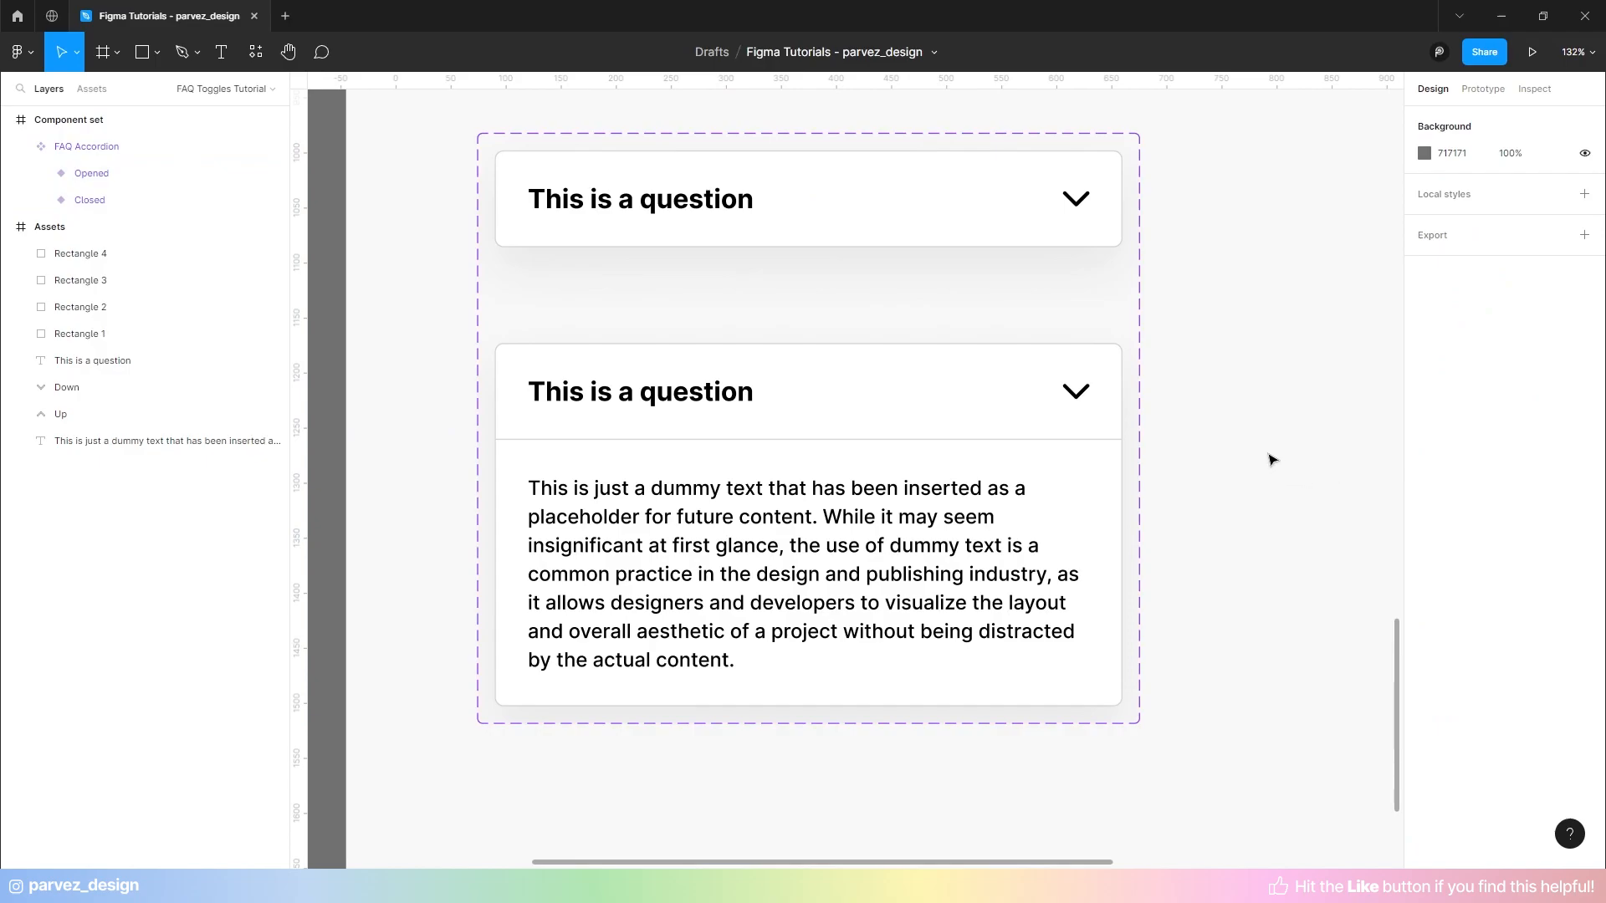
- Rotate the arrow icon in the Opened variant's heading by 180° to 90° so it points up
left_click(1088, 401, "ctrl")
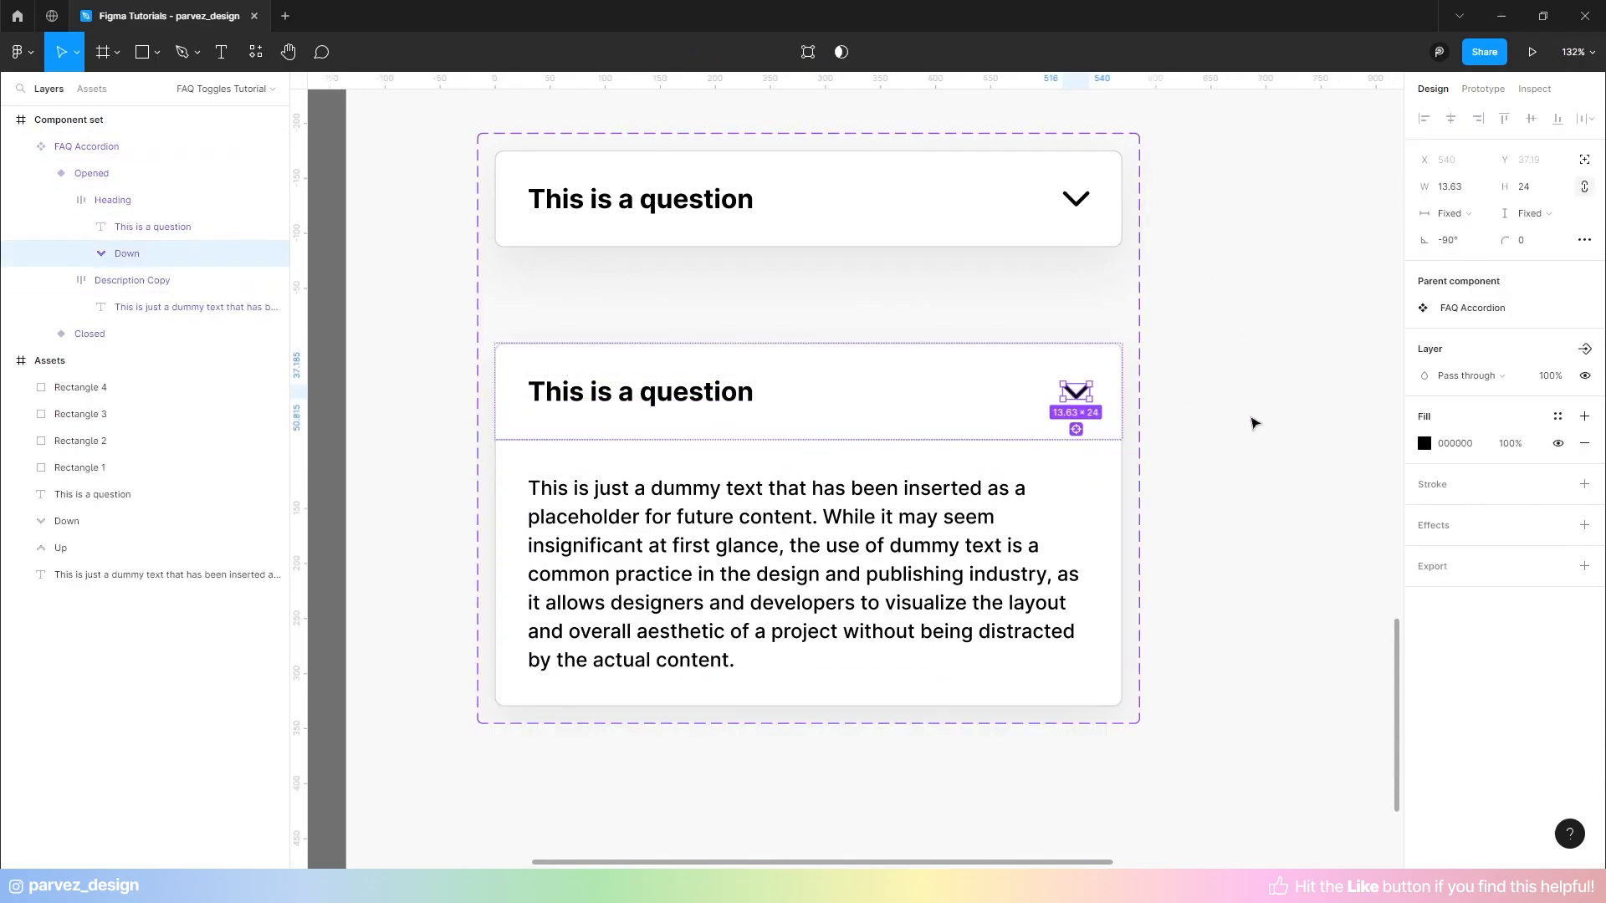
scroll(1112, 402, "up", 5)
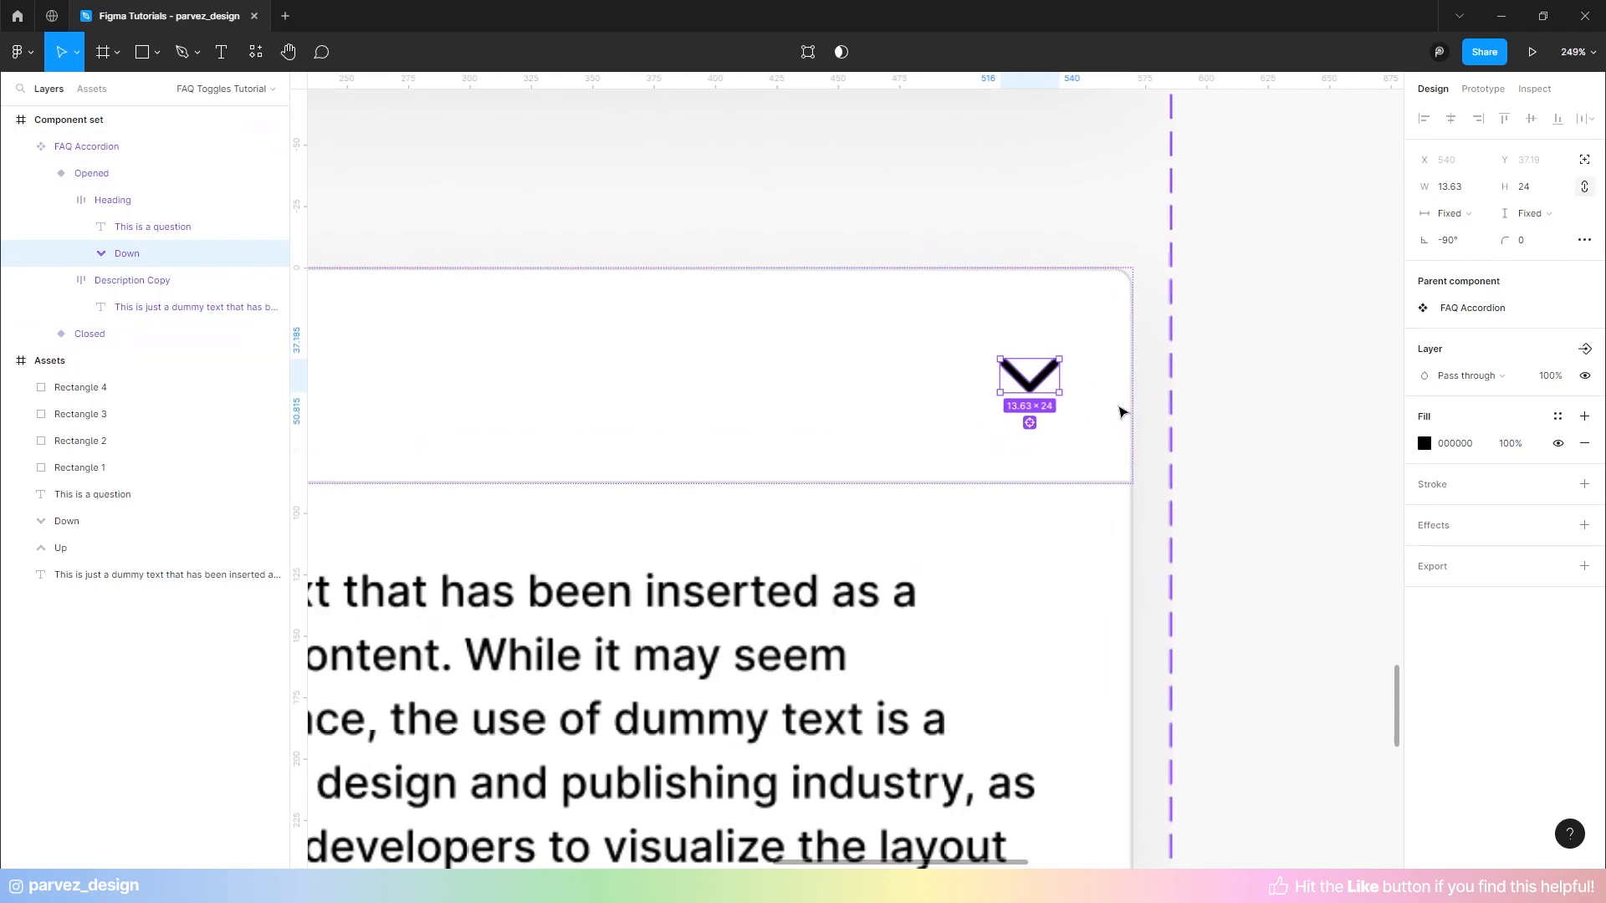
scroll(1087, 391, "up", 2)
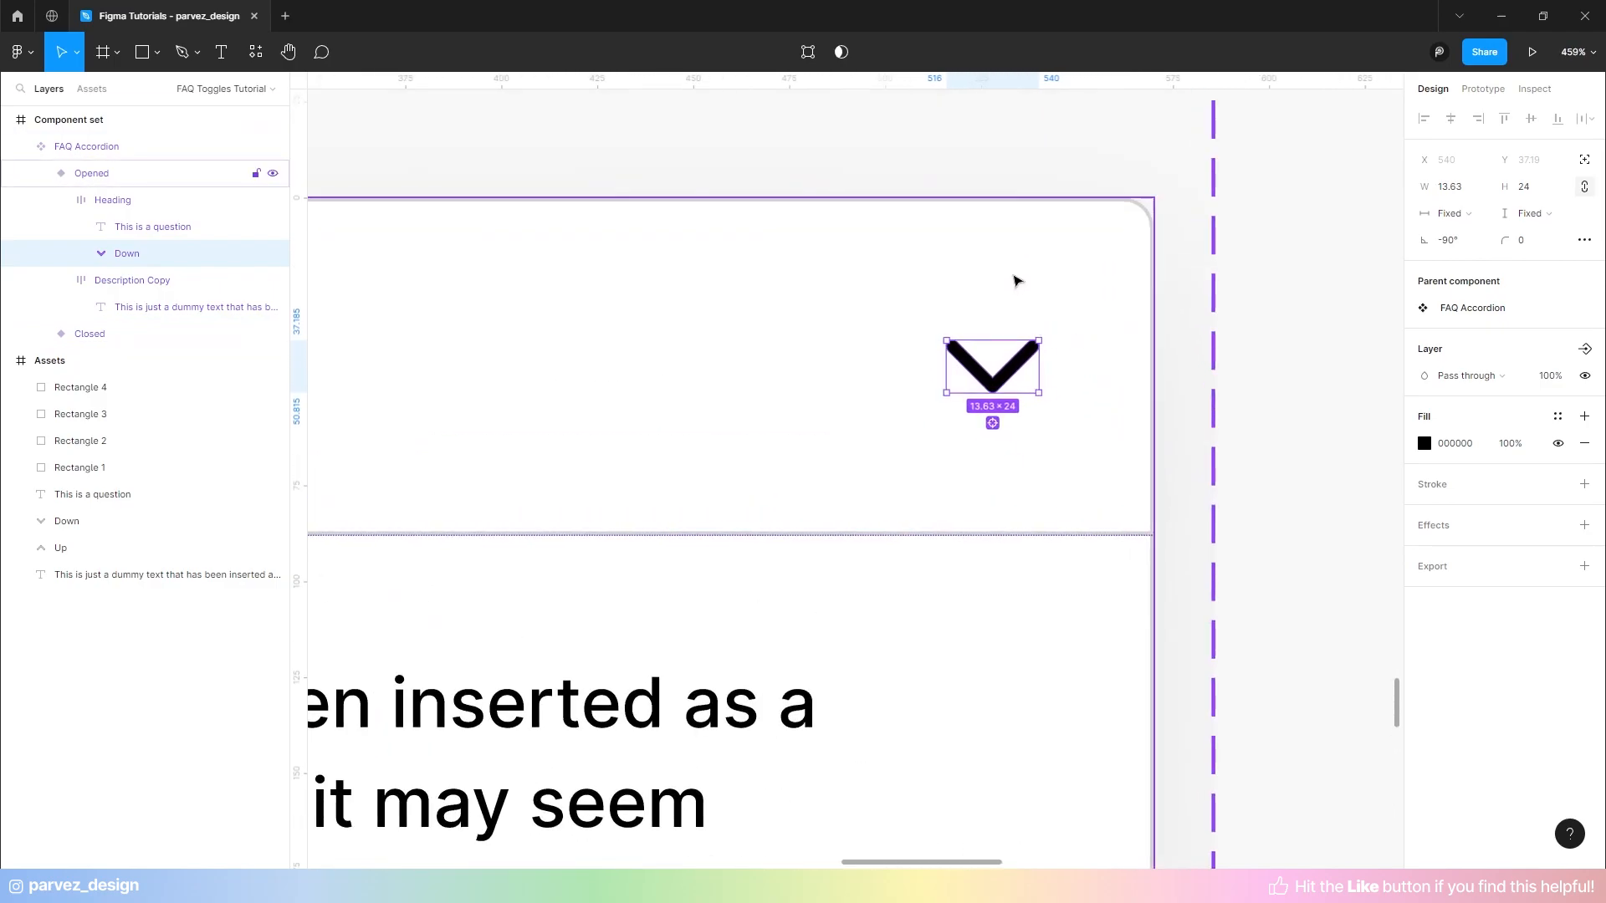
scroll(1016, 280, "up", 3)
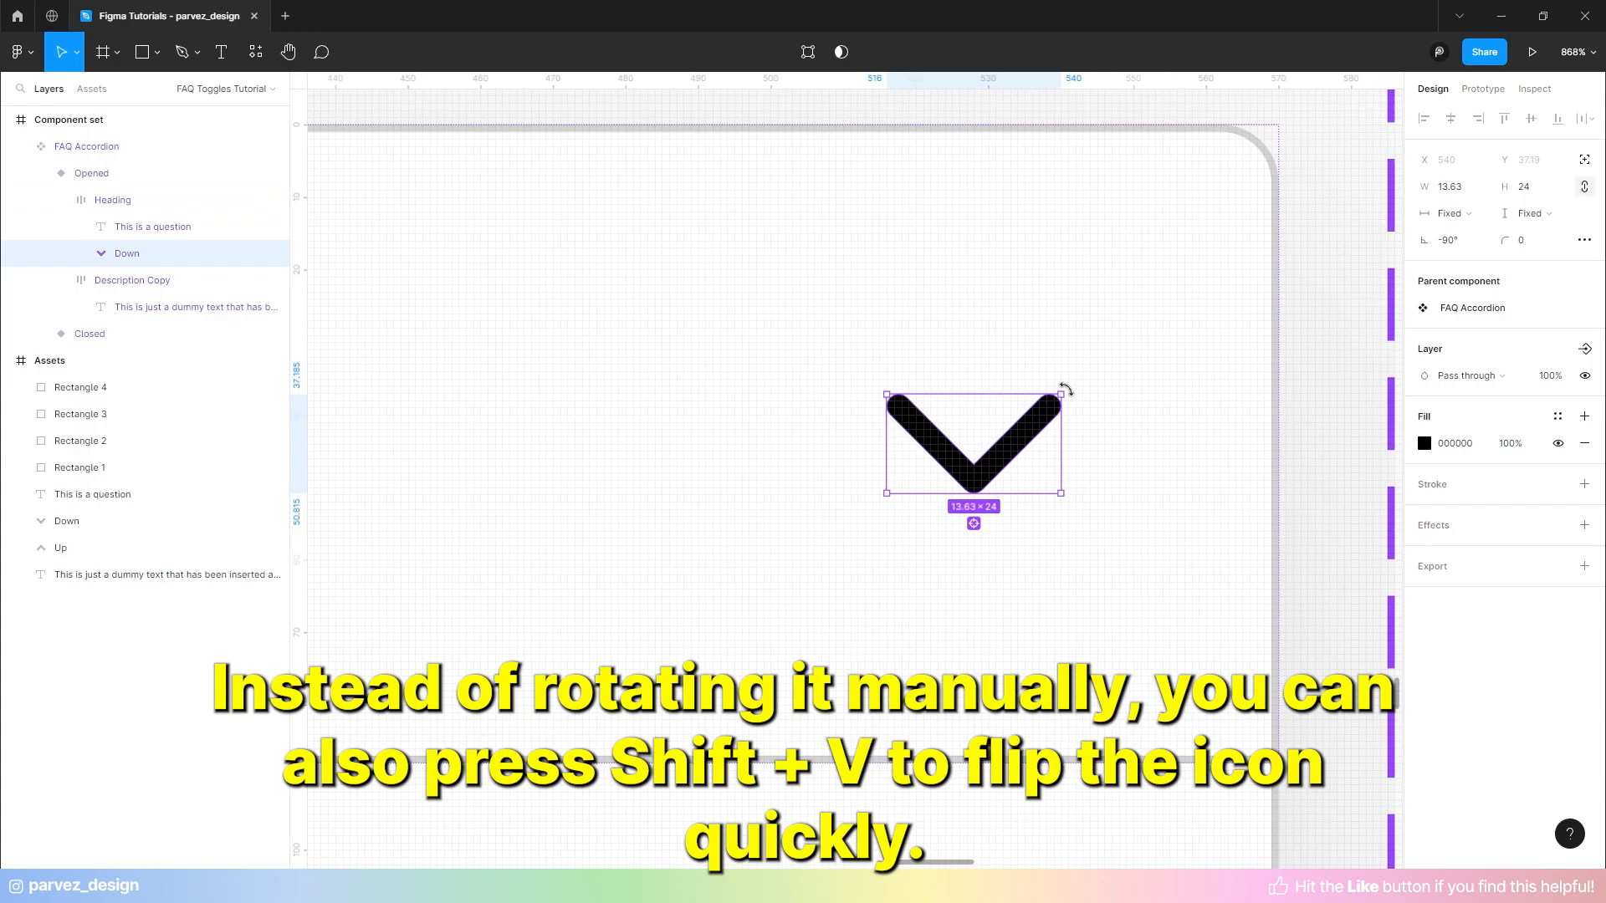
left_click_drag(1065, 390, 839, 509)
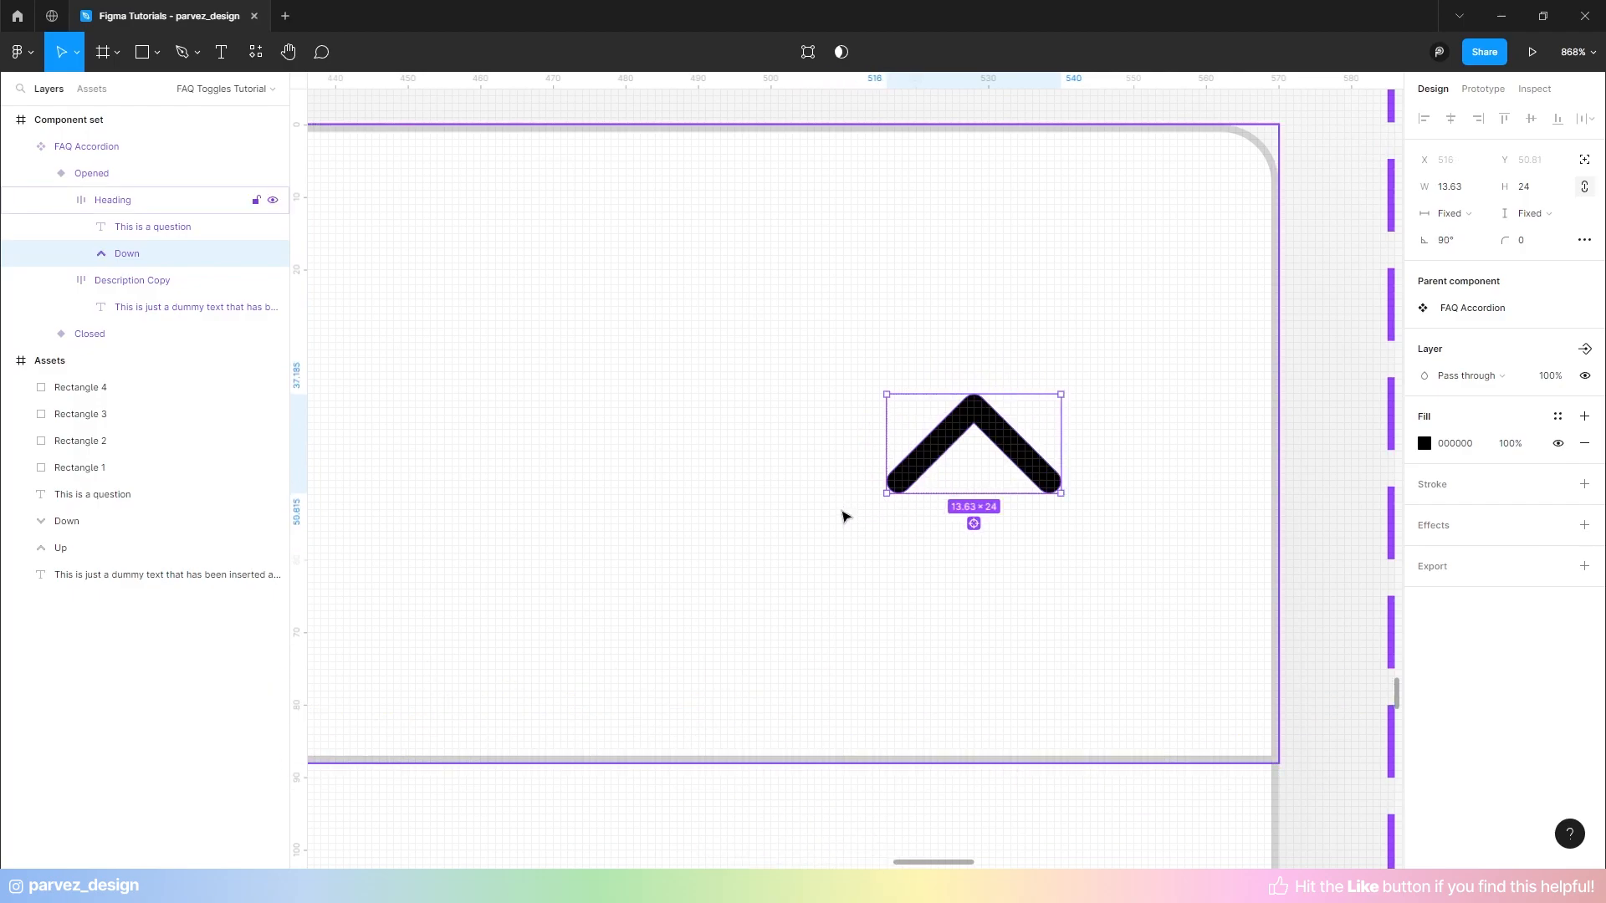
scroll(1157, 269, "down", 10)
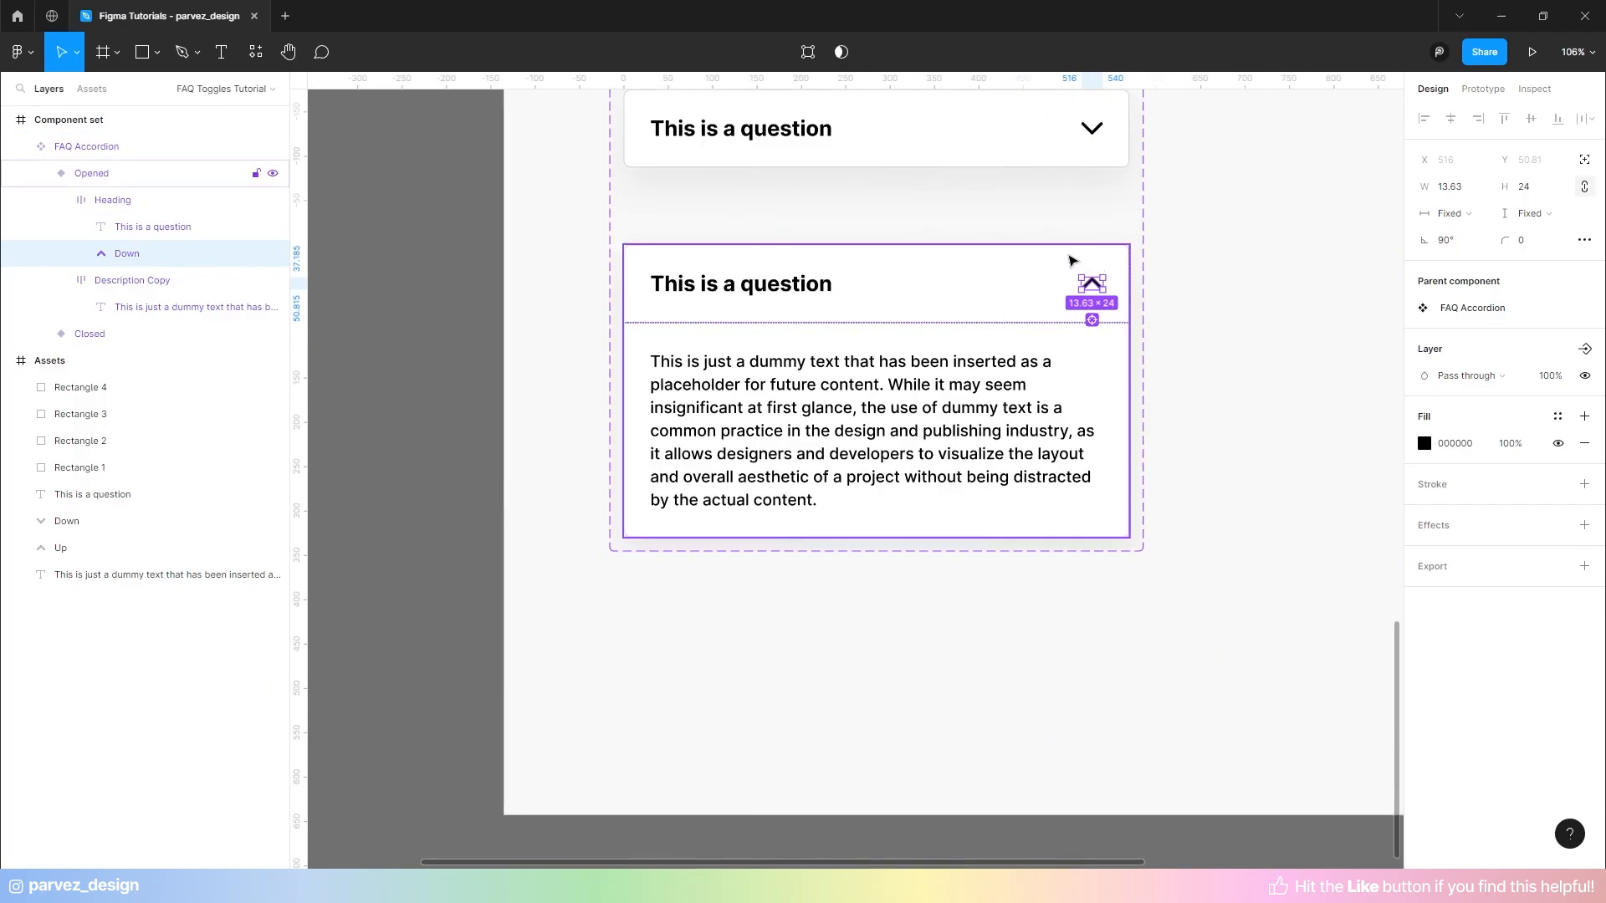
left_click(1270, 280)
scroll(1269, 280, "up", 3)
scroll(1270, 283, "down", 1)
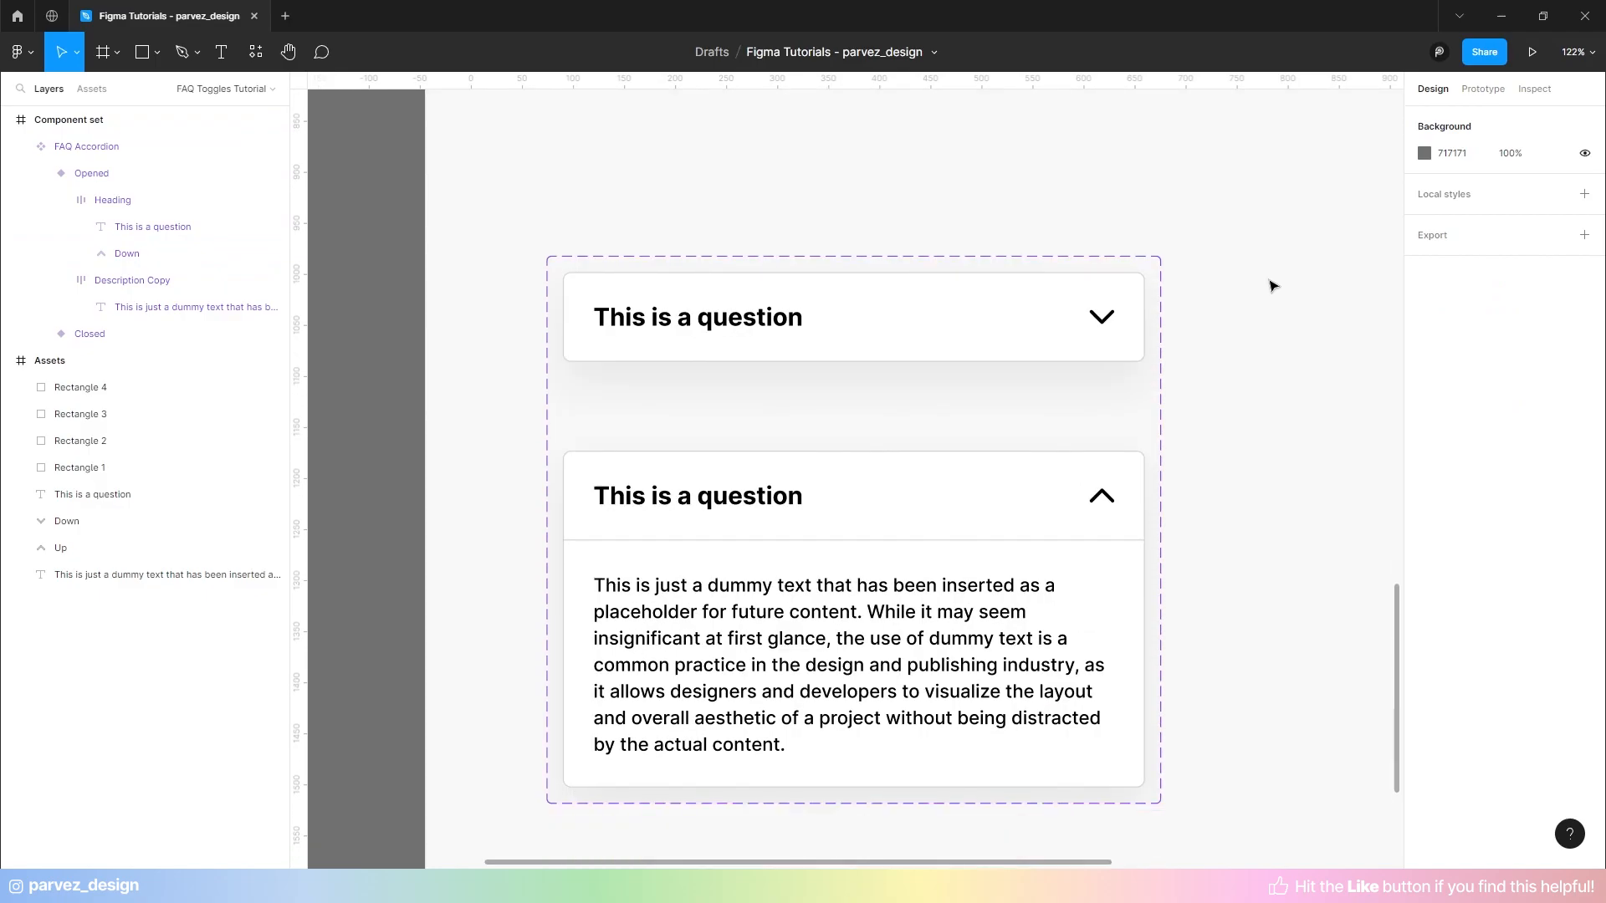
scroll(1277, 472, "down", 1)
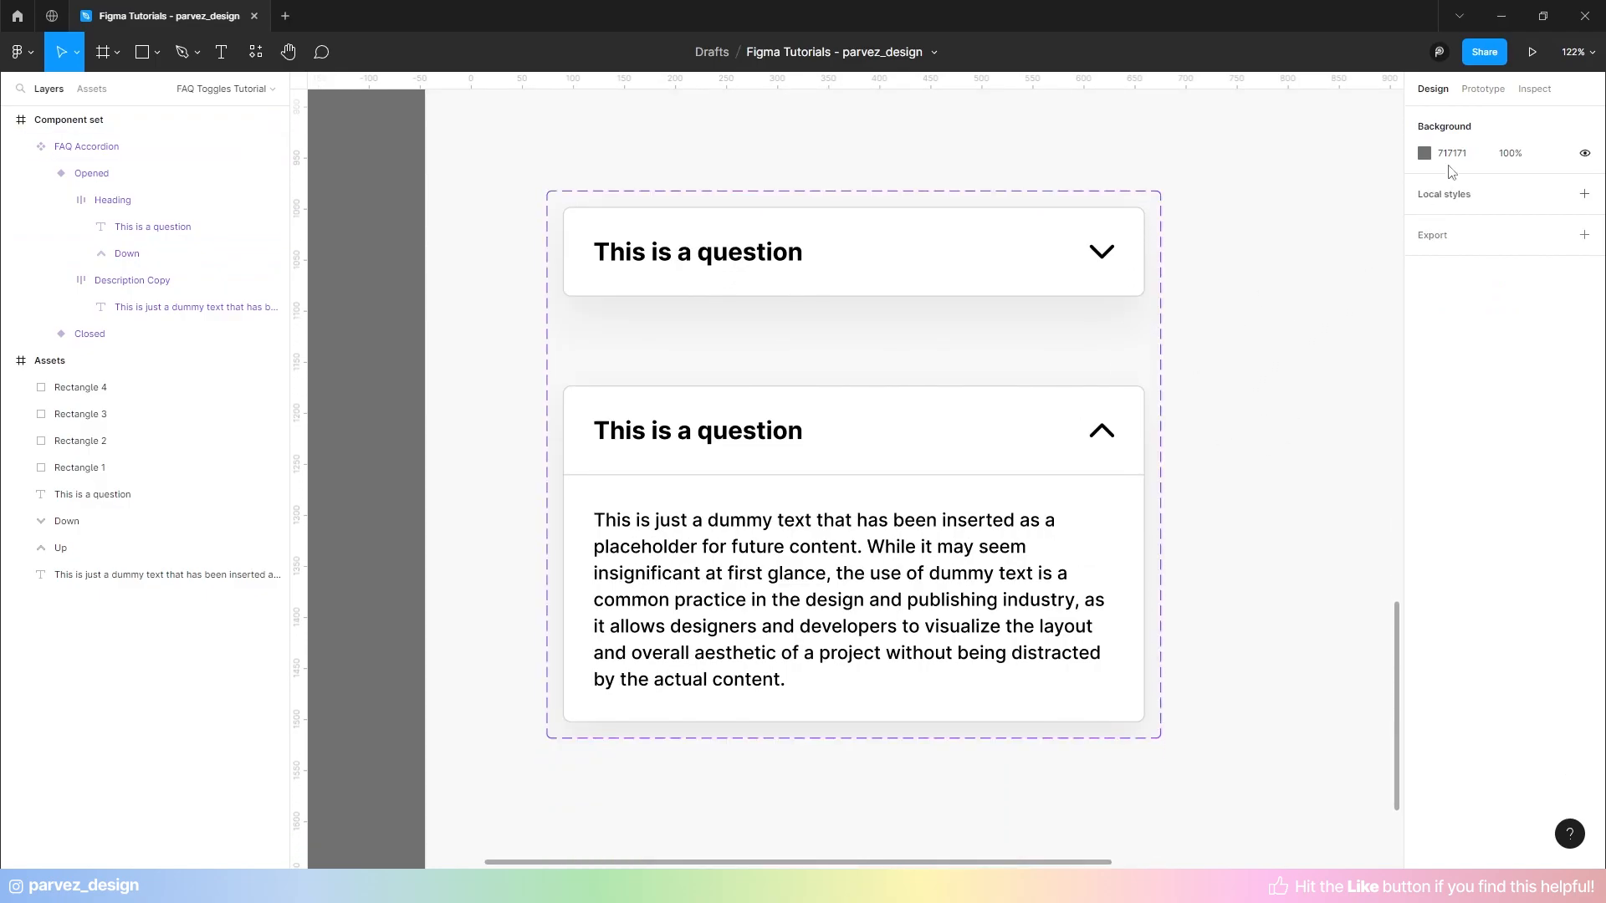
- Prototype the Closed variant with an on-click Change to interaction that targets the Opened state
left_click(1474, 99)
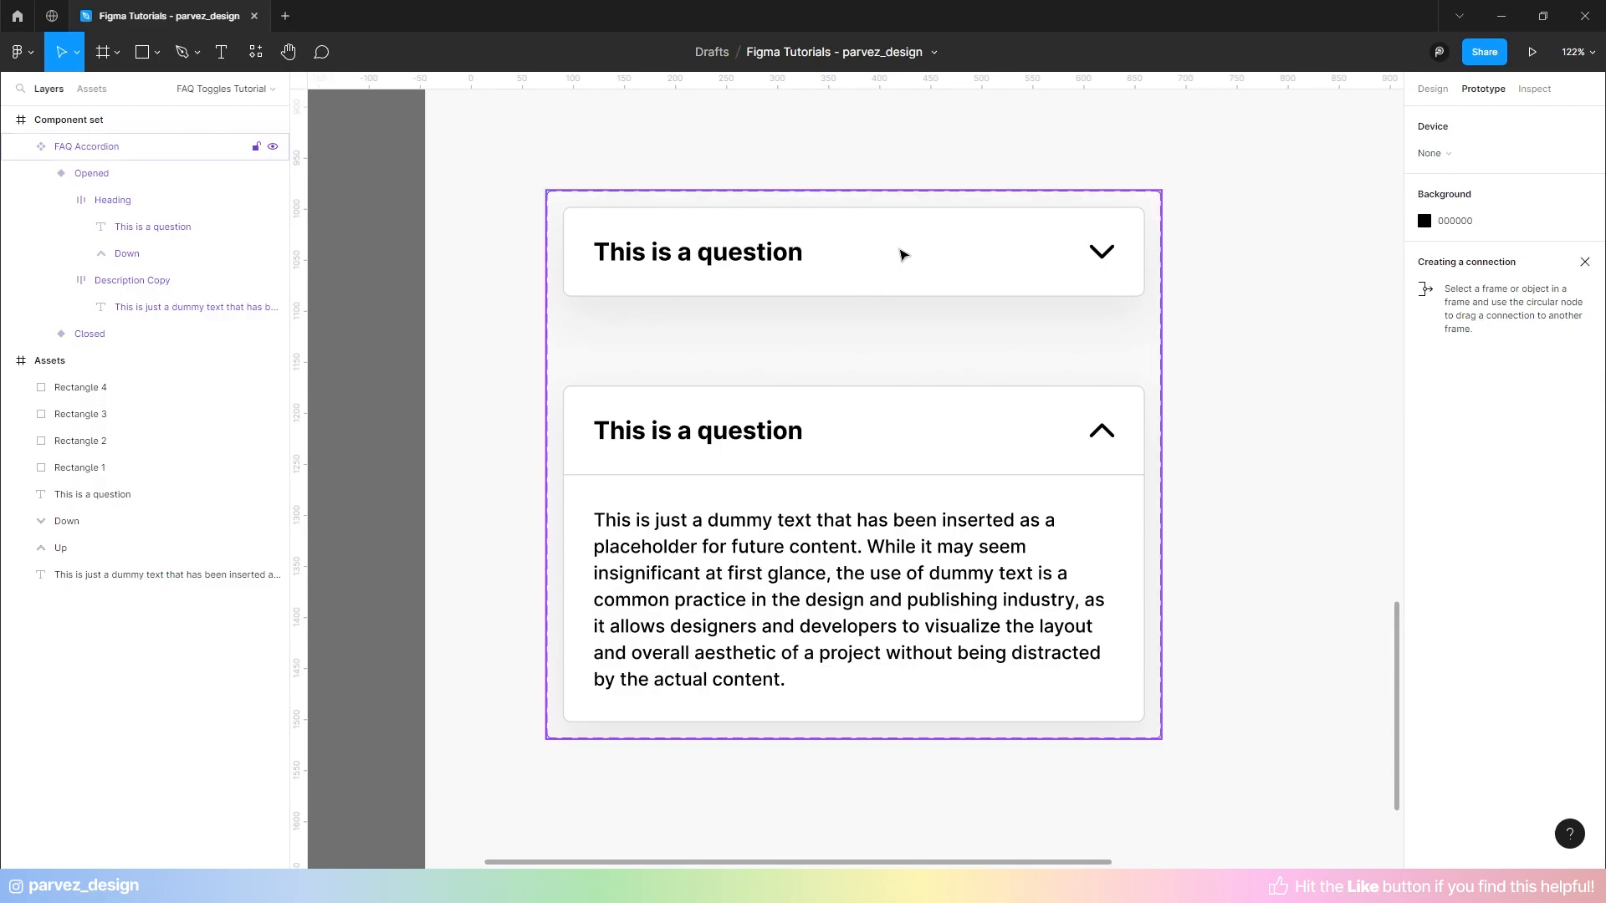
left_click(902, 254)
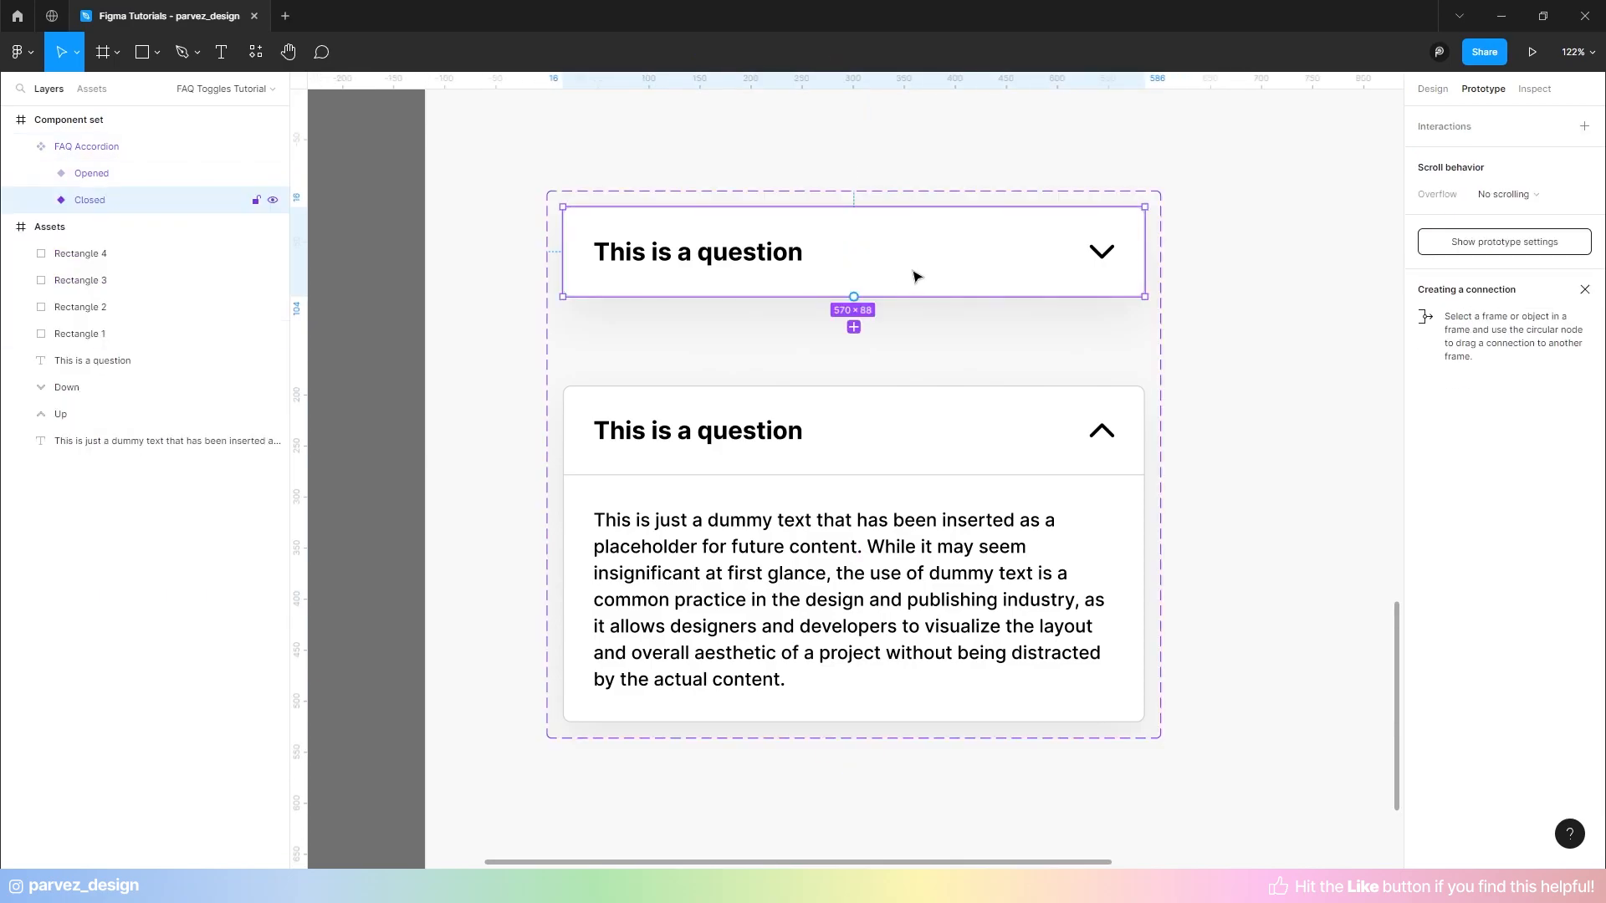
mouse_move(876, 287)
left_click_drag(854, 298, 855, 398)
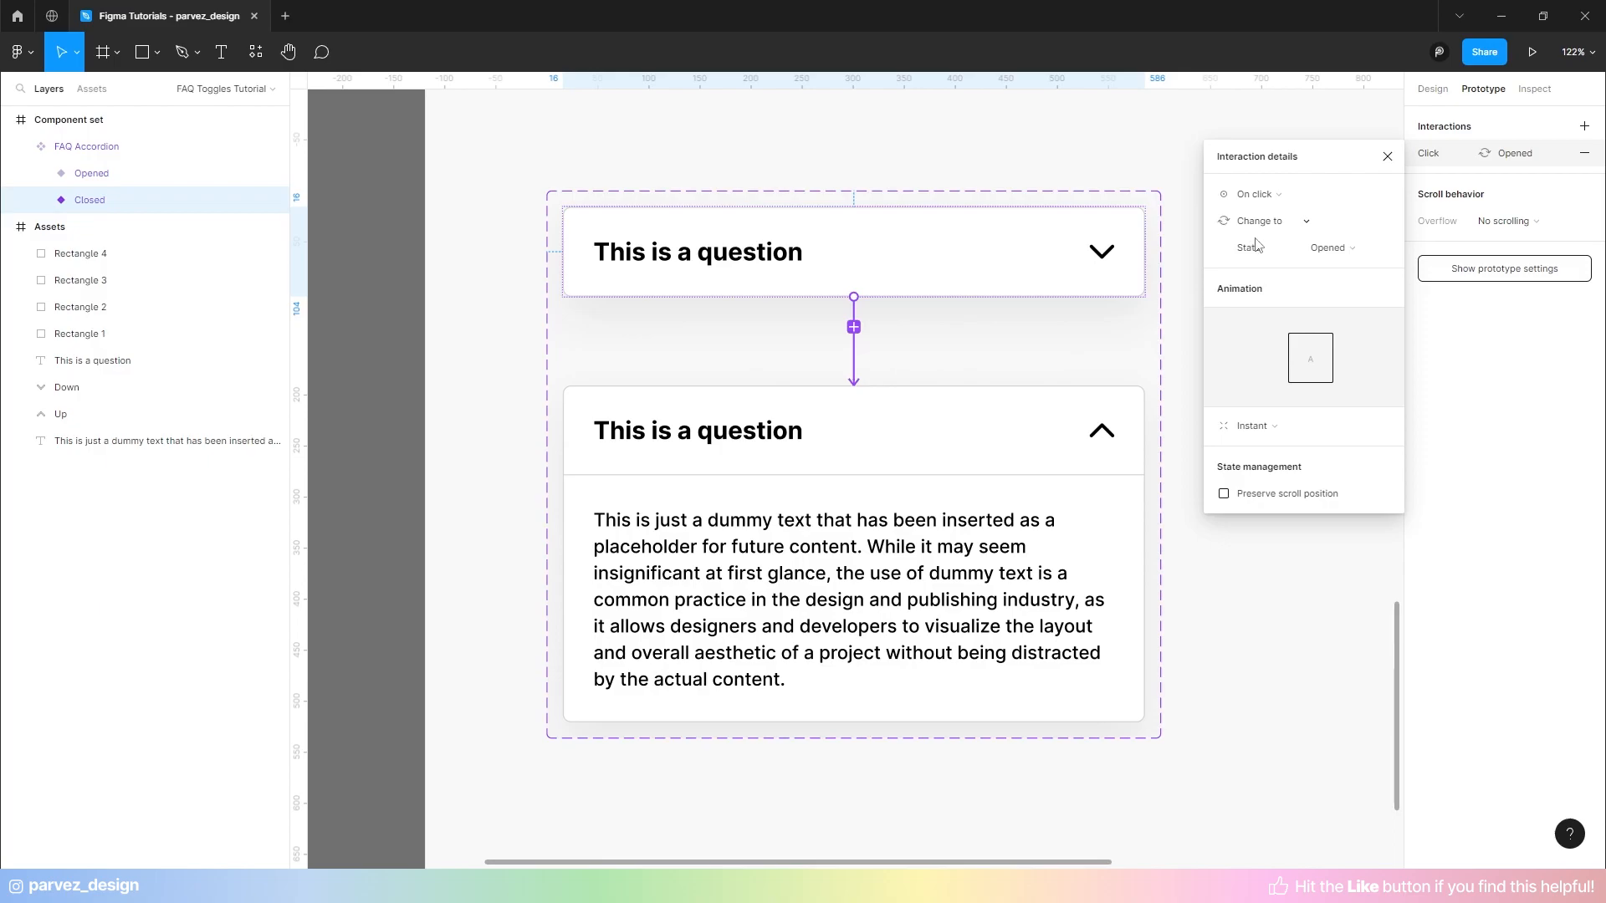
left_click(1343, 261)
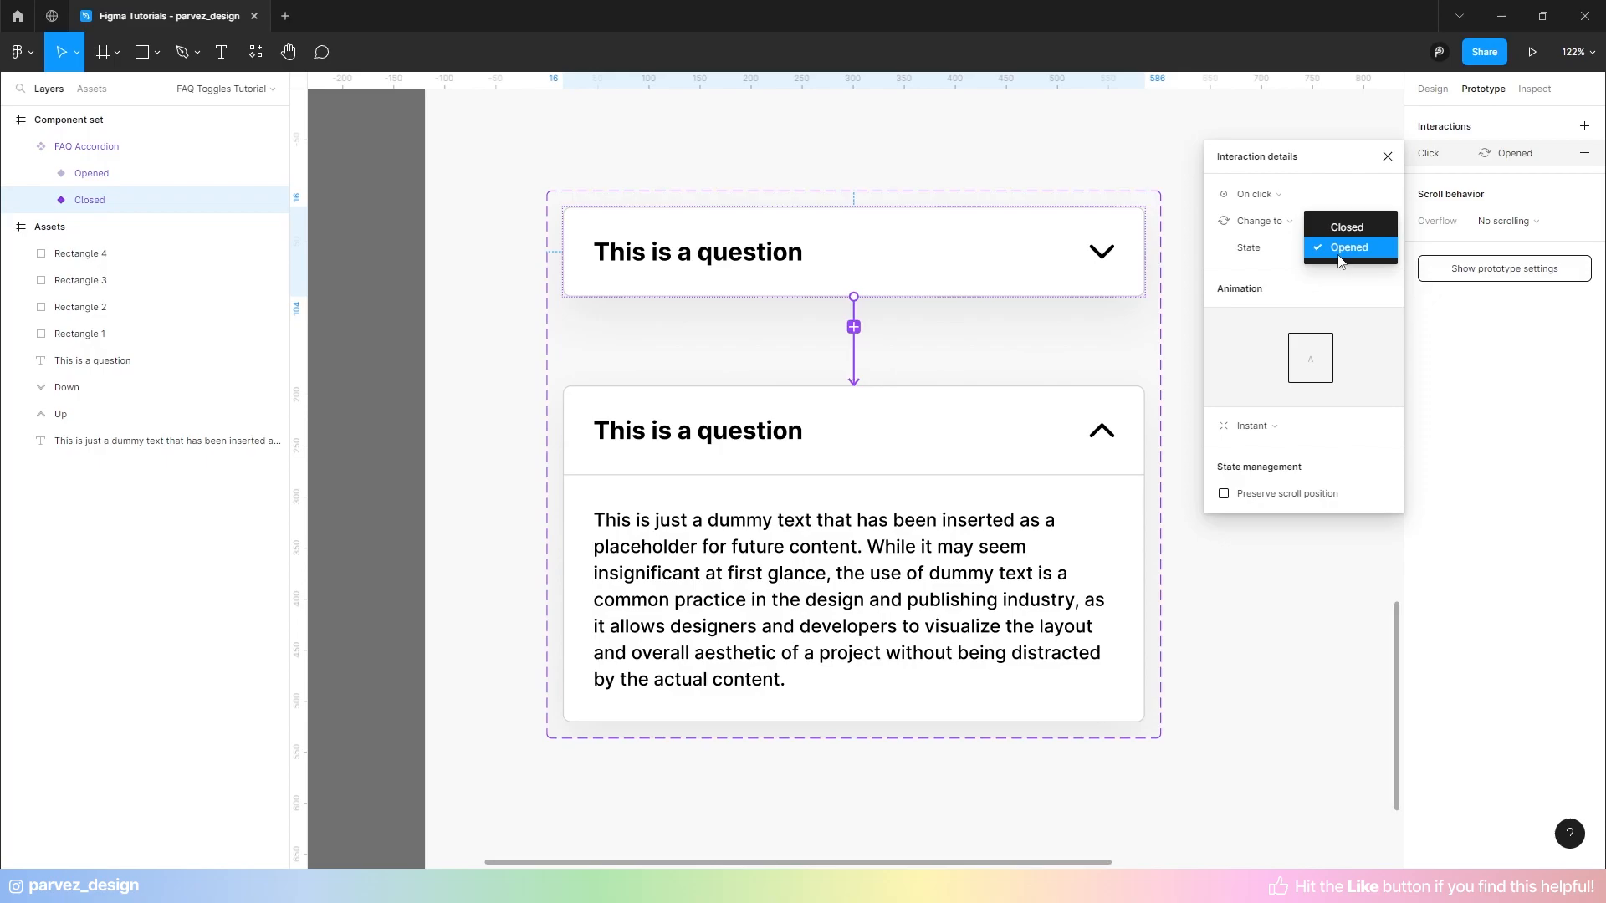
left_click(1287, 268)
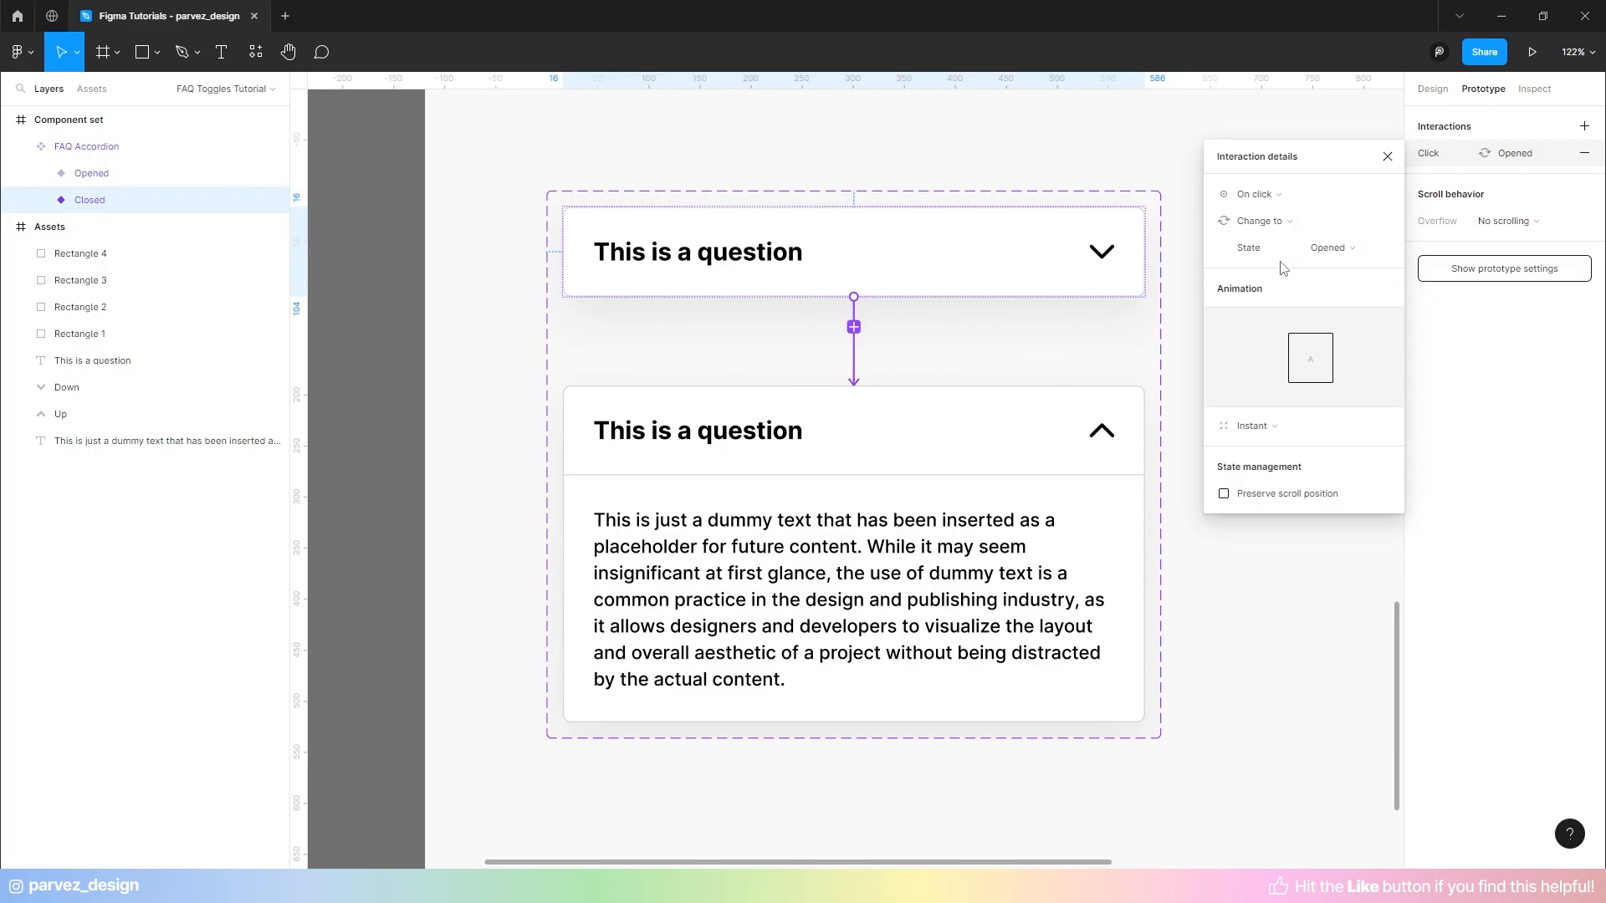
- Set the Closed-to-Opened interaction's animation to Smart animate
left_click(1260, 440)
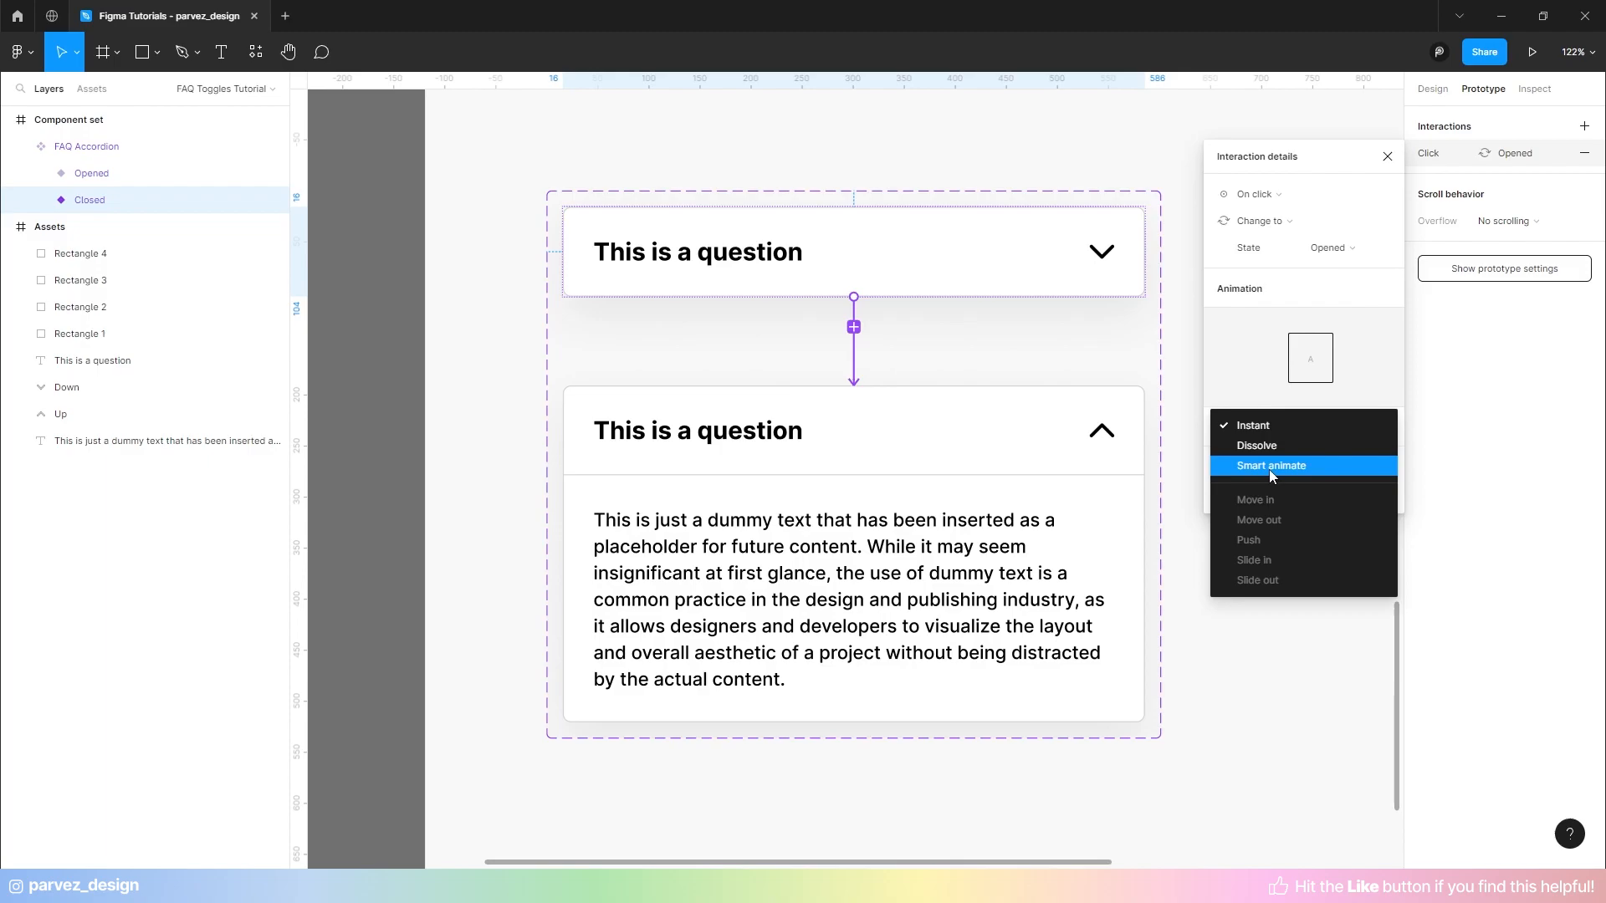
left_click(1269, 473)
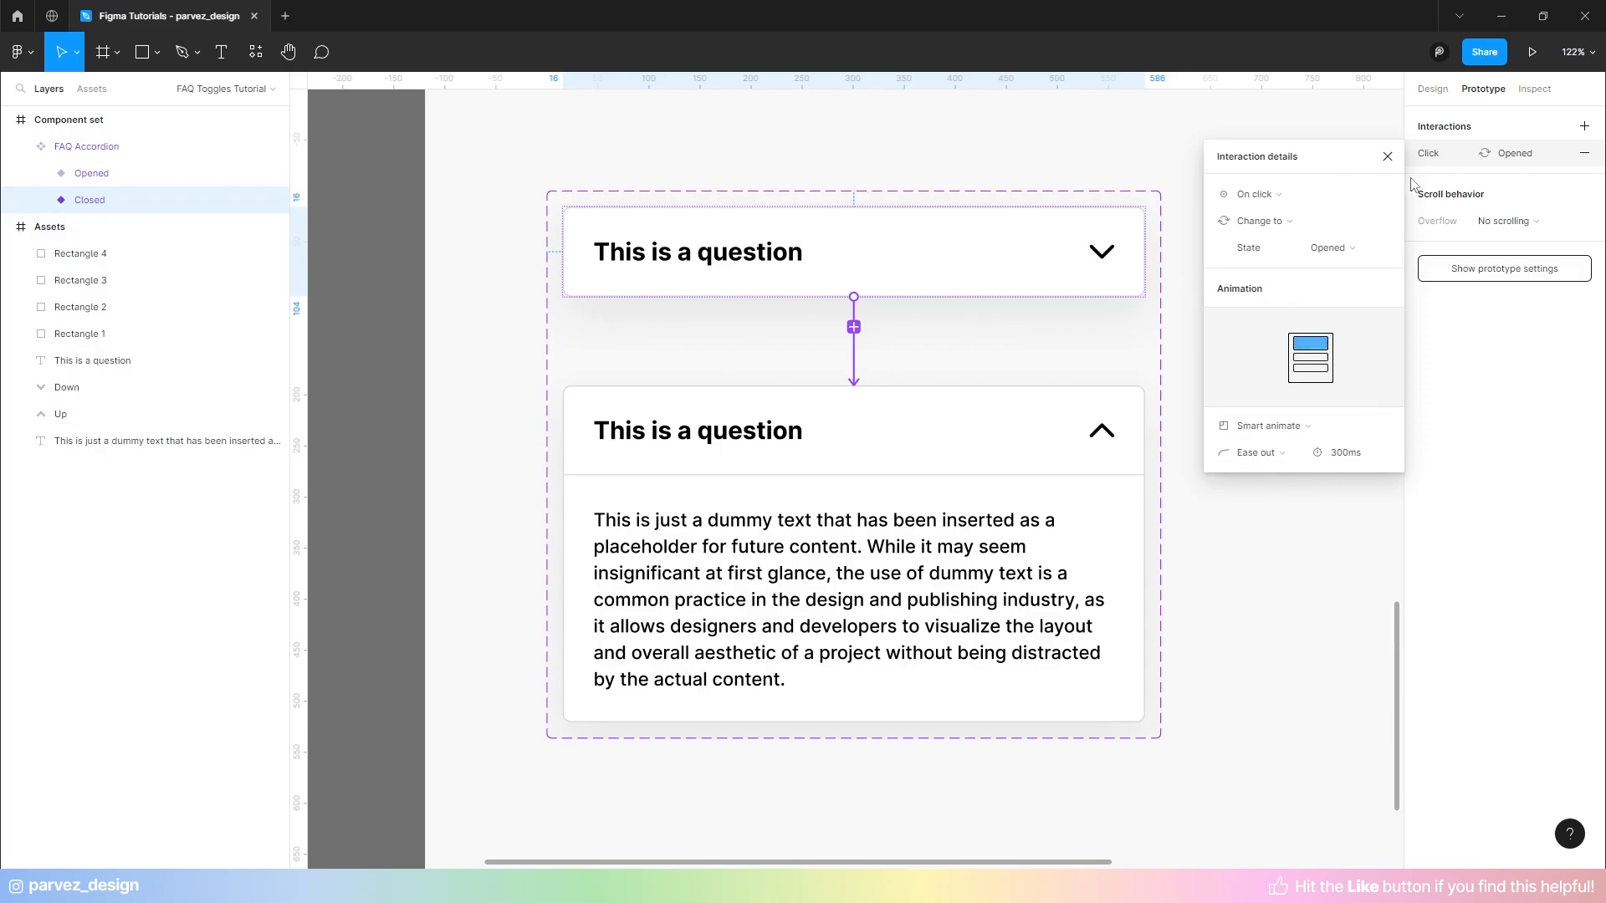
left_click(1388, 157)
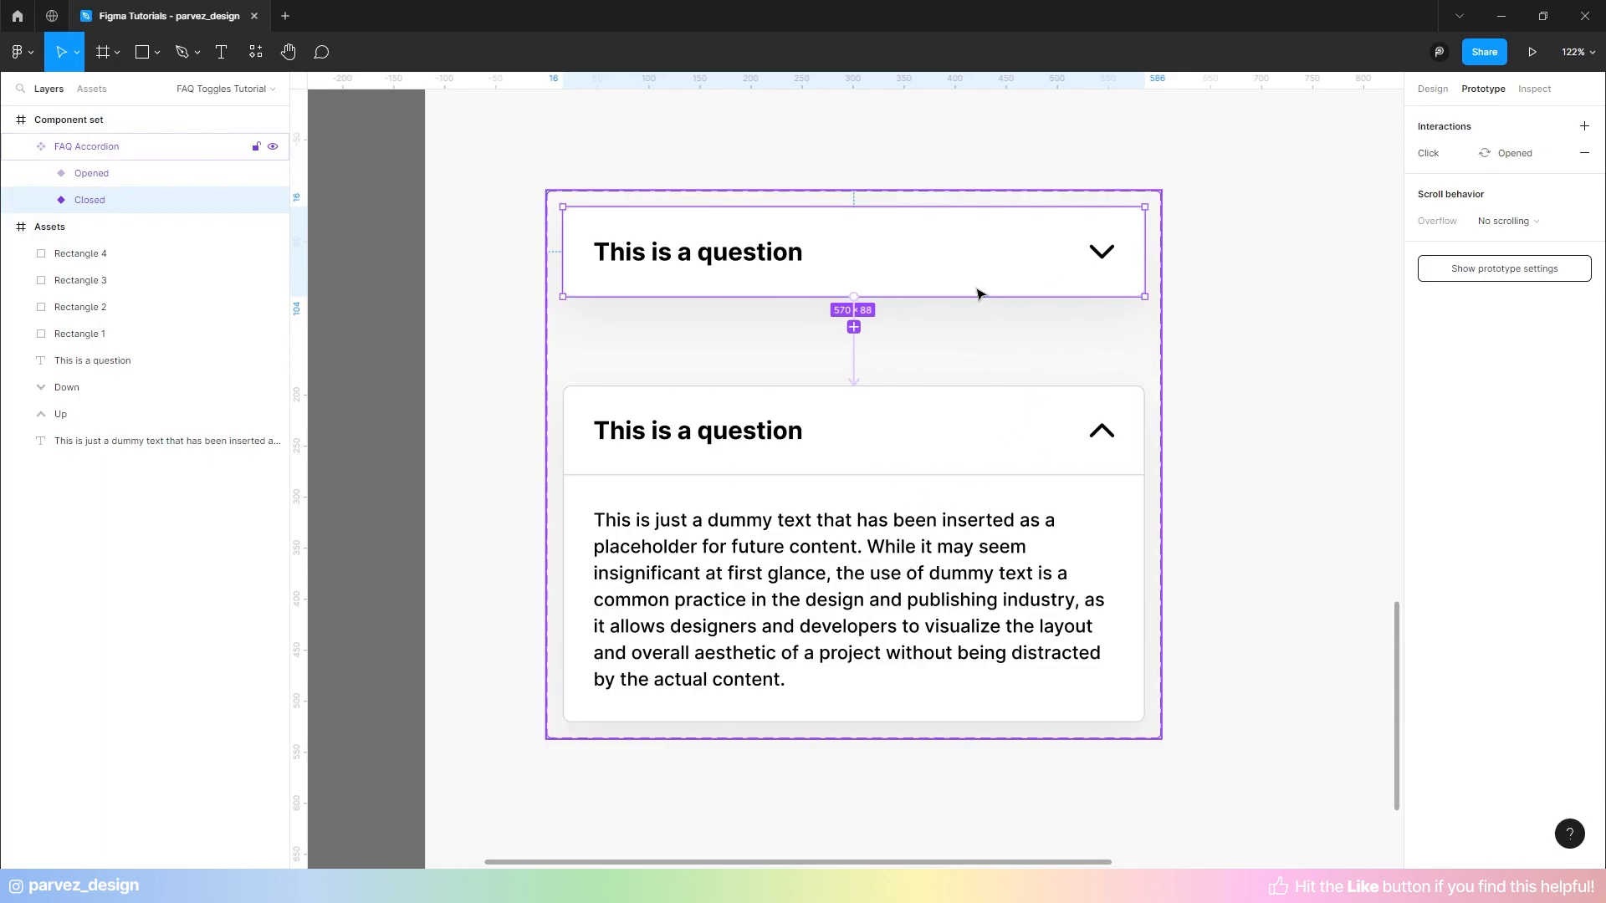
- Connect the Opened variant back to the Closed variant with an on-click, Smart animate Change to interaction
left_click(914, 452)
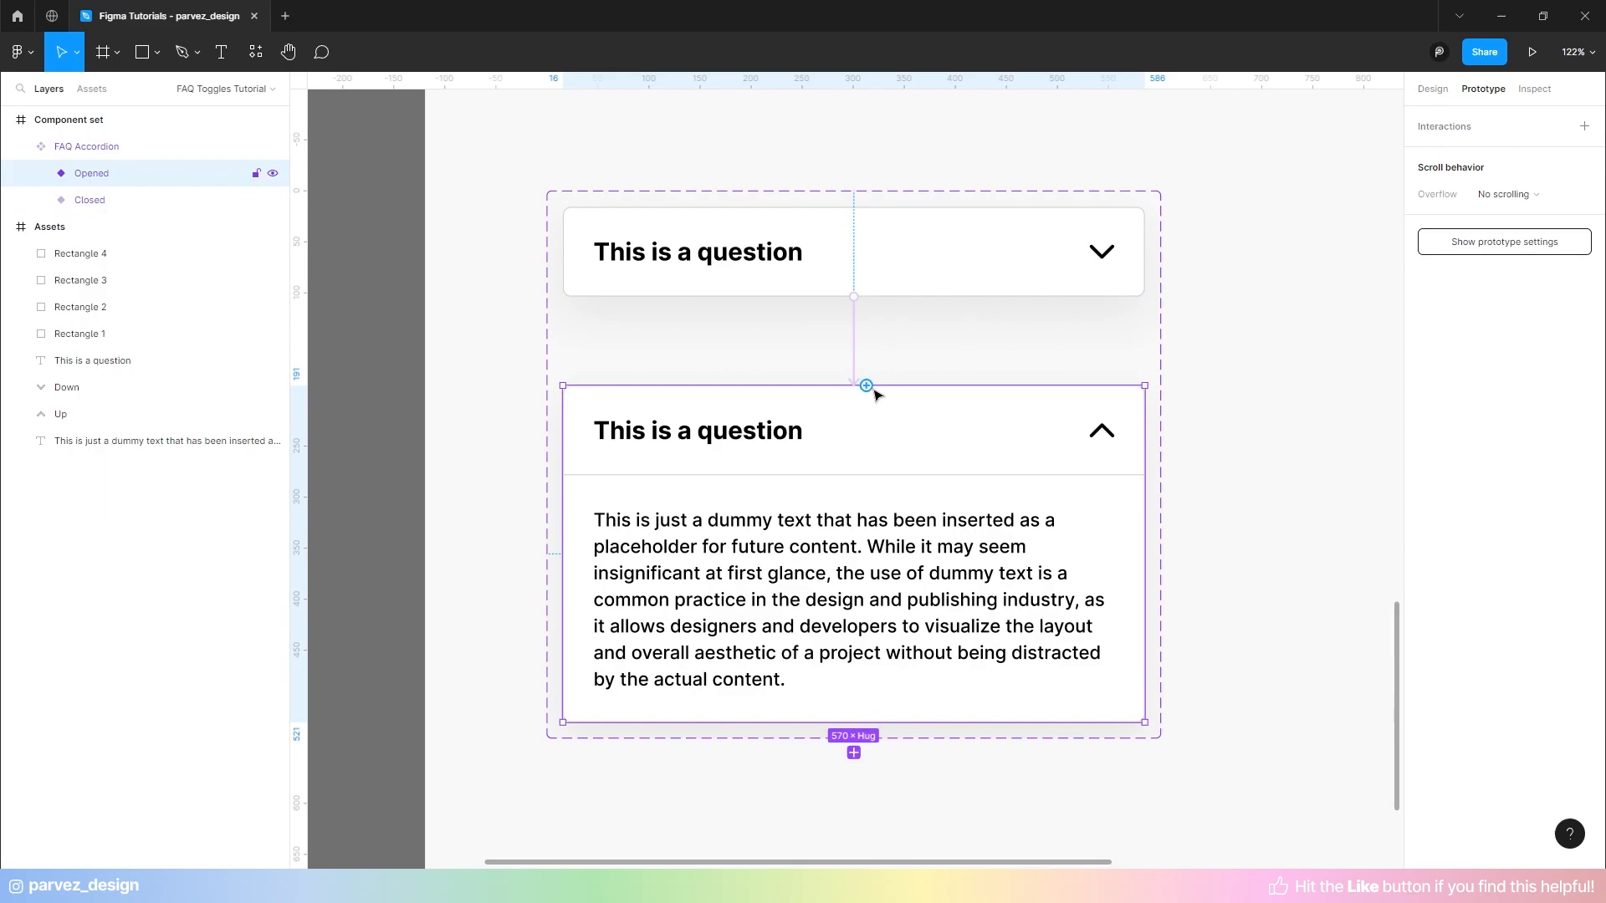
left_click_drag(867, 385, 867, 298)
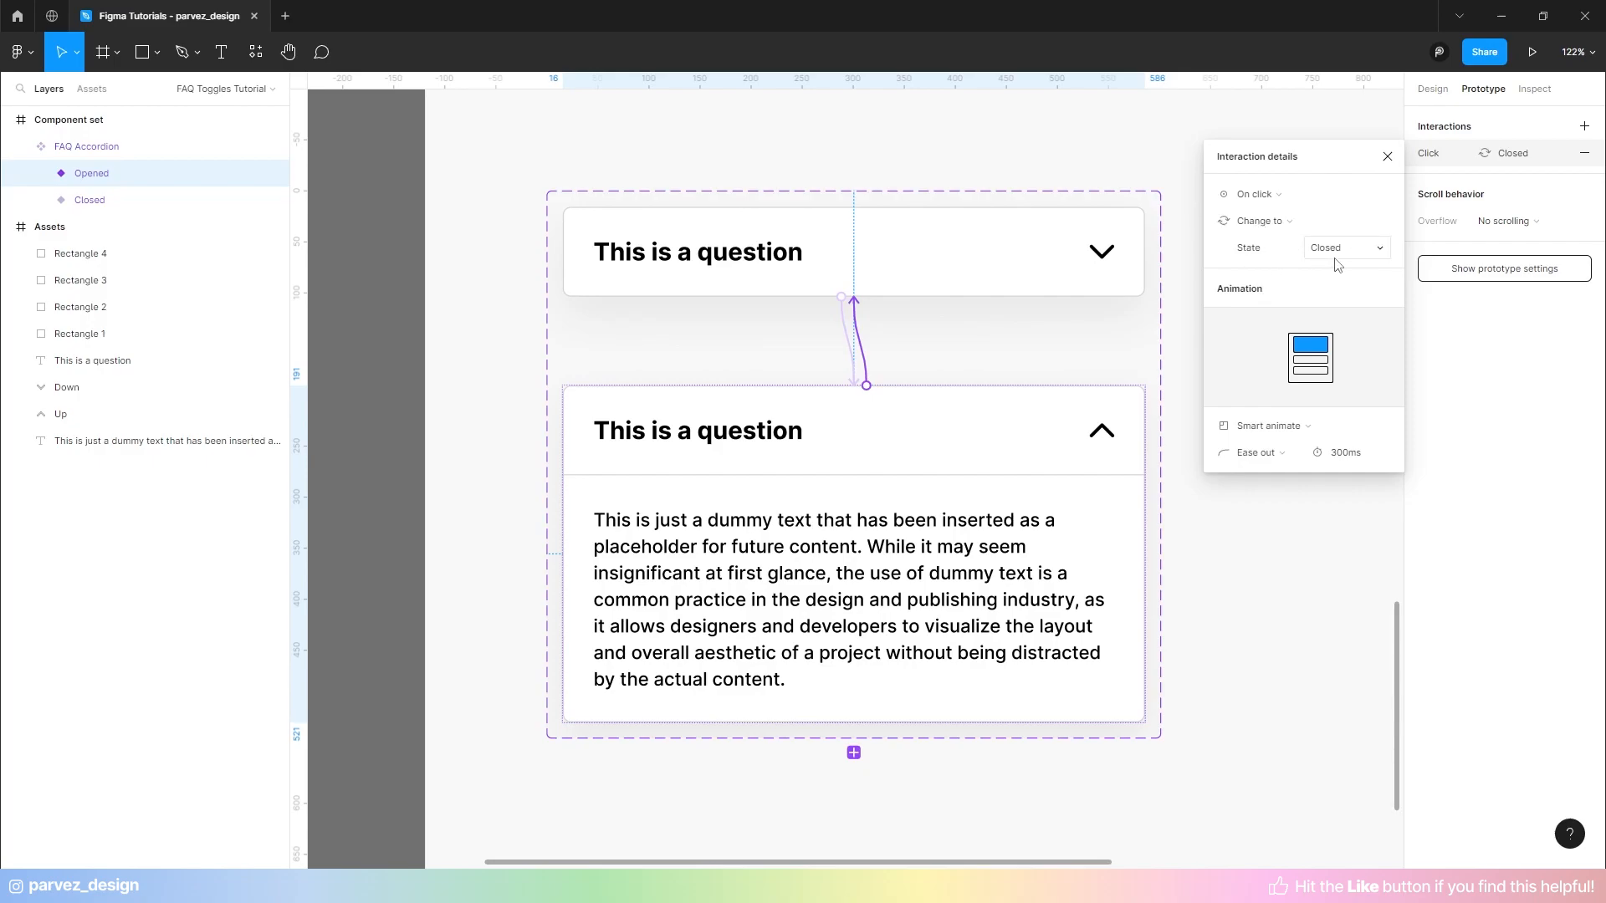
left_click(1386, 158)
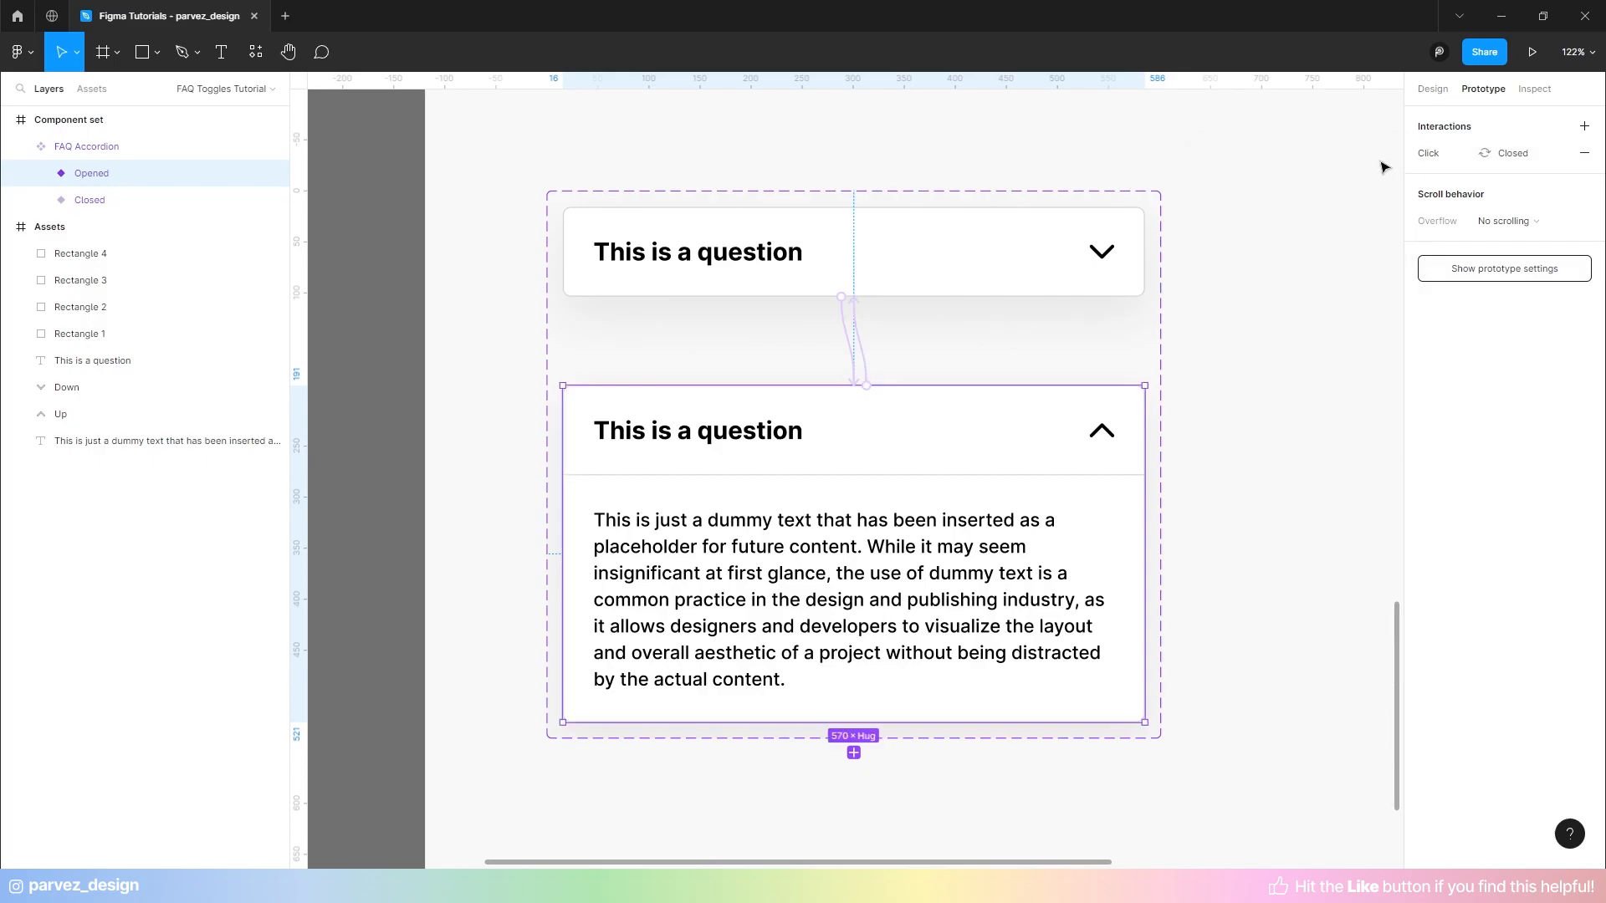
left_click(1310, 218)
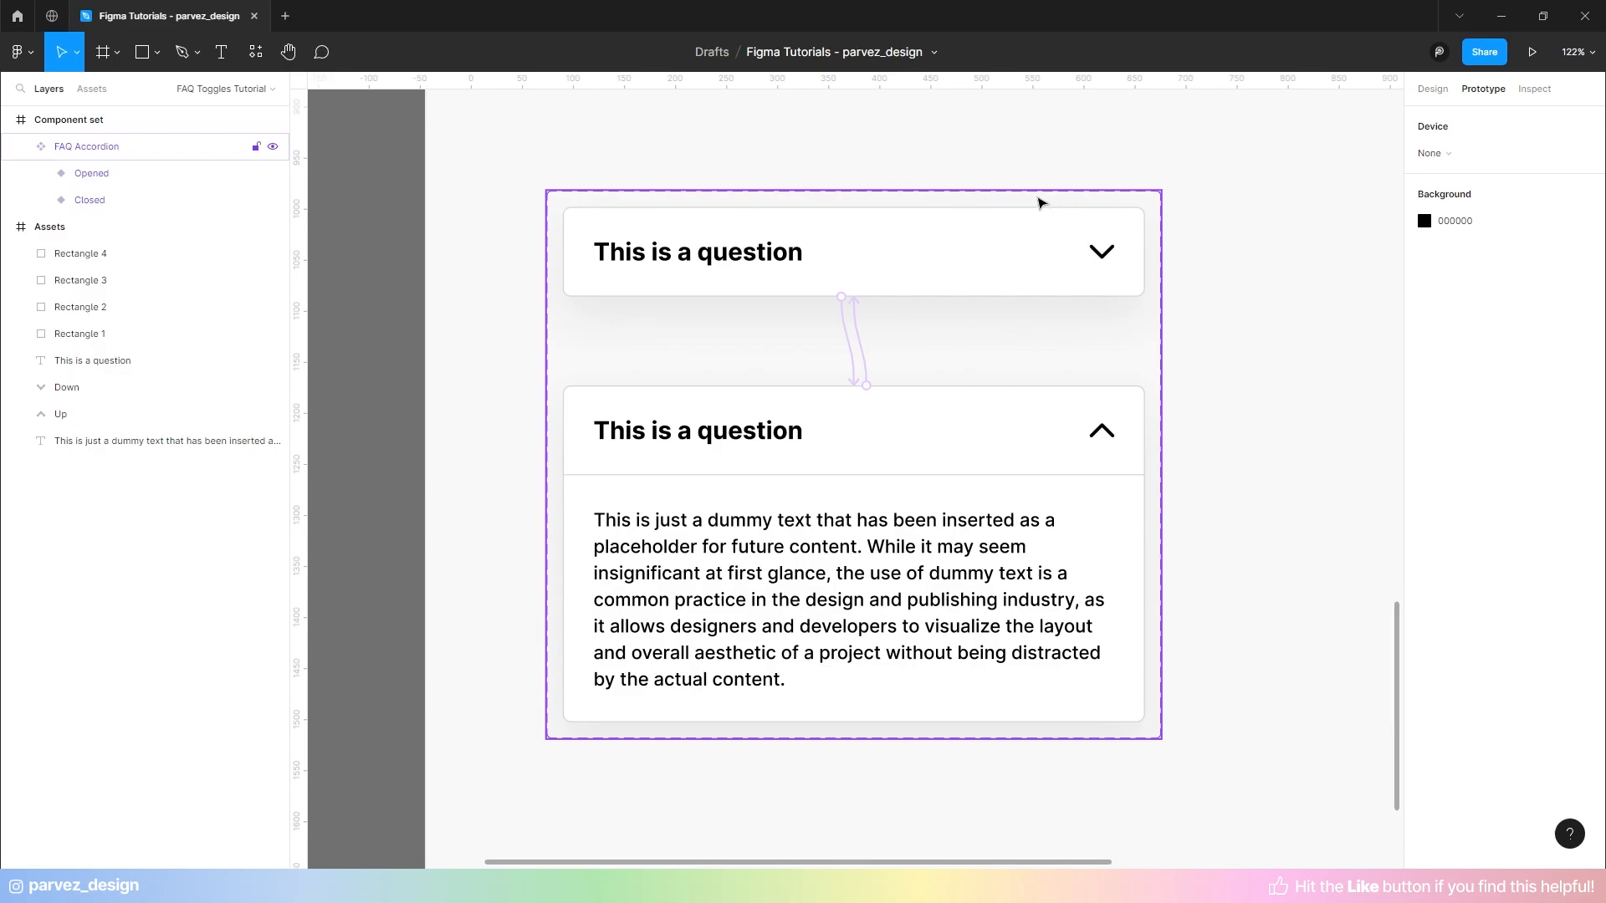
- Create a 1440 × 1024 Desktop frame on the empty canvas beside the Component set frame
scroll(901, 201, "down", 5)
scroll(912, 213, "up", 2)
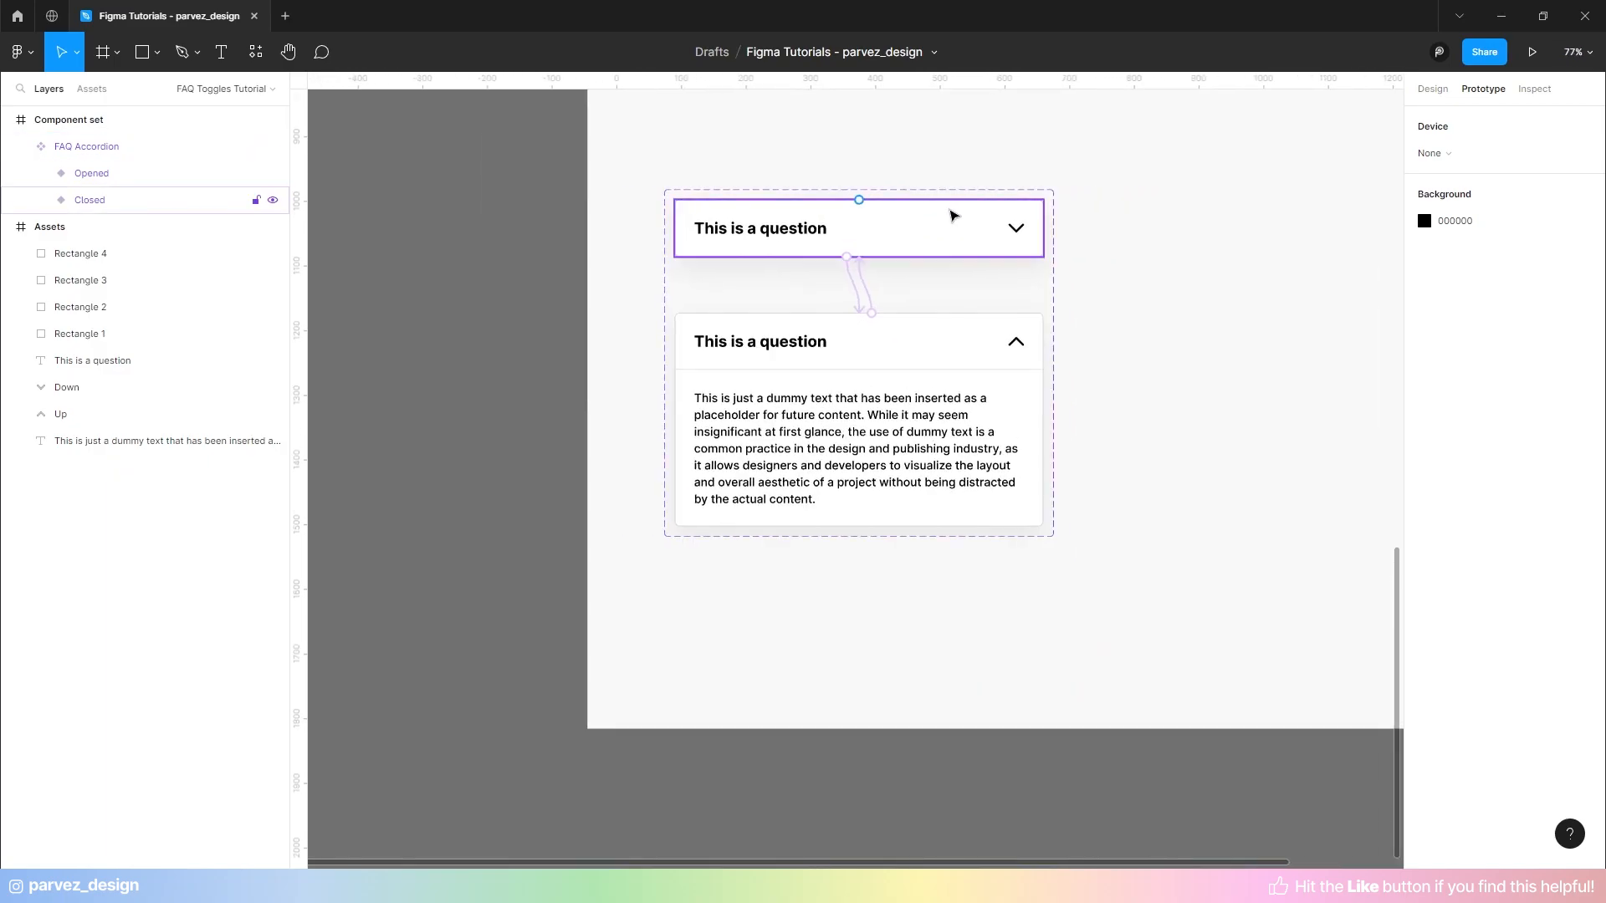
scroll(1217, 400, "up", 3)
left_click_drag(1217, 424, 1026, 277)
left_click_drag(1115, 301, 756, 302)
left_click_drag(1029, 303, 691, 285)
scroll(799, 284, "up", 1)
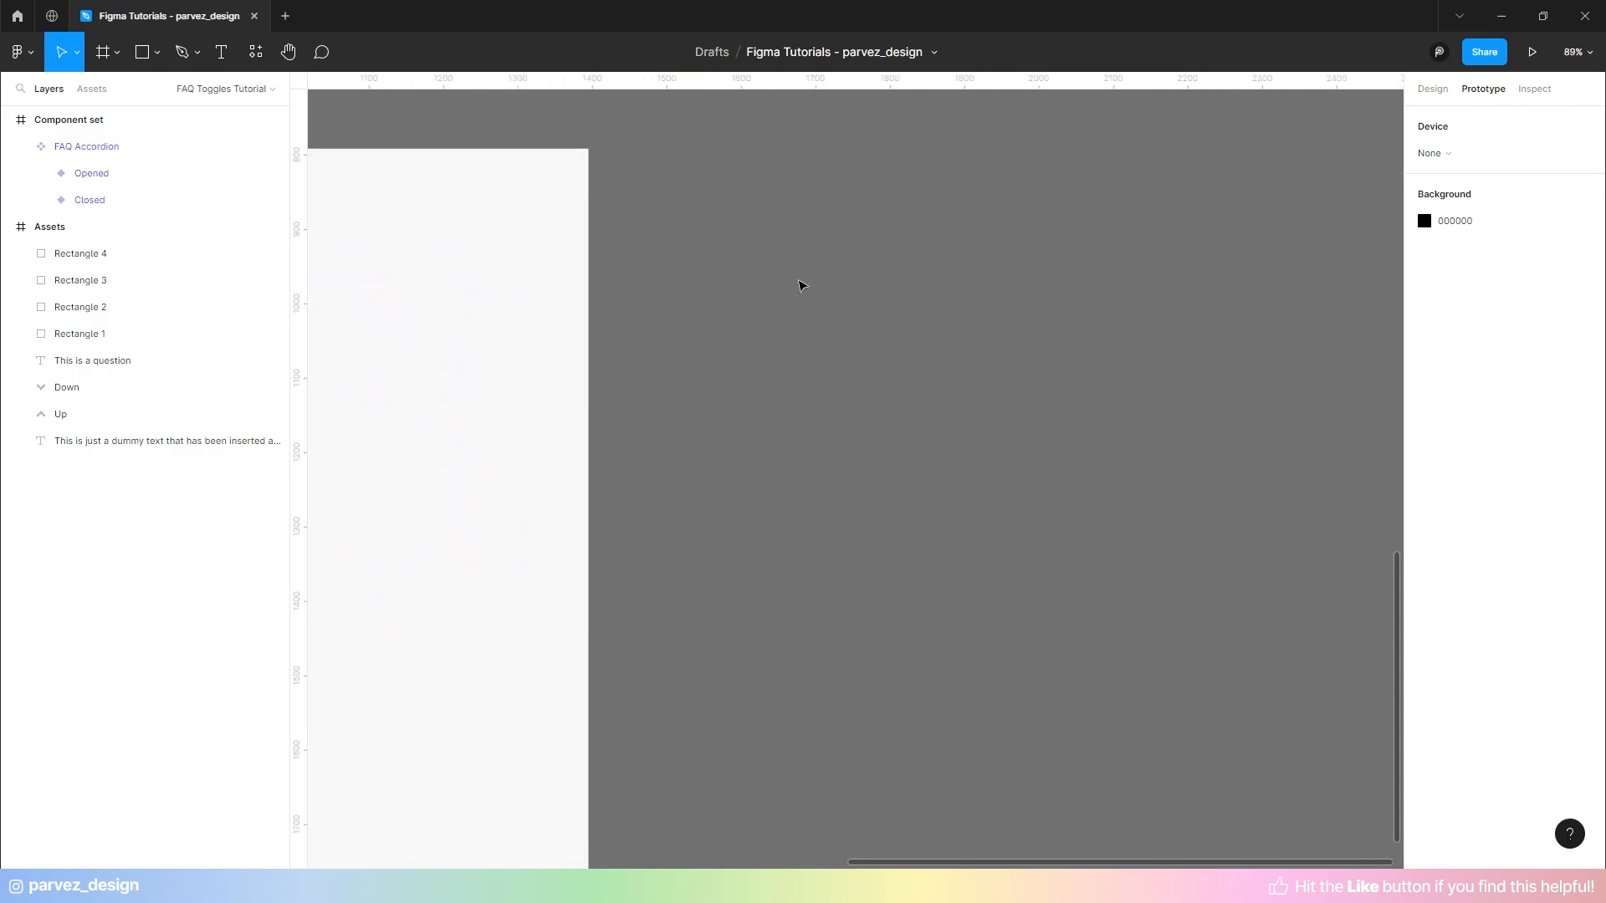
left_click(103, 52)
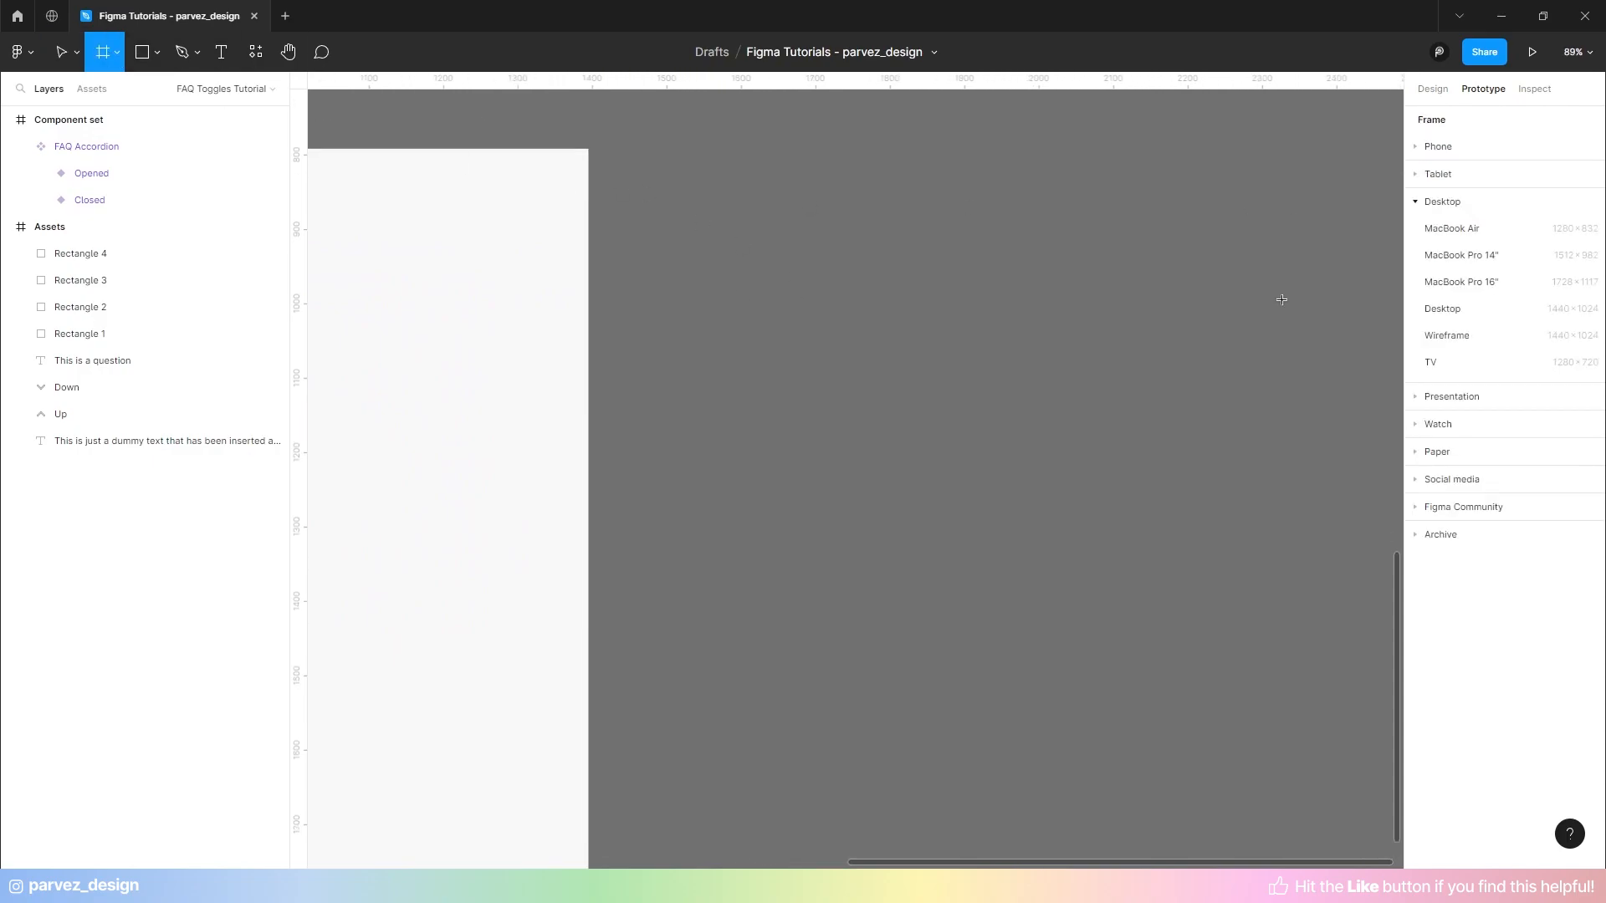
scroll(1113, 326, "right", 3)
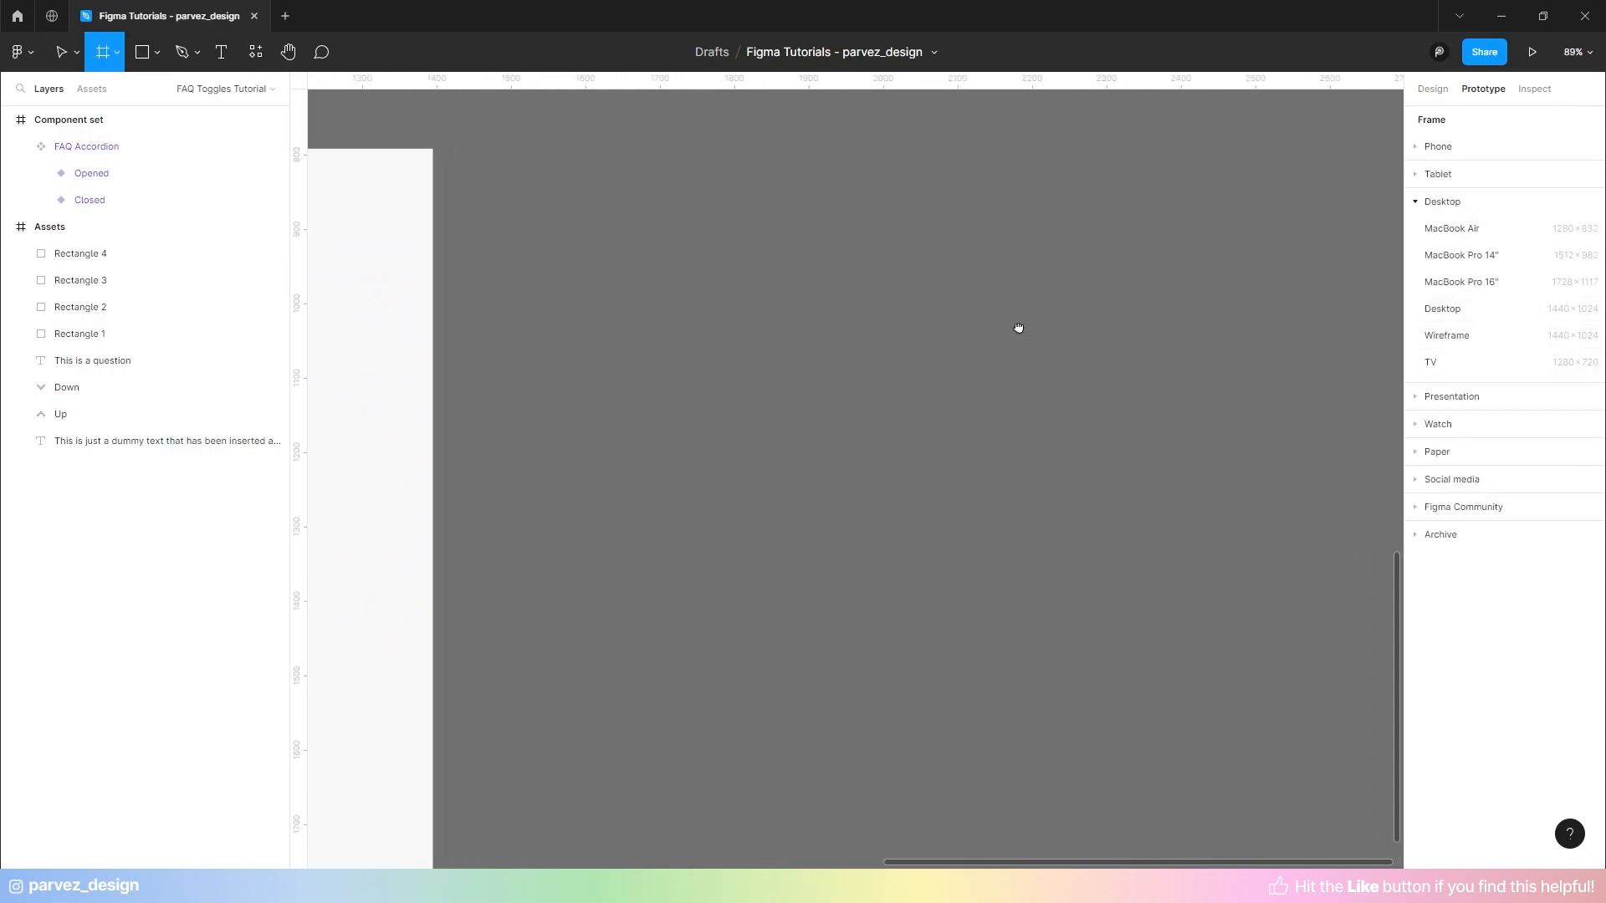
left_click(1458, 310)
- Rename the new desktop frame as "Webpage"
left_click_drag(438, 132, 457, 190)
double_click(457, 188)
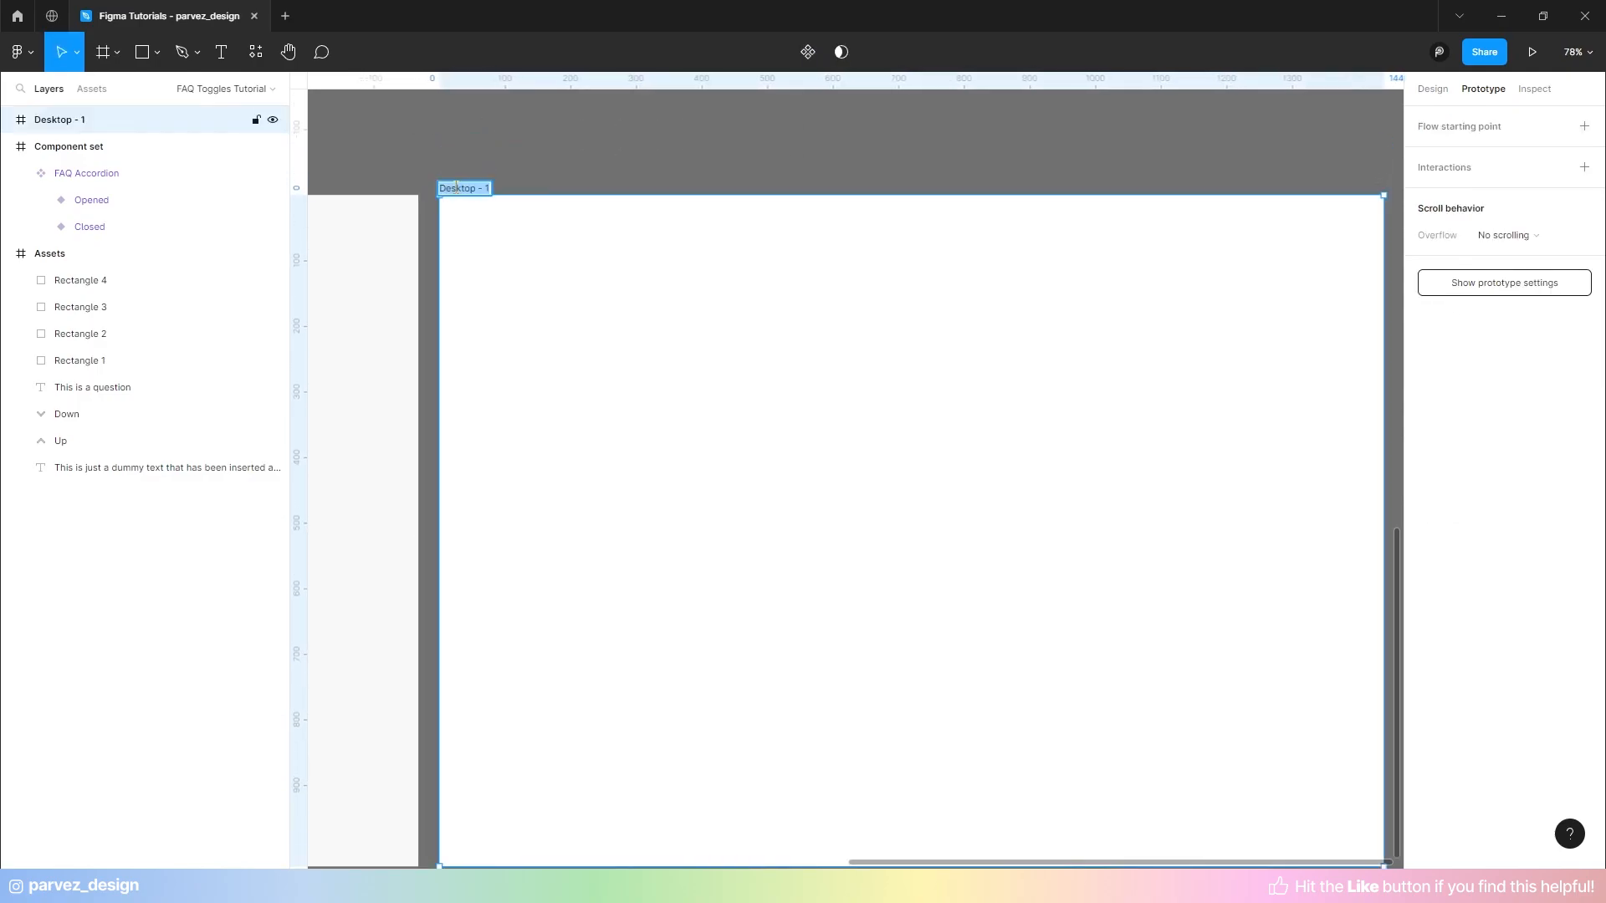
type("Webpage")
key("Return")
scroll(1203, 175, "right", 1)
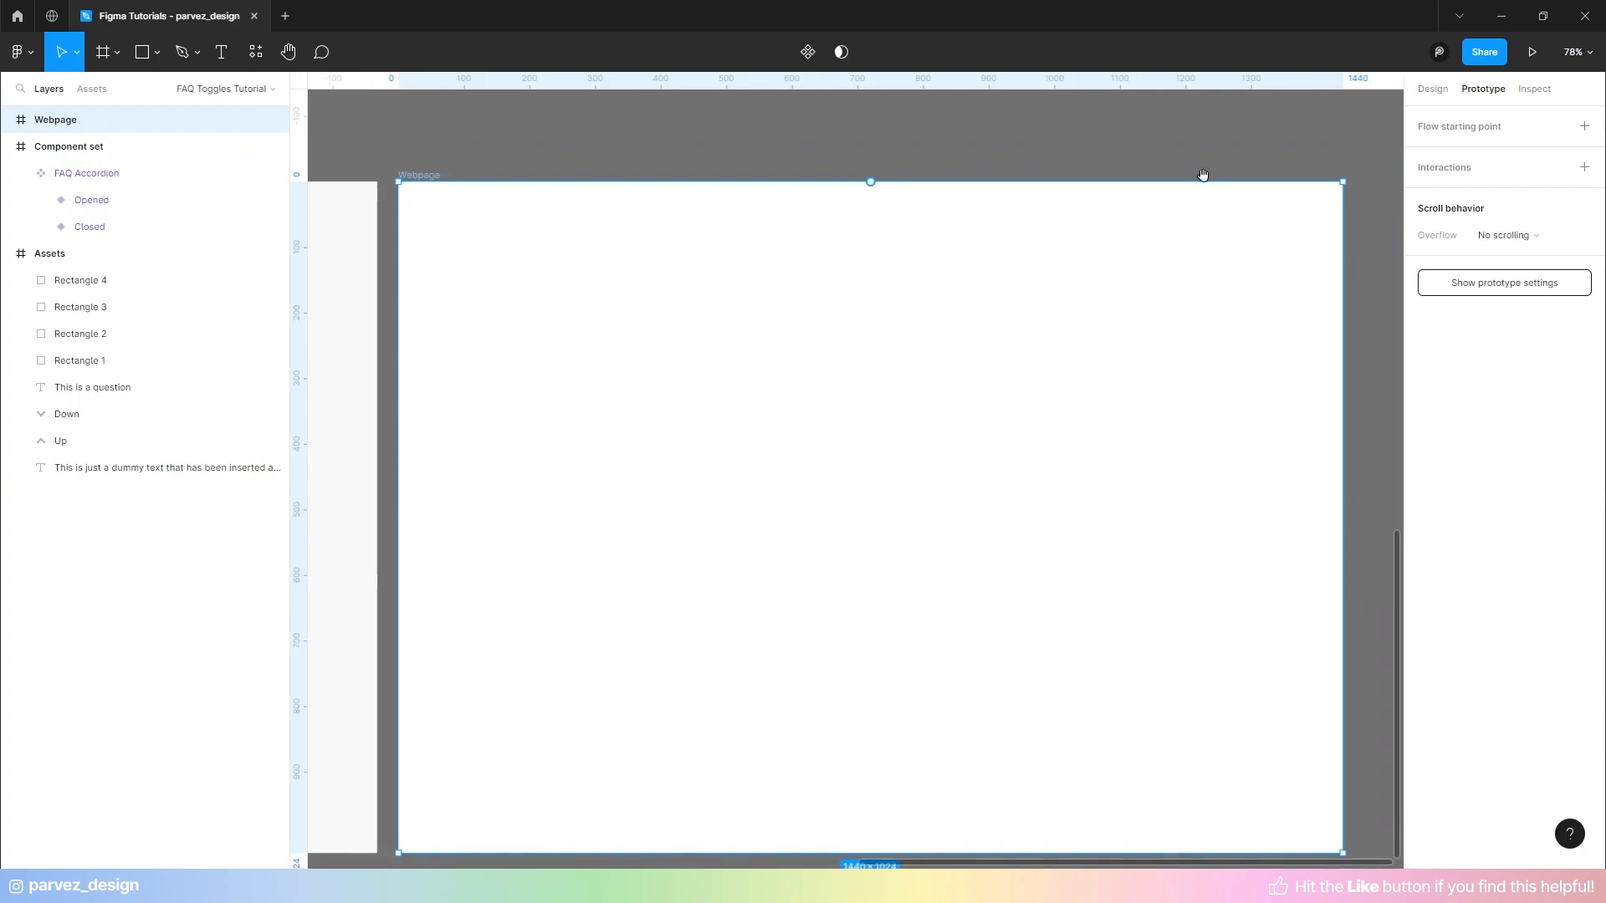
- Add a centred column layout grid to the Webpage frame with 12 columns of width 70
left_click(1430, 88)
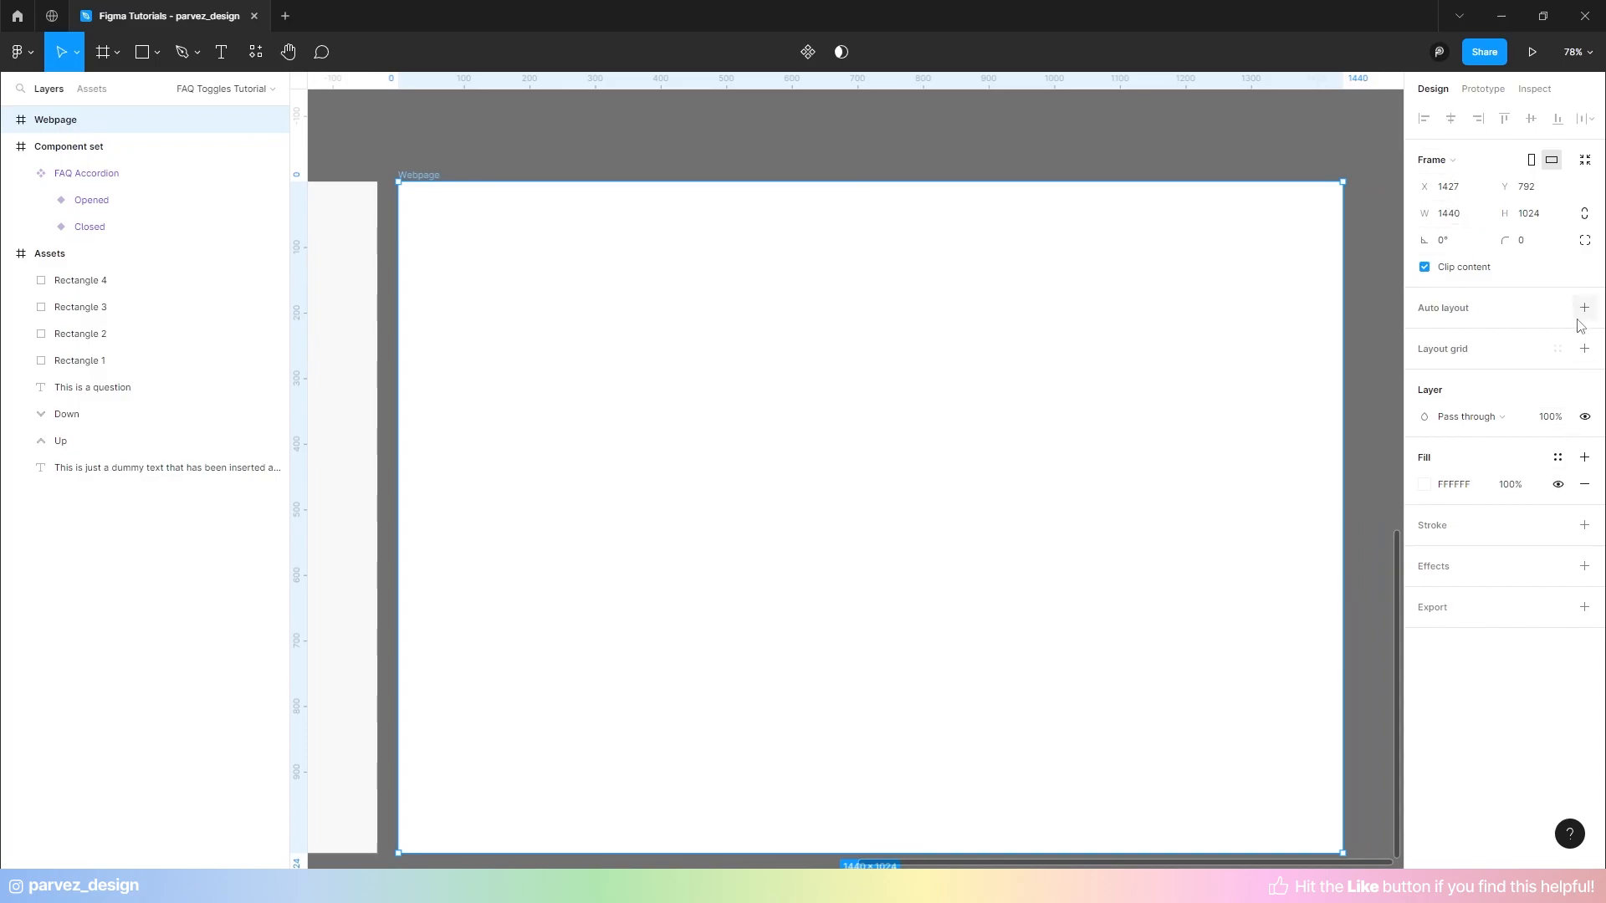
left_click(1584, 349)
left_click(1425, 376)
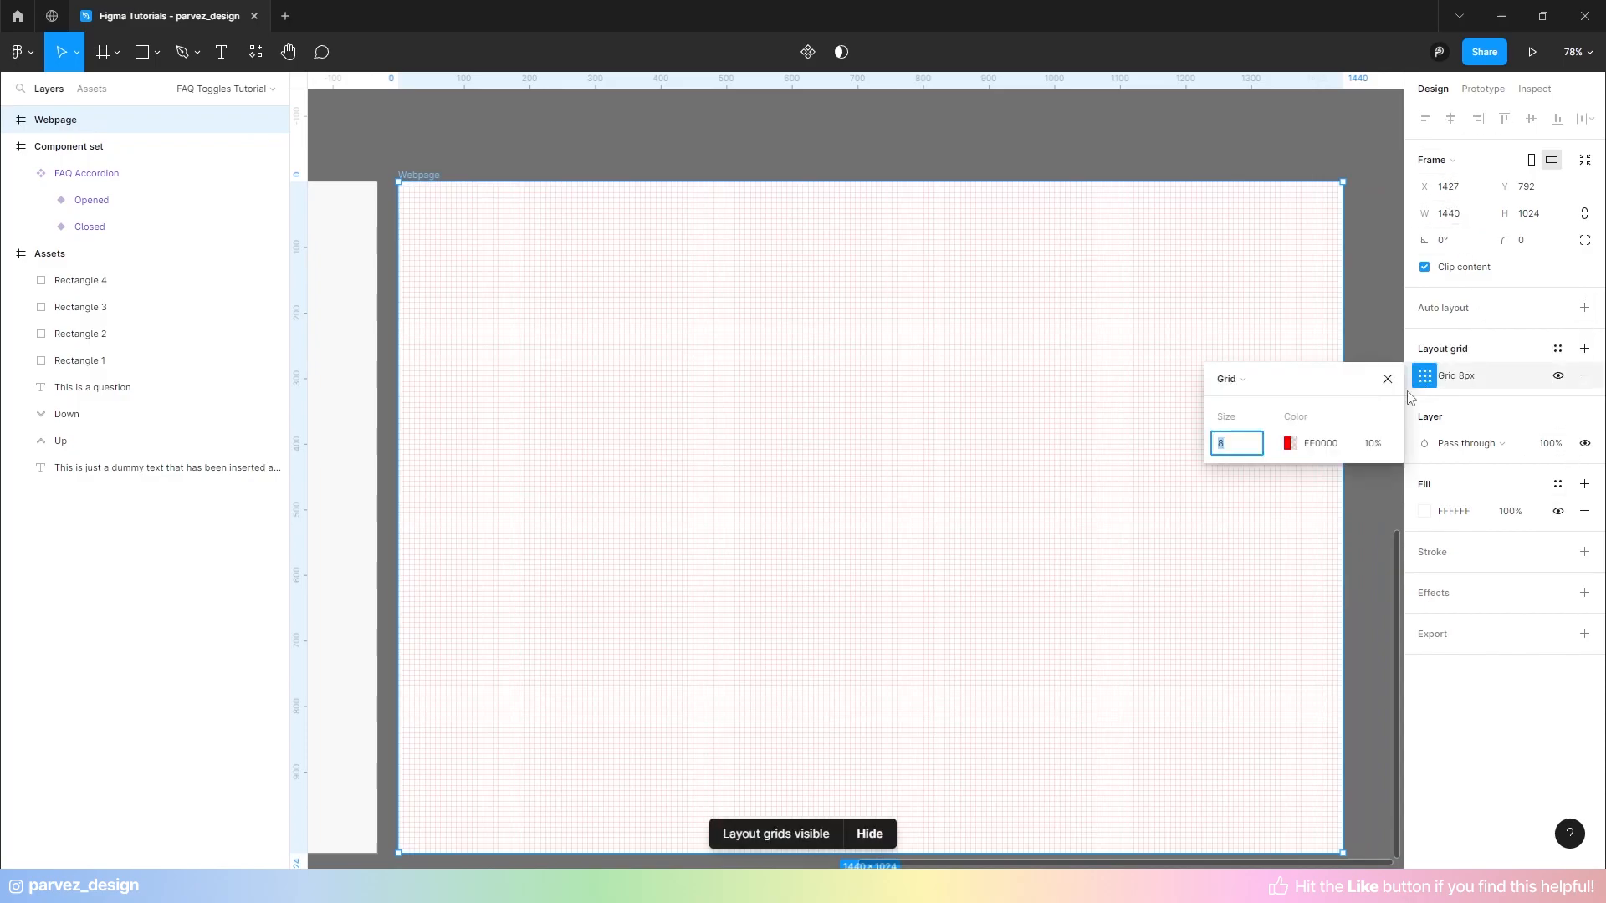
left_click(1229, 379)
left_click(1252, 421)
type("12")
key("Tab")
key("Tab")
type("70")
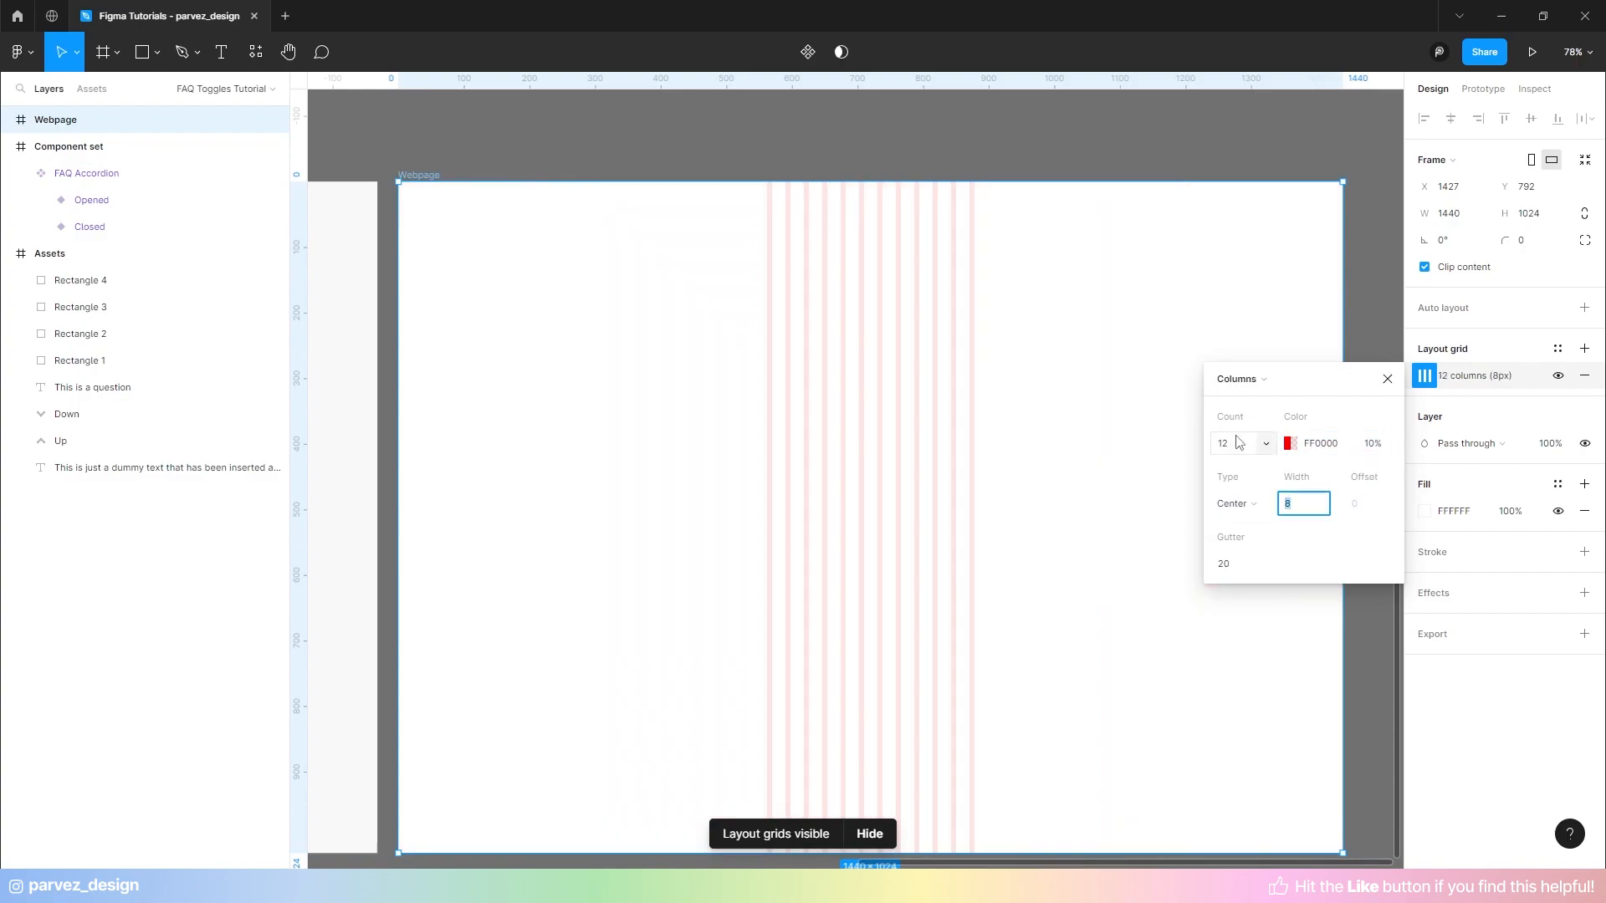
left_click(1387, 379)
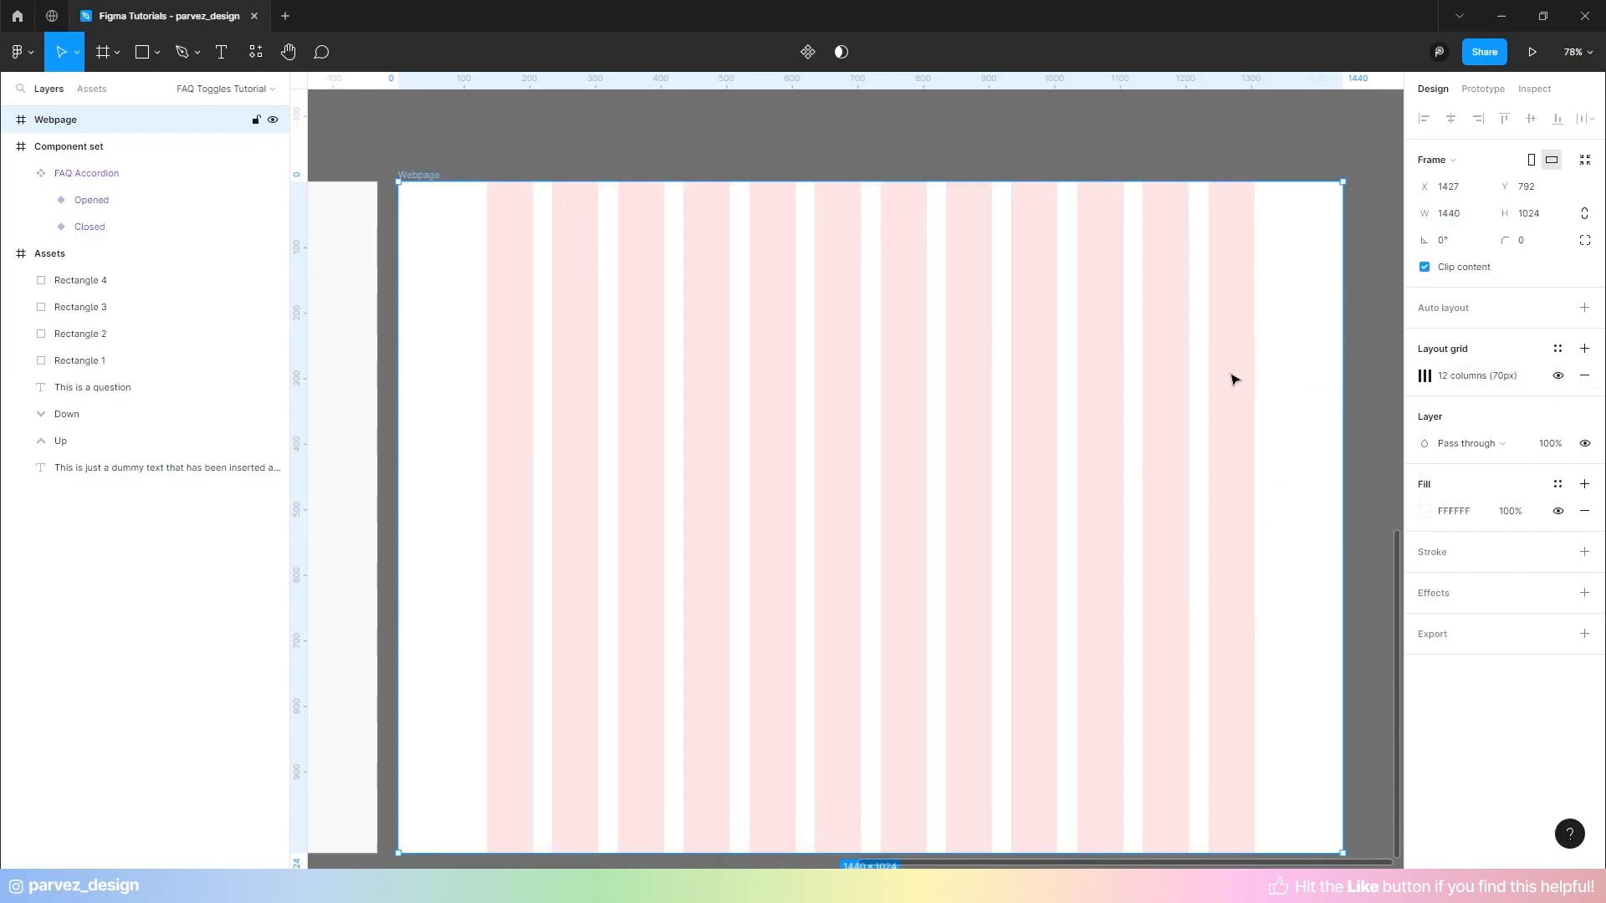
- Add the heading text "General question" to the Webpage frame with font size 64
key("t")
left_click(776, 319)
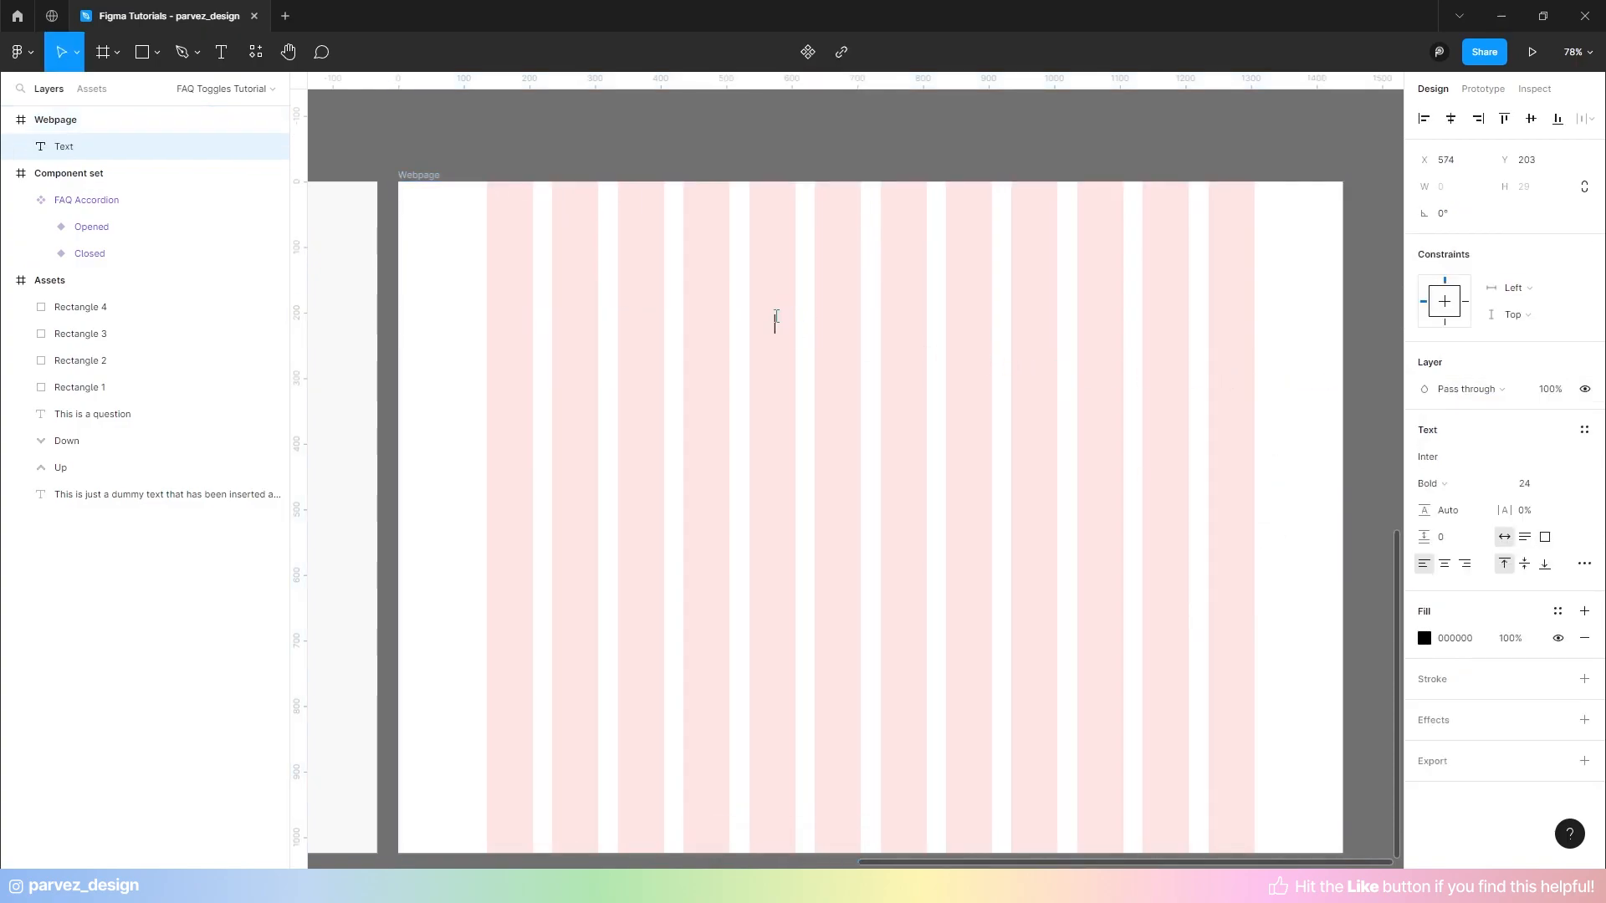
type("General Question")
key("BackSpace")
key("BackSpace")
key("BackSpace")
key("BackSpace")
key("BackSpace")
key("BackSpace")
key("BackSpace")
key("BackSpace")
type("question")
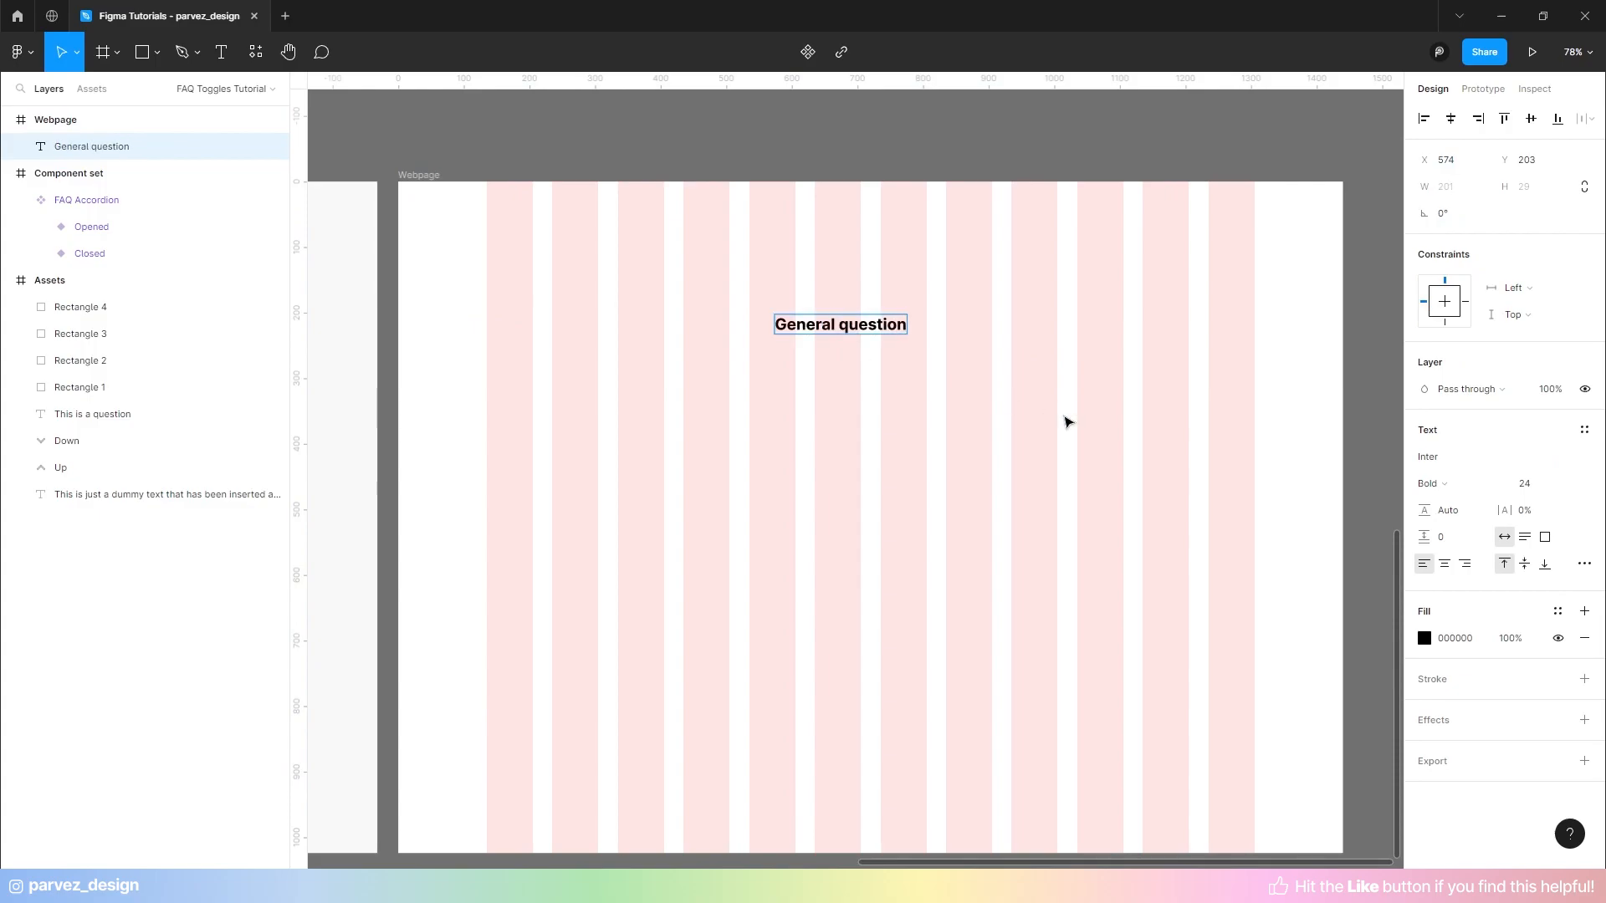
key("Escape")
left_click(1568, 485)
left_click(1544, 583)
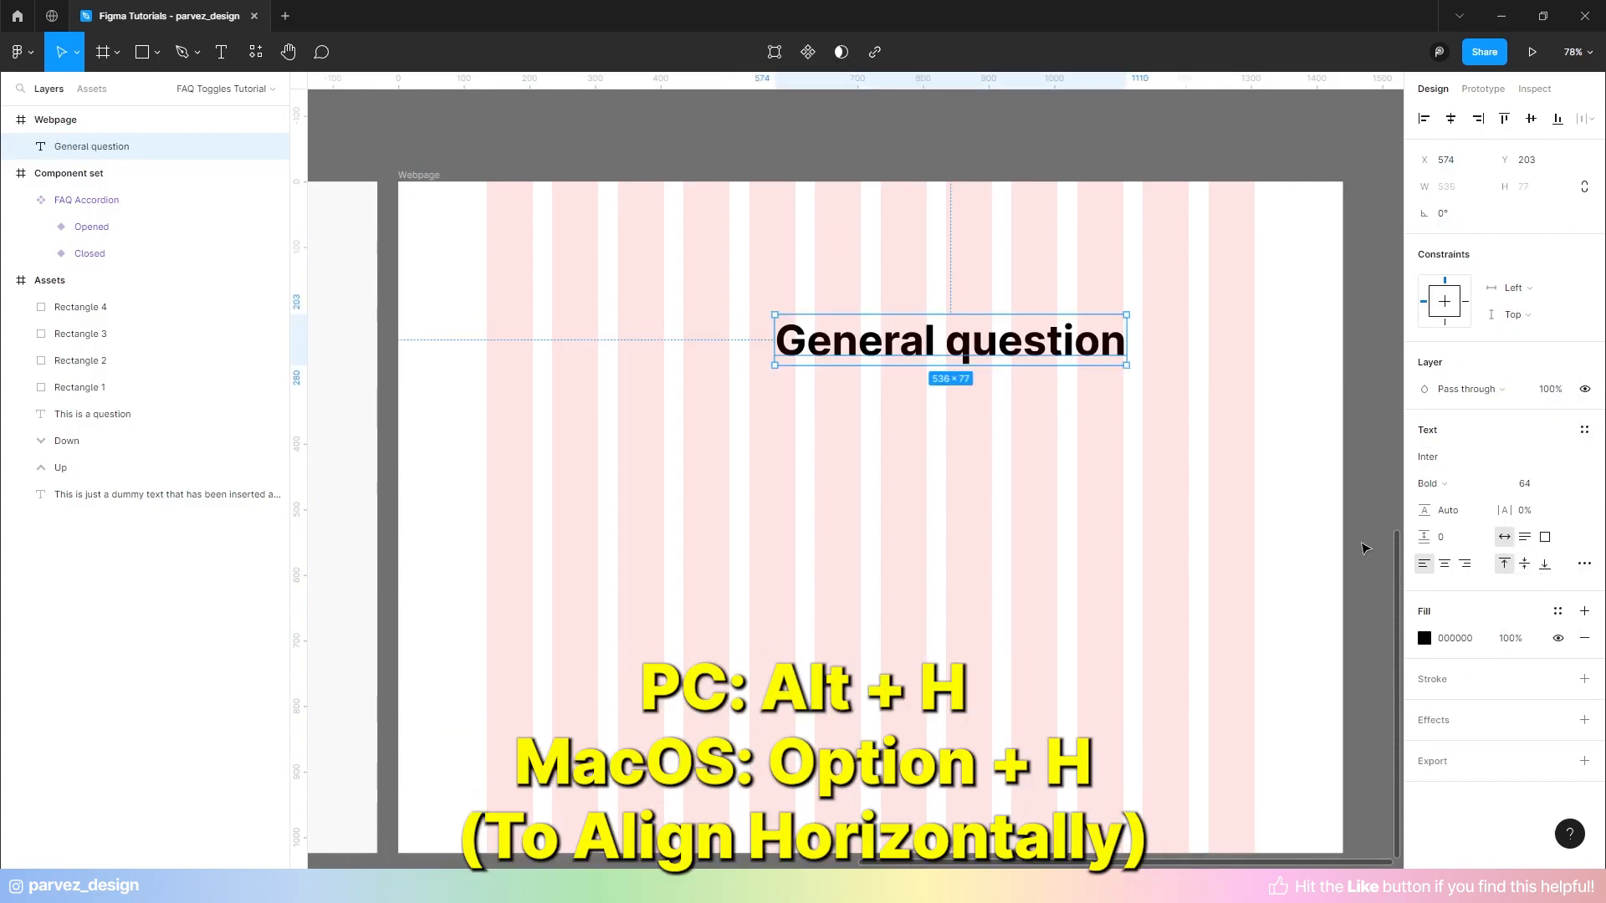
- Centre the heading horizontally in the Webpage frame with centred text alignment and move it up to about Y 101
key("alt+h")
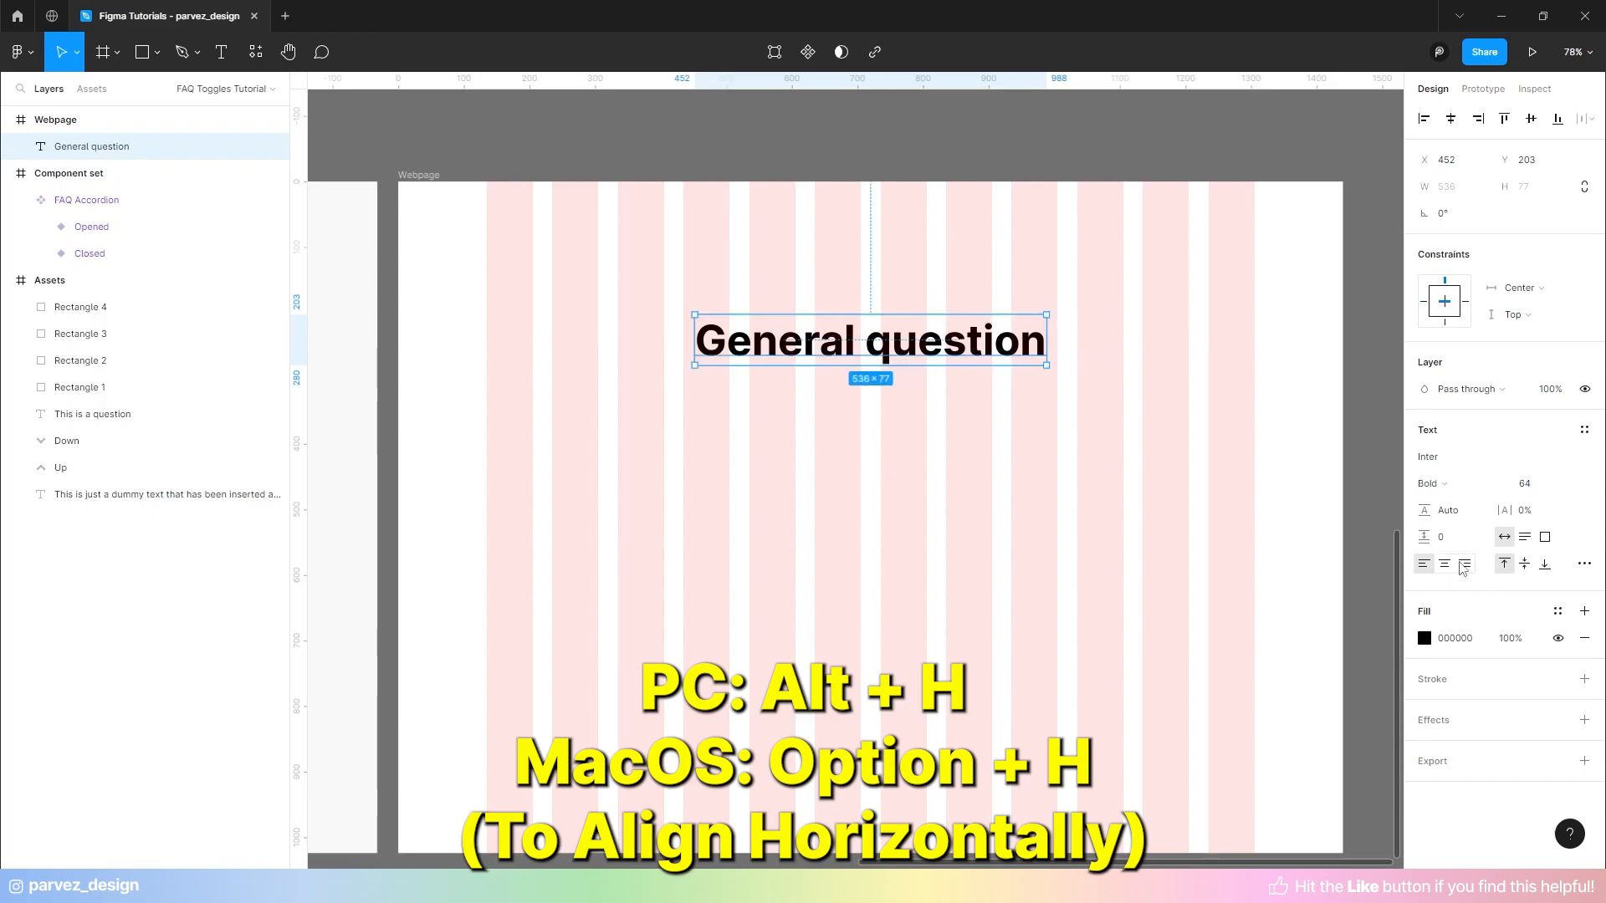
left_click(1445, 565)
left_click_drag(910, 348, 920, 287)
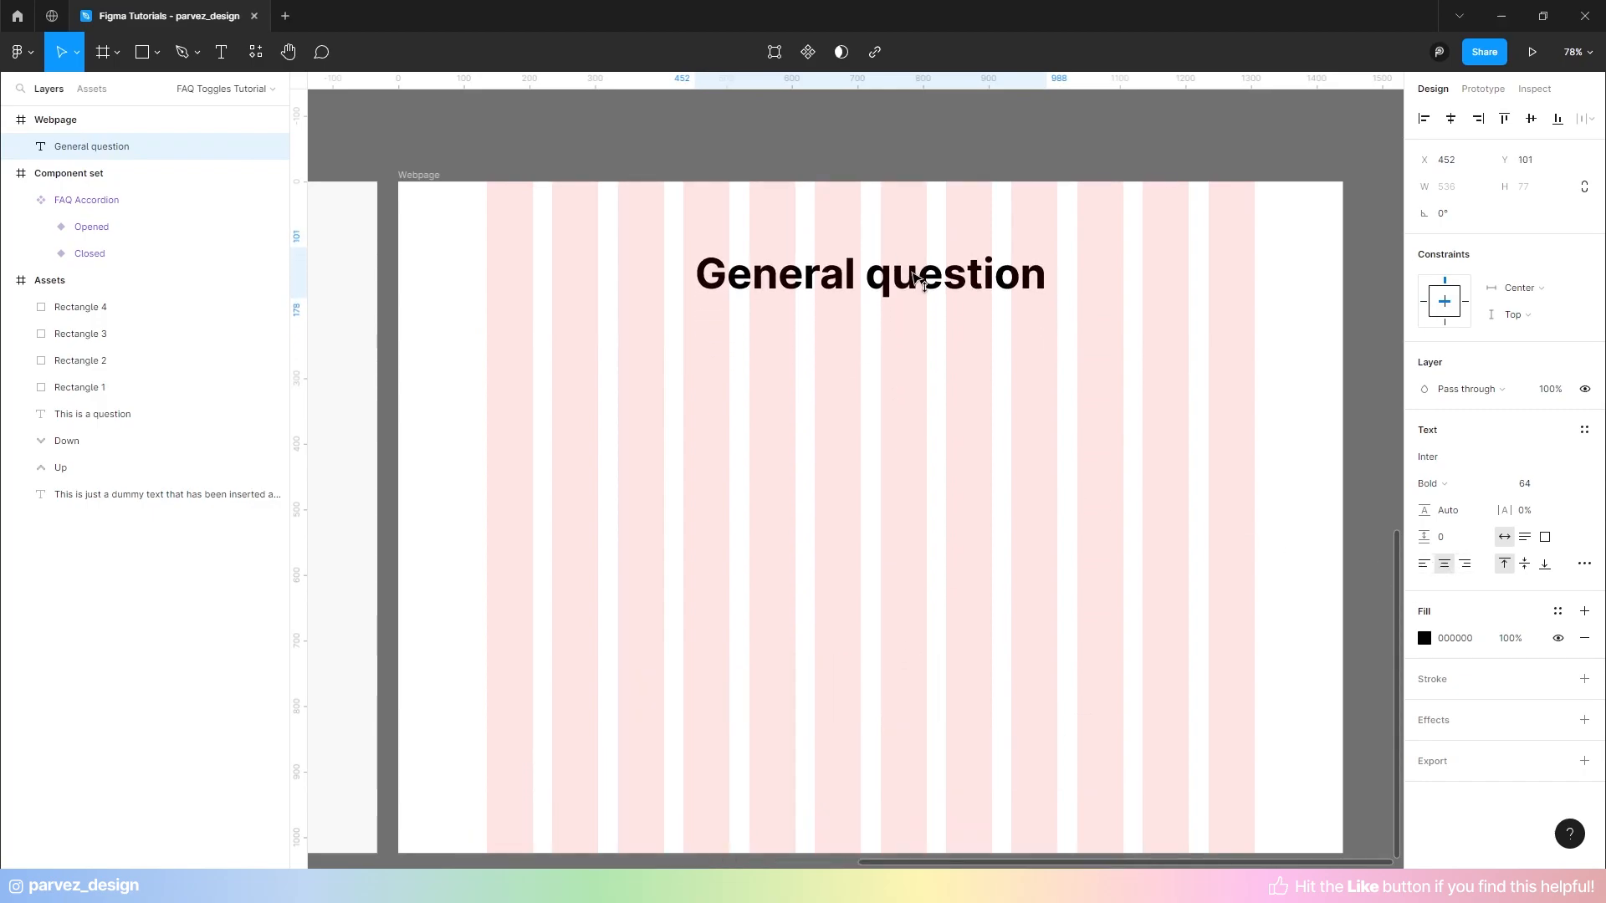
- Place an FAQ Accordion instance below the heading at about Y 304, centre it horizontally in the Webpage frame, and hide the layout grid
left_click(949, 351)
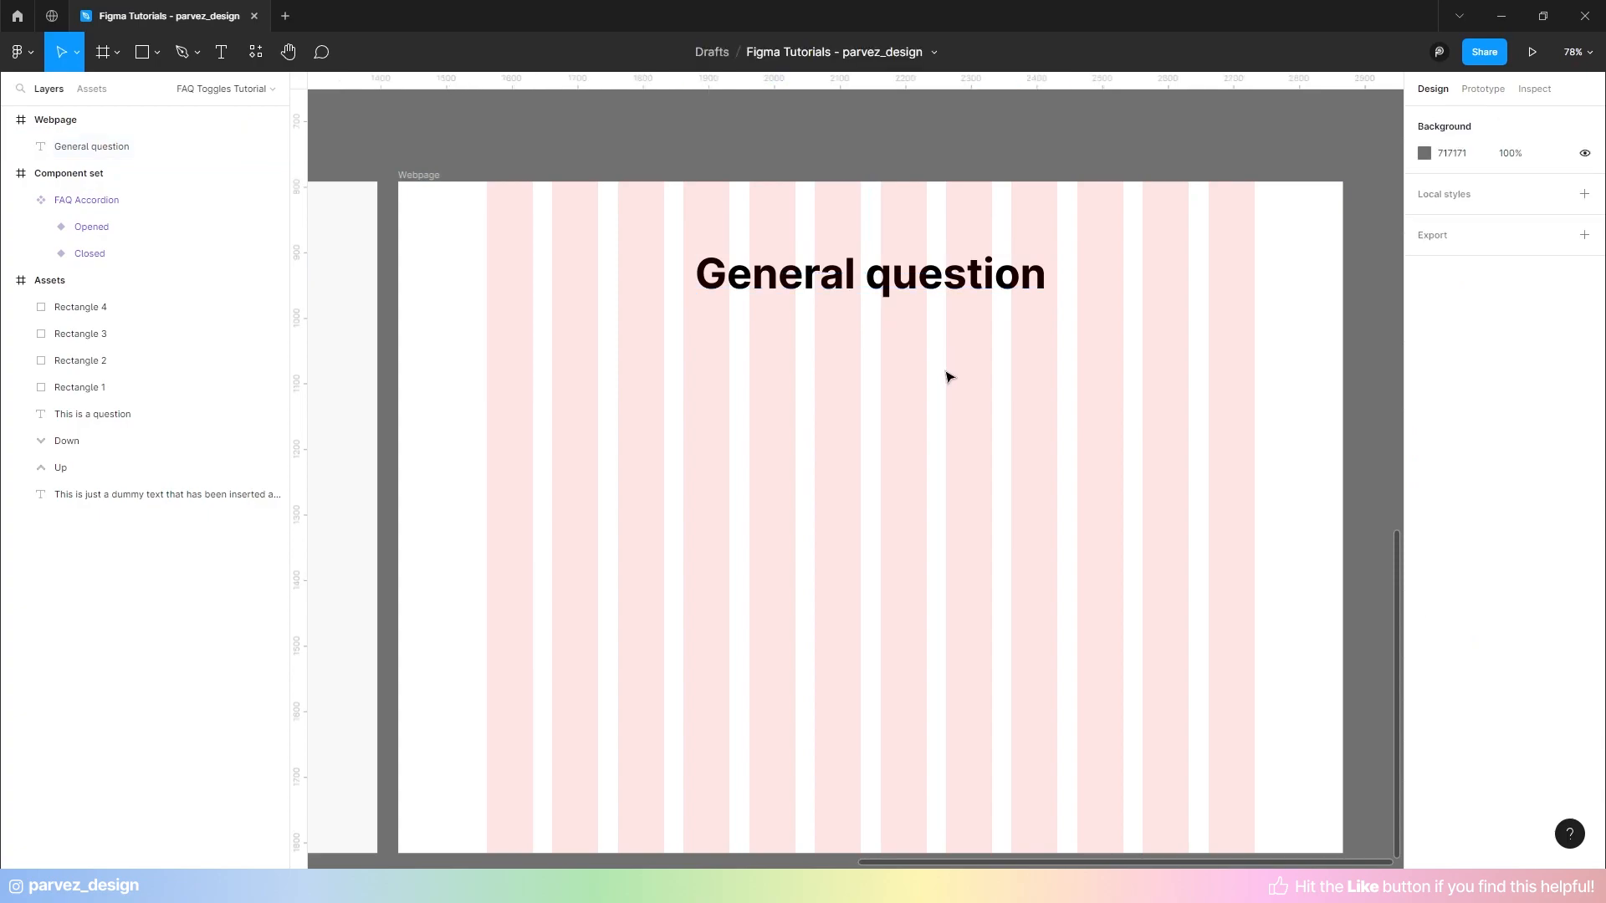
left_click(92, 89)
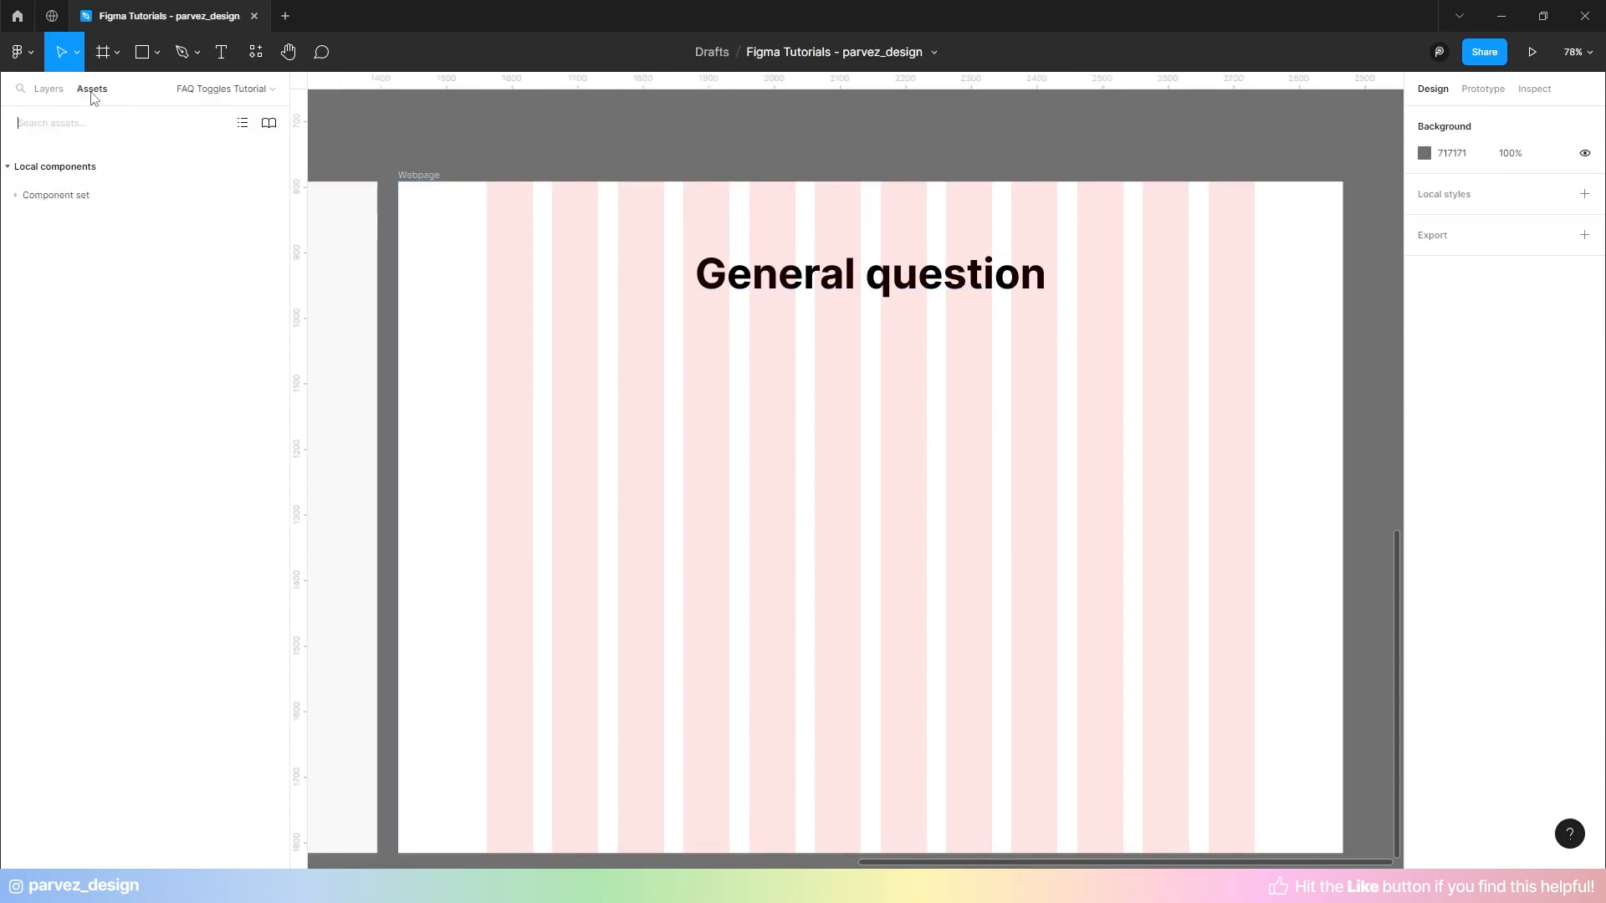
left_click(15, 194)
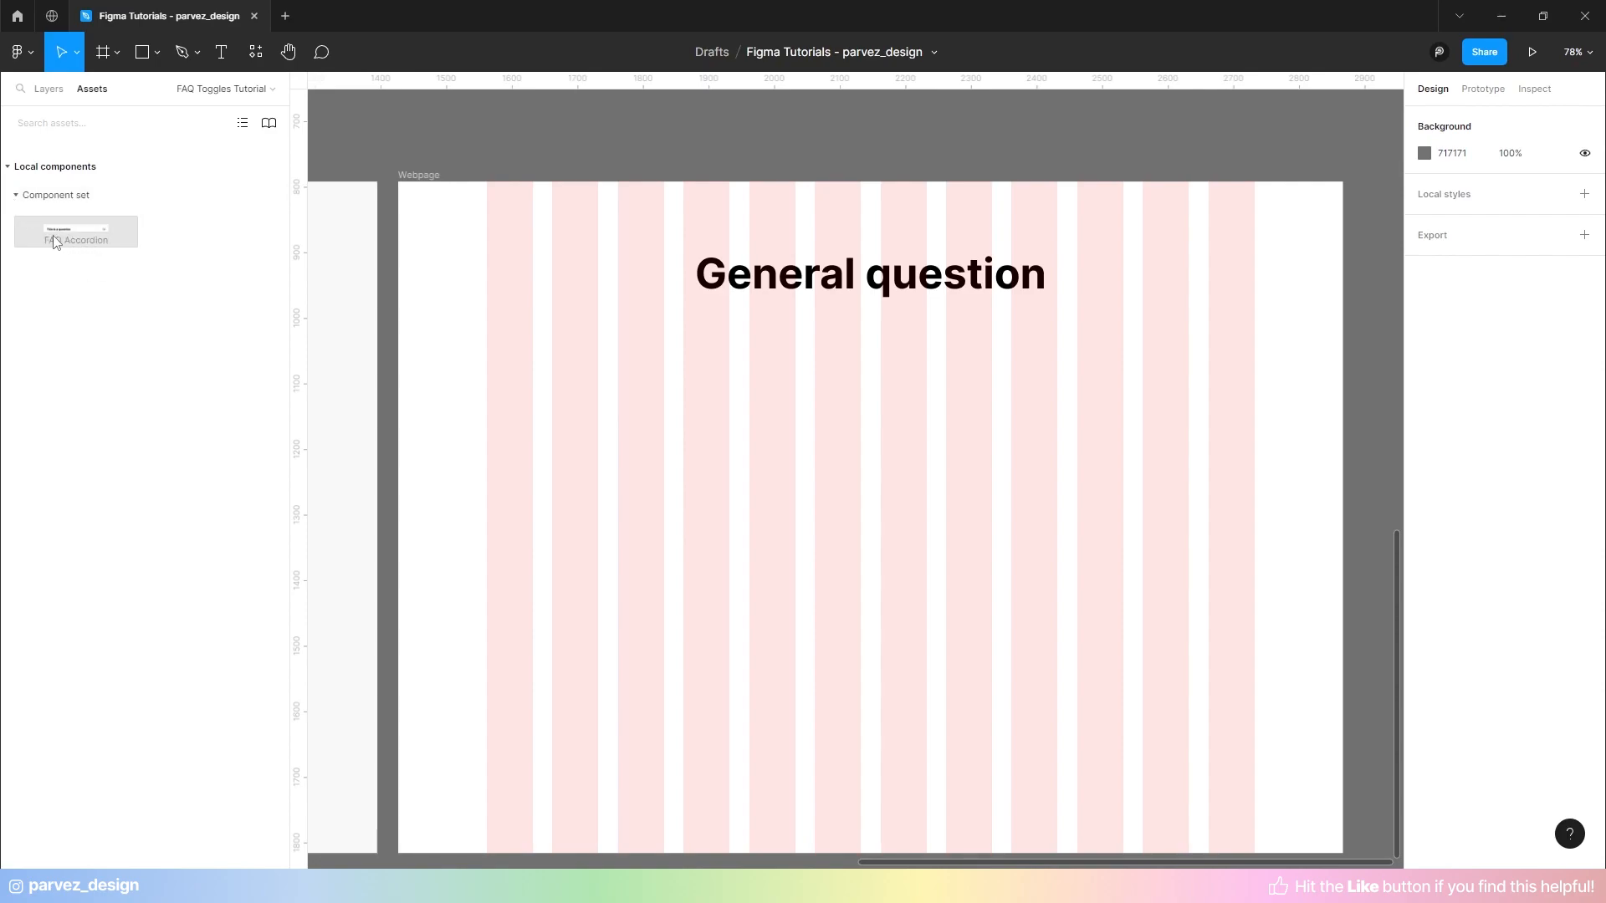
left_click_drag(60, 242, 901, 416)
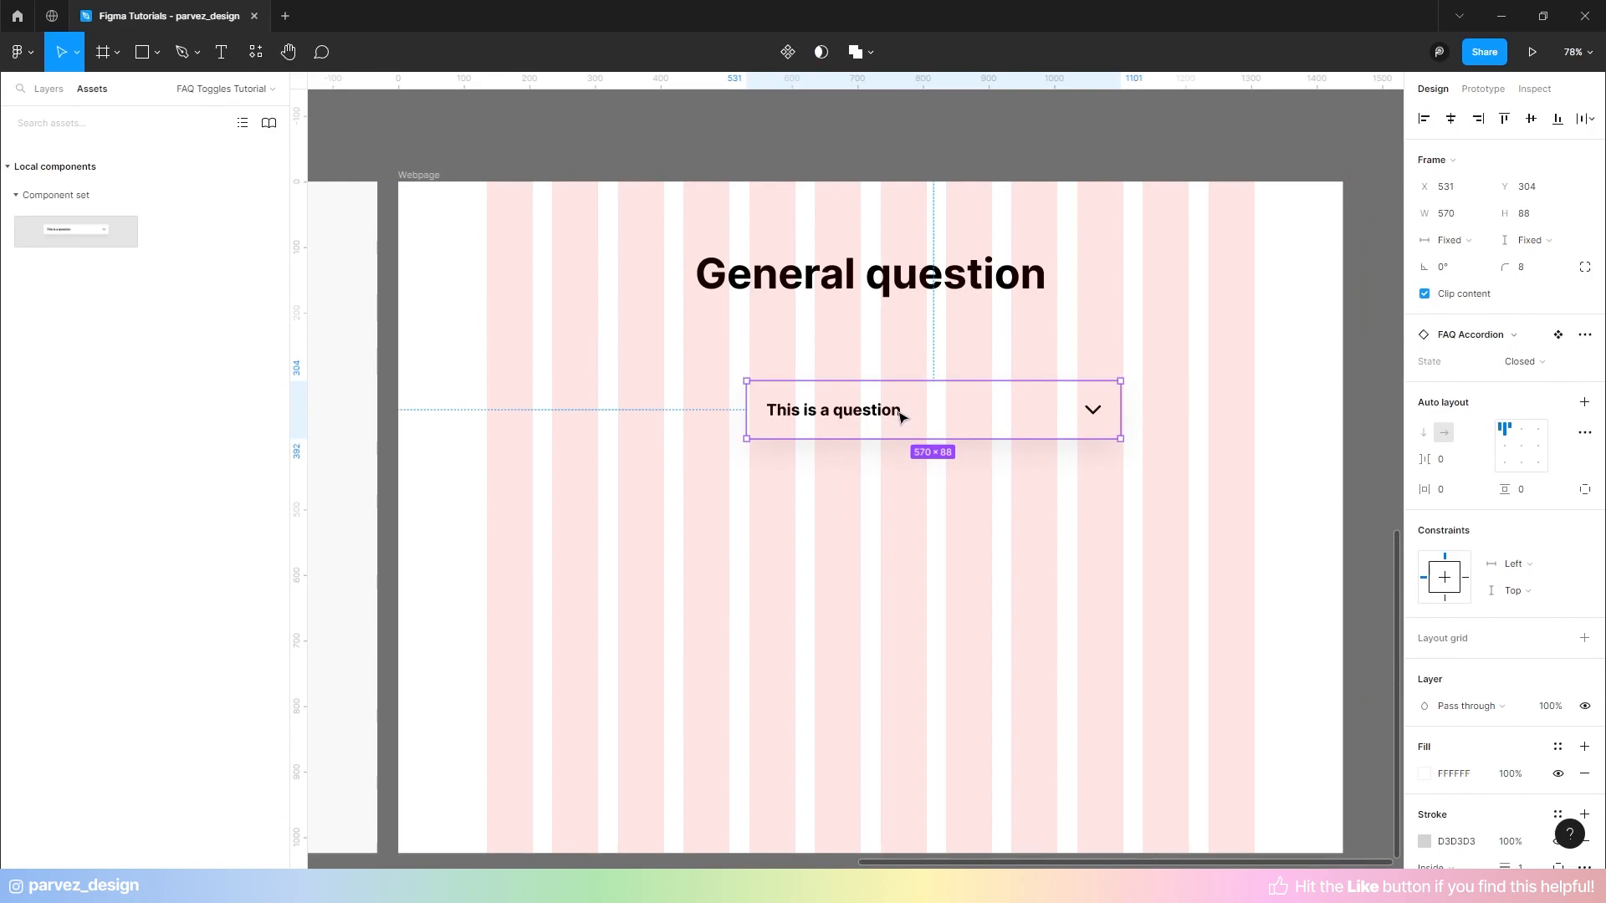
key("alt+h")
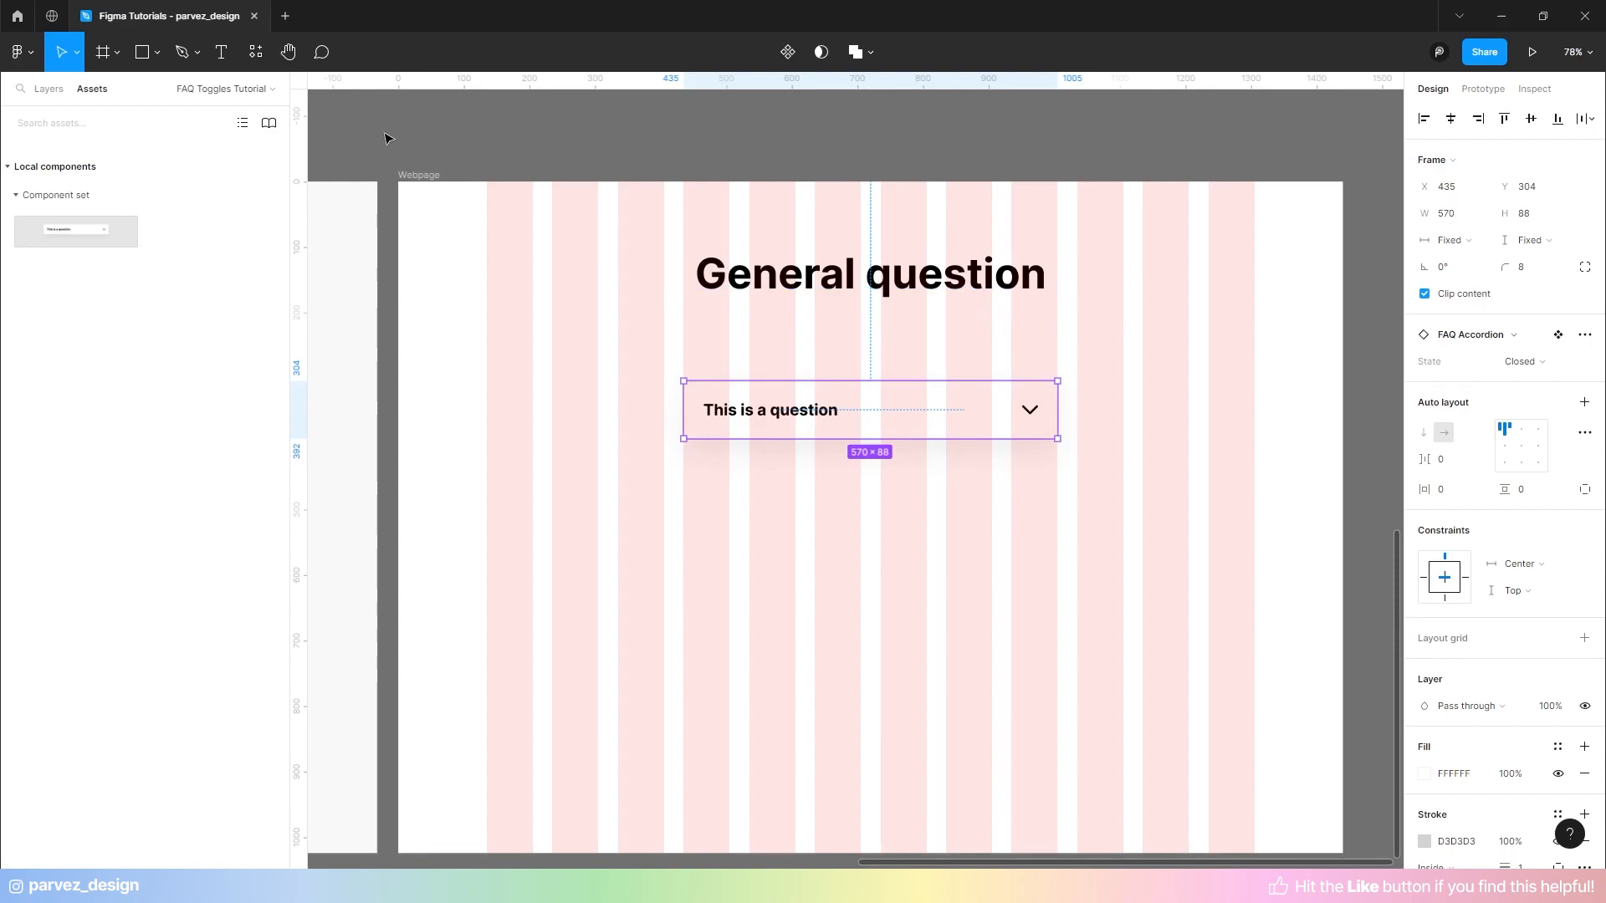
left_click(428, 176)
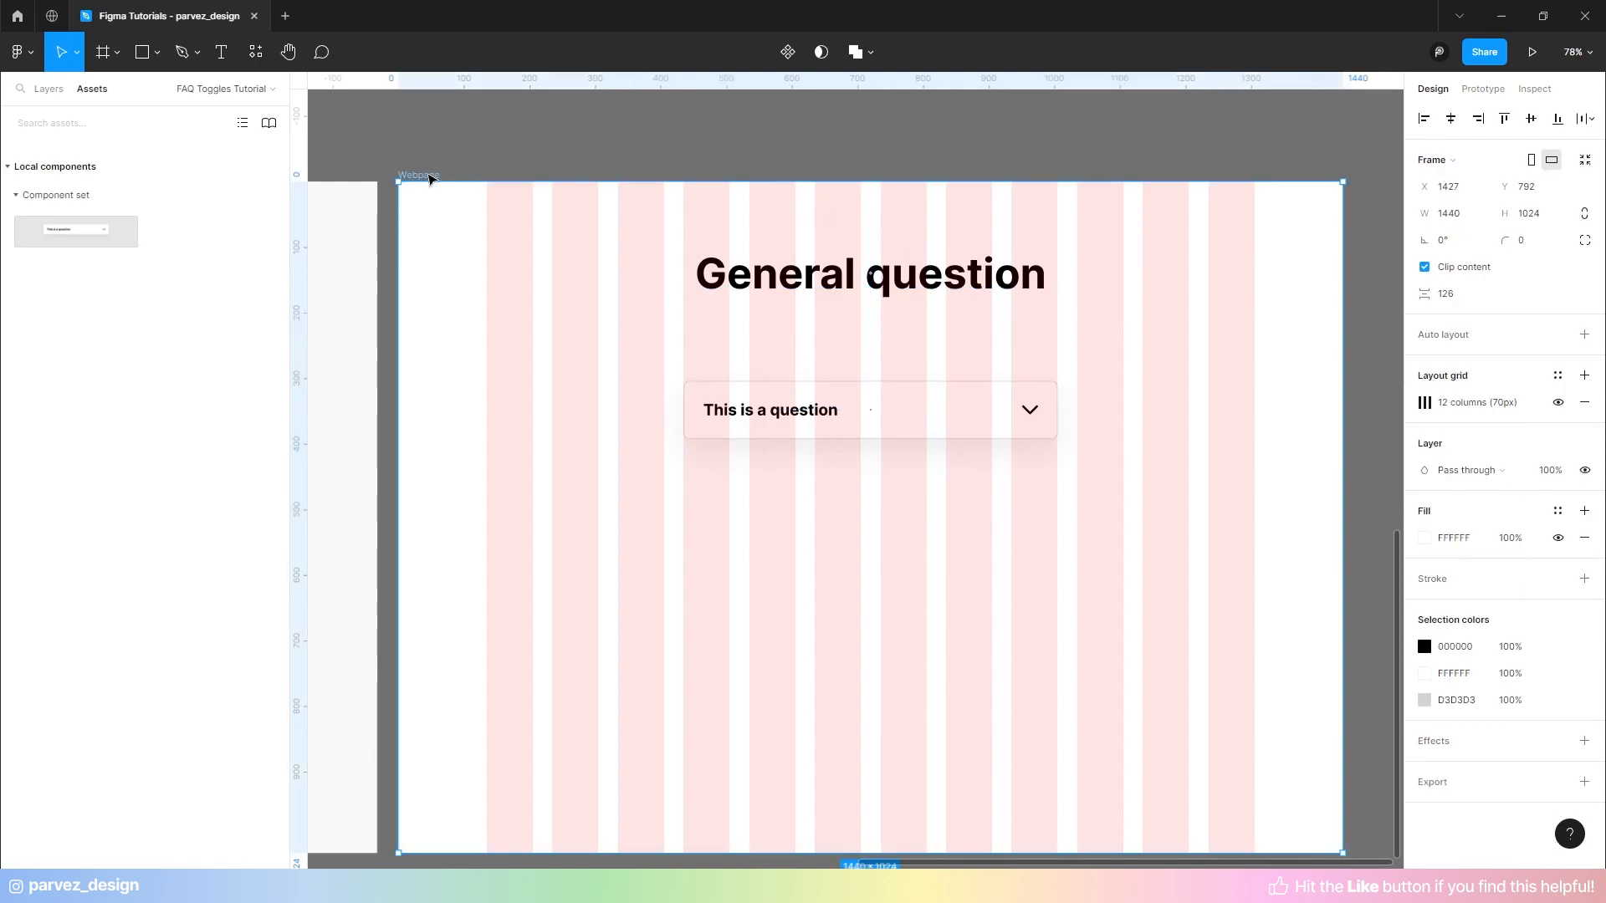
key("shift+g")
- Wrap the FAQ Accordion instance on the Webpage frame in an auto layout frame with horizontal and vertical padding of 0
left_click(929, 418)
scroll(839, 514, "up", 3)
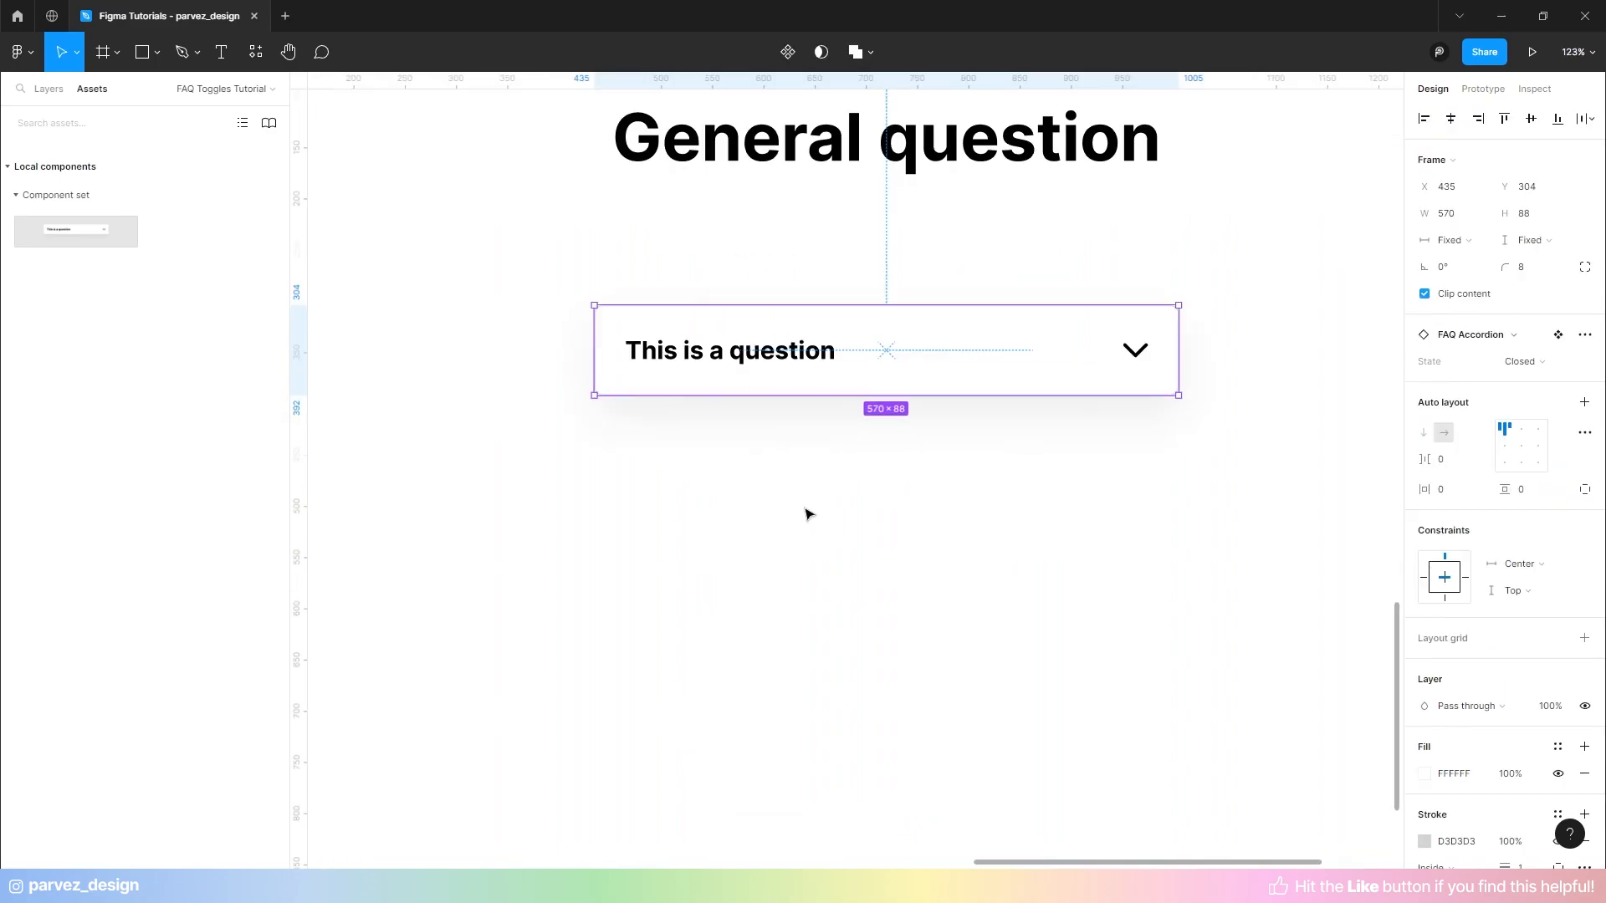
left_click(56, 88)
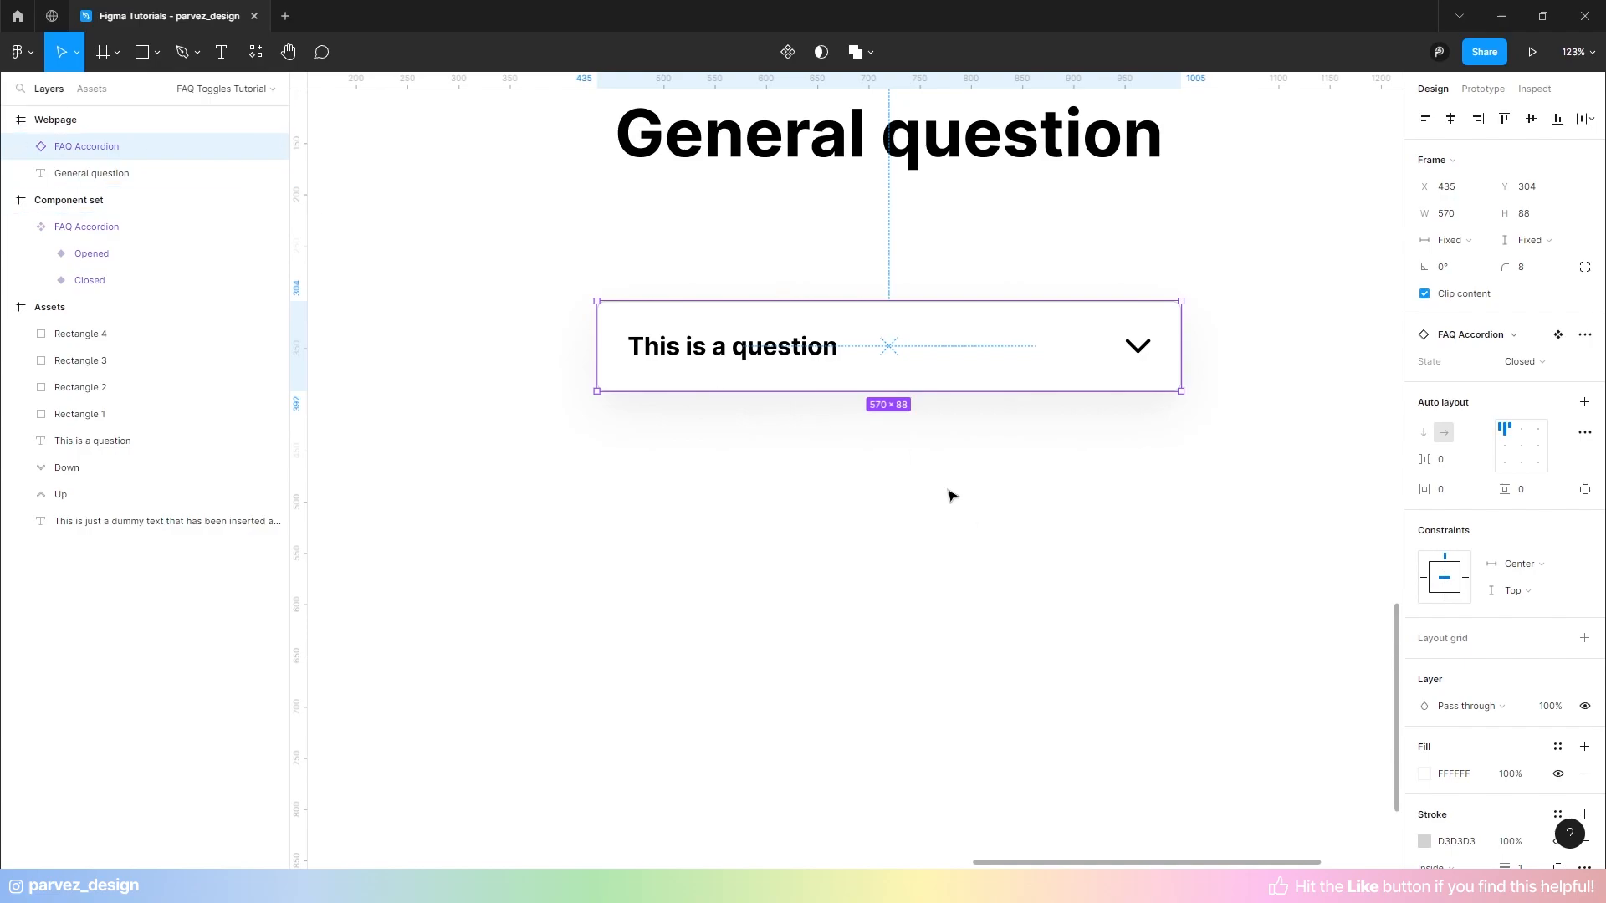
key("shift+a")
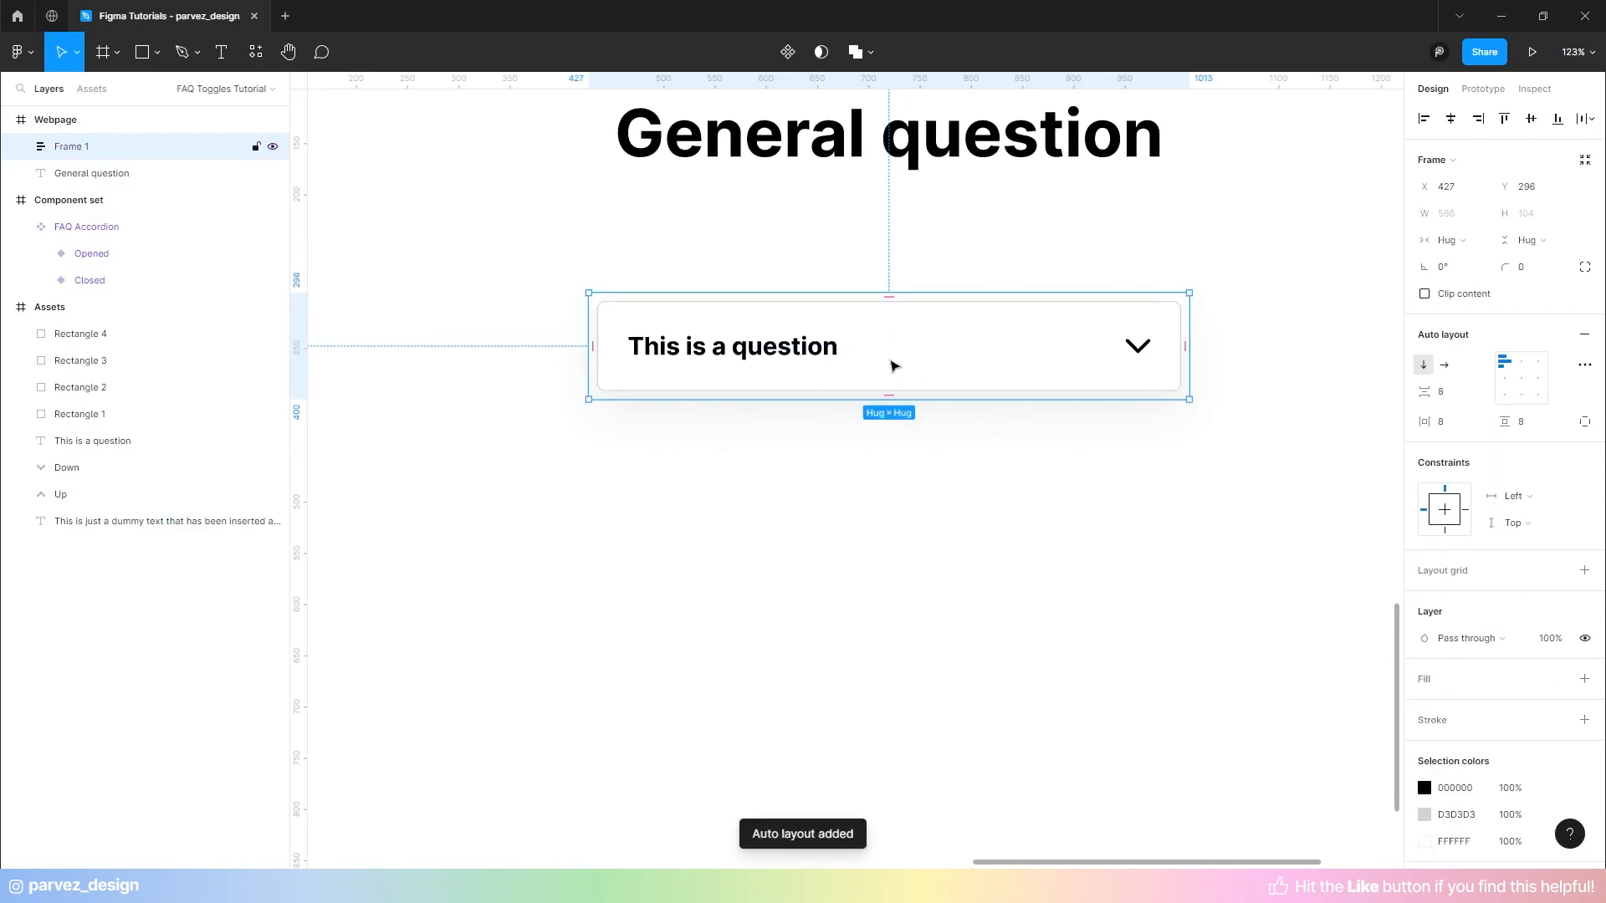
left_click(1463, 425)
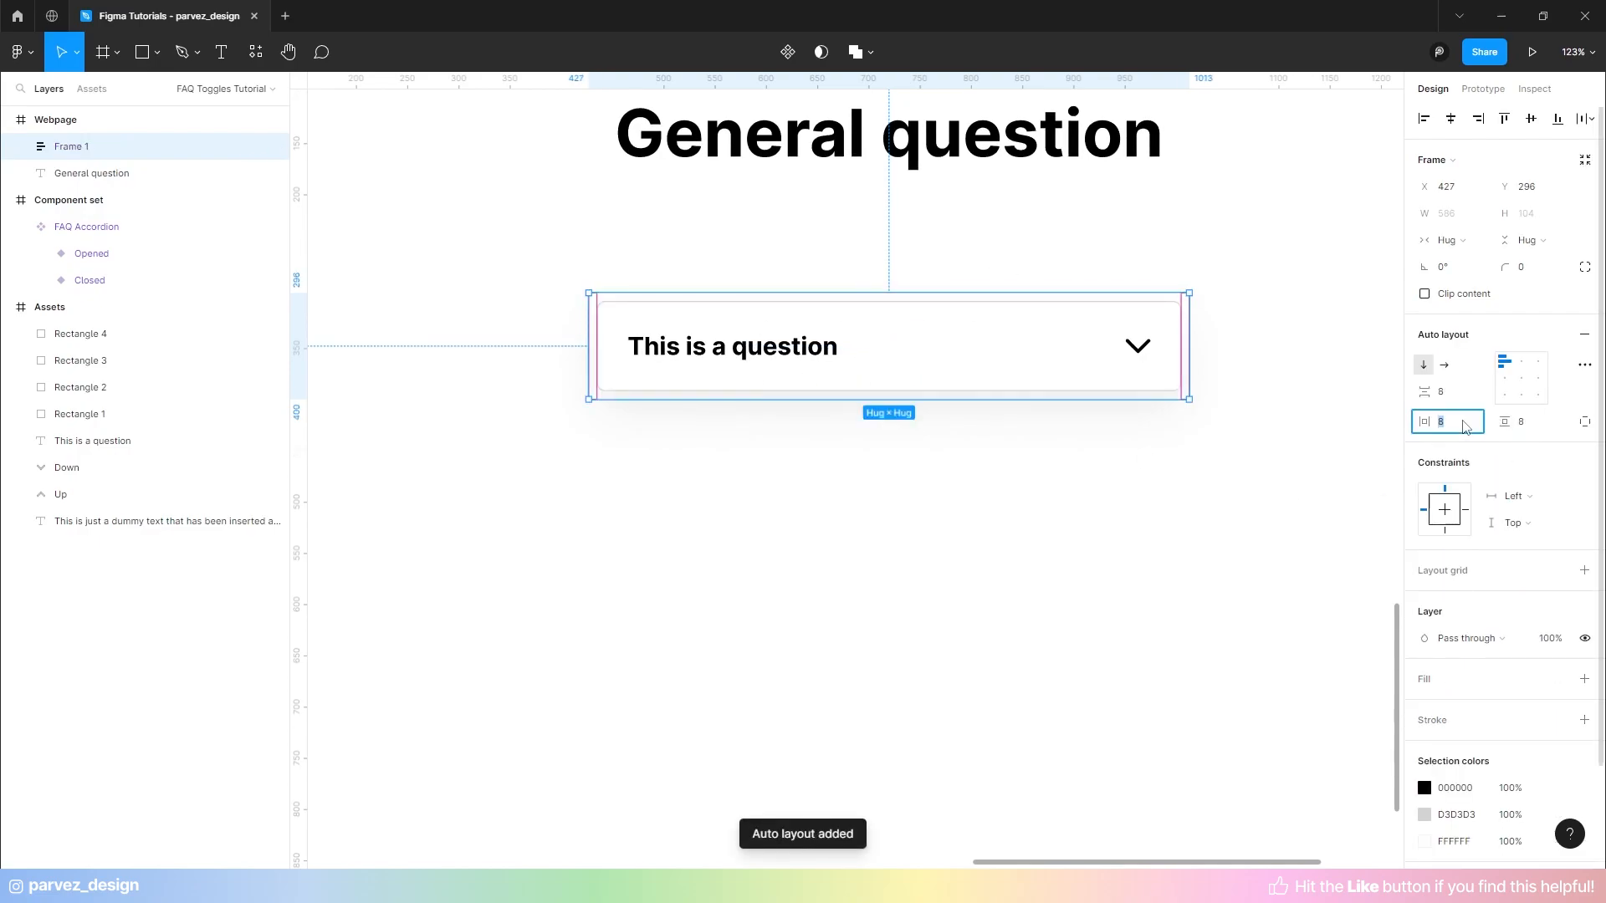
key("Tab")
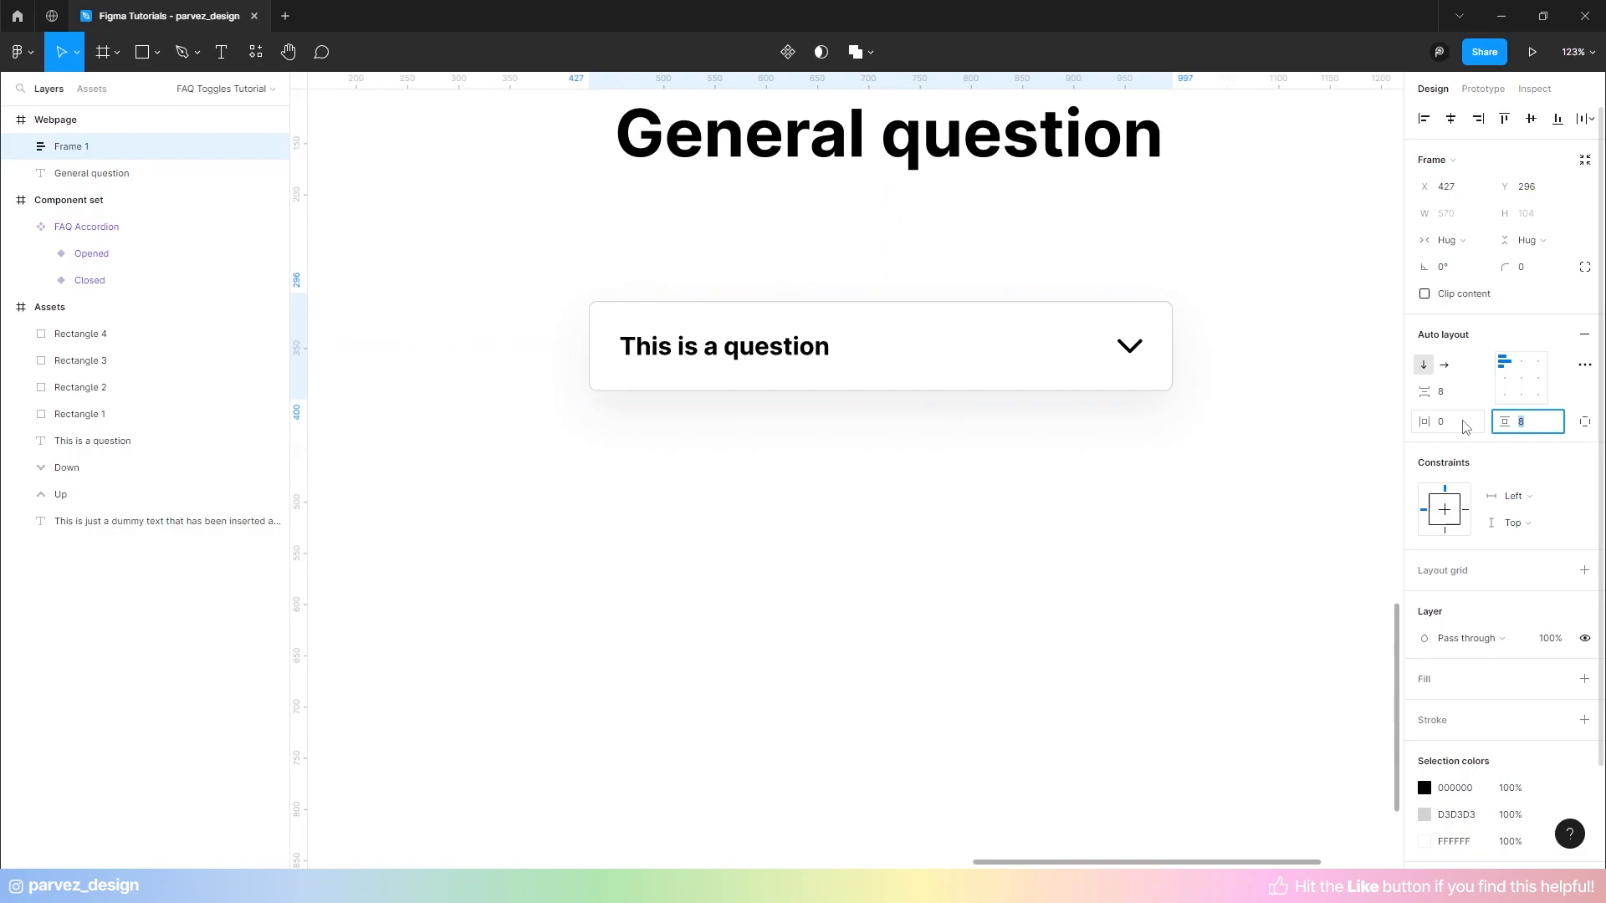
type("0")
key("Return")
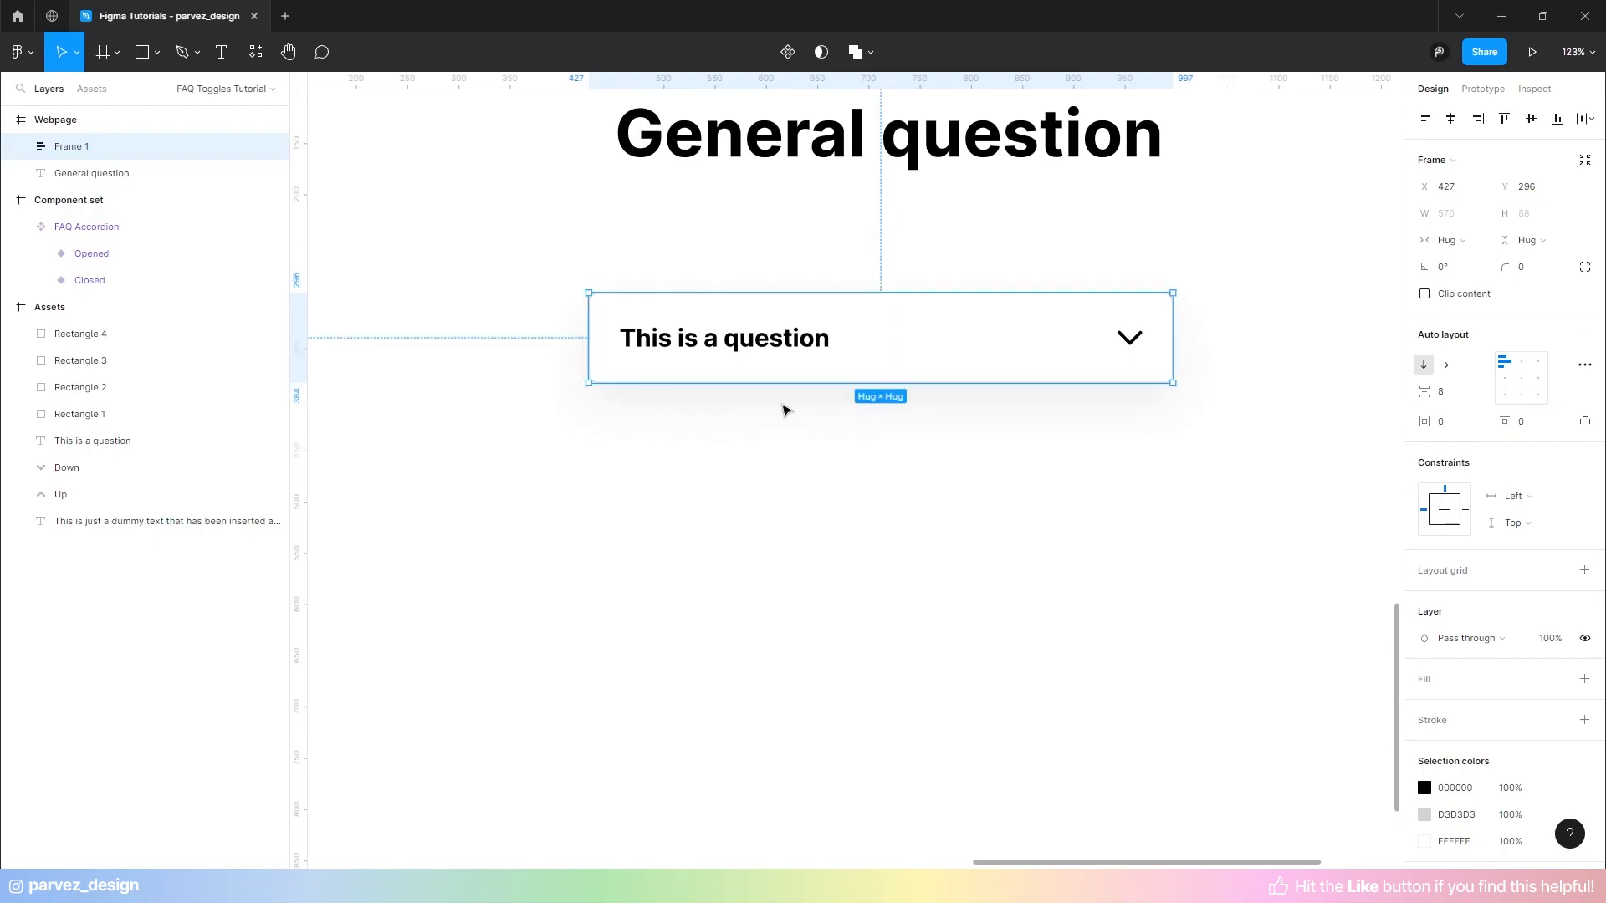
- Rename the auto layout frame around the accordion instance as "List"
double_click(68, 147)
type("List")
key("Return")
- Duplicate the FAQ Accordion instance inside the List frame four times to make five stacked accordions
left_click(22, 148)
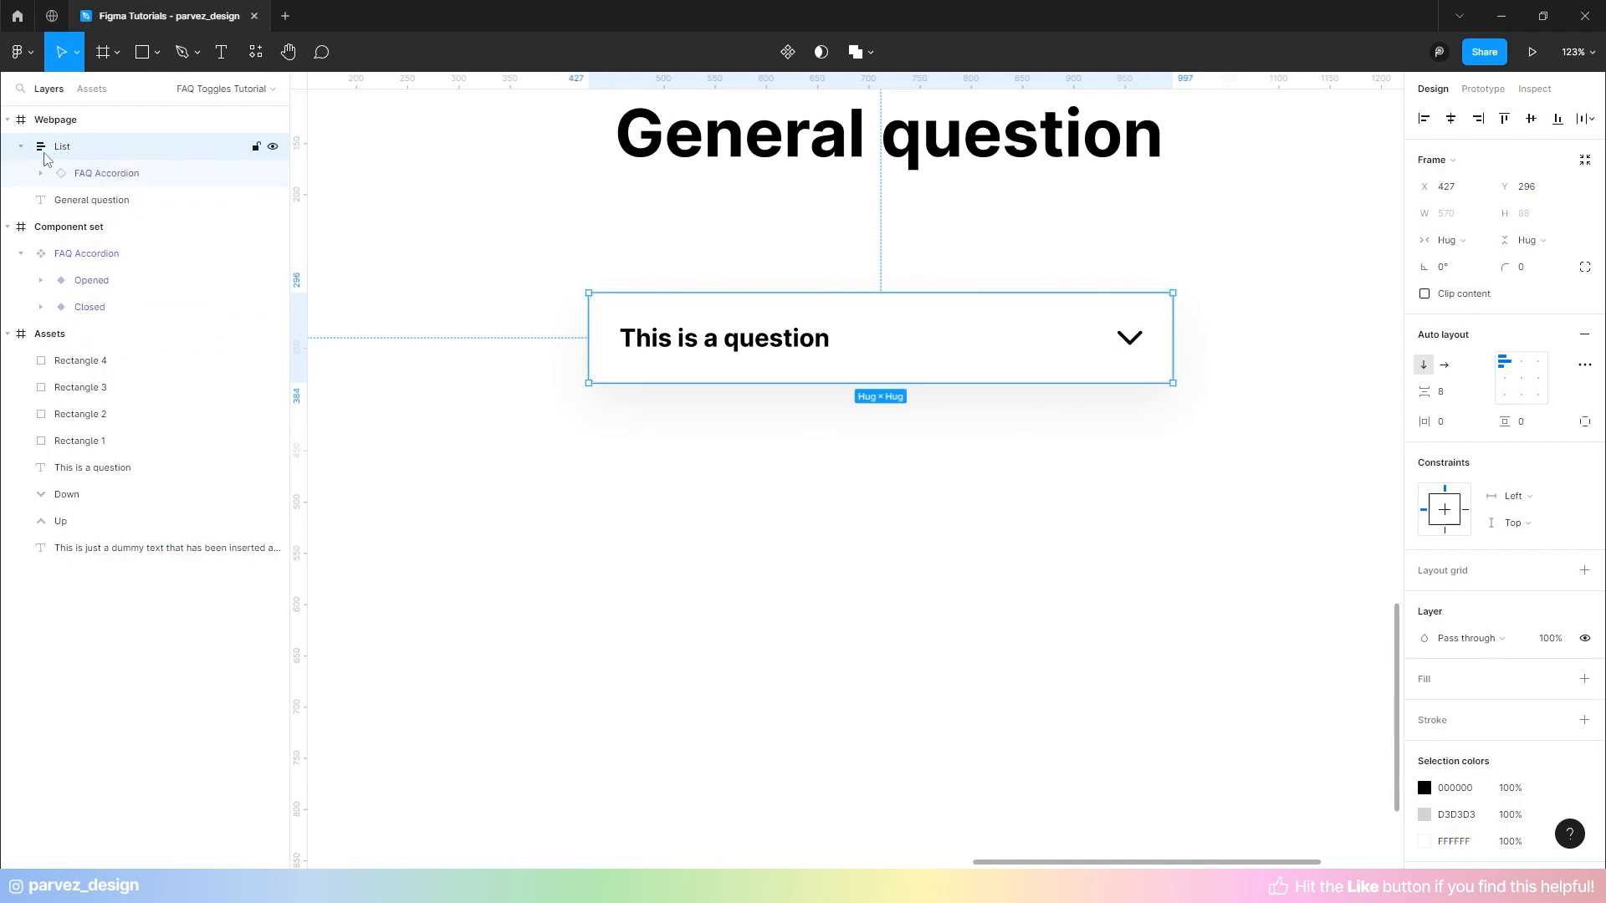
left_click(118, 172)
key("alt")
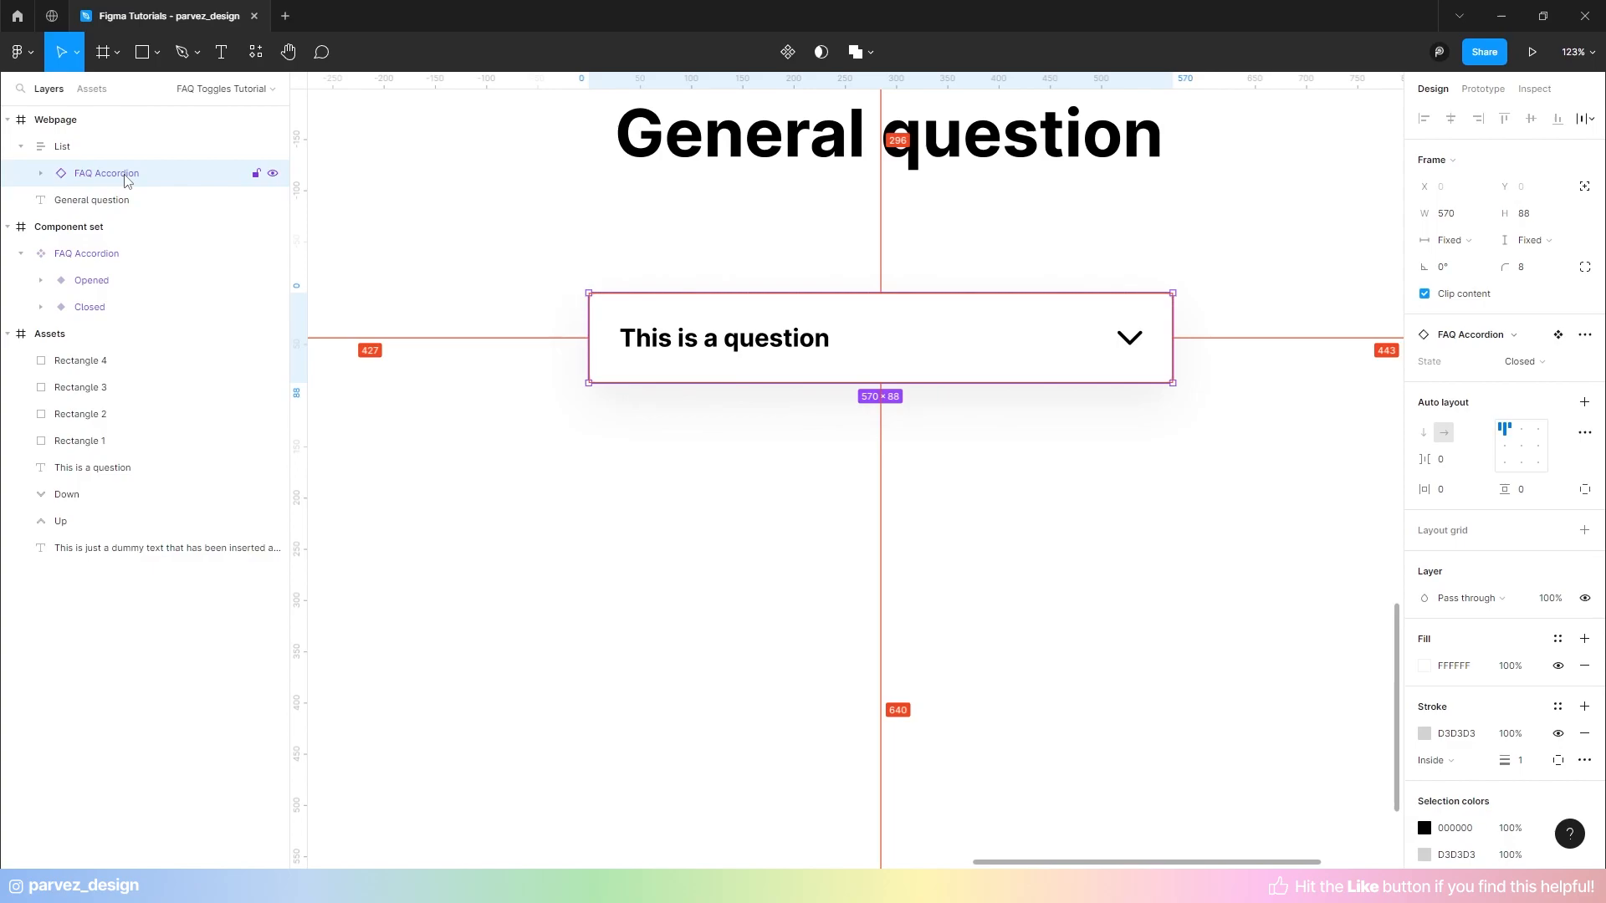
key("ctrl+d")
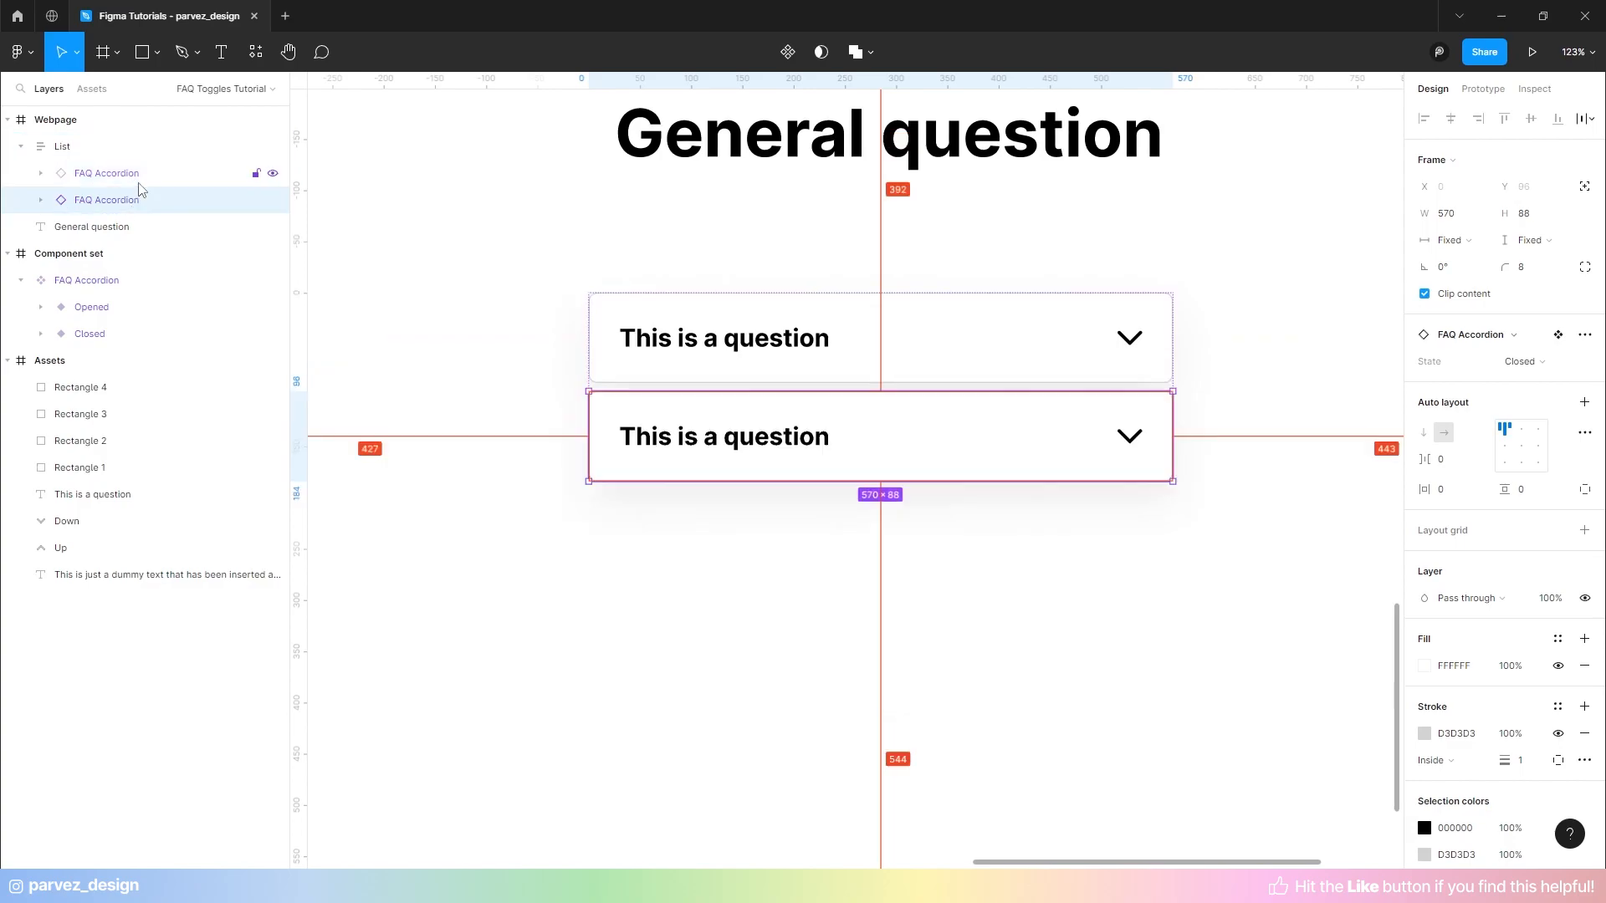
key("ctrl+d")
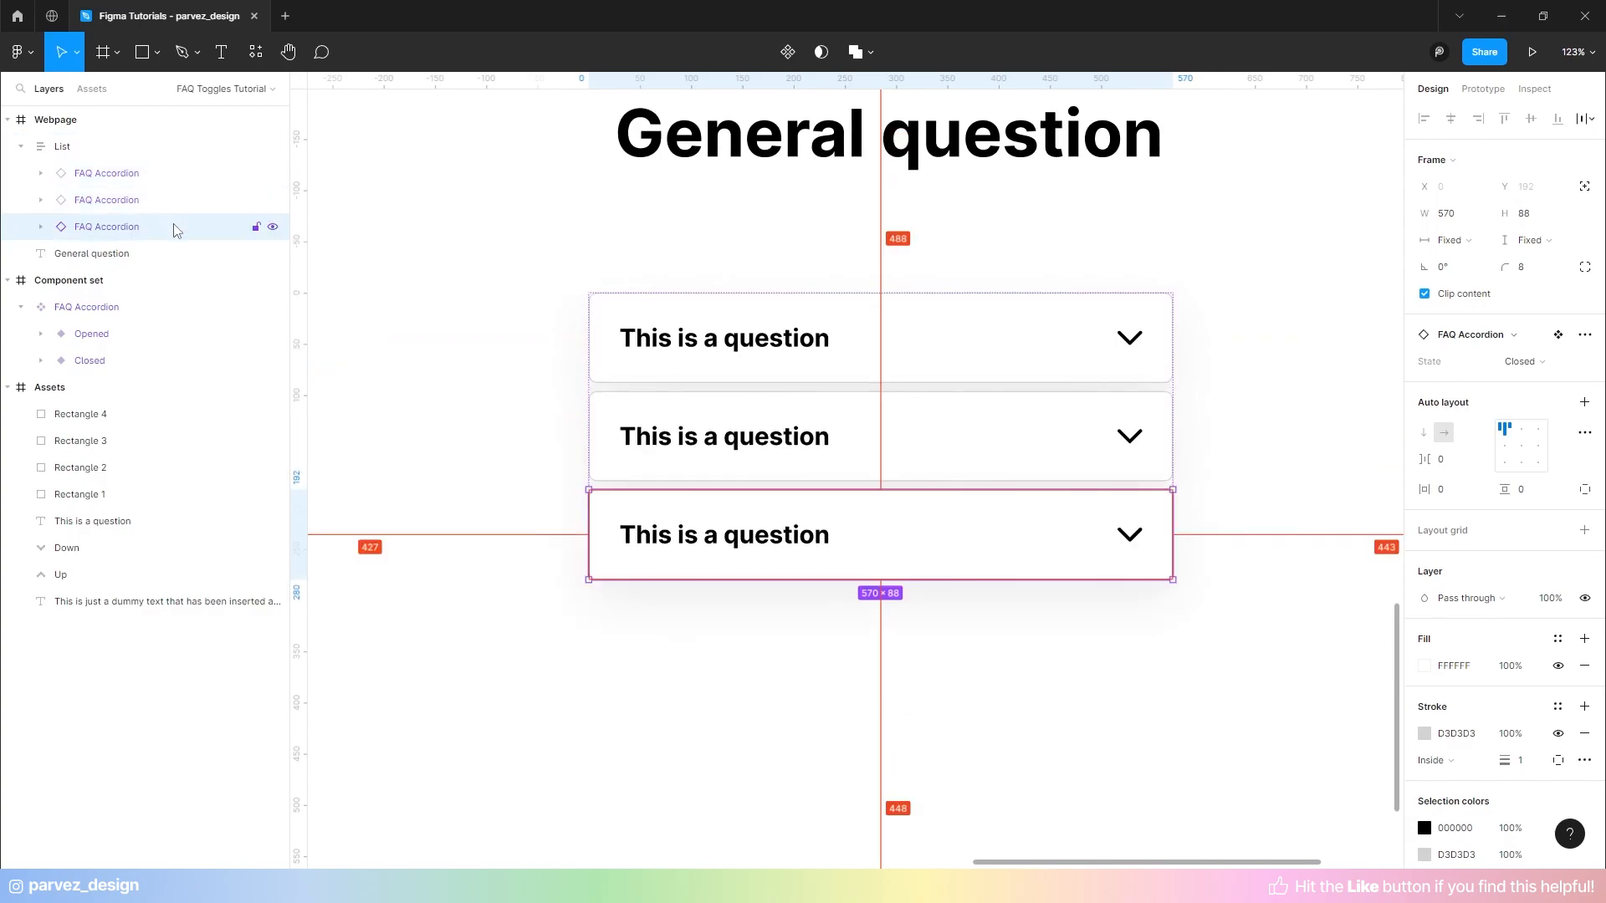
key("ctrl+d")
key("ctrl+d")
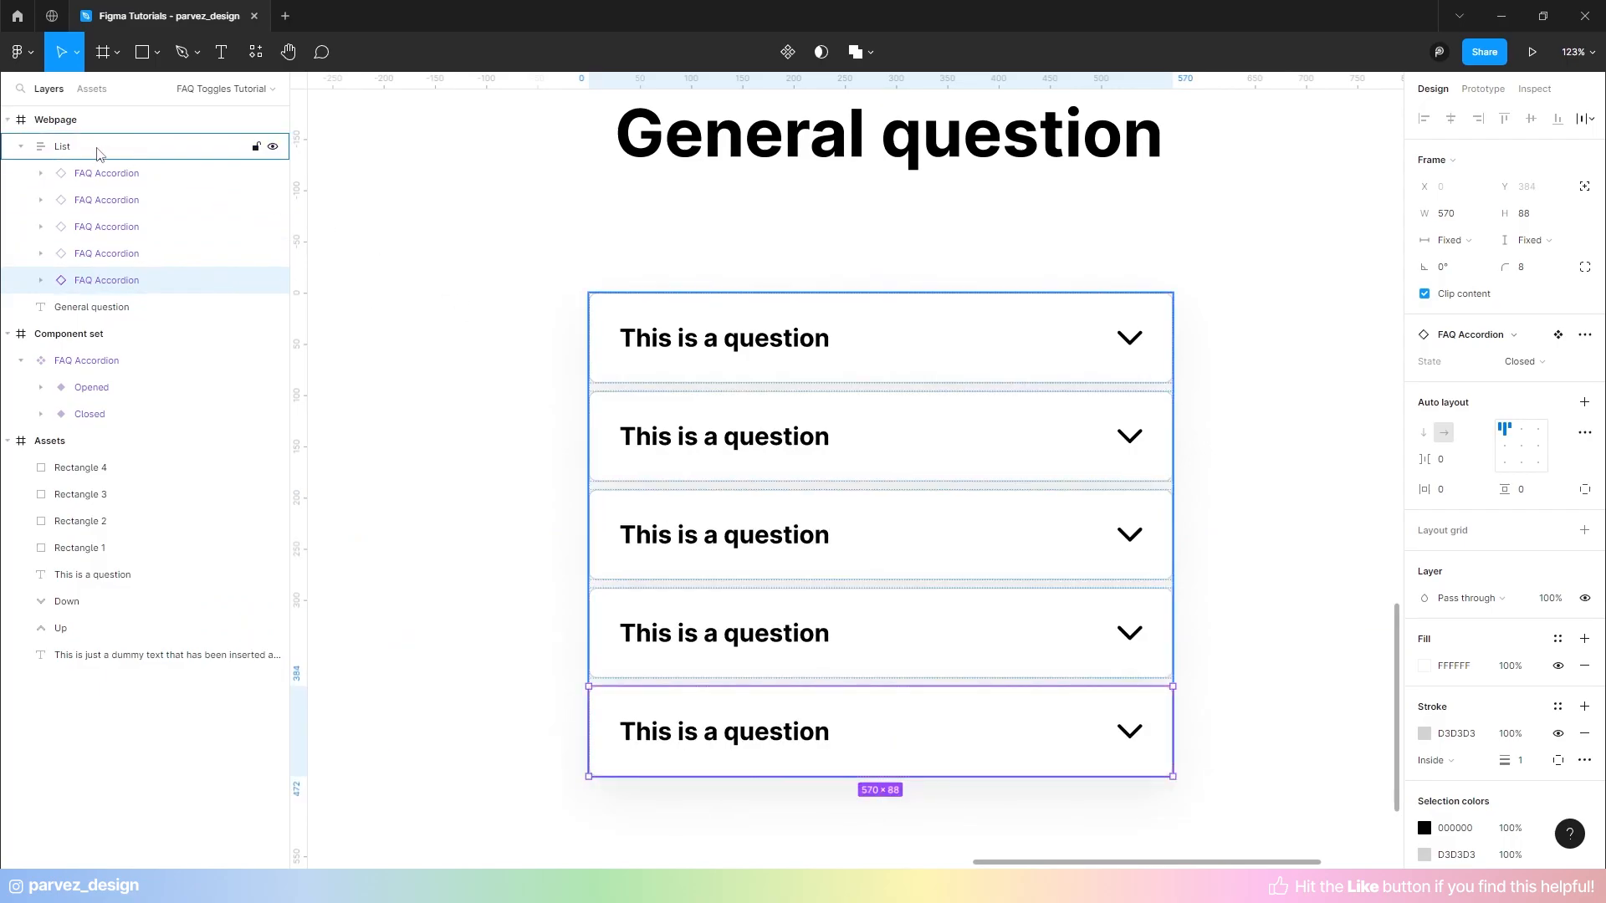
- Set the List frame's vertical spacing between accordions to 30
left_click(97, 153)
left_click(1456, 395)
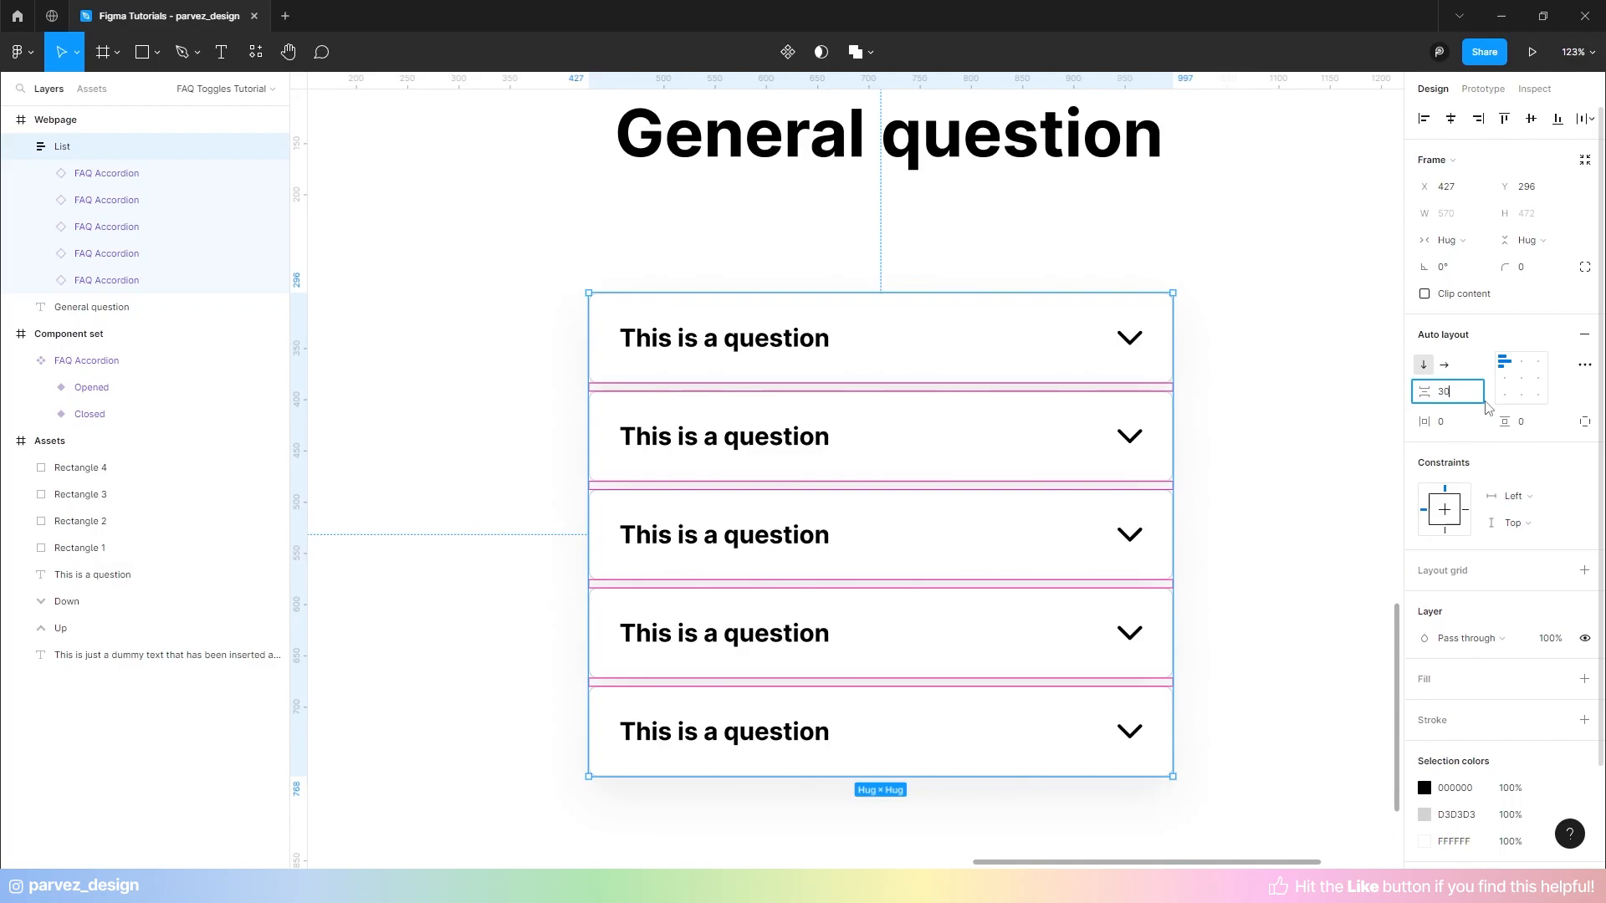
key("Return")
scroll(939, 348, "down", 3)
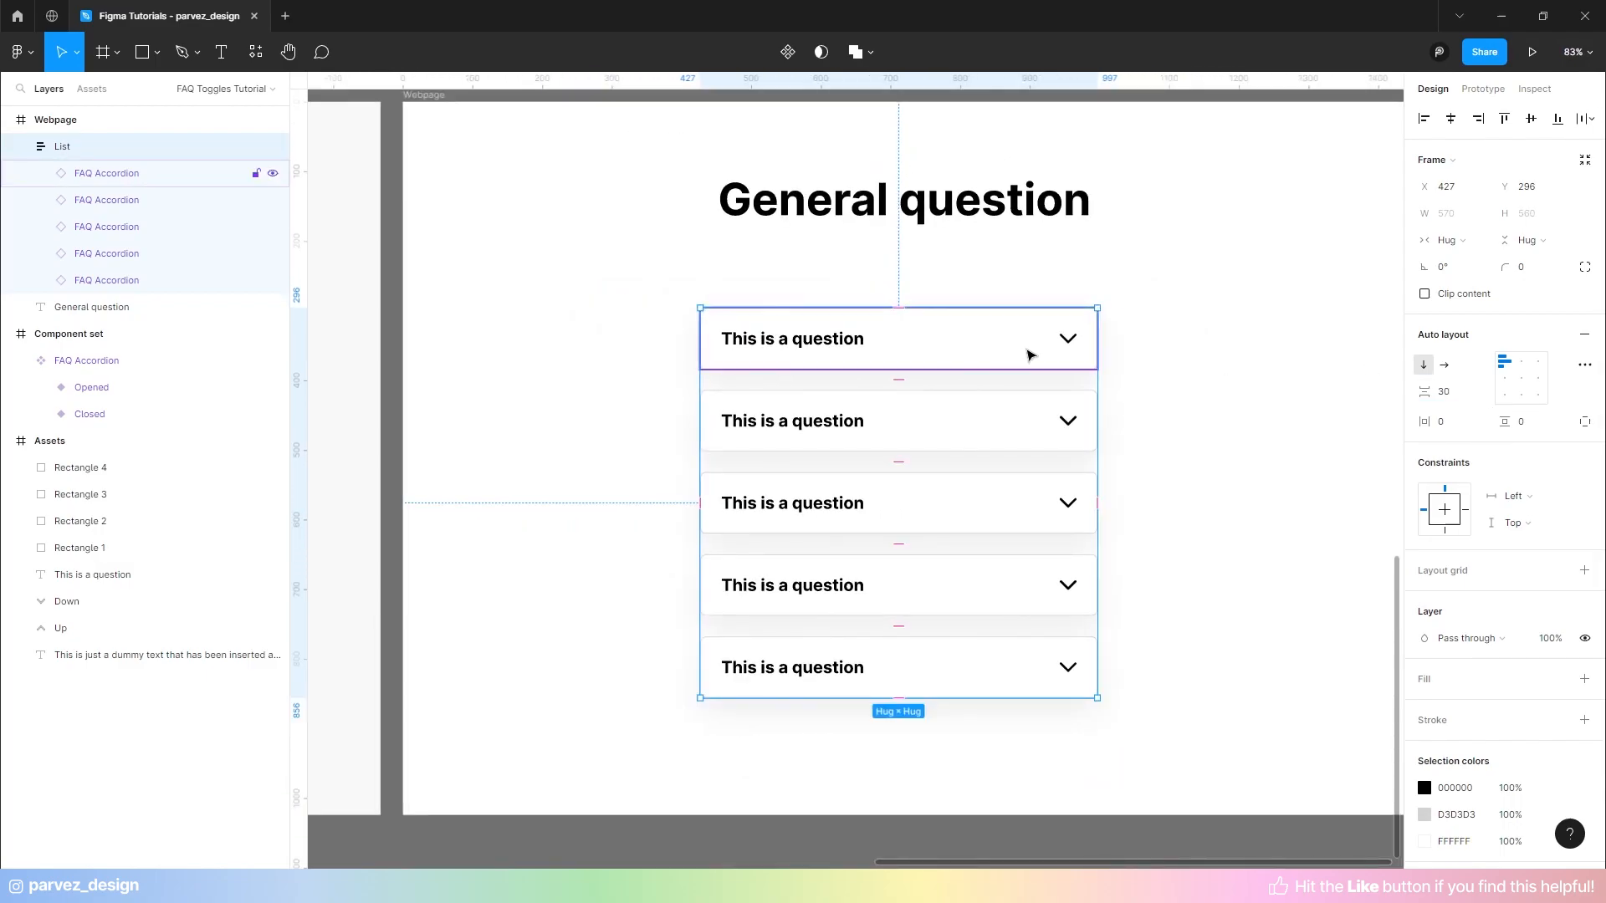
- Move the accordion list up to about 88 px below the "General question" heading
left_click(1173, 367)
scroll(1172, 368, "up", 1)
left_click_drag(1291, 411, 1259, 403)
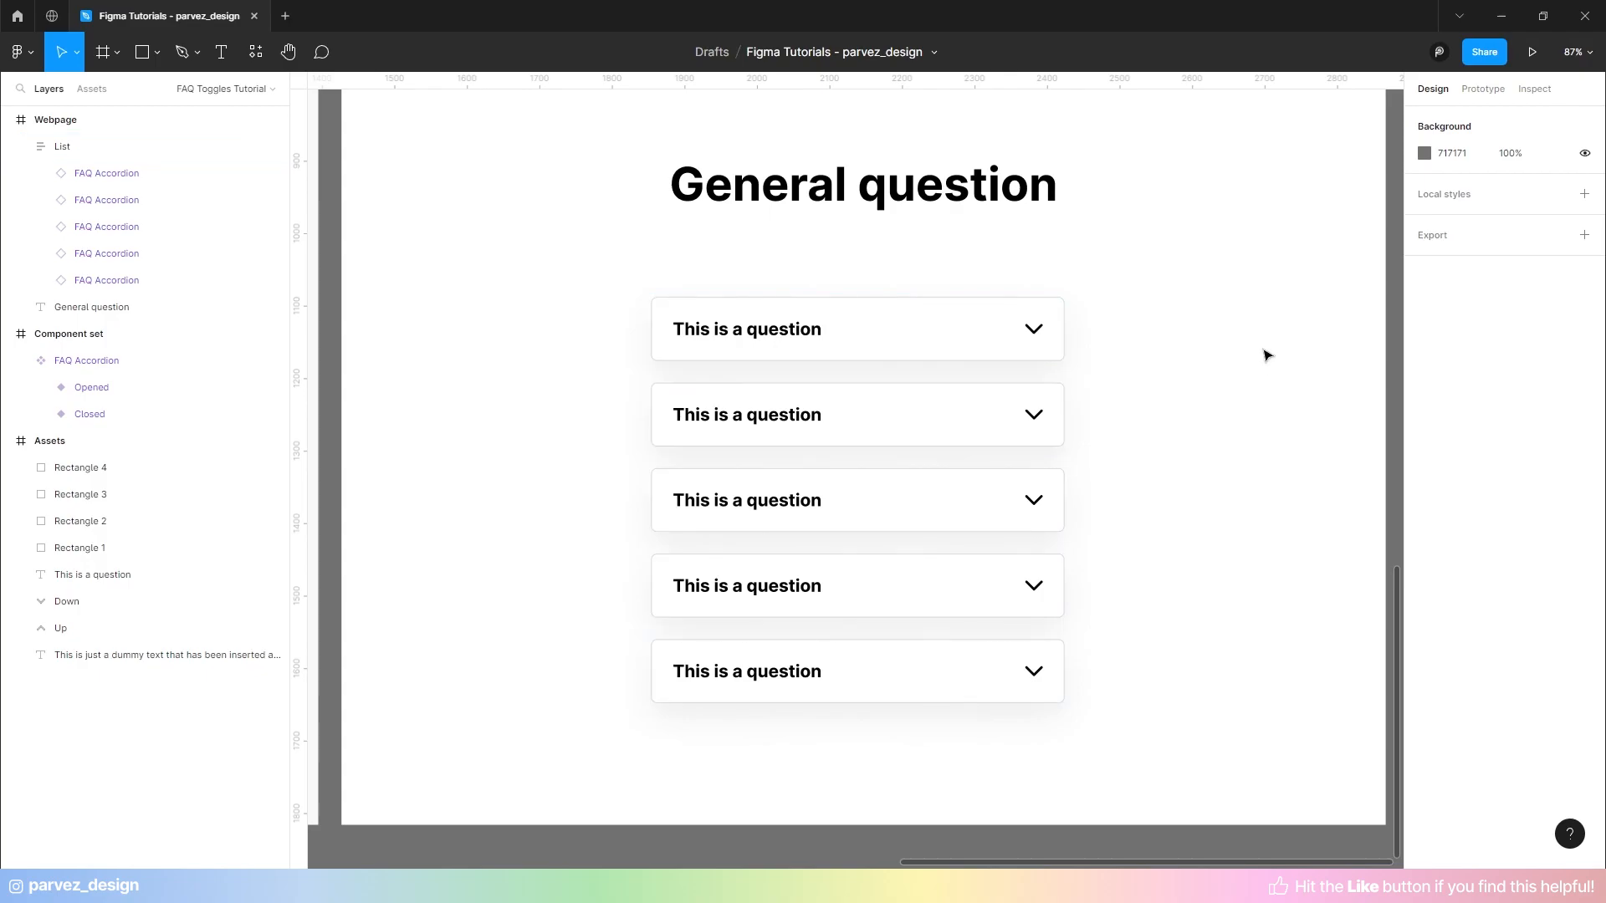
scroll(1261, 329, "up", 1)
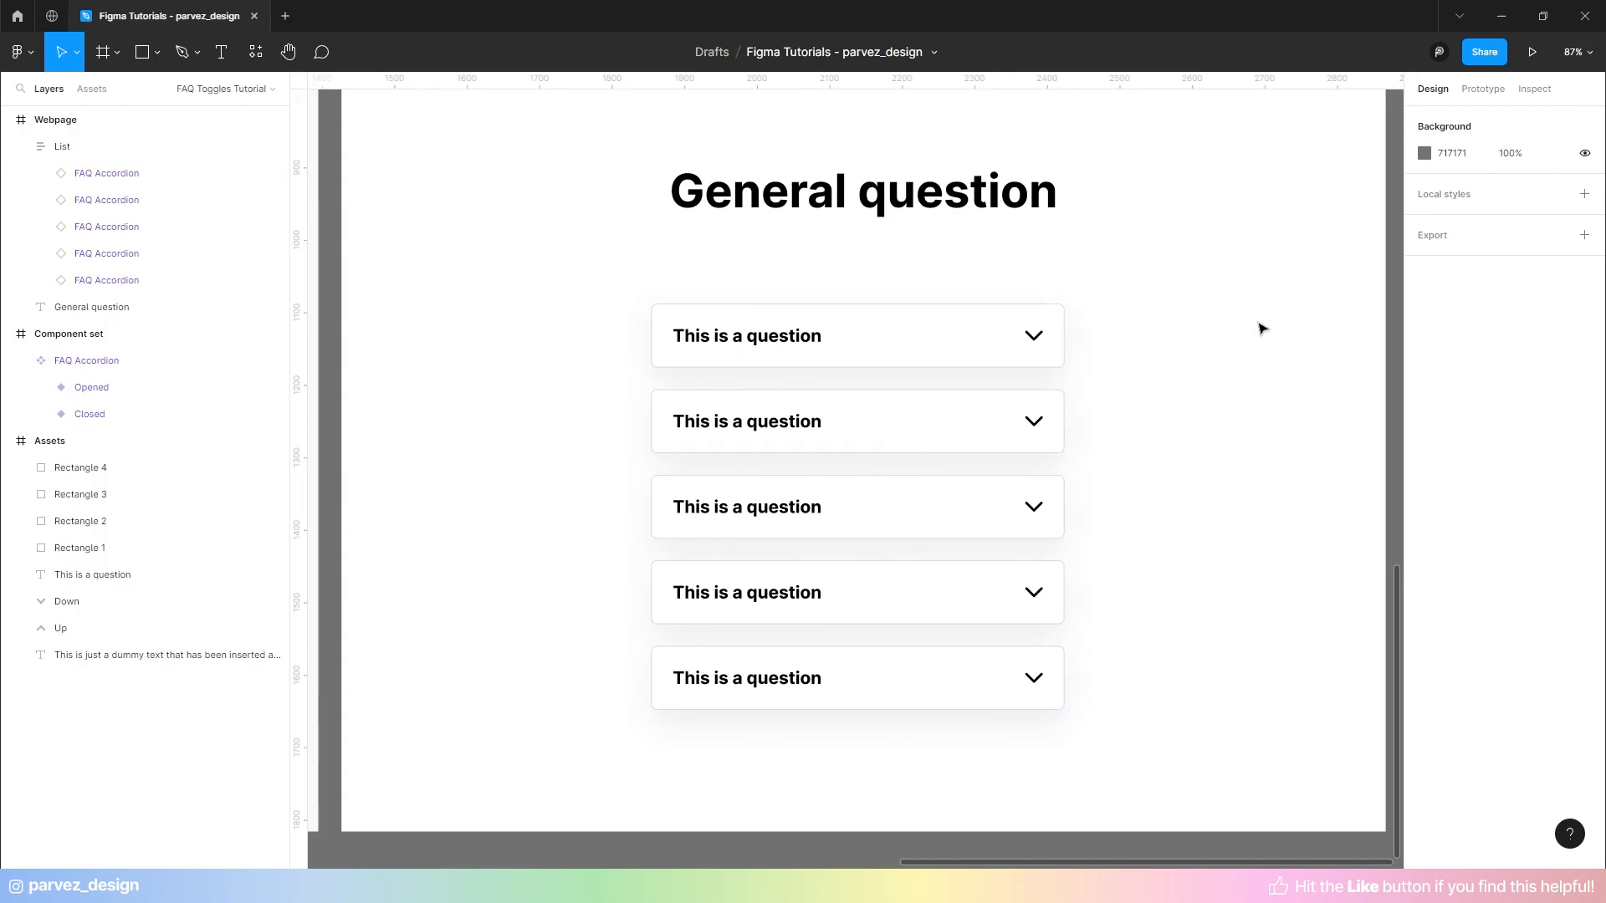
left_click(961, 445)
left_click_drag(963, 425, 967, 405)
left_click(1233, 421)
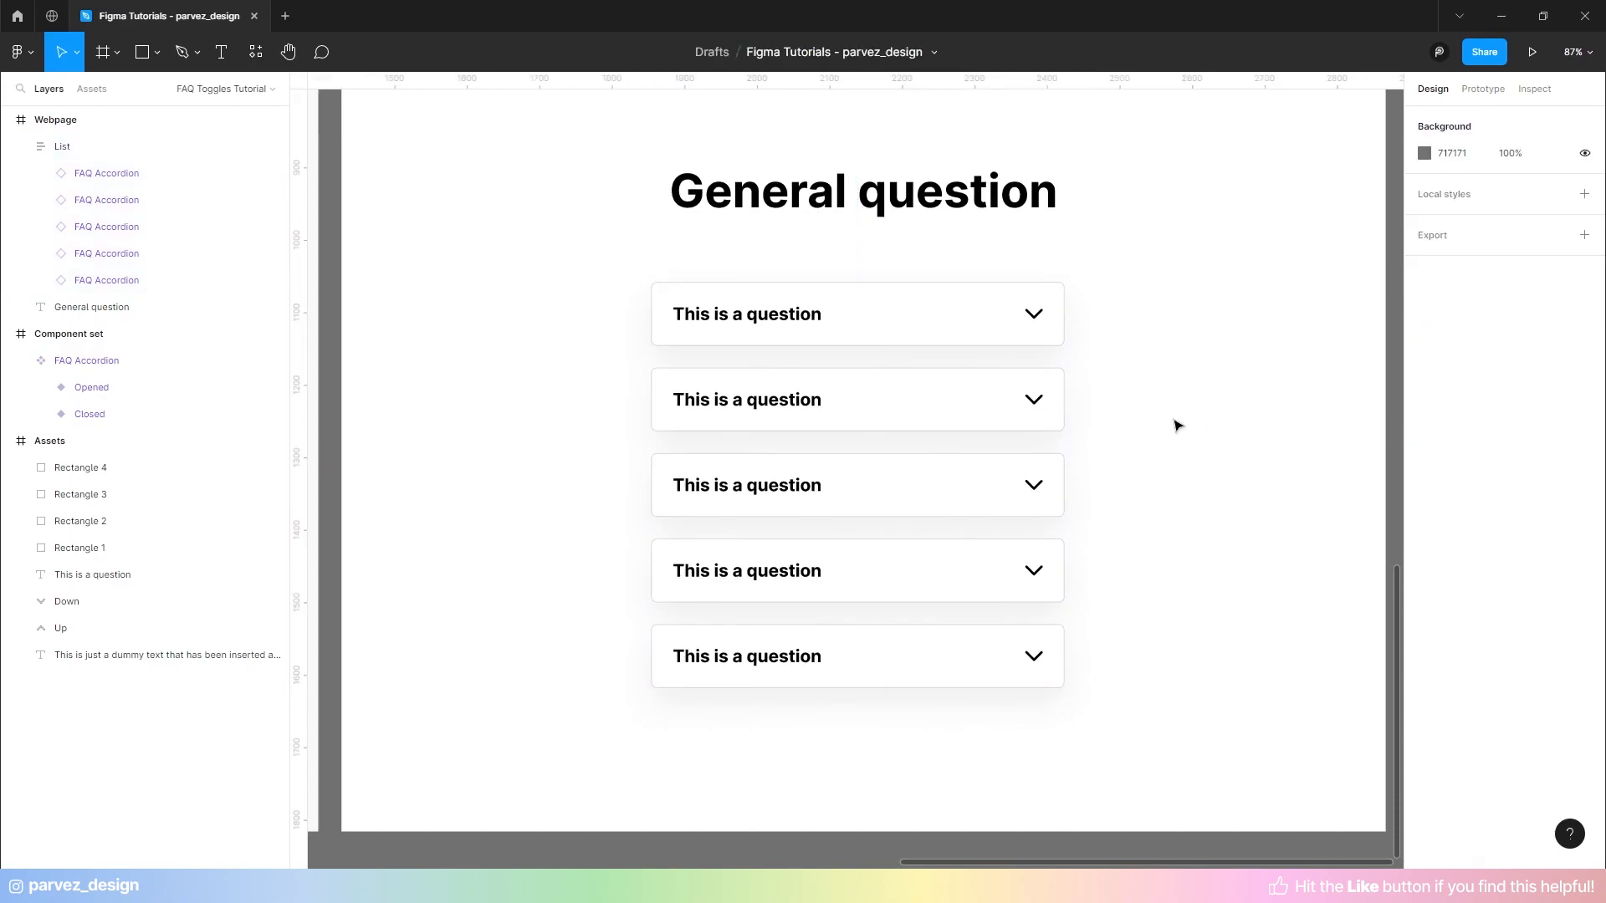
- Change the Webpage frame's fill colour to F8F8F8
scroll(1184, 398, "down", 1)
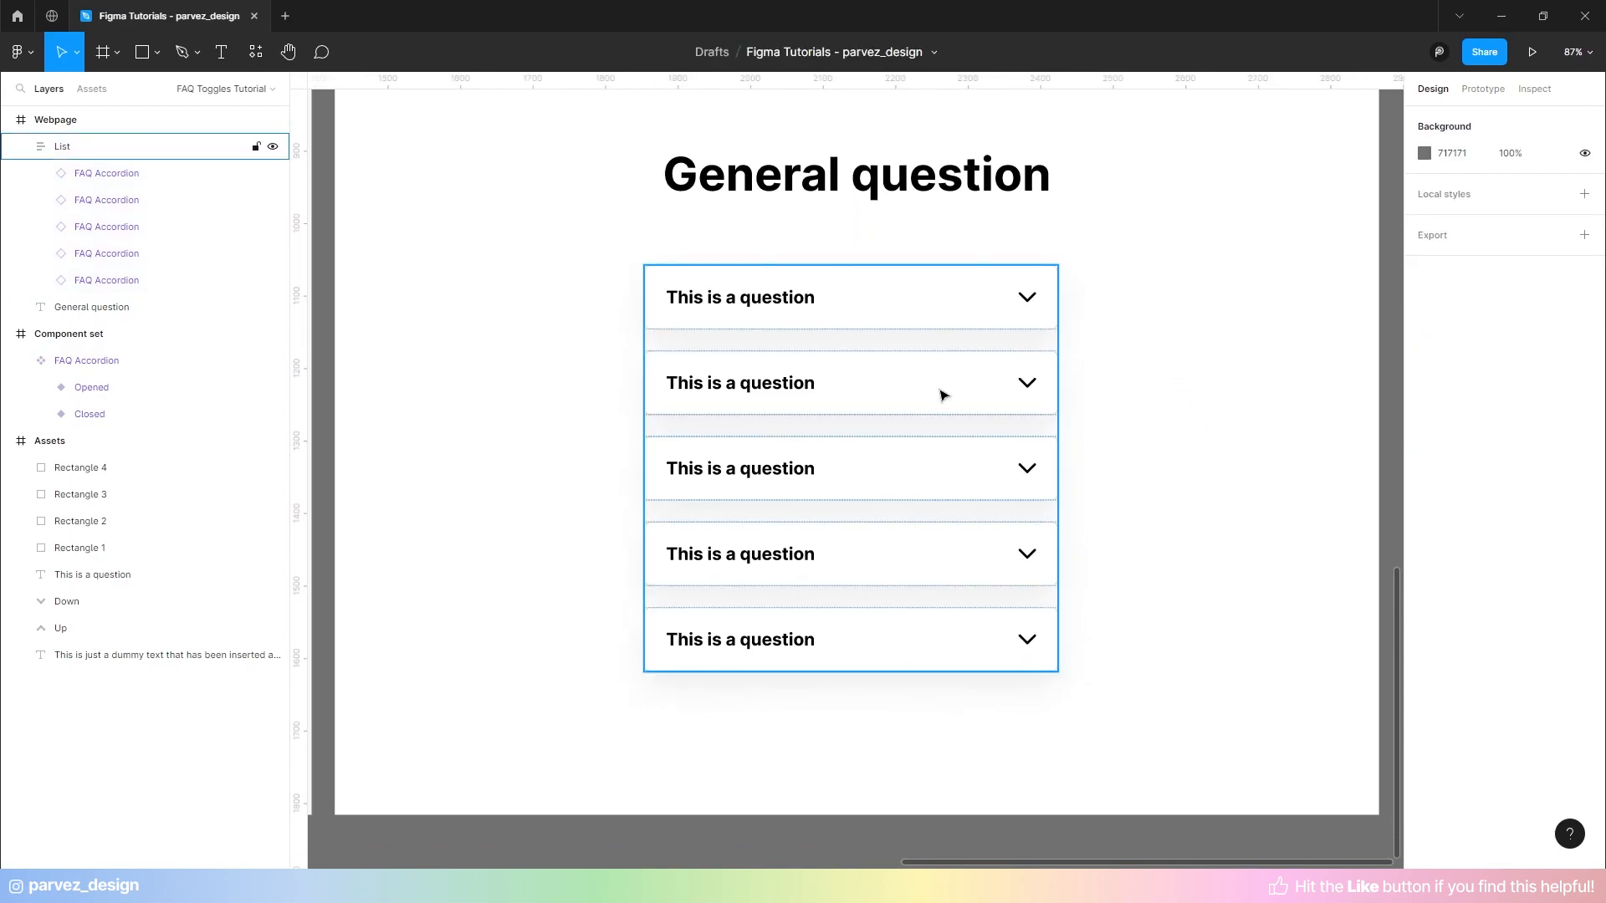
left_click_drag(1142, 334, 1141, 384)
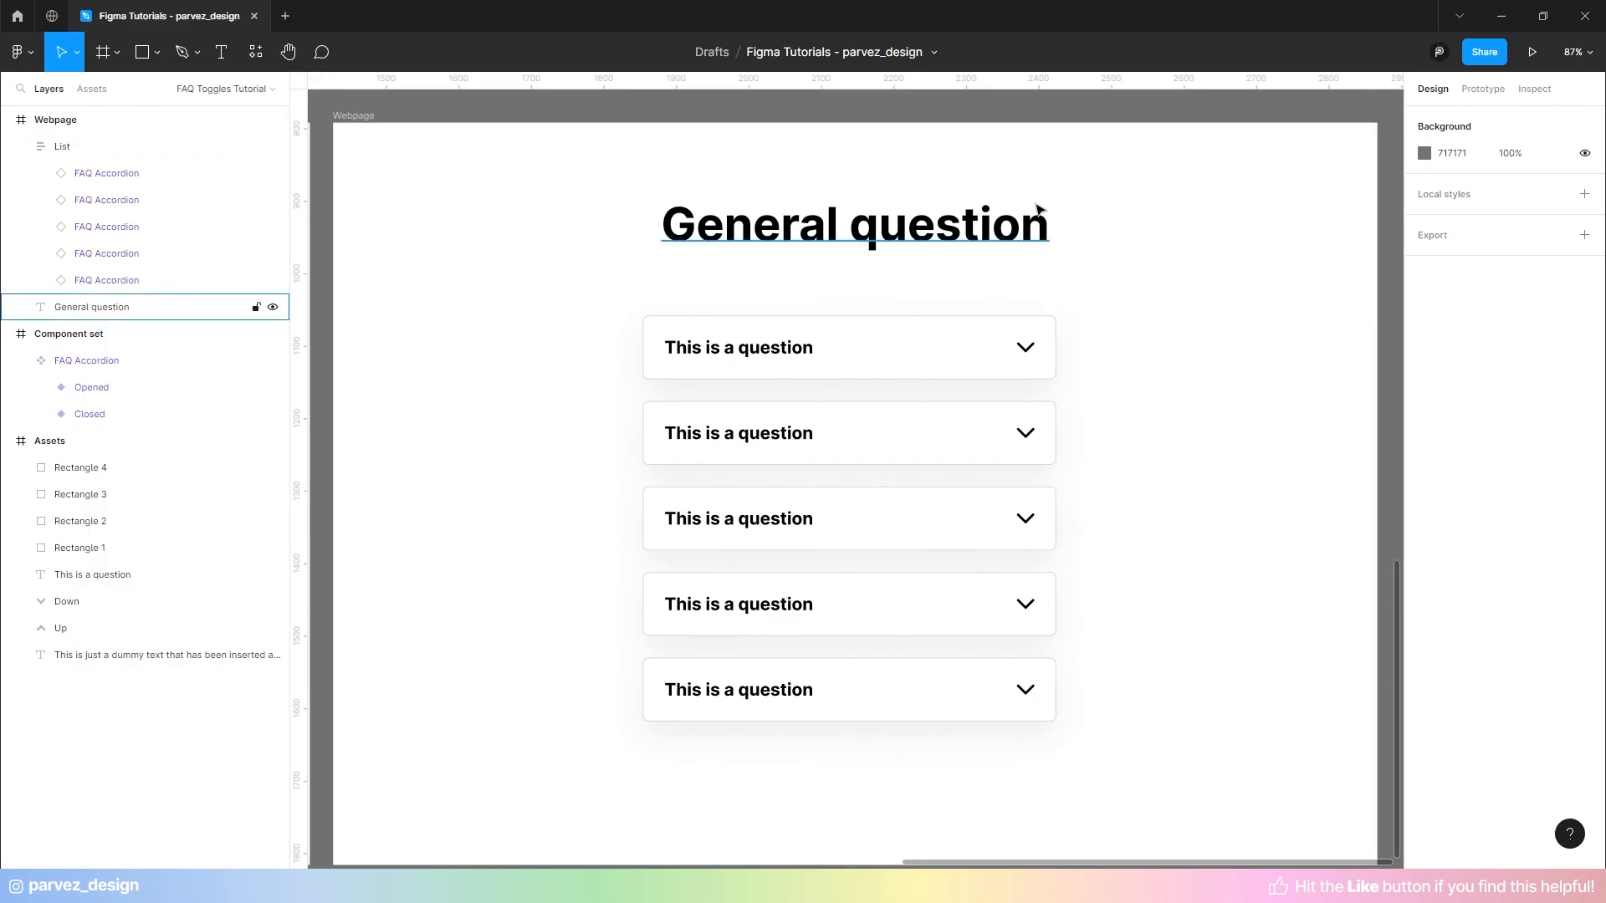
left_click(412, 136)
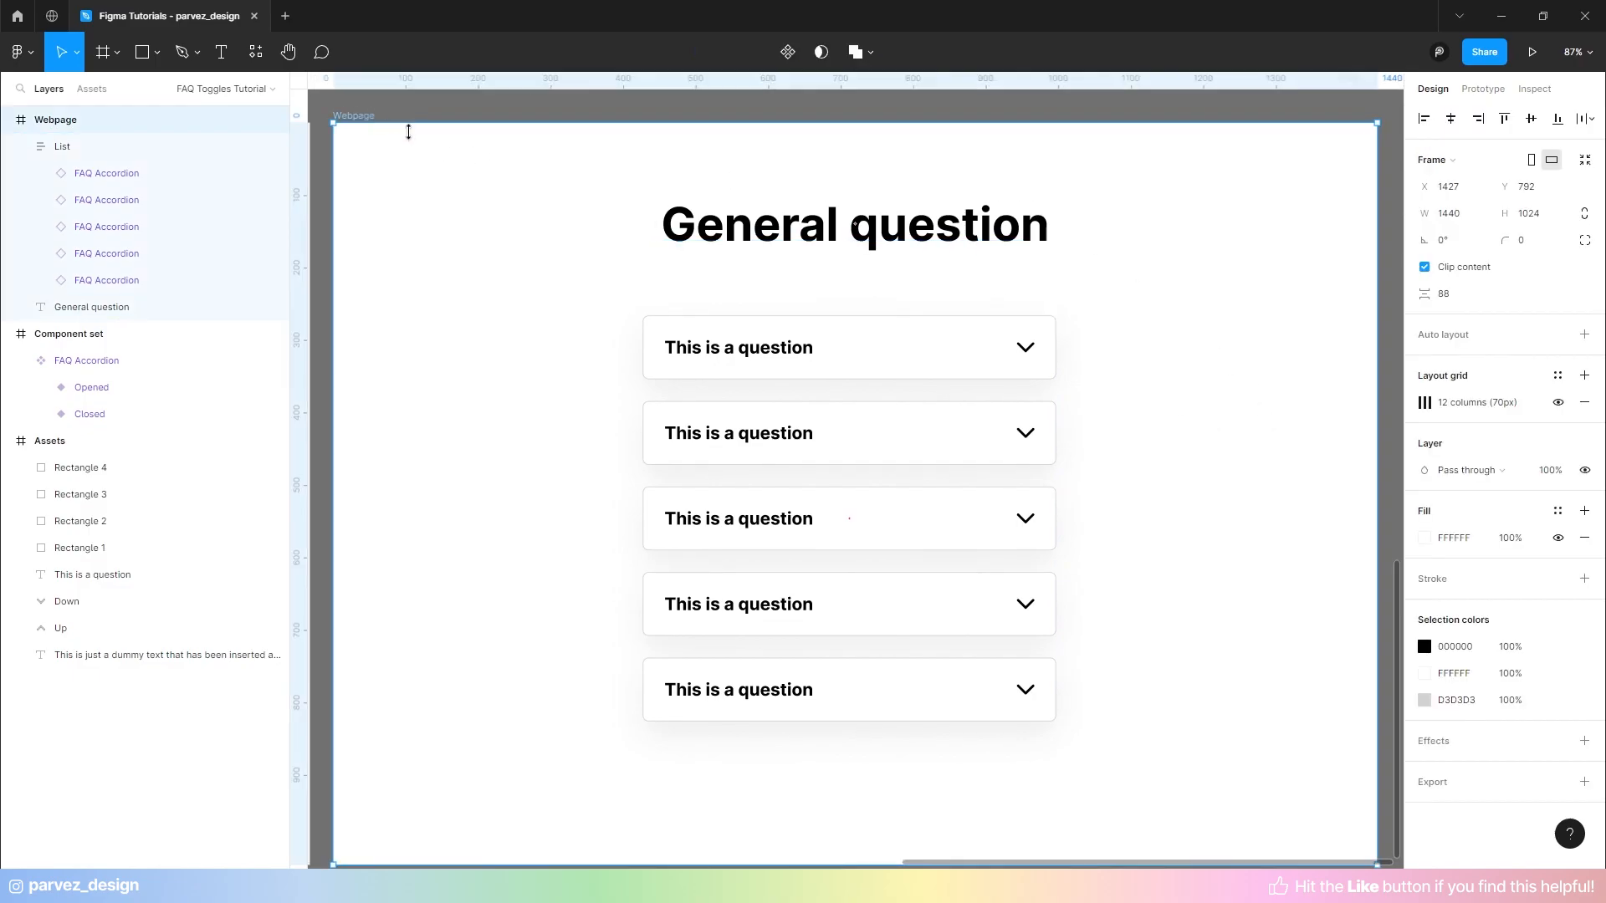
left_click(1463, 544)
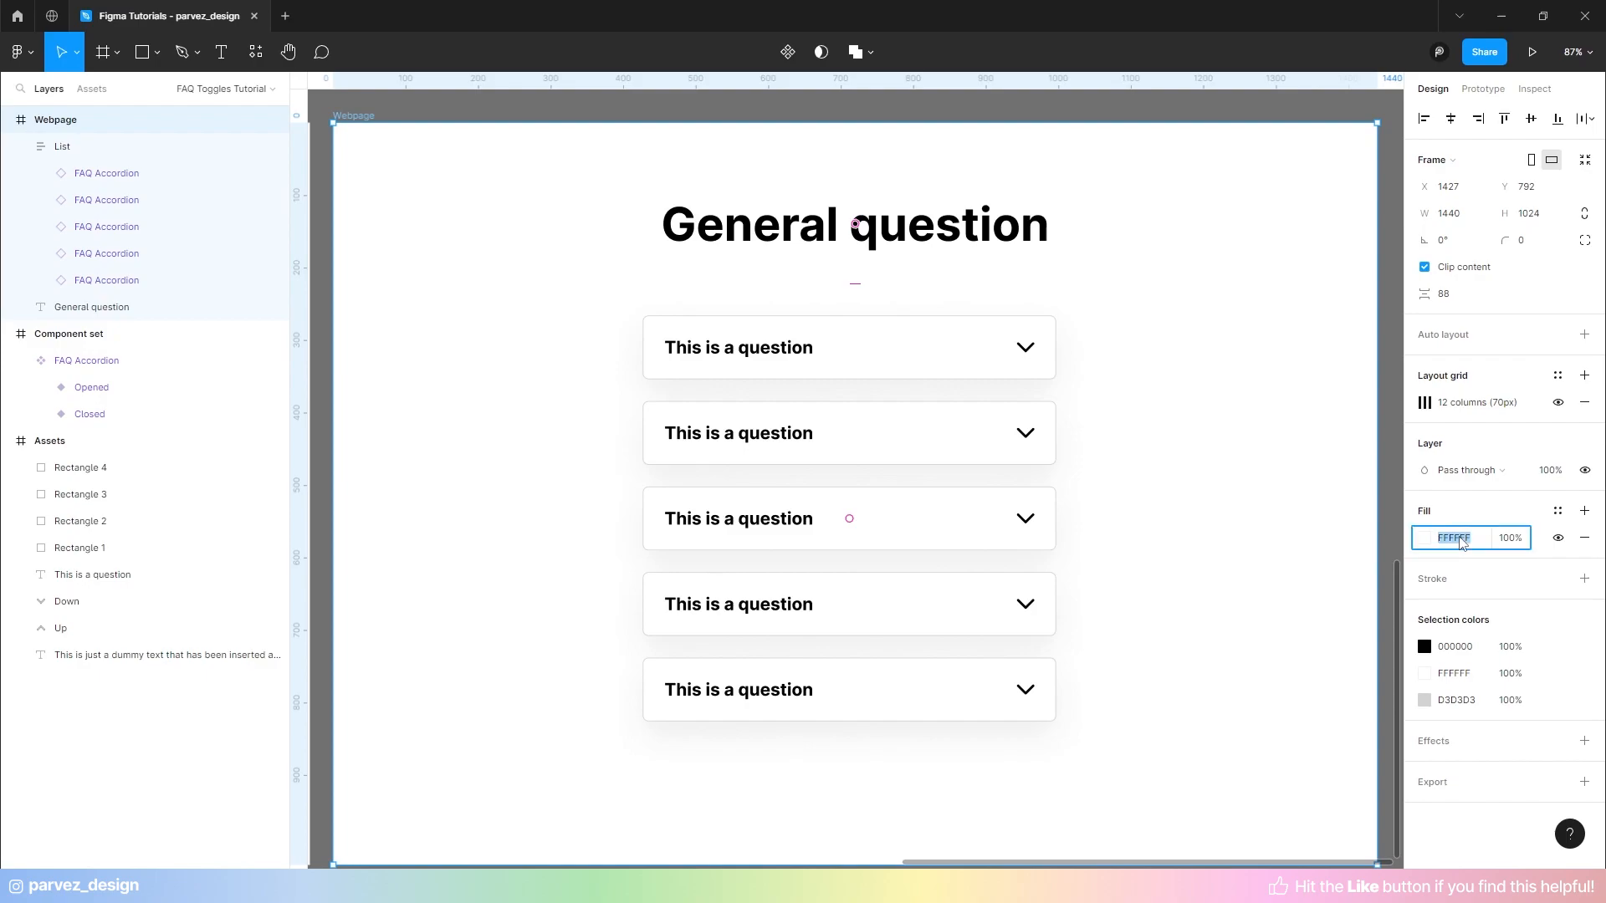
type("f8f8f8")
key("Return")
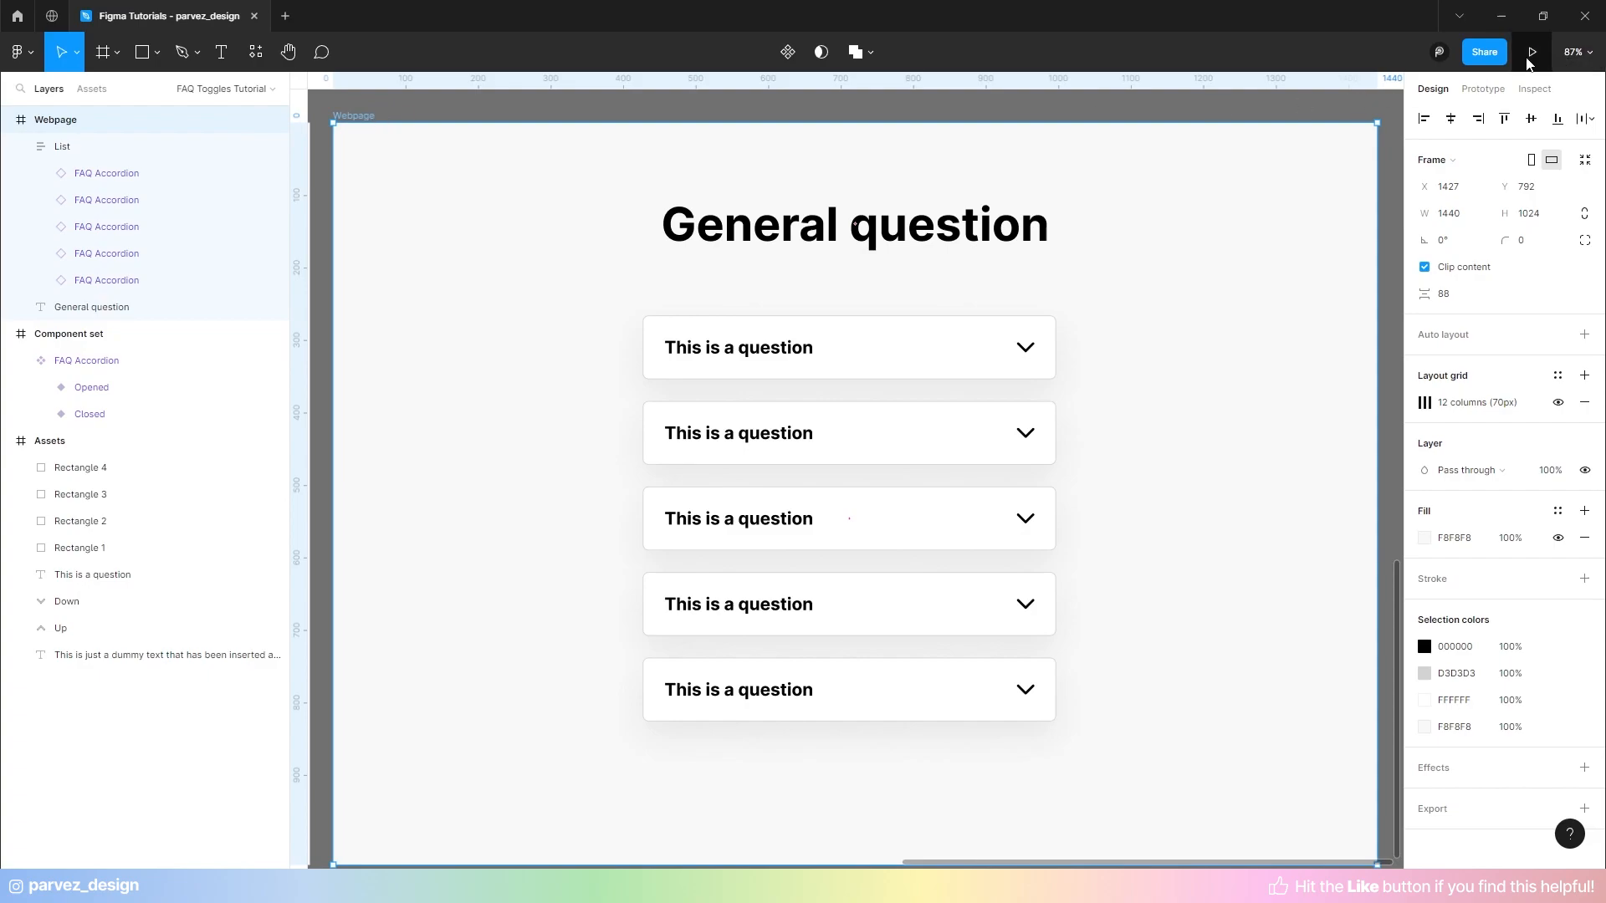
- Preview the Webpage prototype and test the first accordion by opening and closing it
left_click(1531, 55)
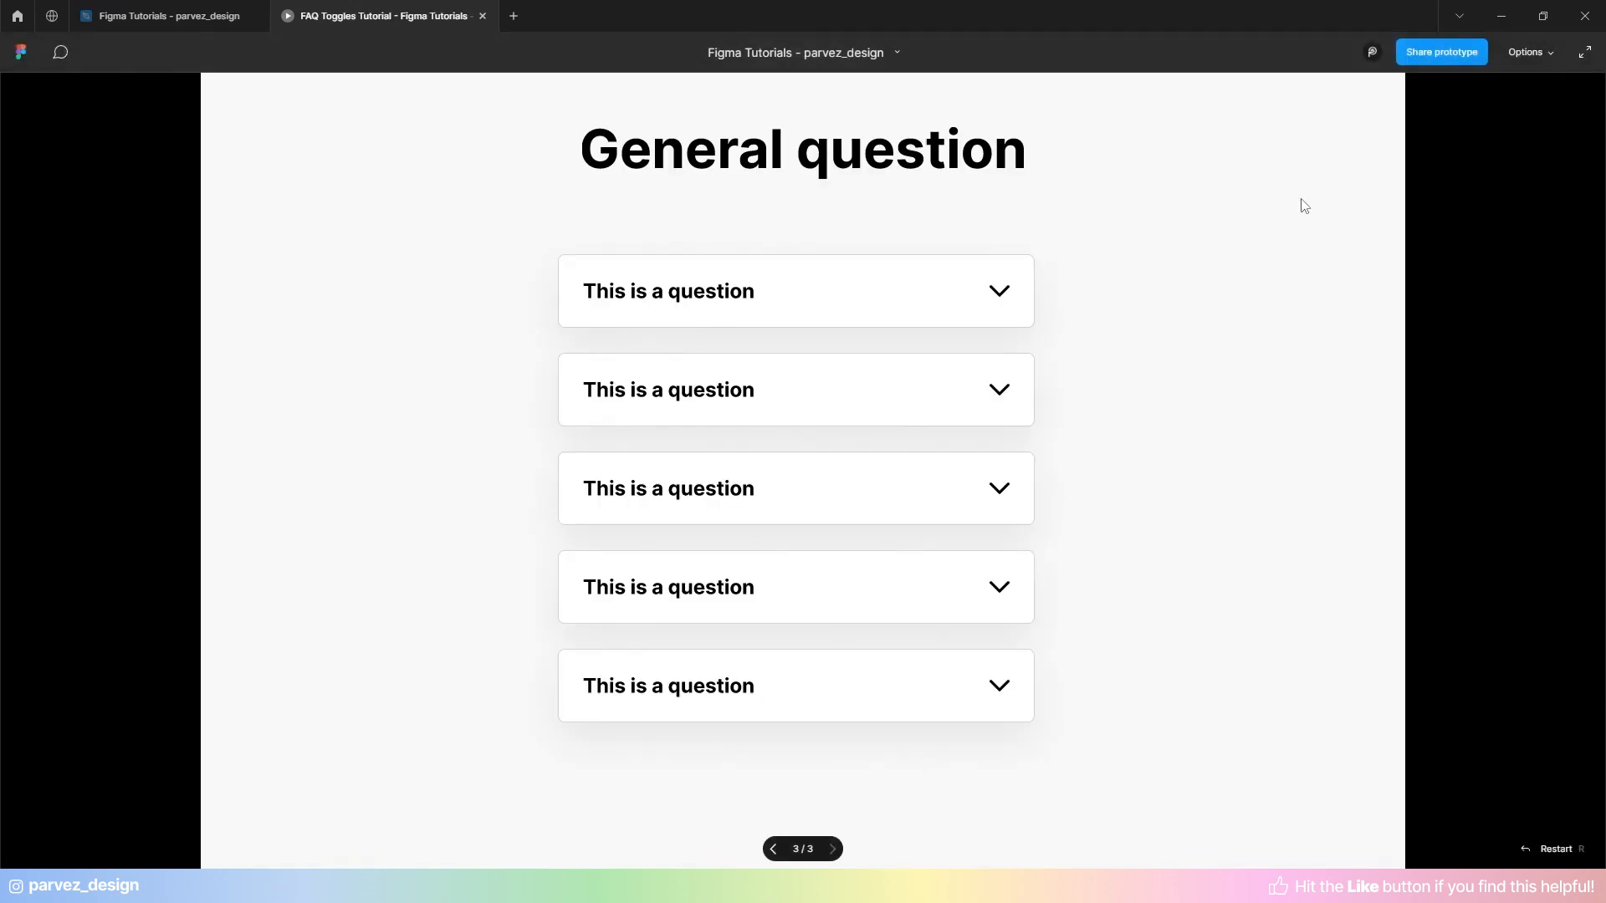
left_click(1008, 290)
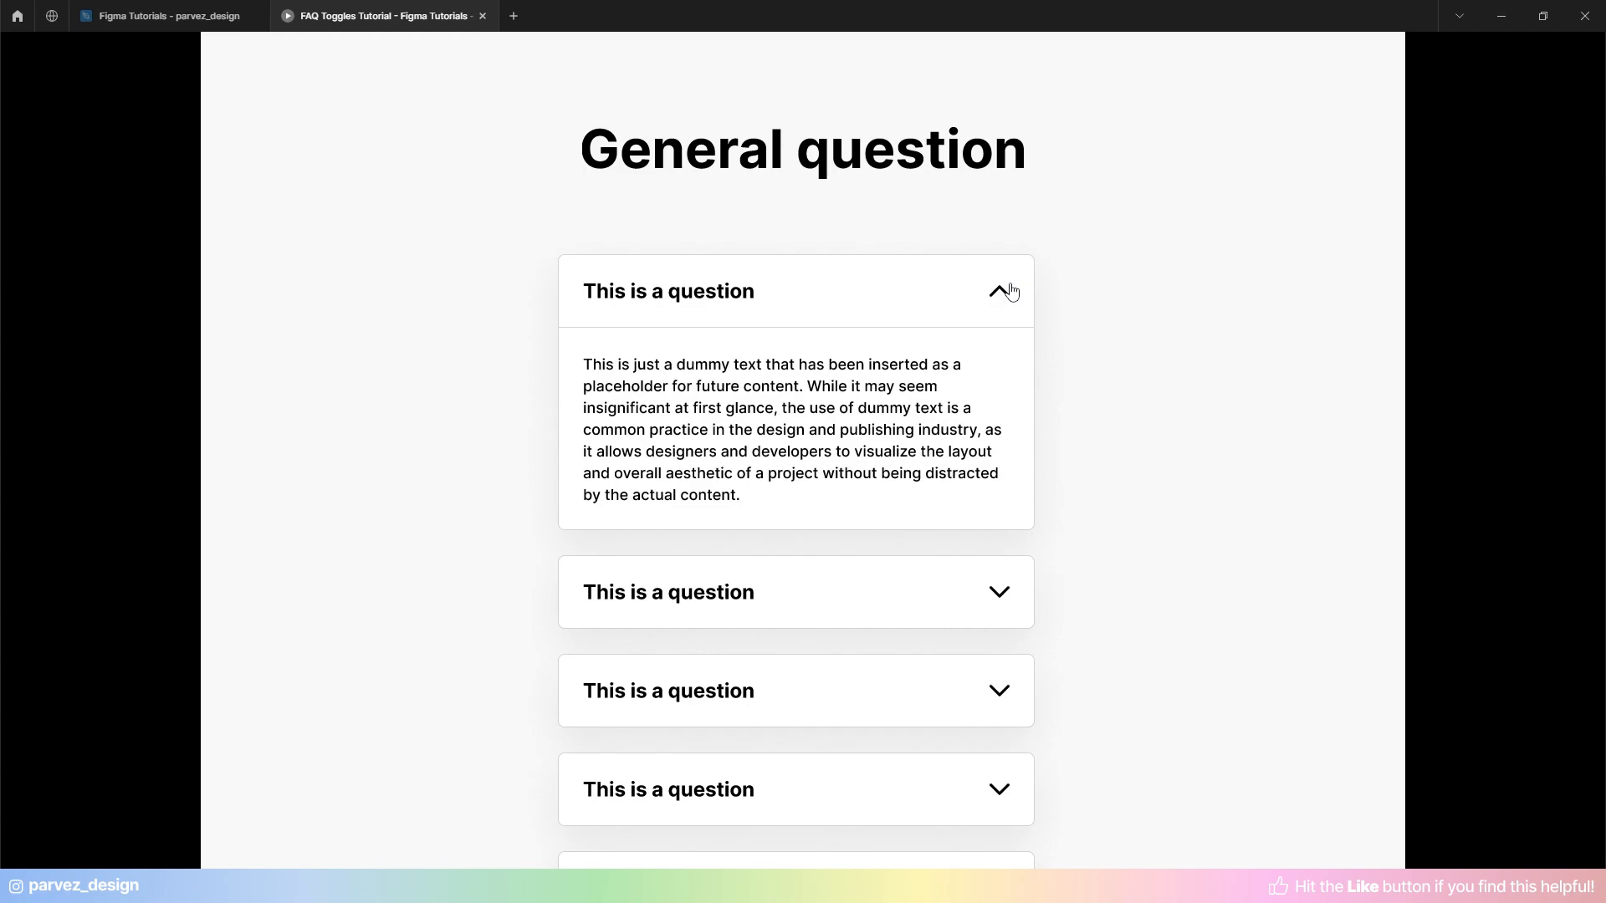
left_click(1011, 291)
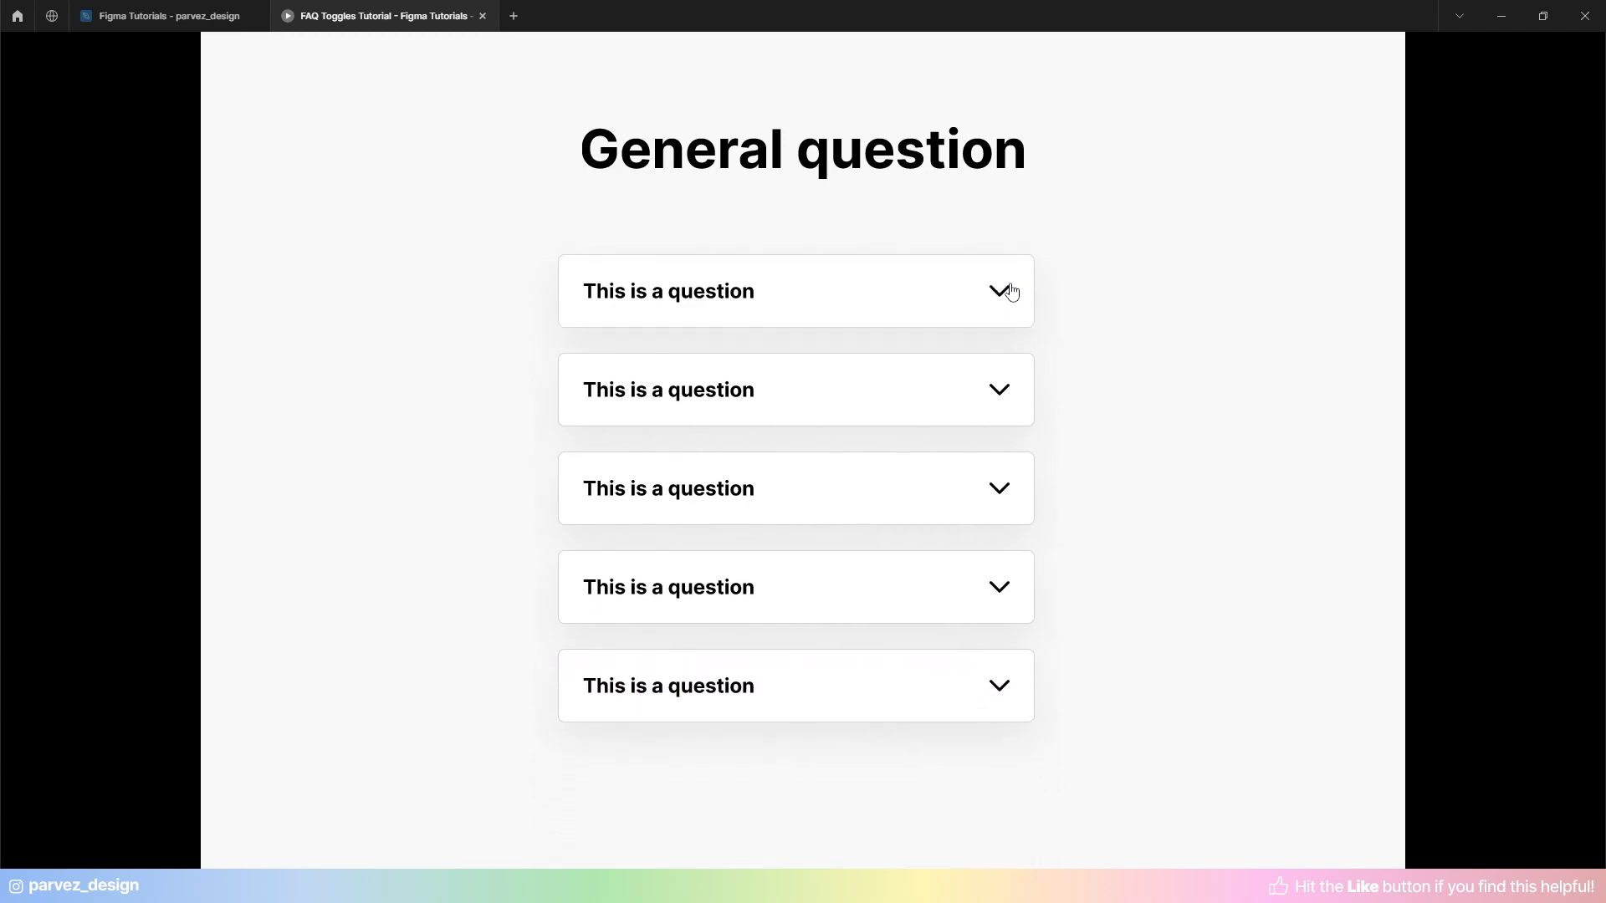
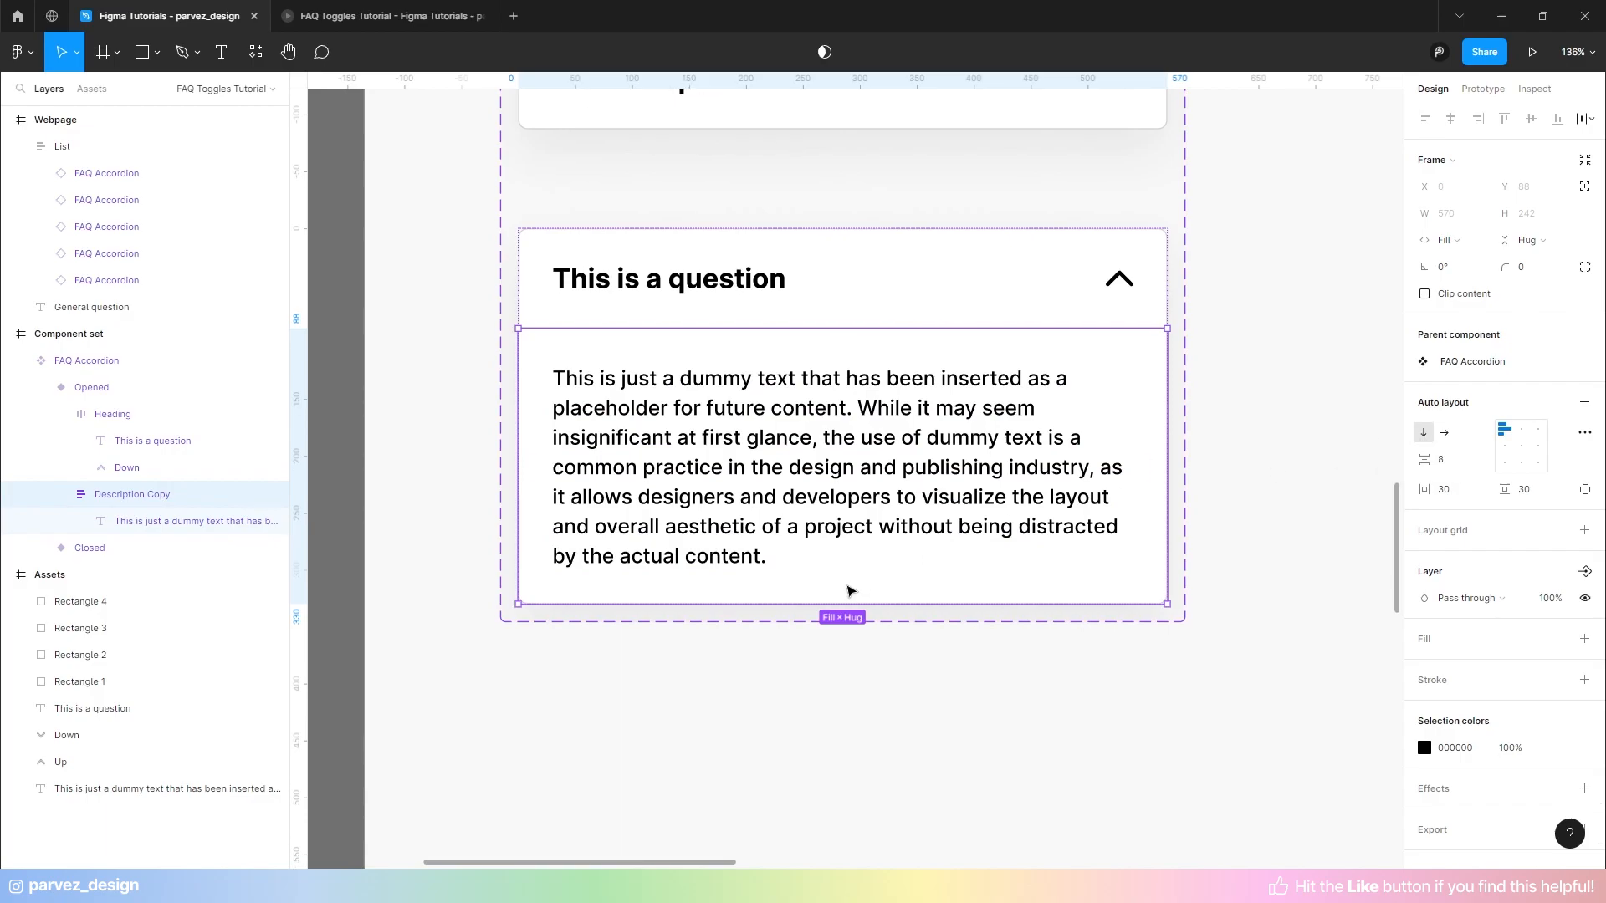
- Add the text "Learn more" below the paragraph in the Opened variant's Description Copy frame and wrap it in auto layout
scroll(796, 585, "up", 2)
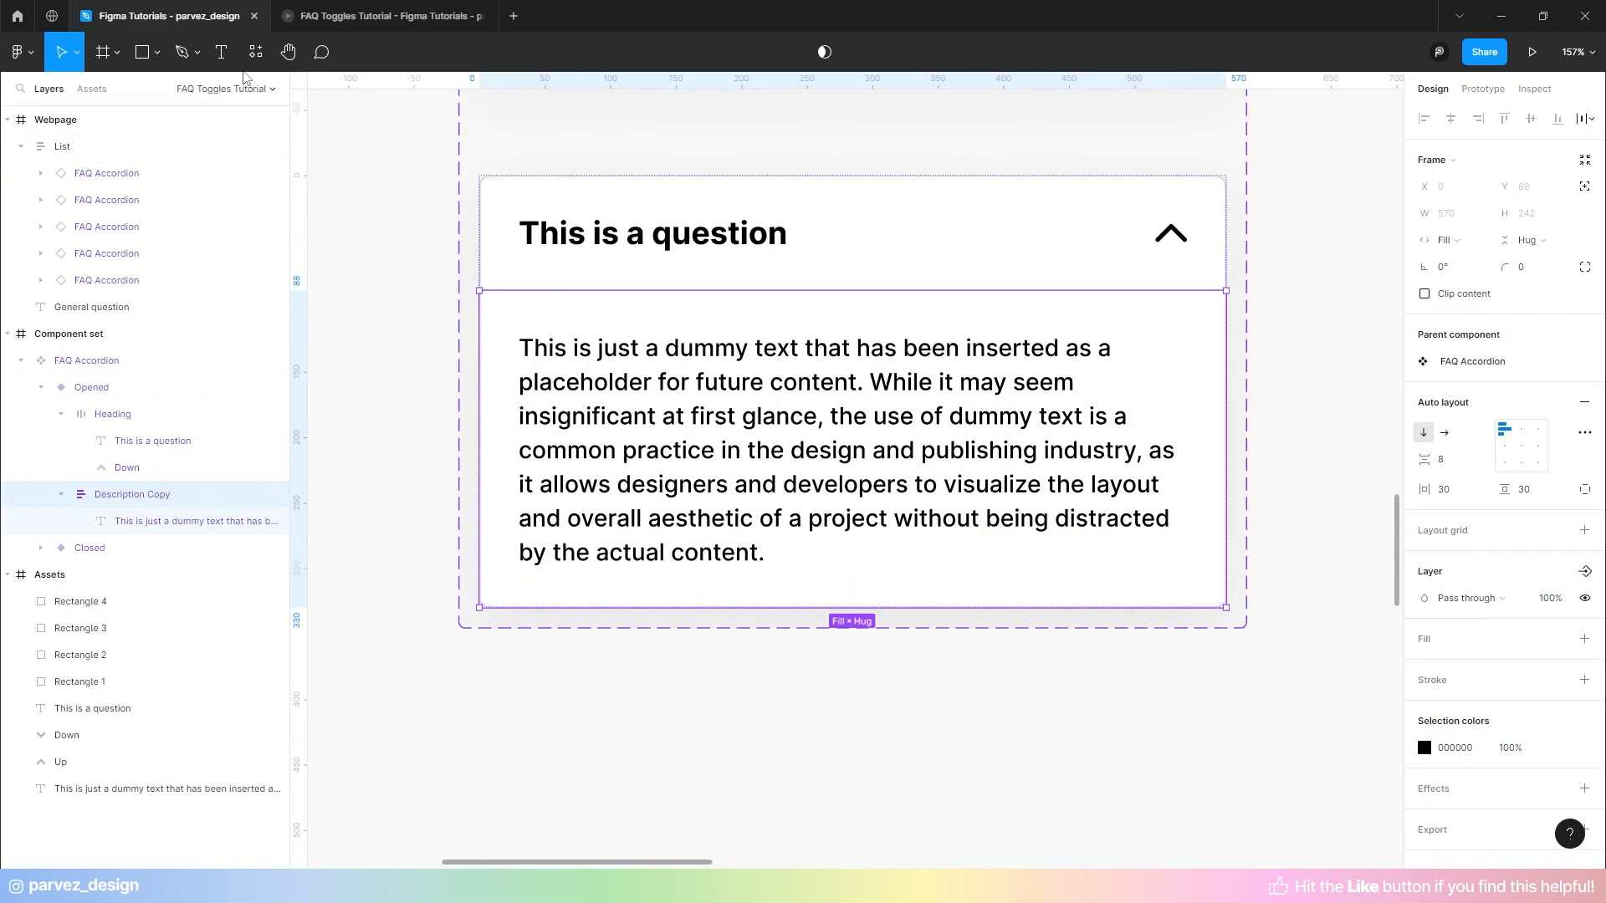
left_click(222, 53)
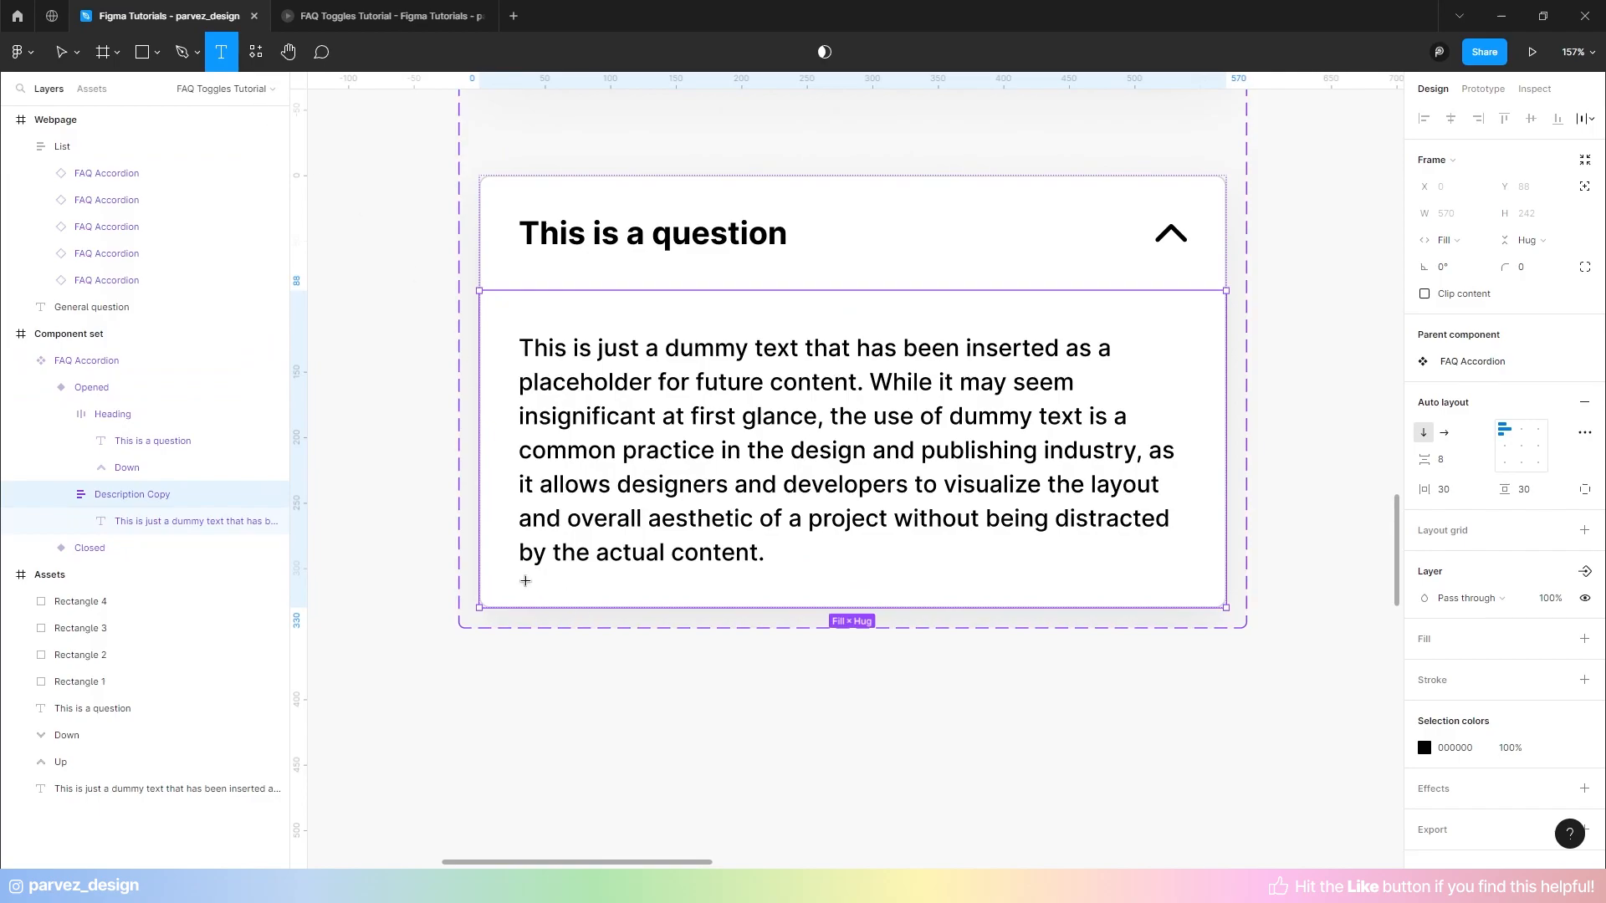
left_click(526, 581)
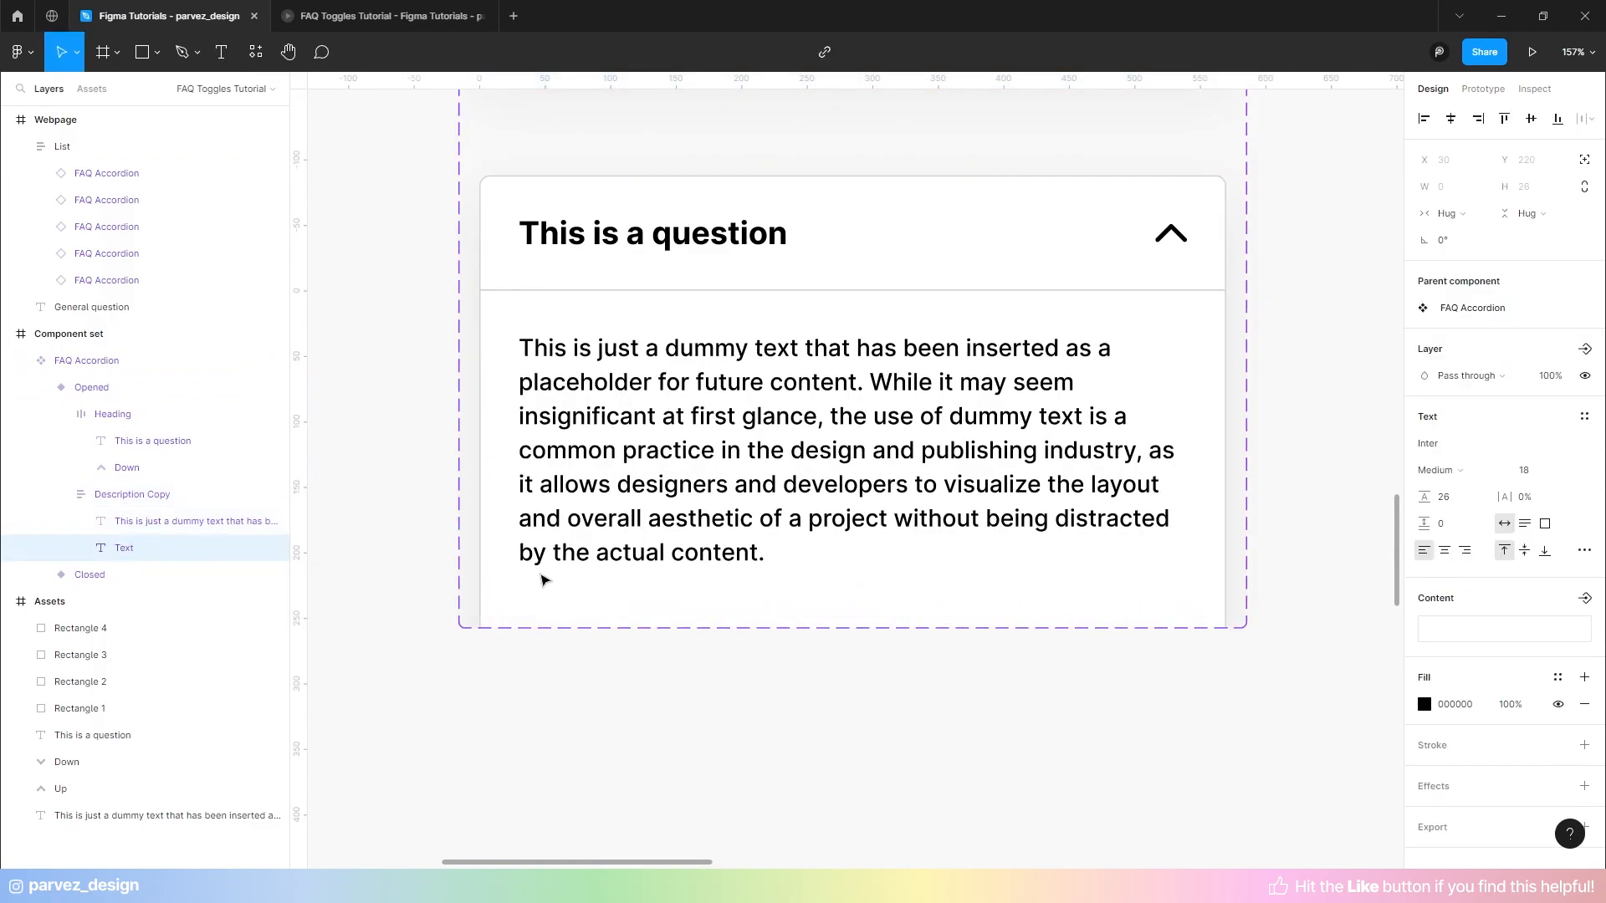
type("Learn more")
key("Escape")
key("shift+a")
scroll(599, 647, "up", 1)
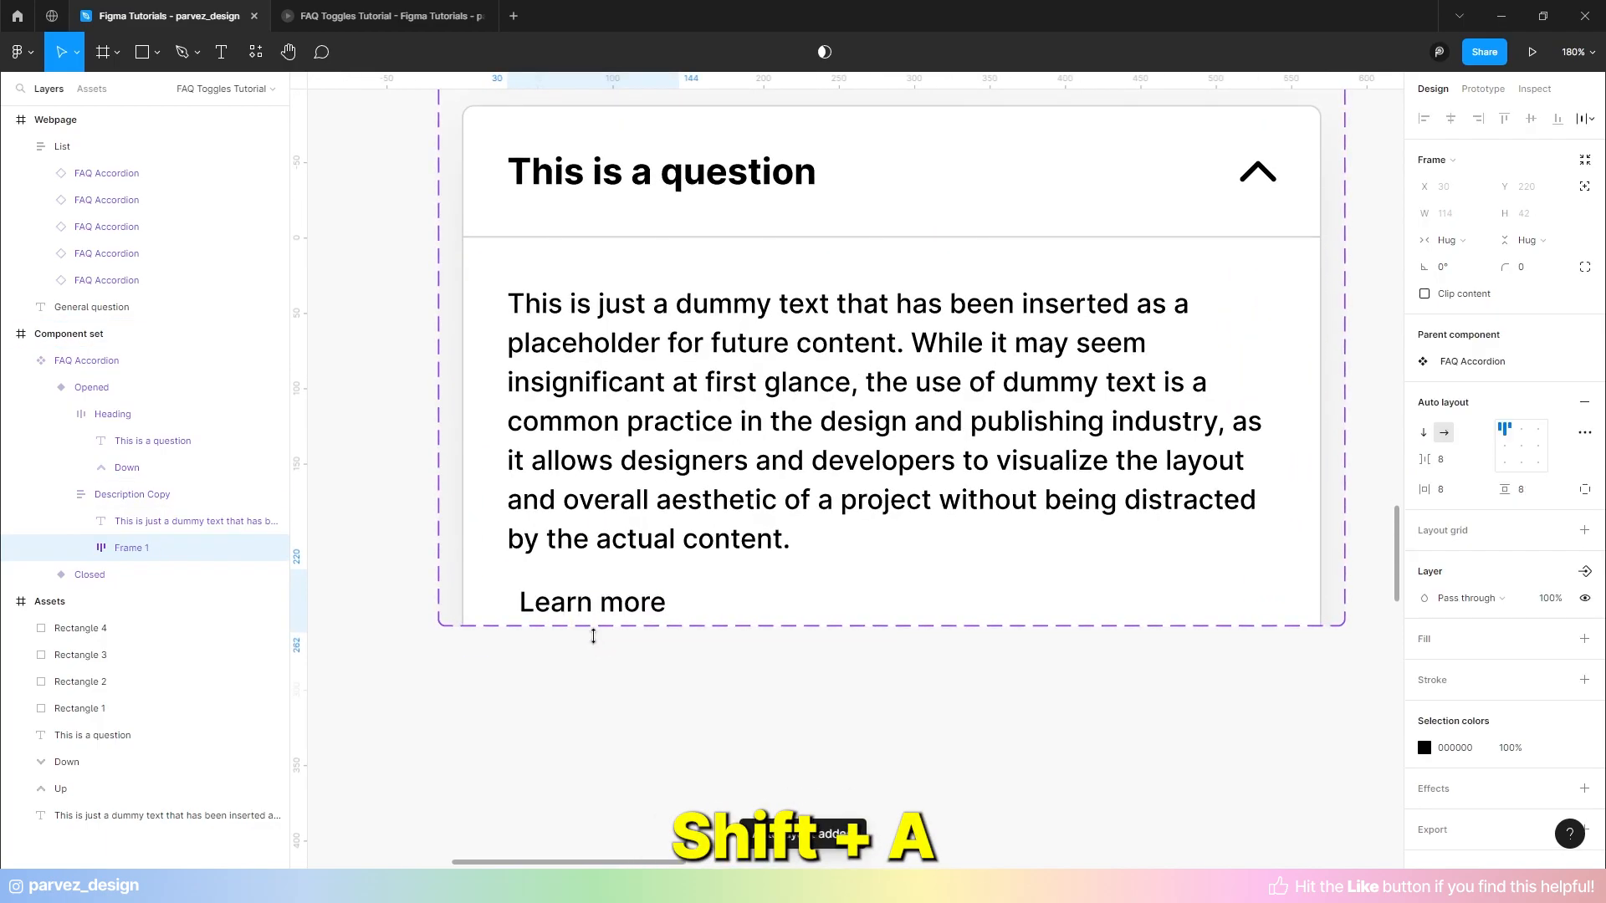
- Set the horizontal padding of the "Learn more" auto layout frame to 18
key("shift+a")
scroll(589, 622, "up", 1)
scroll(577, 628, "down", 1)
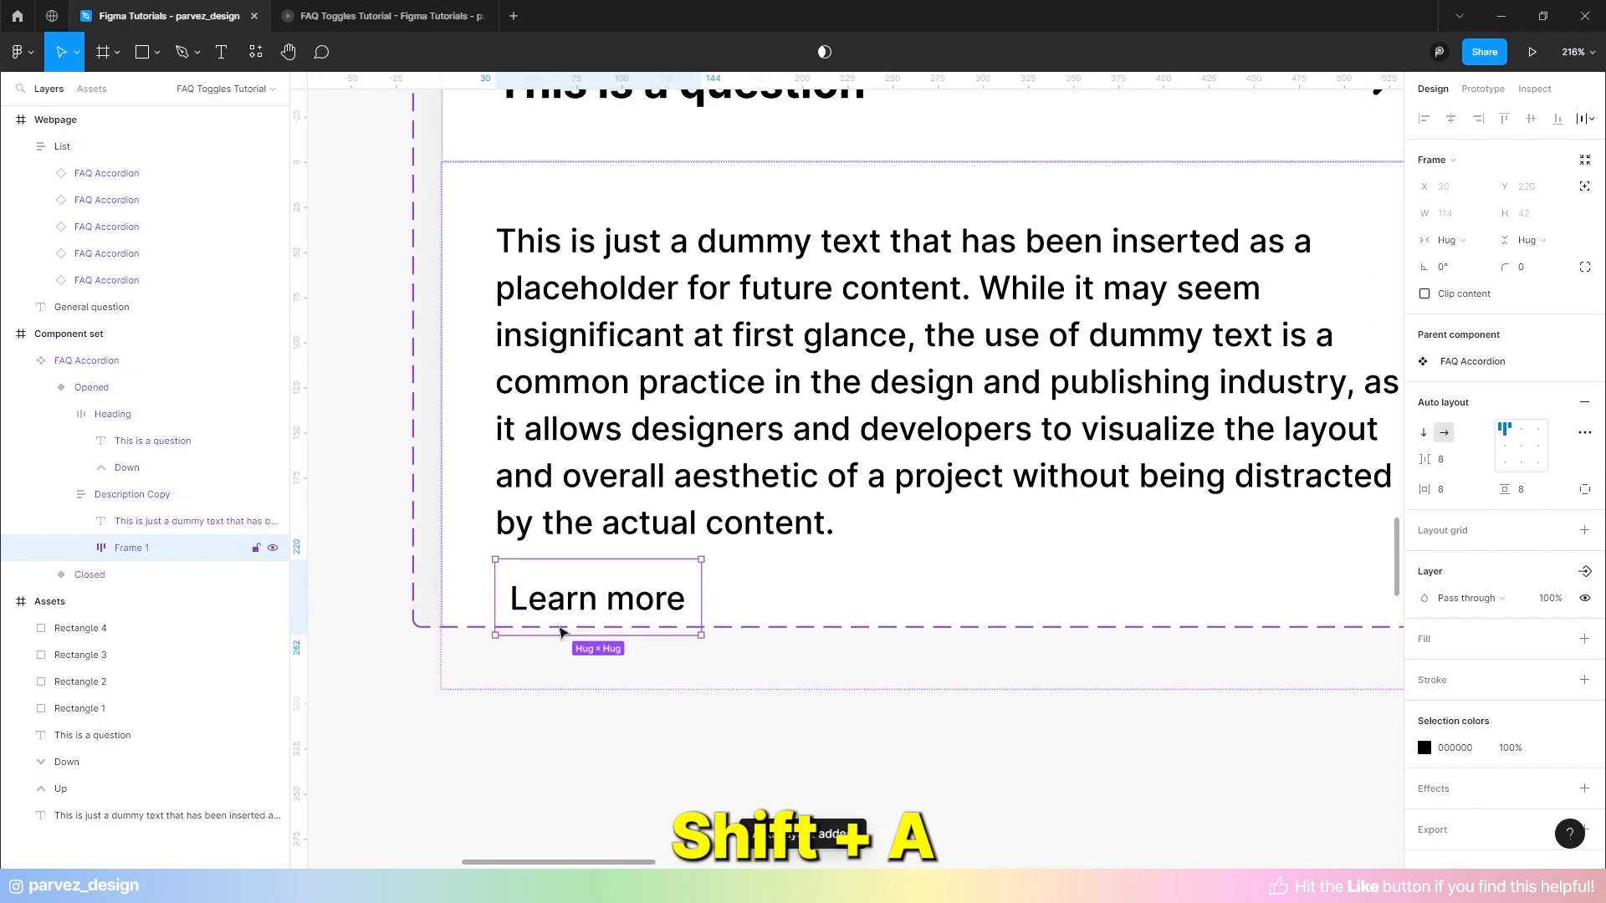
scroll(575, 621, "down", 1)
scroll(576, 621, "up", 1)
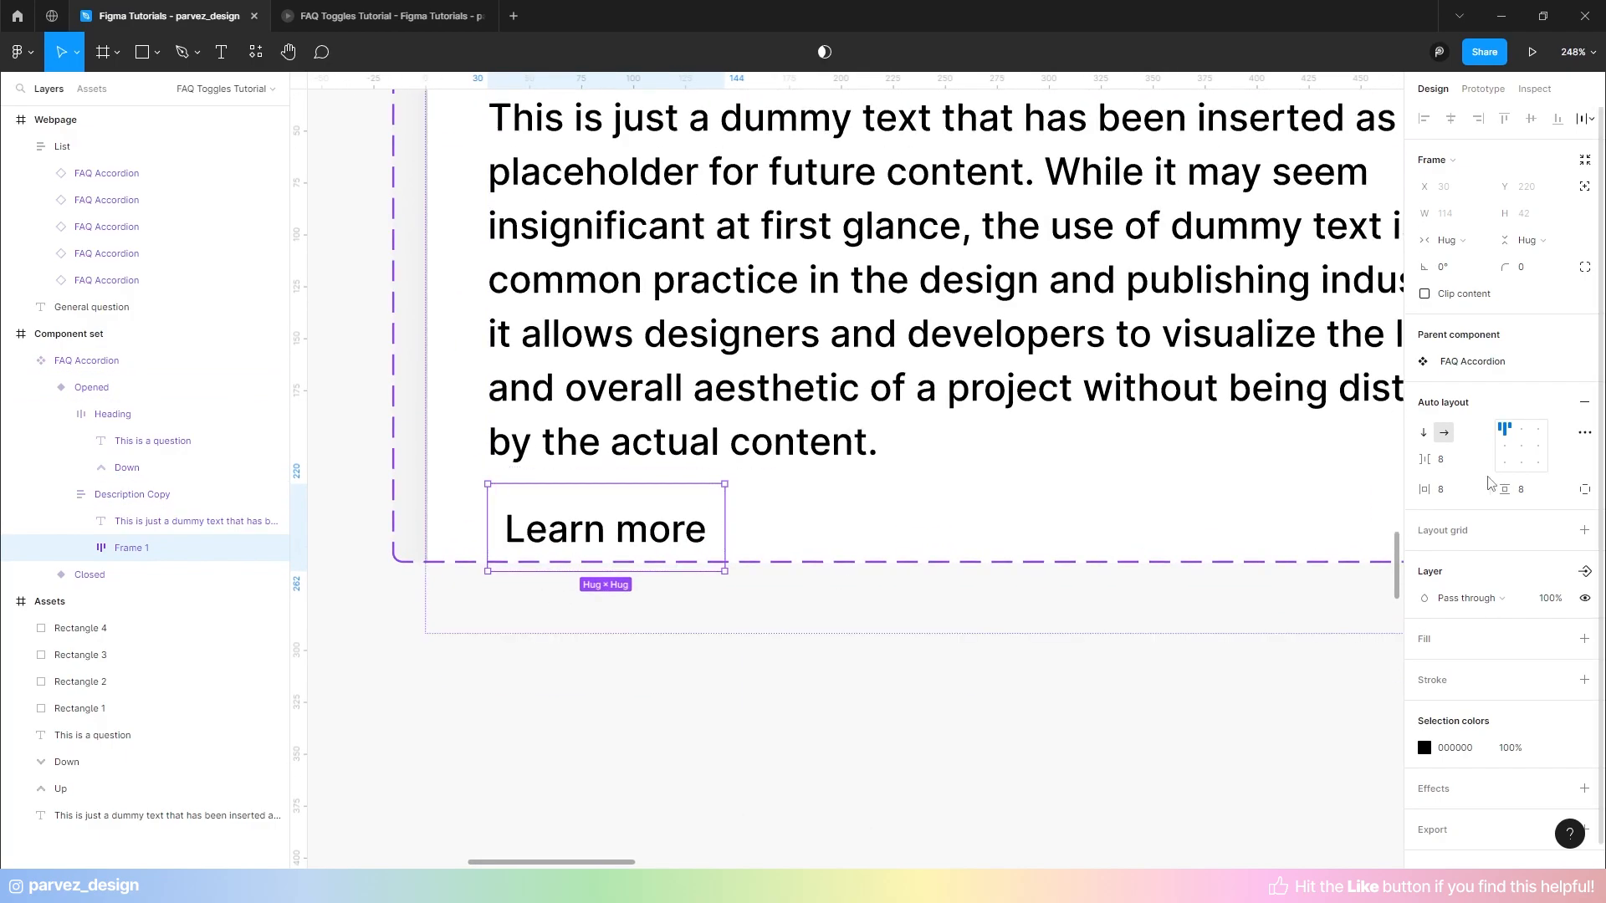
left_click(1459, 499)
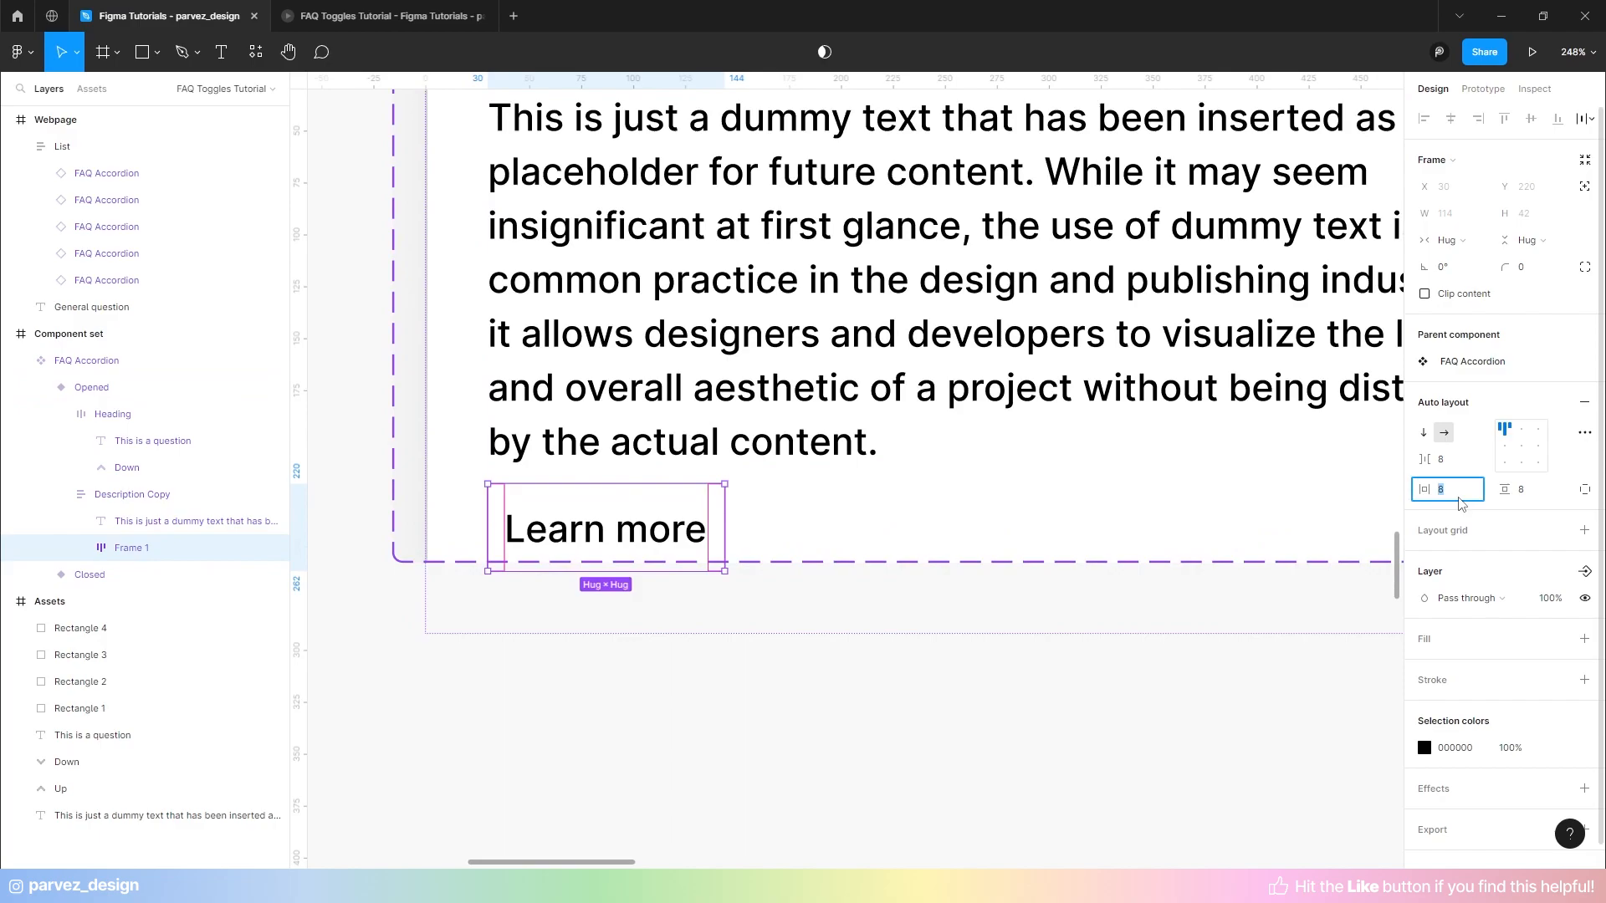
type("18")
key("Return")
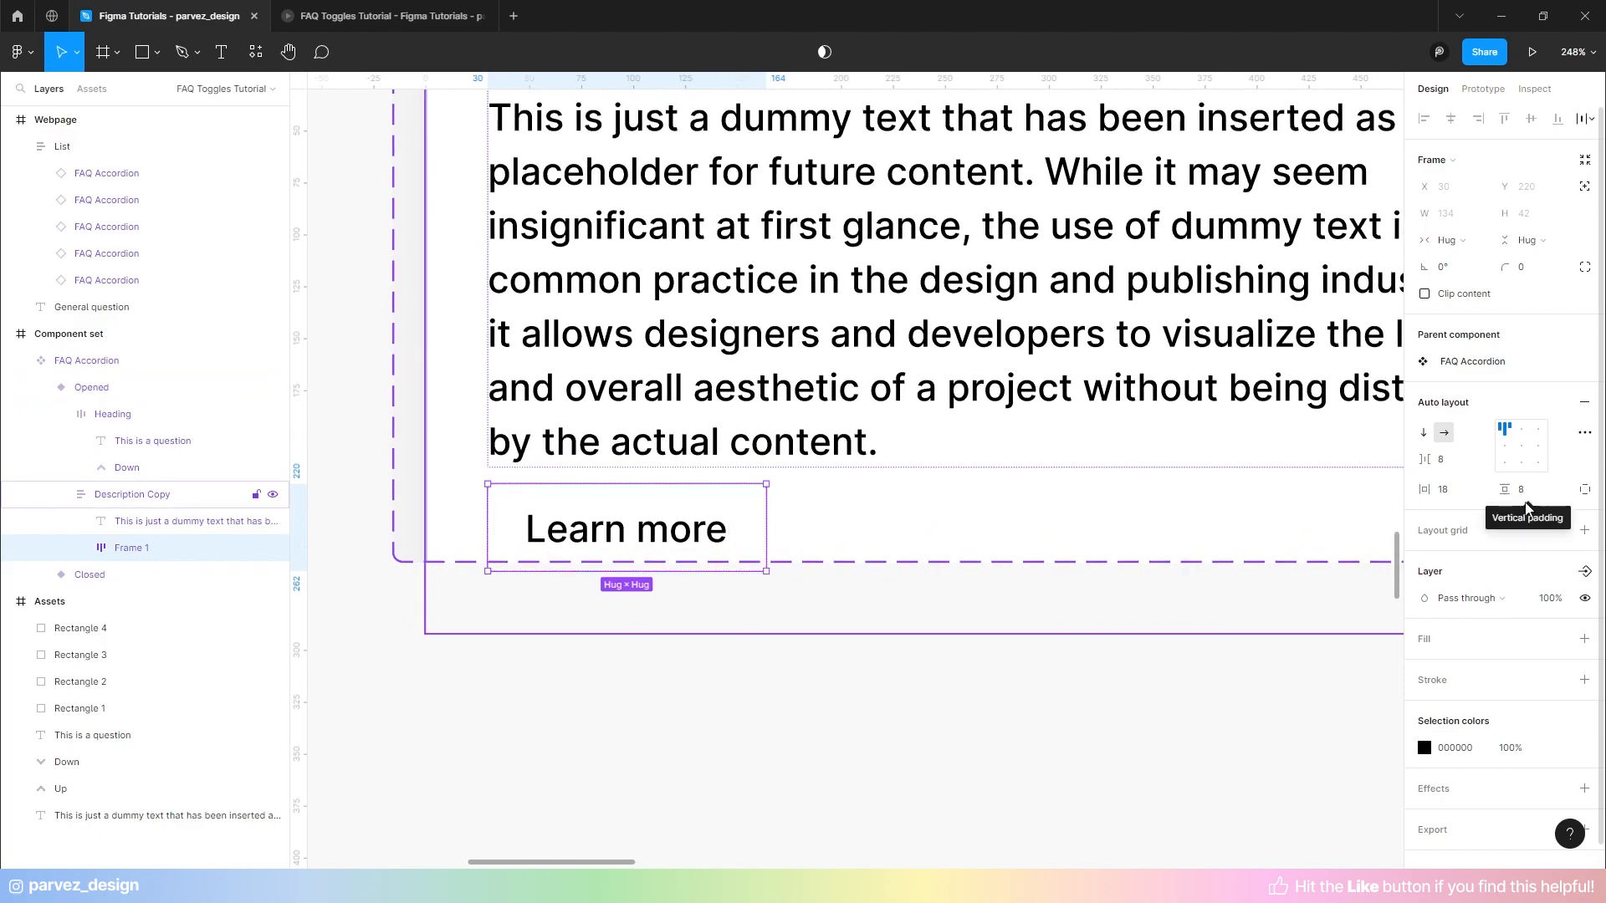
- Add a fill to the "Learn more" frame and sample the orange FF8A00 from the colour palette rectangle
scroll(850, 437, "down", 2)
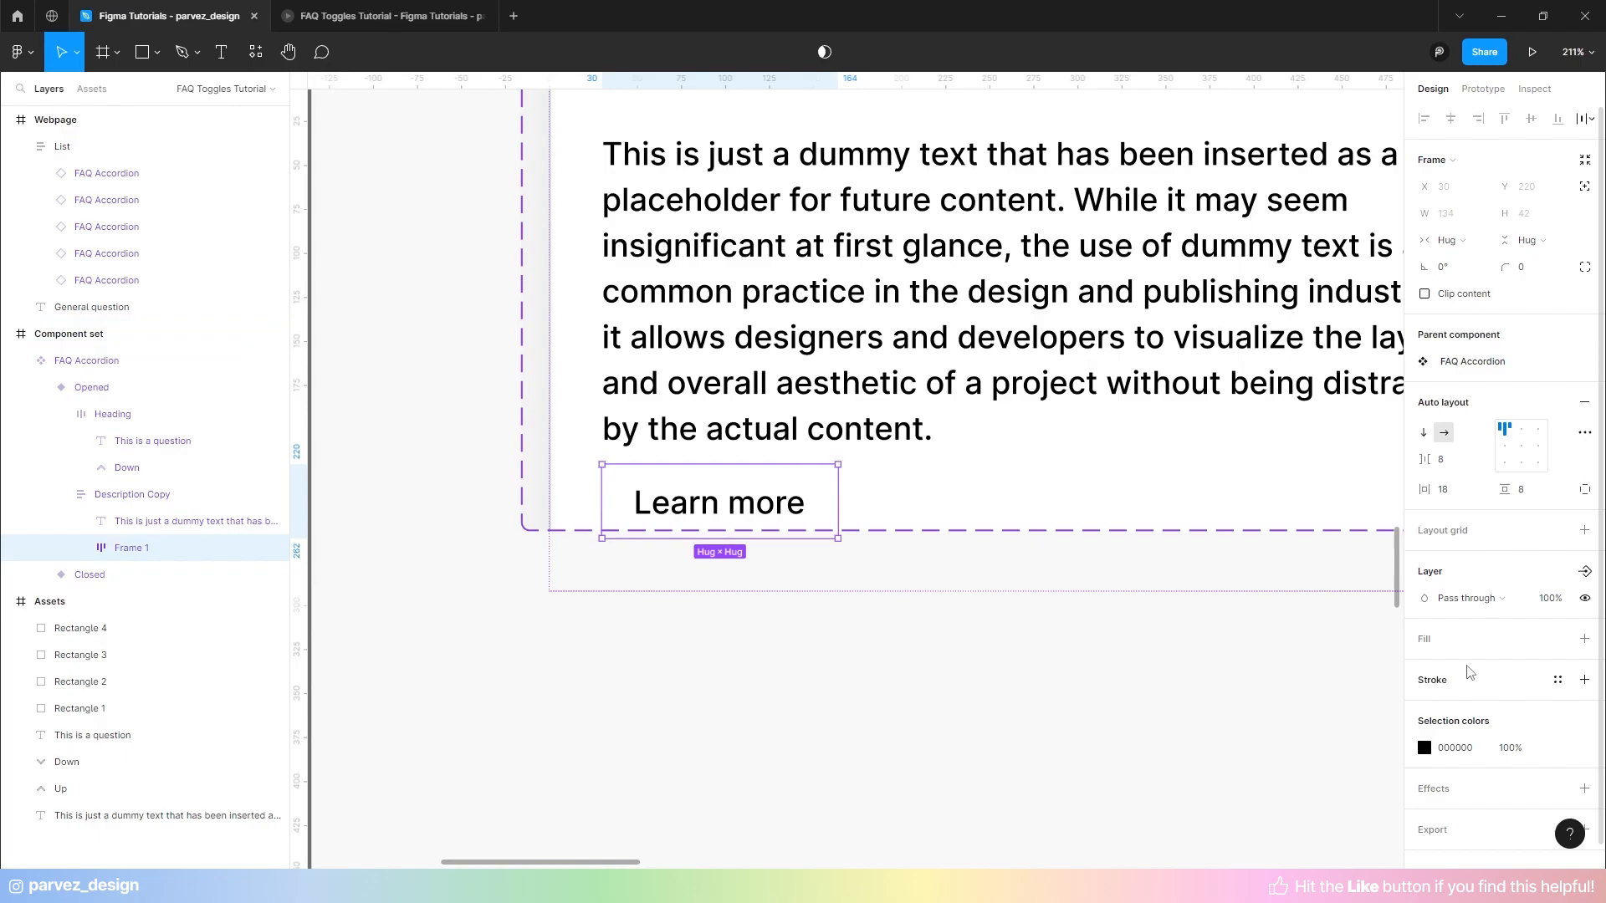
left_click(1585, 640)
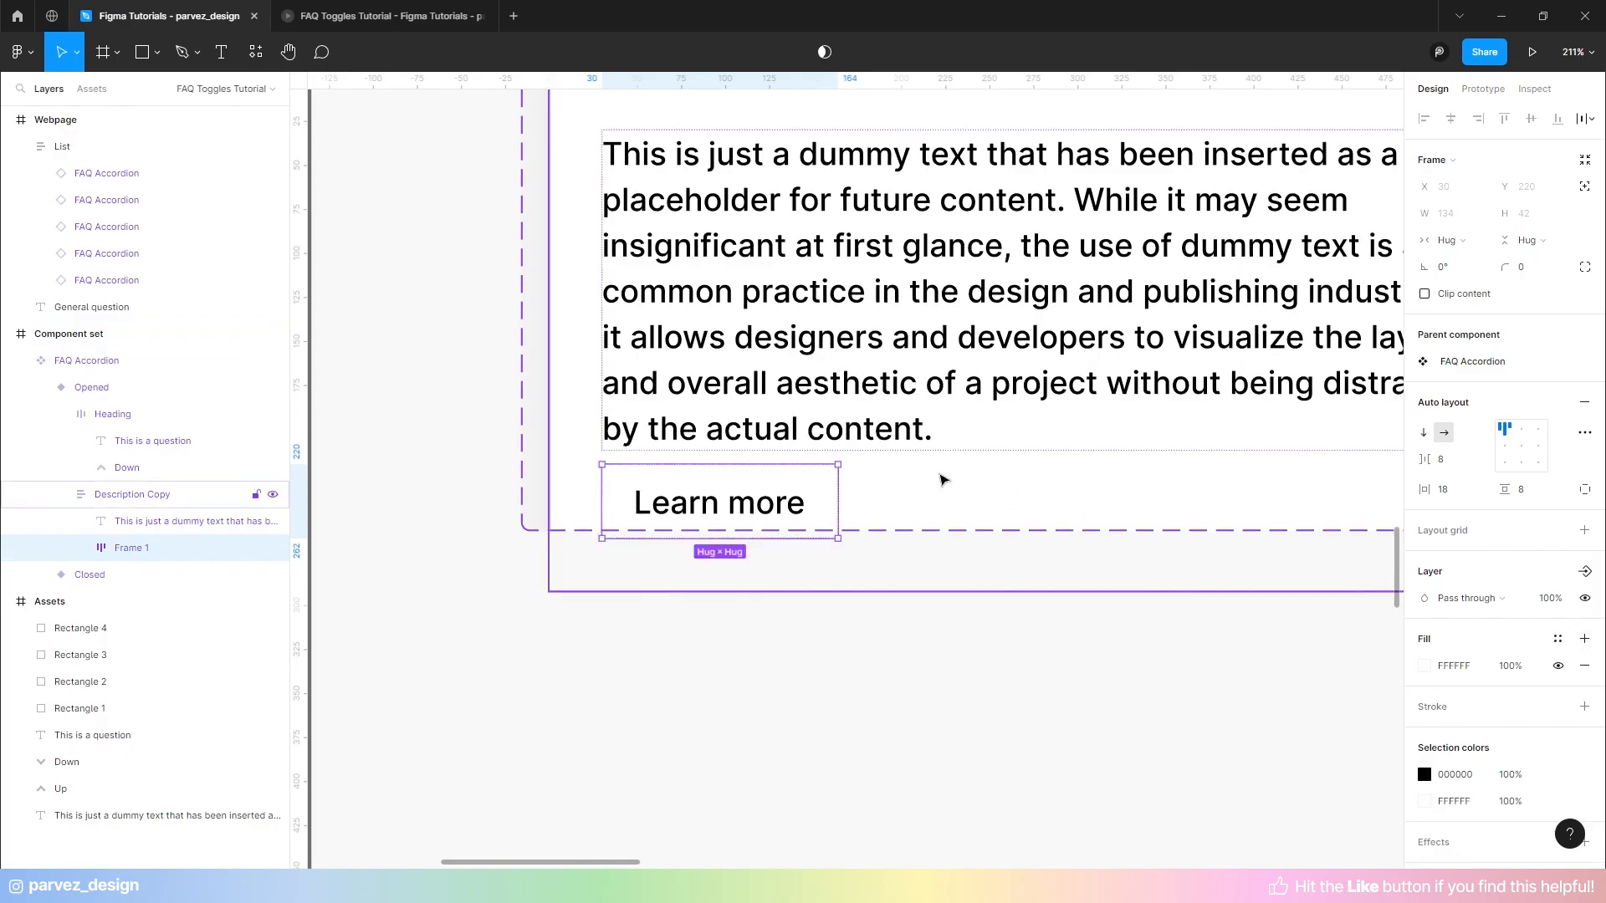
scroll(828, 506, "down", 10)
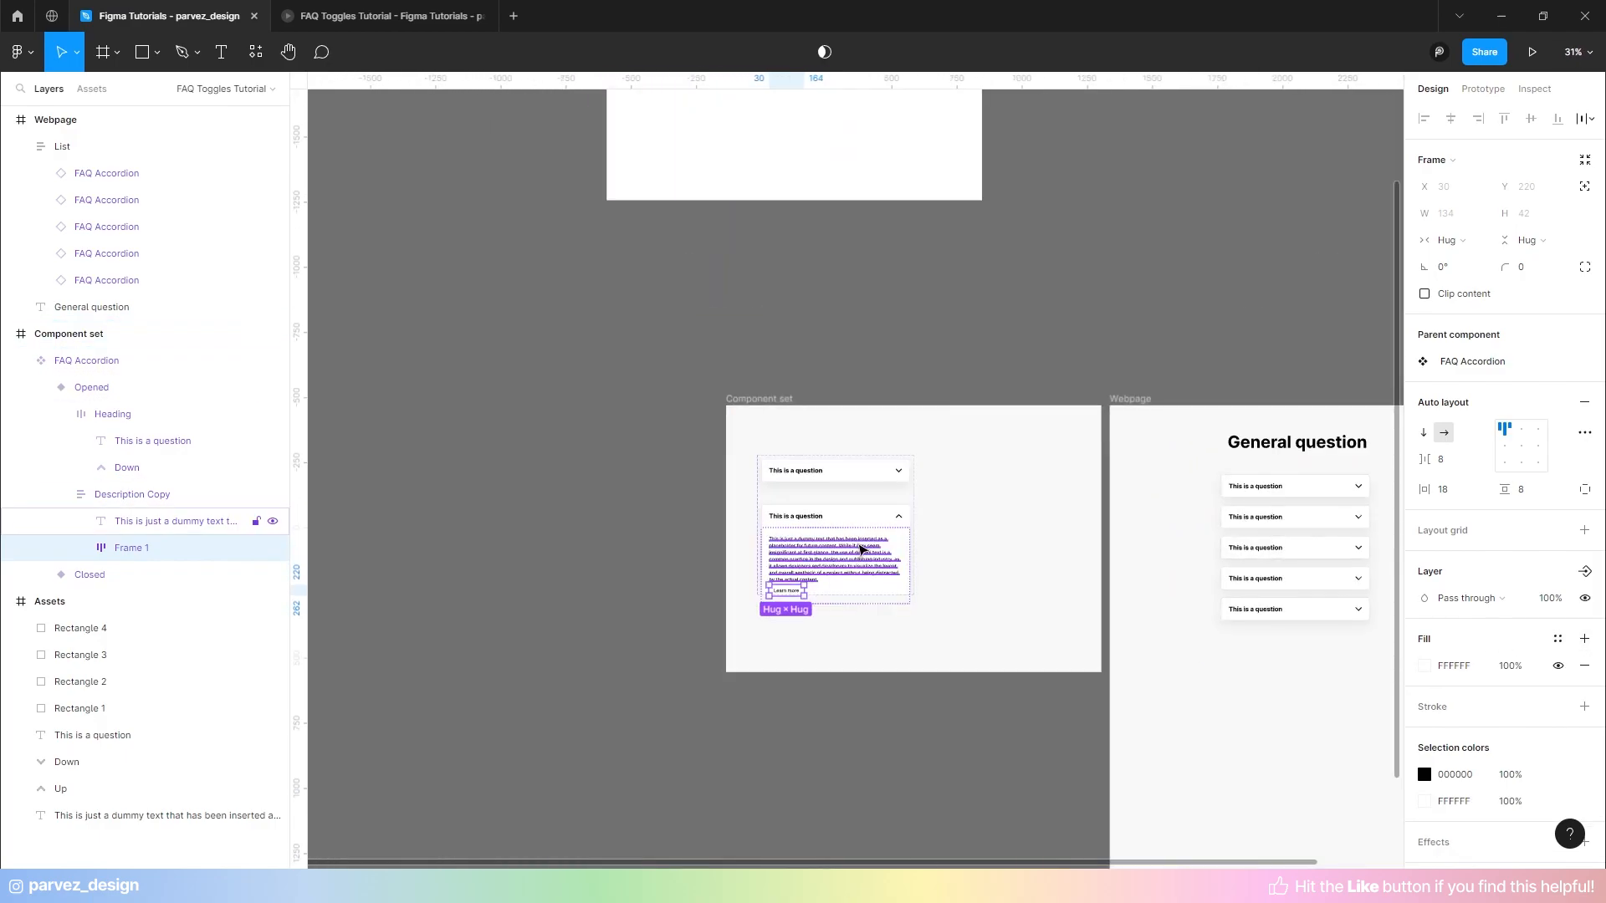
scroll(871, 424, "up", 10)
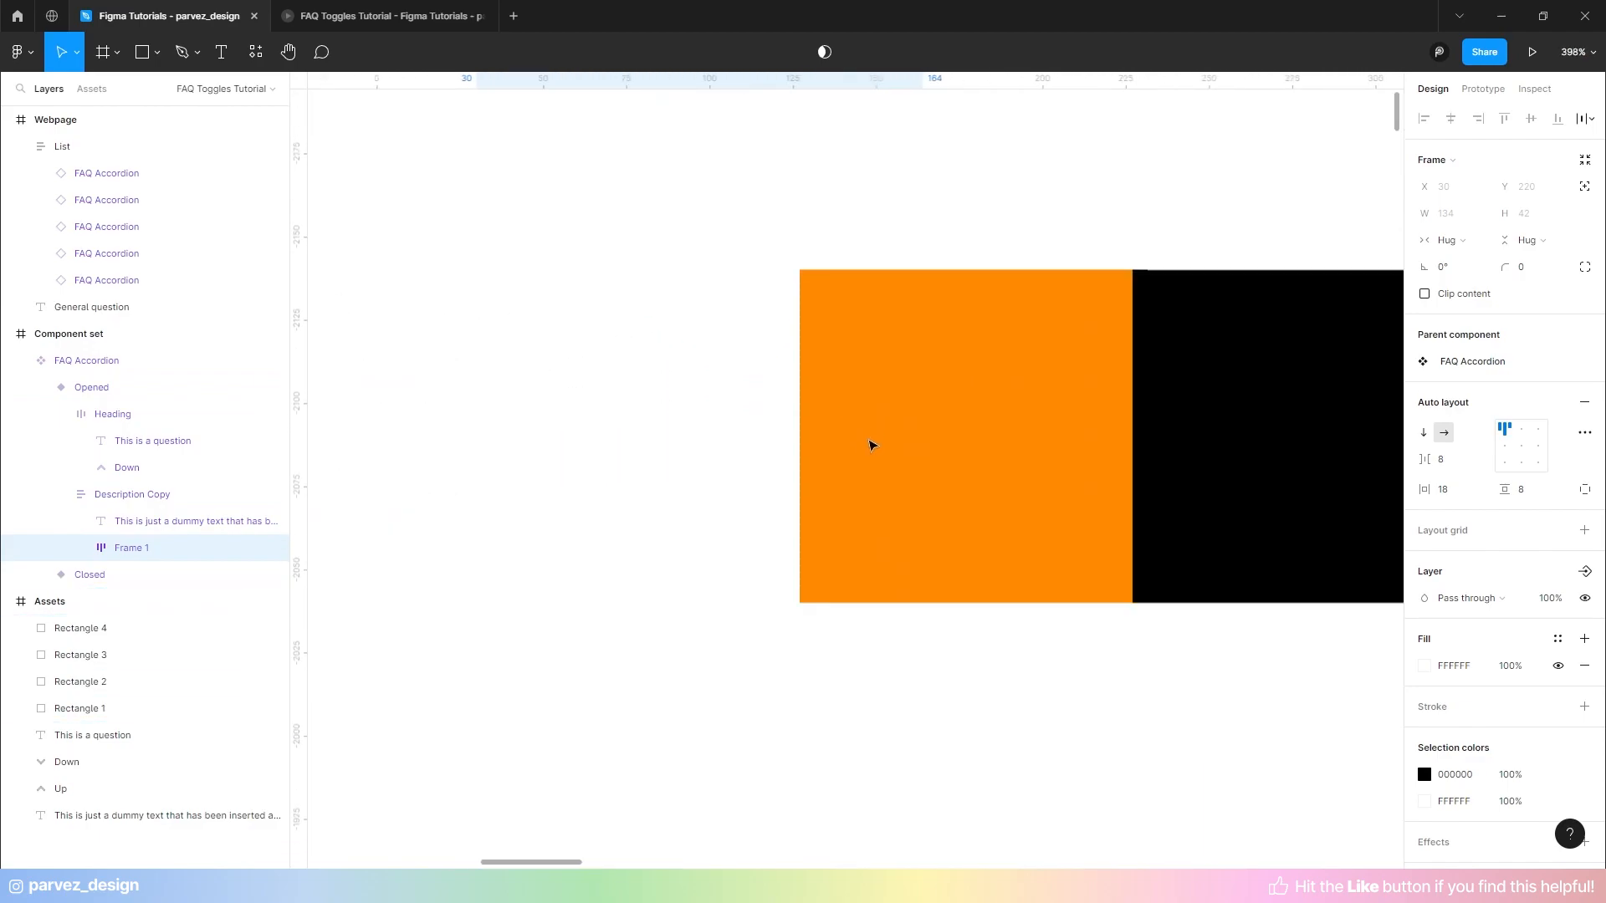
left_click(1427, 671)
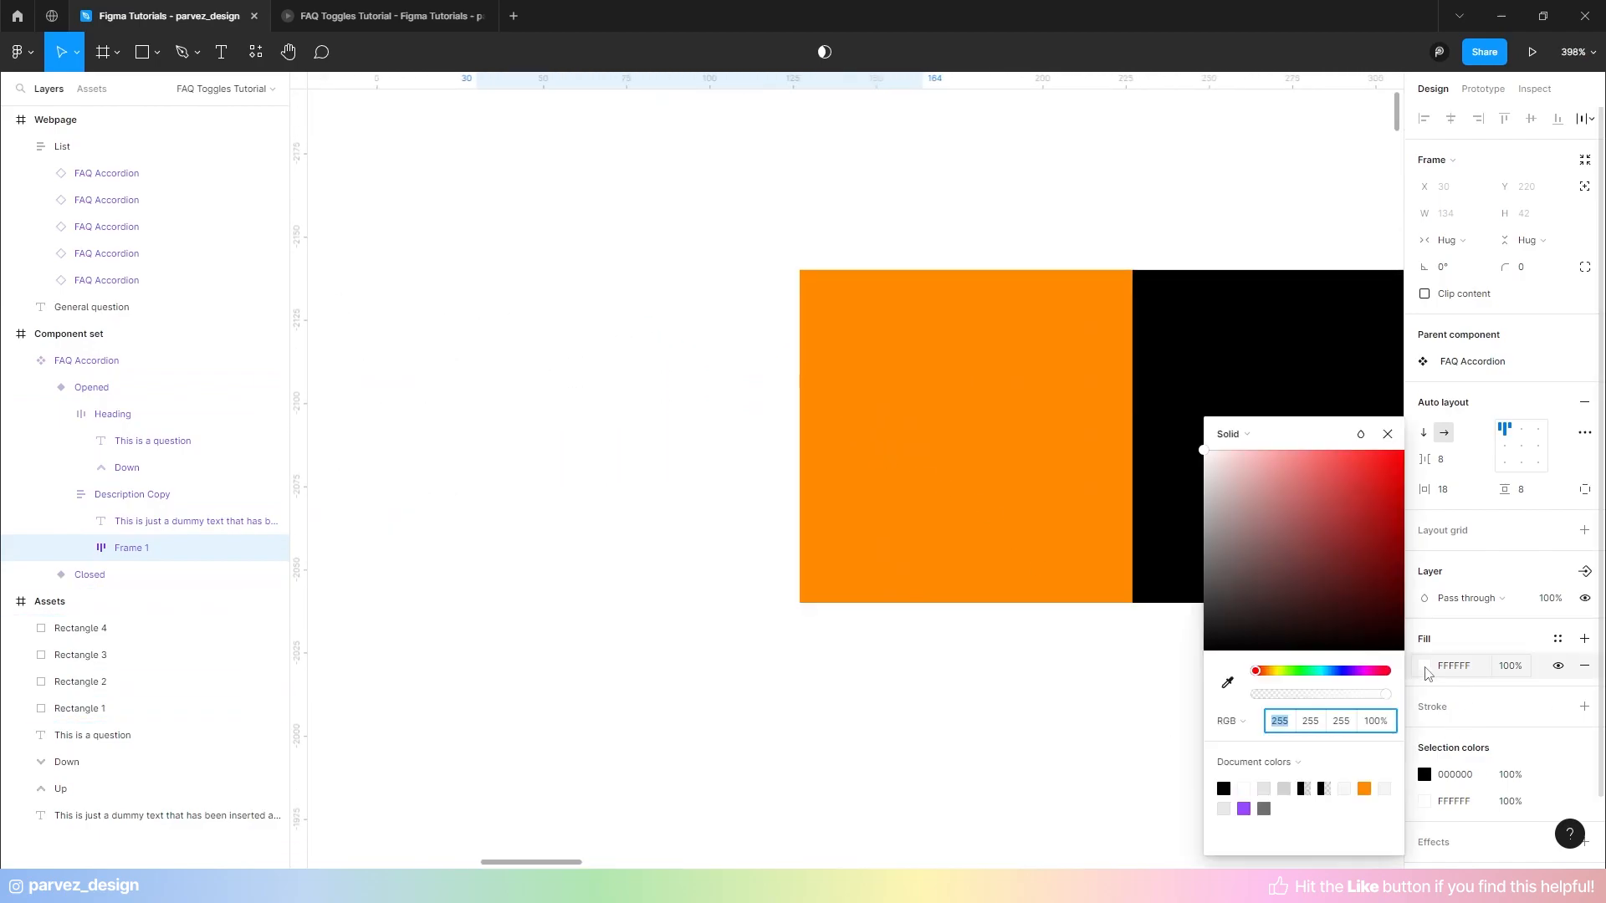
left_click(1228, 682)
left_click(1015, 502)
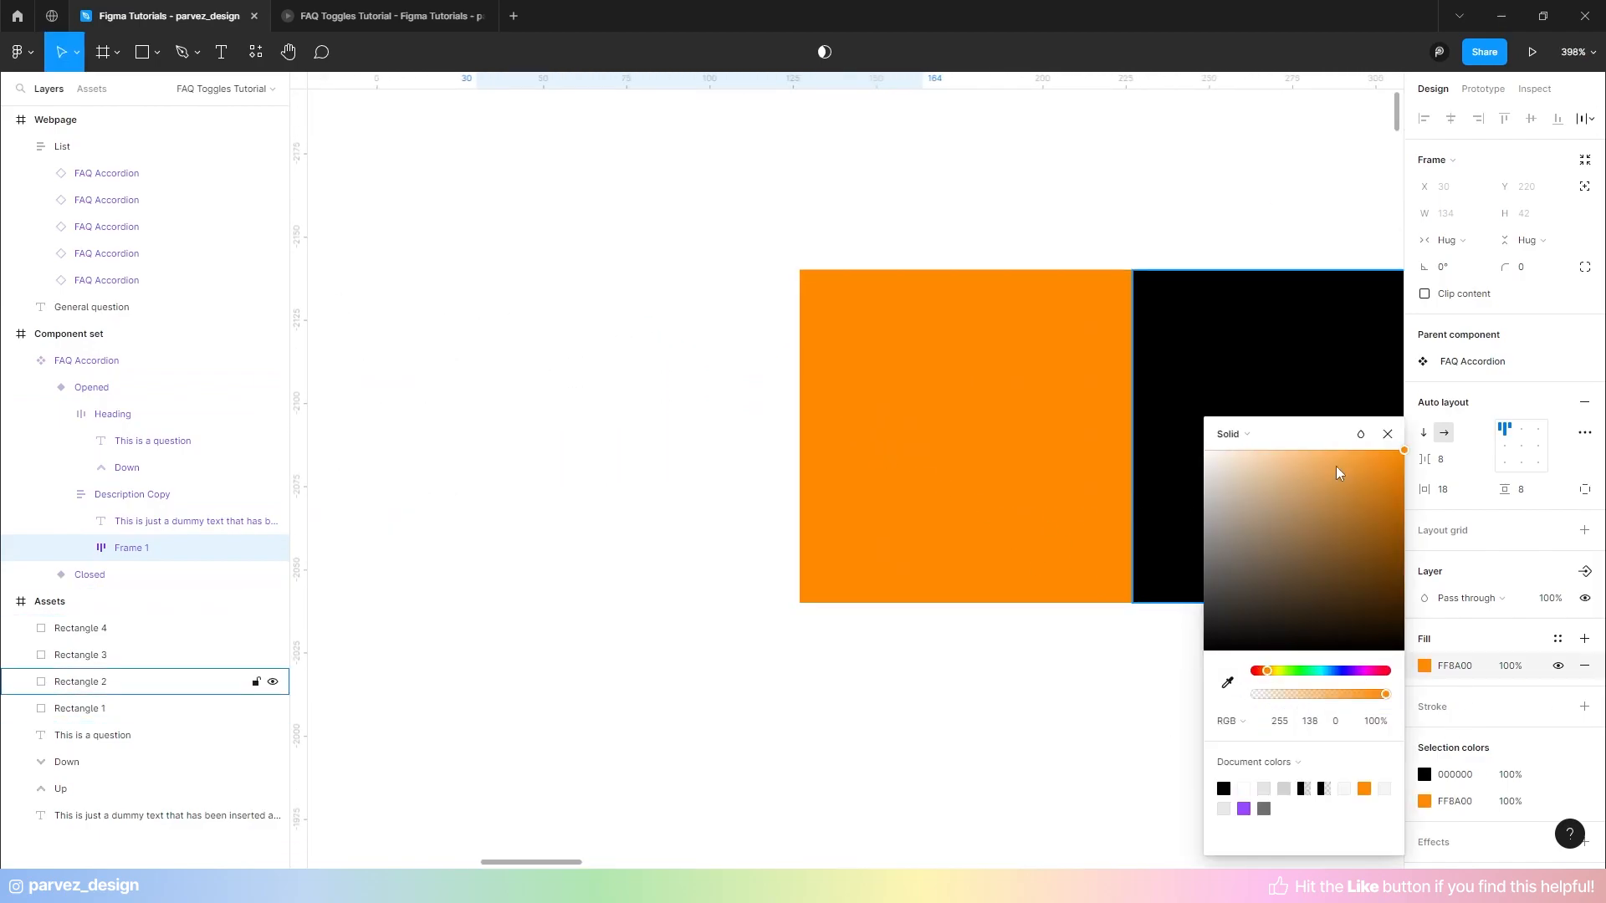
left_click(1388, 435)
- Change the "Learn more" text colour to white, FFFFFF
scroll(766, 241, "down", 6)
scroll(980, 418, "down", 8)
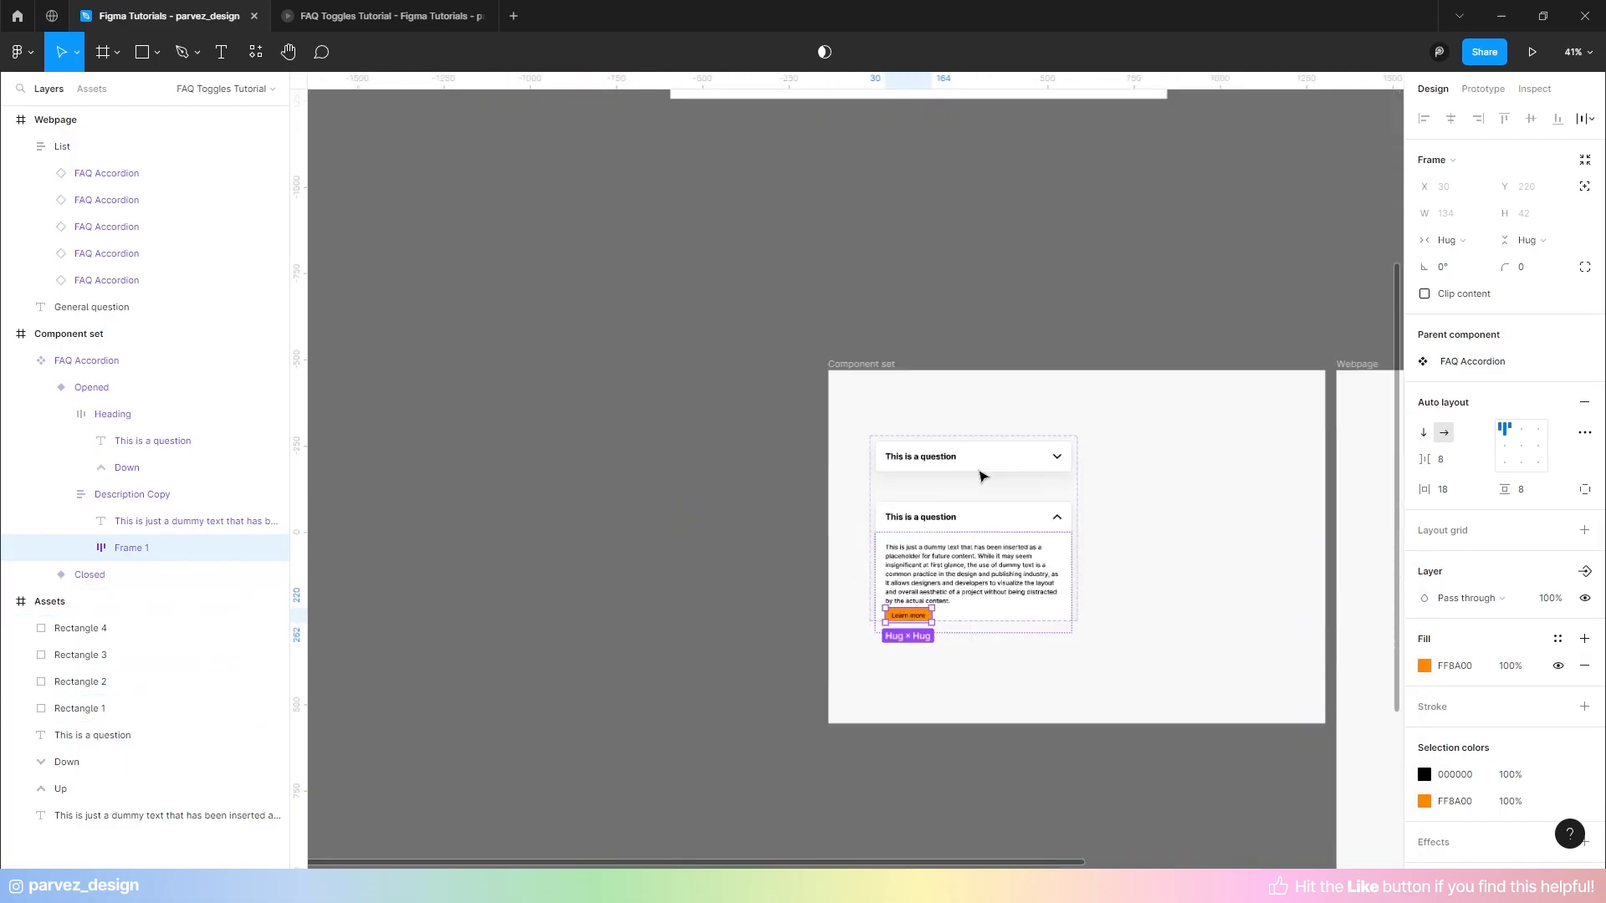
scroll(916, 410, "up", 6)
double_click(920, 455)
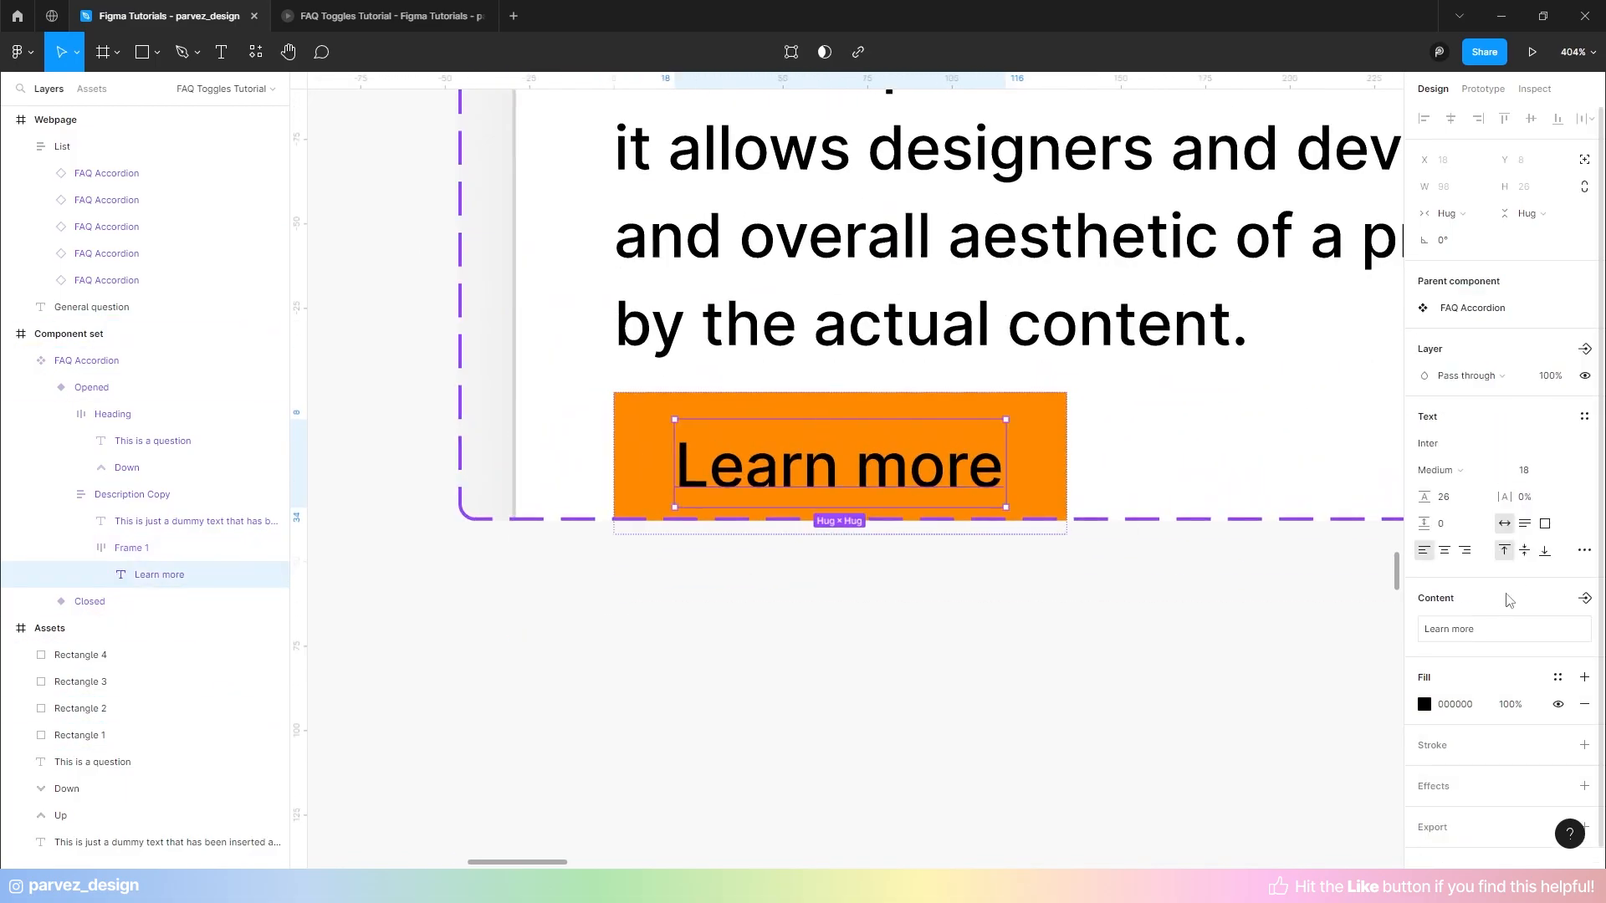
left_click(1425, 707)
left_click_drag(1280, 545, 1201, 445)
left_click(1388, 436)
- Round the corners of the orange "Learn more" frame with a radius of 3
key("shift+Return")
left_click_drag(1505, 268, 1591, 275)
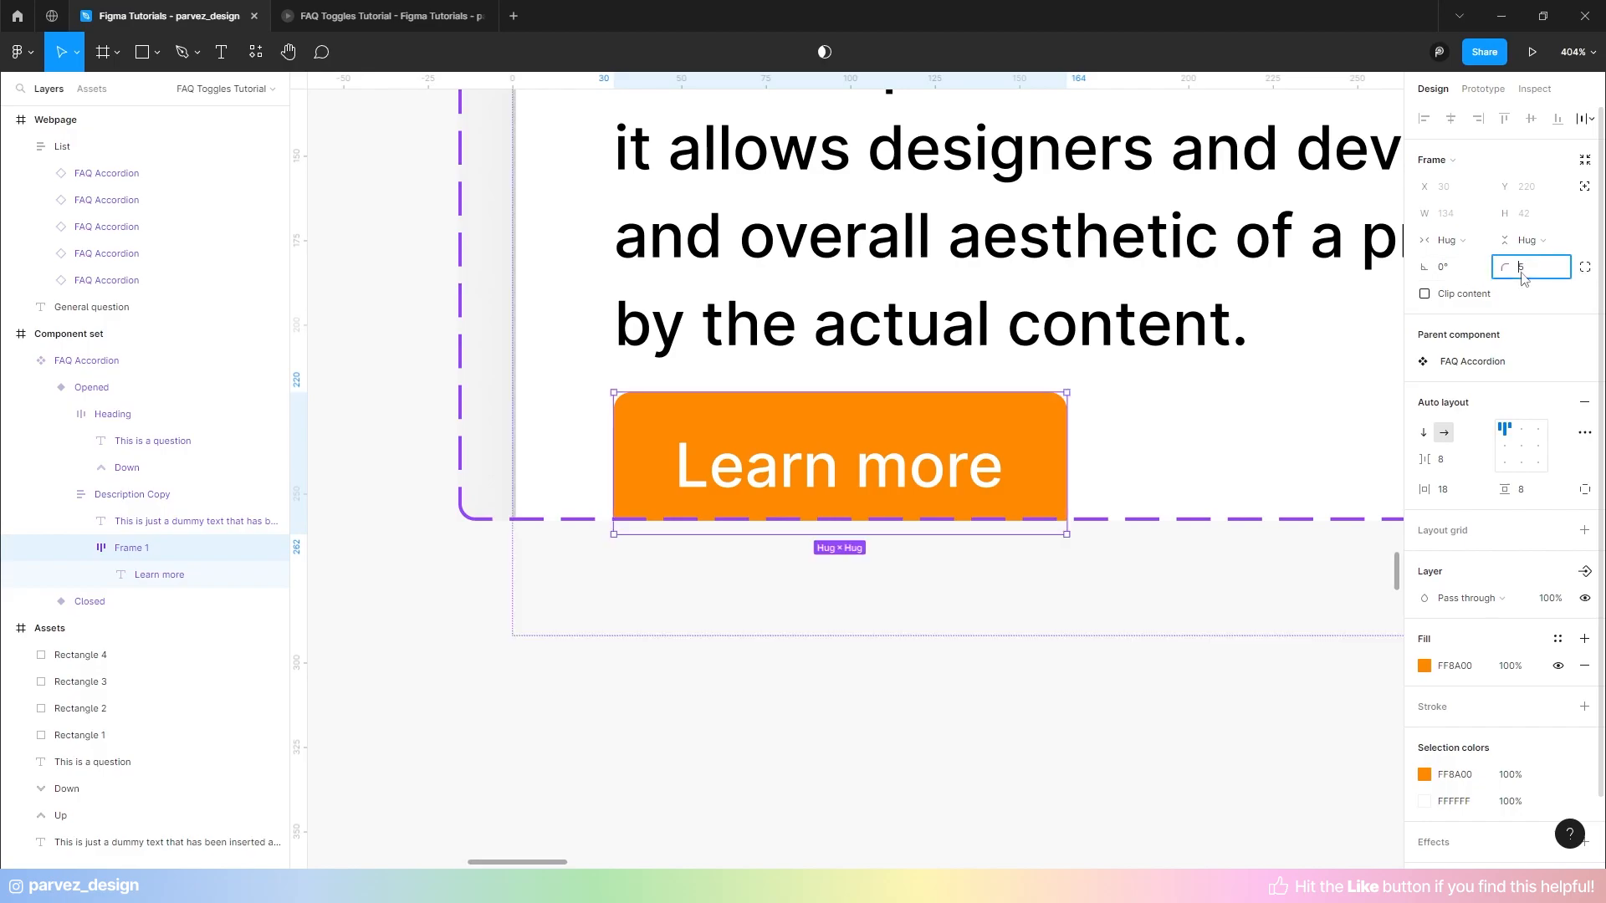
key("Down")
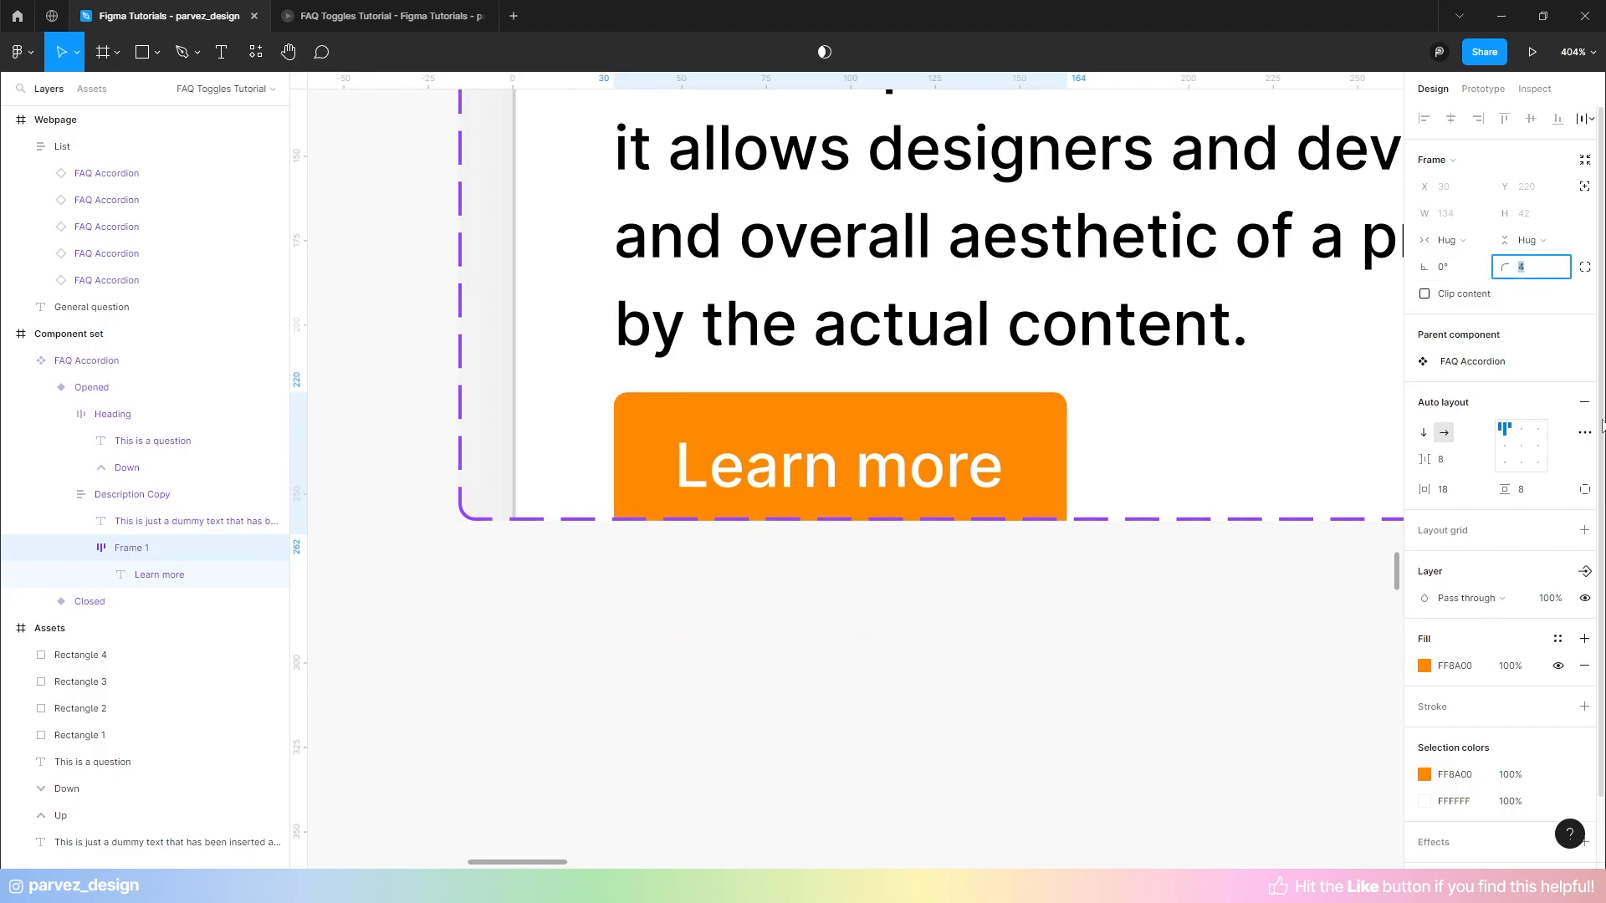
left_click(978, 748)
- Extend the FAQ Accordion component set downwards to a height of about 625 px so it encloses the whole Opened variant
scroll(461, 521, "down", 4)
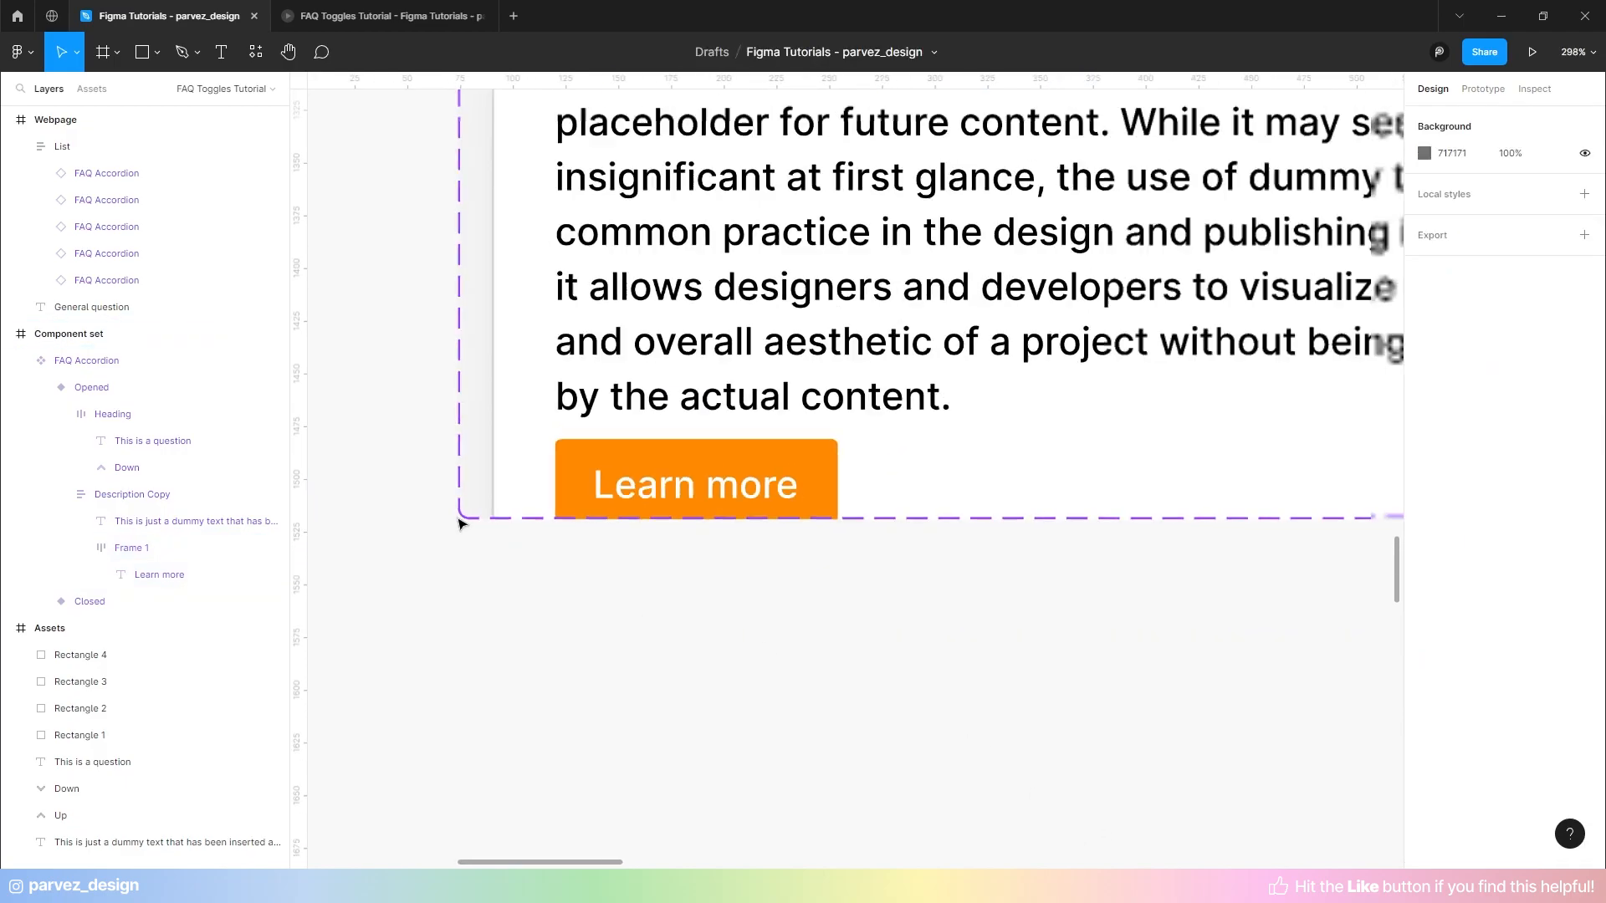
left_click_drag(655, 572, 686, 621)
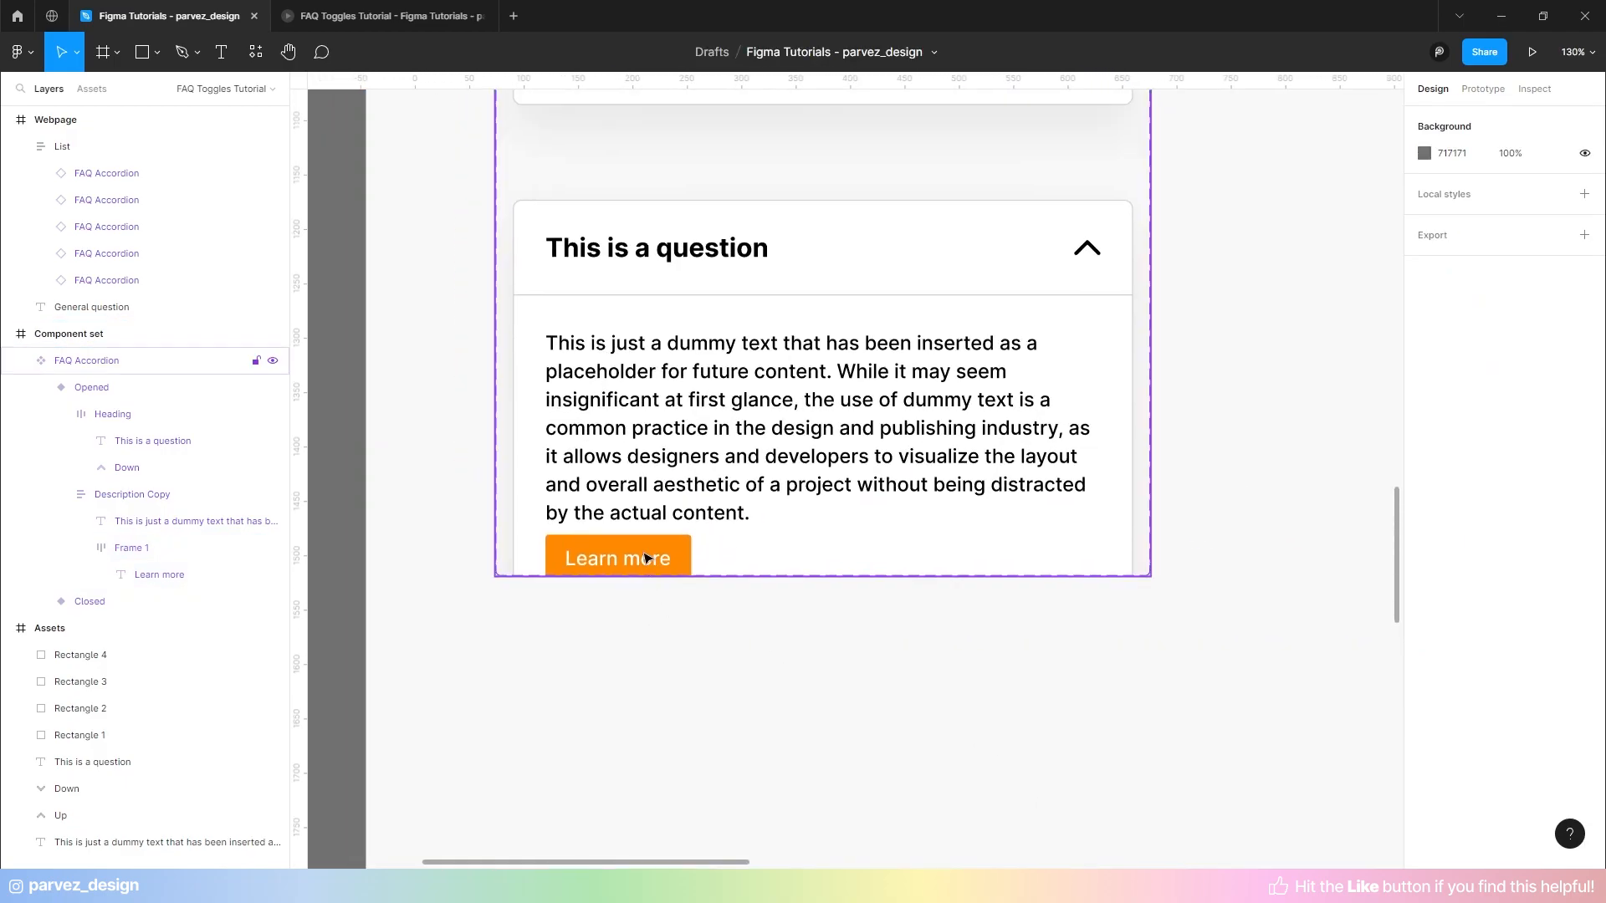
left_click(105, 363)
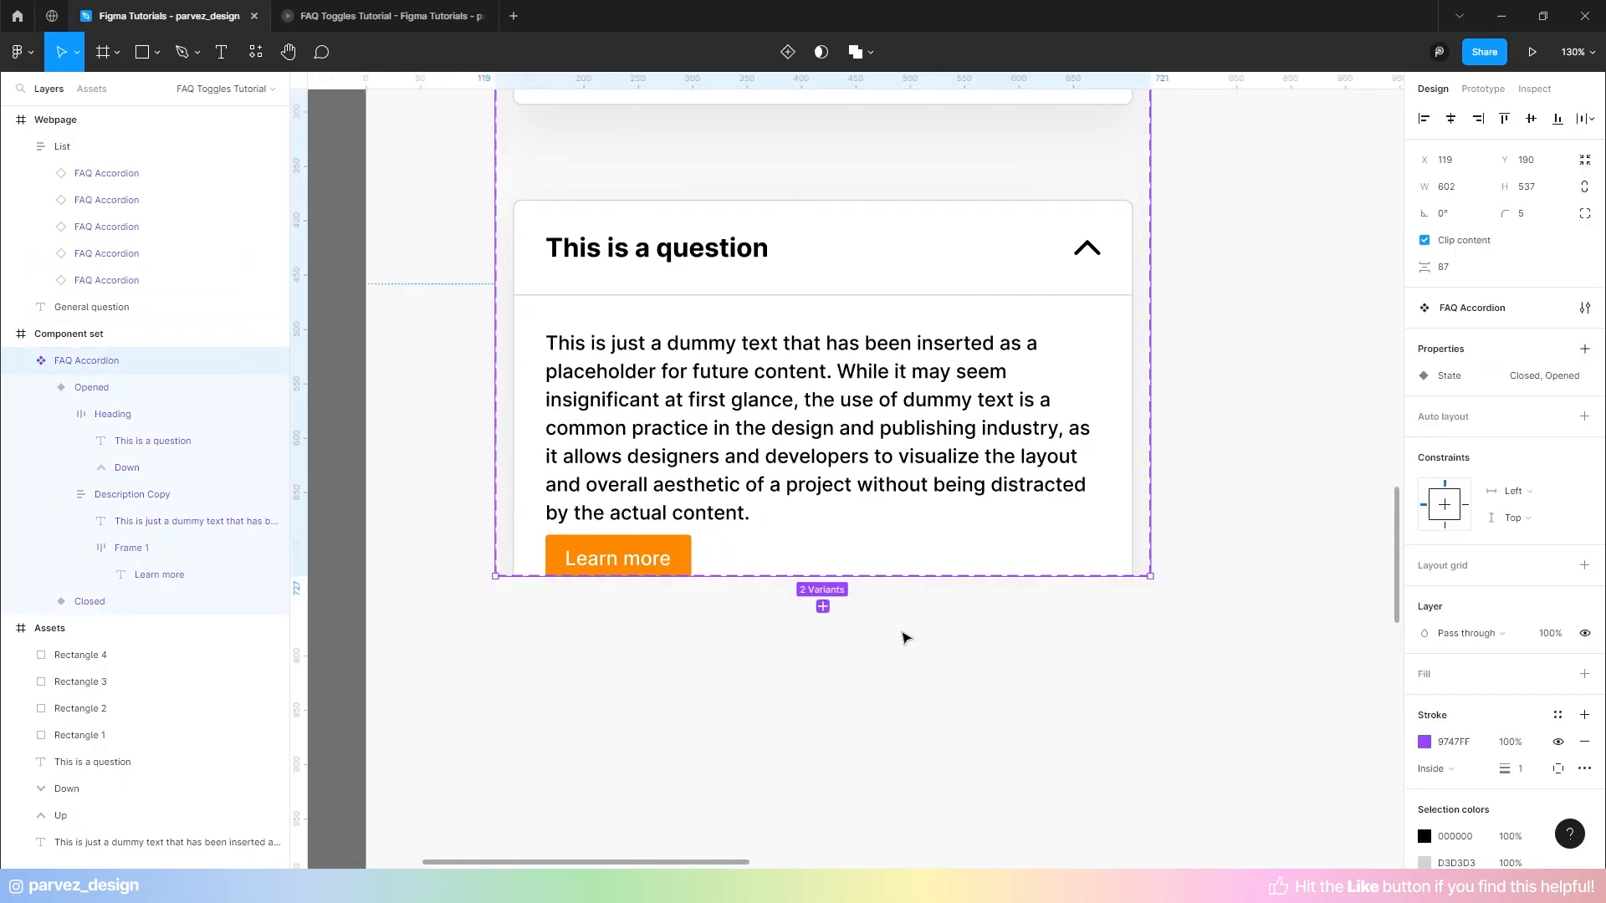
left_click_drag(876, 577, 884, 672)
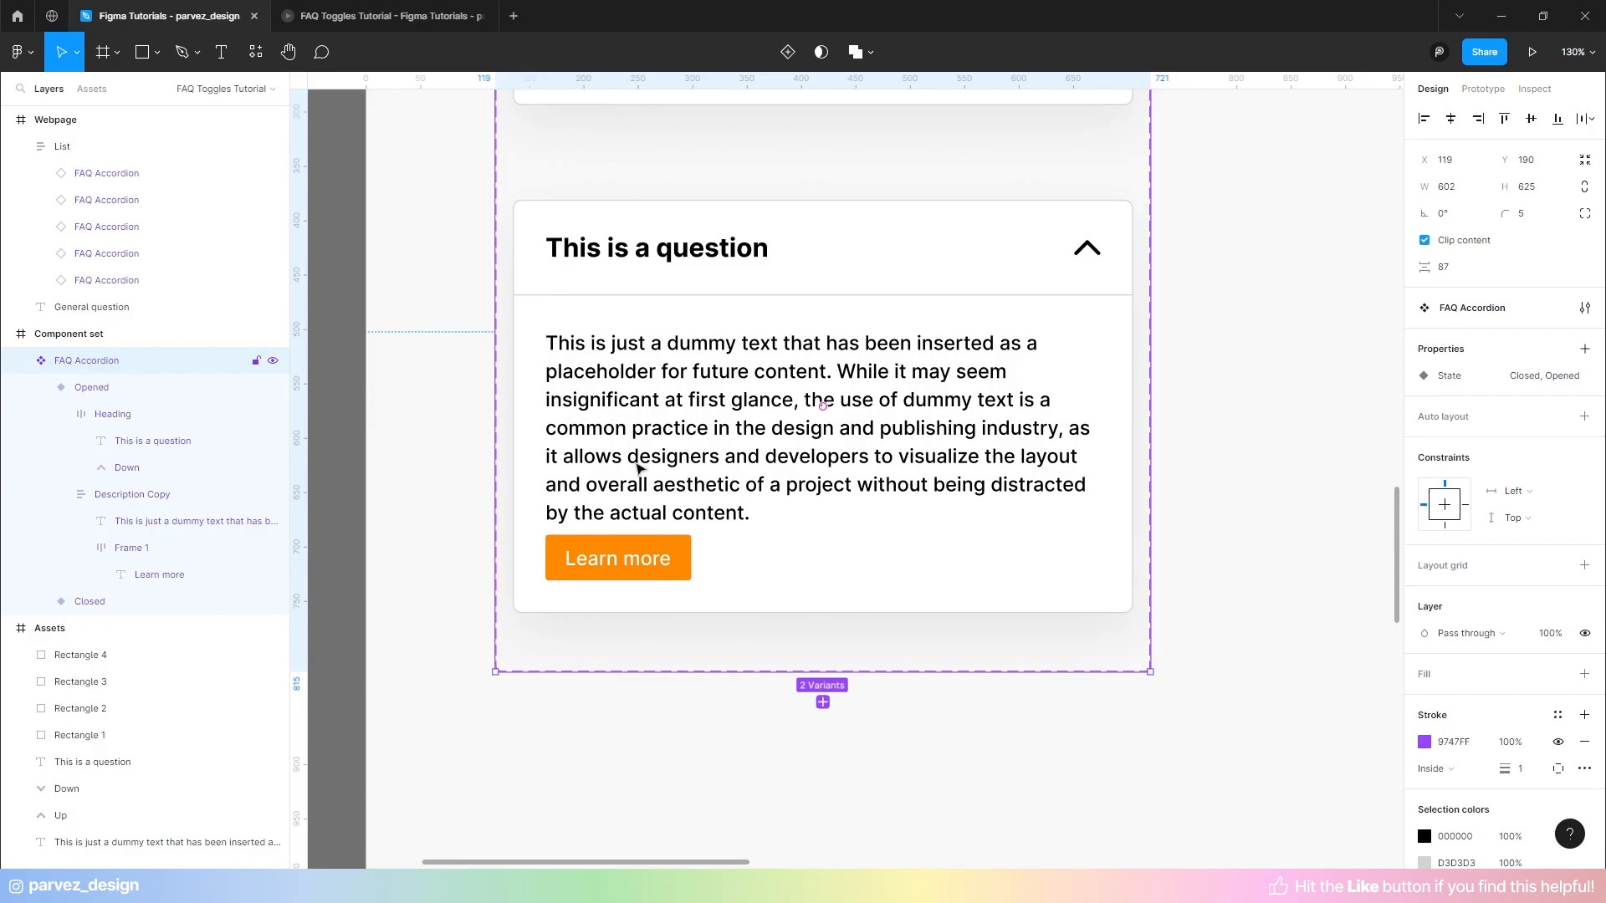
- Set the Description Copy frame's item spacing to 30 and rename the "Learn more" frame as Button
left_click(132, 494)
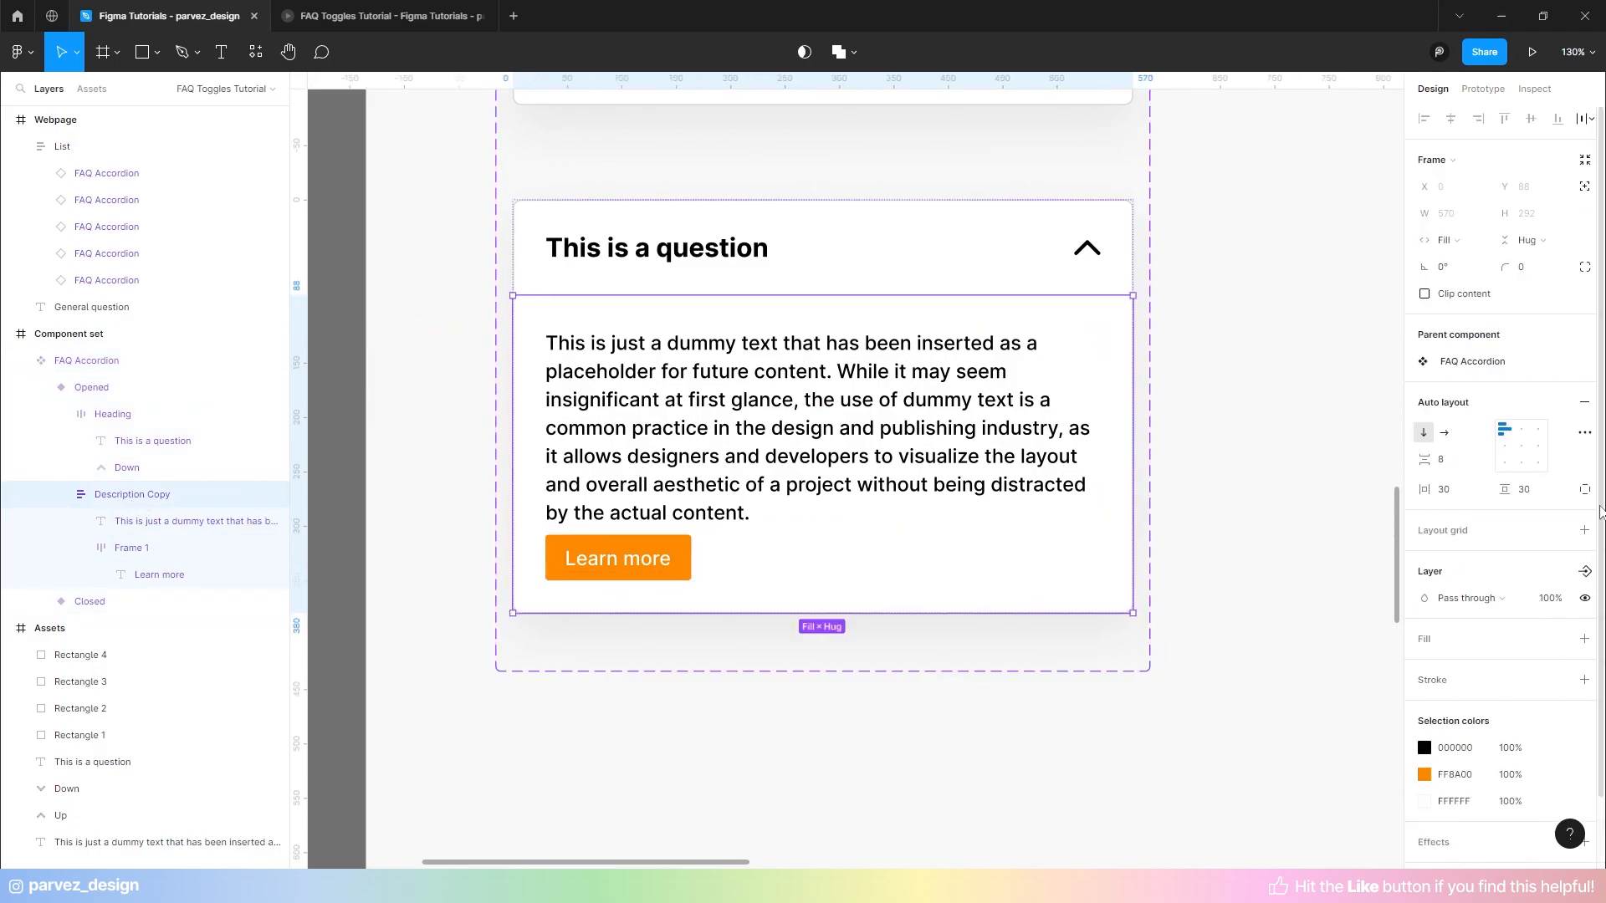
left_click_drag(1427, 461, 1463, 472)
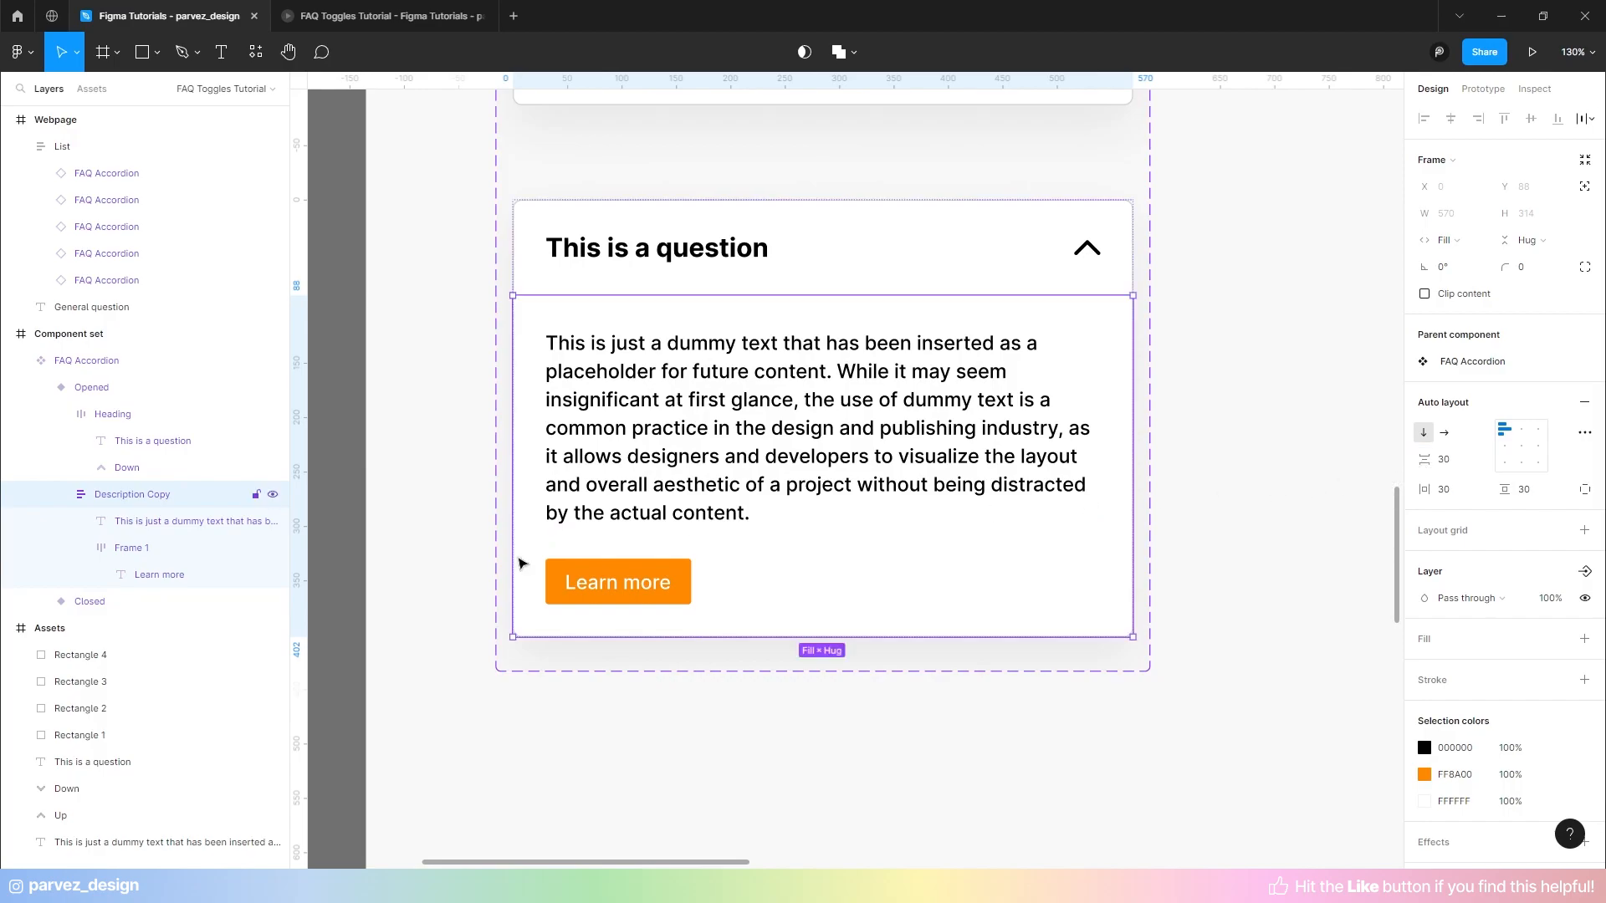
double_click(127, 549)
type("Button")
key("Return")
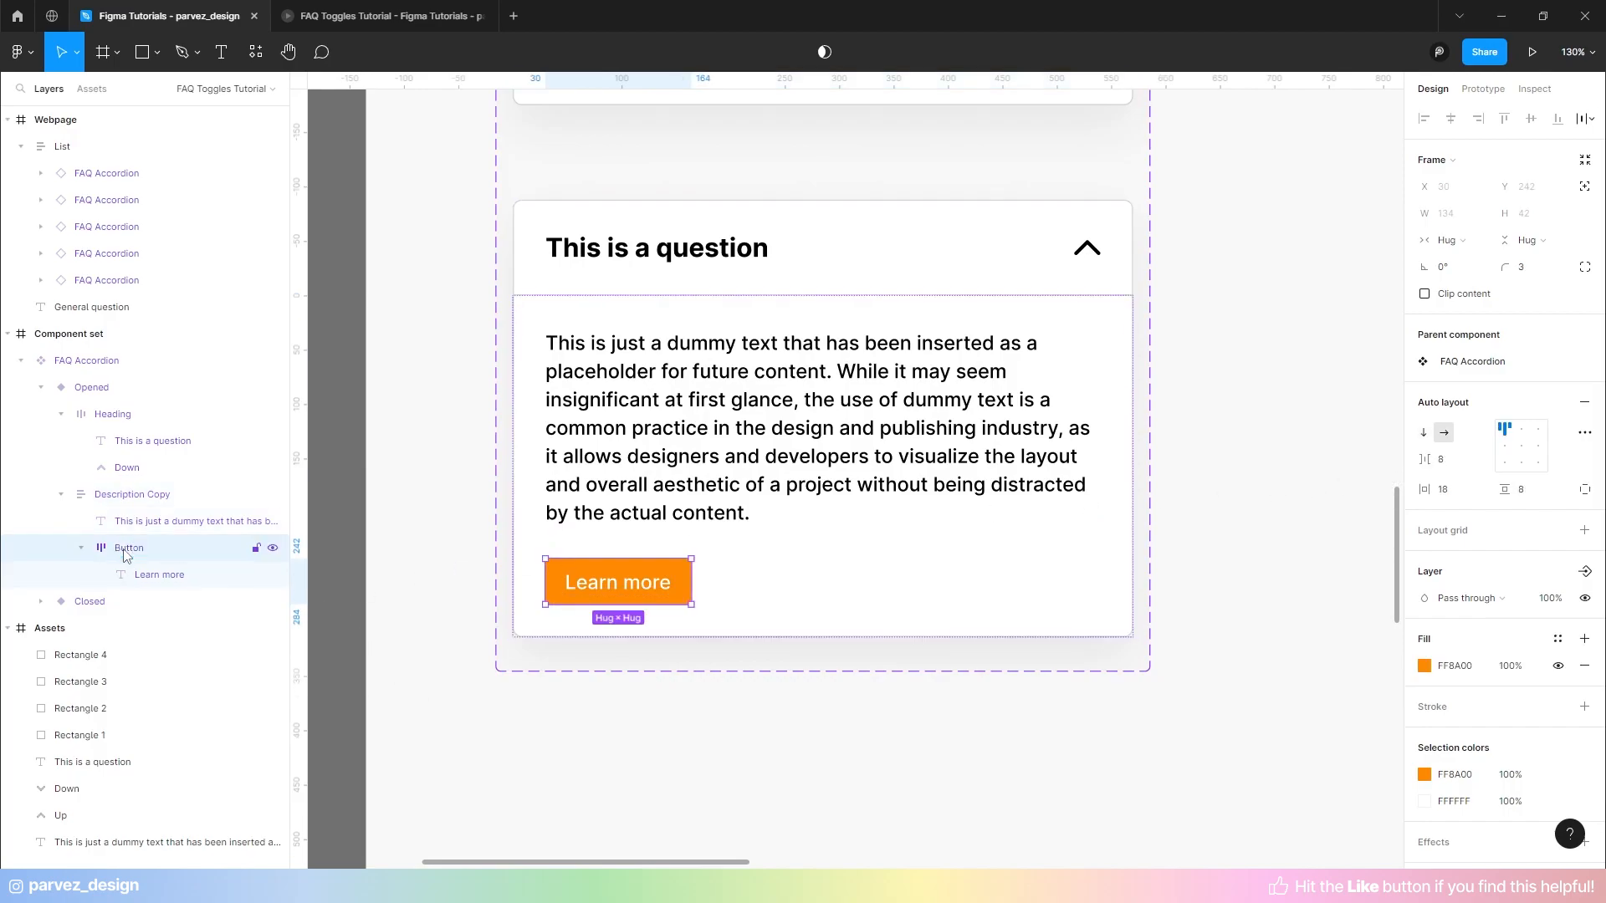
left_click(777, 771)
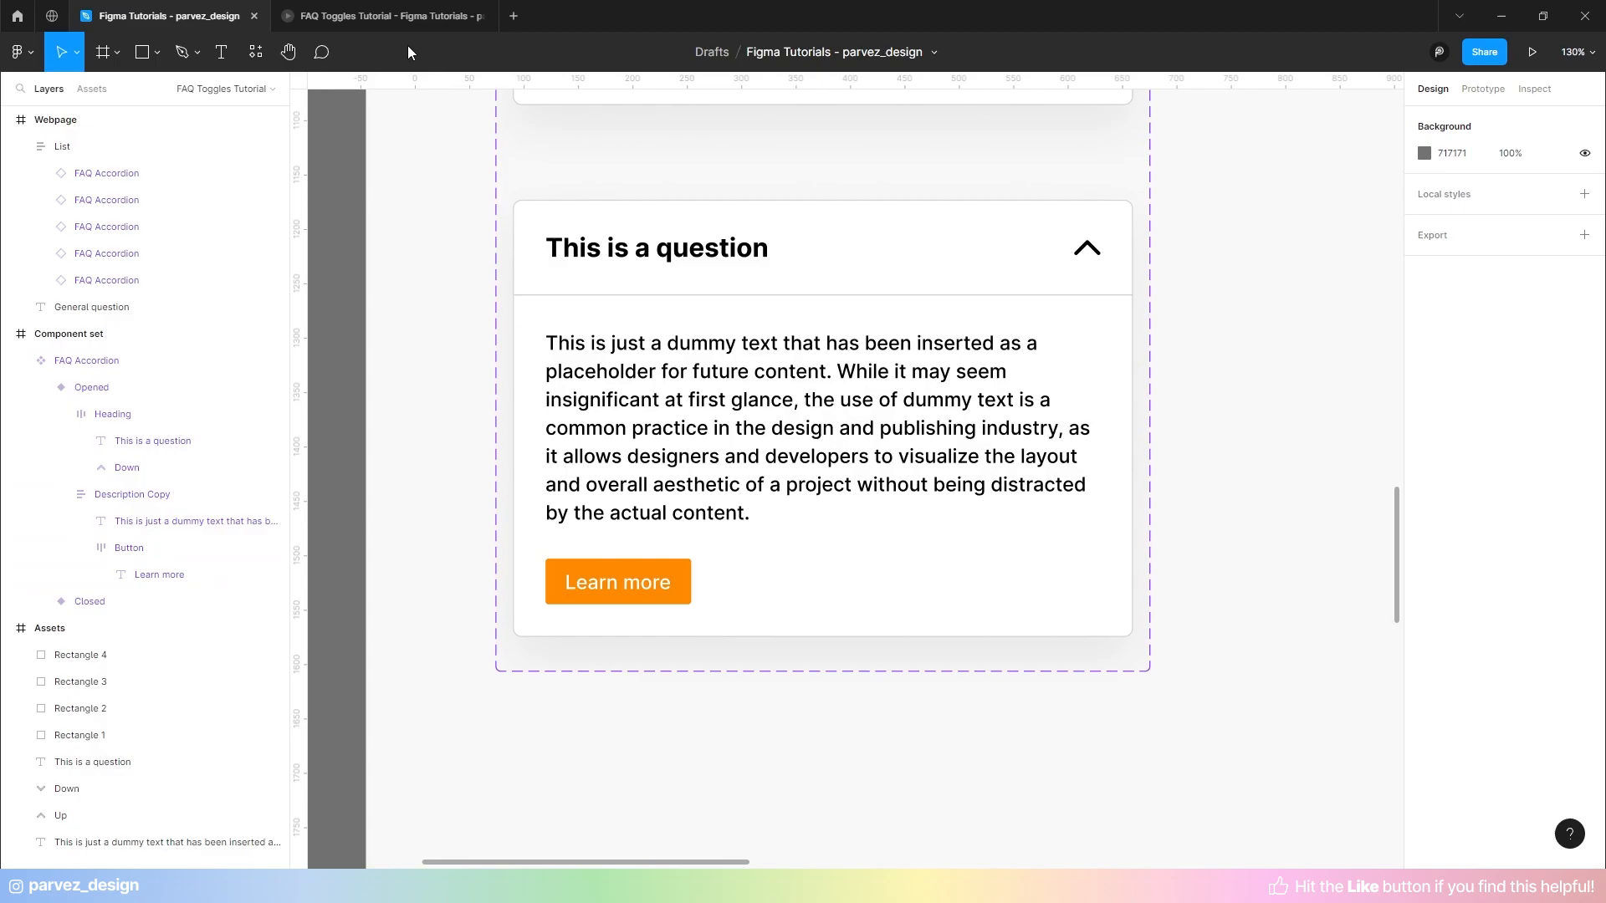
- Preview the Webpage prototype and test opening and closing the first two accordions with the new button
left_click(397, 18)
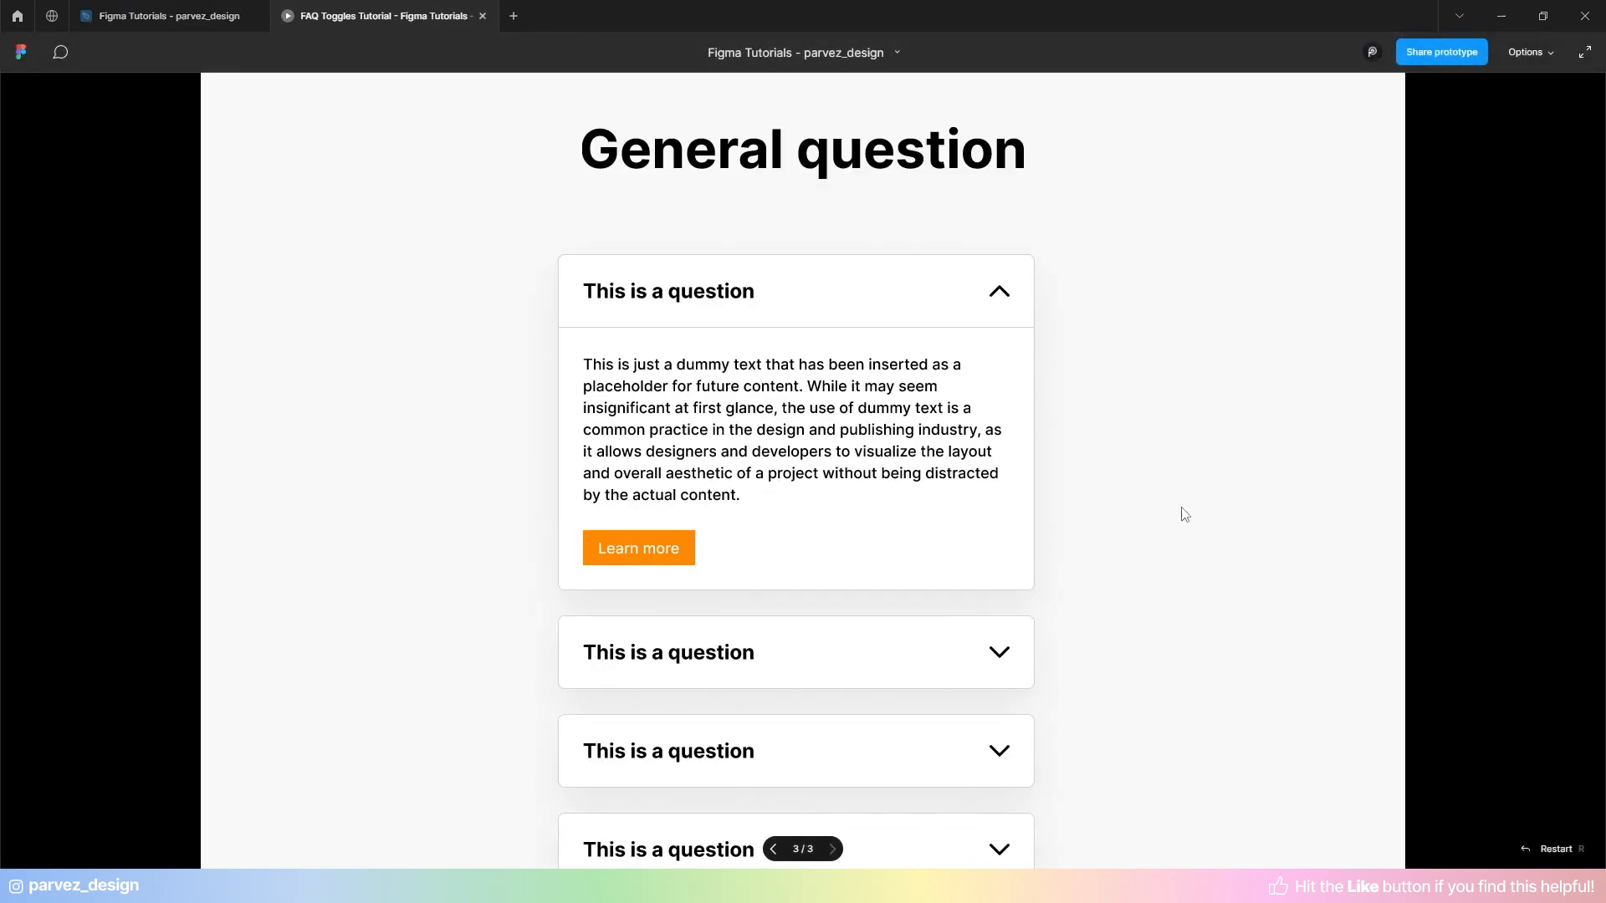
left_click(996, 319)
left_click(998, 322)
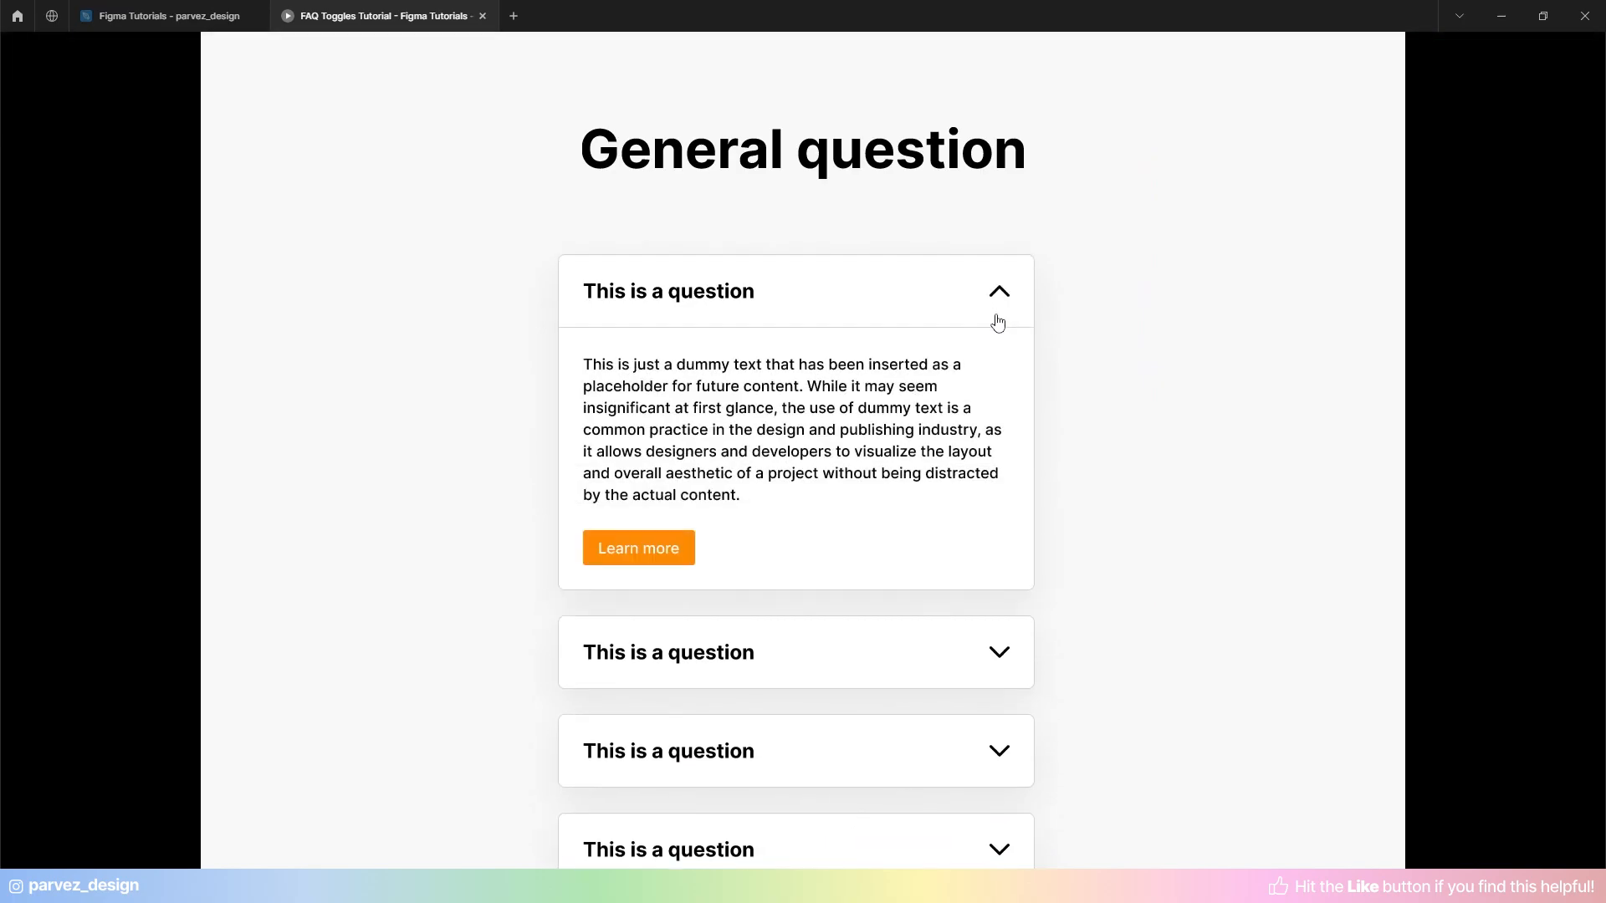
left_click(997, 321)
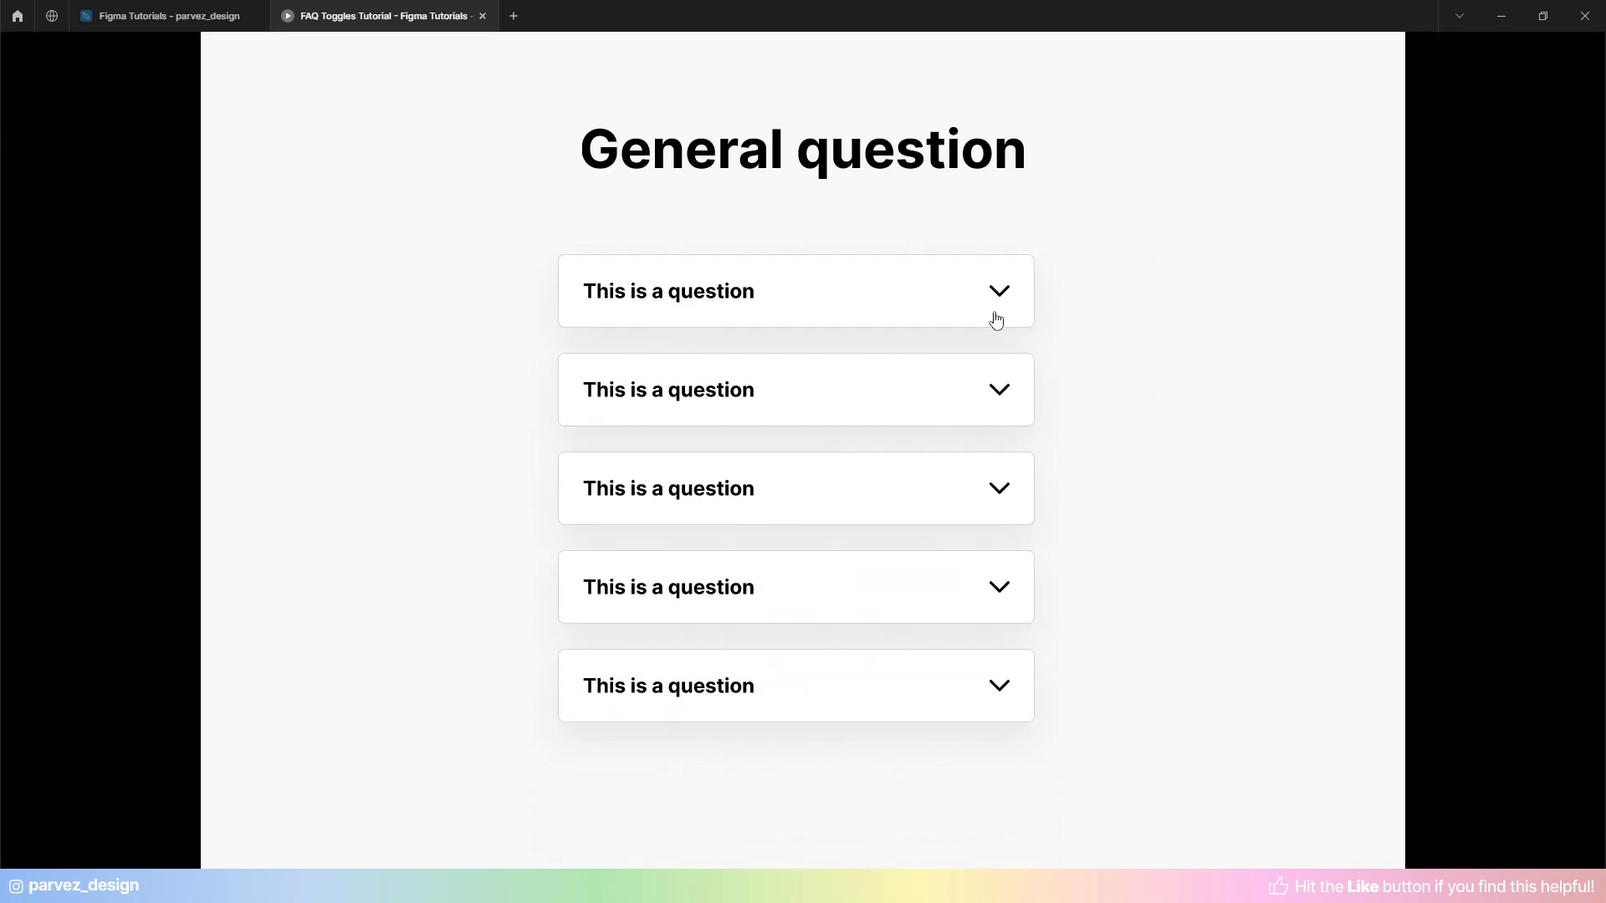
left_click(992, 315)
scroll(954, 468, "down", 2)
left_click(947, 512)
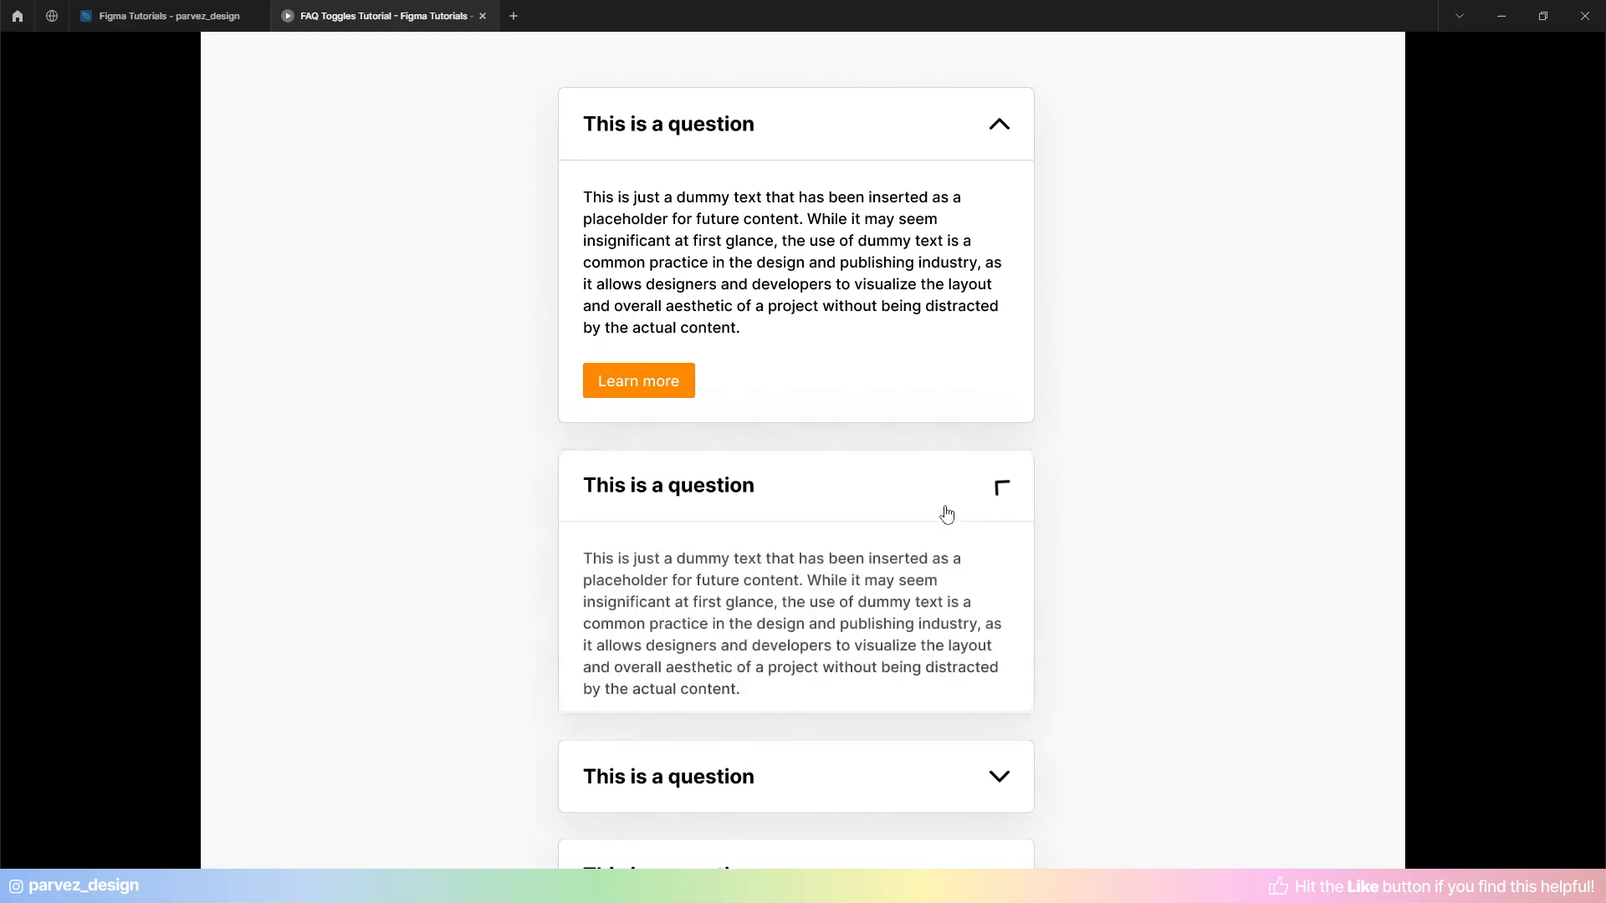
scroll(947, 512, "down", 3)
- Return to the design file and widen all five FAQ Accordion instances on the Webpage to about 874 px using the layout grid
left_click(168, 16)
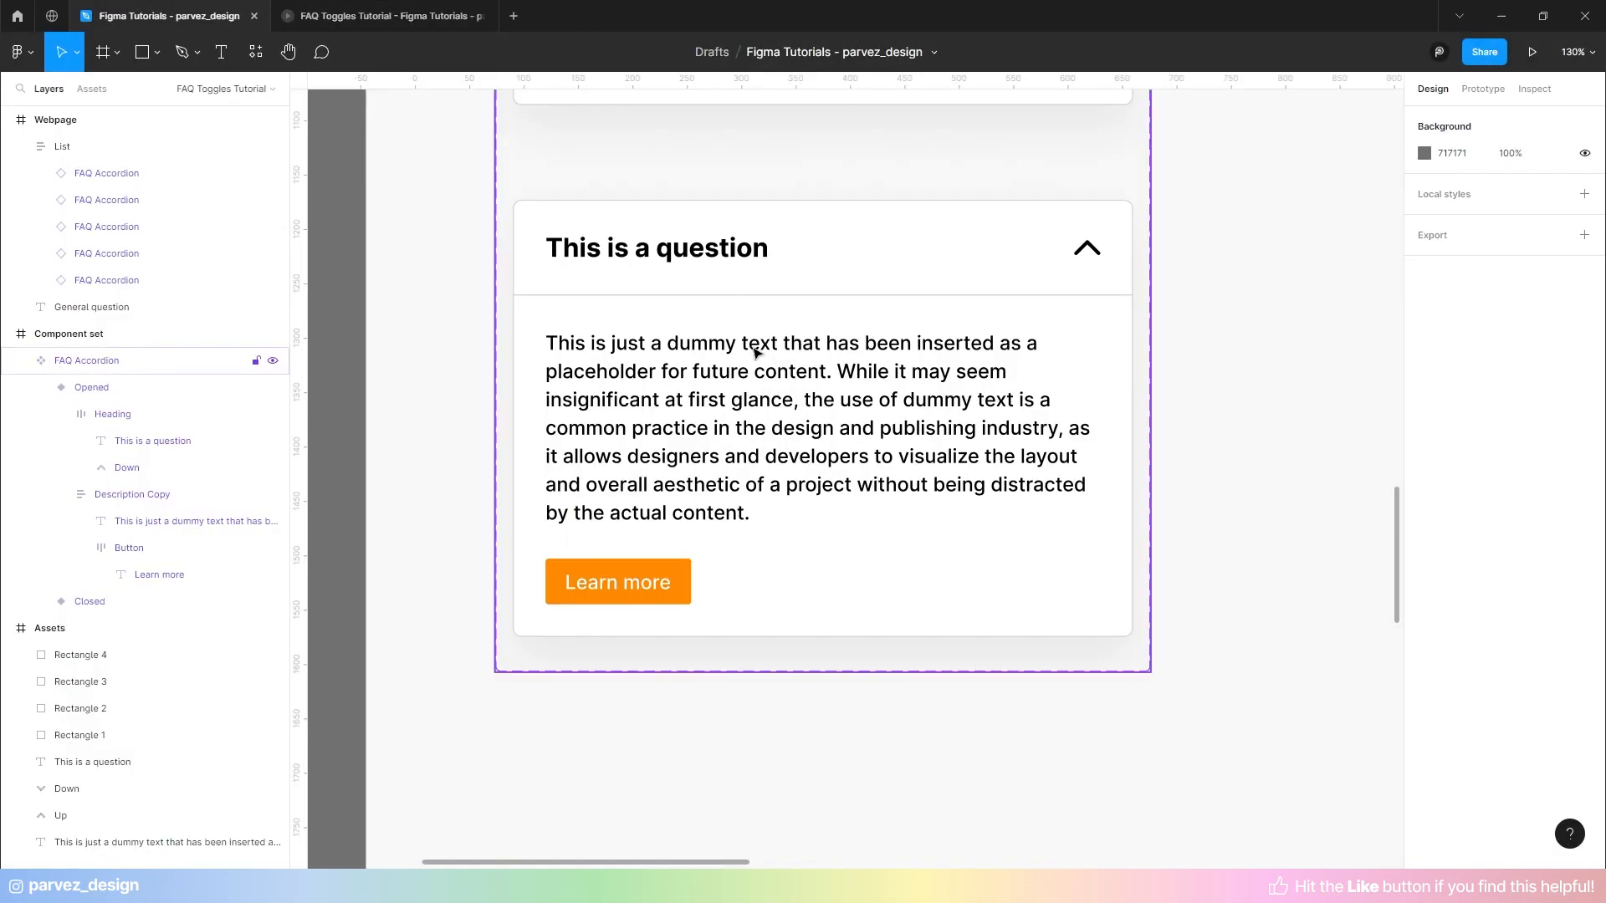
scroll(776, 429, "down", 5)
scroll(962, 351, "up", 3)
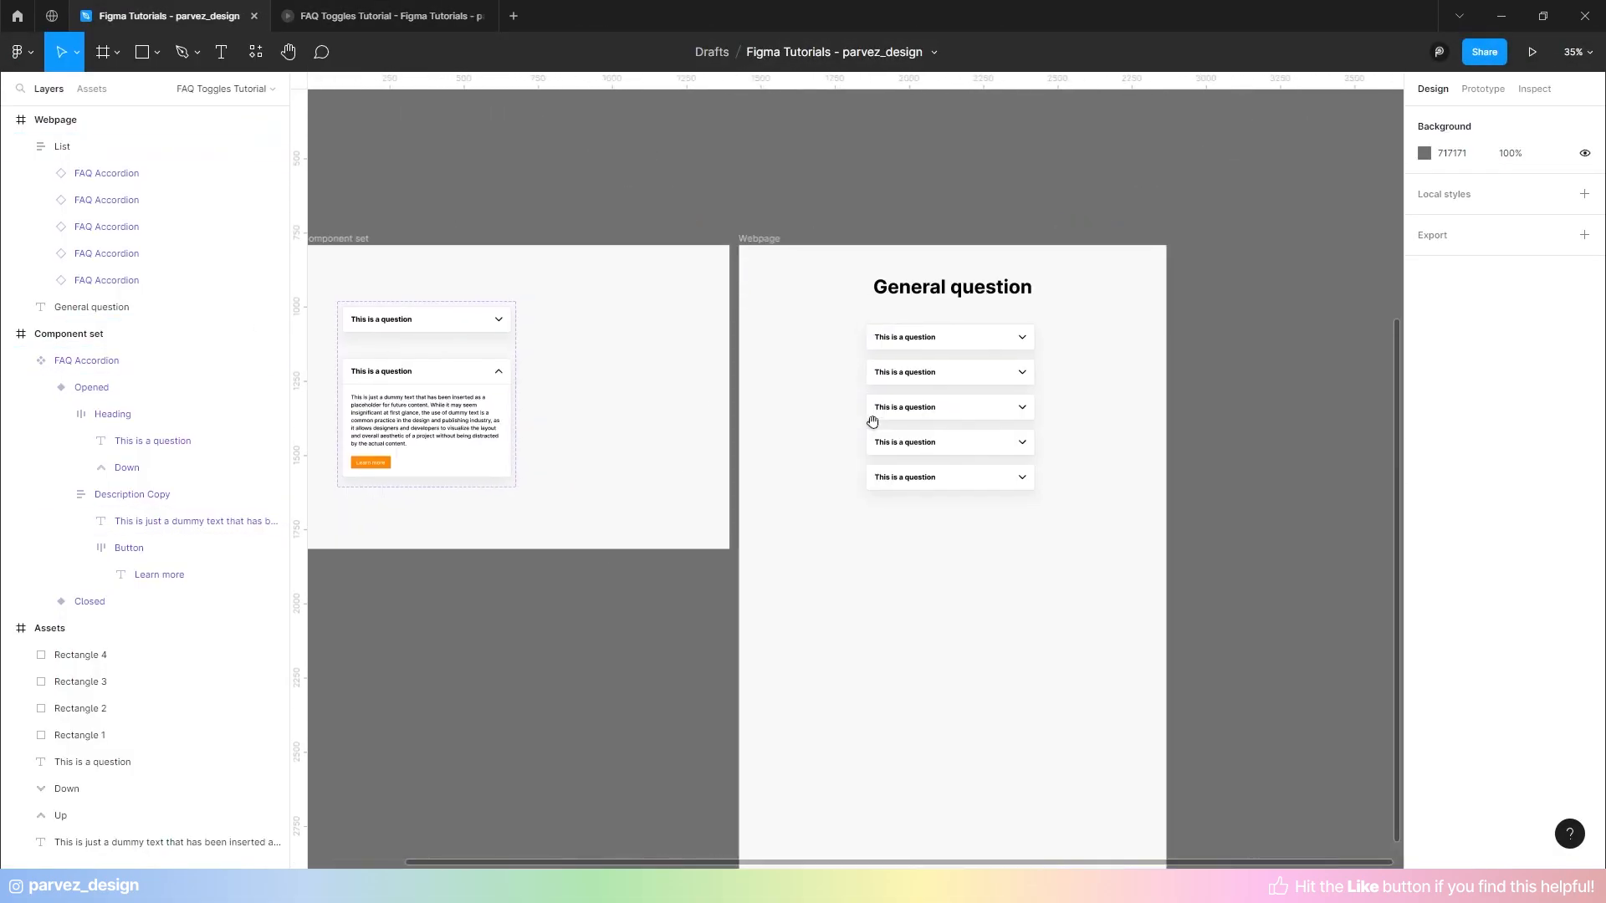
left_click(1070, 363)
scroll(1037, 373, "right", 1)
scroll(1005, 383, "up", 2)
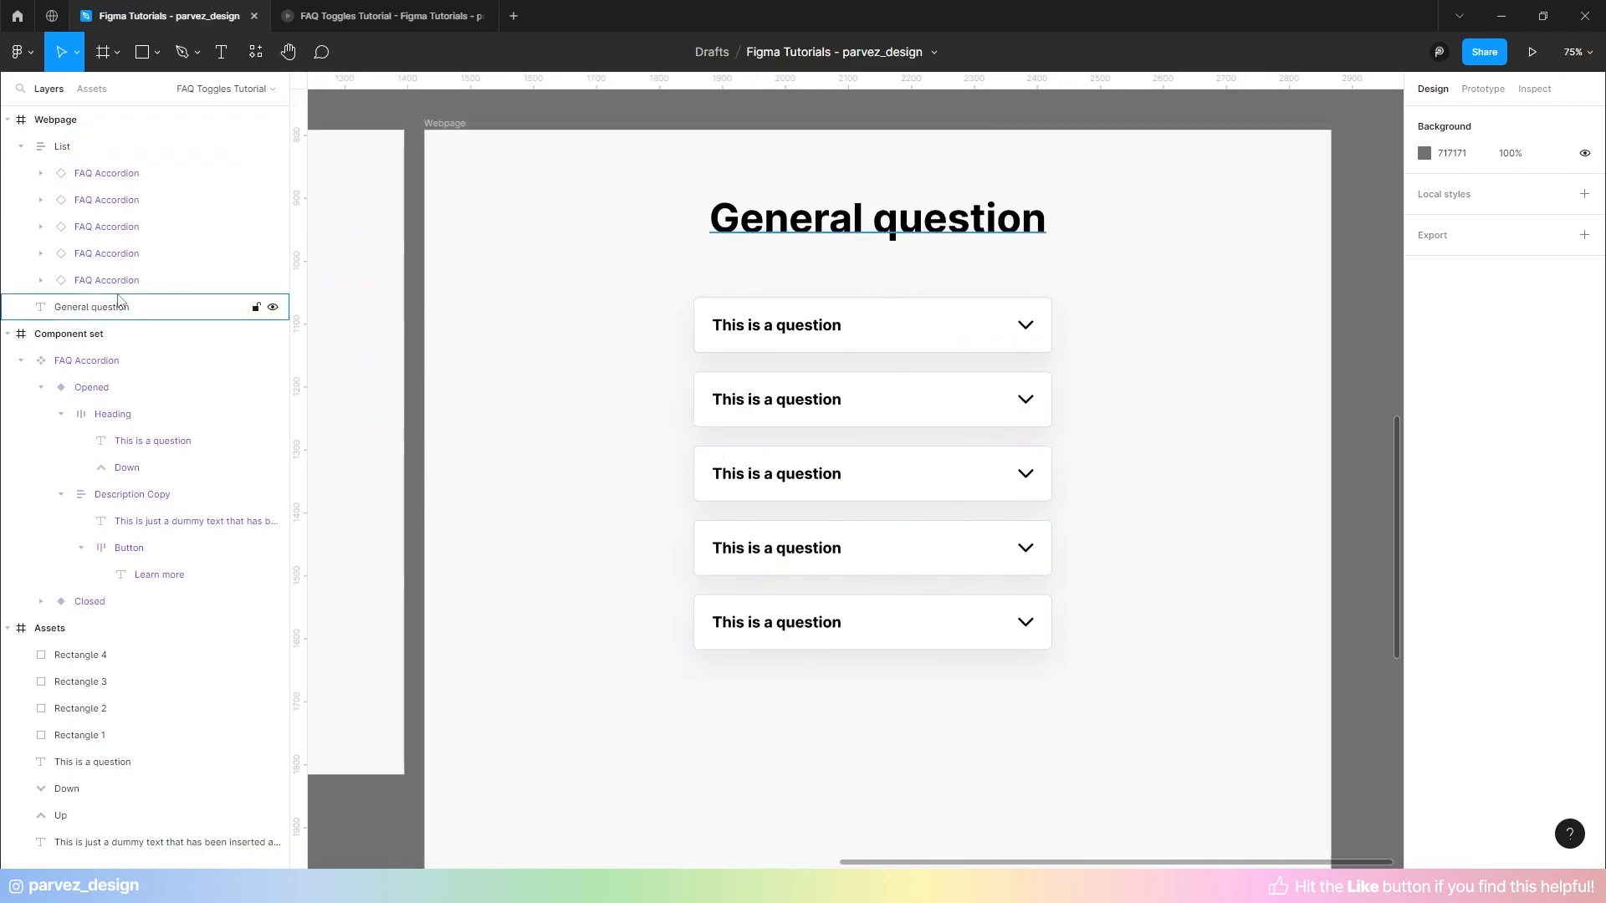
left_click(107, 173)
left_click(132, 279, "shift")
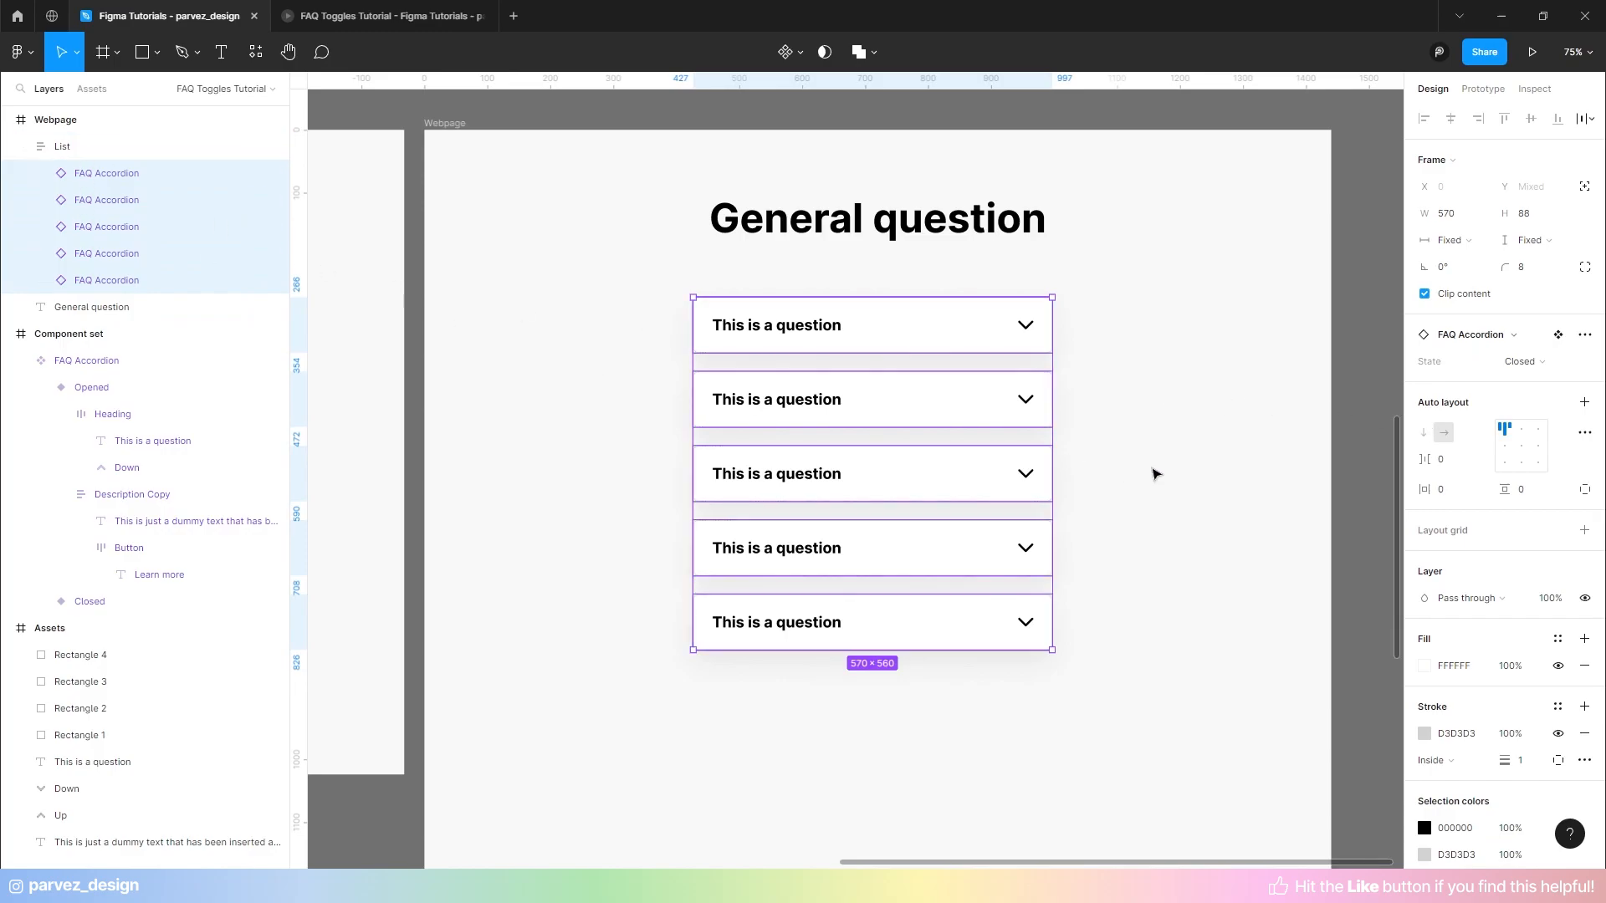
key("ctrl+shift+4")
left_click_drag(1072, 425, 1243, 410)
key("ctrl+z")
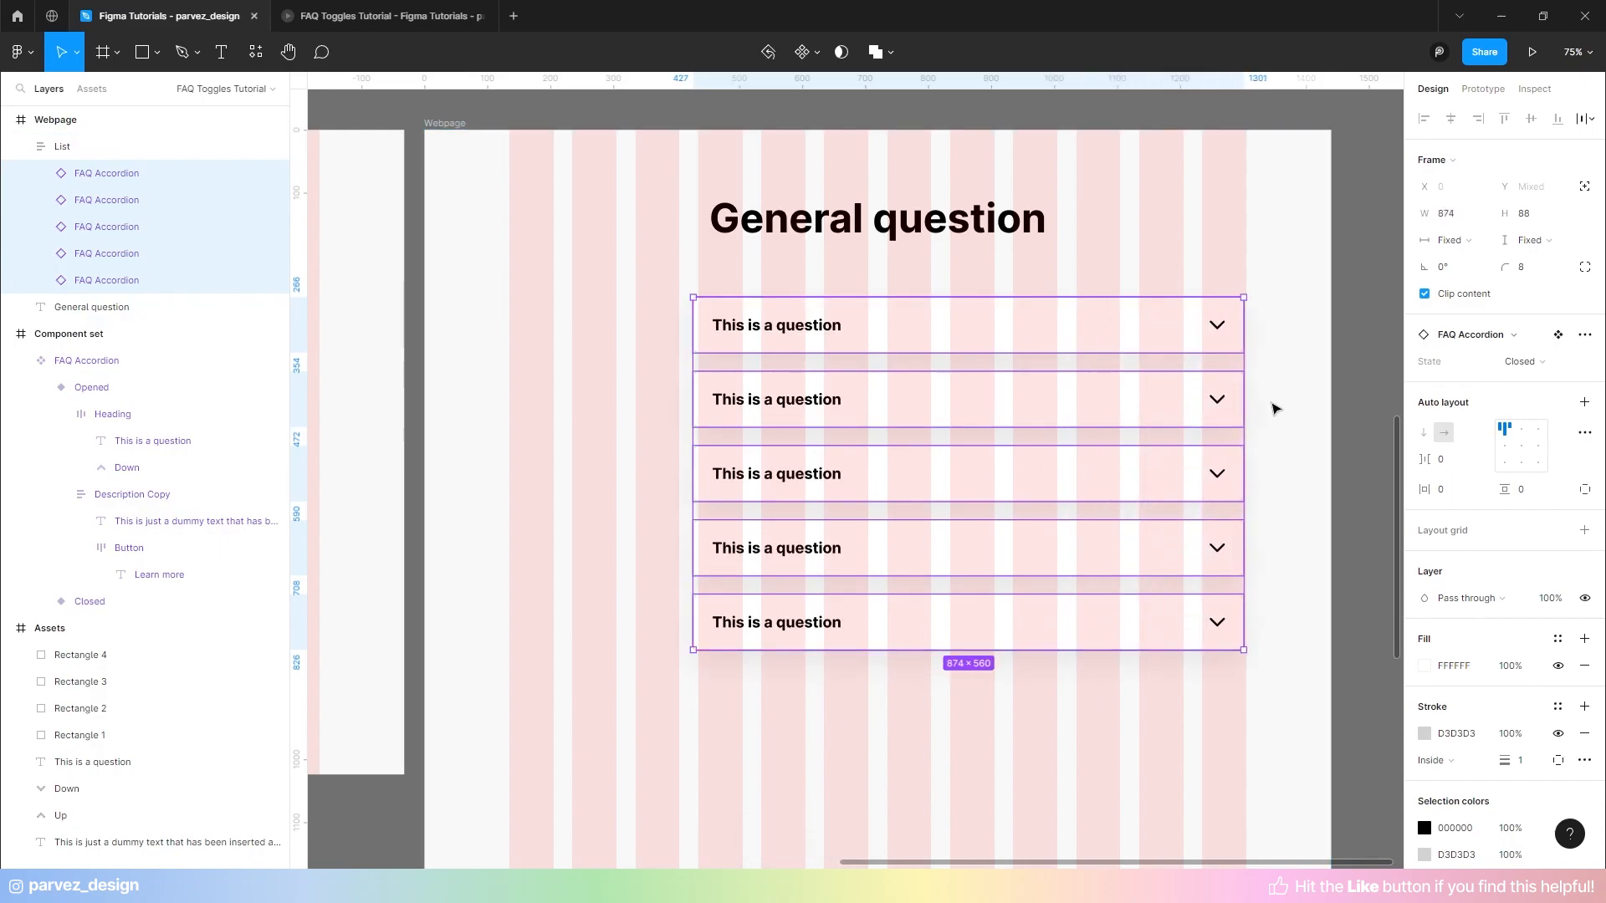
left_click(1272, 408)
key("ctrl+shift+4")
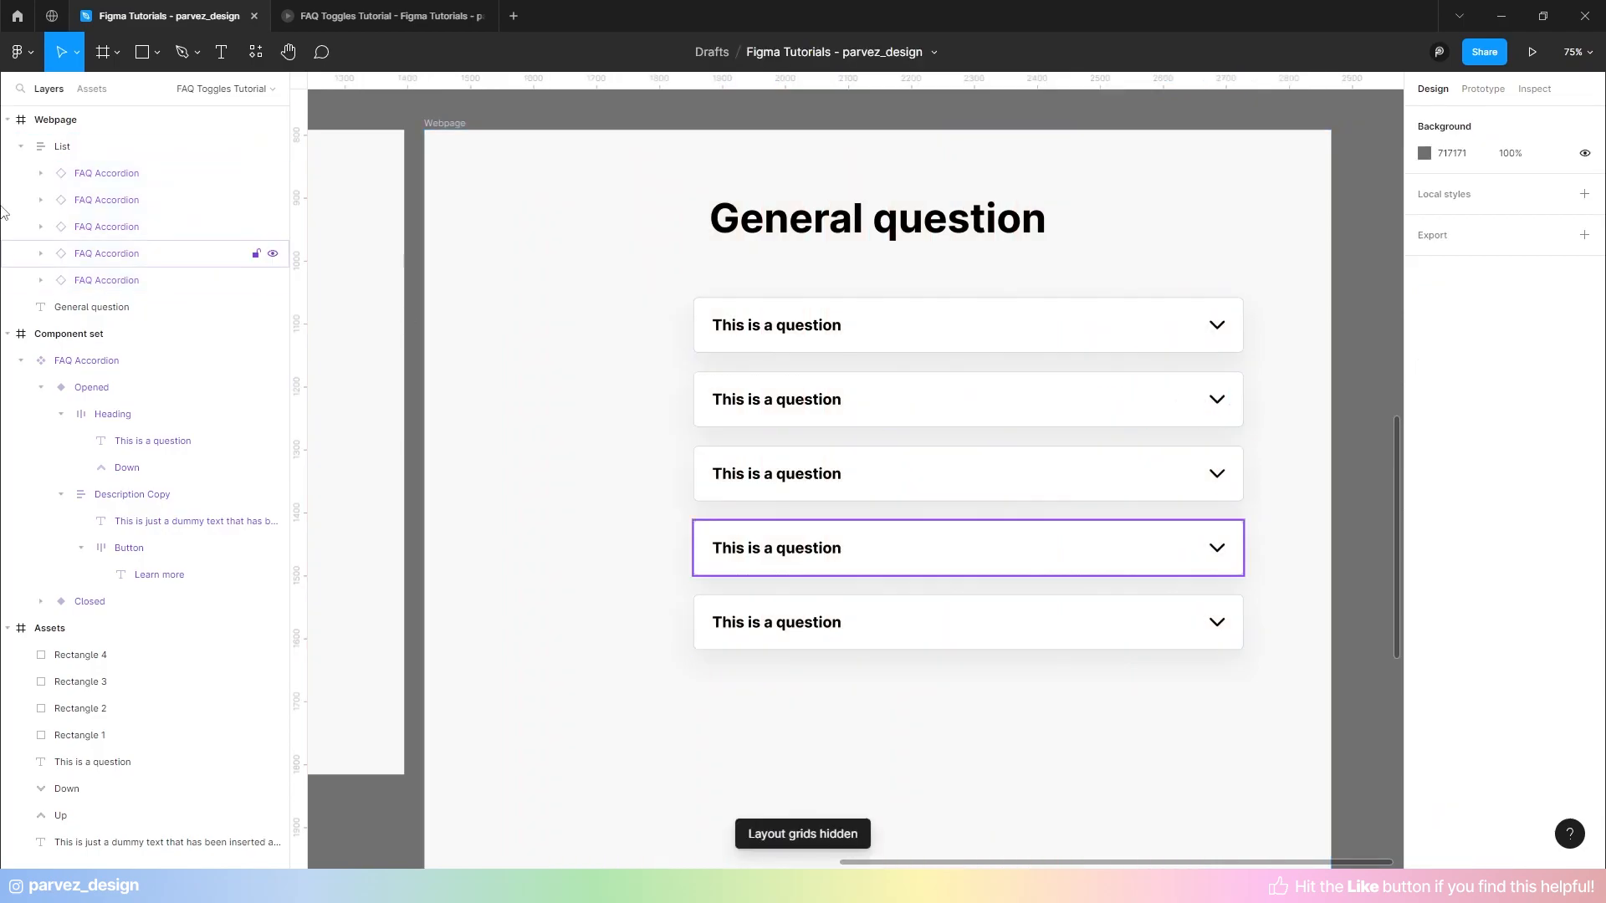
- Centre the accordion List horizontally within the Webpage frame
left_click(59, 146)
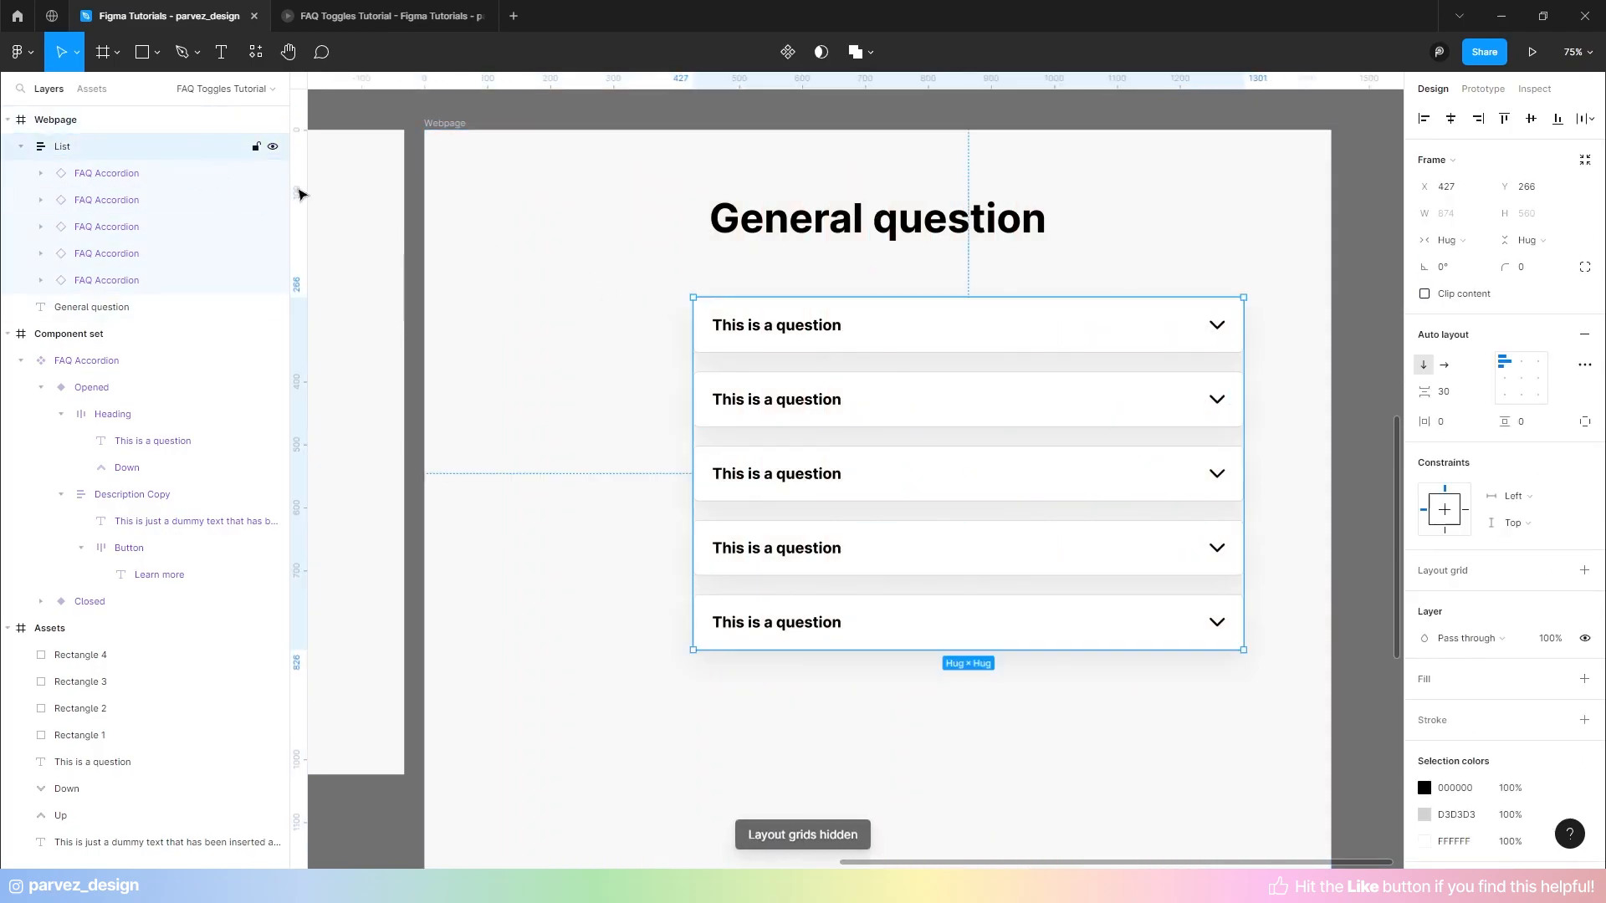
key("alt+h")
left_click(973, 729)
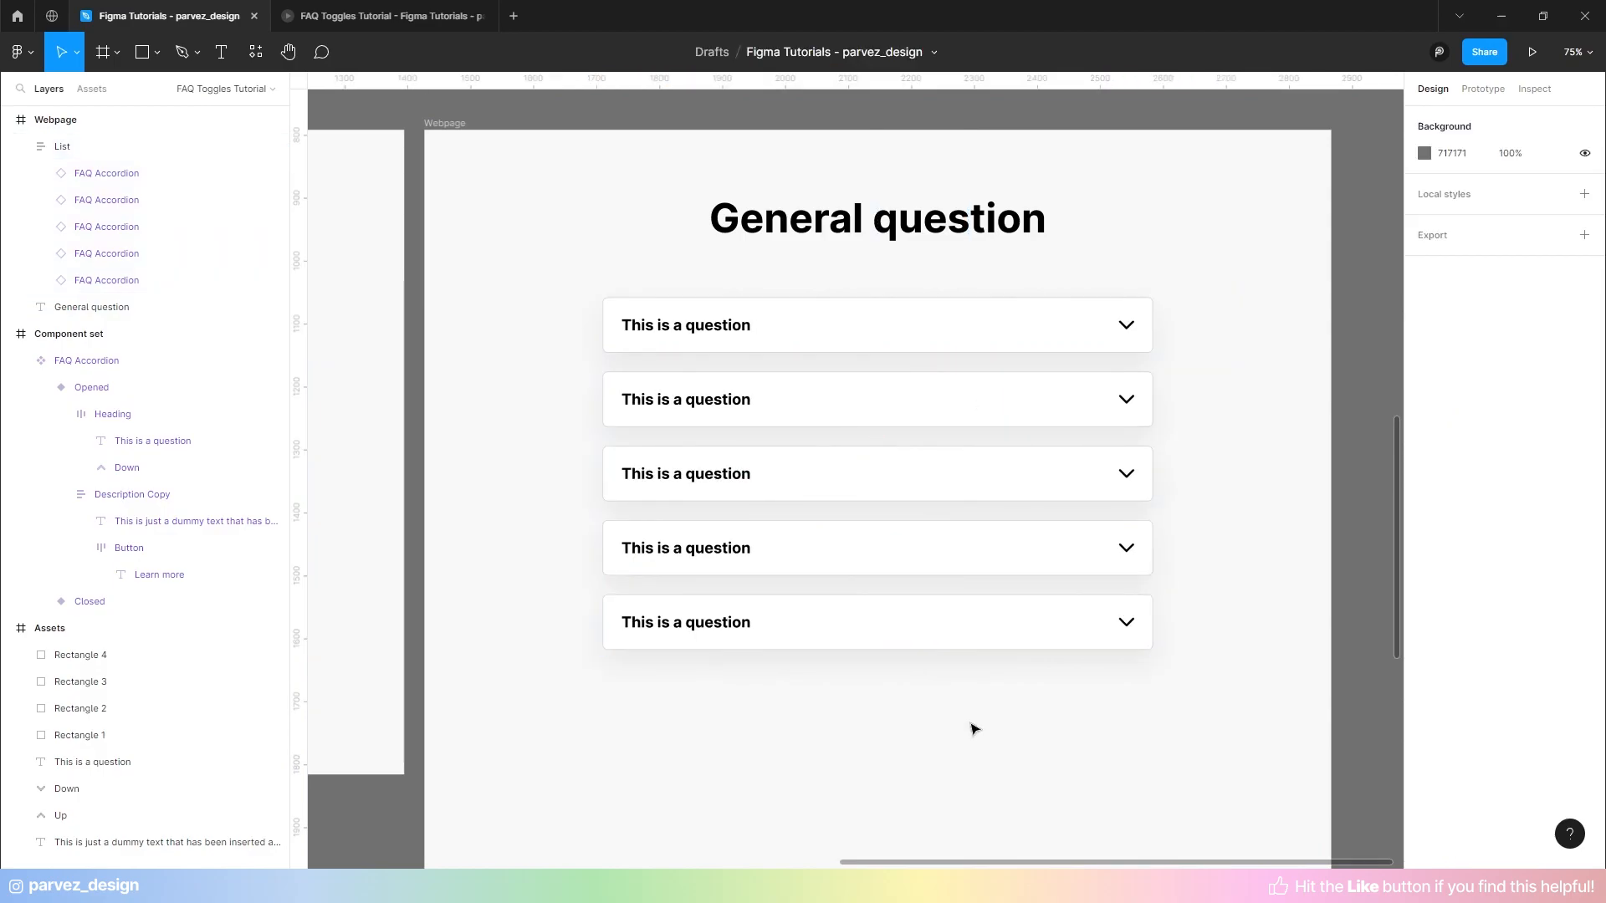
- Insert an FAQ Accordion instance from the local components below the list on the Webpage, aligned with the list's left edge
scroll(706, 387, "down", 4)
scroll(706, 388, "up", 5)
left_click(108, 92)
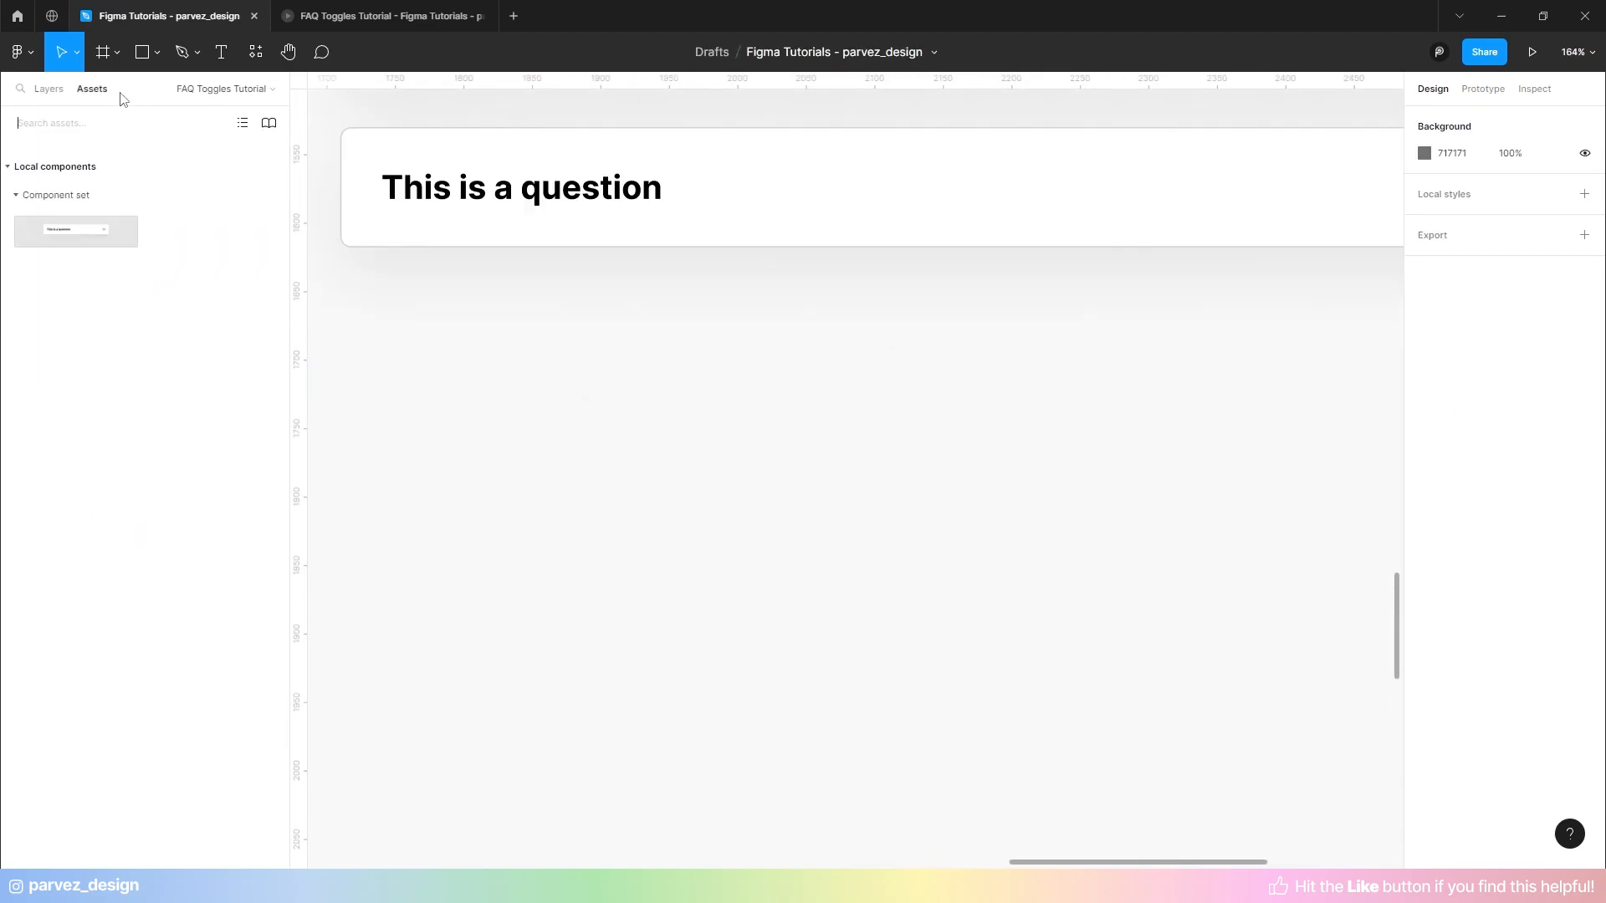
left_click_drag(94, 233, 842, 520)
left_click_drag(968, 666, 968, 466)
scroll(900, 495, "down", 4)
scroll(711, 395, "up", 3)
left_click_drag(717, 394, 888, 437)
scroll(886, 435, "down", 3)
scroll(853, 401, "up", 2)
- Set the new FAQ Accordion instance's State to Opened and widen it to about 874 px to match the list
left_click(1523, 361)
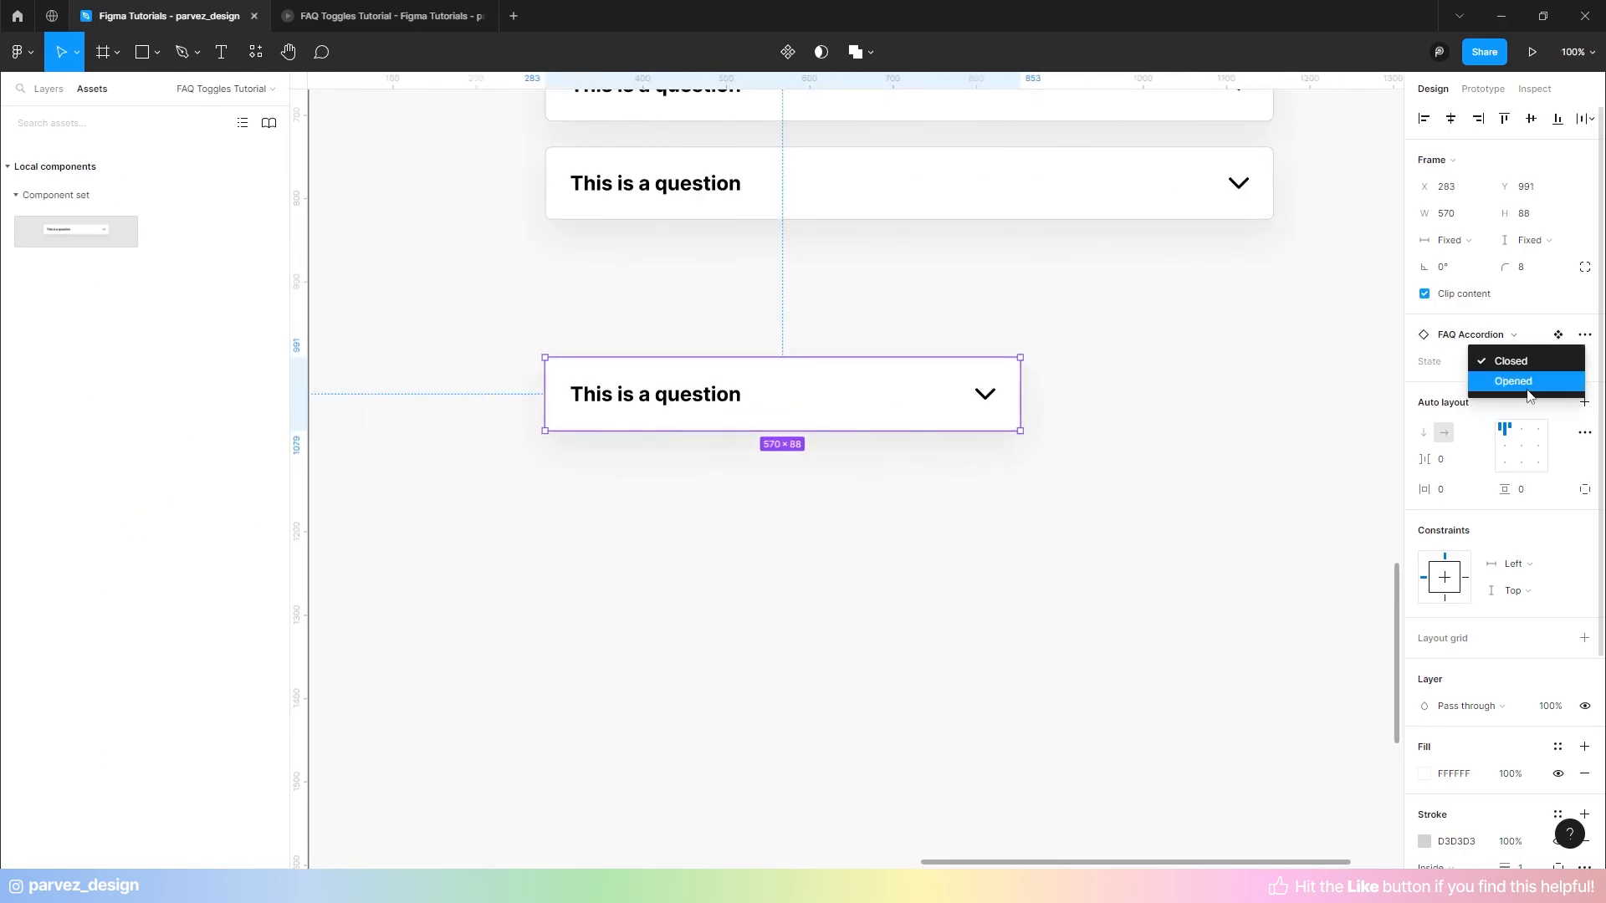
left_click(1509, 382)
scroll(674, 434, "down", 1)
left_click_drag(1007, 481, 1226, 489)
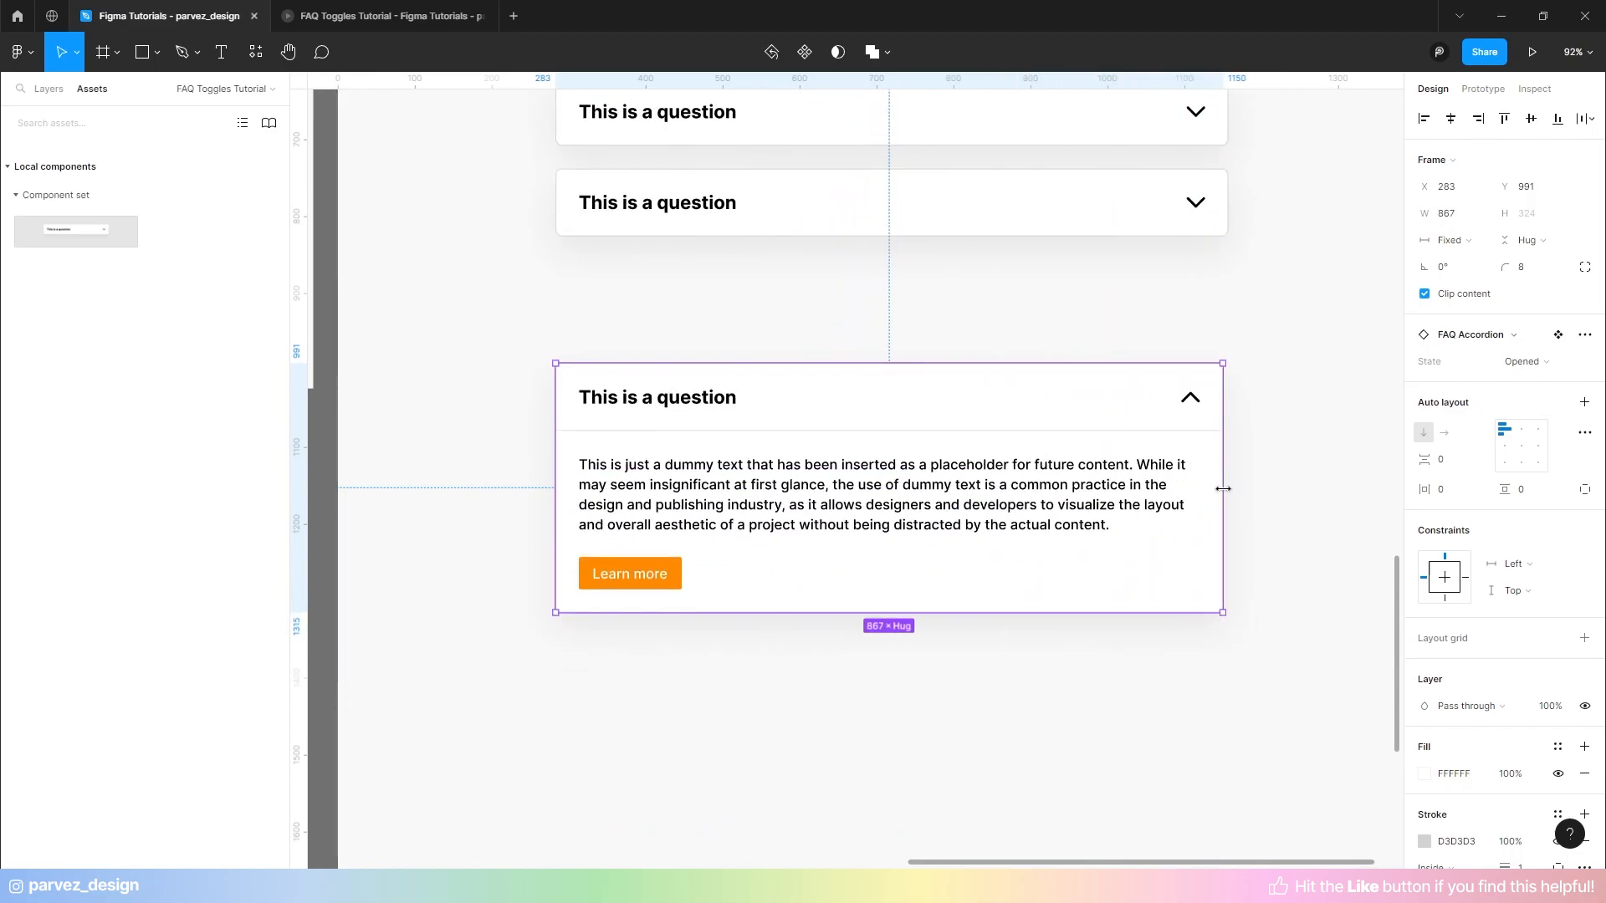
left_click(1094, 688)
left_click_drag(1087, 667, 1062, 574)
left_click(1031, 424)
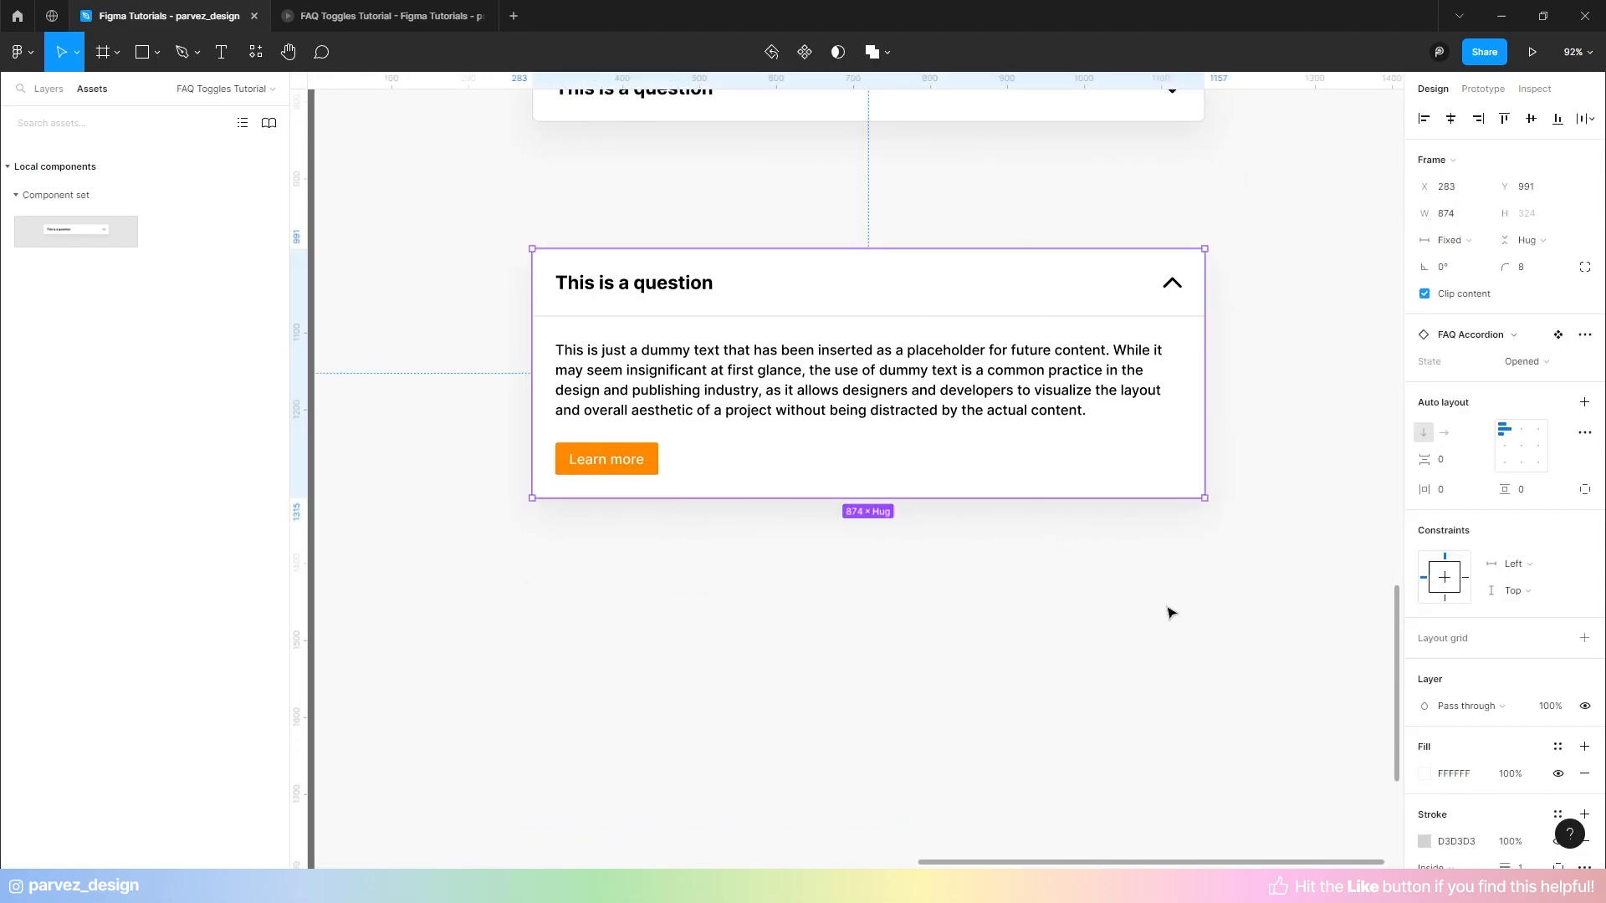
- Narrow the opened accordion to less than half the list's width and place a duplicate beside it, flush with the list's right edge
left_click_drag(1209, 392, 1070, 450)
left_click(943, 459)
left_click(1233, 457)
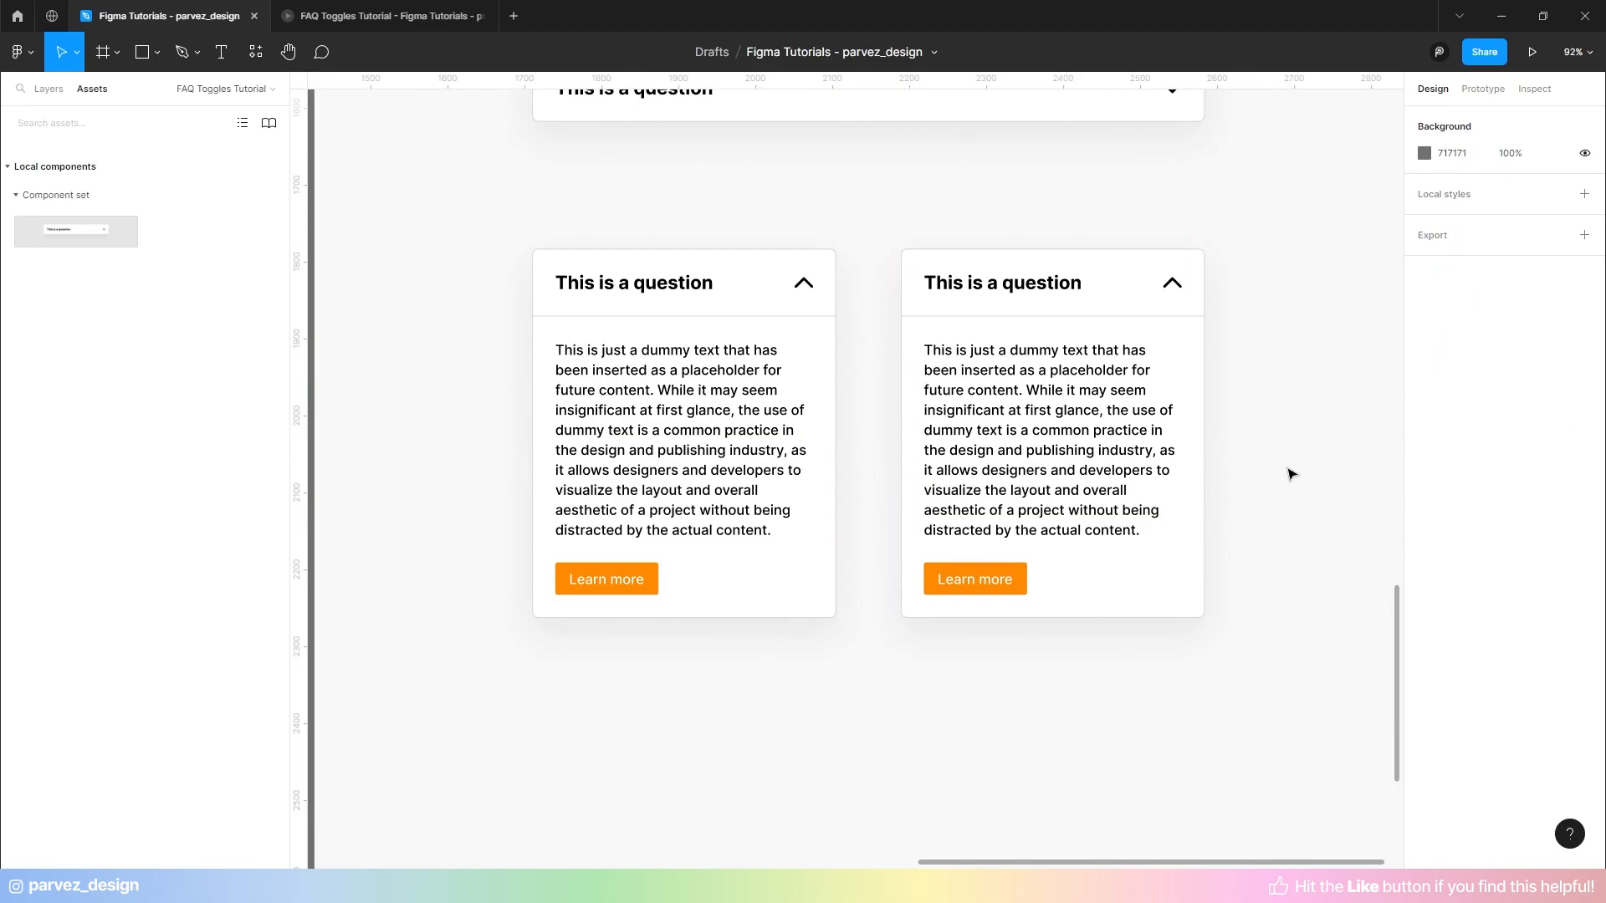
left_click_drag(1402, 604, 1407, 569)
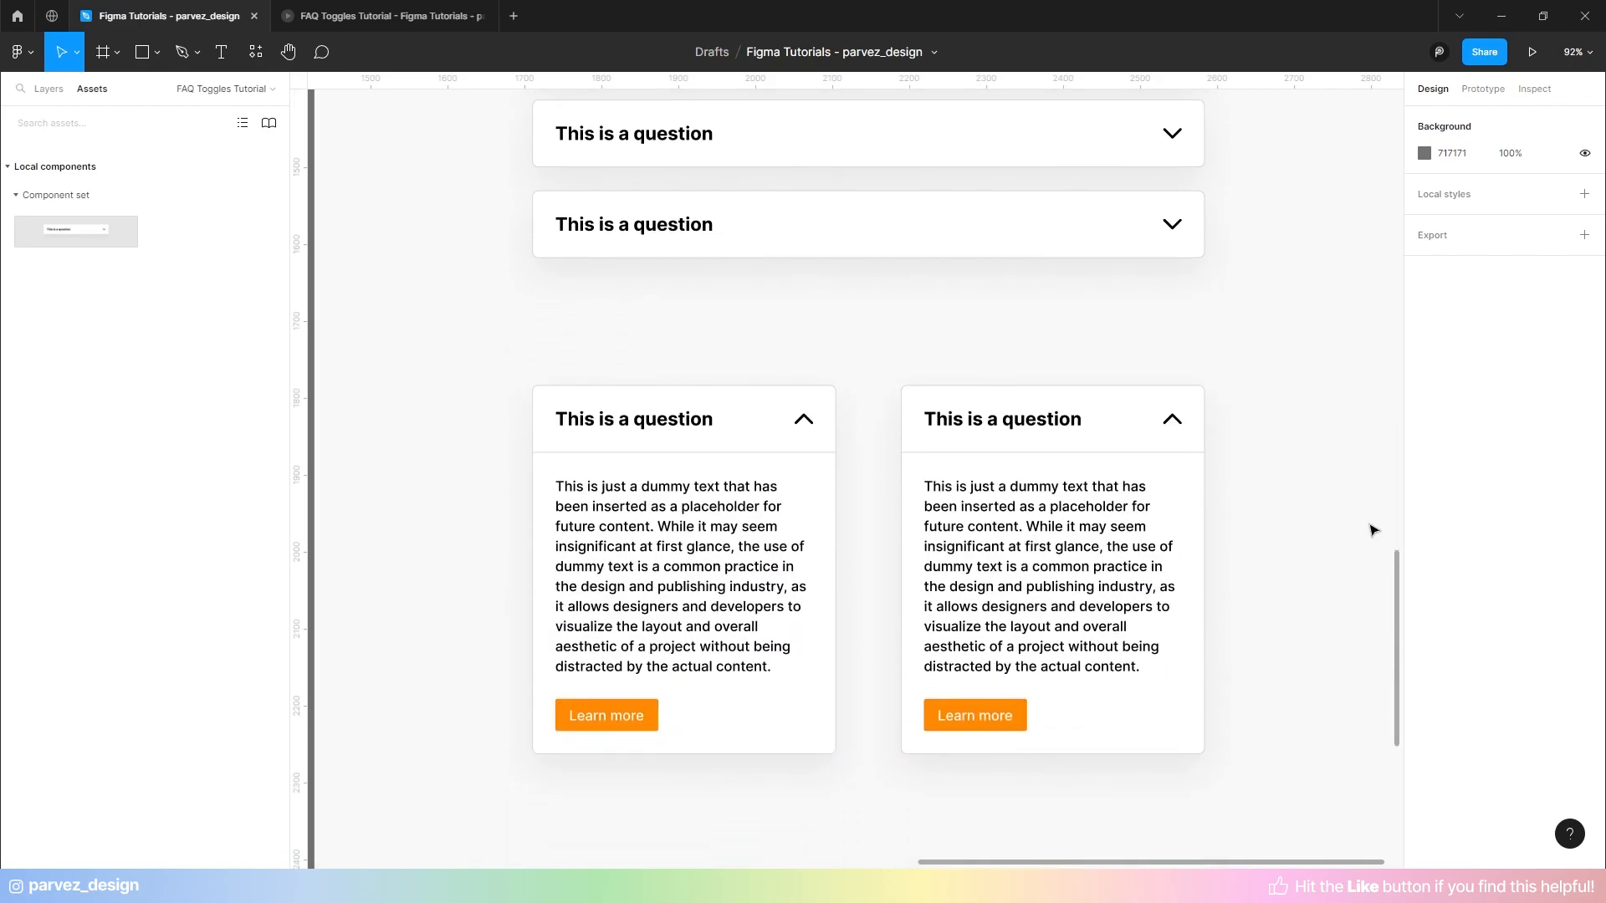
mouse_move(1400, 576)
left_mouse_down()
mouse_move(1405, 631)
mouse_move(1408, 555)
left_mouse_up()
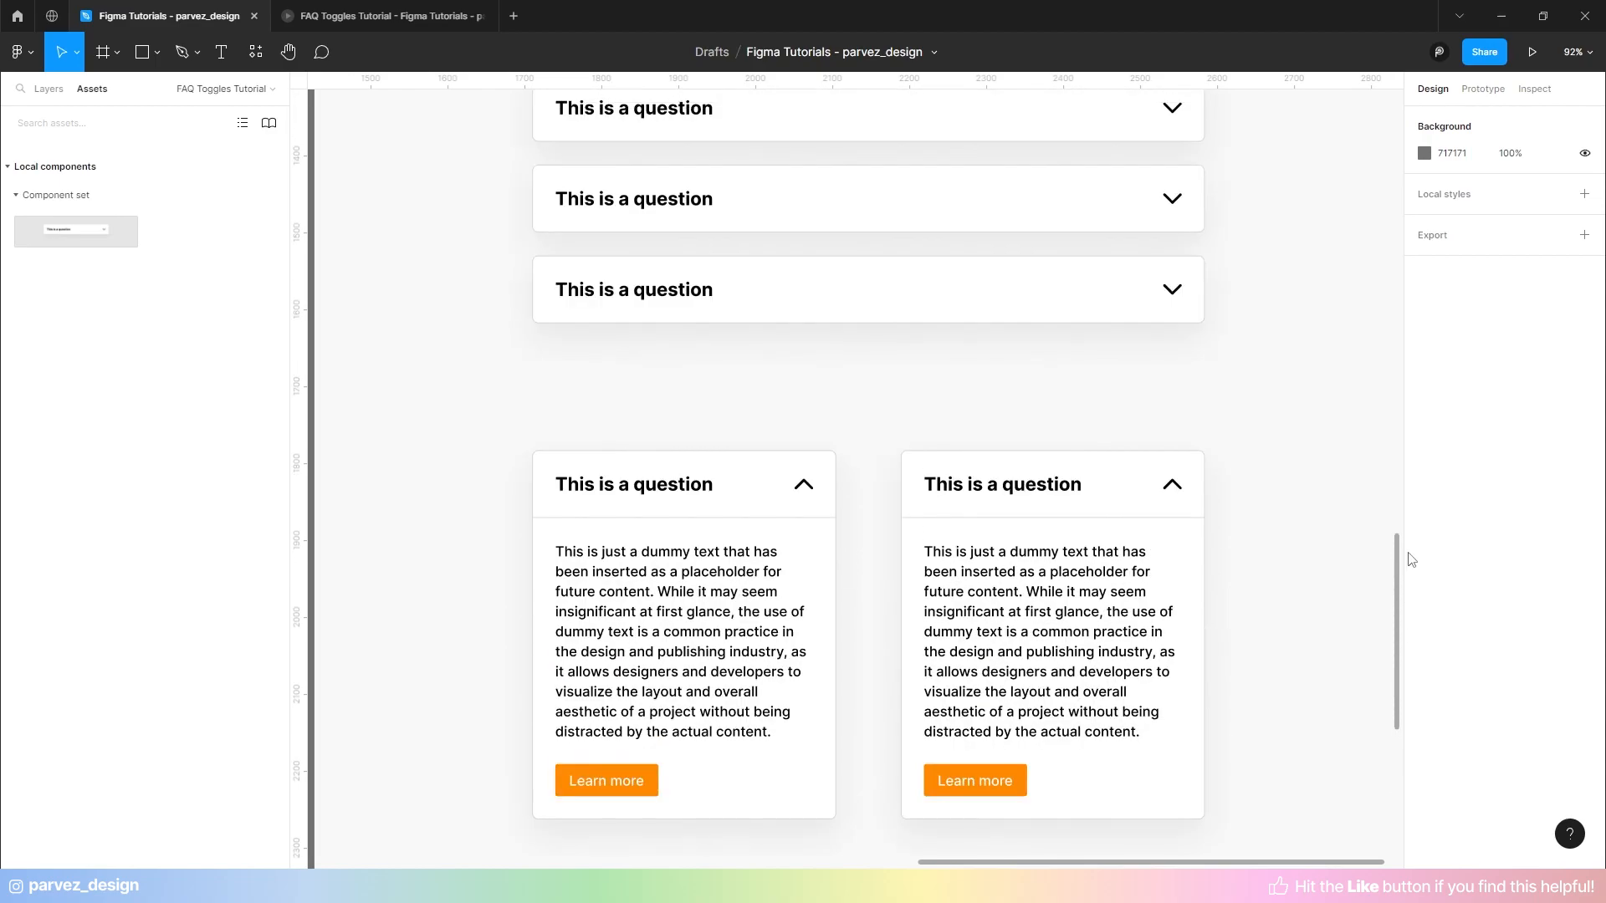